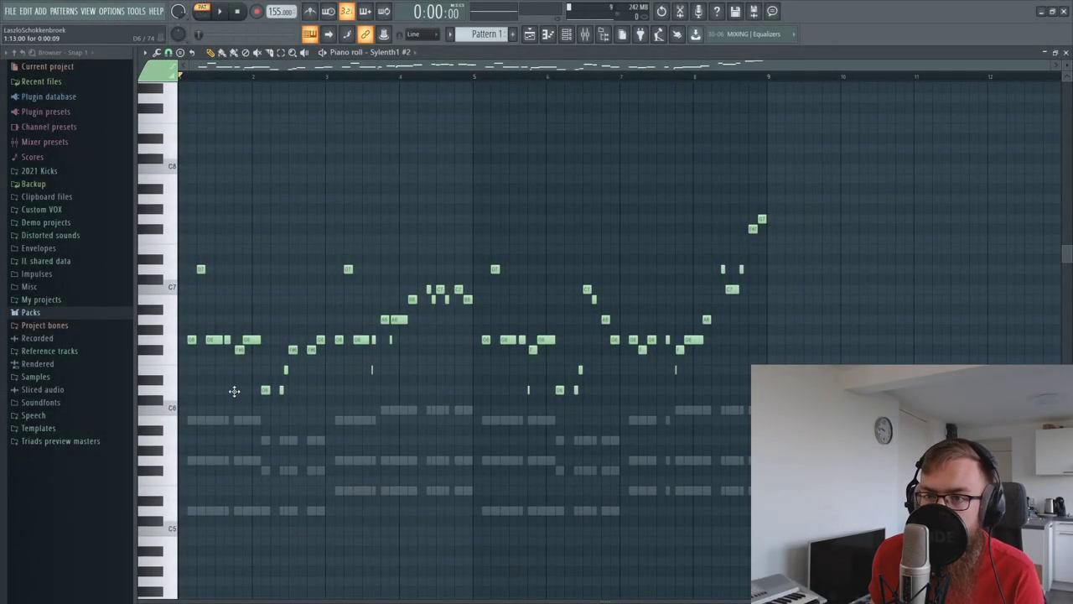
Step: Inspect the Sylenth1 #2 patch and the short melody notes near the end of bar 1 in the piano roll
drag(230, 387, 244, 397)
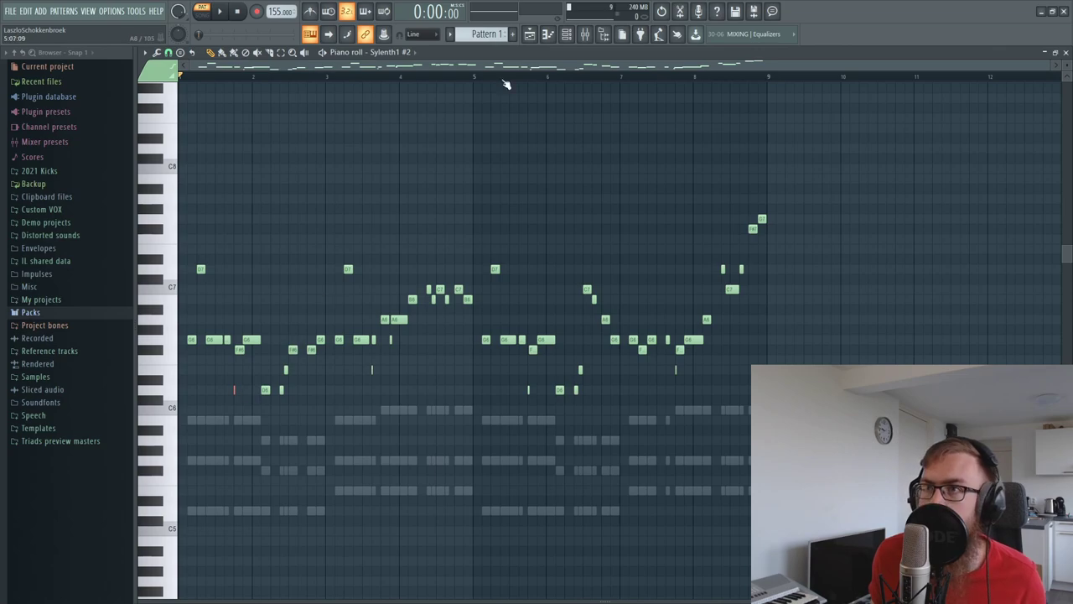
click(566, 33)
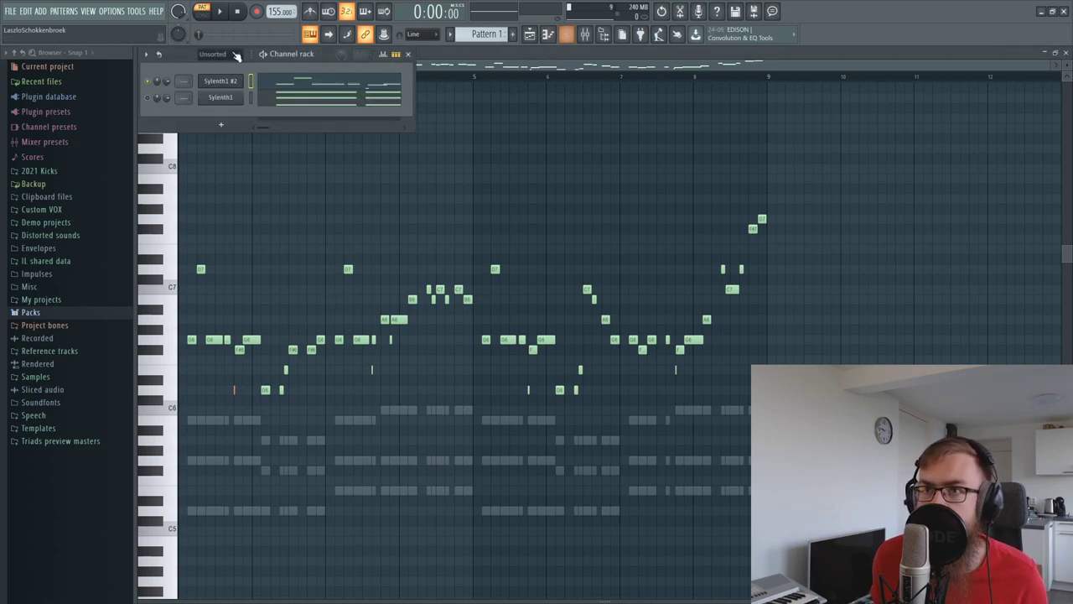
click(221, 81)
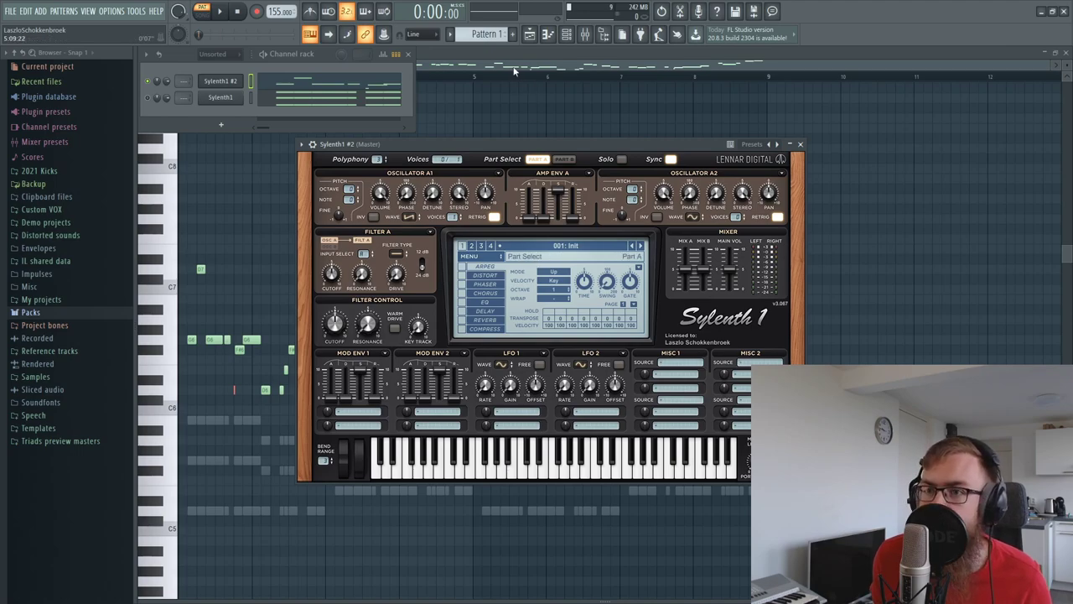
click(296, 67)
scroll(237, 74, up, 6)
drag(289, 394, 355, 192)
scroll(343, 76, down, 6)
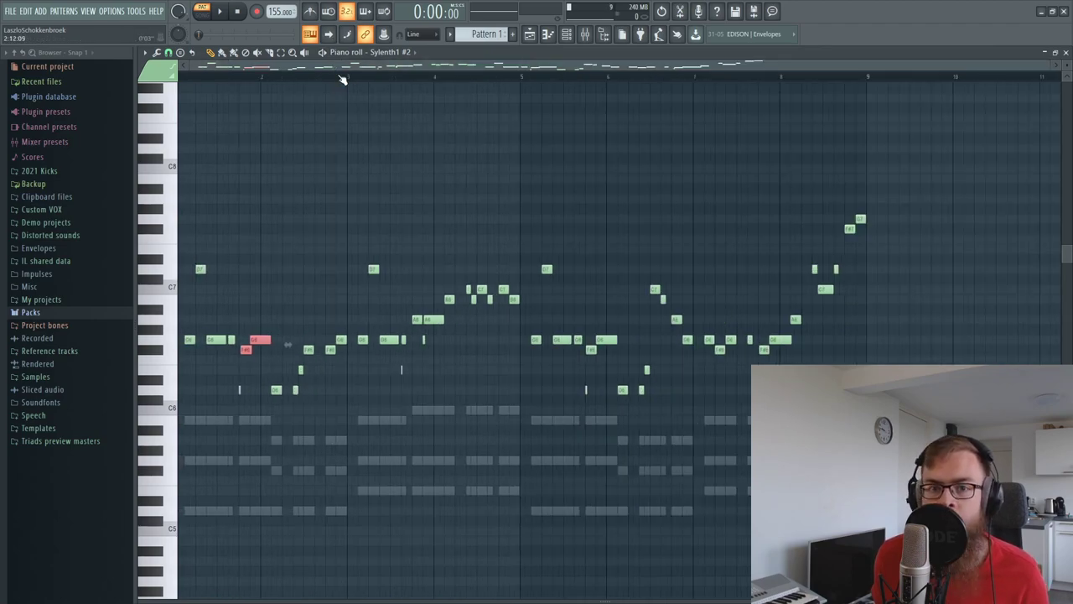
Step: Play back Pattern 1 to listen to the melody with the raw Sylenth1 #2 sound
key(space)
click(567, 33)
click(568, 35)
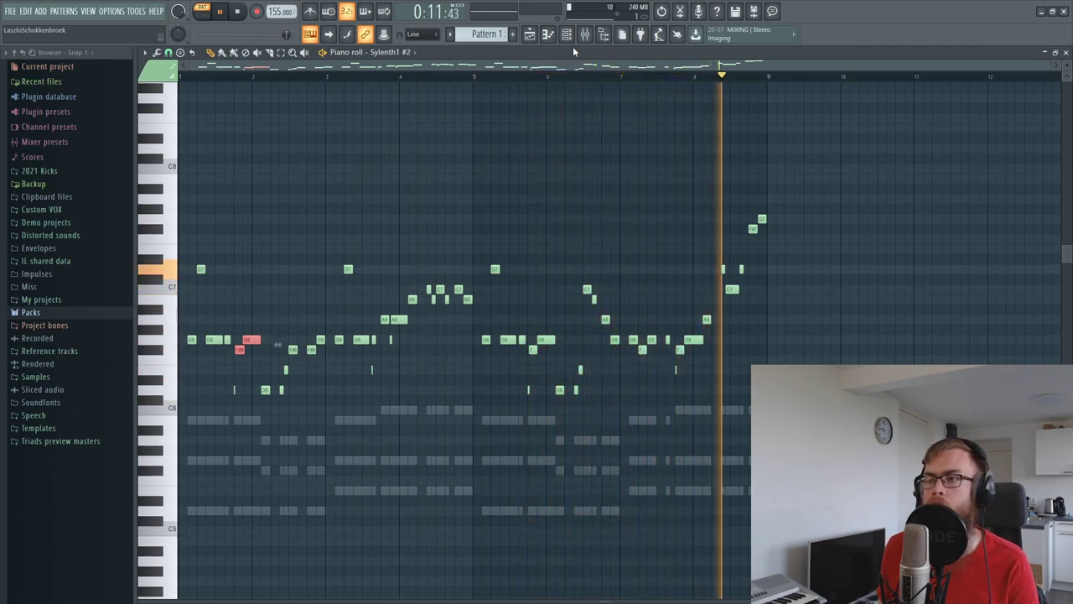
key(space)
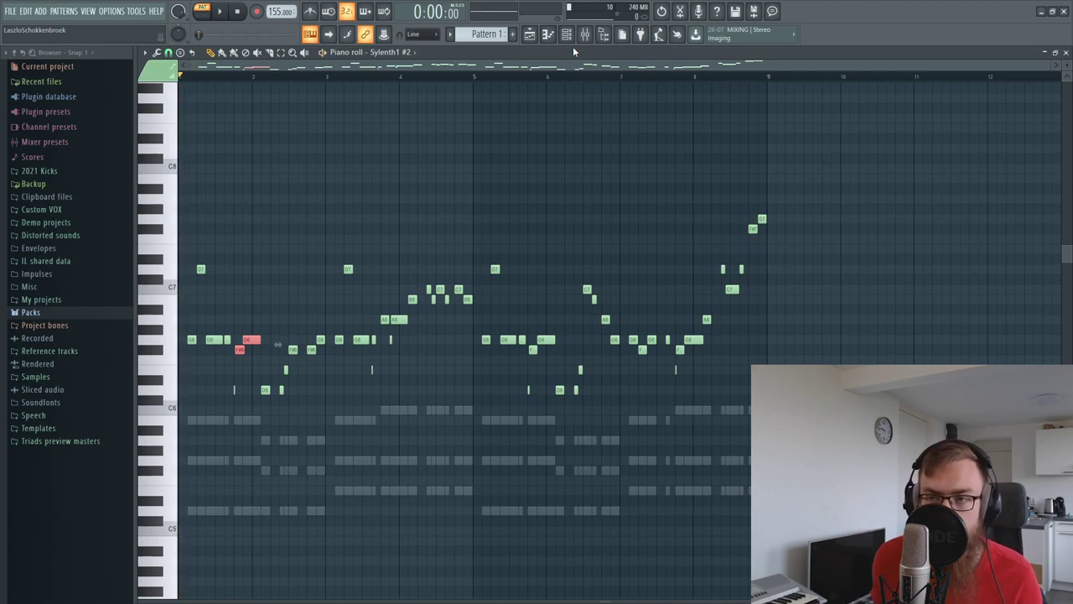
Step: Set the project tempo to 153 BPM and open the Sylenth1 #2 instrument
scroll(278, 11, down, 2)
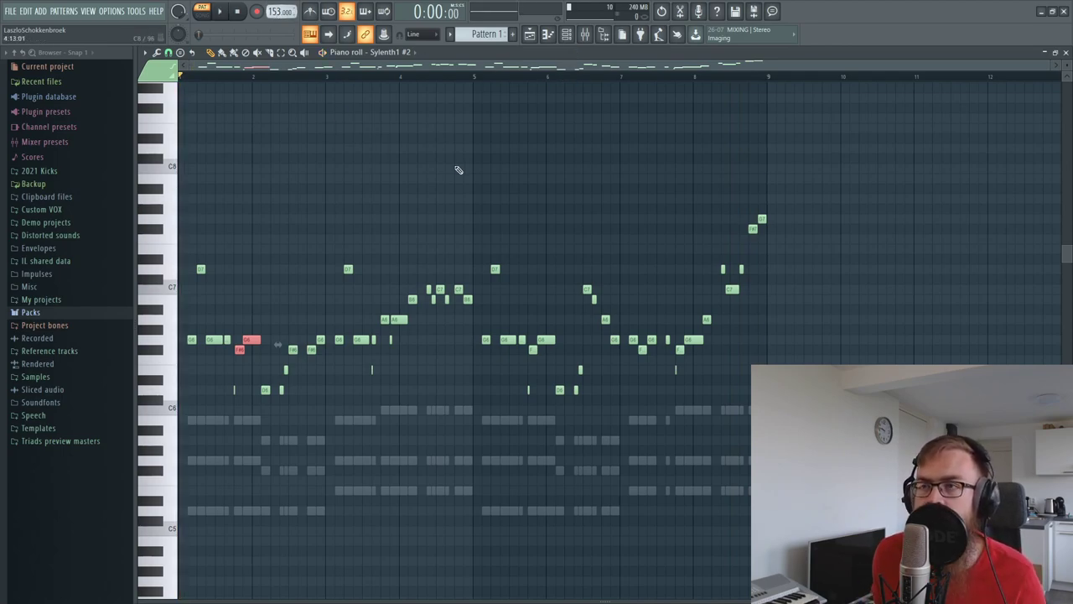
click(566, 33)
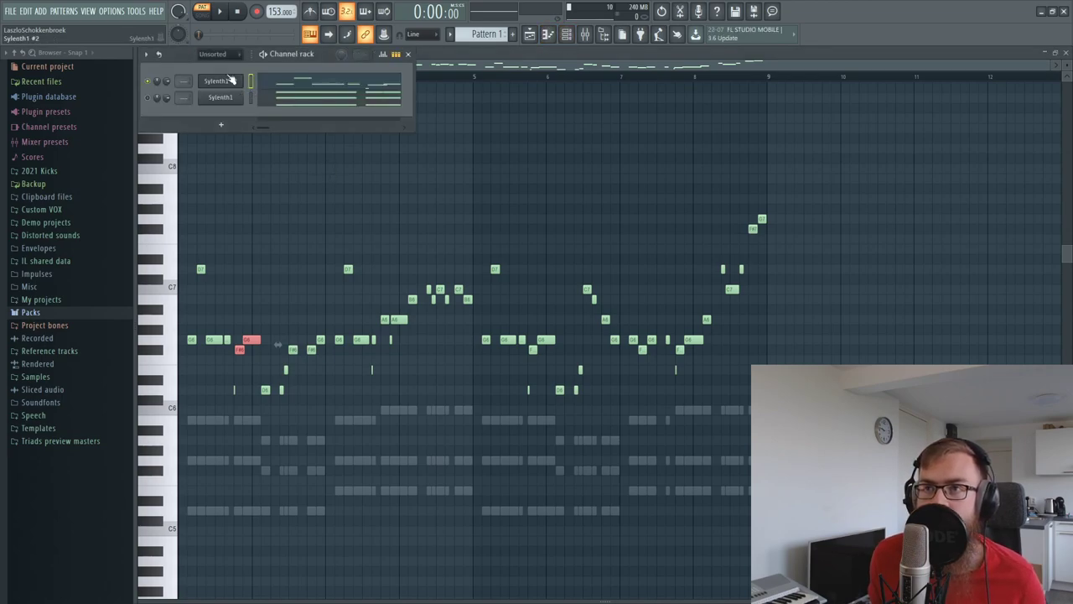
click(233, 82)
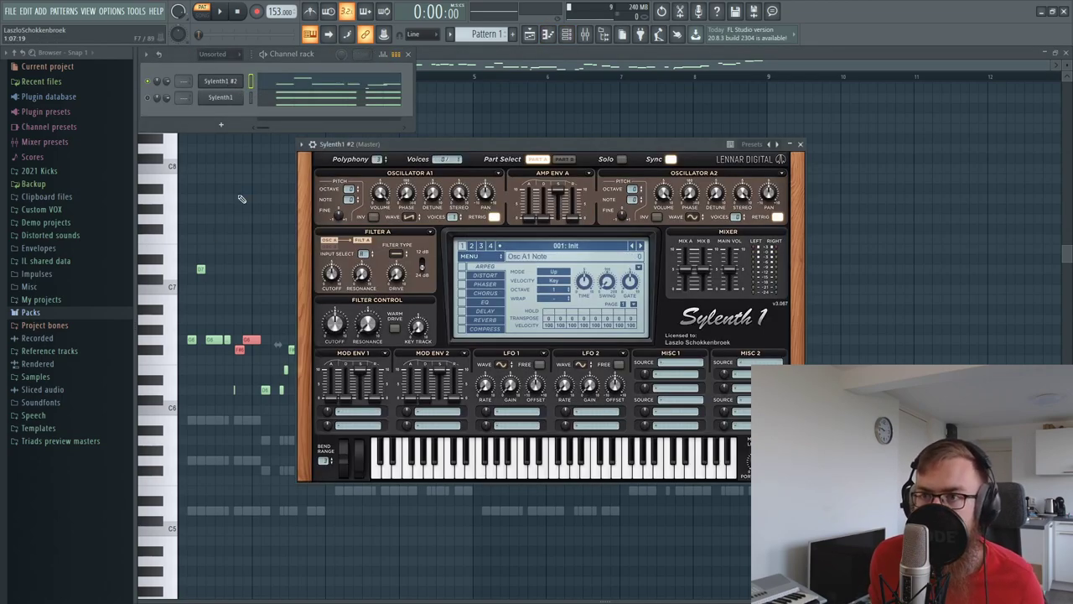
Step: Transpose all Sylenth1 #2 melody notes down one octave in the piano roll
click(455, 54)
drag(825, 506, 1, 117)
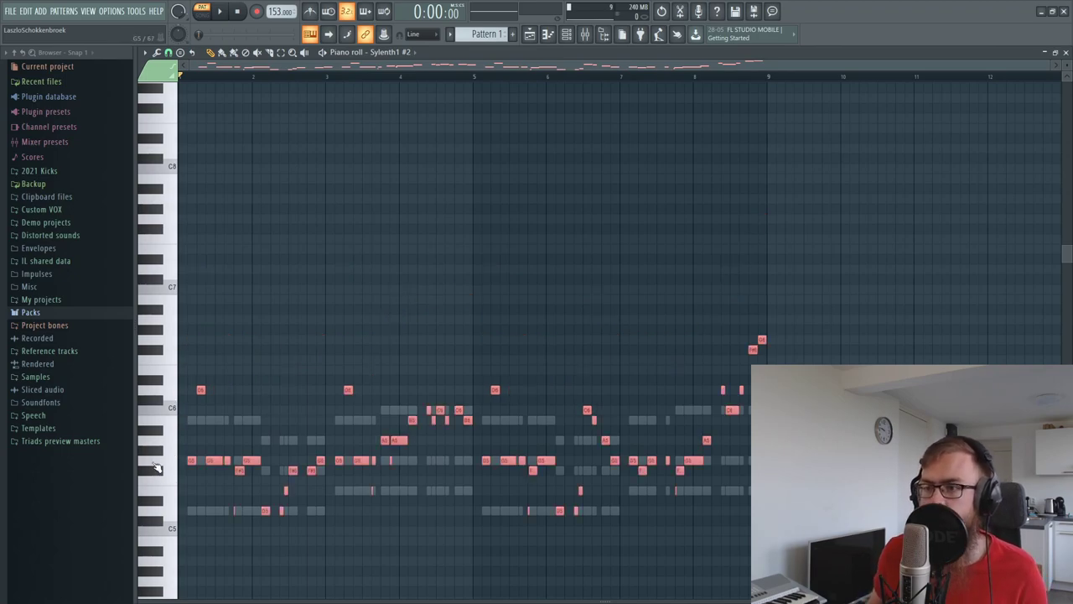
key(ctrl+Down)
Step: Change oscillator A1 of Sylenth1 #2 to the TriSaw waveform and audition the pattern
click(566, 34)
click(220, 80)
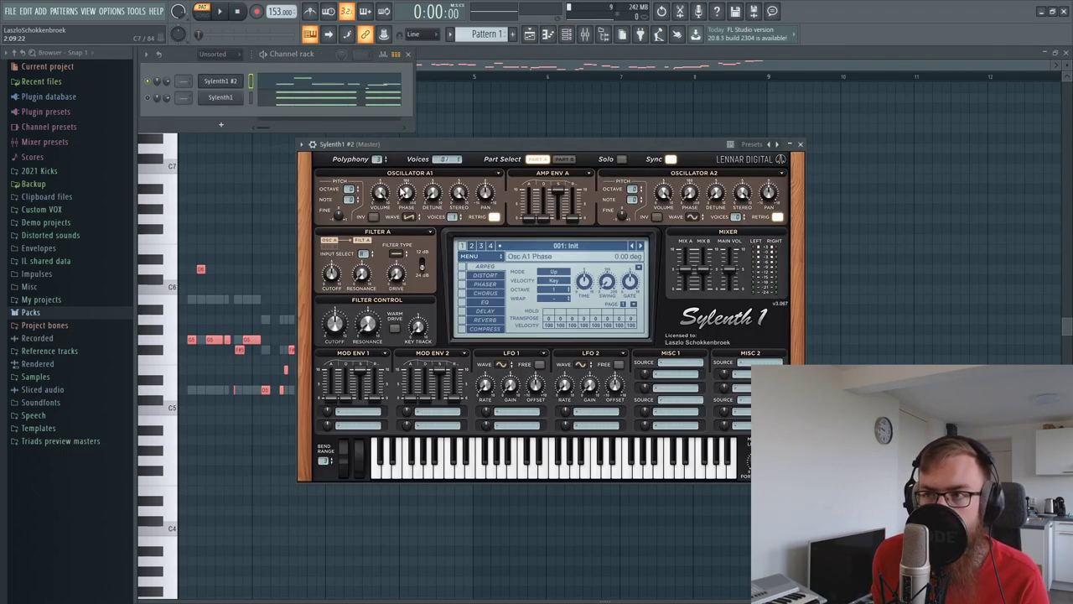
click(409, 216)
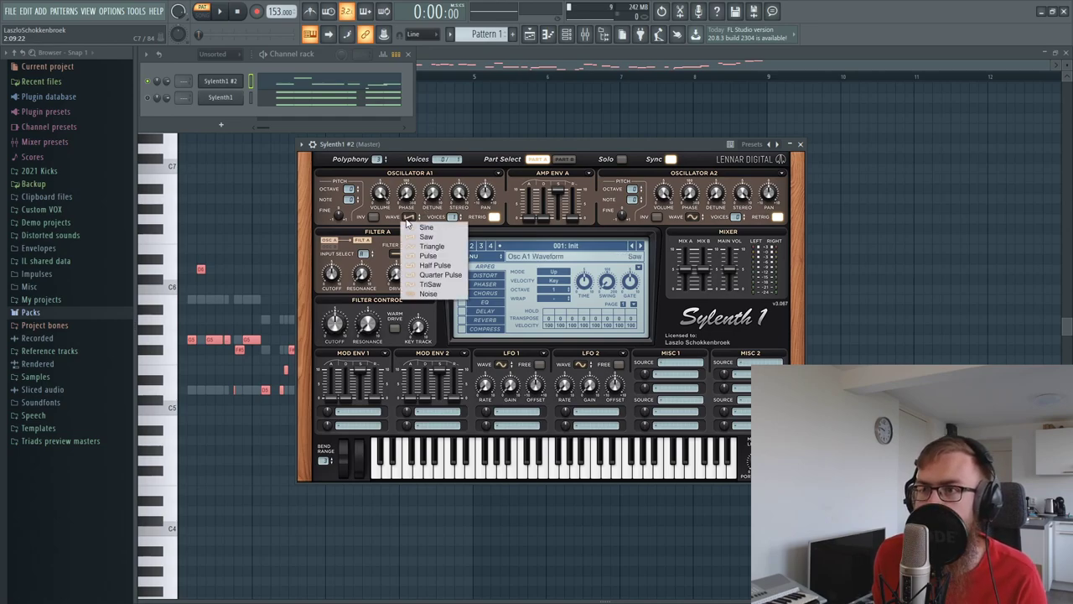
click(421, 285)
drag(428, 146, 441, 144)
key(space)
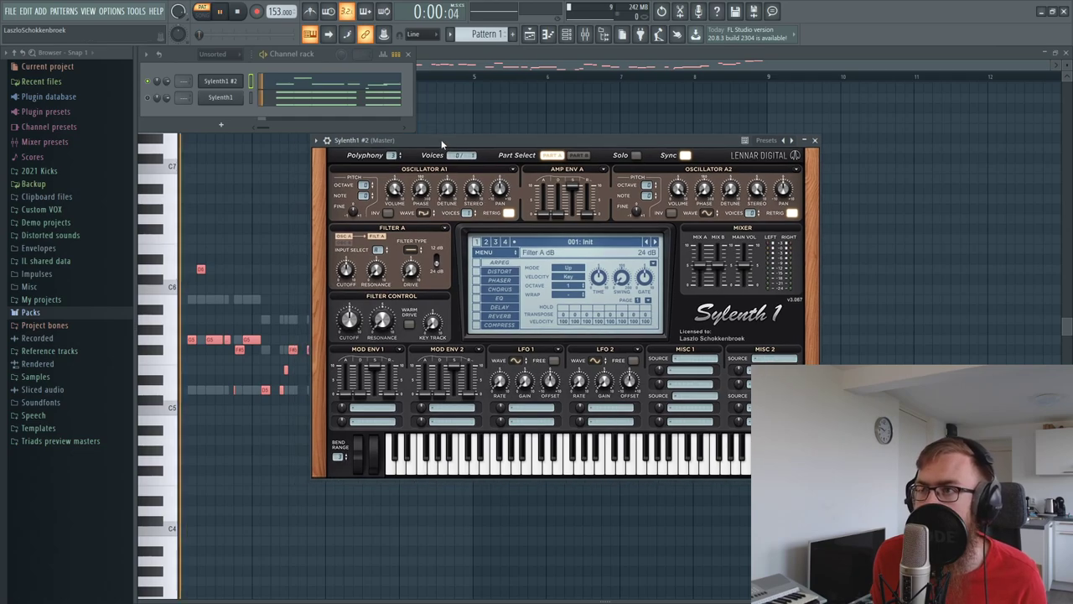
key(space)
Step: Set the release of amp envelope A to about 0.918 and audition the pattern
click(450, 191)
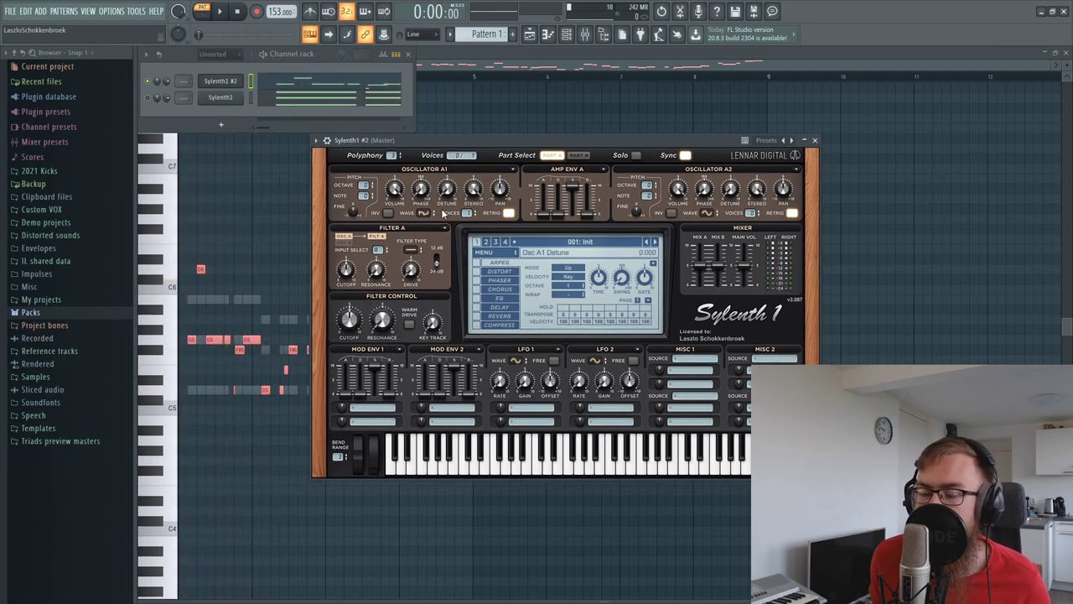
click(565, 212)
scroll(587, 214, up, 8)
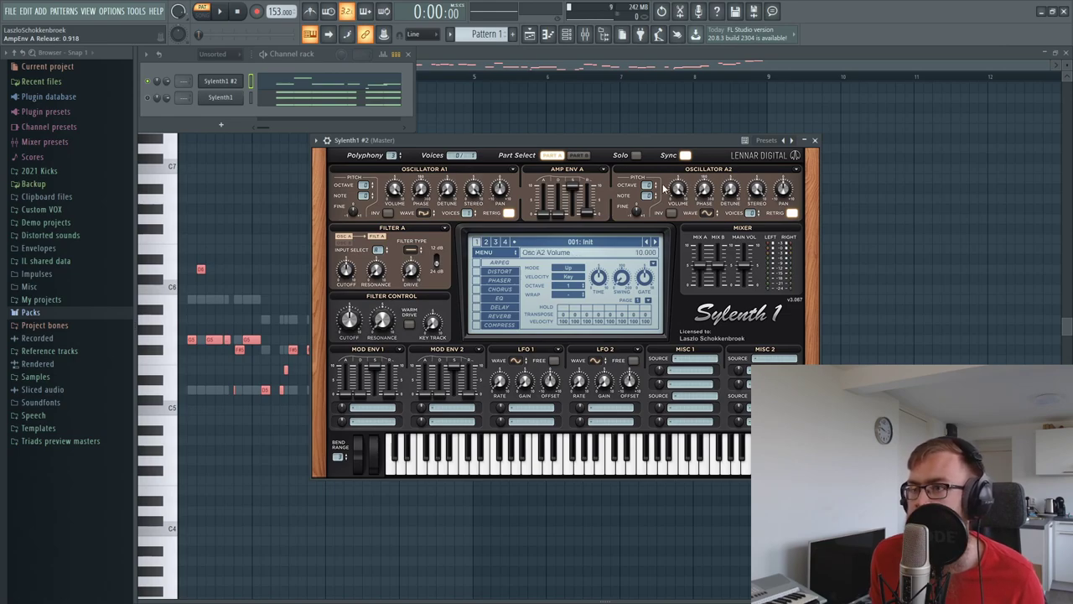
key(space)
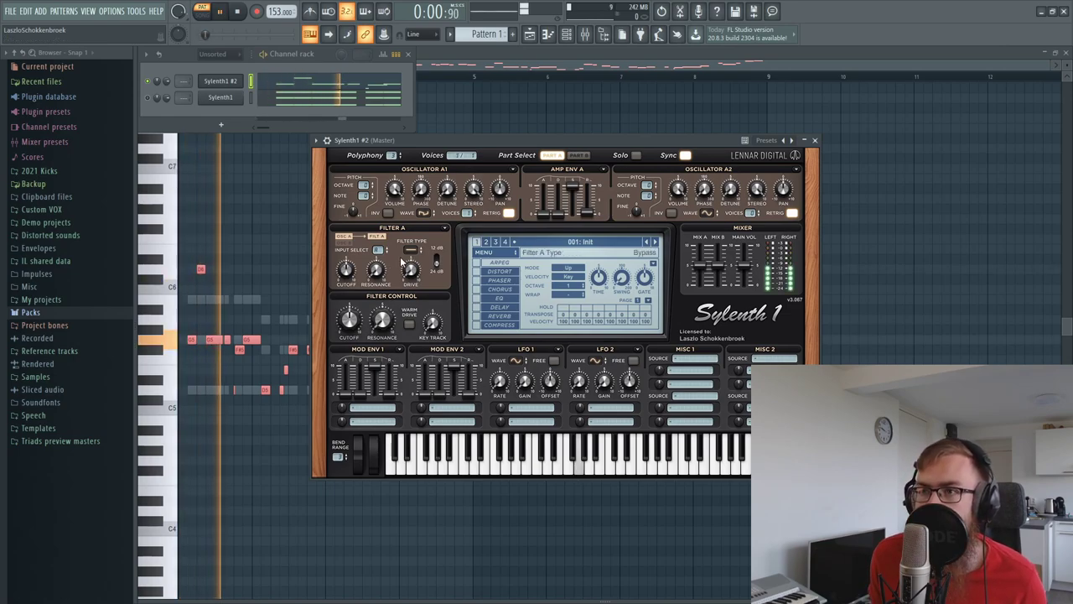
key(space)
Step: Set Filter A's type to Bandpass and the Filter Control cutoff to about 4.333
click(409, 252)
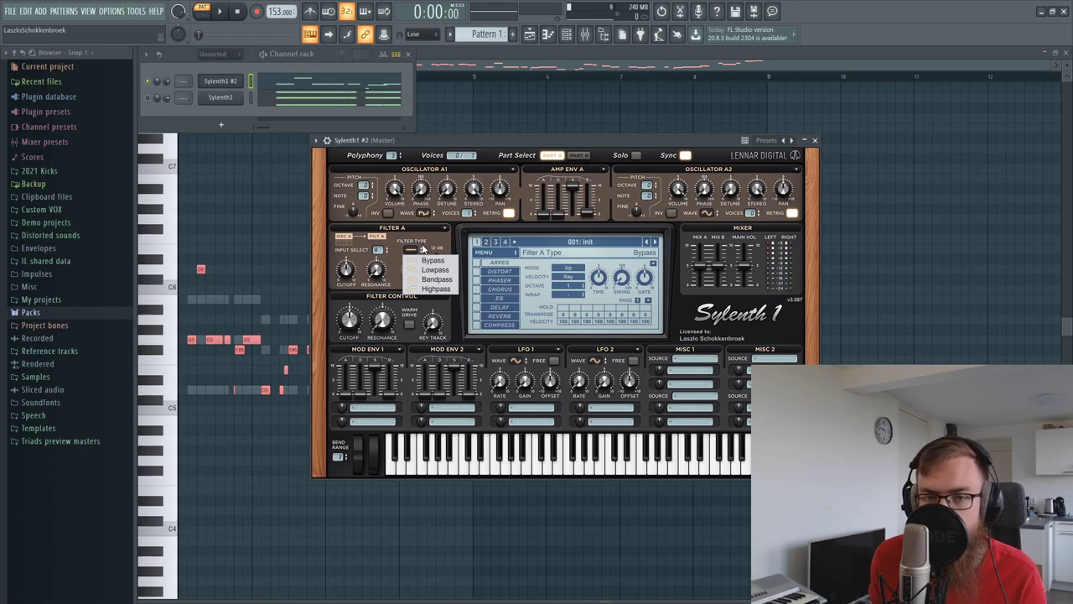
click(435, 271)
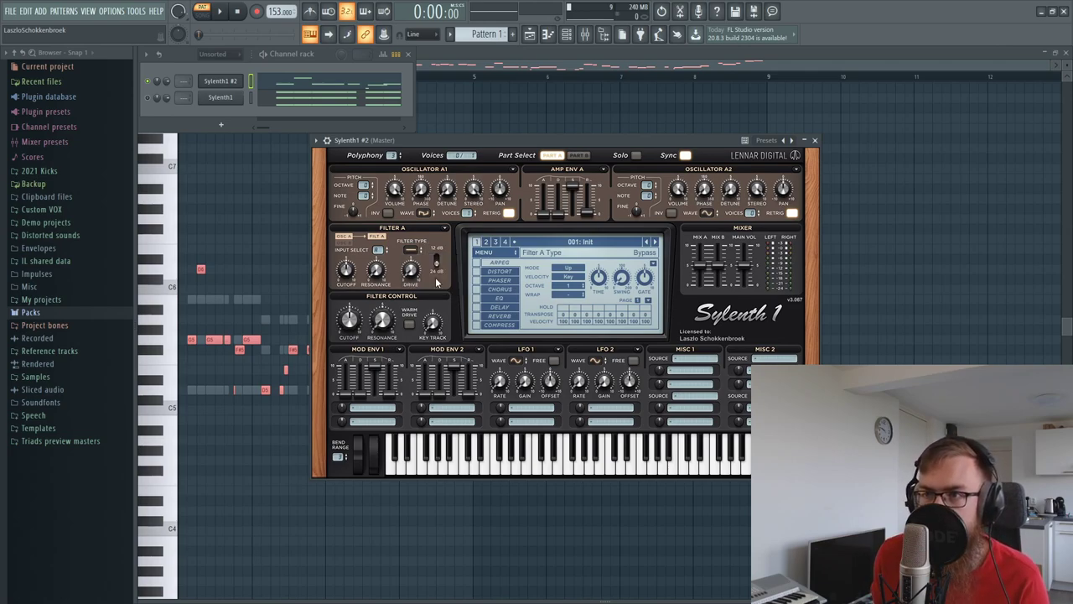
drag(348, 323, 347, 335)
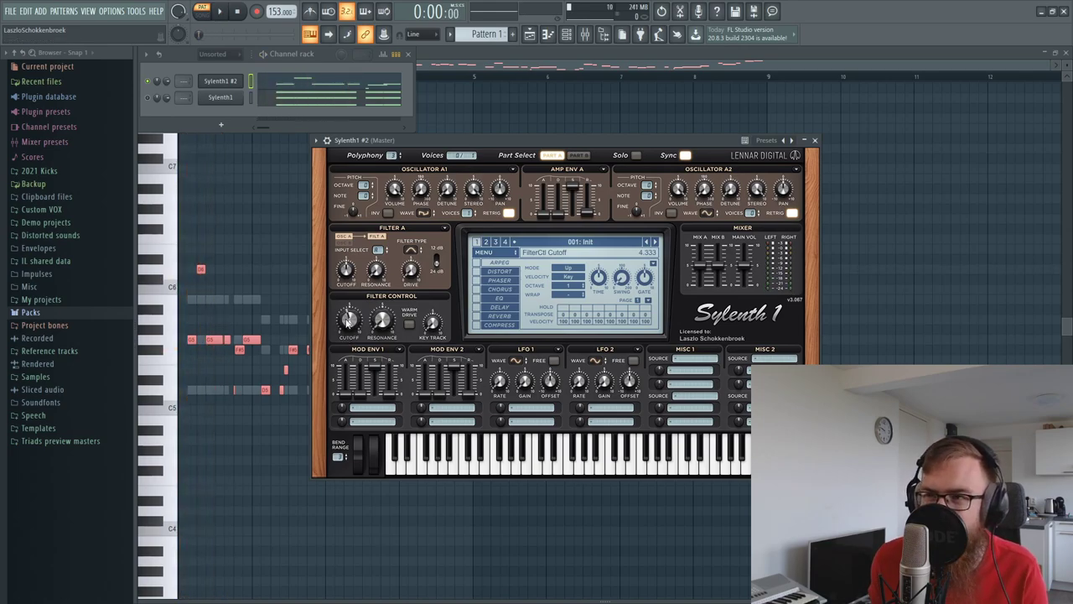
Step: Enable the Distort effect with the Clip type and audition the pattern
click(476, 272)
click(499, 271)
click(591, 272)
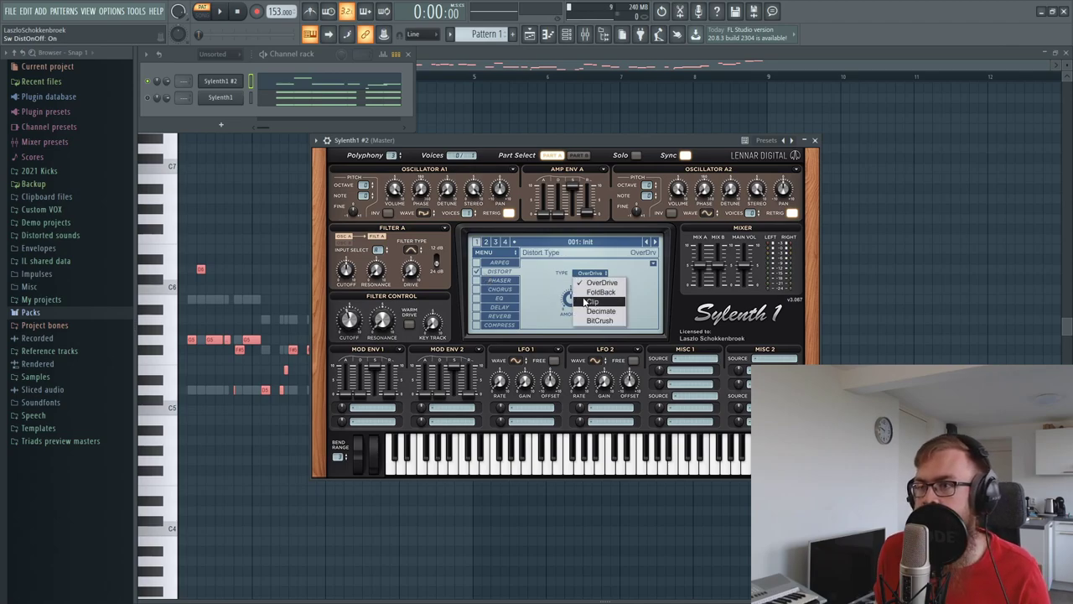
click(591, 312)
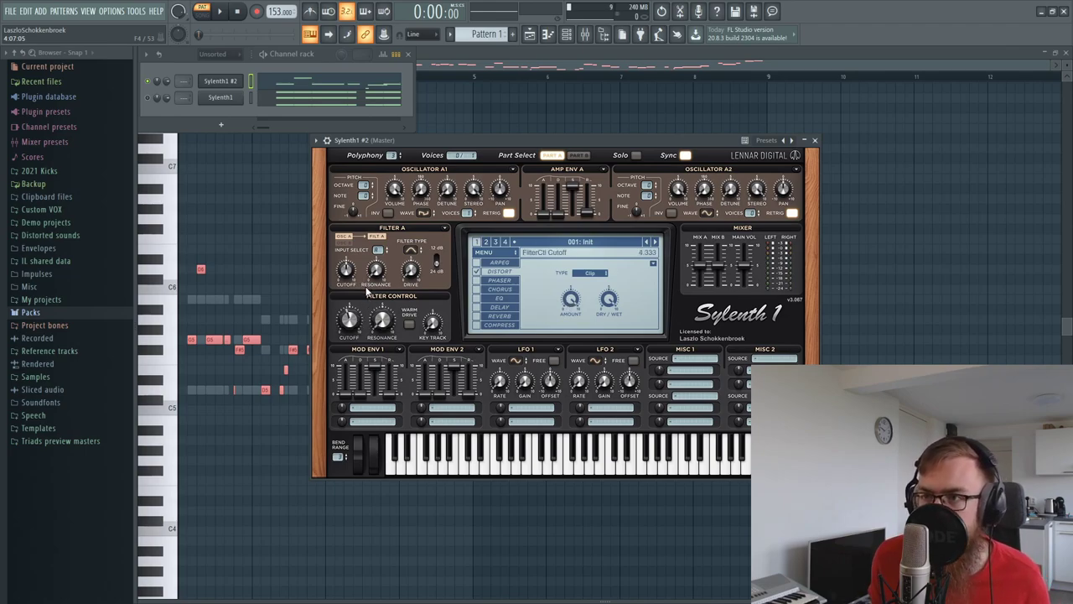
key(space)
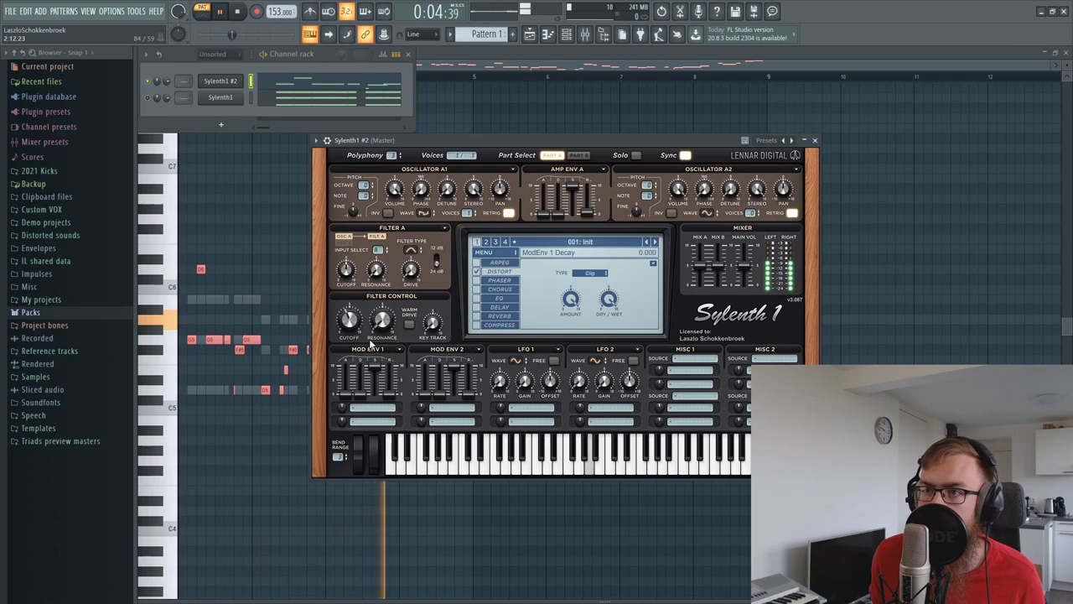
key(space)
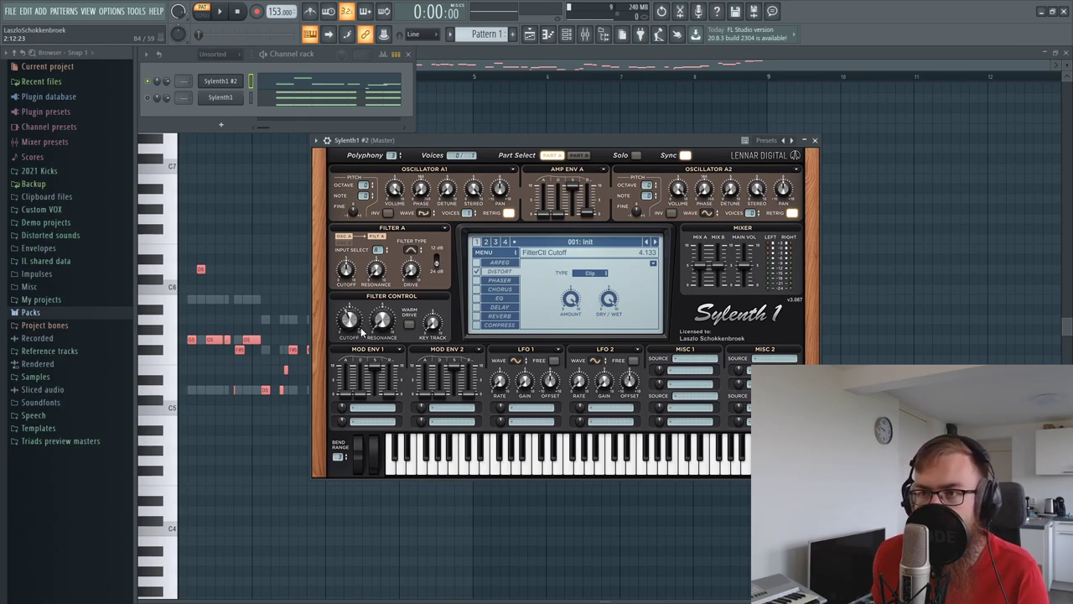
Step: Lower the Filter Control cutoff to about 0.633, comparing settings and listening to the pattern
drag(352, 325, 351, 323)
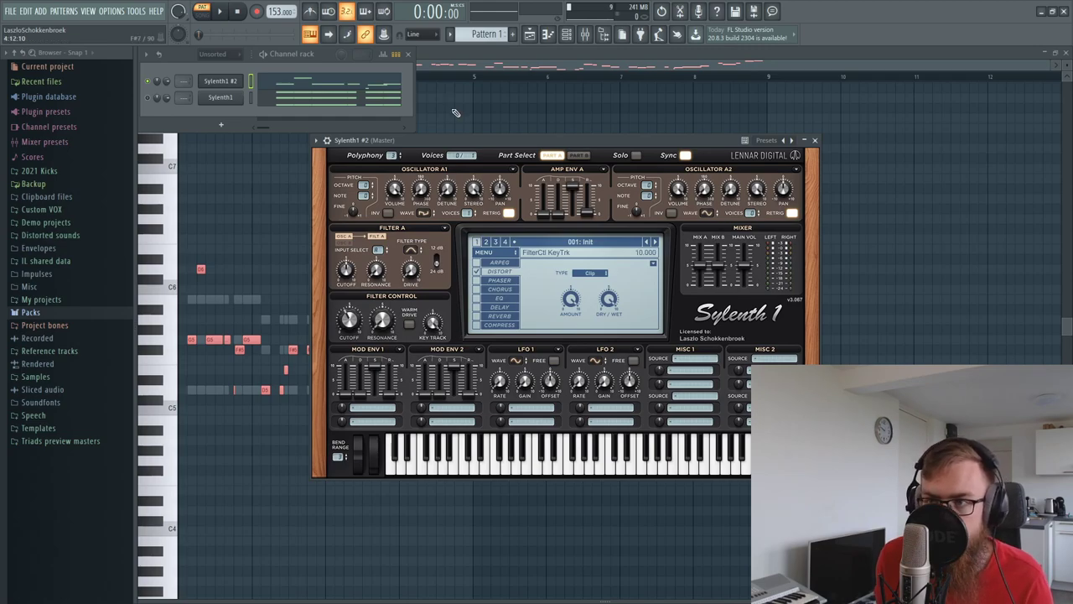
drag(359, 324, 351, 382)
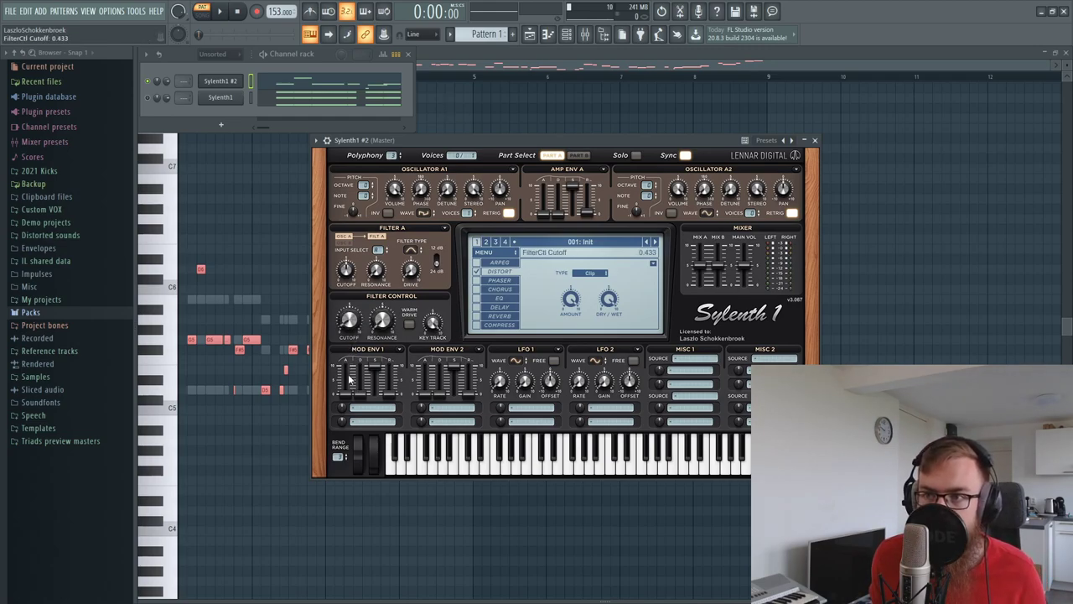
drag(347, 377, 347, 376)
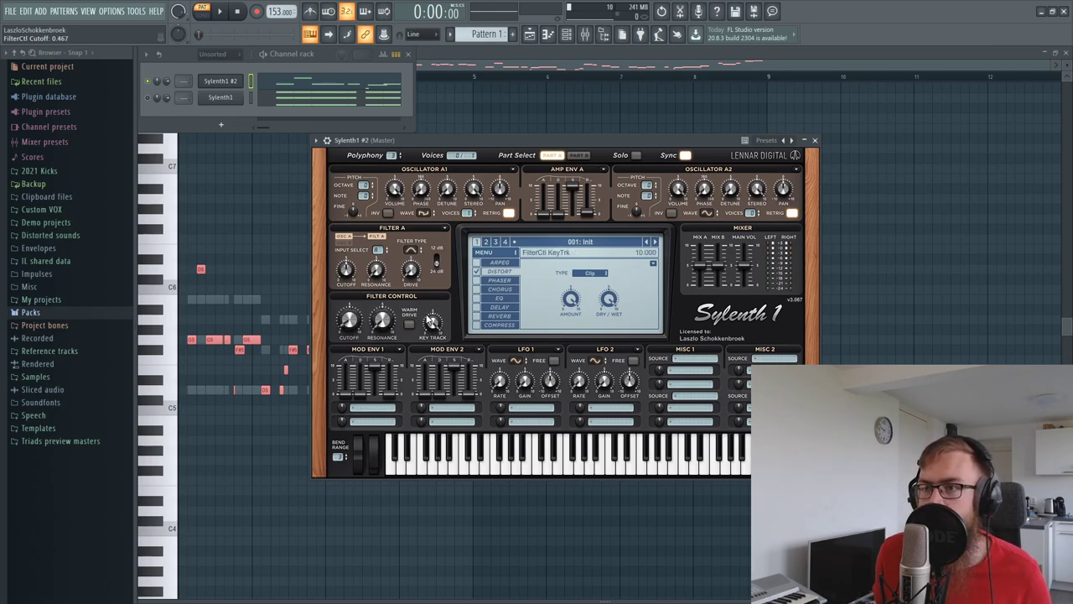
drag(343, 322, 357, 282)
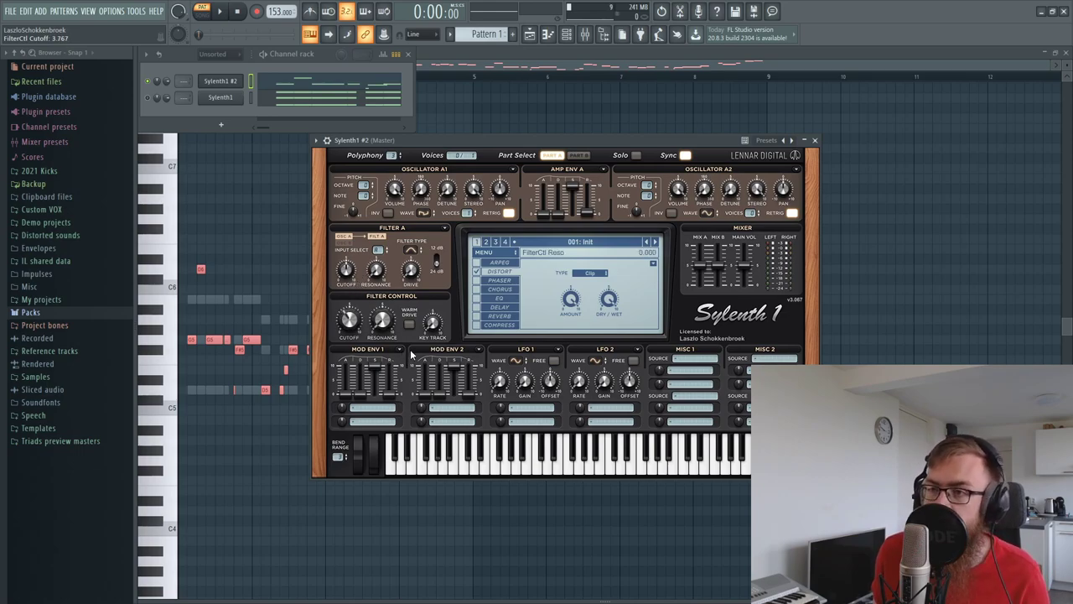
drag(348, 319, 348, 372)
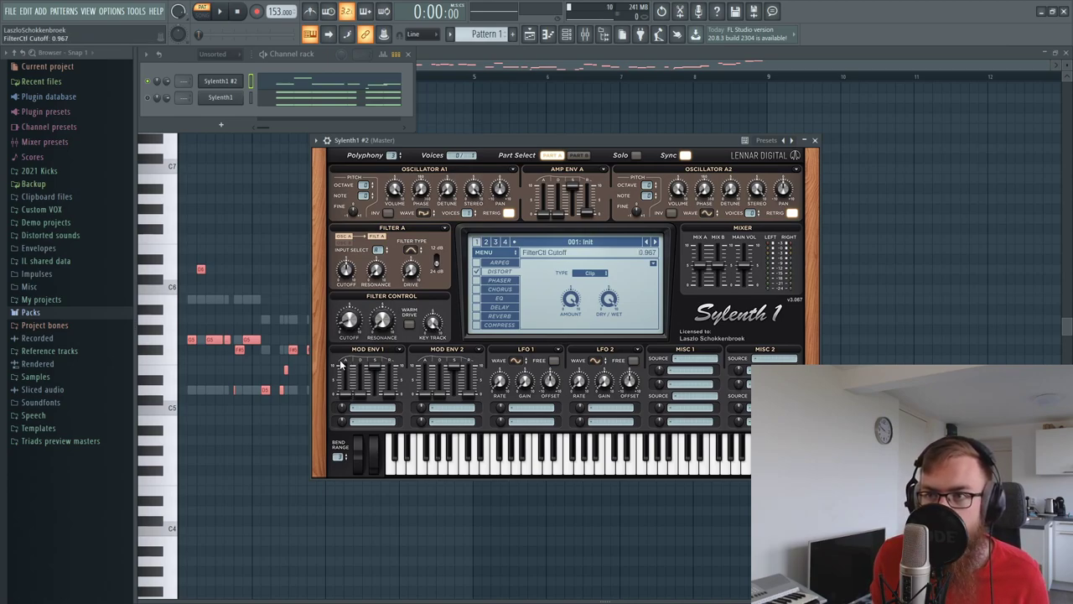
drag(339, 372, 339, 367)
key(space)
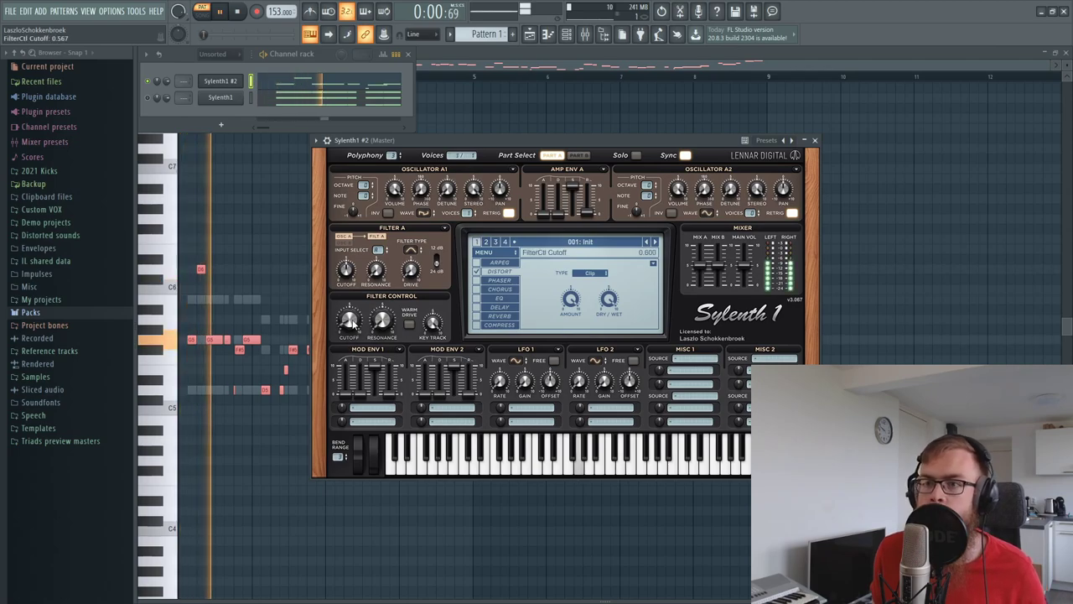
drag(353, 317, 352, 318)
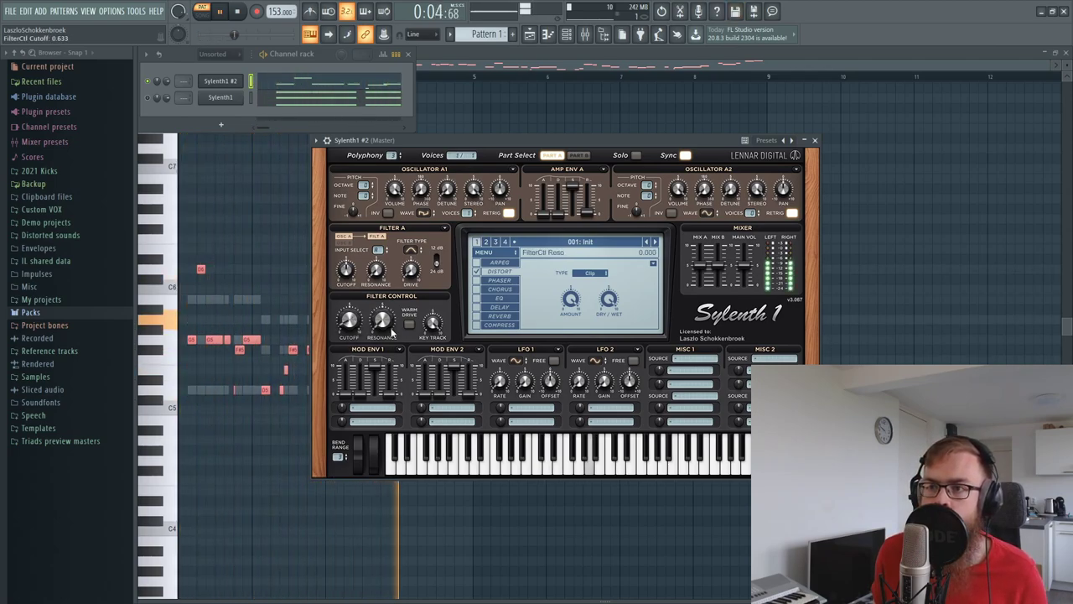
key(space)
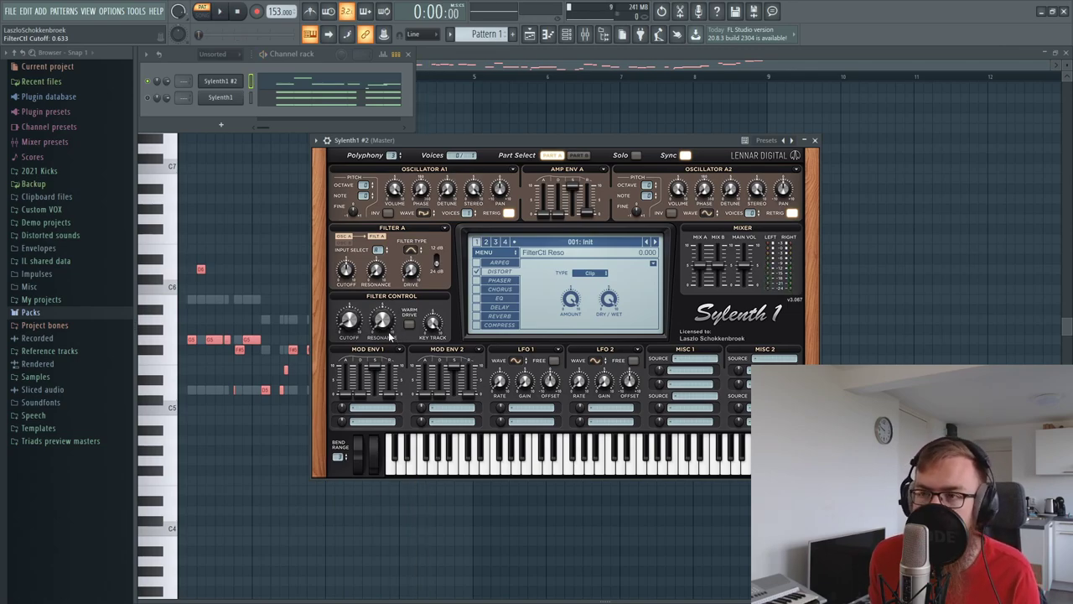
Step: Raise the Filter Control resonance to about 3.667 while listening to the pattern
drag(382, 322, 382, 406)
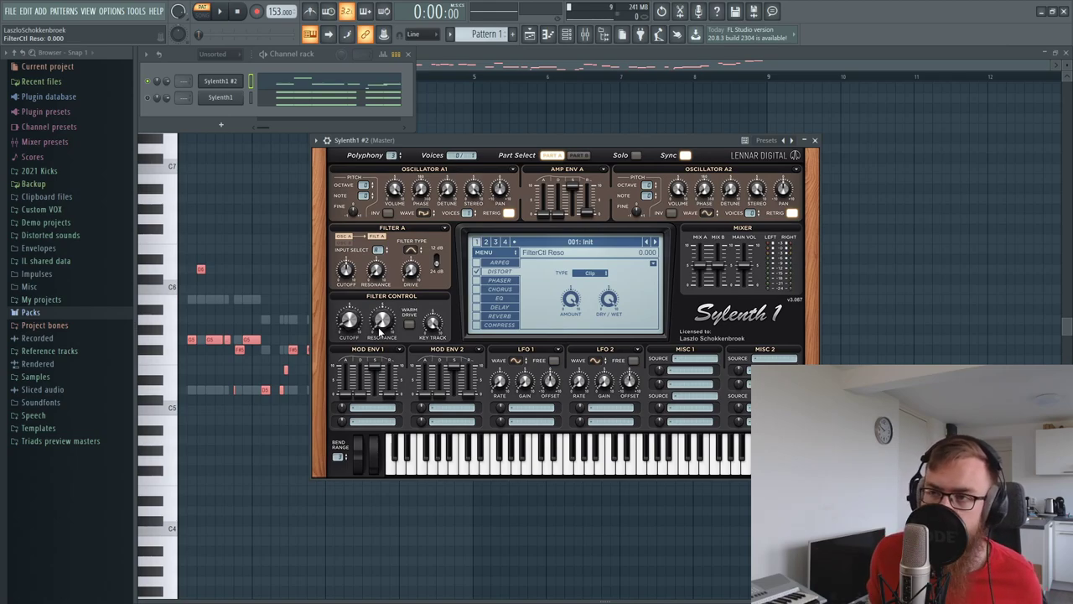
key(space)
drag(382, 319, 402, 268)
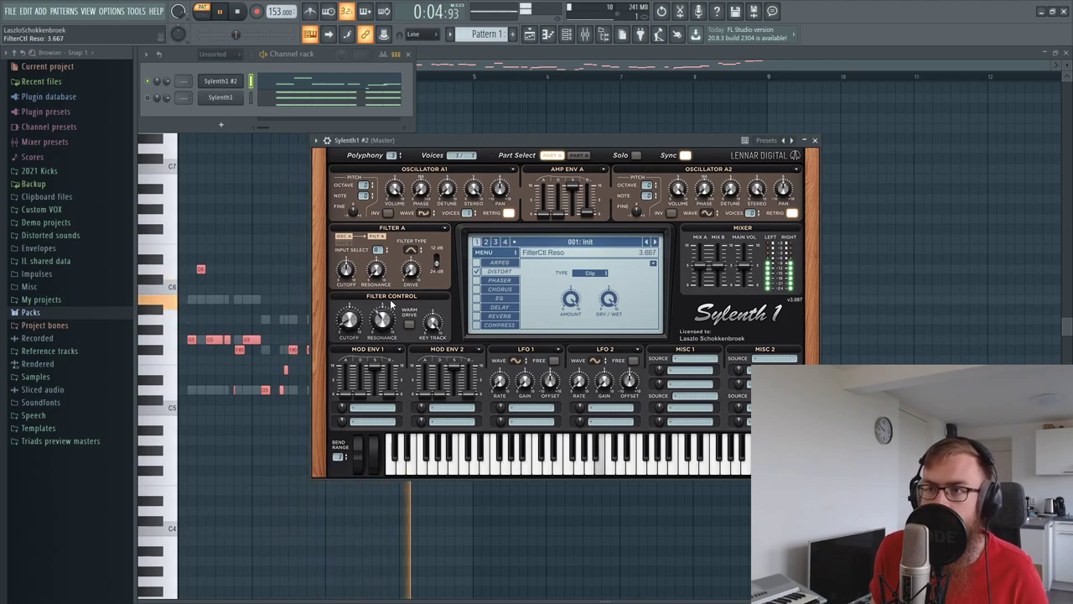
key(space)
Step: Load FabFilter Pro-Q 2 into the first effect slot of the mixer's Master track
click(584, 35)
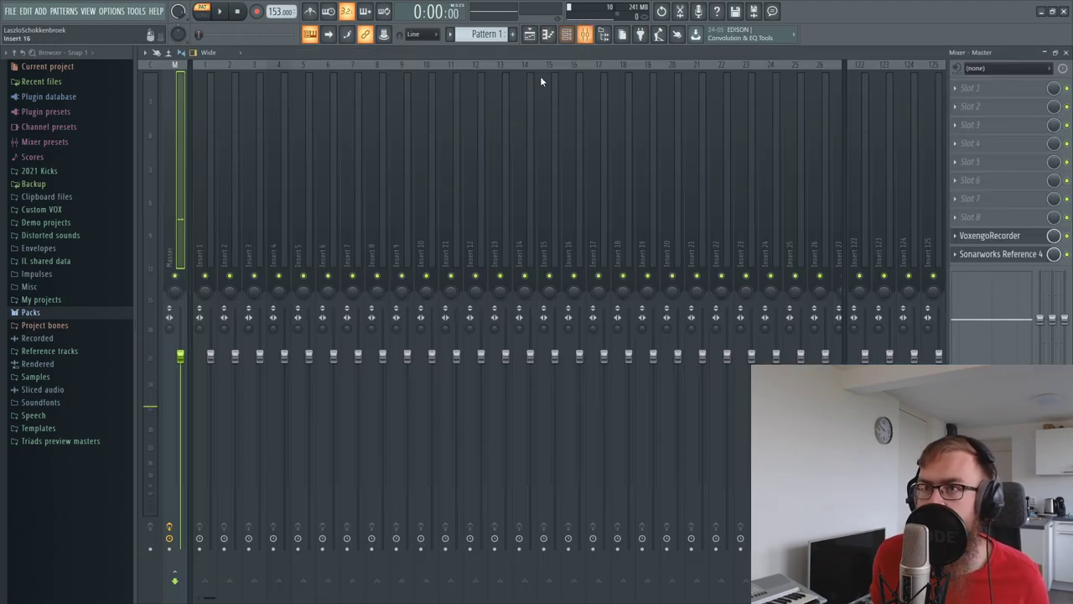
click(1012, 86)
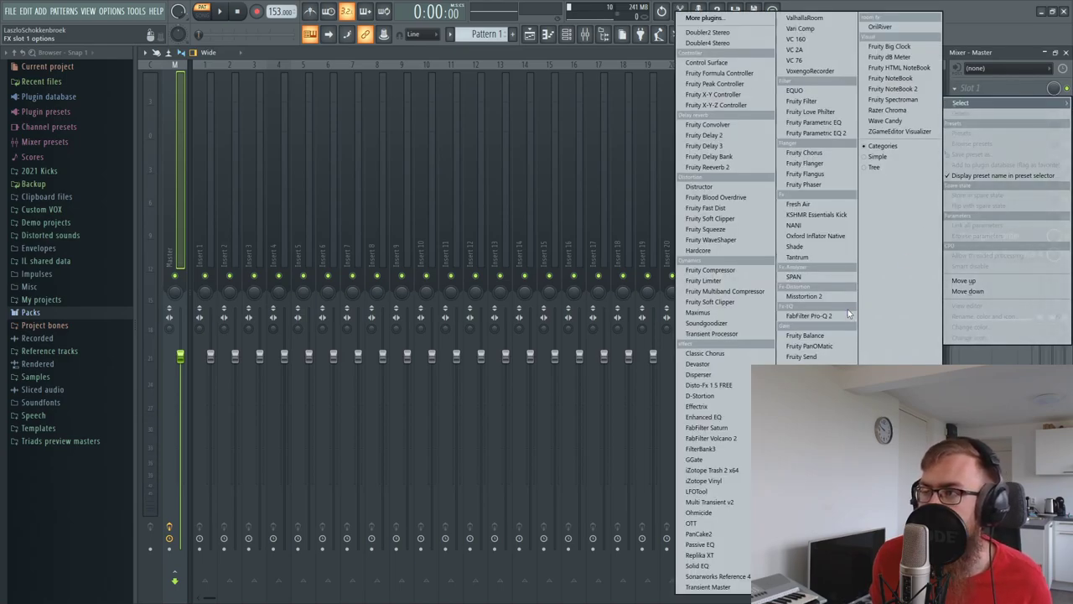
click(809, 315)
Step: Add a Band Pass band in the EQ and a bell boost of about 15.33 dB near 469 Hz, adjusting its Q
click(600, 237)
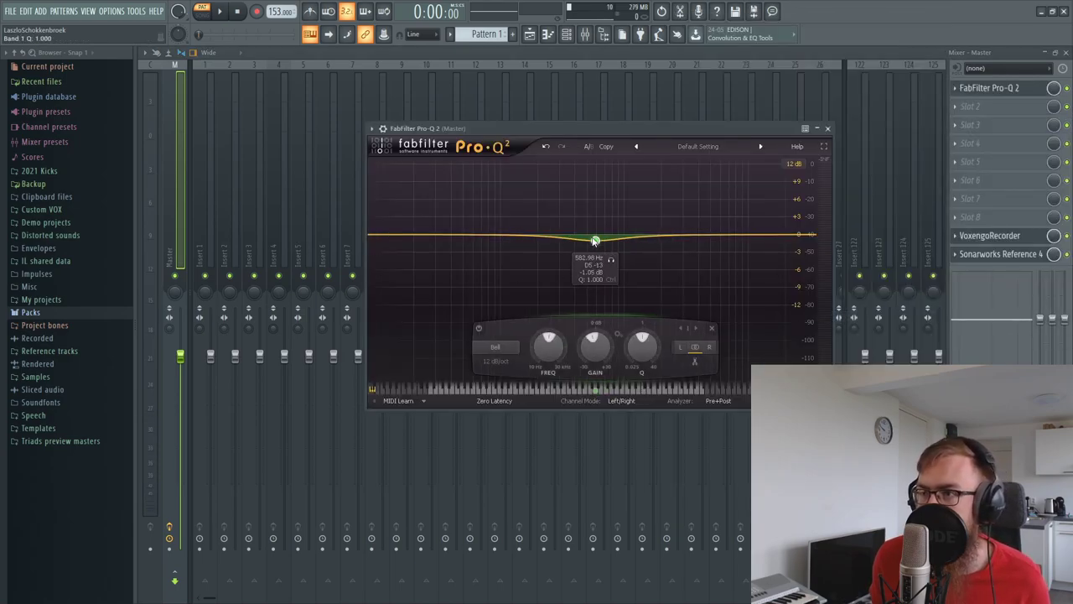
click(495, 347)
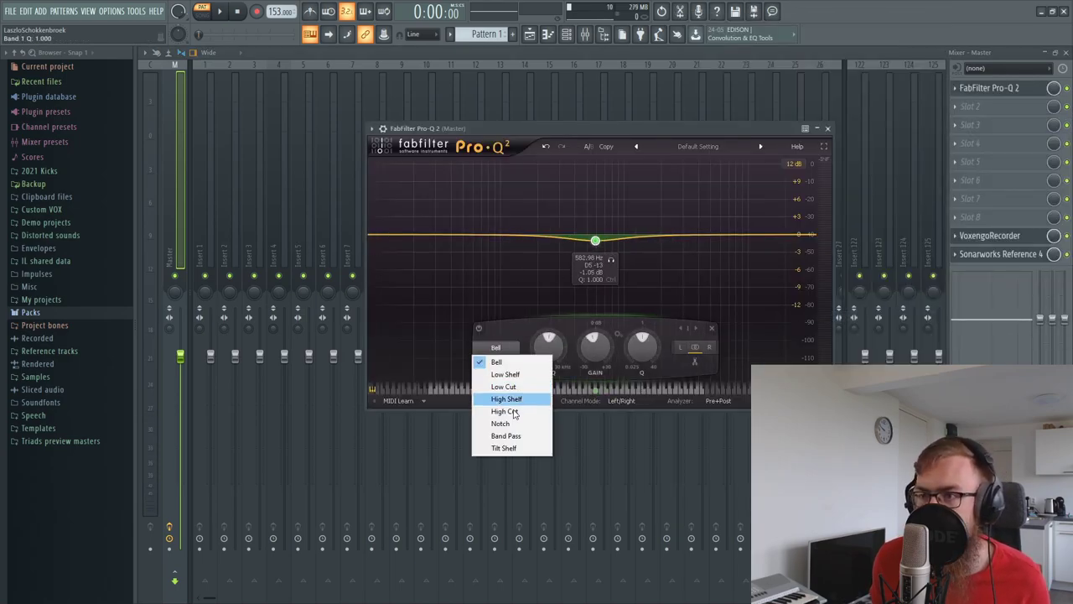
click(506, 436)
drag(595, 238, 587, 161)
scroll(594, 235, down, 10)
scroll(590, 246, up, 9)
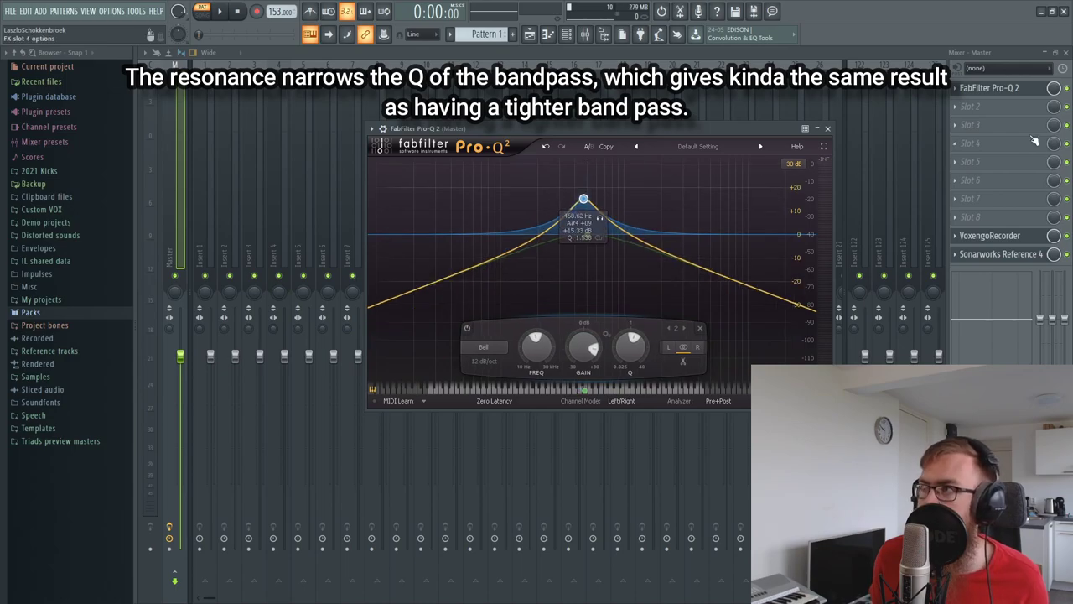
Step: Remove FabFilter Pro-Q 2 from the Master track's first effect slot
click(964, 92)
click(955, 93)
click(961, 114)
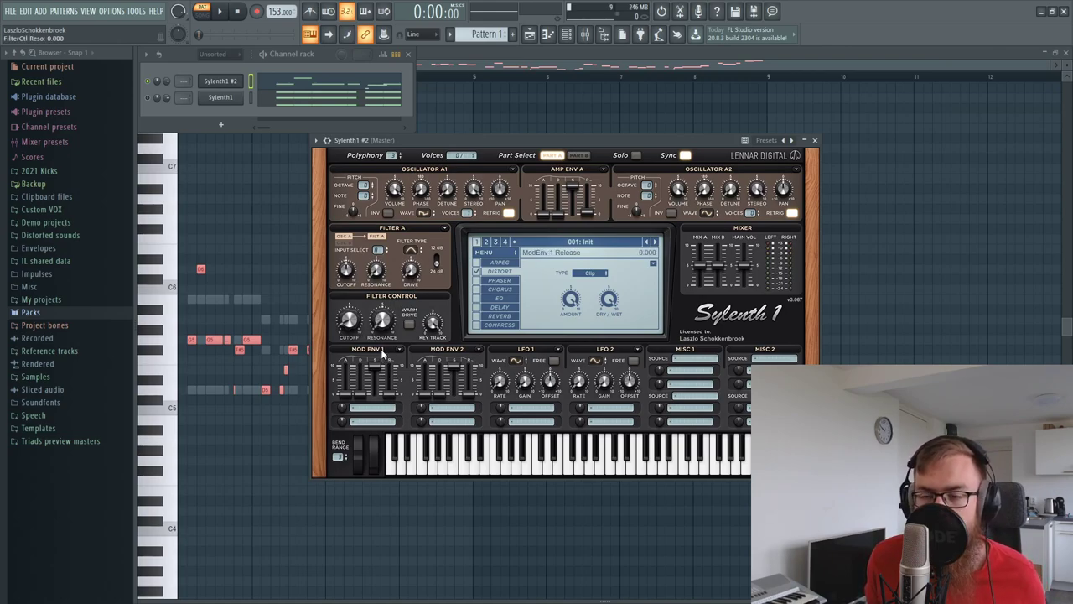
Step: Raise the Filter Control resonance from zero to about 4.267, auditioning the pattern before and after
key(space)
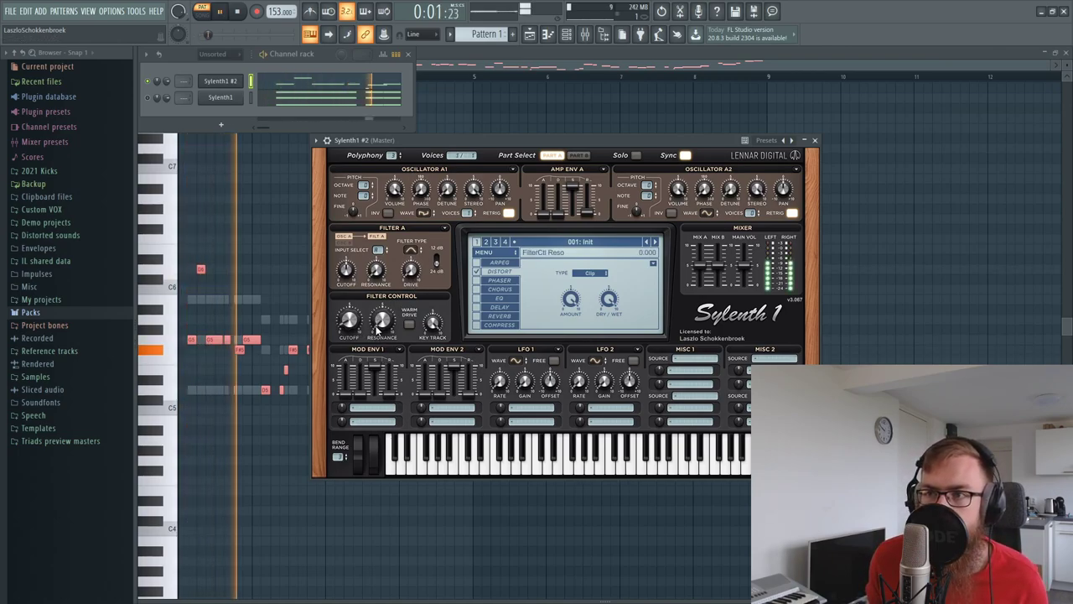
key(space)
drag(381, 320, 390, 262)
key(space)
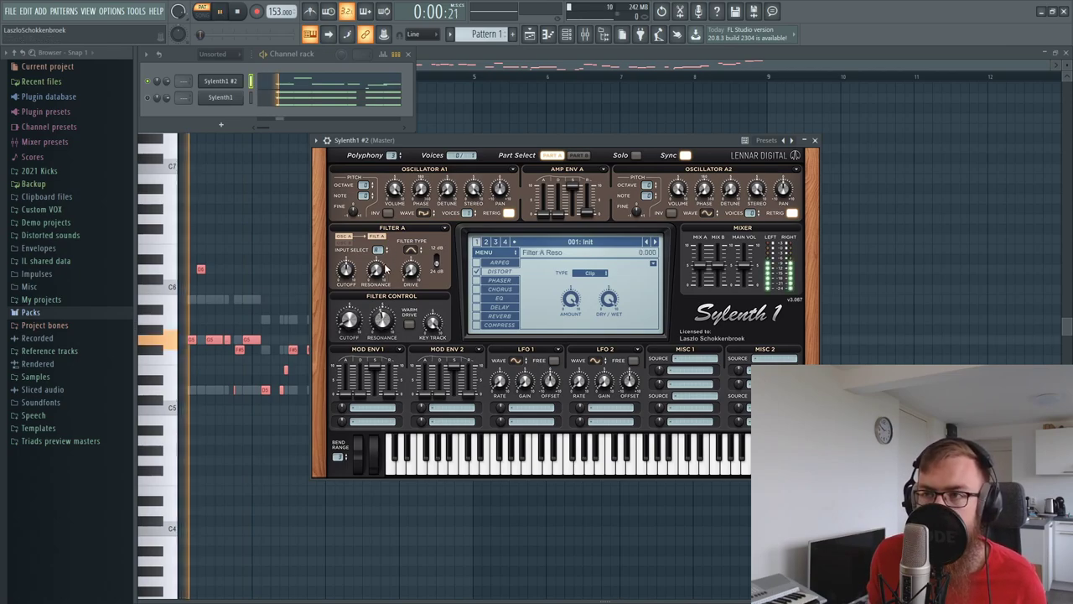
key(space)
scroll(384, 335, down, 1)
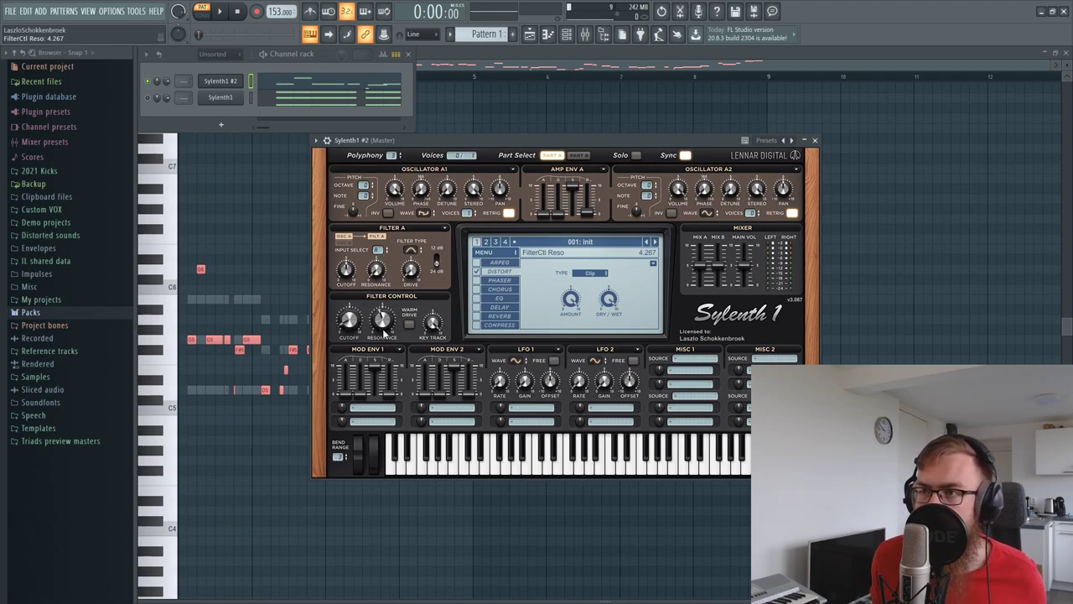
Step: Set Filter A's slope to 24 dB while listening to the pattern
key(space)
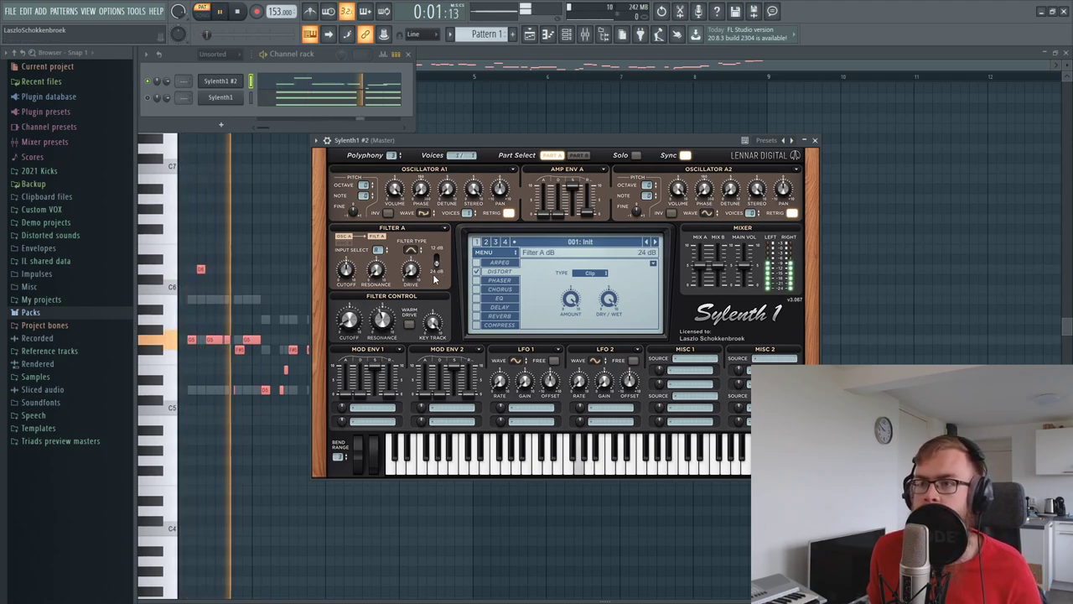
click(435, 265)
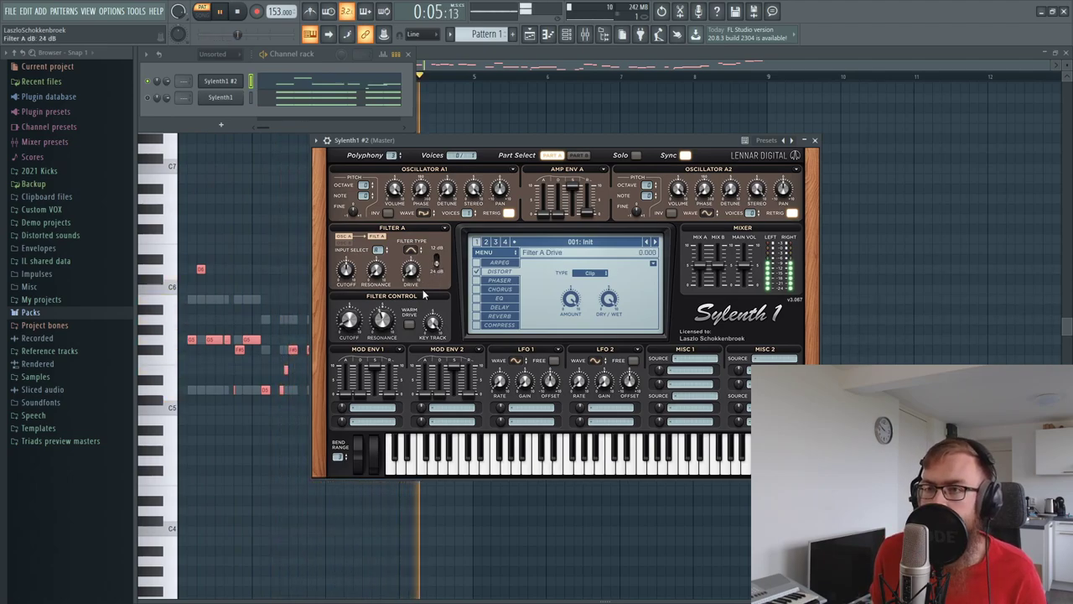
key(space)
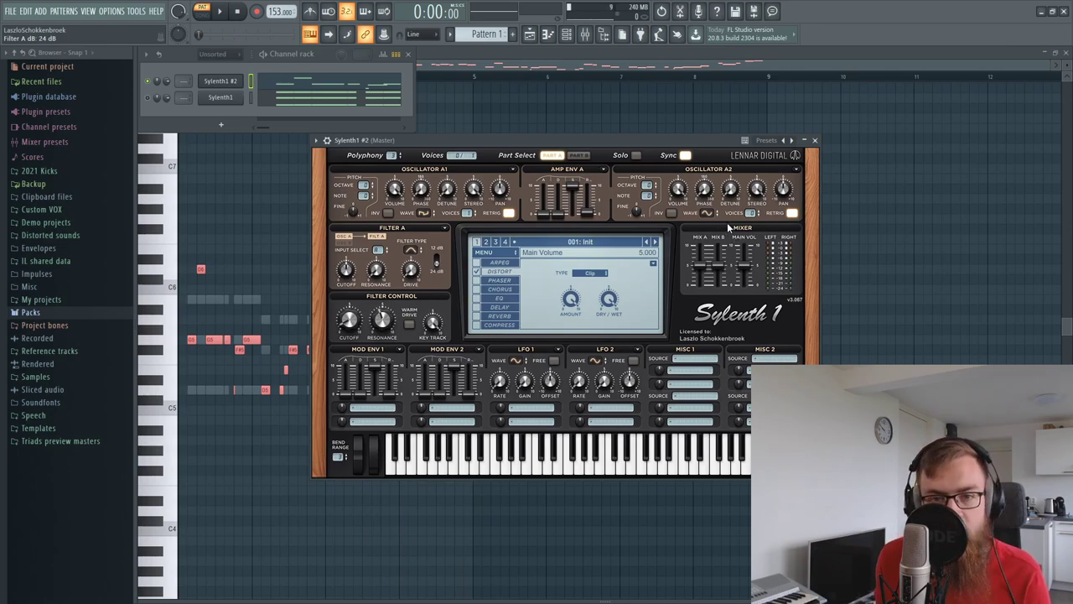
Step: Set oscillator A2 to the Saw waveform with one voice and a phase of 0 degrees
click(709, 213)
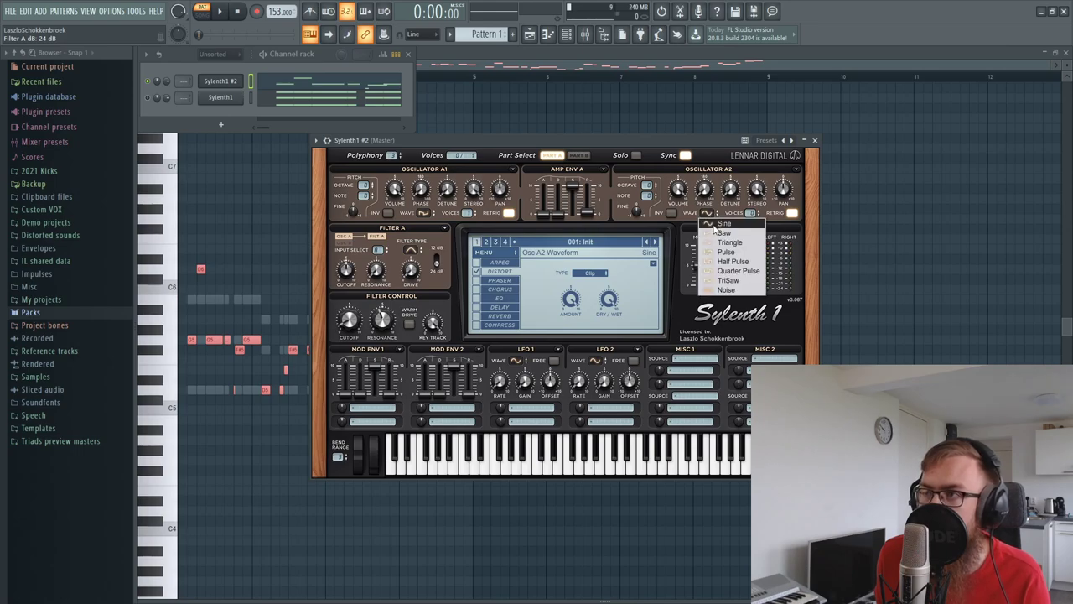
click(721, 232)
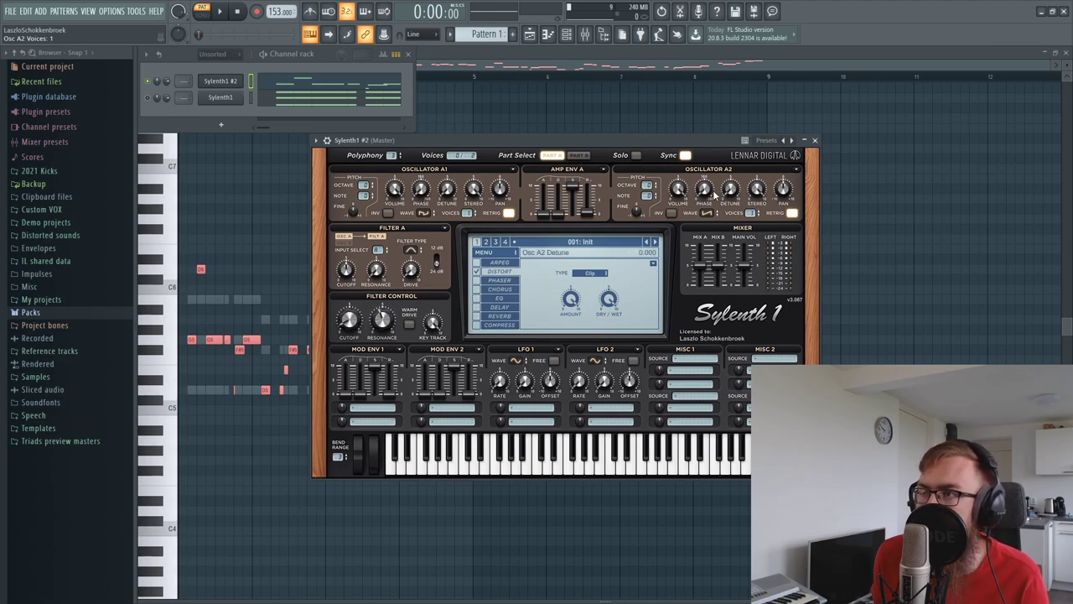
drag(703, 193, 709, 250)
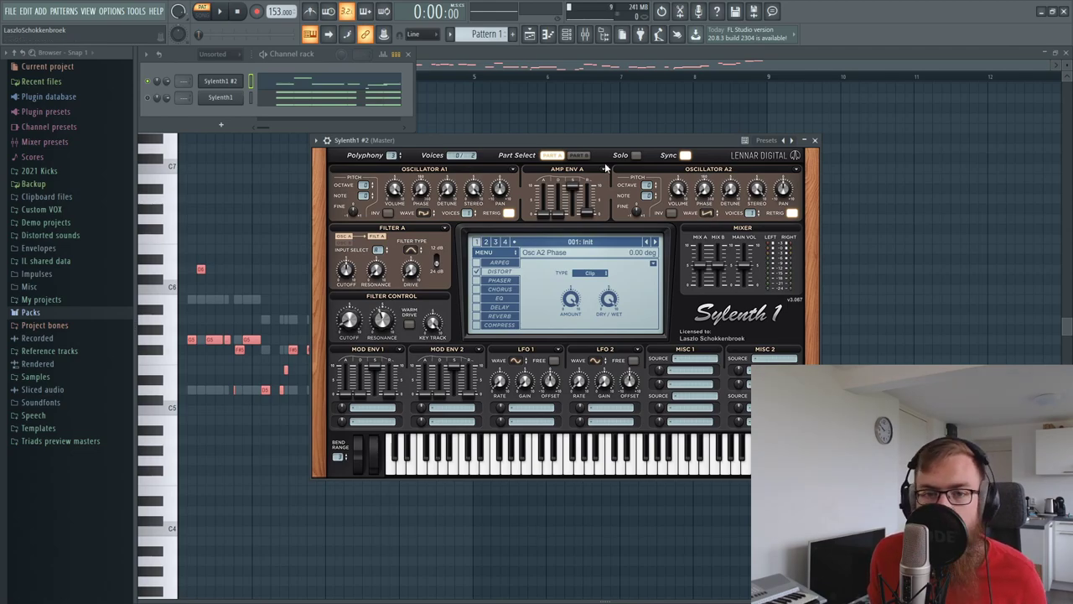
drag(705, 191, 722, 259)
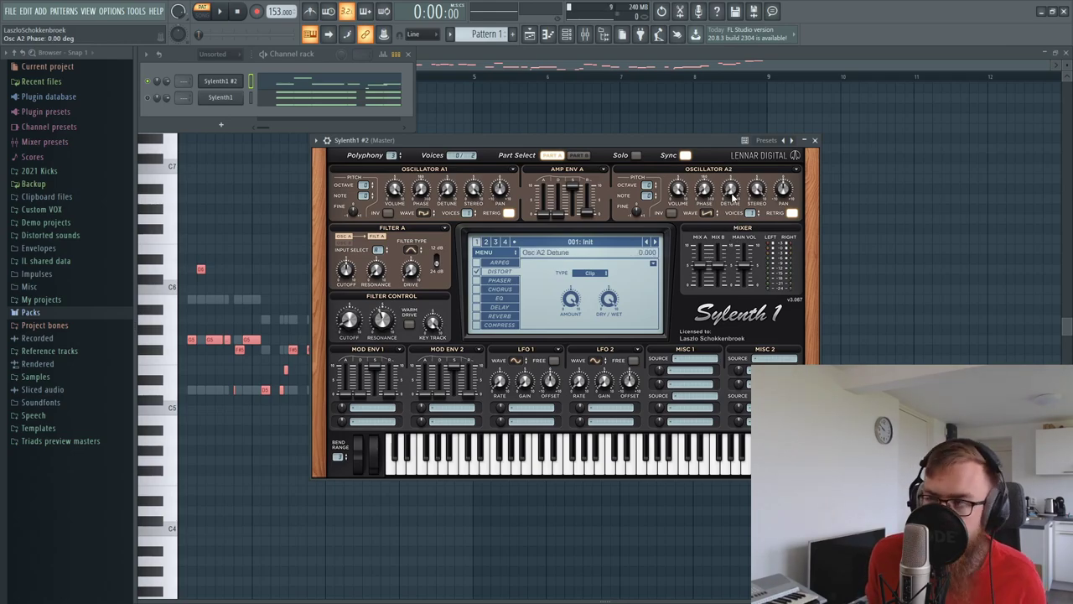
Step: Set oscillator A2's phase to about 128.40 degrees, comparing different phase settings while auditioning the pattern
key(space)
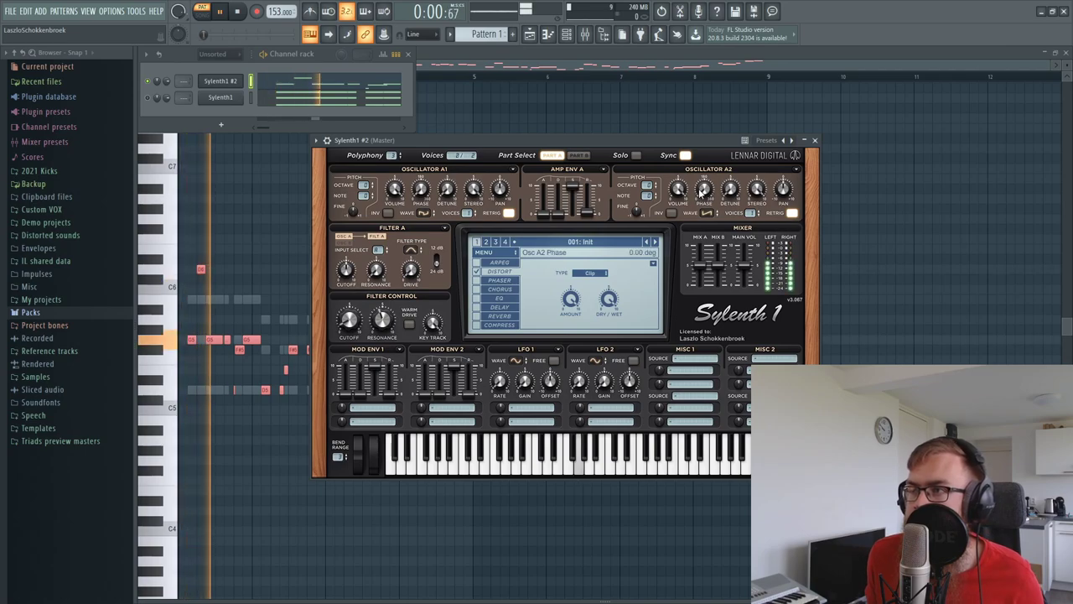
mouse_move(705, 195)
mouse_down()
mouse_move(732, 105)
mouse_move(711, 193)
mouse_up()
key(space)
key(space)
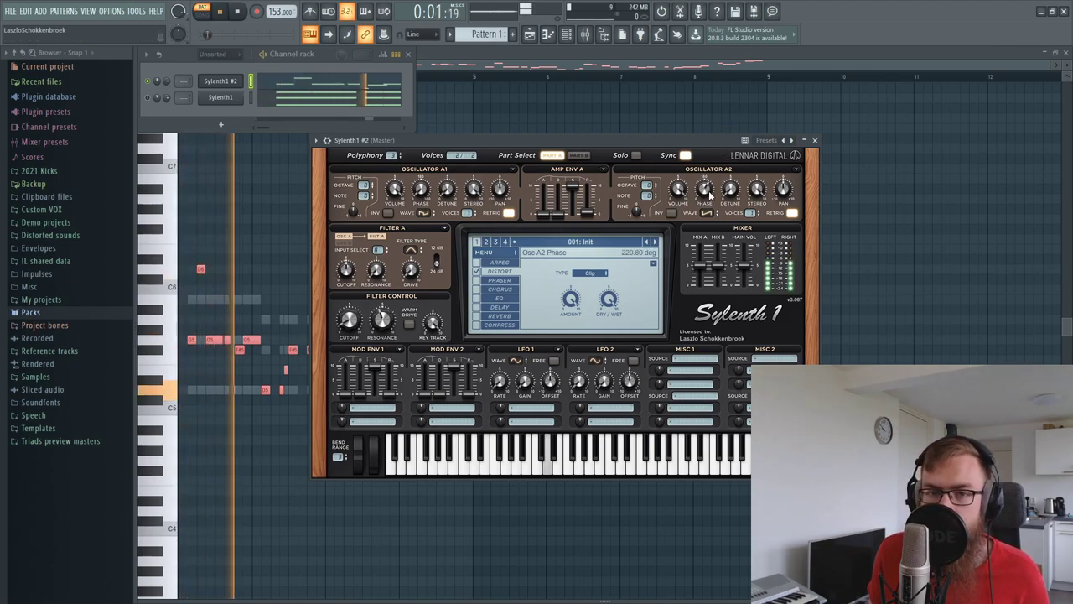
key(space)
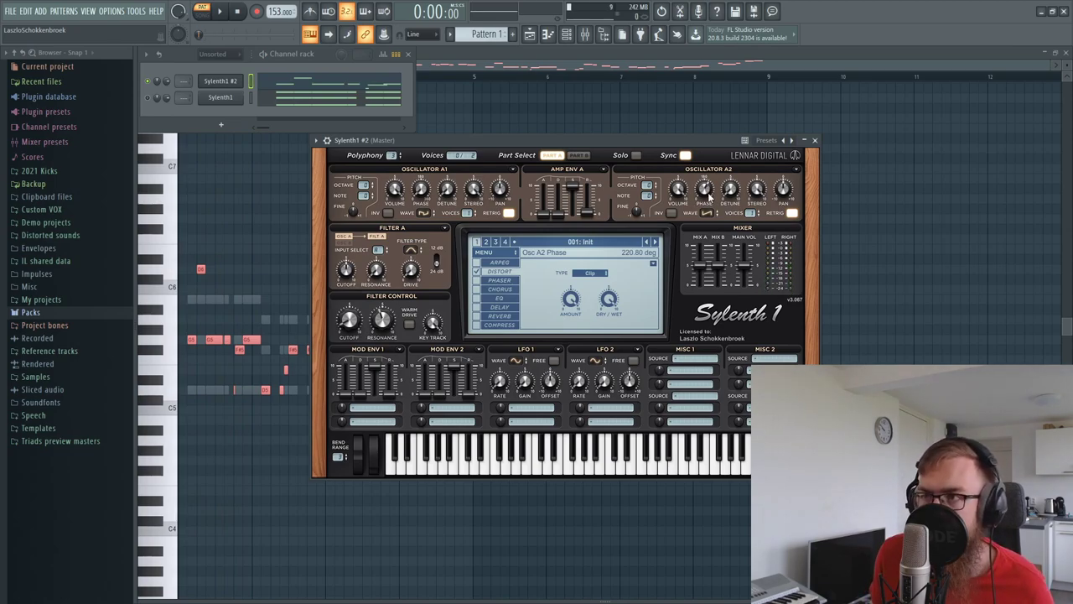
drag(706, 196, 711, 242)
key(space)
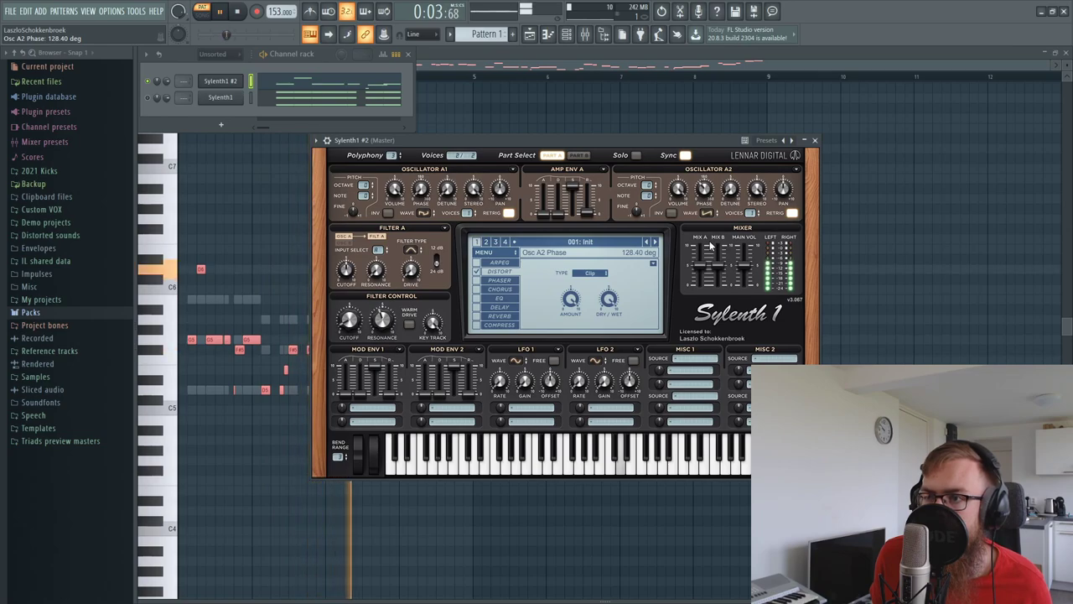
key(space)
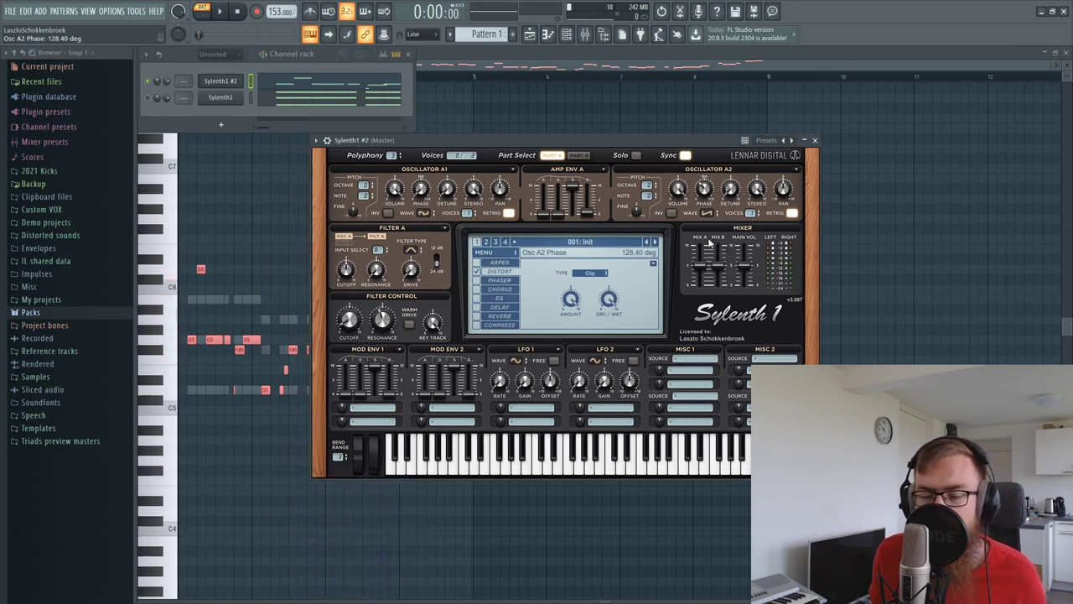
Step: Compare how the pattern sounds with oscillator A2 at one voice and at zero voices
key(space)
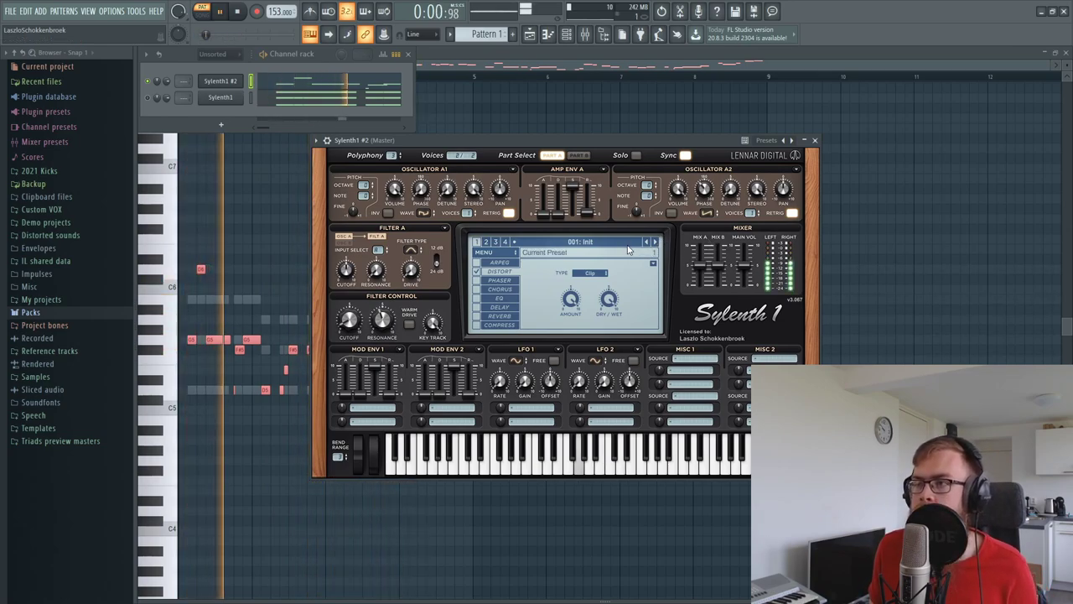
key(space)
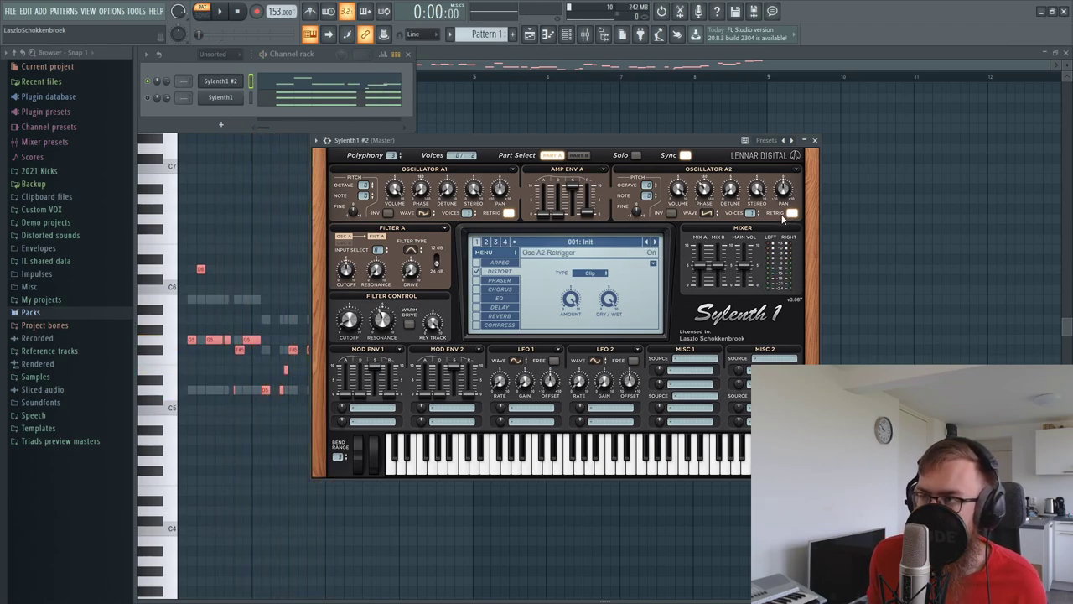
key(space)
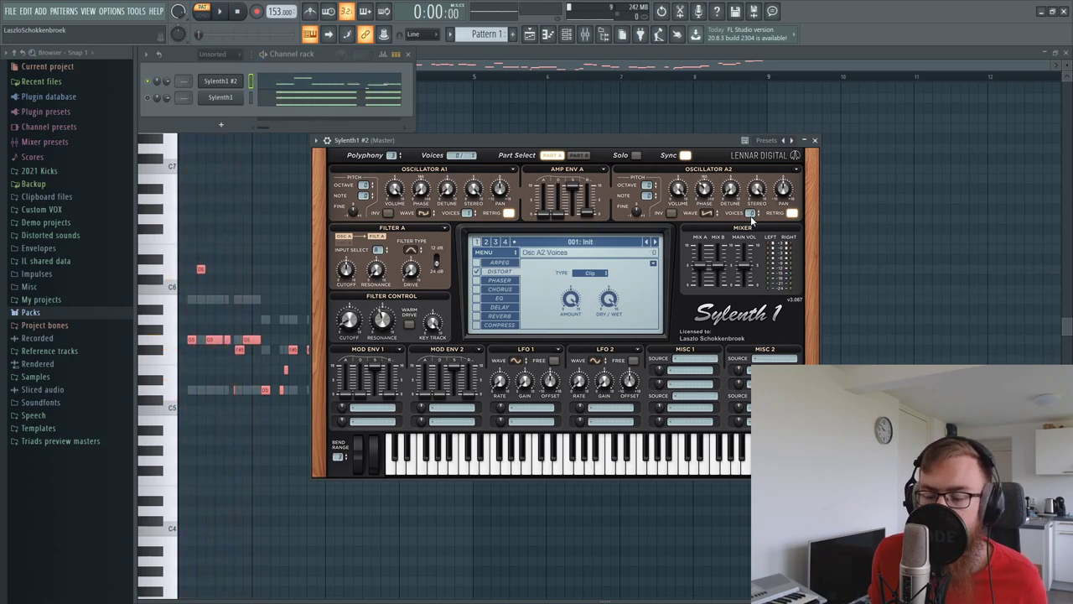
key(space)
key(space)
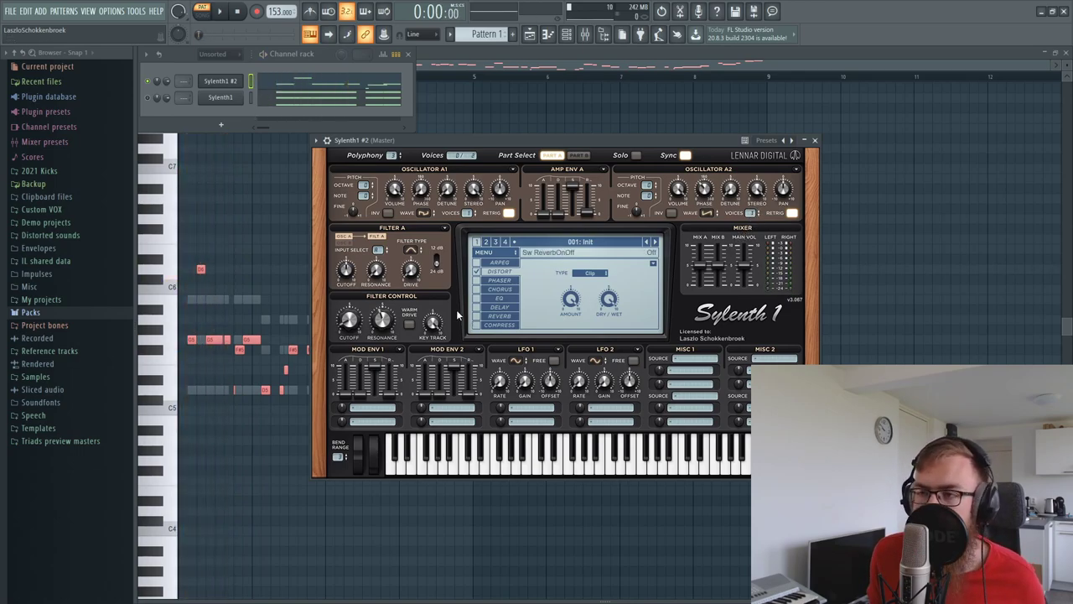
key(space)
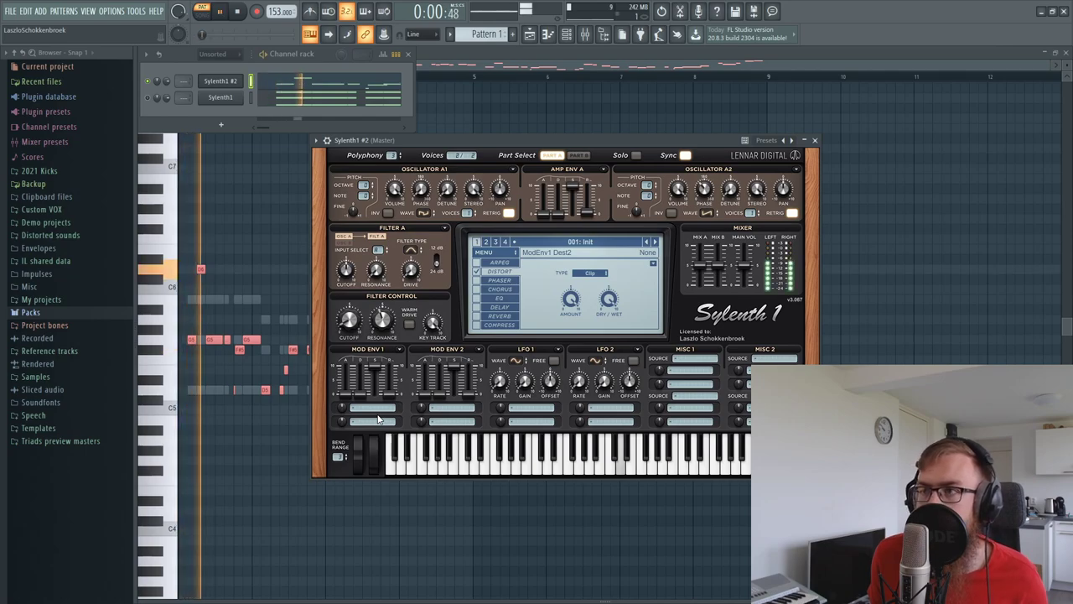
key(space)
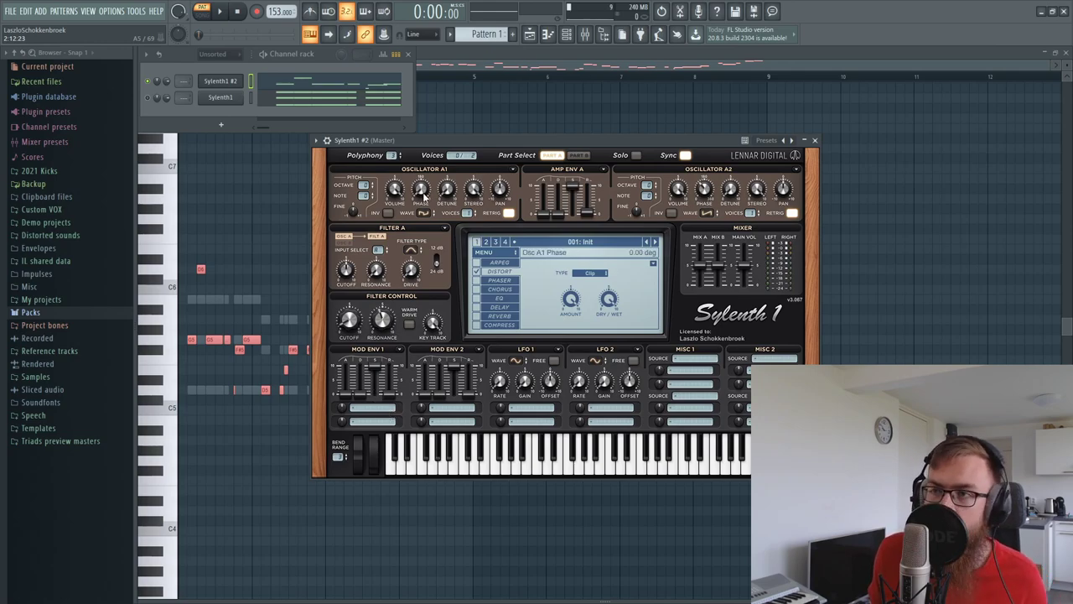
Step: Route Mod Env 1 to Pitch A and B with decay about 1.818, sustain 0 and release about 3.318, adjusting its amount during playback
click(375, 414)
click(384, 484)
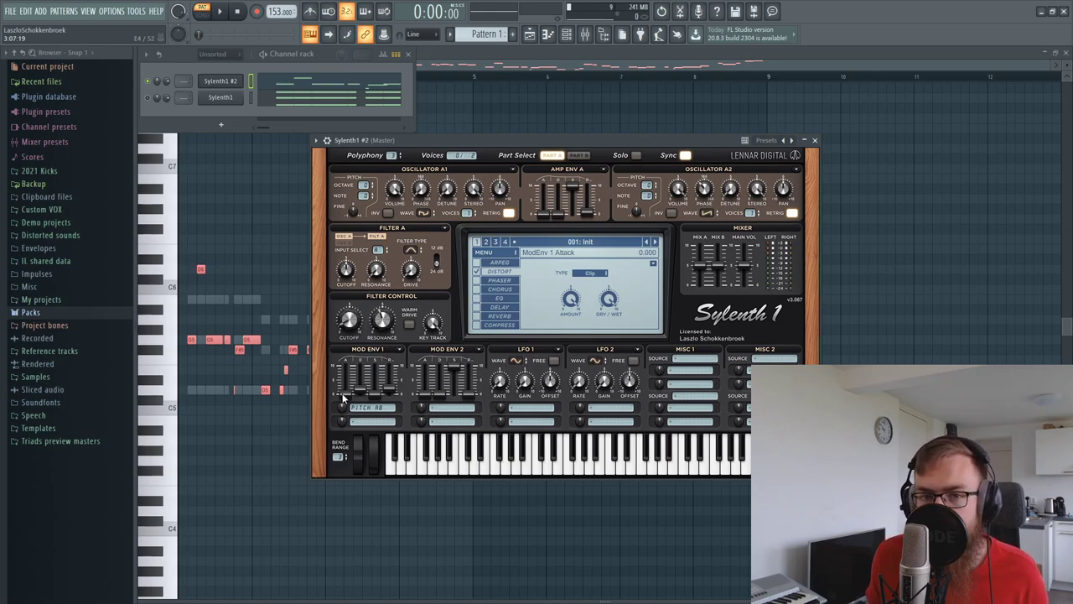
key(space)
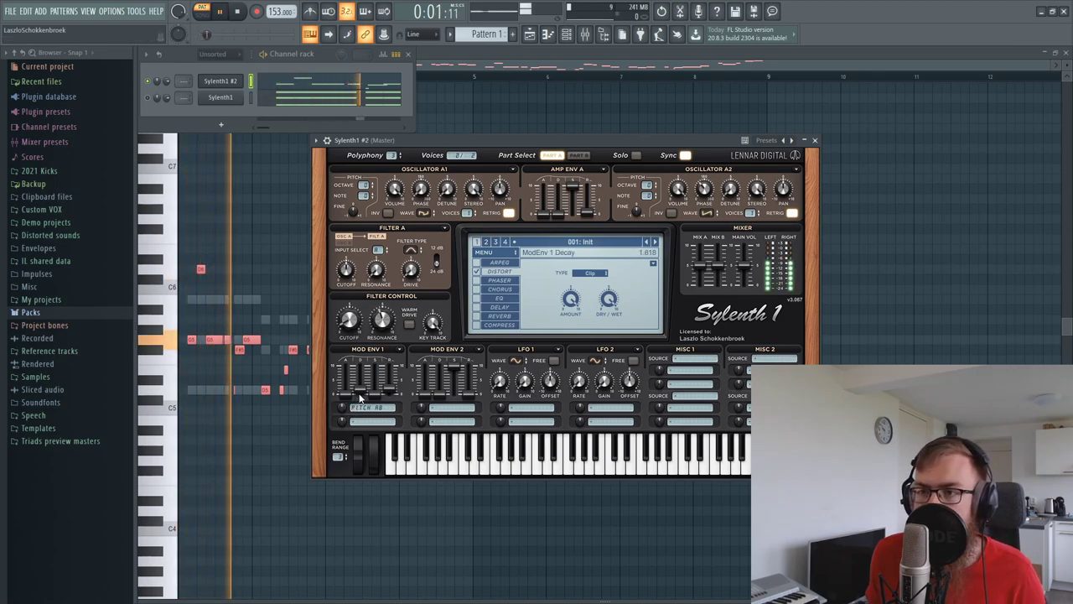
drag(342, 412, 387, 387)
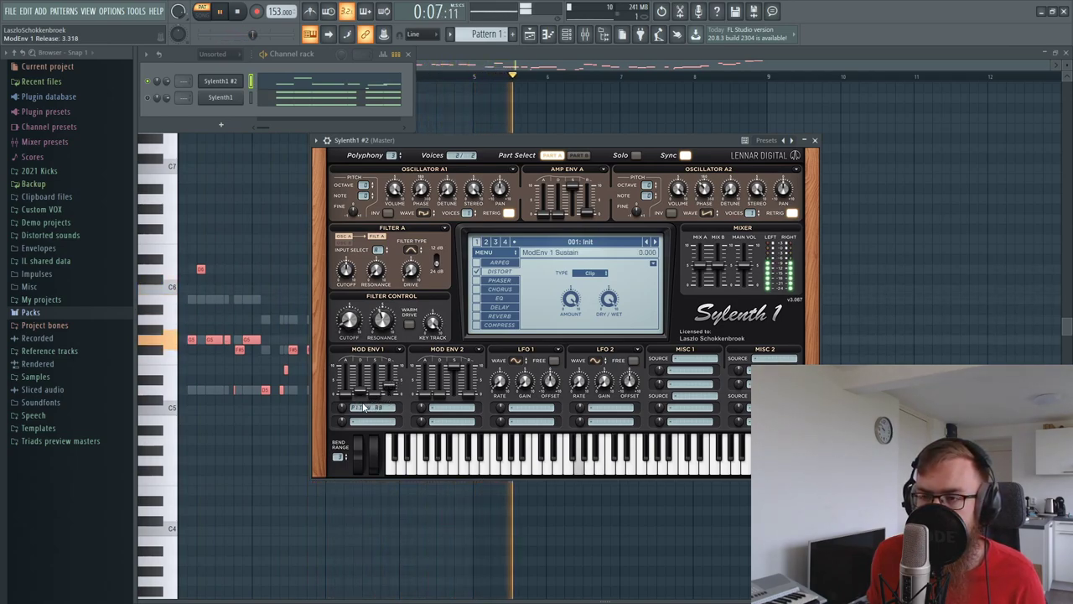
key(space)
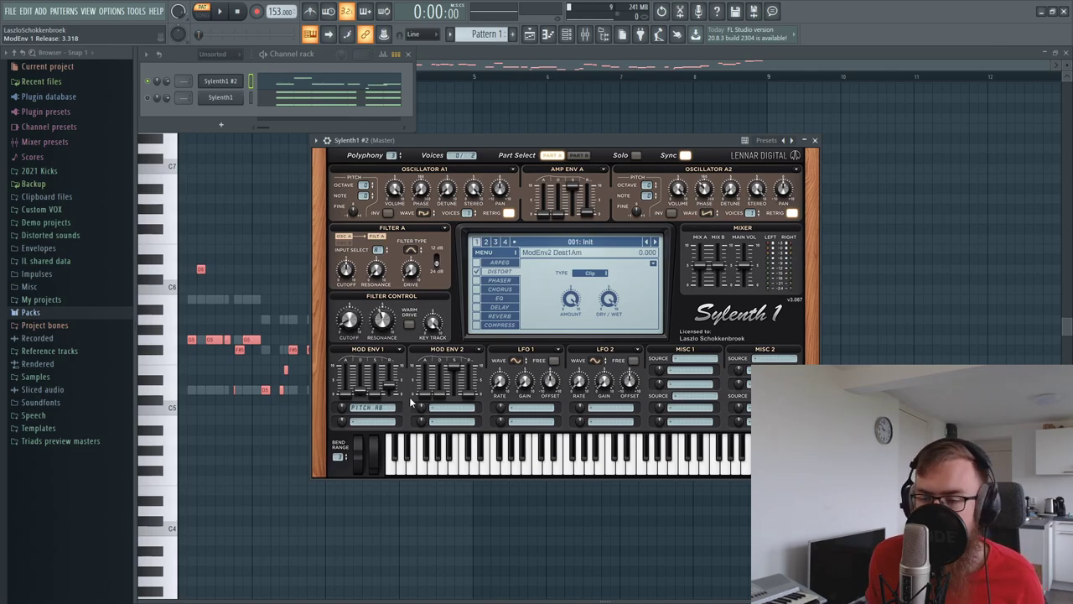
Step: Route LFO 1 to Pitch A and B with a modulation amount of about 0.067
click(524, 409)
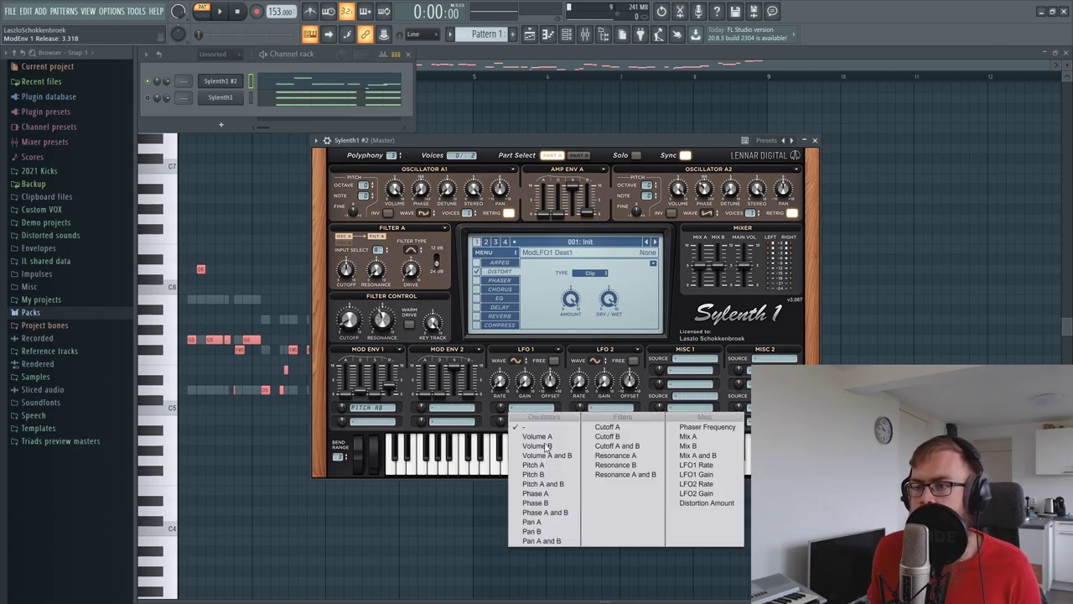
click(537, 406)
click(540, 408)
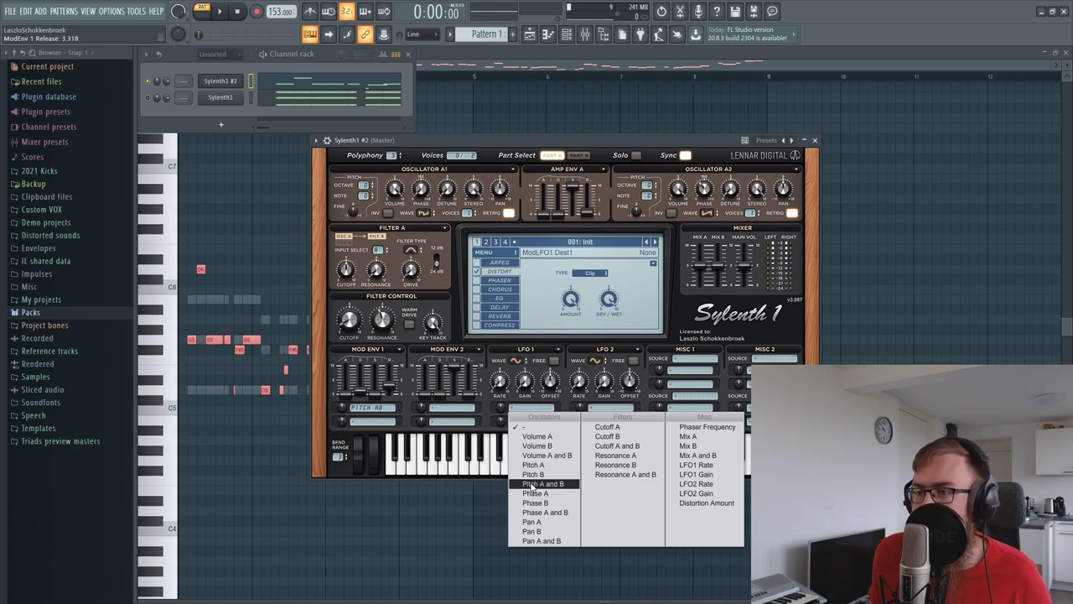
click(503, 494)
click(517, 360)
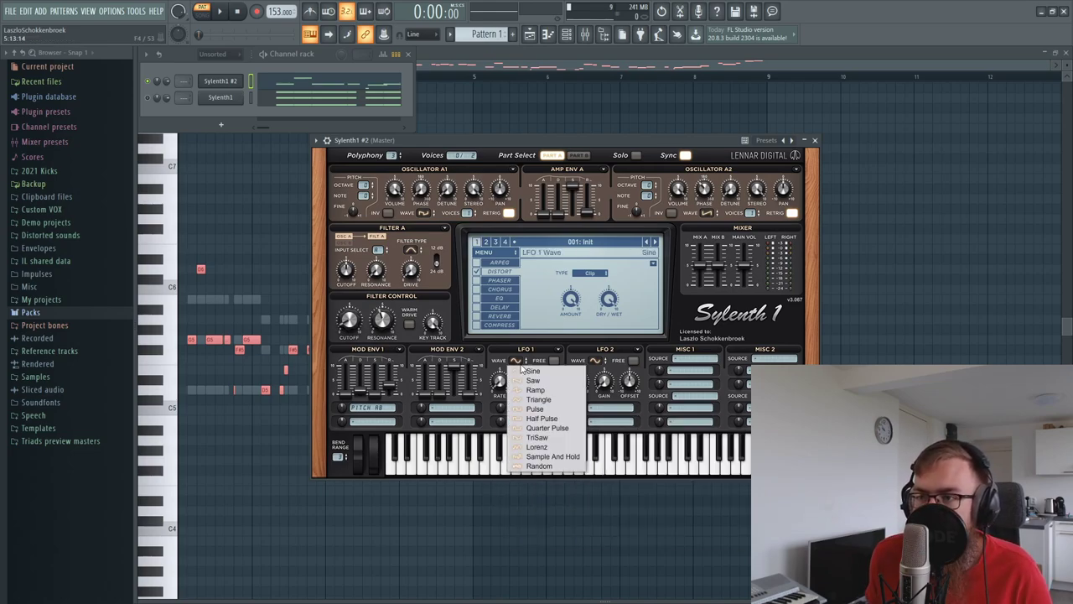
click(539, 437)
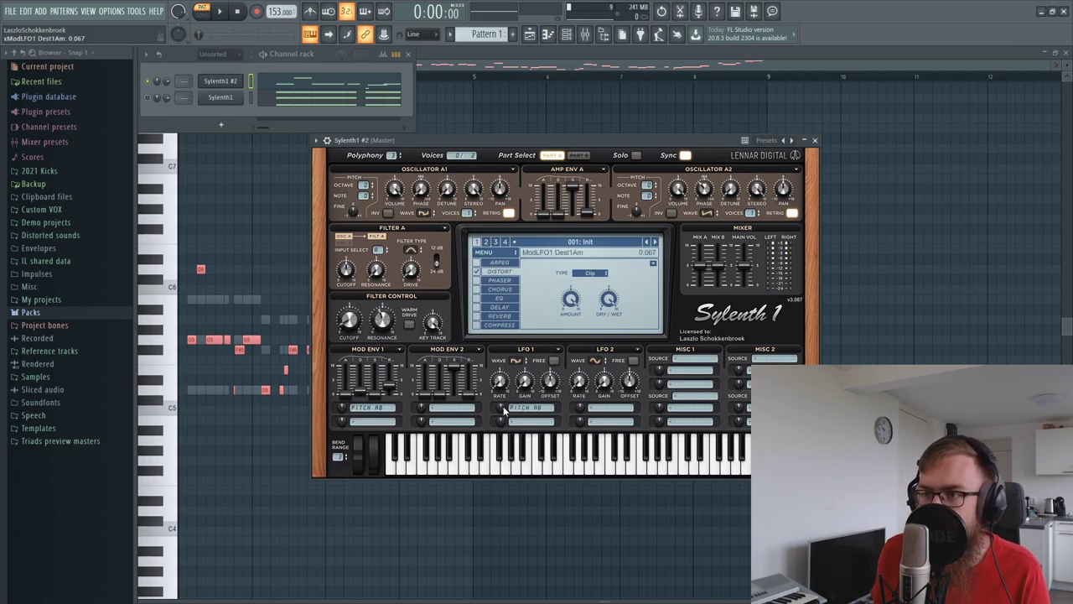
Step: Tune LFO 1's rate to 1/32T and raise its pitch modulation amount to 0.800 while auditioning the pattern
drag(503, 387, 522, 292)
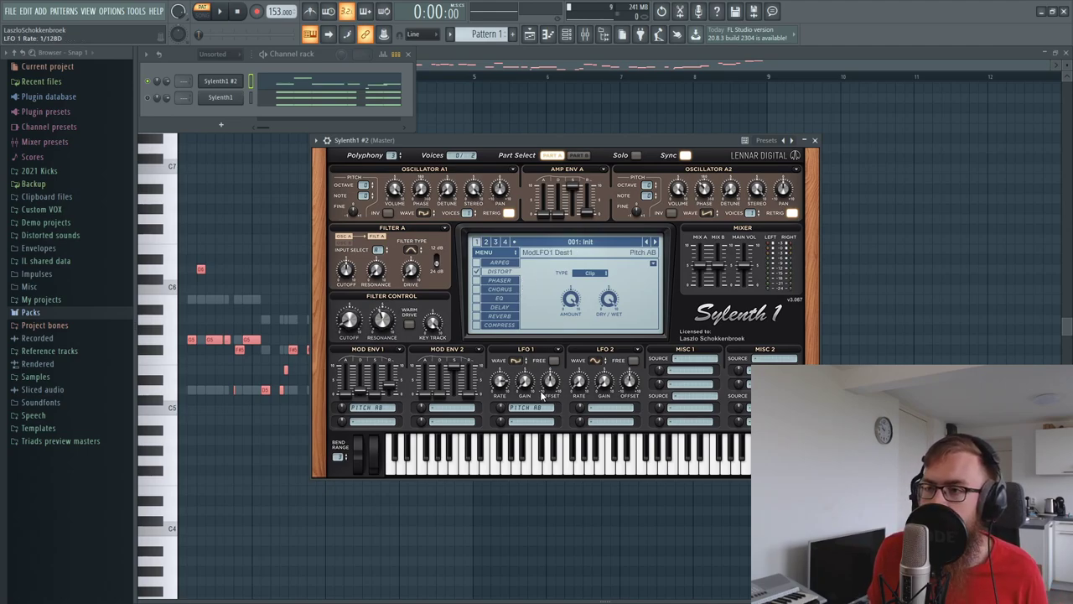
click(516, 361)
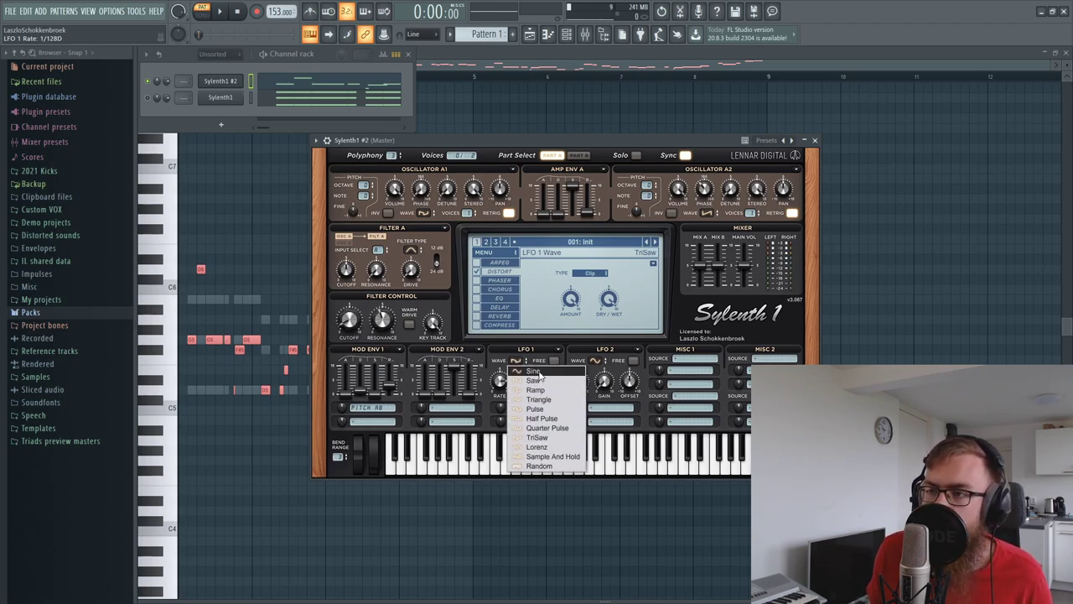
click(501, 383)
drag(502, 383, 521, 400)
key(space)
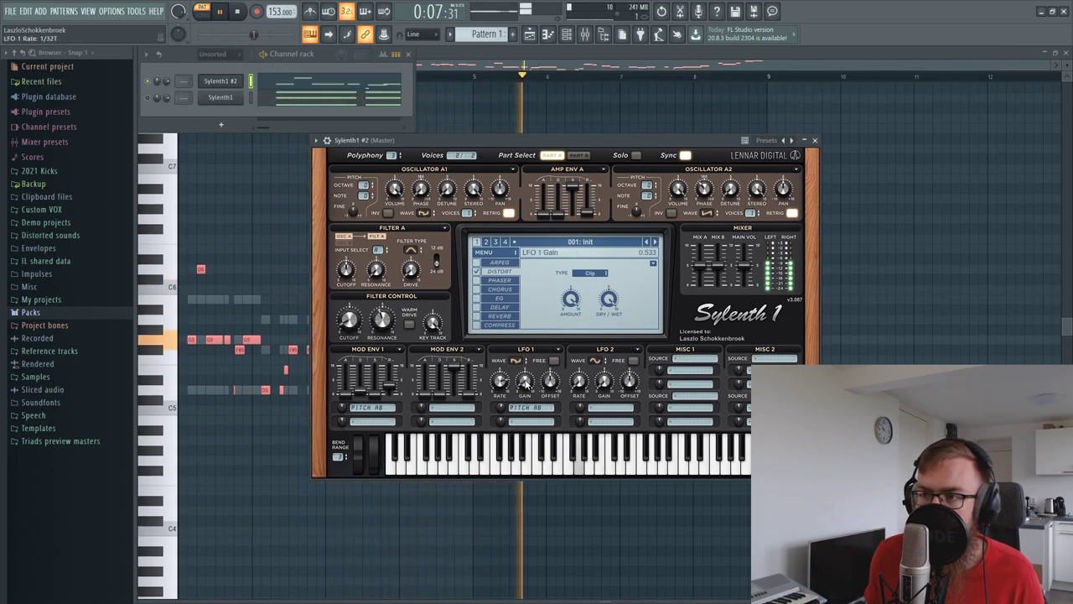
key(space)
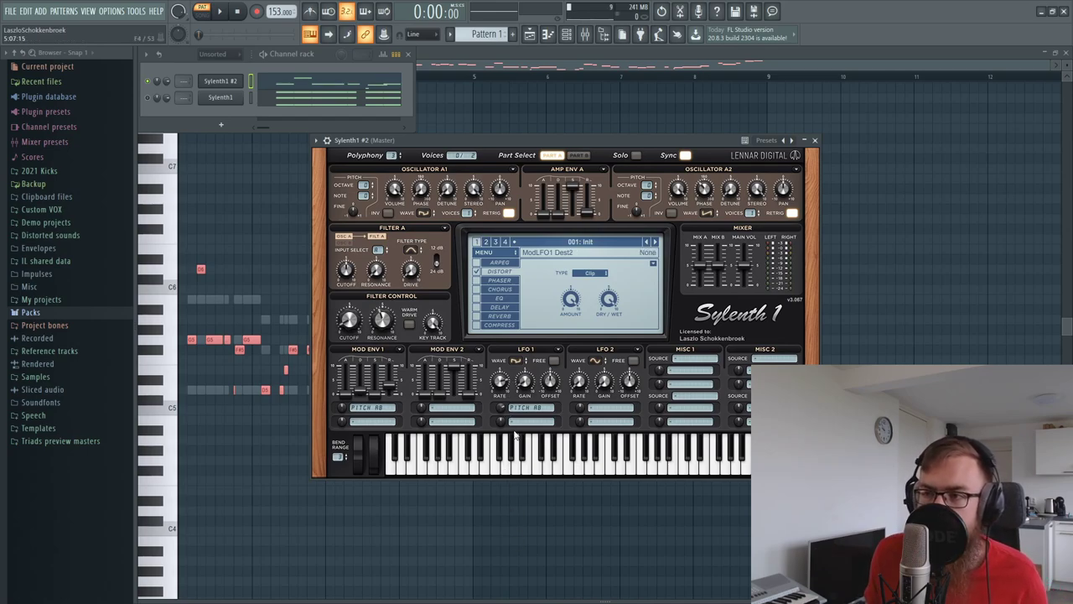
key(space)
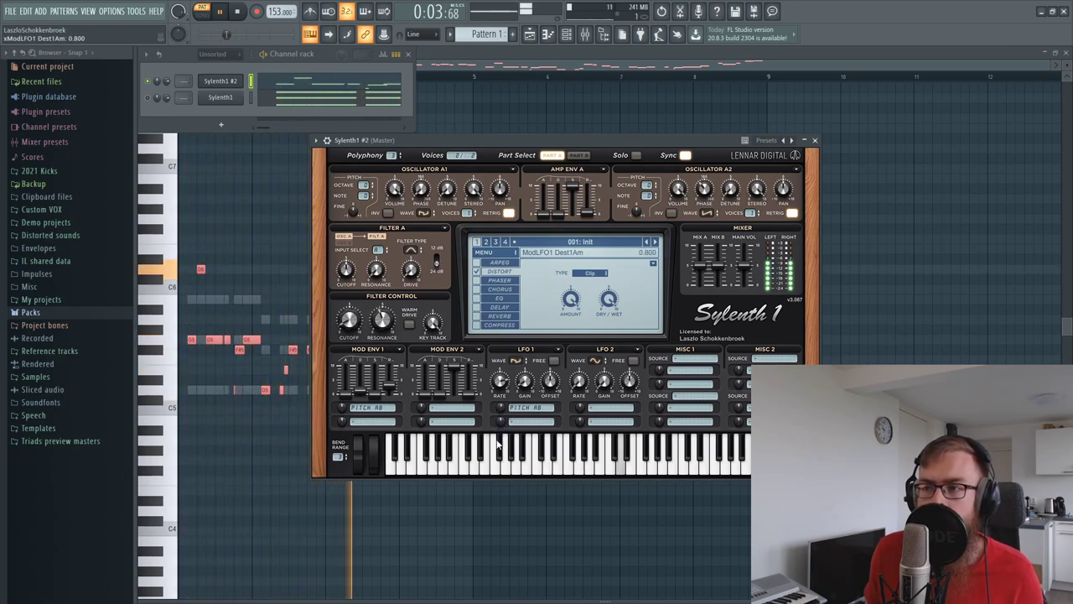
key(space)
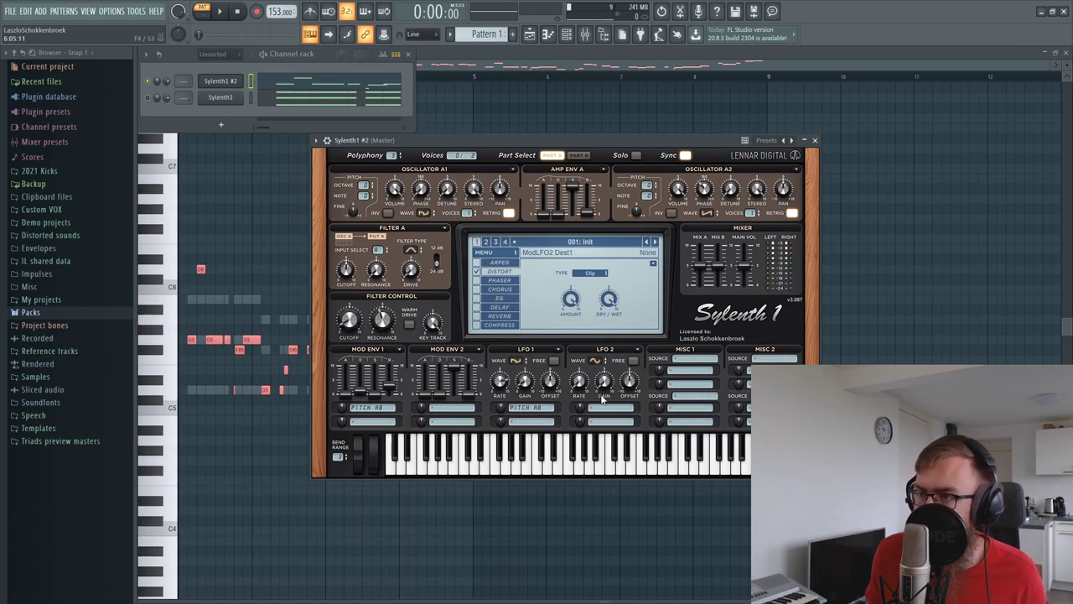
Step: Set LFO 2's waveform to Sample And Hold and route it to Pitch A and B
click(597, 361)
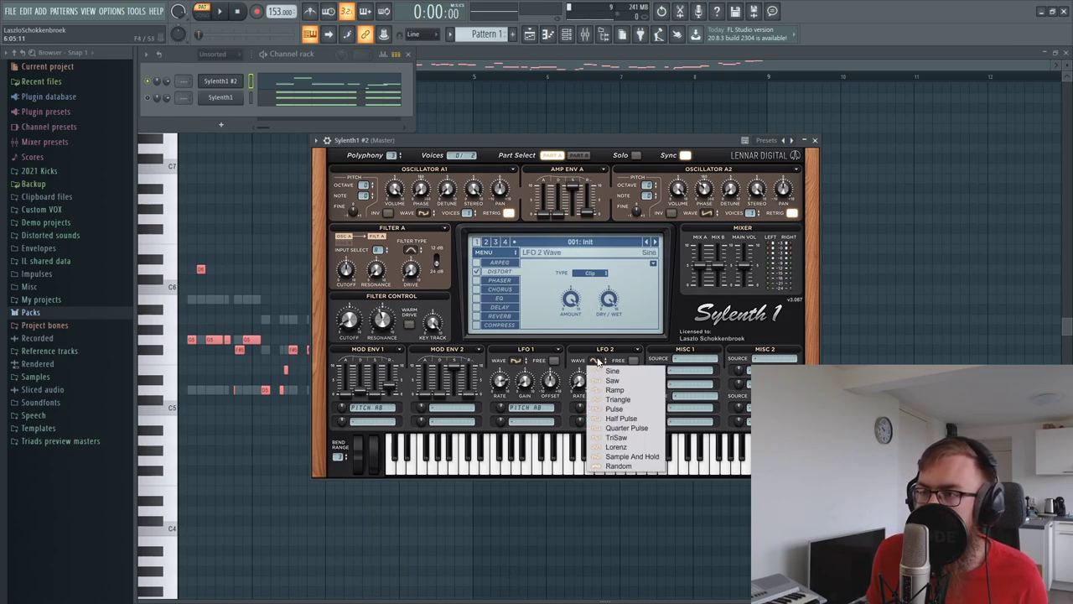
click(622, 459)
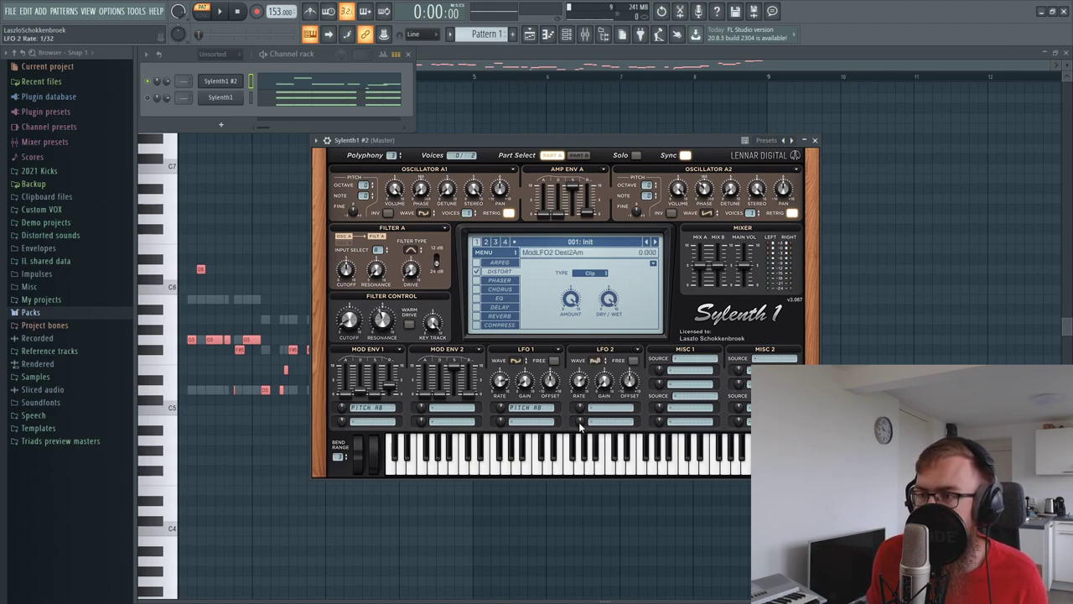
click(603, 410)
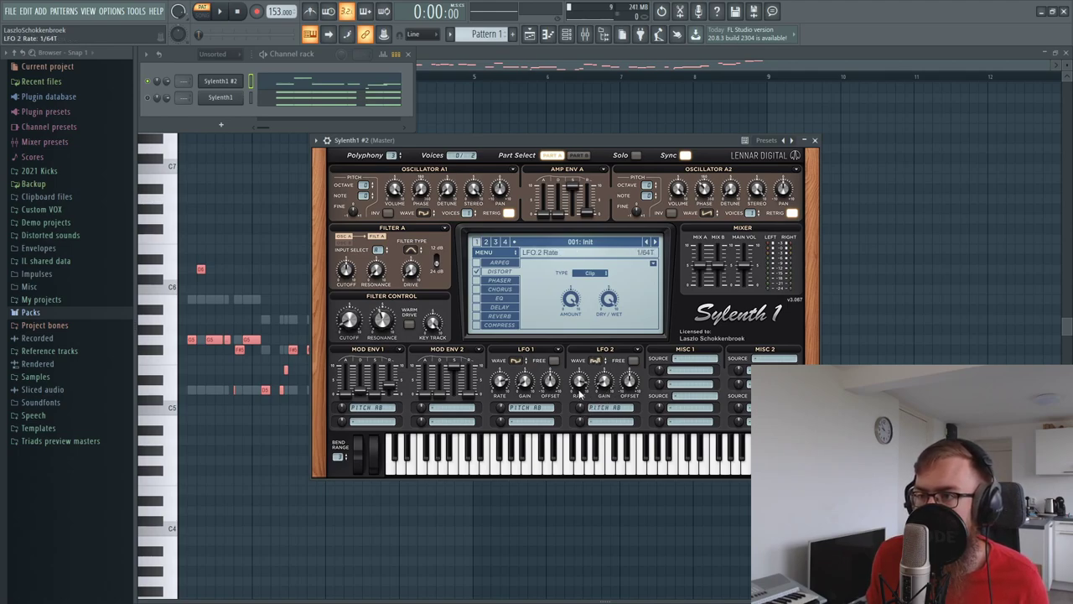
Step: During playback, set LFO 2's gain to about 1.233, its rate to 1/256D and its pitch modulation amount to about 1.067
key(space)
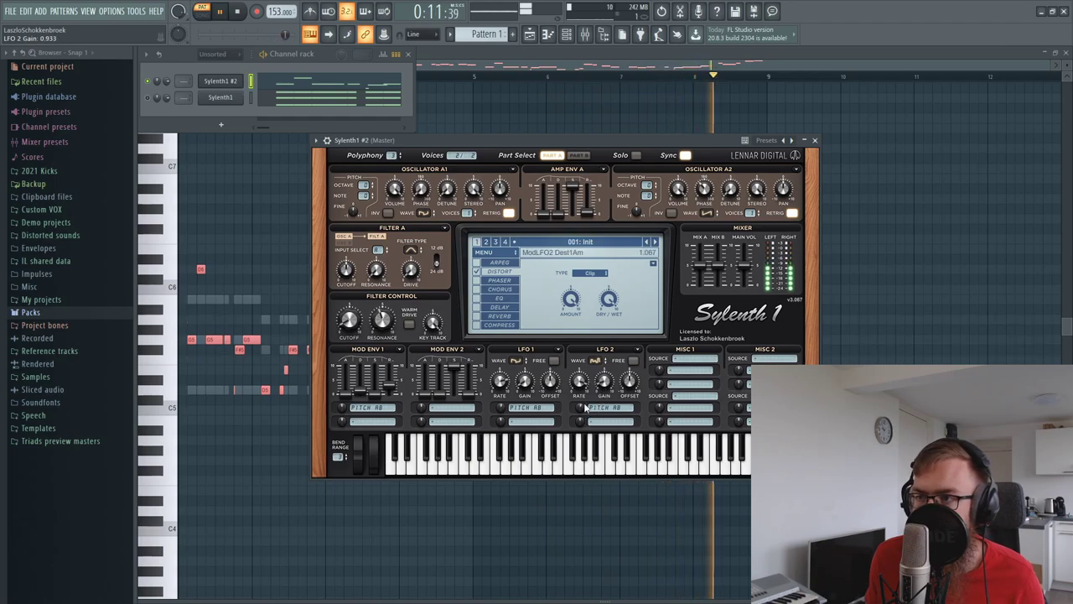
drag(585, 386, 582, 394)
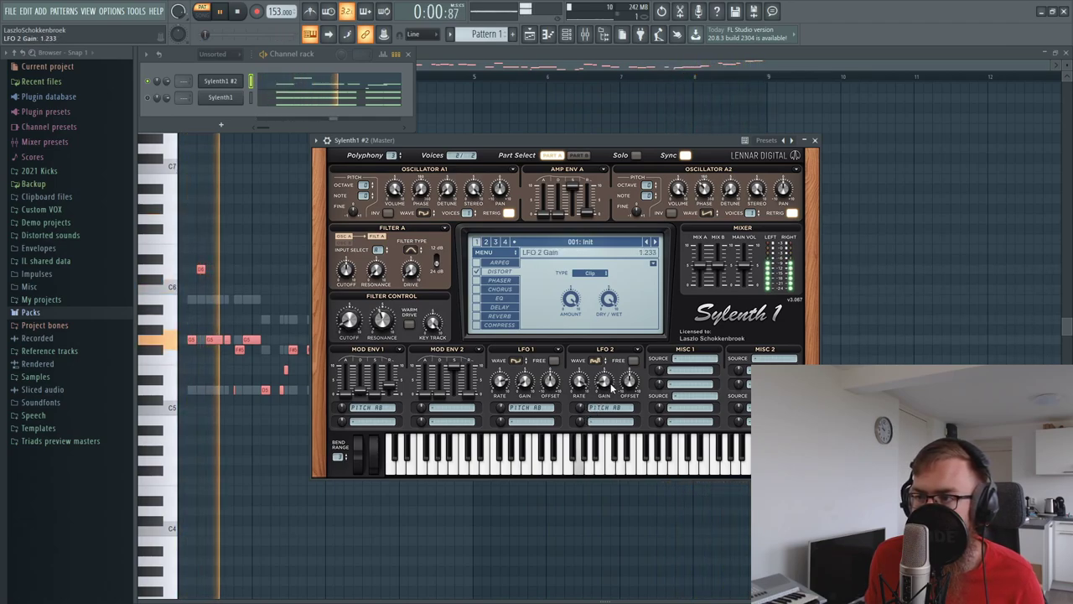
drag(581, 392, 578, 383)
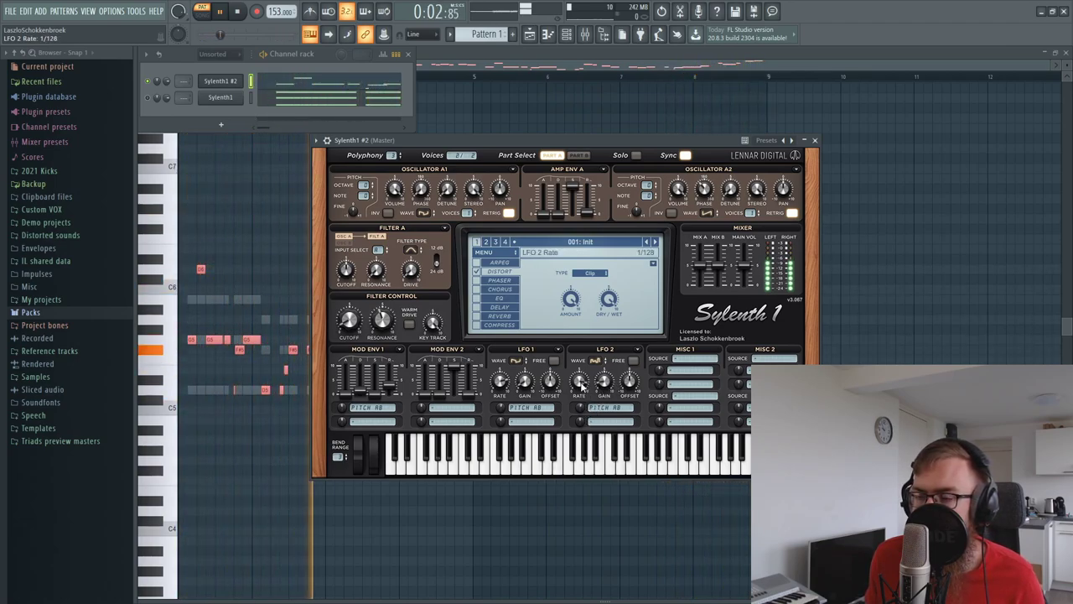
key(space)
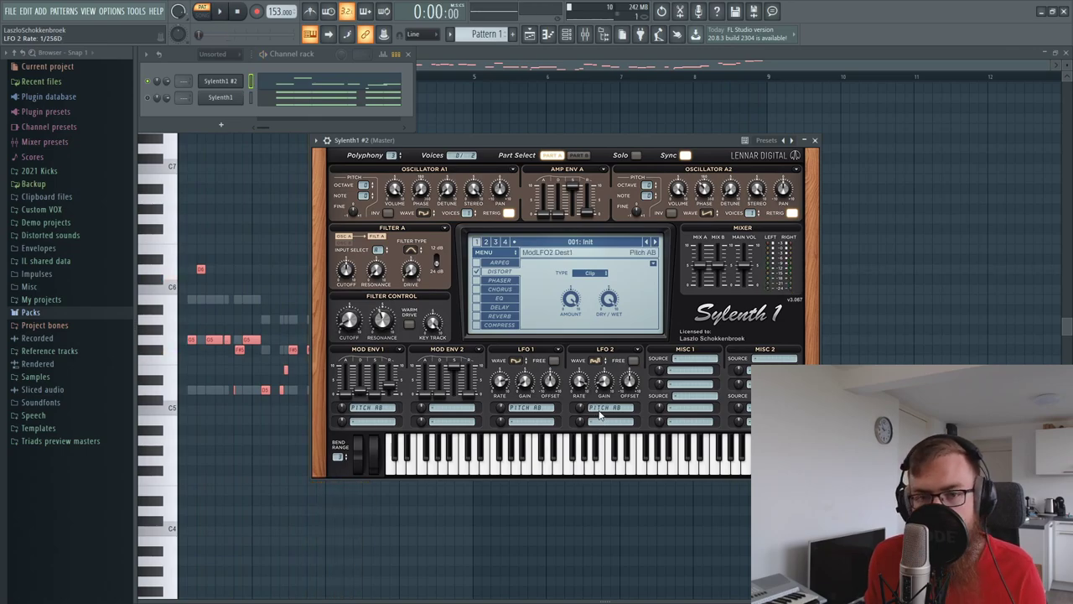
Step: Compare how the pattern sounds with LFO 2's destination cleared and with it routed to Pitch A and B again
click(600, 410)
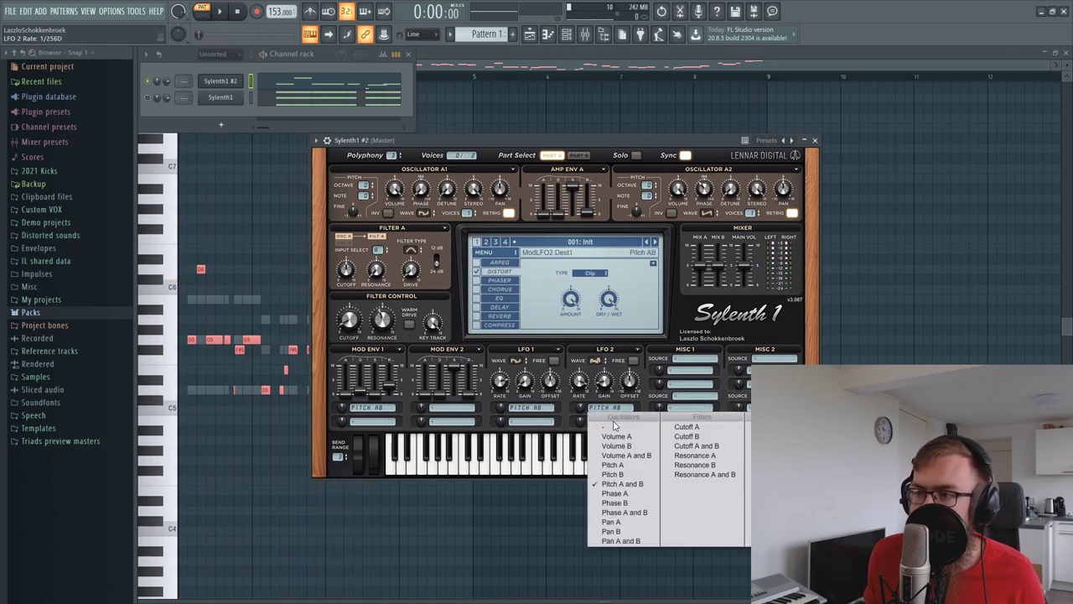
click(615, 426)
key(space)
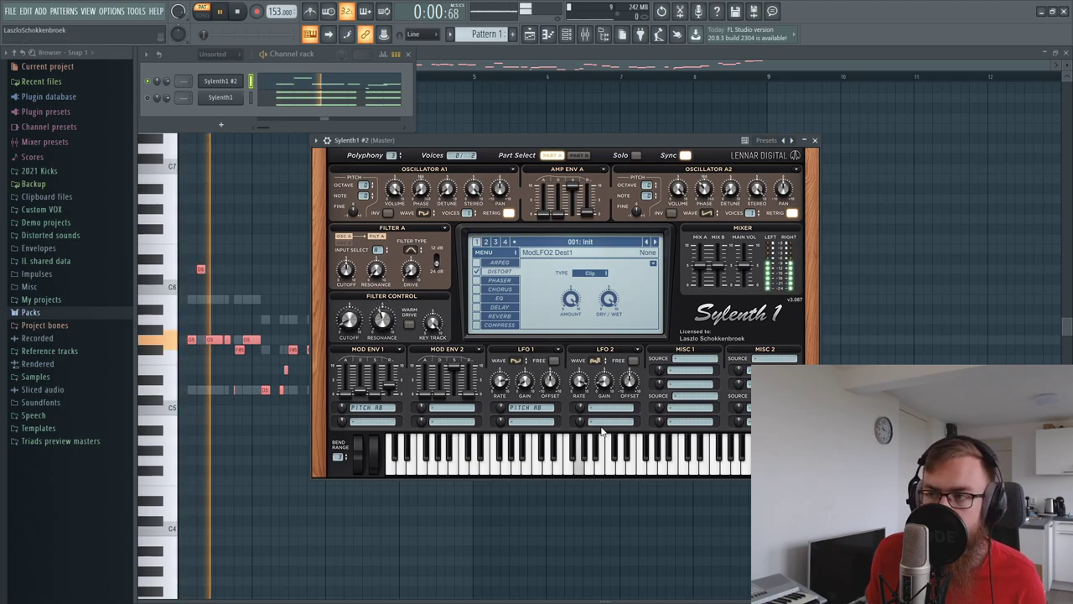
key(space)
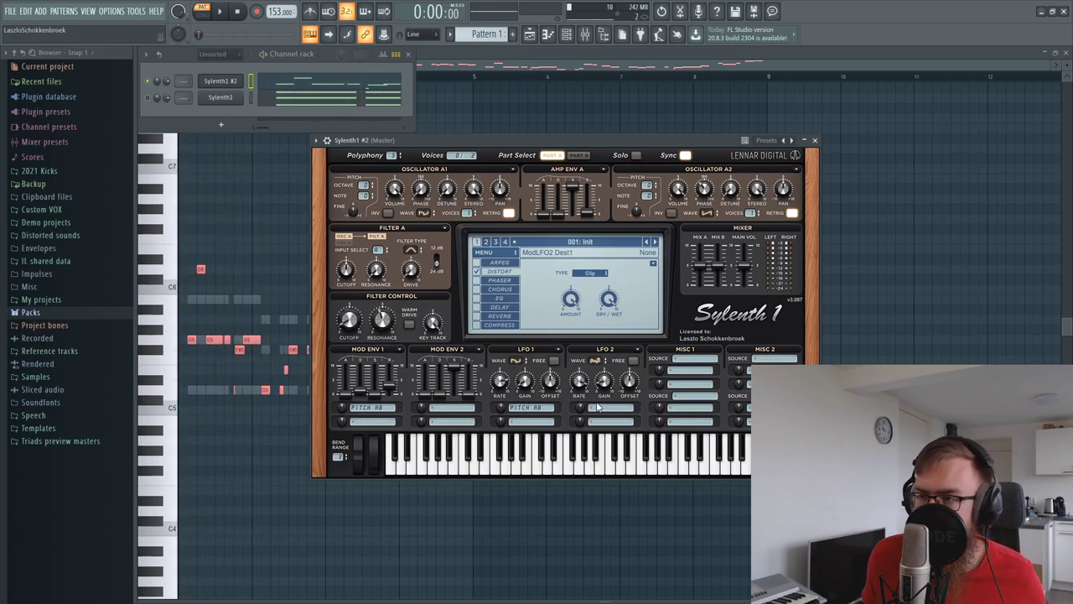
click(598, 410)
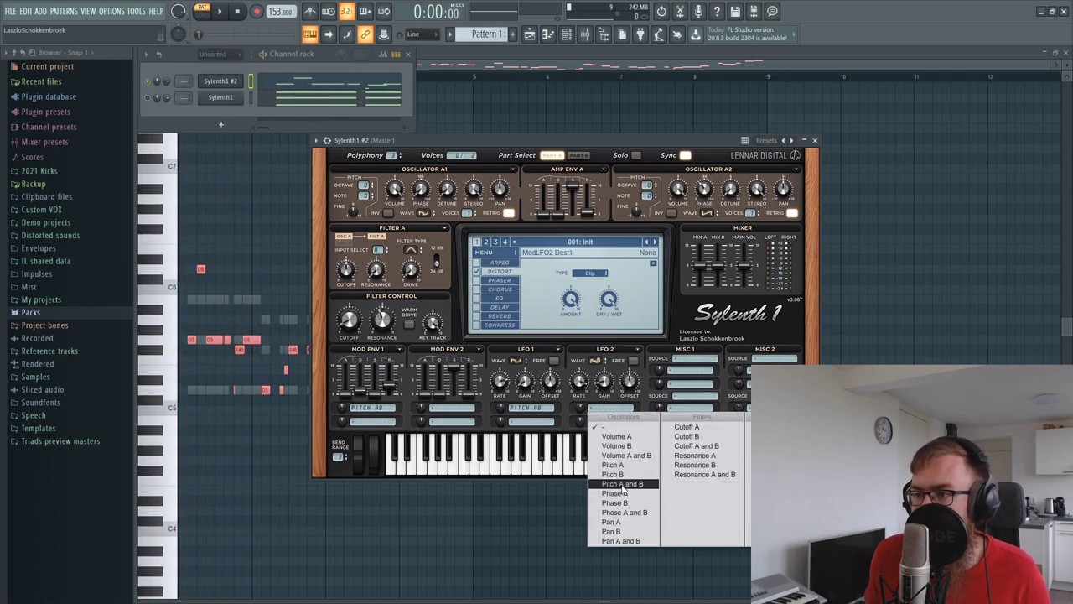
click(623, 484)
key(space)
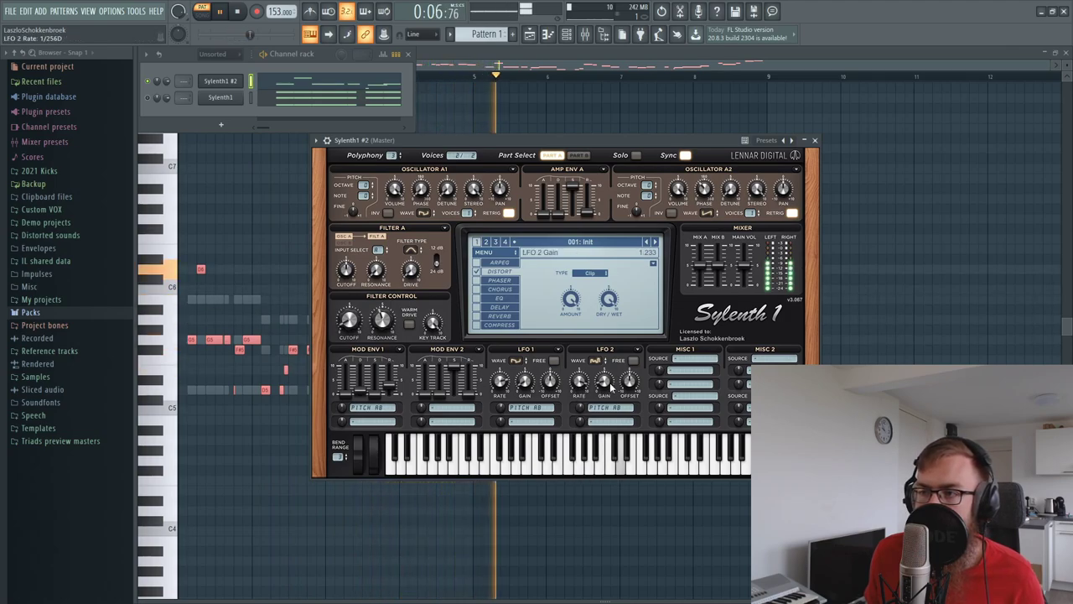
key(space)
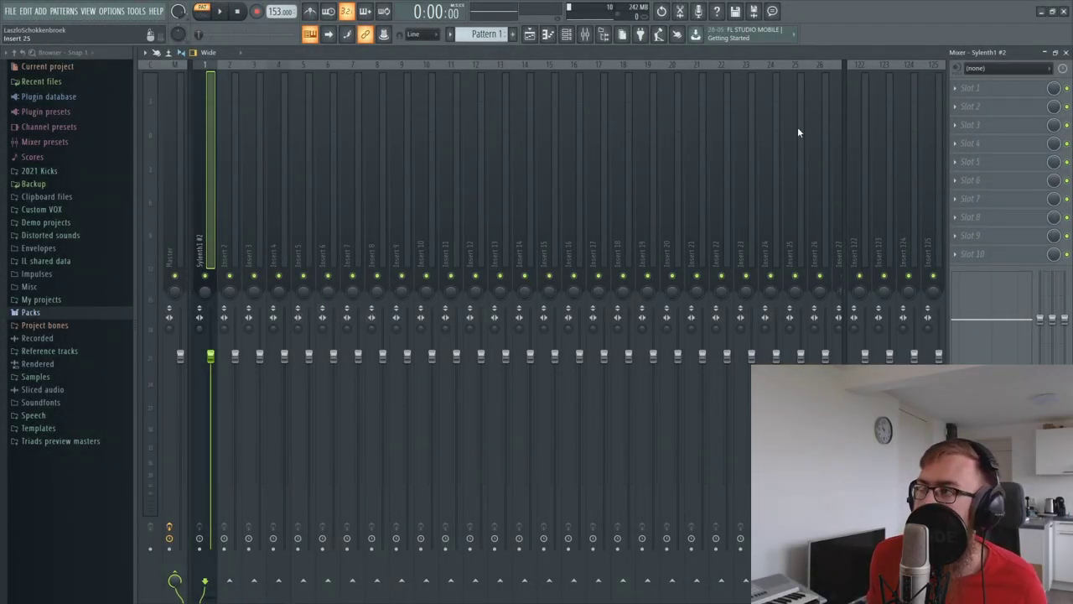
Step: Insert FabFilter Pro-Q 2 on the Sylenth1 #2 mixer track and add a low-cut band in the low frequencies
click(950, 99)
click(813, 316)
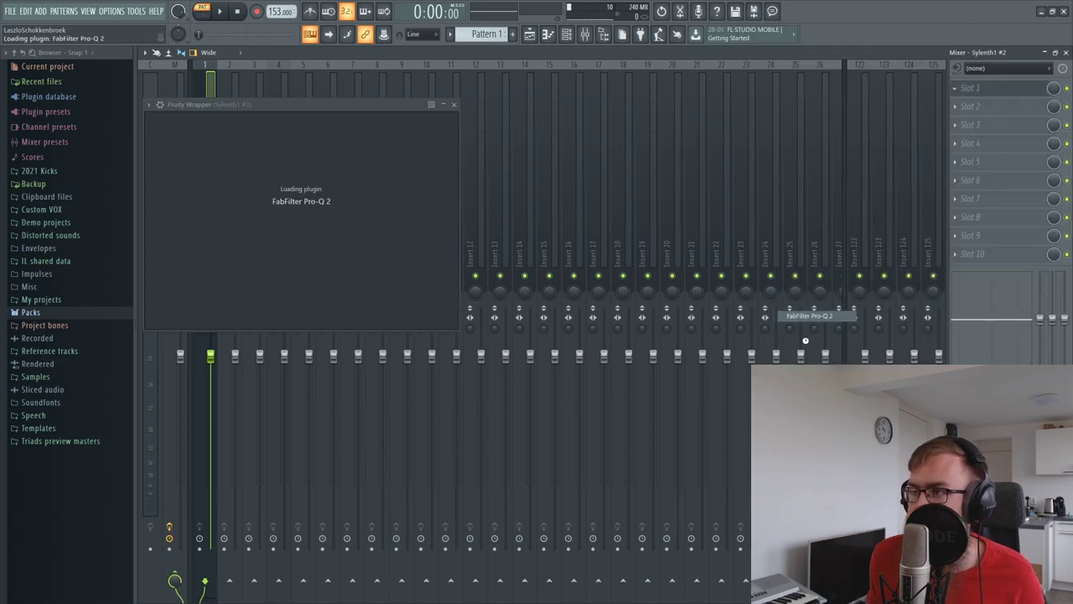
drag(334, 207, 311, 209)
click(201, 323)
click(210, 368)
Step: During playback, set the low cut to about 180 Hz and add a slight upper-mid boost plus about 1.5 dB near 9360 Hz
key(space)
drag(419, 210, 525, 201)
drag(311, 211, 309, 211)
drag(469, 209, 456, 206)
drag(524, 199, 521, 200)
key(space)
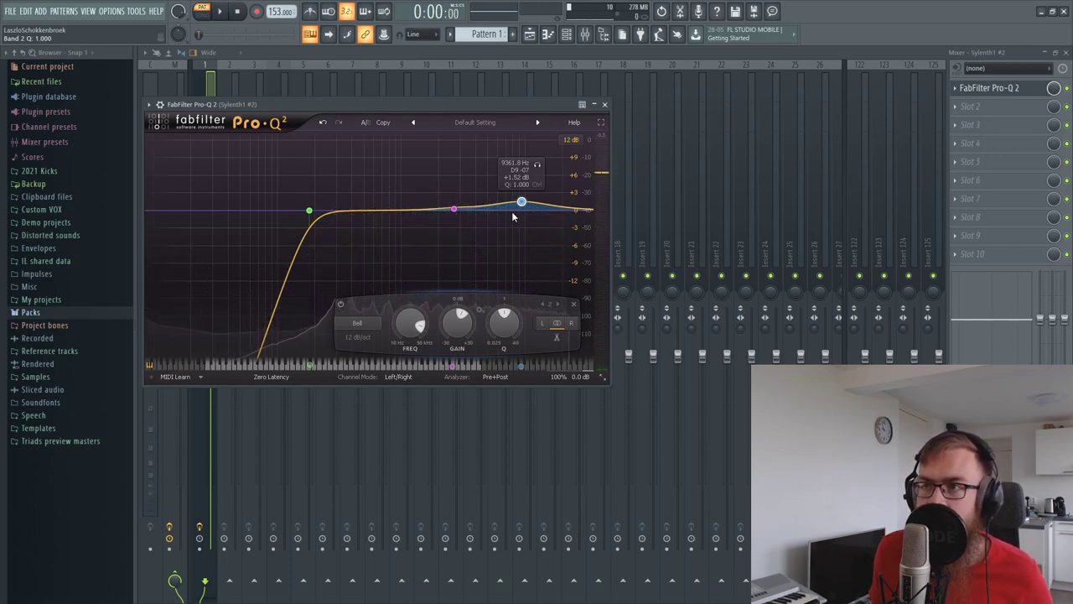
Step: Try narrow bell cuts with Q 40 in the midrange of the EQ, including one near 1615 Hz
drag(472, 208, 427, 231)
scroll(461, 239, up, 8)
scroll(442, 227, up, 8)
scroll(426, 230, up, 8)
Step: Delete the three narrow midrange cuts from the EQ
right_click(427, 230)
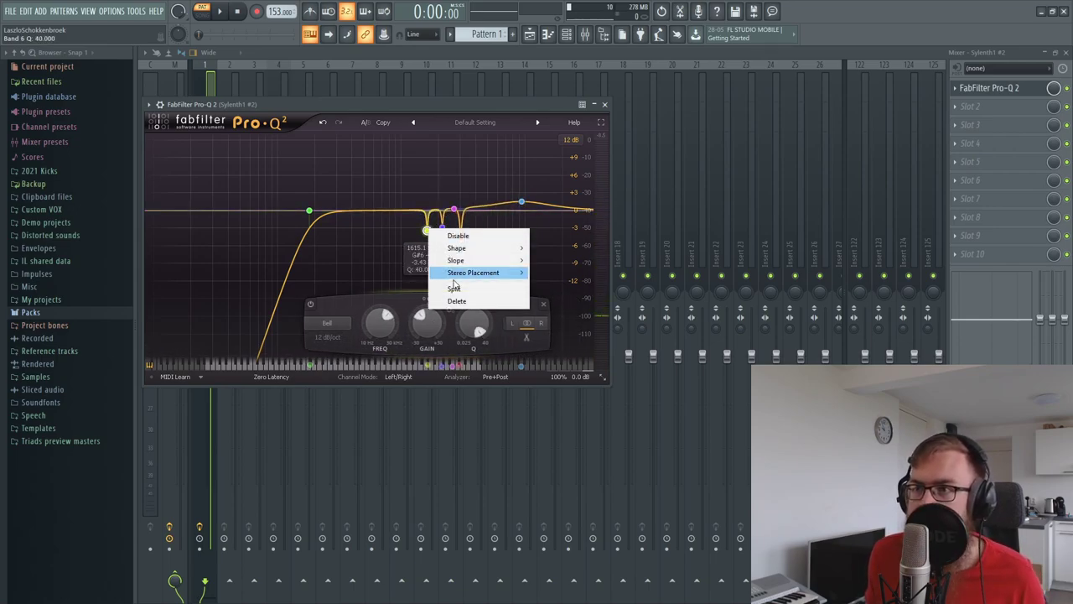
click(450, 299)
right_click(441, 226)
click(466, 297)
right_click(460, 240)
click(486, 312)
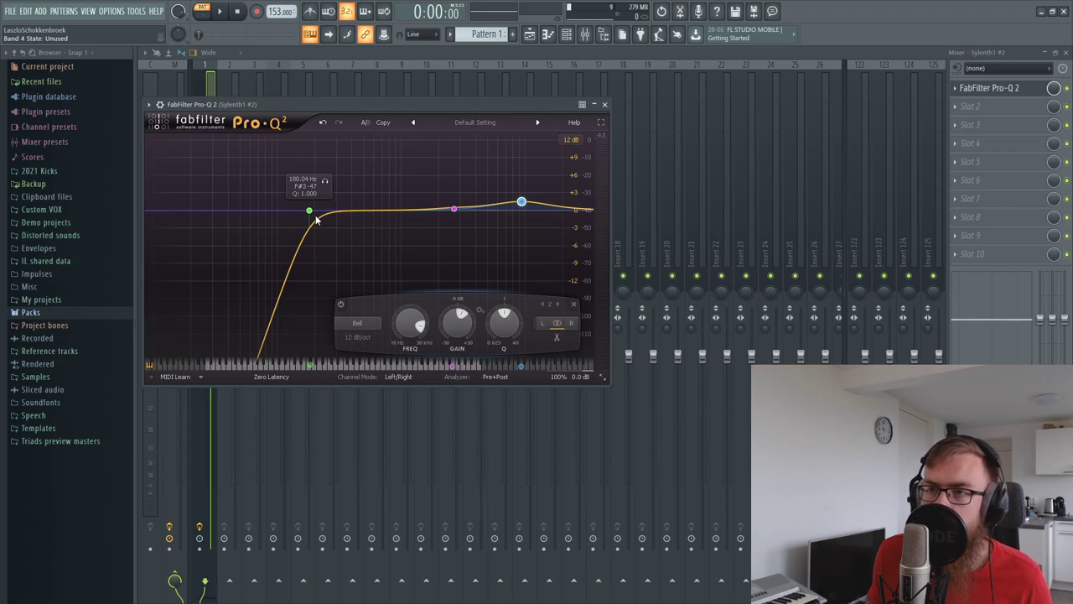
Step: Set the low cut to about 166 Hz with Q 0.977 while auditioning, and close the EQ
key(space)
mouse_move(309, 213)
mouse_down()
mouse_move(319, 210)
mouse_move(305, 212)
mouse_up()
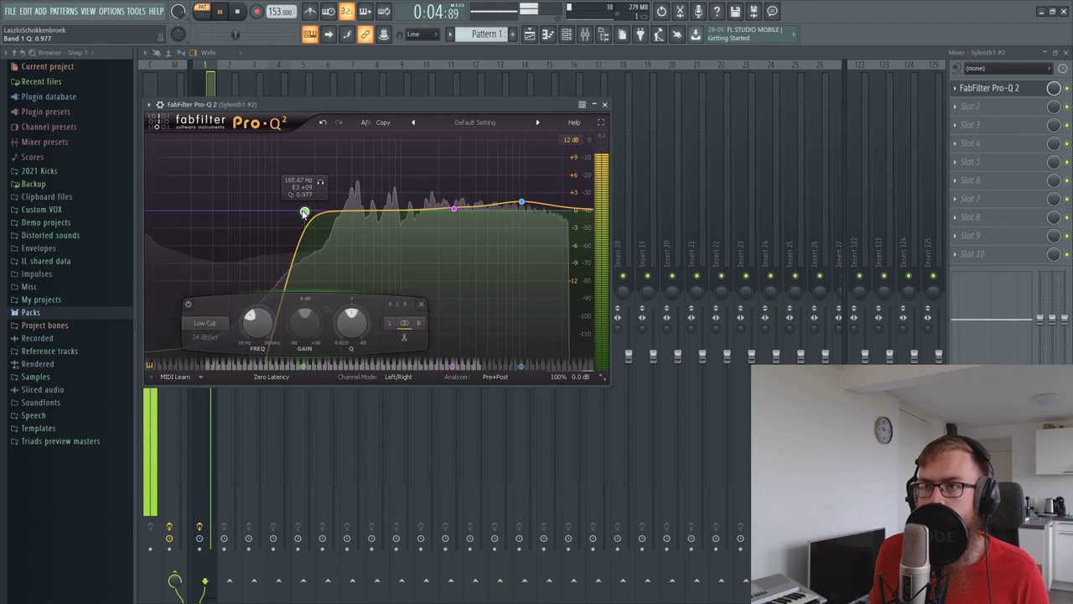
key(Escape)
key(space)
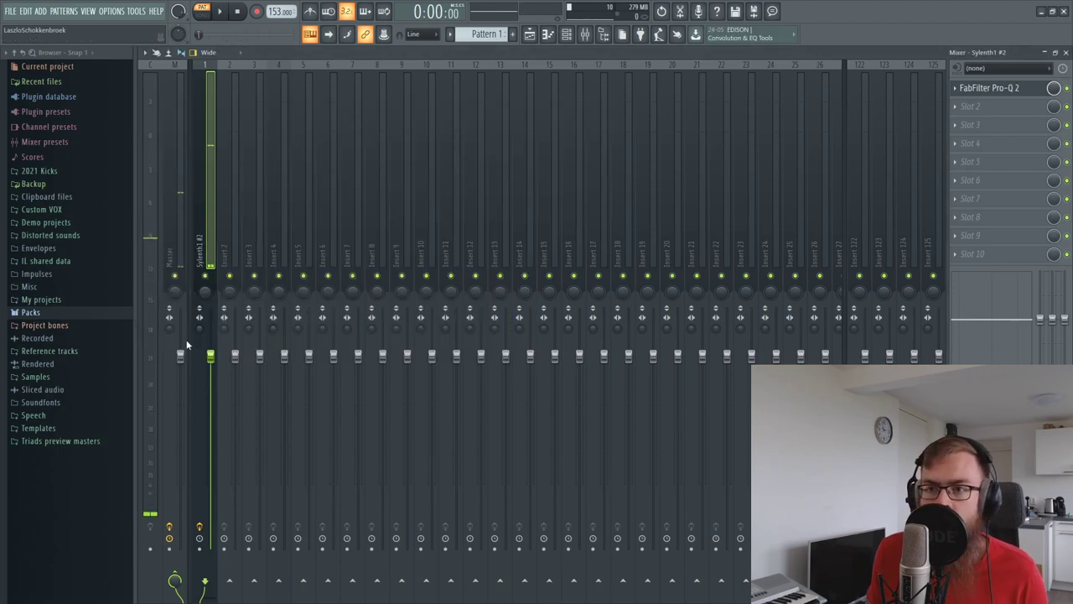
Step: Lower the Sylenth1 #2 mixer track's volume to about -12.5 dB and keep that track selected
drag(215, 360, 210, 485)
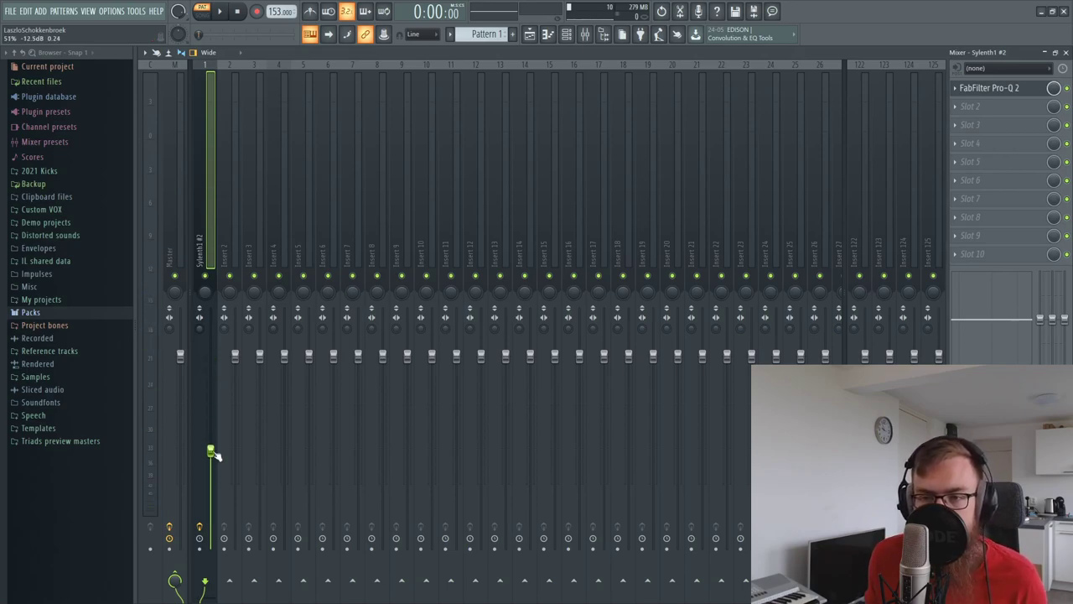
drag(232, 220, 403, 201)
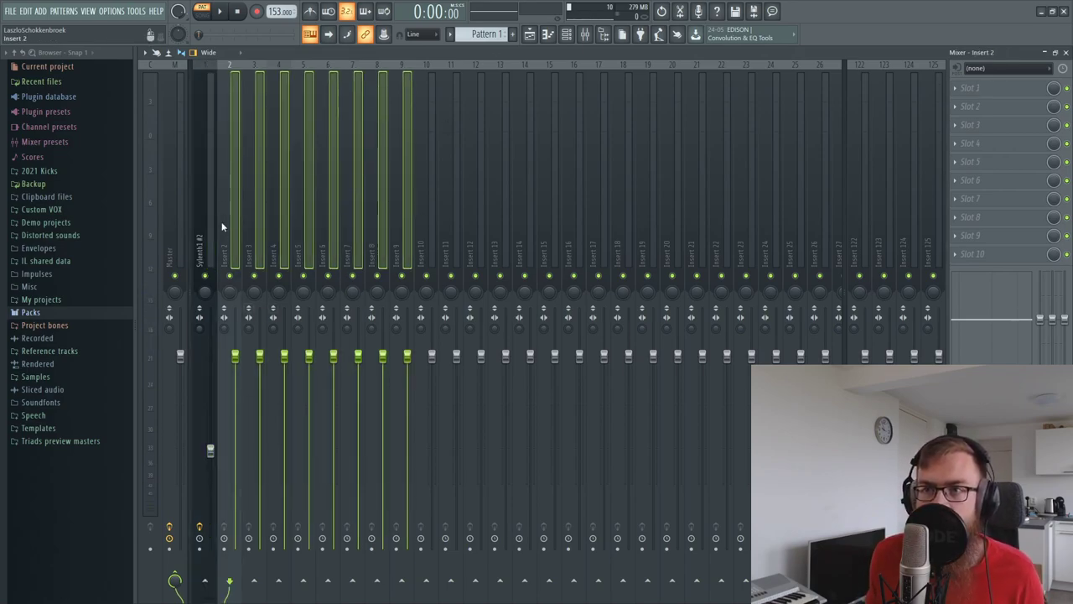
click(205, 250)
Step: Add a Serum_x64 instrument channel to the channel rack
click(567, 35)
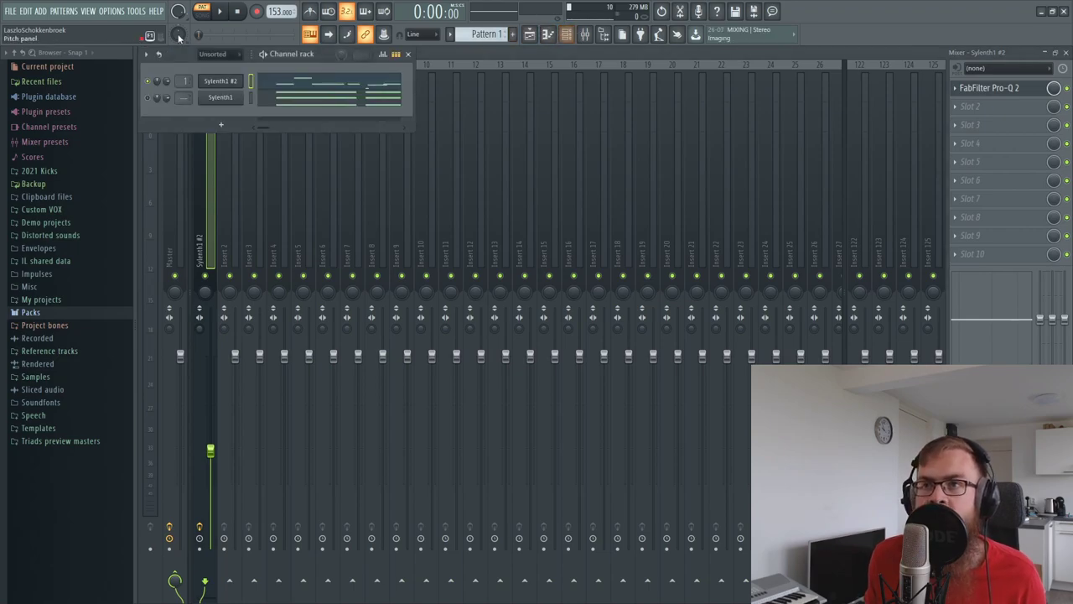
click(40, 11)
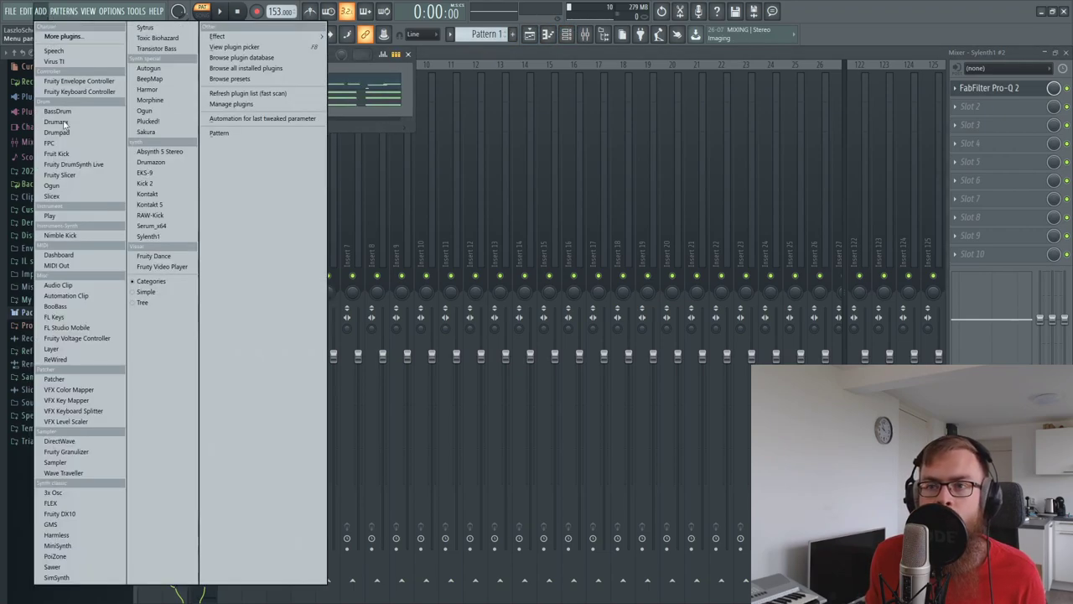
click(162, 218)
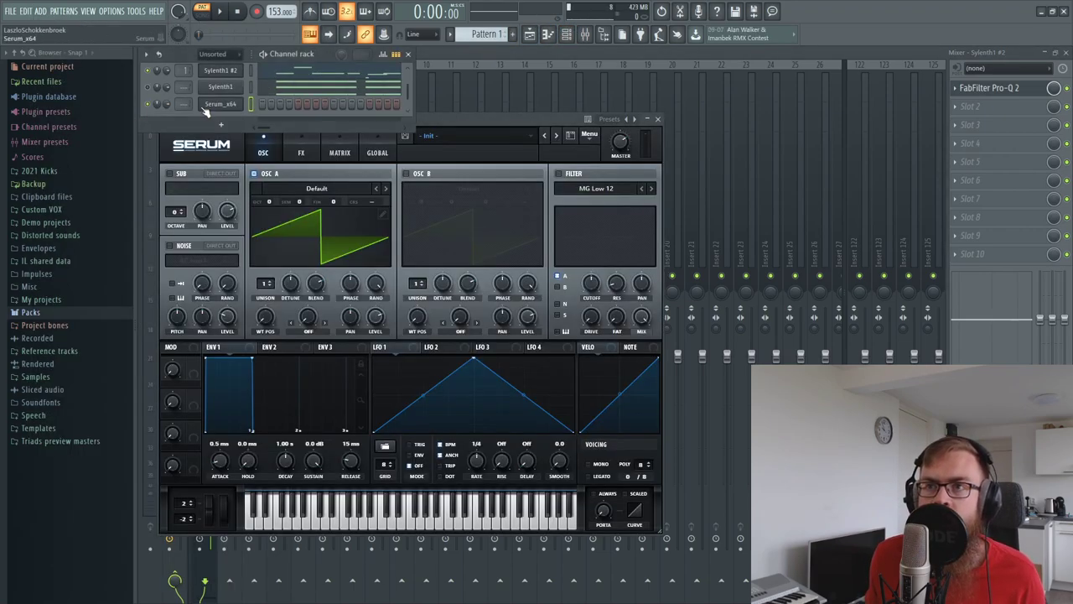
Step: Replace the Serum_x64 channel with Sylenth1 and place it directly below the Sylenth1 #2 channel
right_click(224, 104)
mouse_move(264, 190)
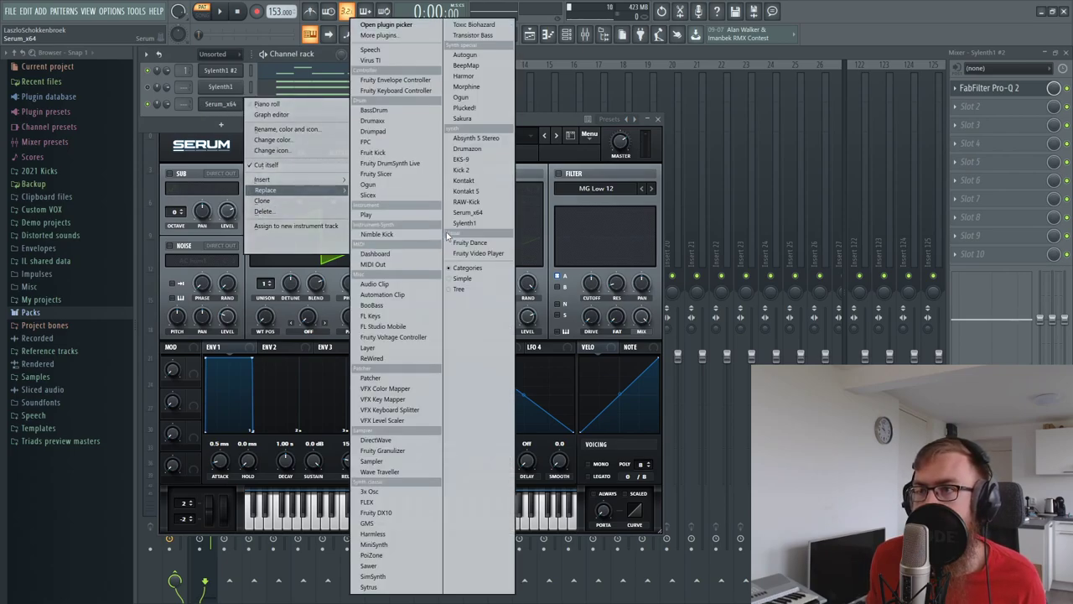
click(390, 234)
drag(226, 104, 233, 94)
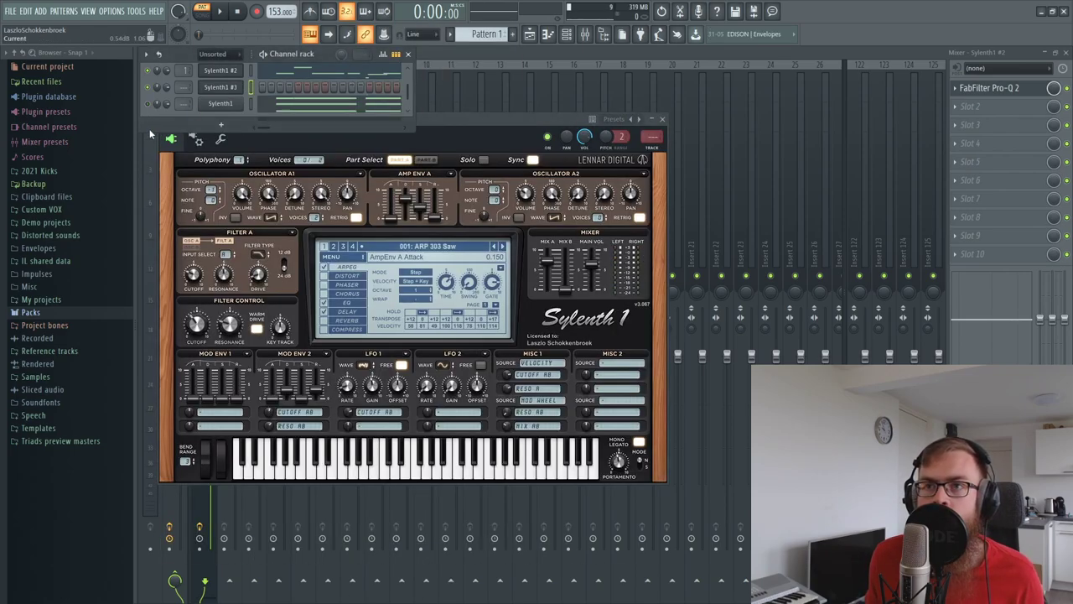
drag(150, 132, 151, 149)
Step: Reset the new Sylenth1 #3 instance to the initial preset, with its window clear of the channel rack
drag(506, 126, 799, 234)
click(570, 351)
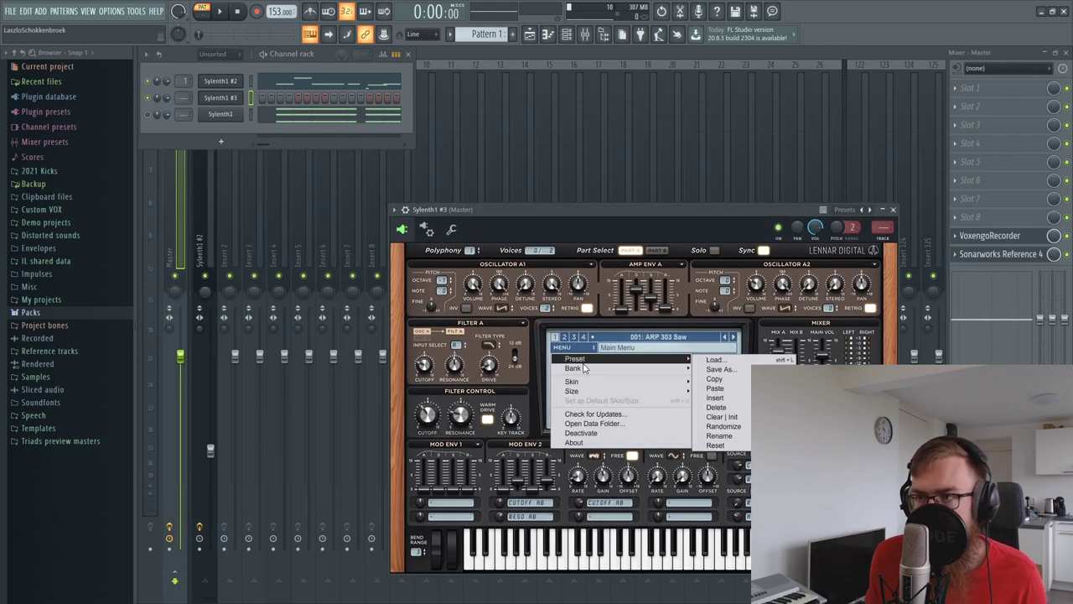
click(723, 417)
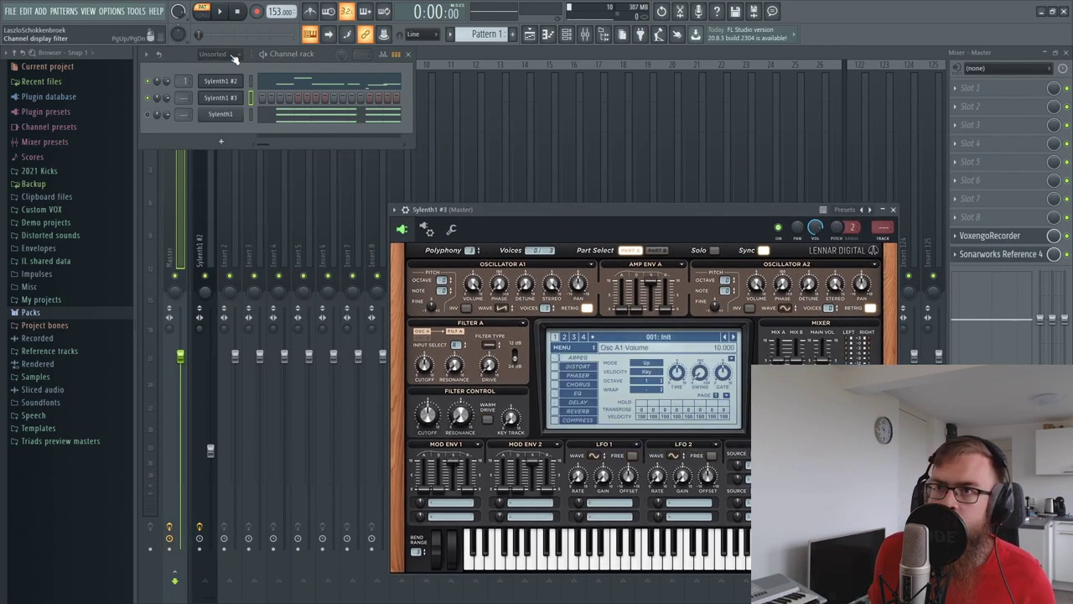
Step: Copy the Sylenth1 #2 channel's notes and paste them into the Sylenth1 #3 channel
right_click(227, 81)
click(225, 97)
right_click(225, 97)
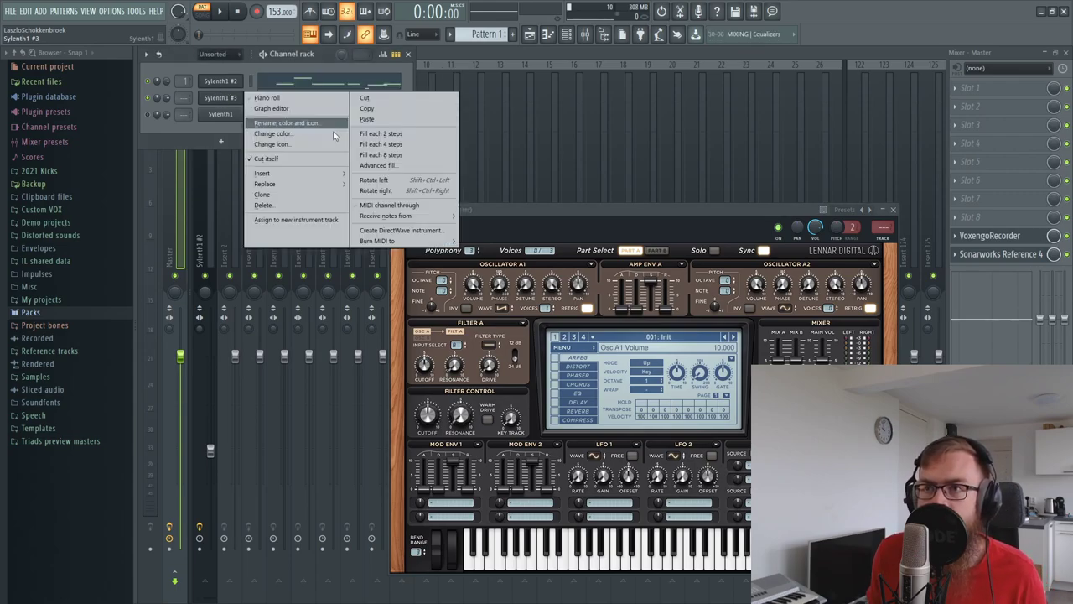
click(416, 122)
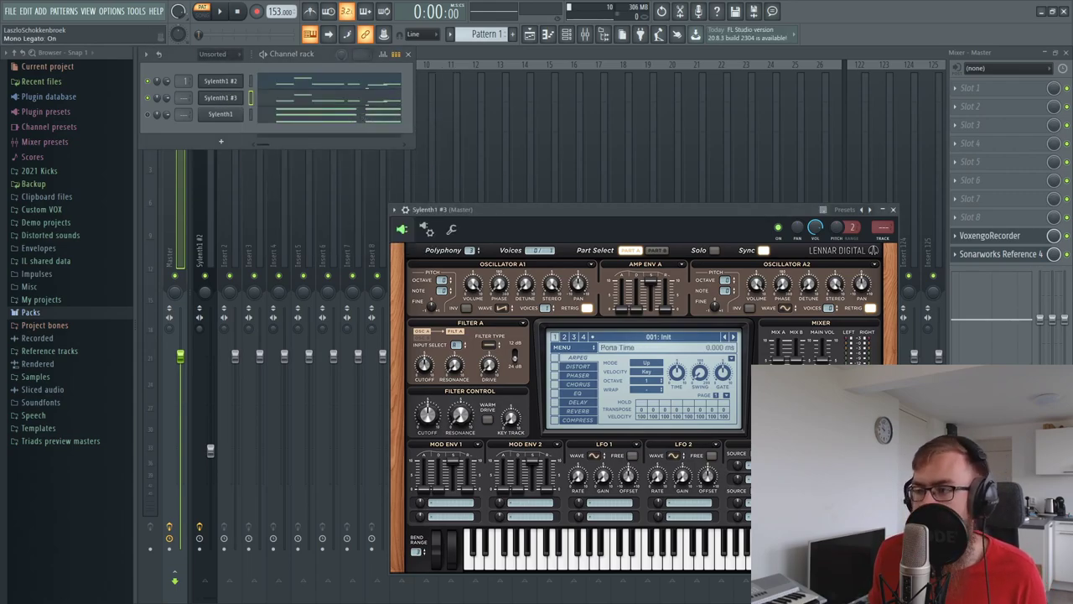
Step: Turn on mono legato in Sylenth1 #3 and set its portamento time to about 35 ms, using Sylenth1 #2 as reference
click(237, 82)
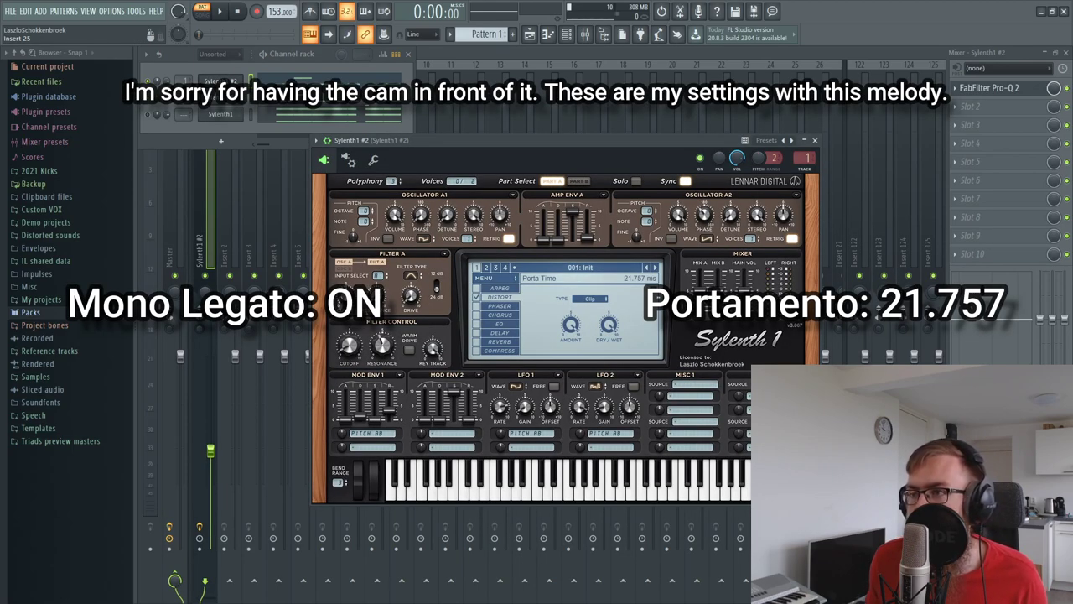
click(241, 105)
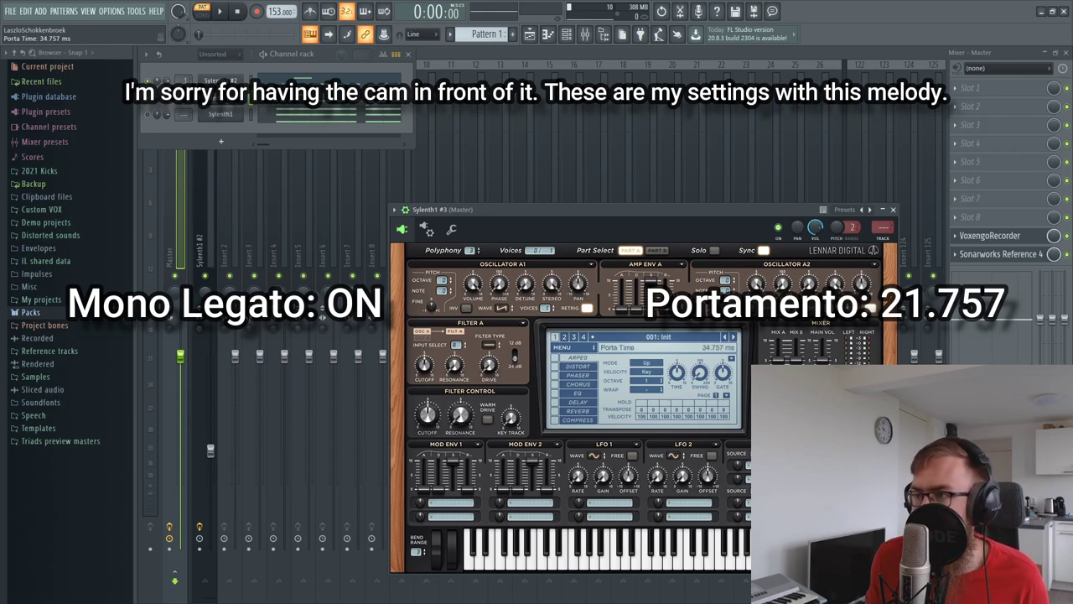
Step: Route Sylenth1 #3 to mixer track 2, solo that track and lower its volume fader
right_click(213, 82)
click(212, 99)
click(212, 98)
click(888, 230)
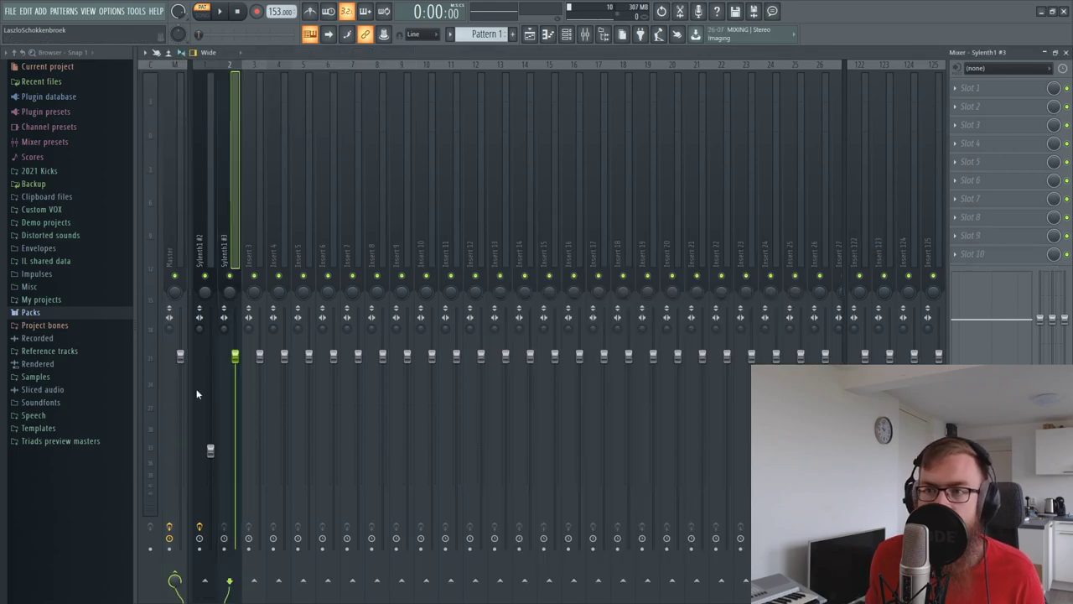
ctrl+click(229, 276)
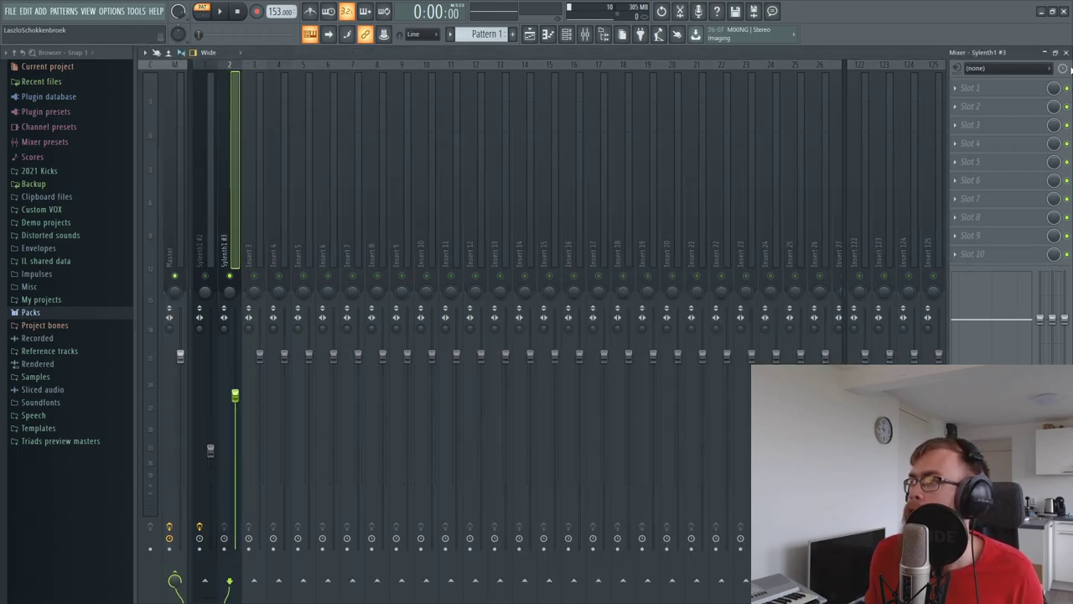
Step: Close the mixer, the EQ and the other open windows, leaving only the channel rack
click(1067, 53)
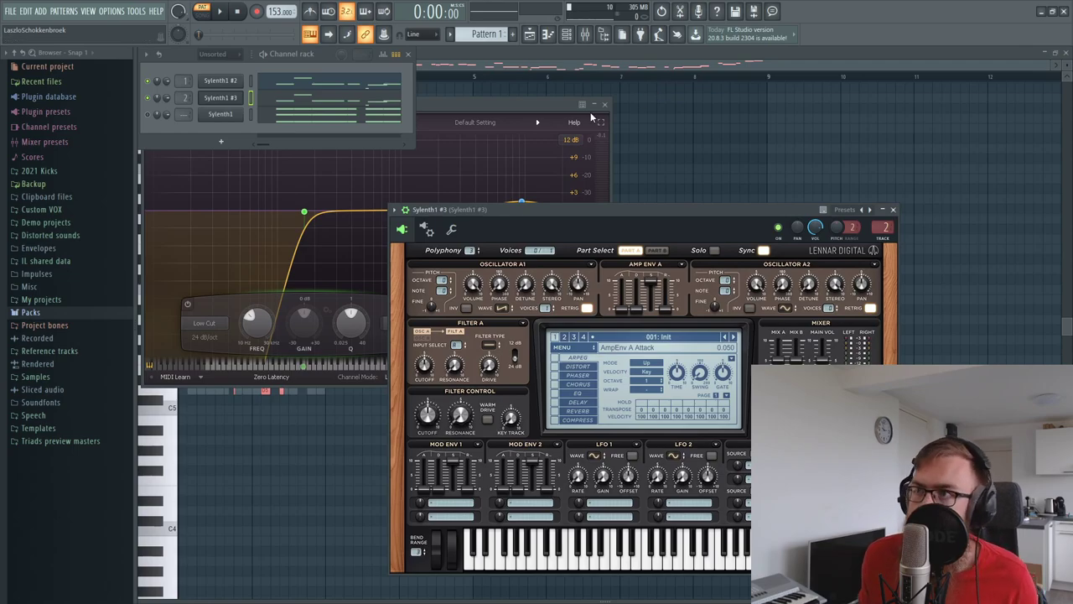
click(605, 104)
key(F12)
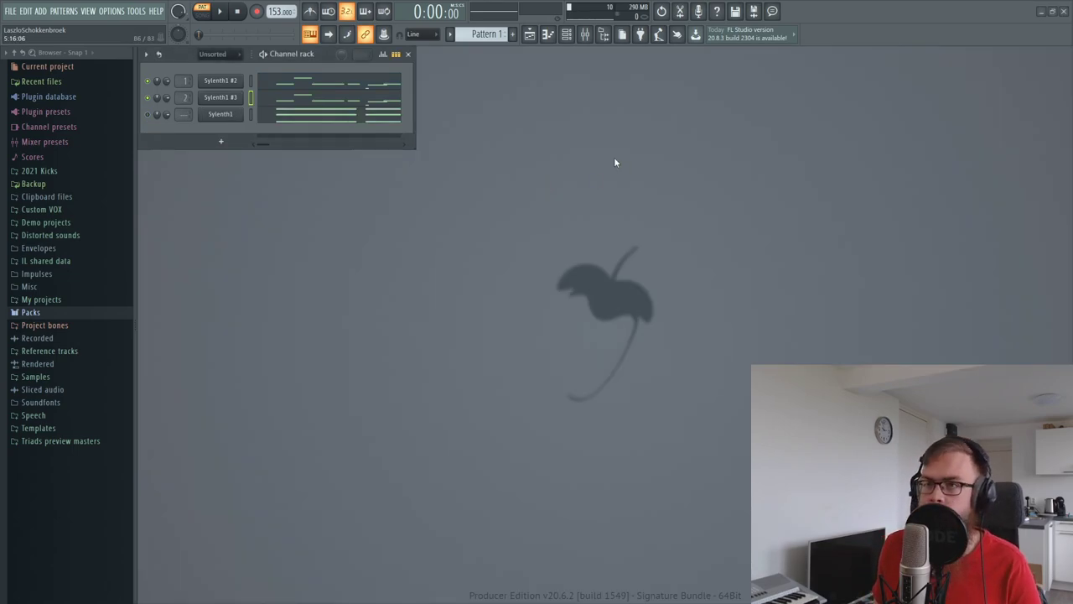
Step: In Sylenth1 #3, set Oscillator A1 to 8 voices with retrigger off and detune it to about 4.37 while listening
click(216, 99)
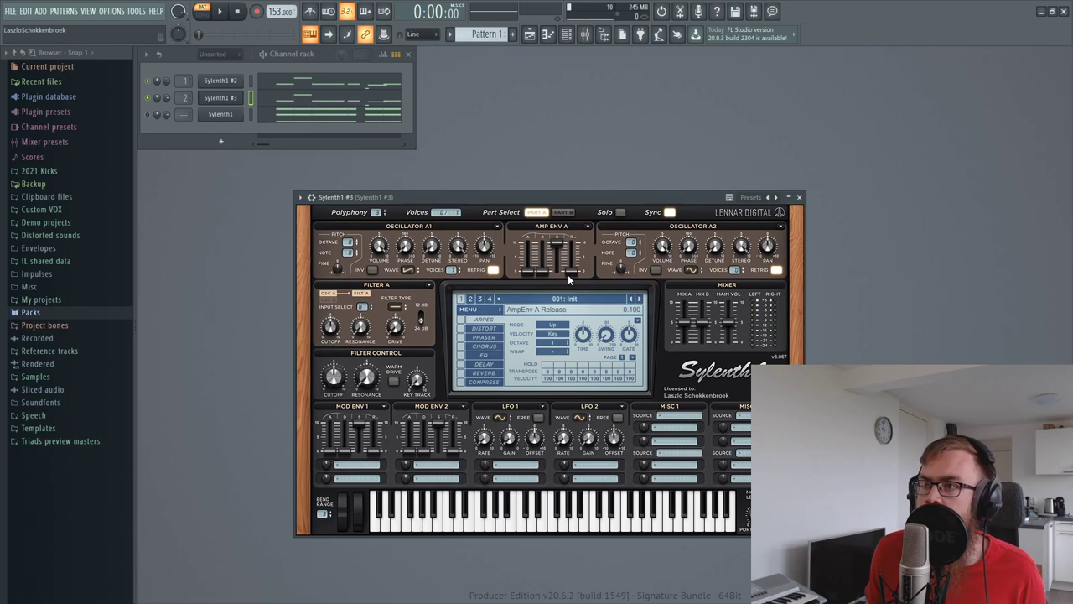
drag(466, 199, 463, 178)
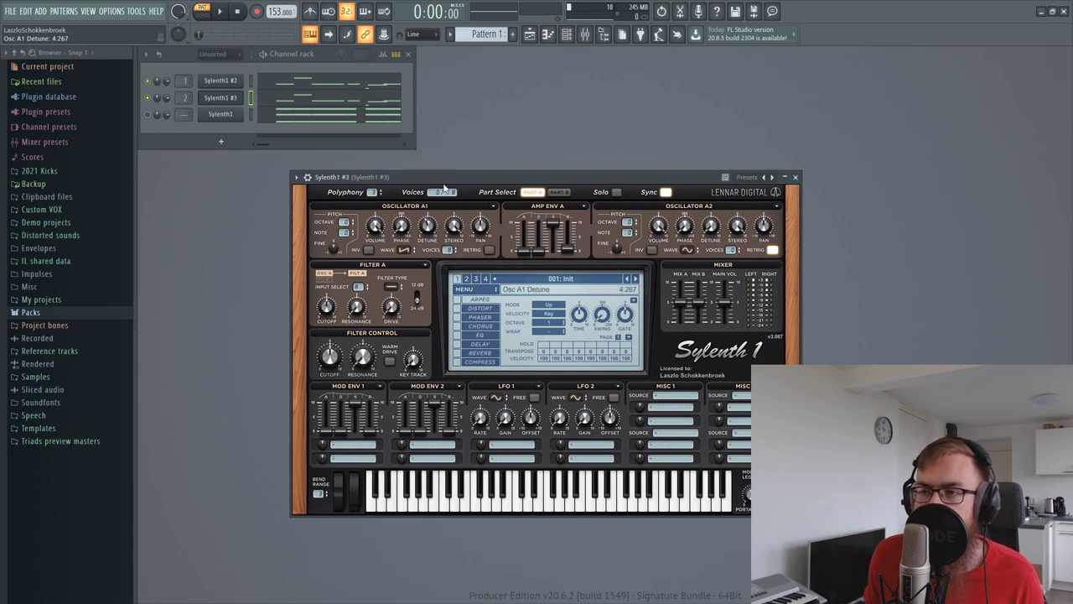
key(space)
drag(433, 230, 433, 229)
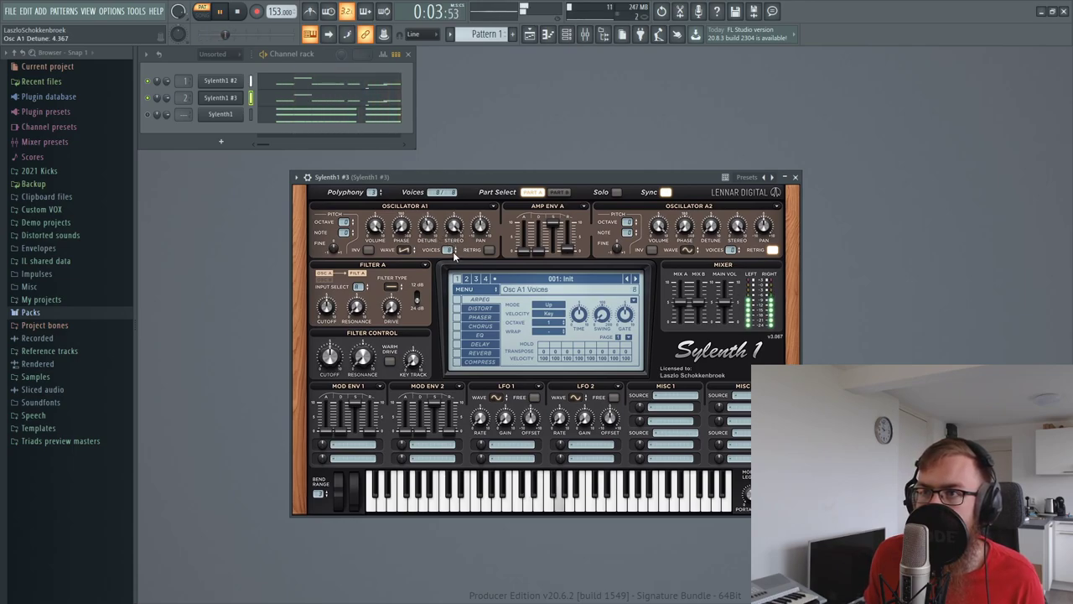
key(space)
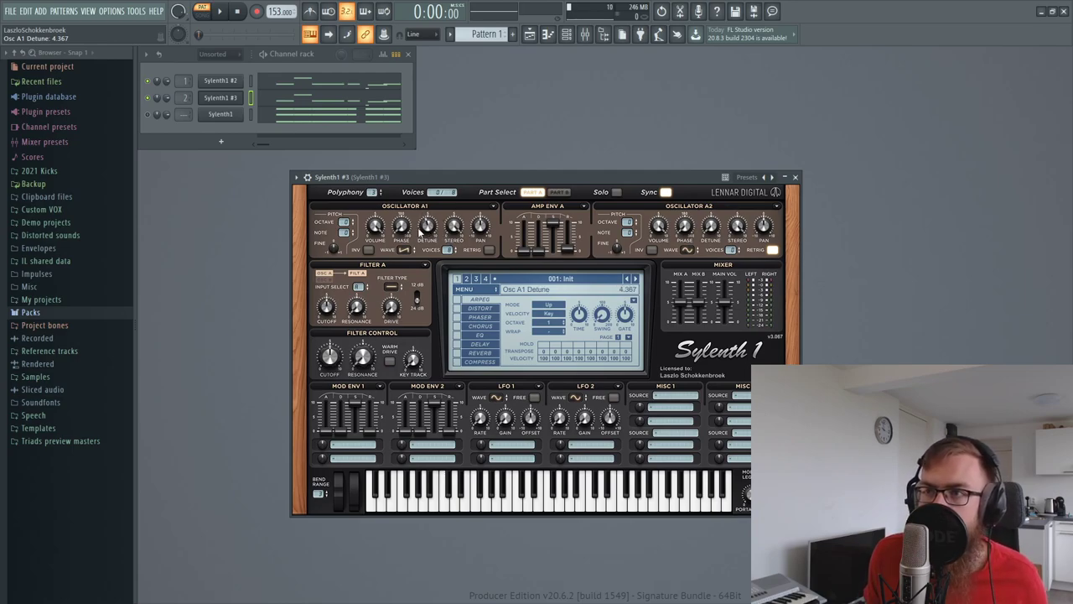
Step: Set Oscillator A2 to a saw wave with 8 voices and retrigger off, and detune it to 6.5 during playback
click(692, 251)
click(717, 273)
click(772, 250)
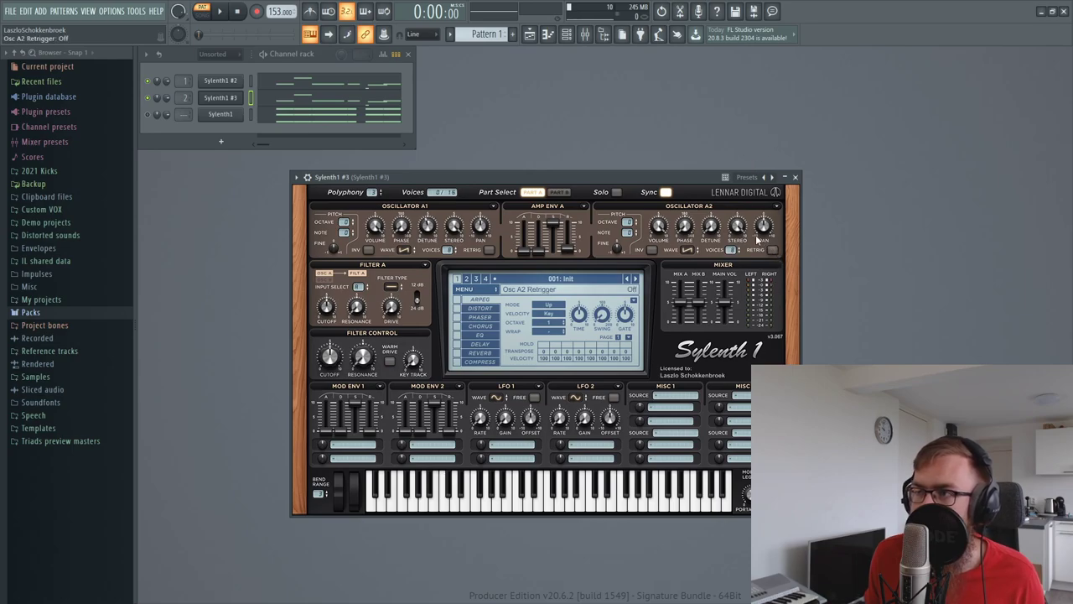
key(space)
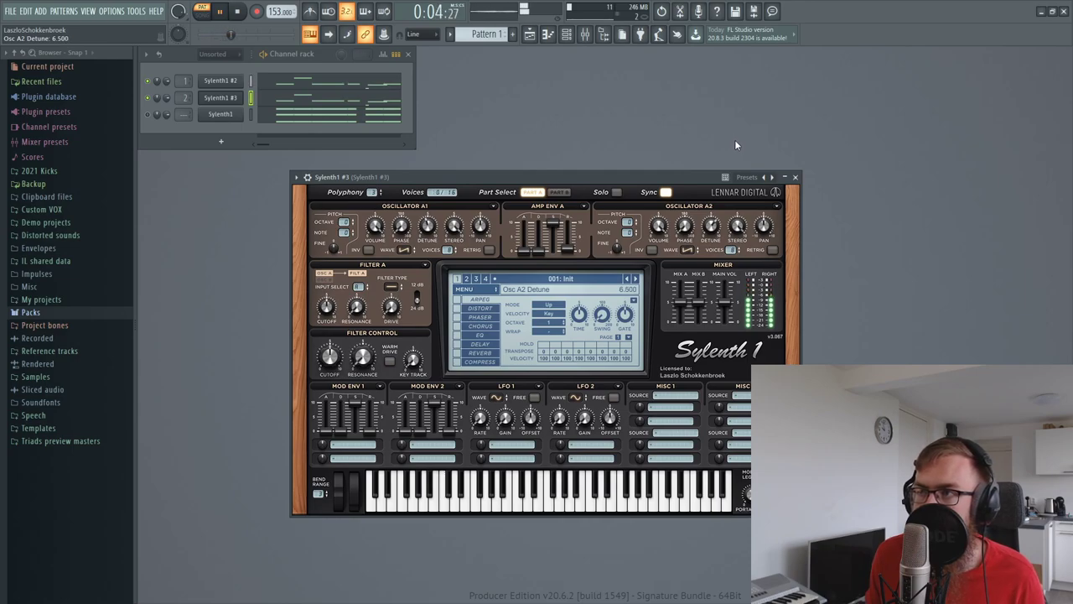
key(space)
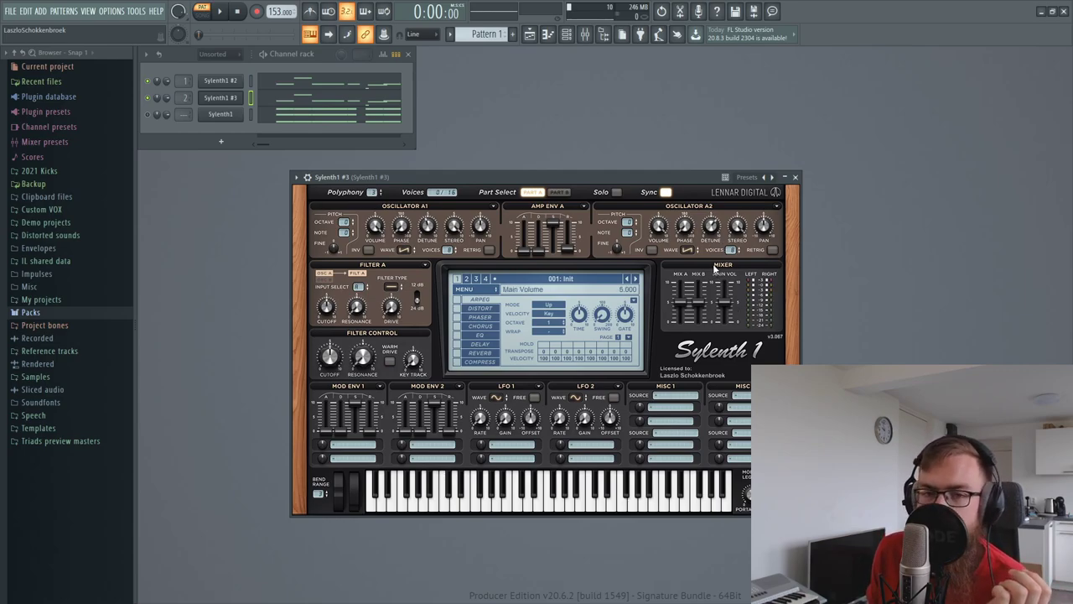
Step: Compare low and high detune amounts on Oscillator A2 during playback and settle on about 6.33
mouse_move(736, 234)
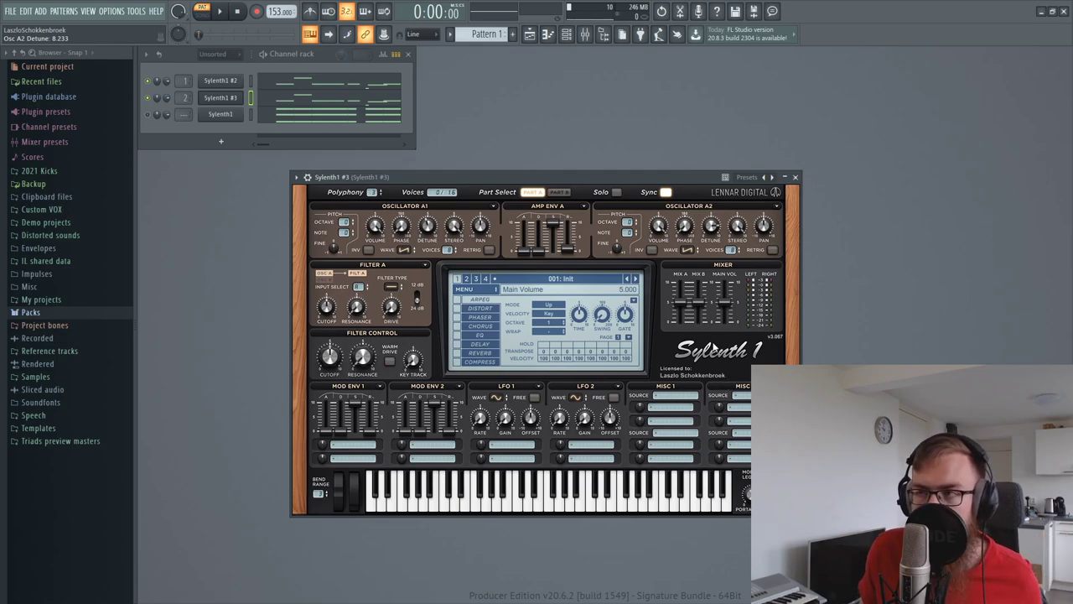
key(space)
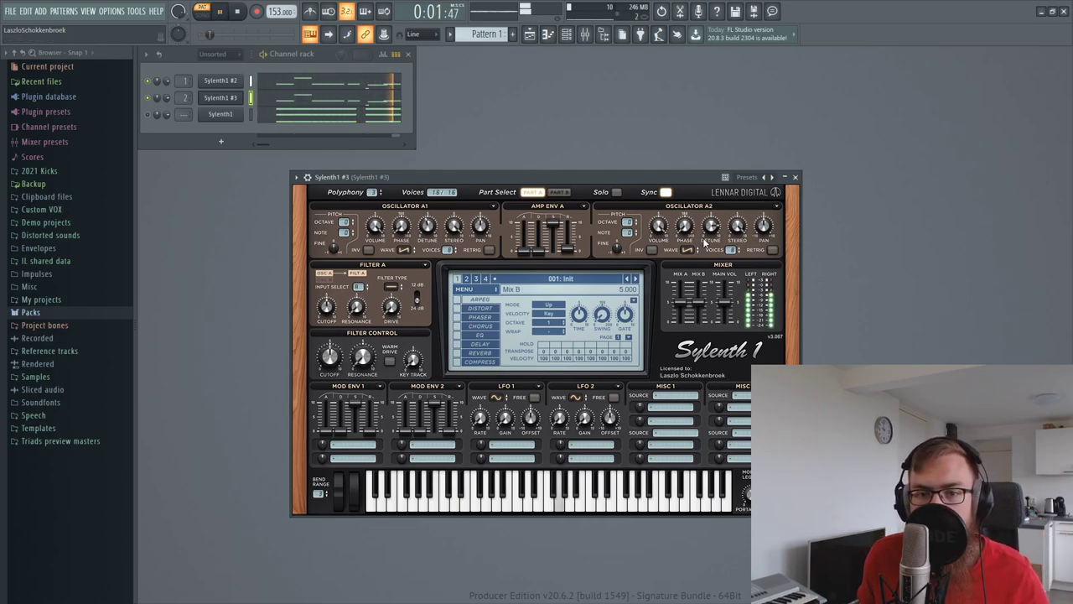
key(space)
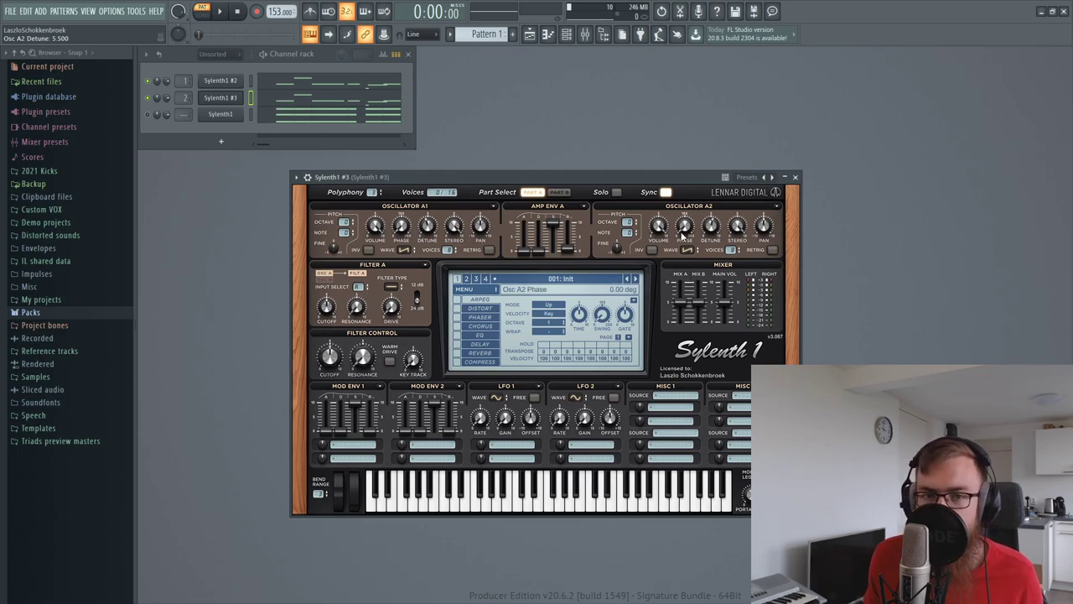
key(space)
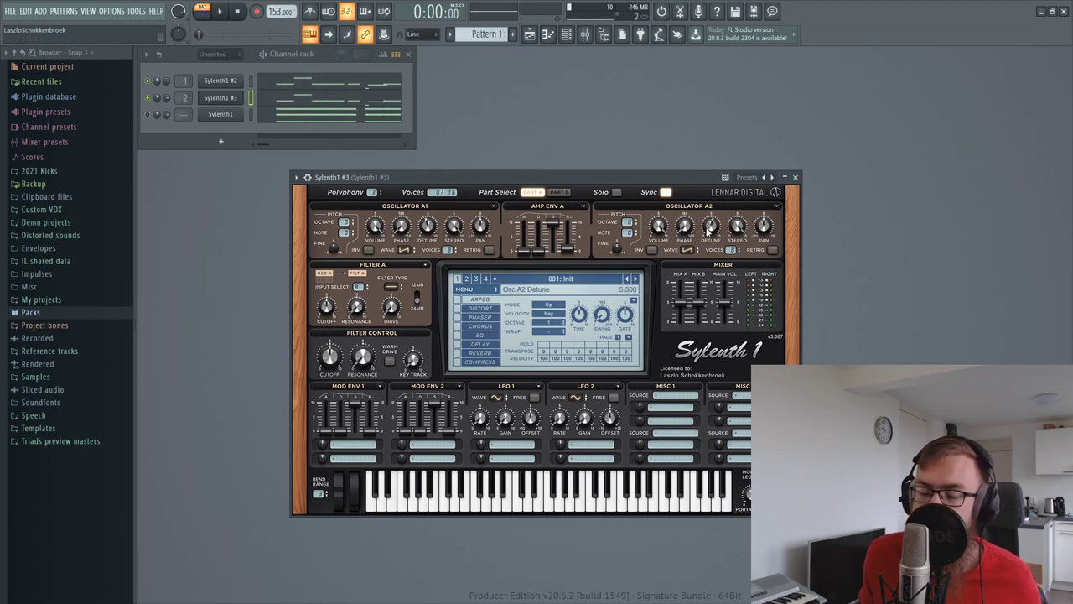
key(space)
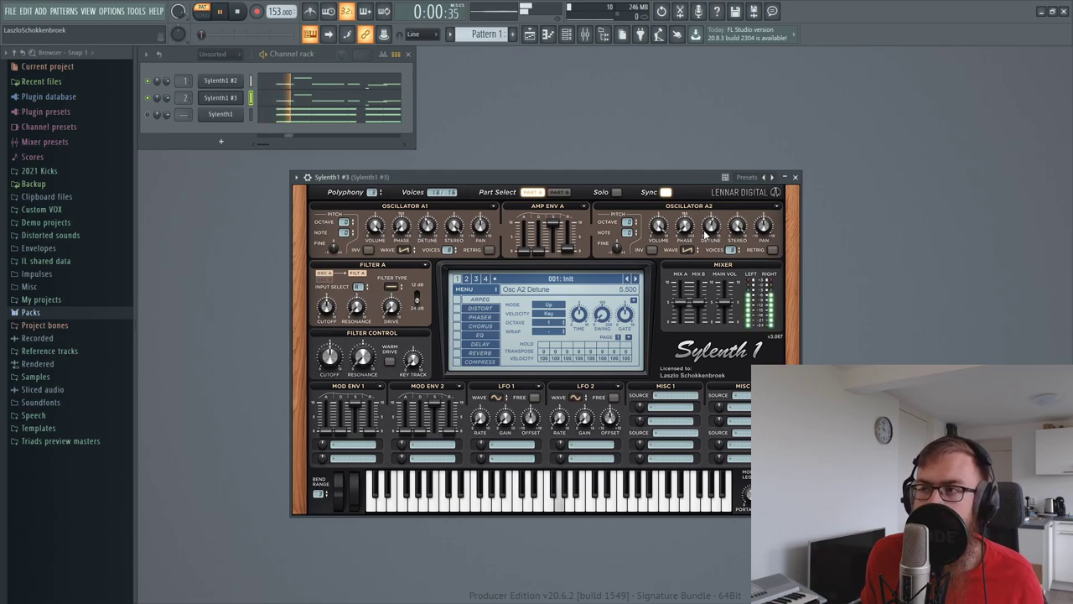
key(space)
mouse_move(714, 237)
mouse_down()
mouse_move(718, 211)
mouse_move(720, 226)
mouse_up()
key(space)
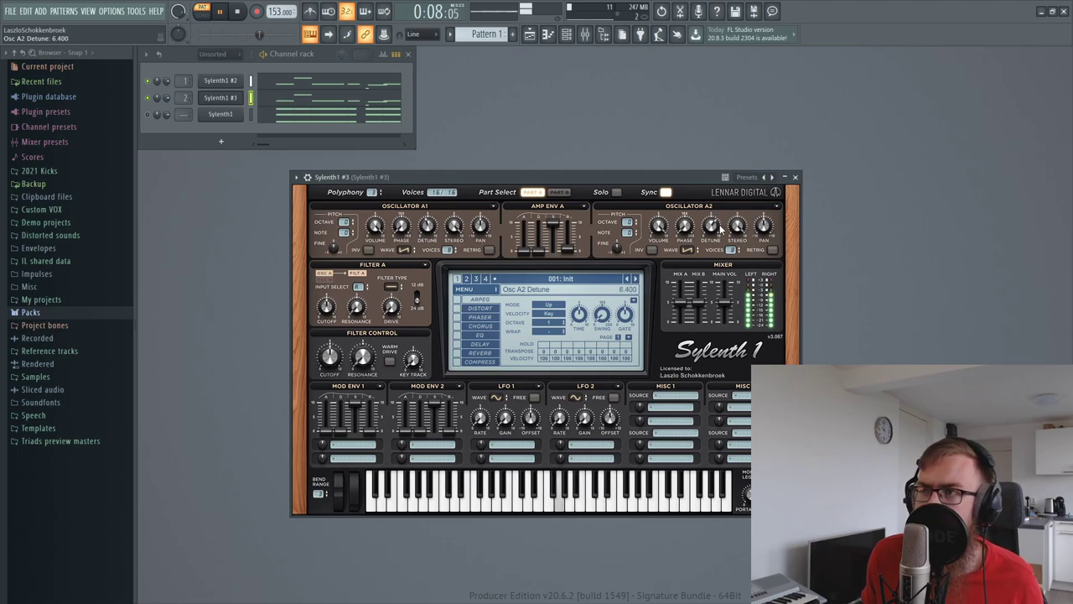
key(space)
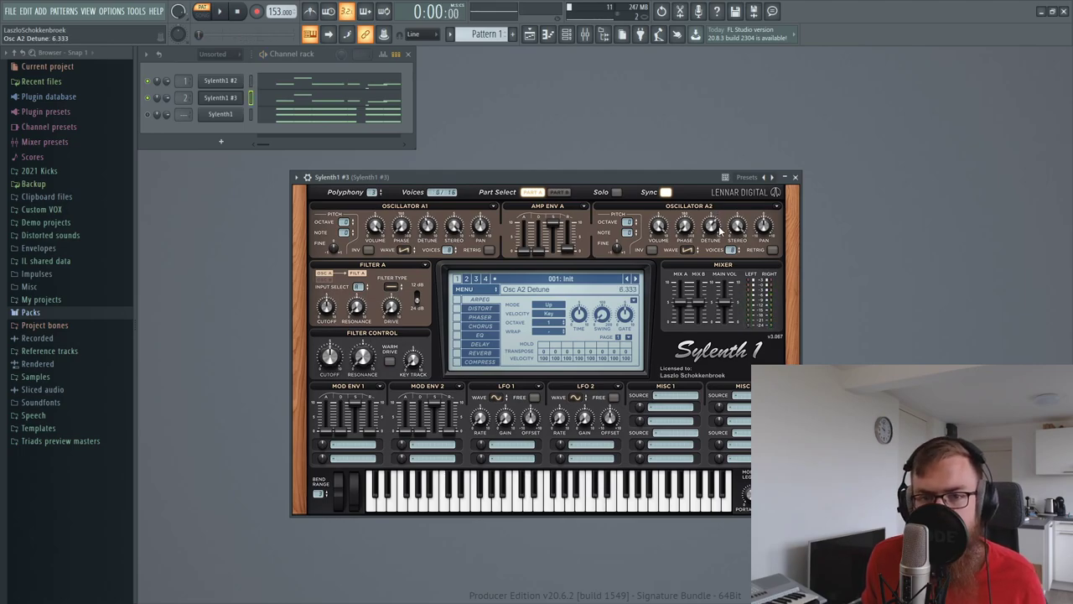
Step: Switch Filter A of Sylenth1 #3 to the low-pass type and audition it with the pattern
click(402, 290)
click(421, 318)
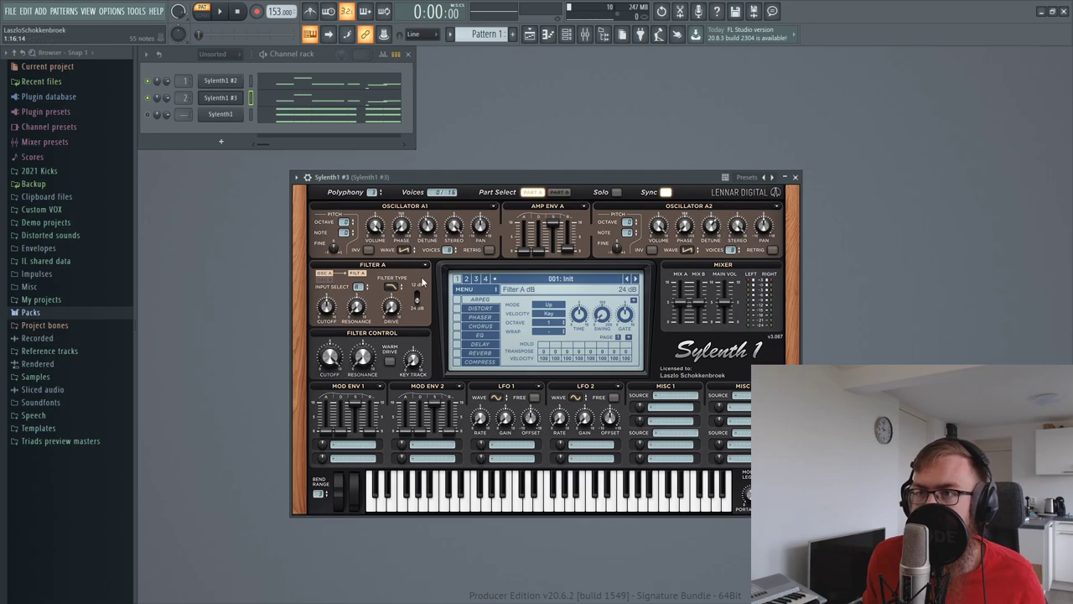
click(412, 291)
key(space)
drag(399, 299, 399, 303)
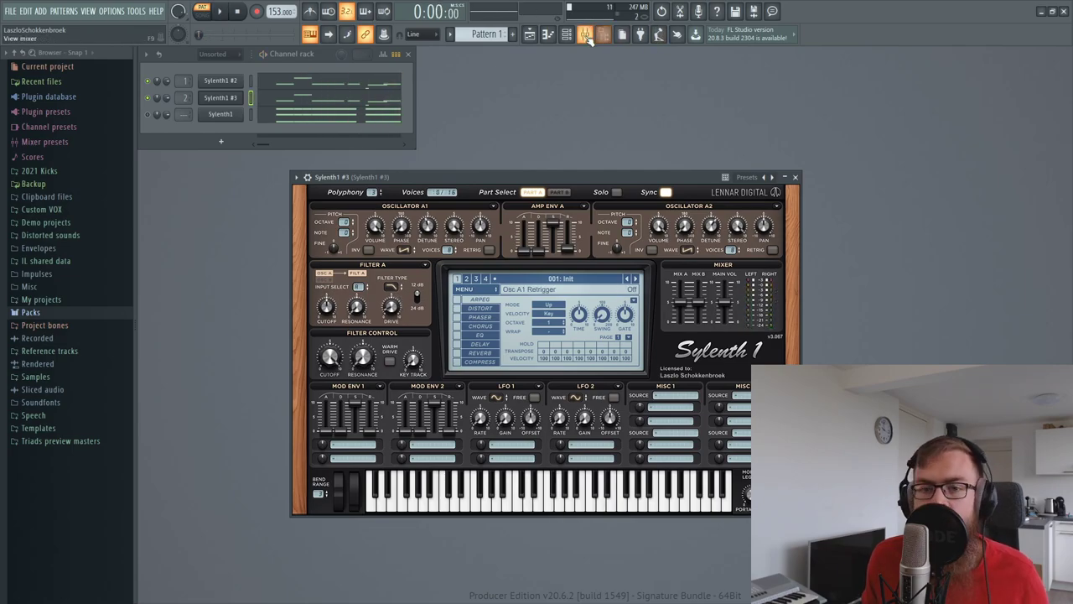
key(space)
Step: Try FabFilter Pro-Q 2 on the Sylenth1 #3 mixer track with a high-cut band at 2300 Hz
key(F9)
click(967, 125)
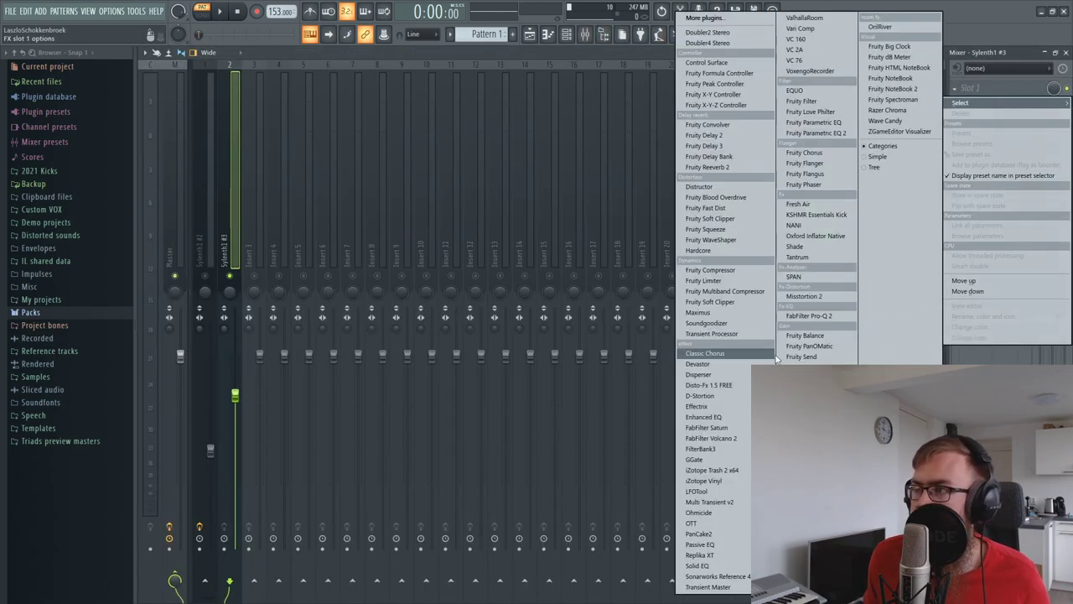
click(817, 343)
click(548, 327)
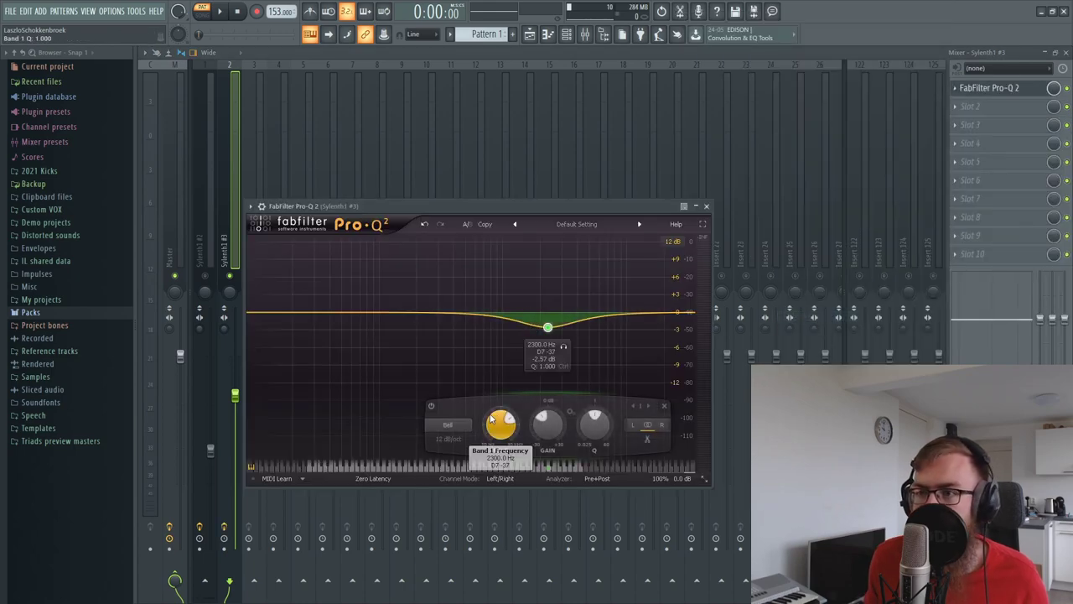
click(448, 425)
click(470, 490)
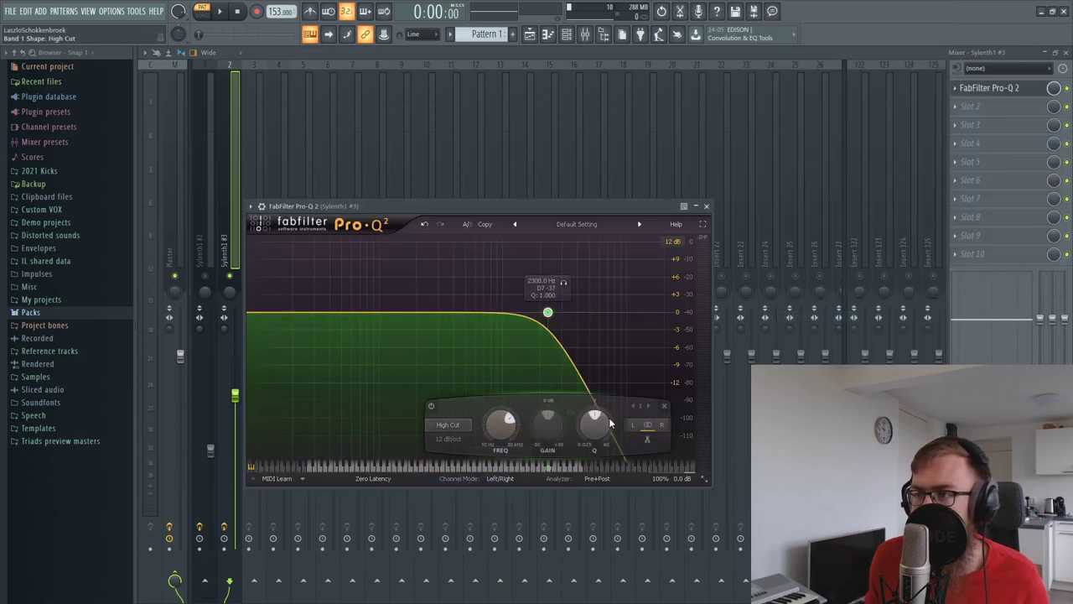
Step: Try the high-cut band's slope at 24 dB/oct and return it to 12 dB/oct
click(455, 441)
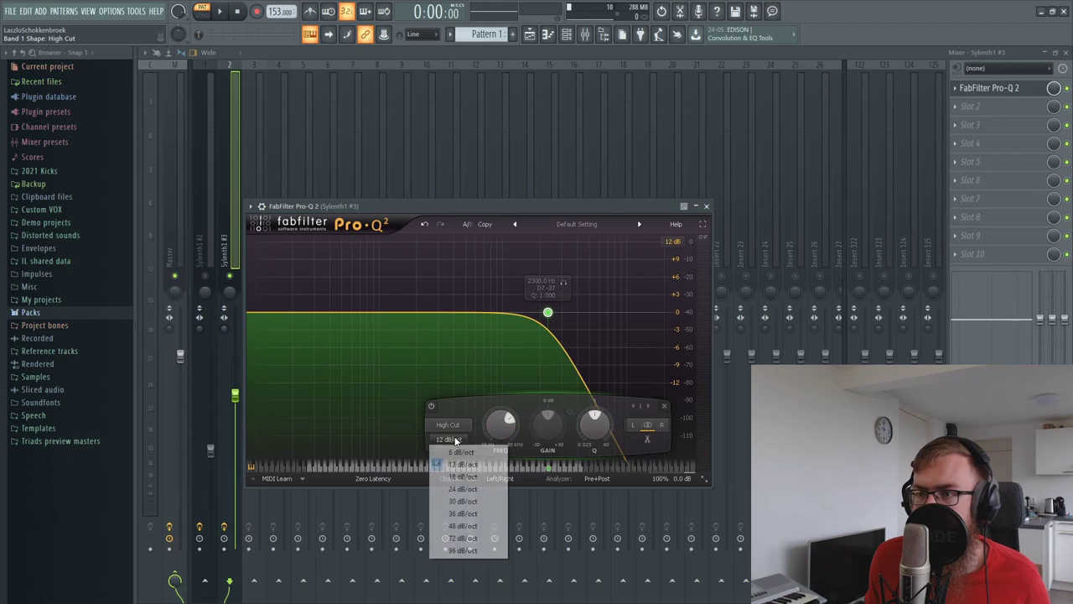
click(462, 489)
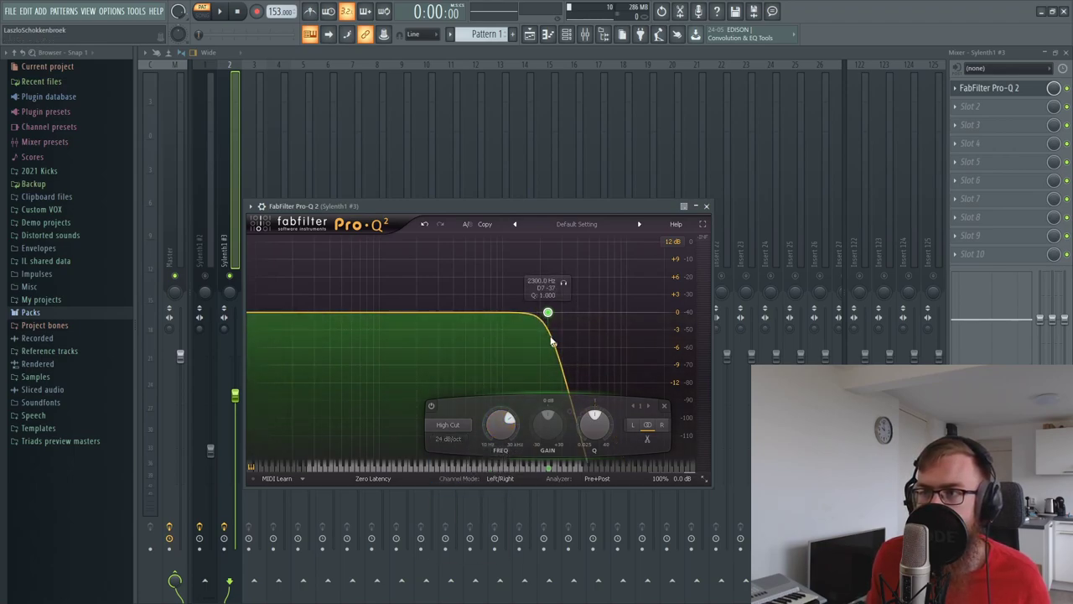
click(449, 439)
click(449, 475)
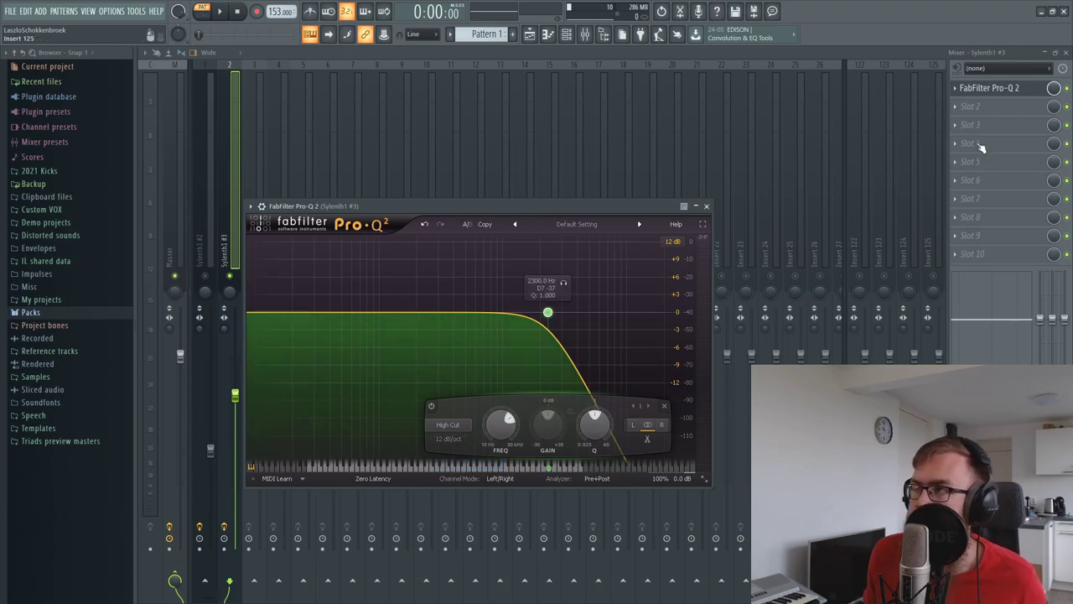
Step: Remove FabFilter Pro-Q 2 from the Sylenth1 #3 mixer track and close the mixer
click(955, 89)
click(960, 115)
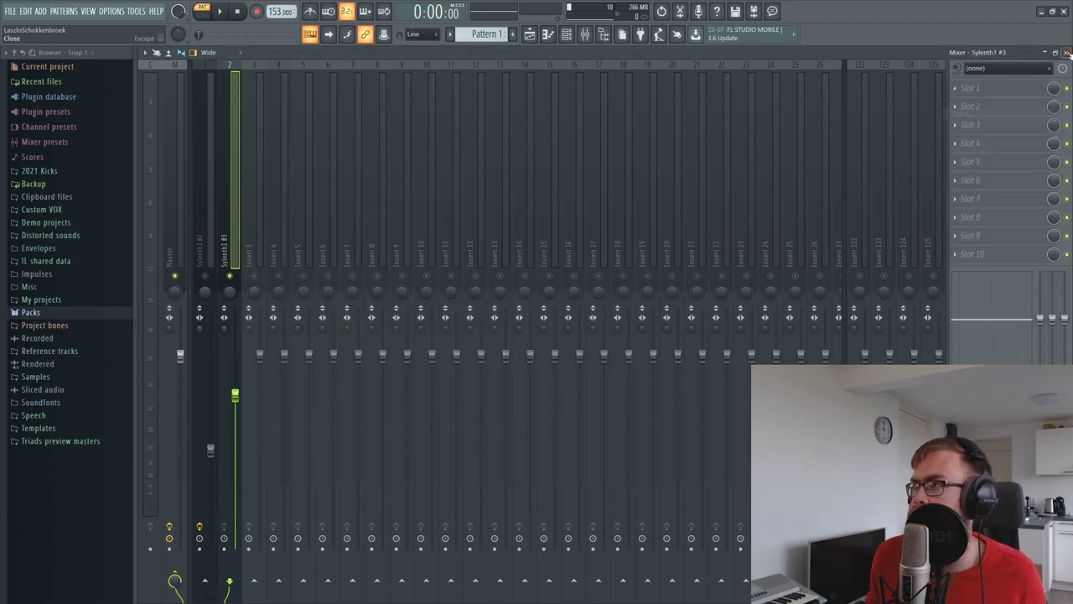
click(1065, 53)
Step: Set oscillator B1 in part B of Sylenth1 #3 to 6 voices with retrigger off and detune at 4.533
drag(422, 170, 380, 172)
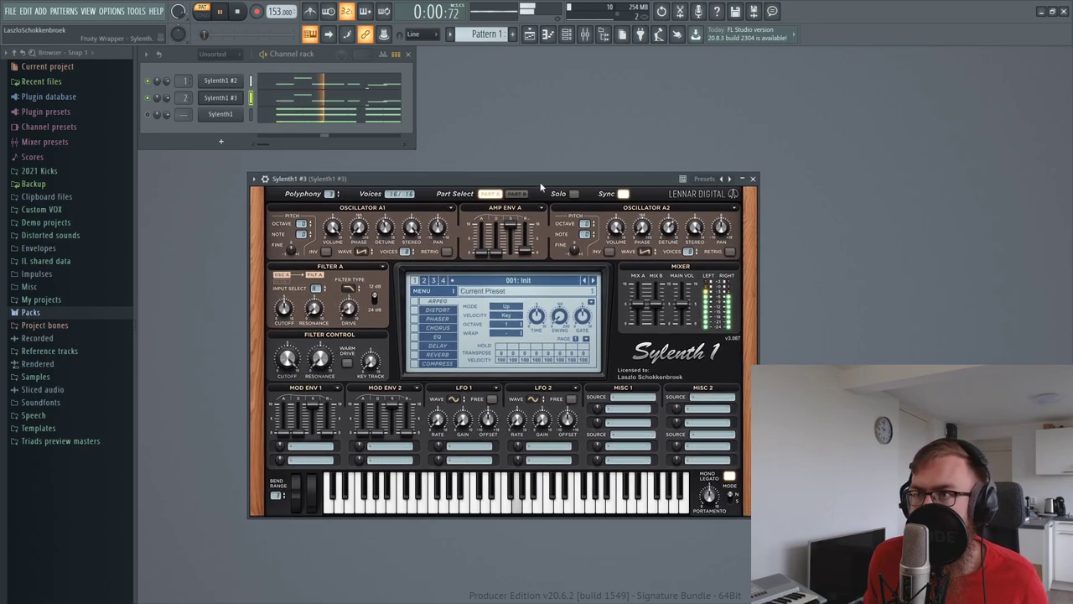
click(517, 193)
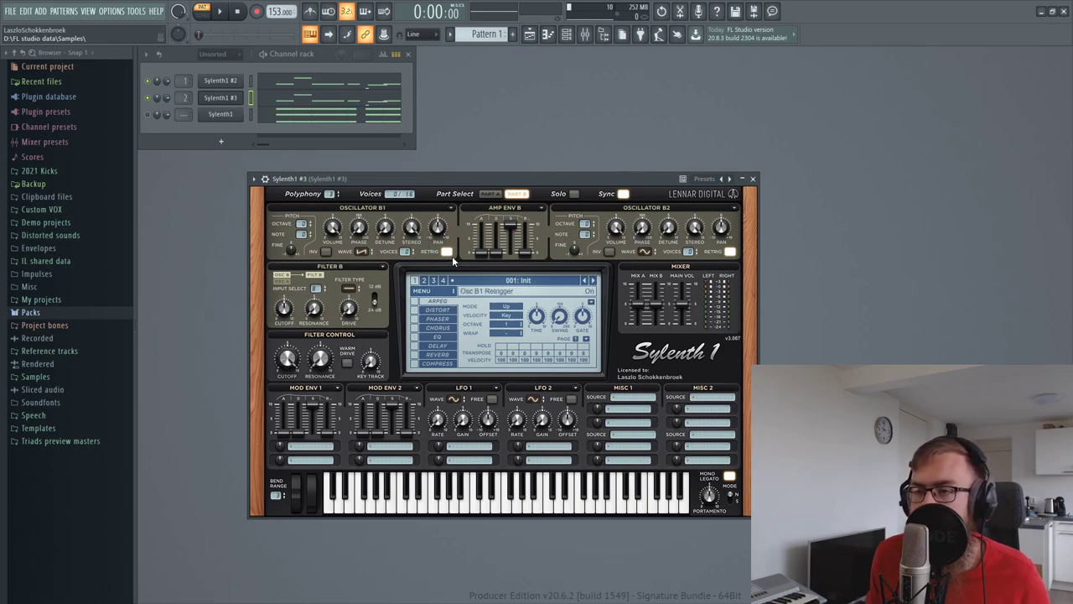
click(446, 252)
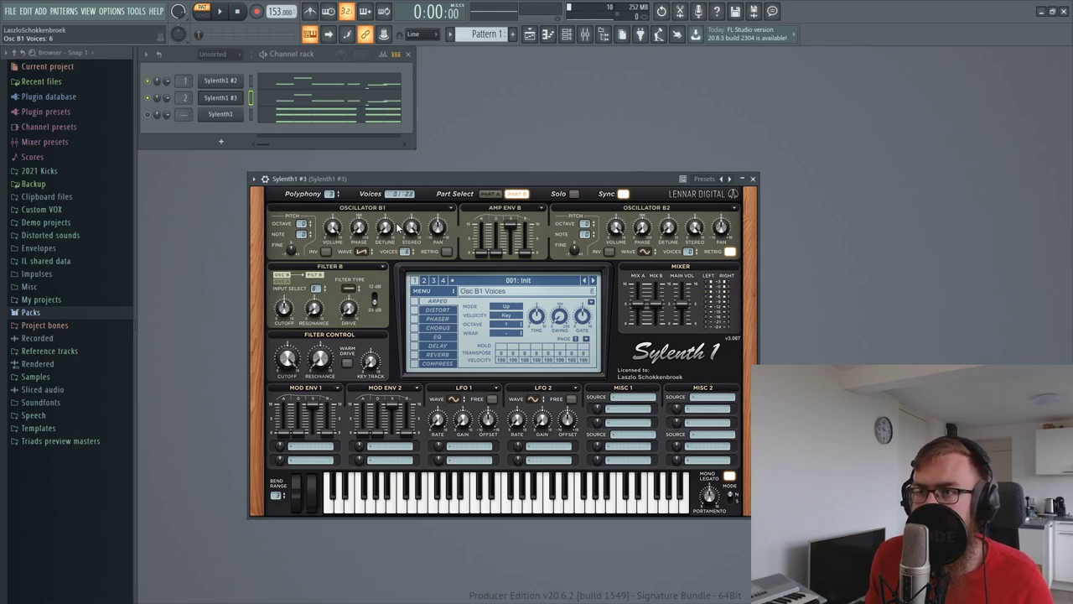
key(space)
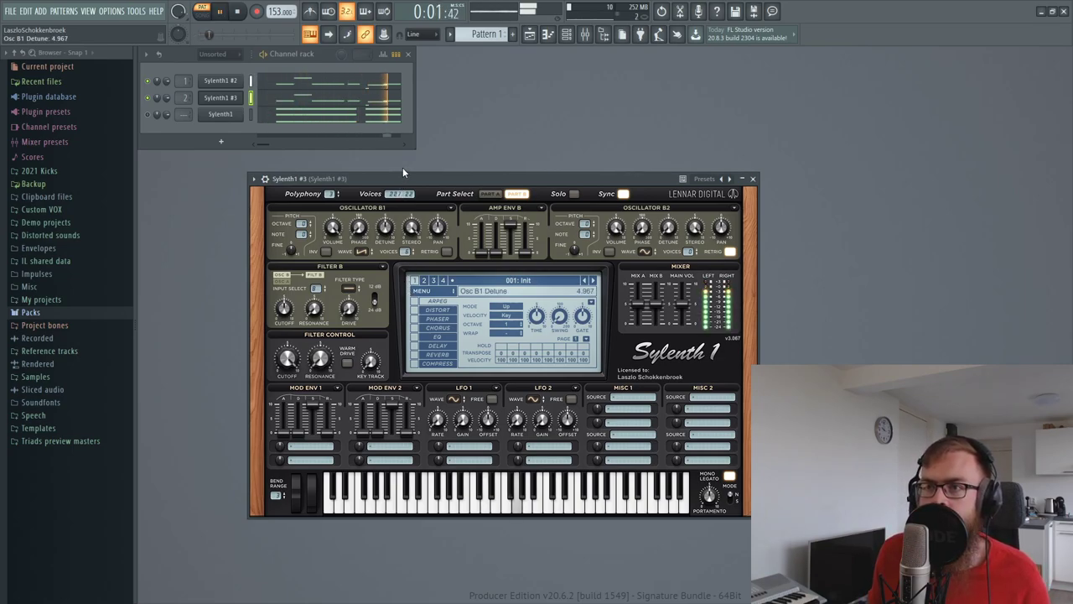
key(space)
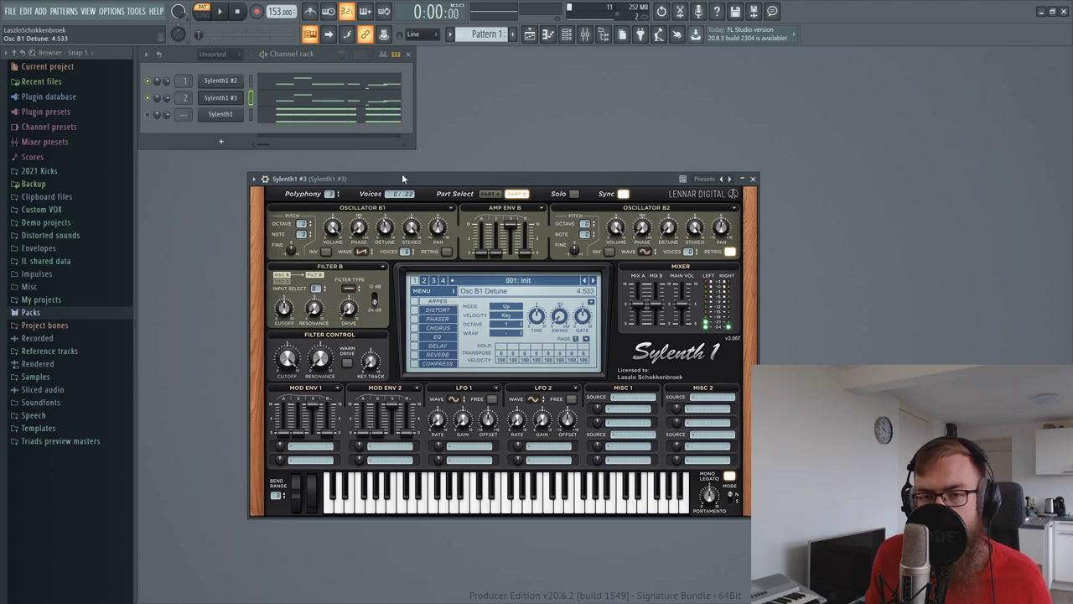
Step: Raise oscillator B1's detune by ear with the pattern playing and set Amp Env B's release to 0.918
click(489, 194)
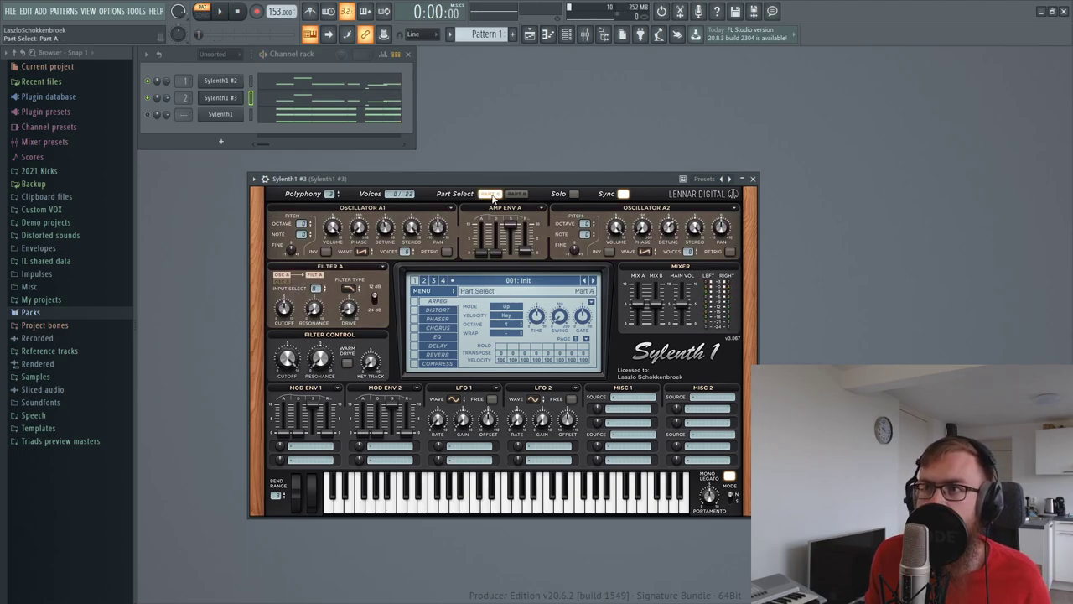
click(489, 194)
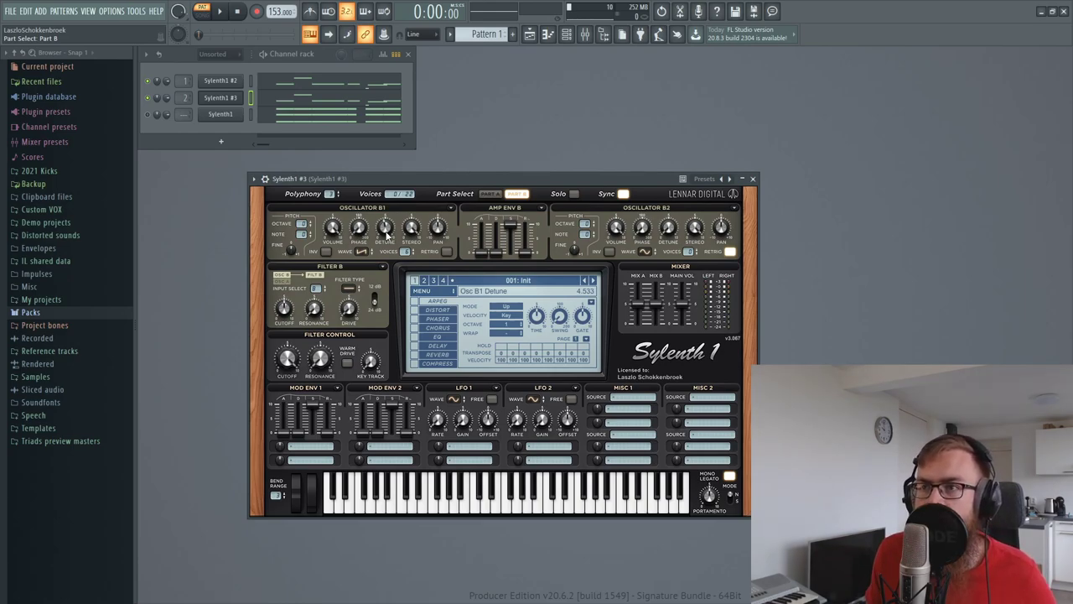
drag(386, 232, 381, 225)
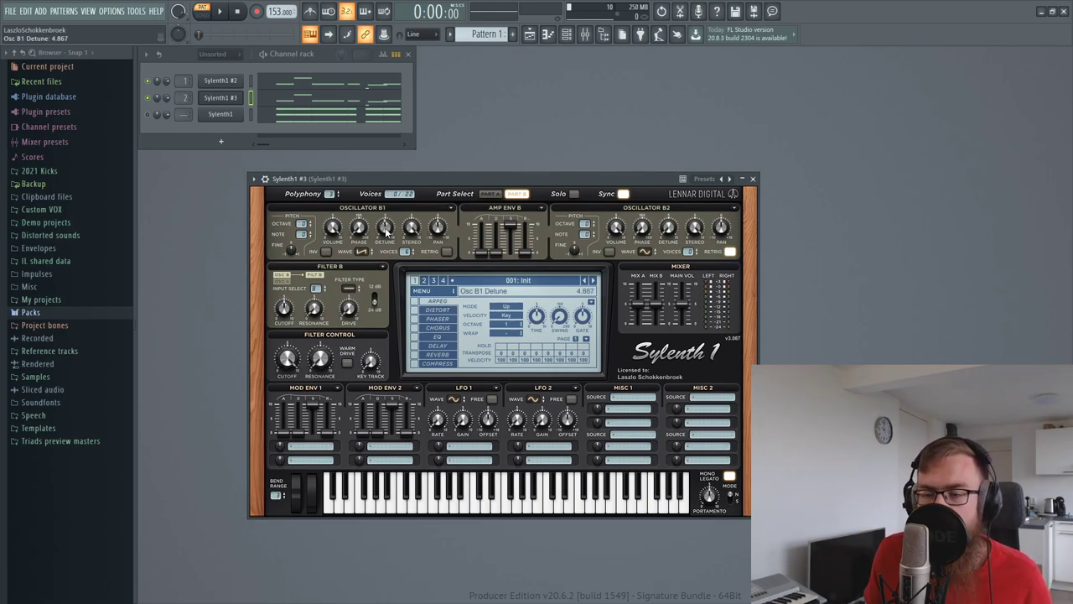
key(space)
drag(388, 228, 388, 221)
drag(525, 229, 531, 254)
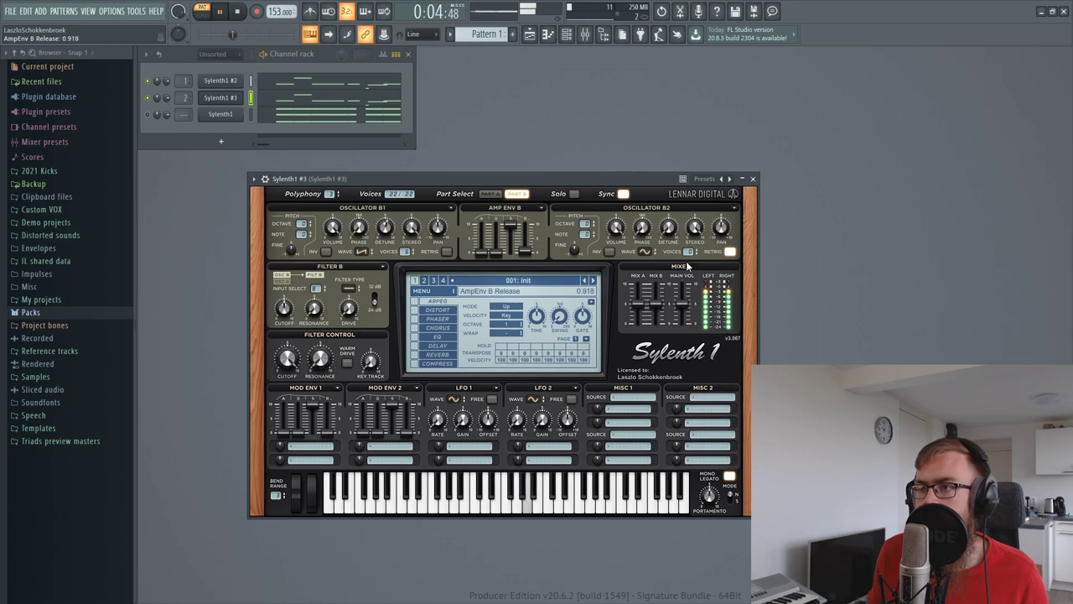
Step: Set oscillator B2 to a saw wave one octave up, with retrigger off and detune at 5.767
click(647, 251)
click(652, 270)
key(space)
click(591, 228)
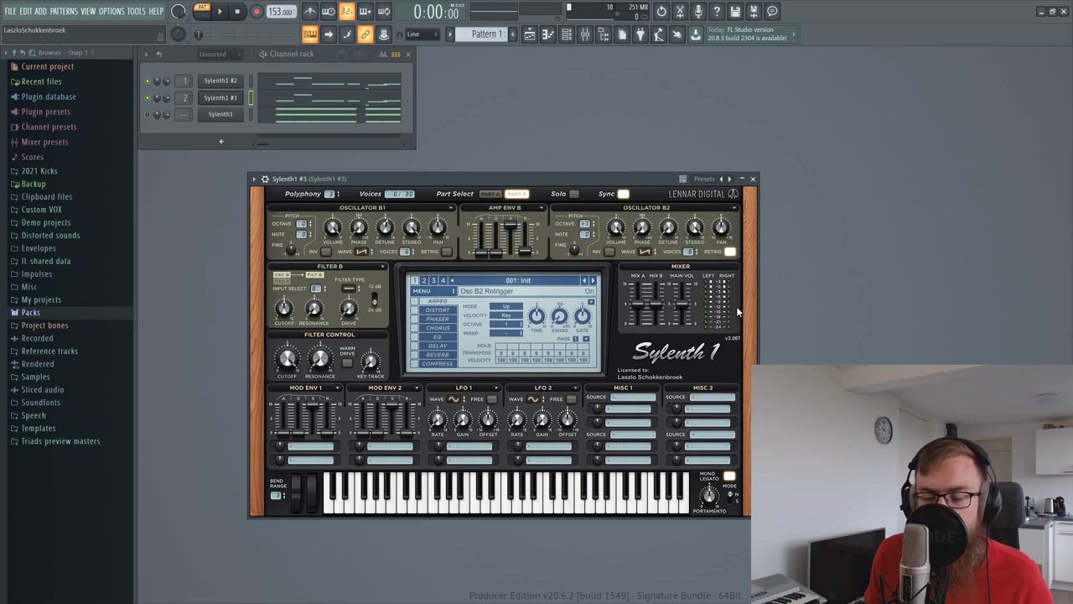
click(731, 252)
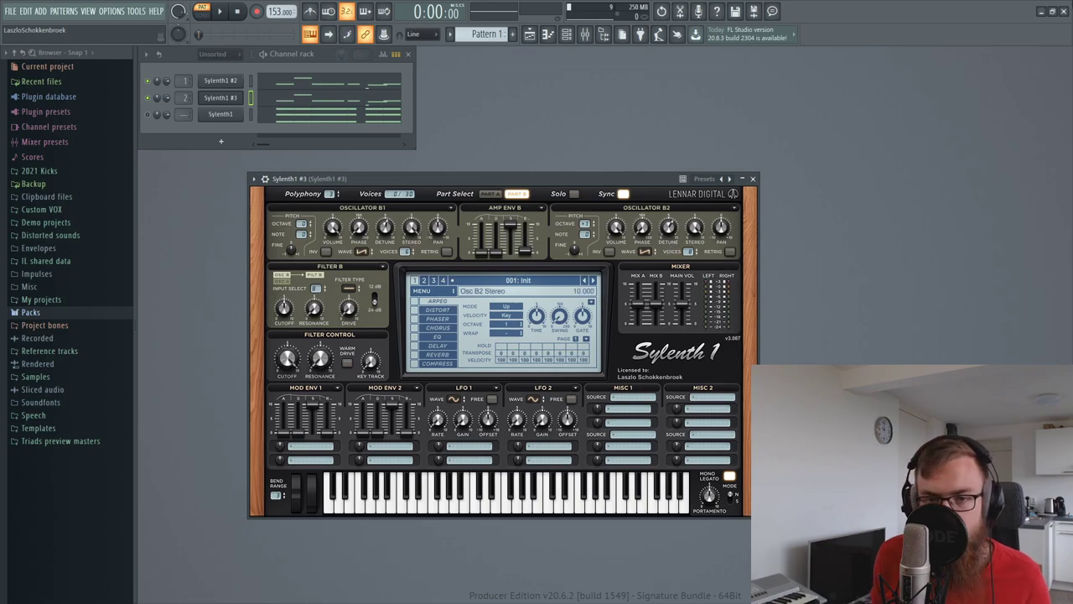
key(space)
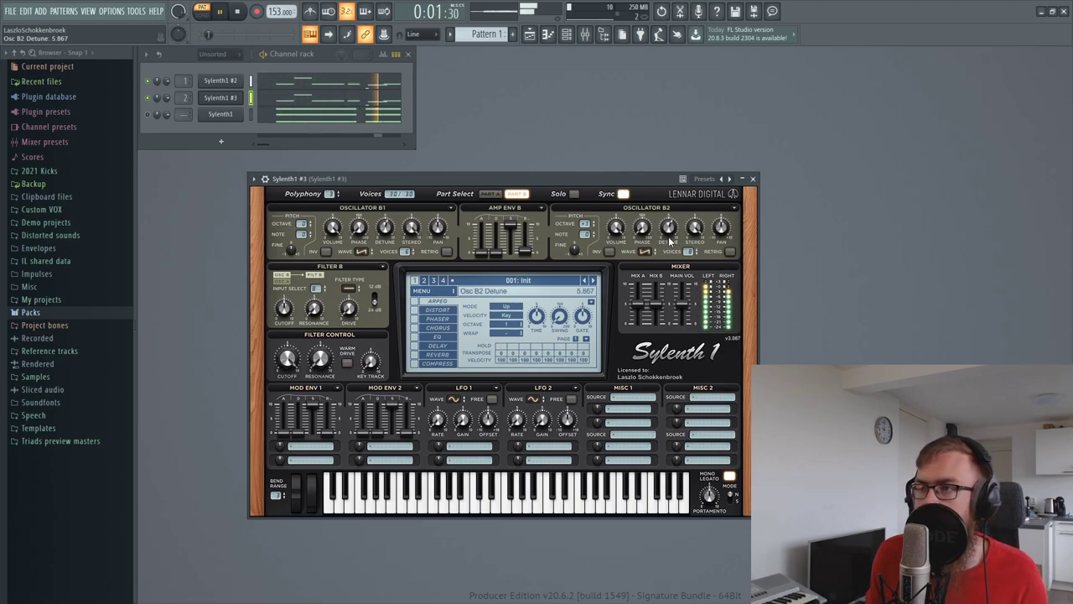
drag(669, 232, 670, 237)
Step: Switch Filter B to the low-pass type, compare it with part A, and set Filter A's drive to 0
click(348, 288)
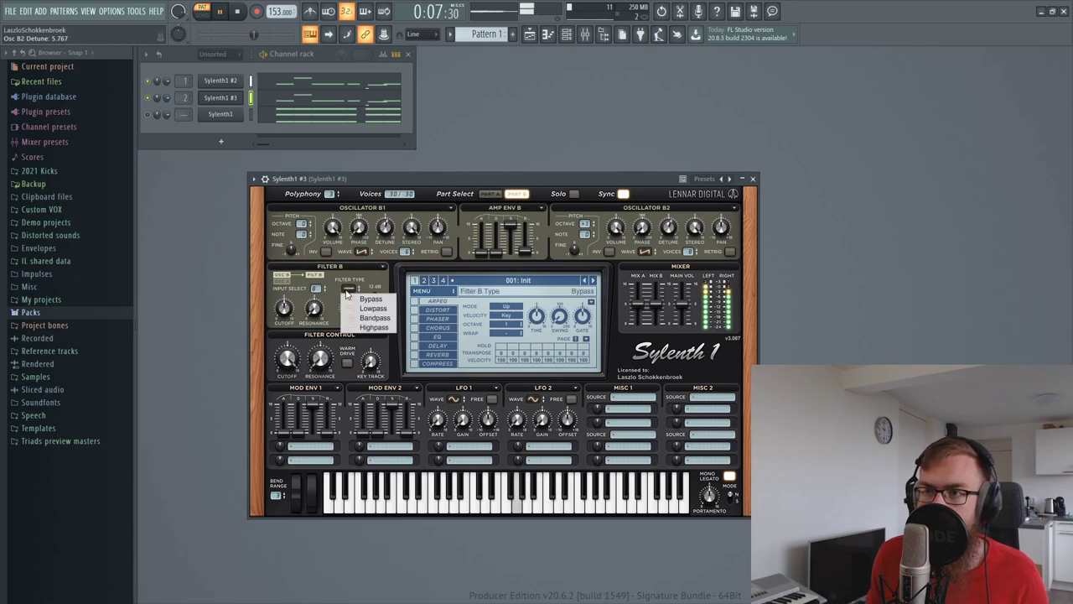
click(357, 308)
key(space)
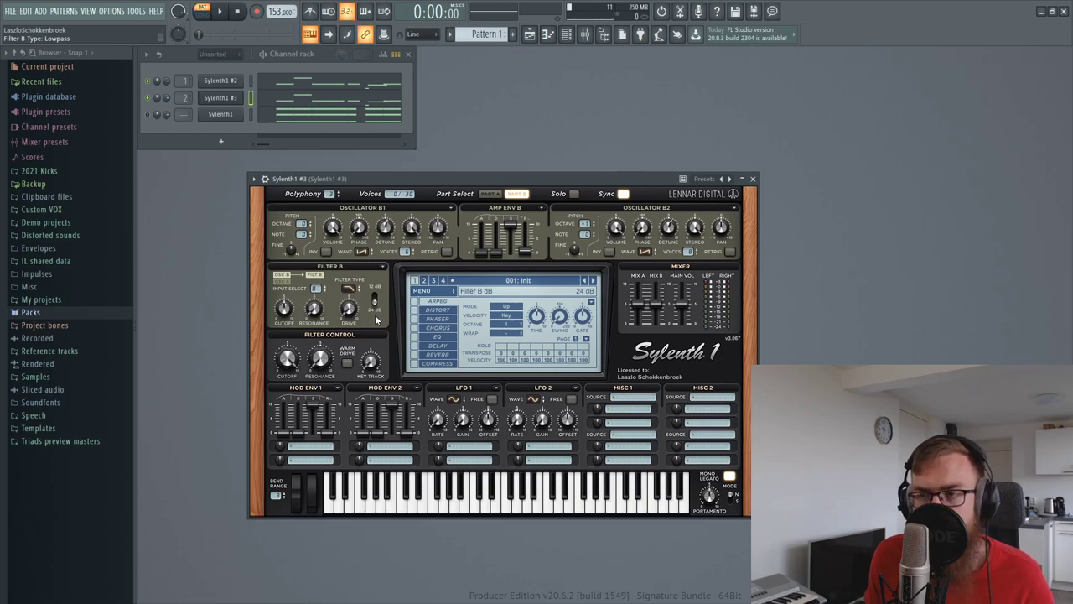
click(490, 193)
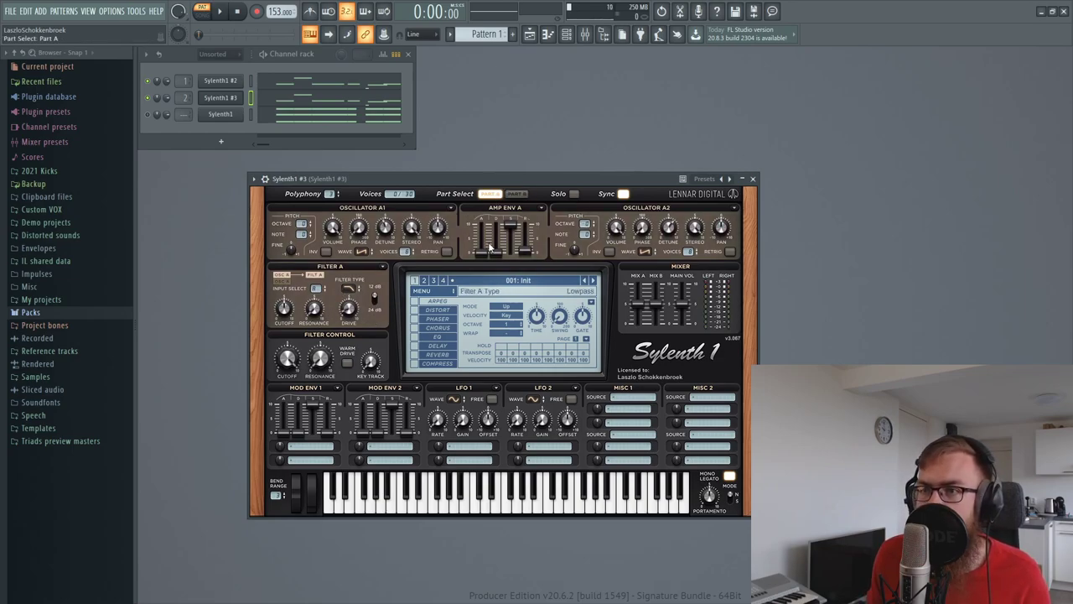
click(517, 194)
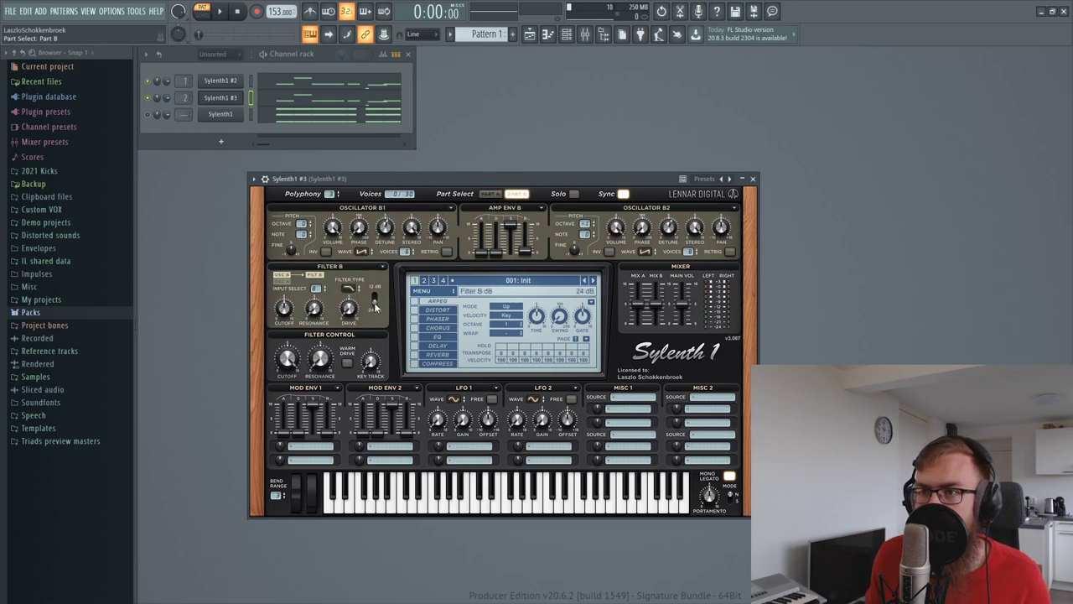
click(496, 194)
drag(349, 308, 344, 309)
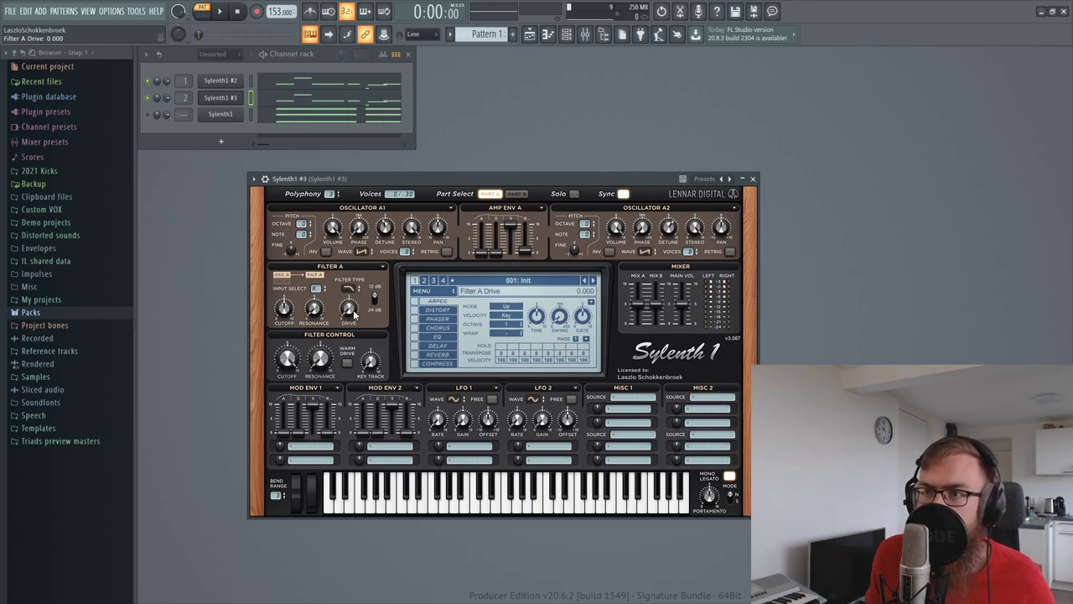
Step: Try FabFilter Pro-Q 2 on the Sylenth1 #3 mixer track with a high-cut band at 3559.5 Hz and Q 0.440
click(585, 33)
click(955, 90)
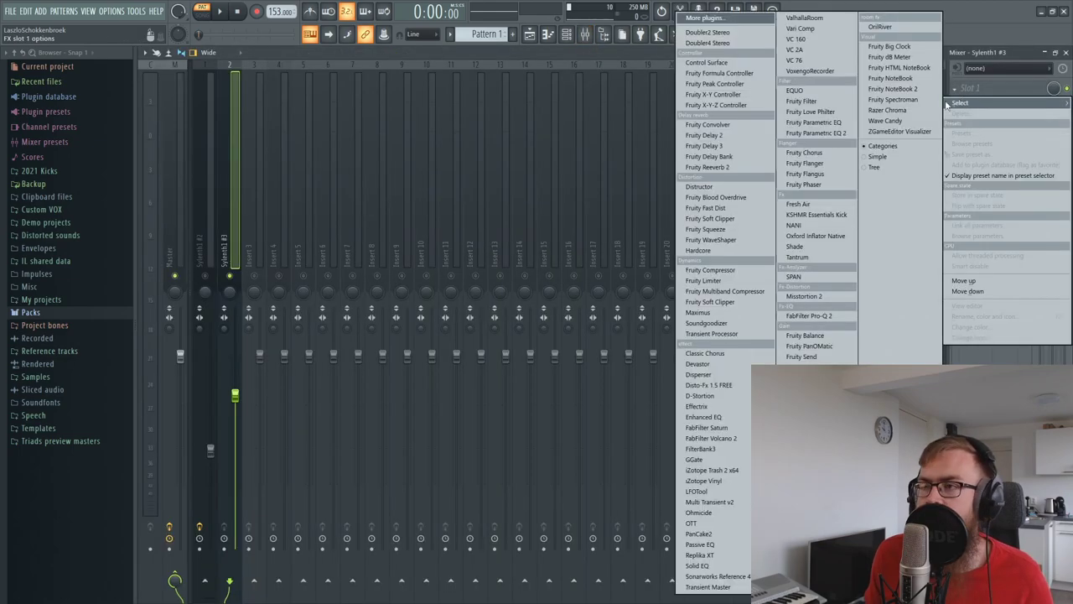
click(809, 314)
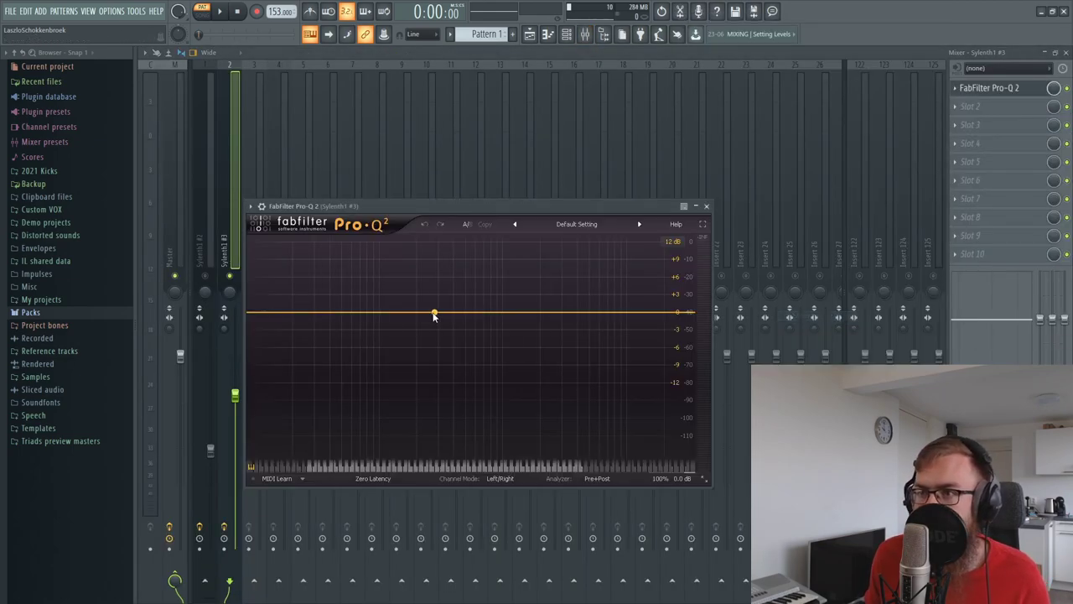
drag(313, 314, 595, 289)
click(459, 425)
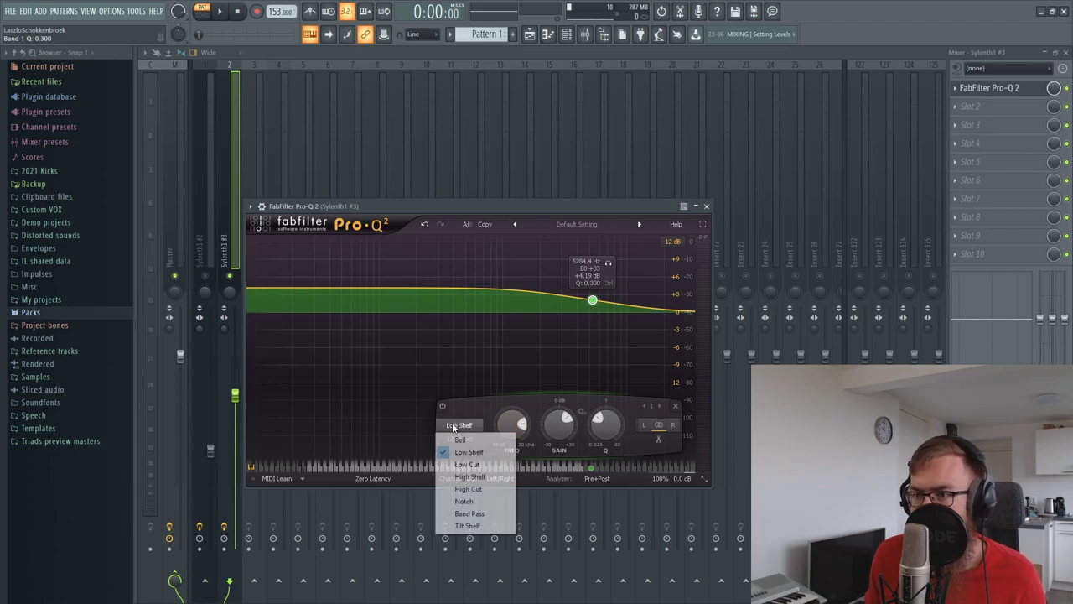
click(468, 489)
scroll(598, 429, up, 2)
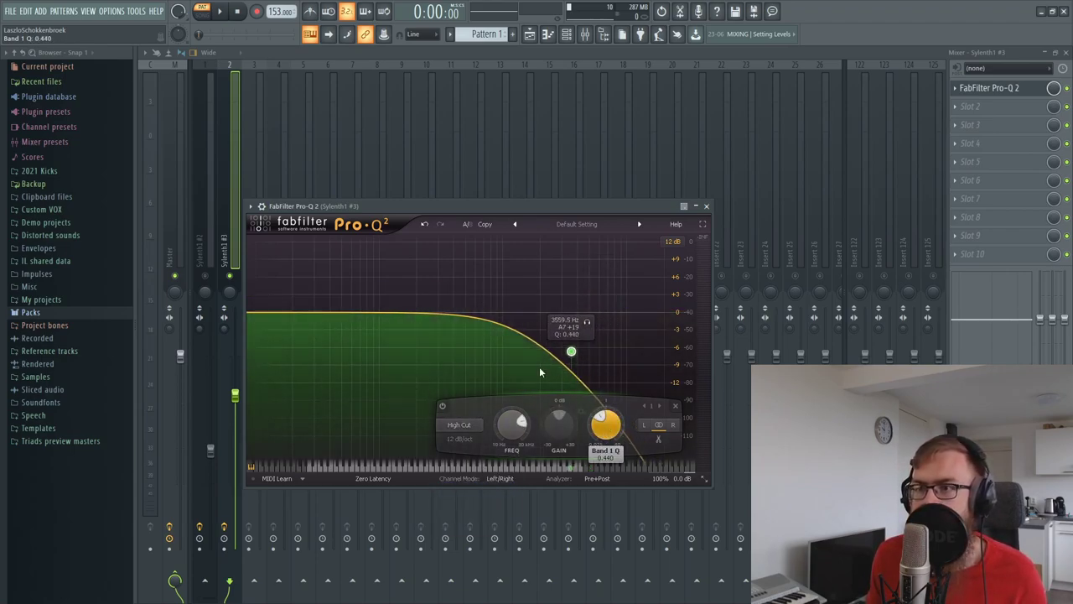
Step: Try a second Pro-Q 2 band as a low shelf at about 1549 Hz and delete it
mouse_move(394, 312)
mouse_down()
mouse_move(399, 281)
mouse_move(405, 317)
mouse_up()
right_click(405, 317)
click(427, 401)
drag(249, 311, 527, 292)
right_click(526, 292)
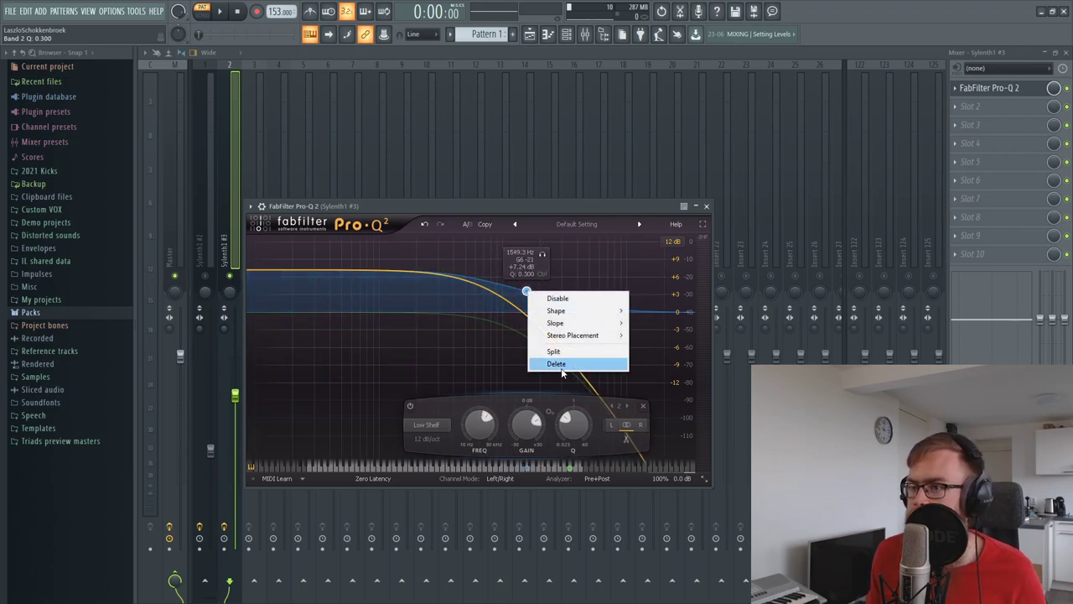
click(556, 363)
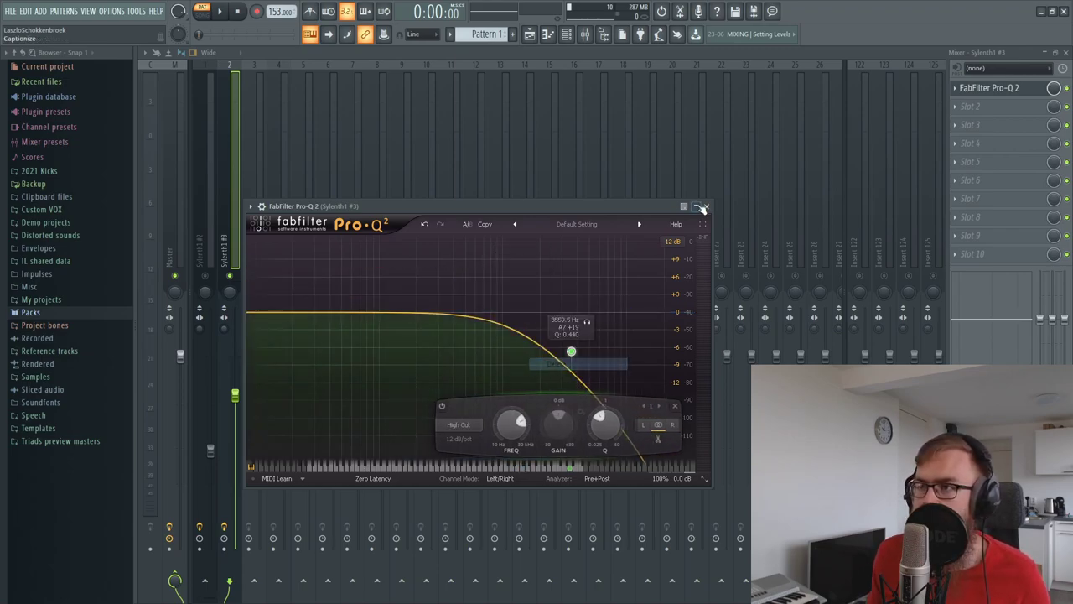
Step: Clear Pro-Q 2 from slot 1 of the Sylenth1 #3 mixer track and return to the synth
click(970, 89)
right_click(968, 89)
click(971, 112)
click(1066, 52)
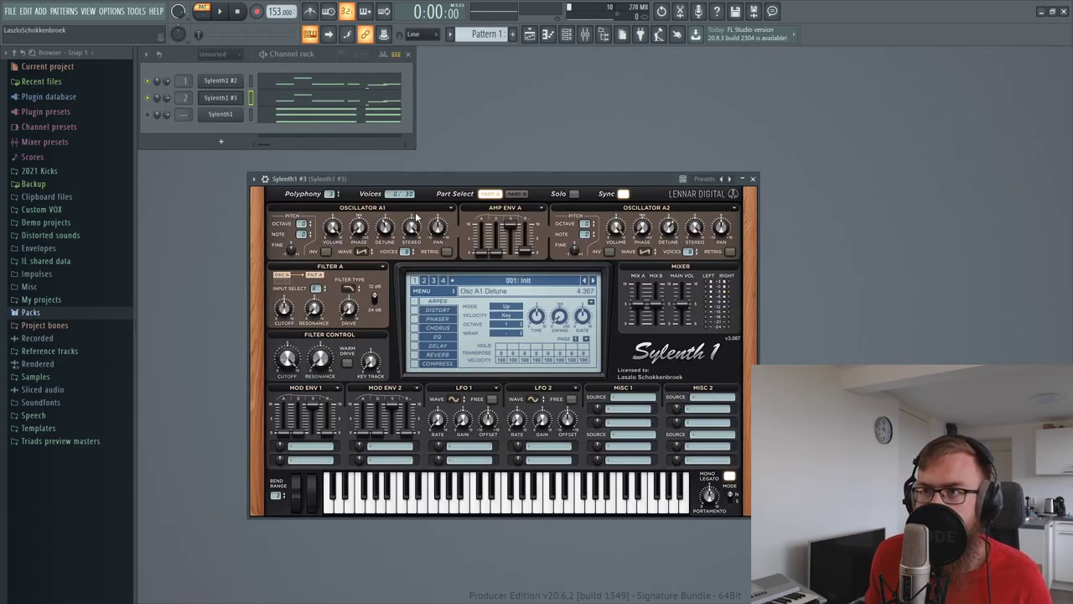
Step: Set Filter A's drive to 0.567 during playback and return to part B
click(513, 194)
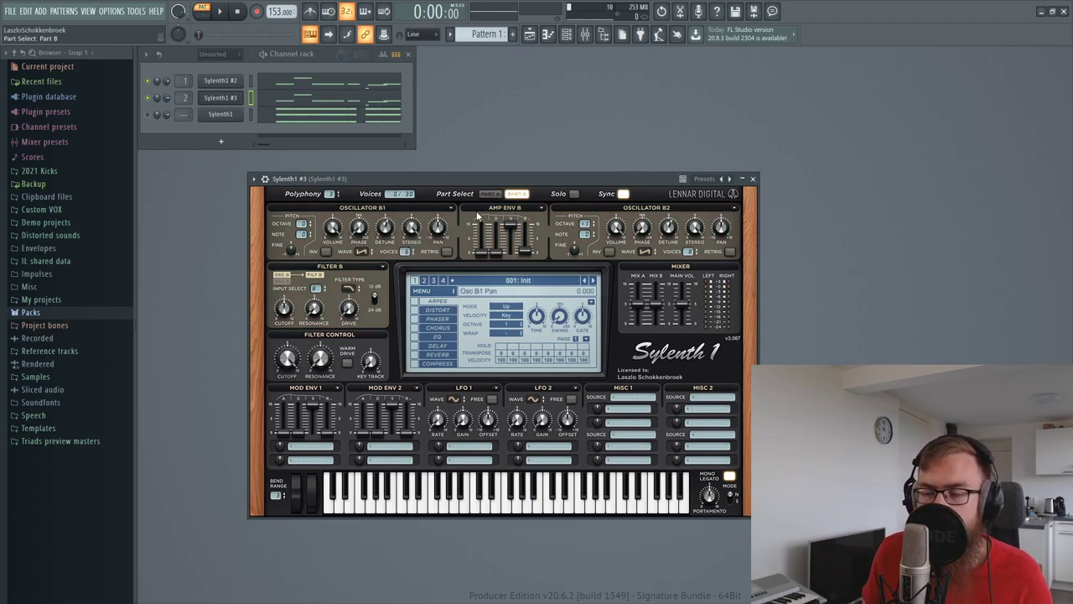
click(491, 194)
key(space)
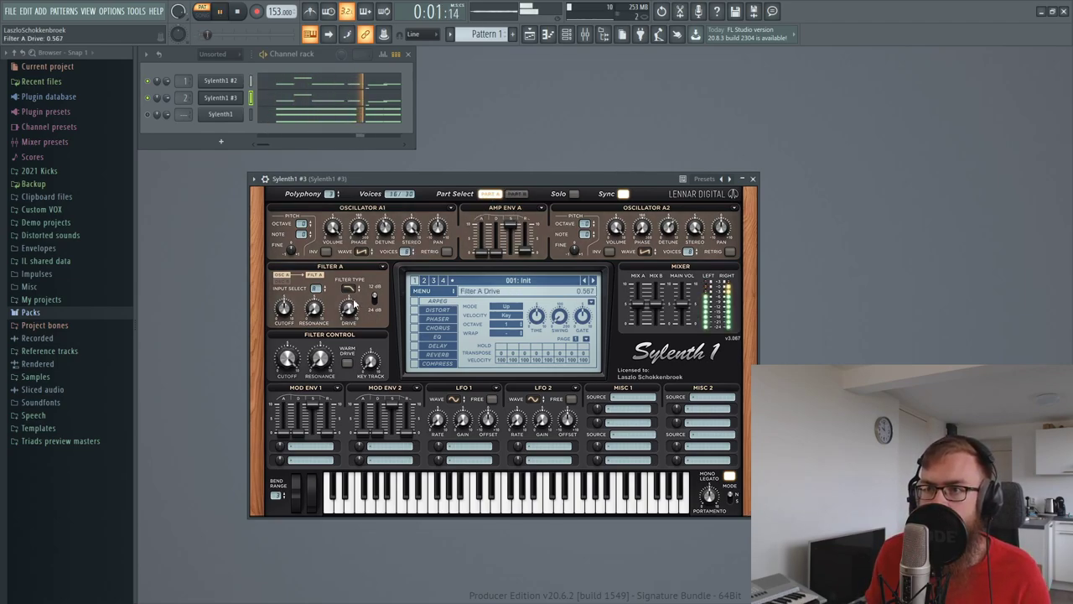
click(515, 194)
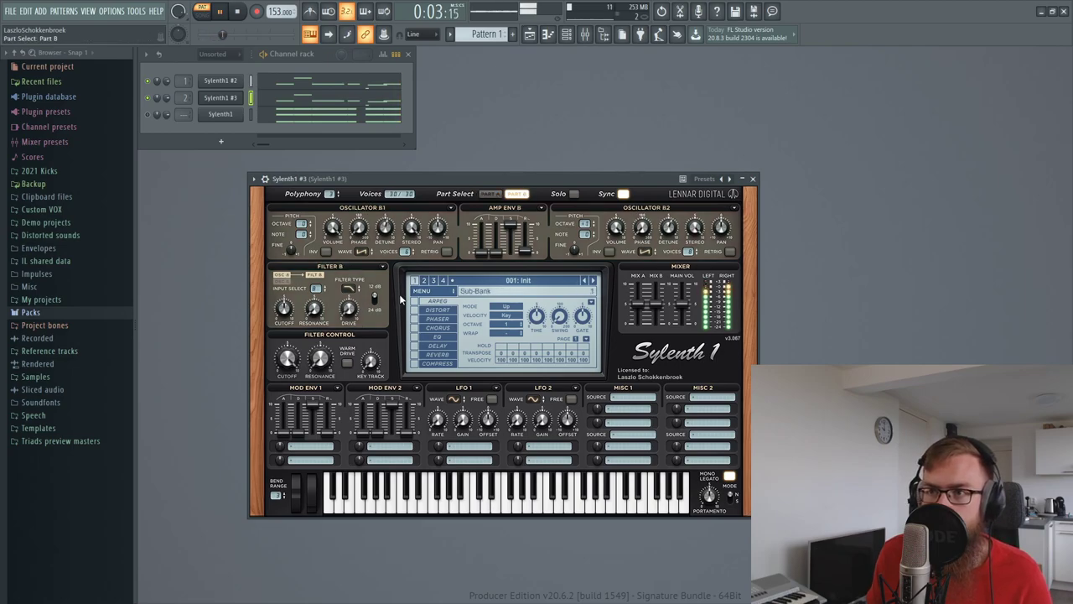
Step: Try Filter B's drive at 8.533 and at 5.033, auditioning it with the pattern
key(space)
drag(353, 313, 353, 281)
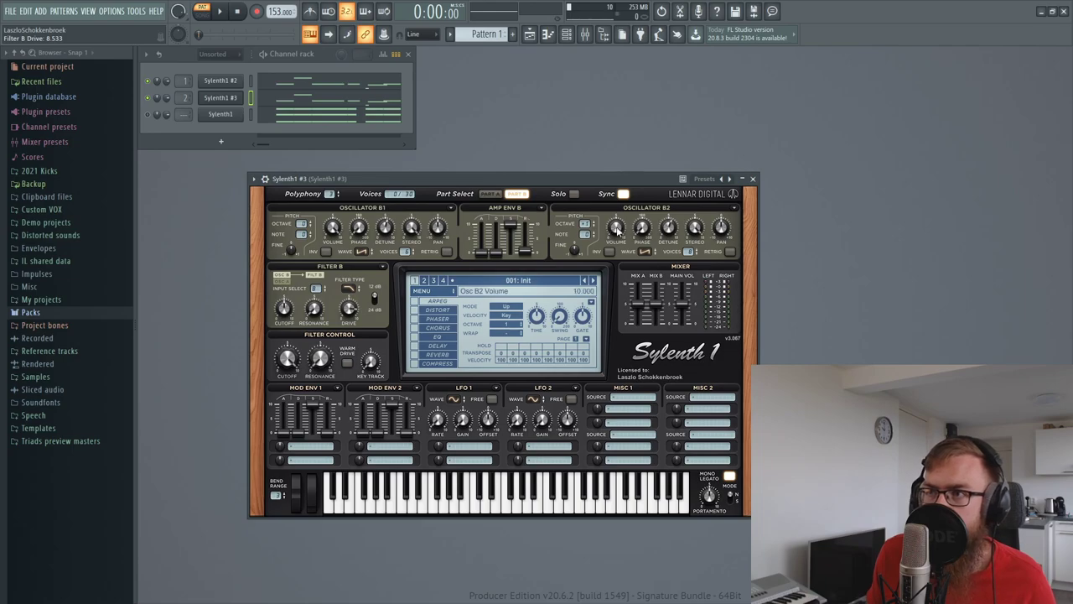
key(space)
drag(350, 314, 346, 373)
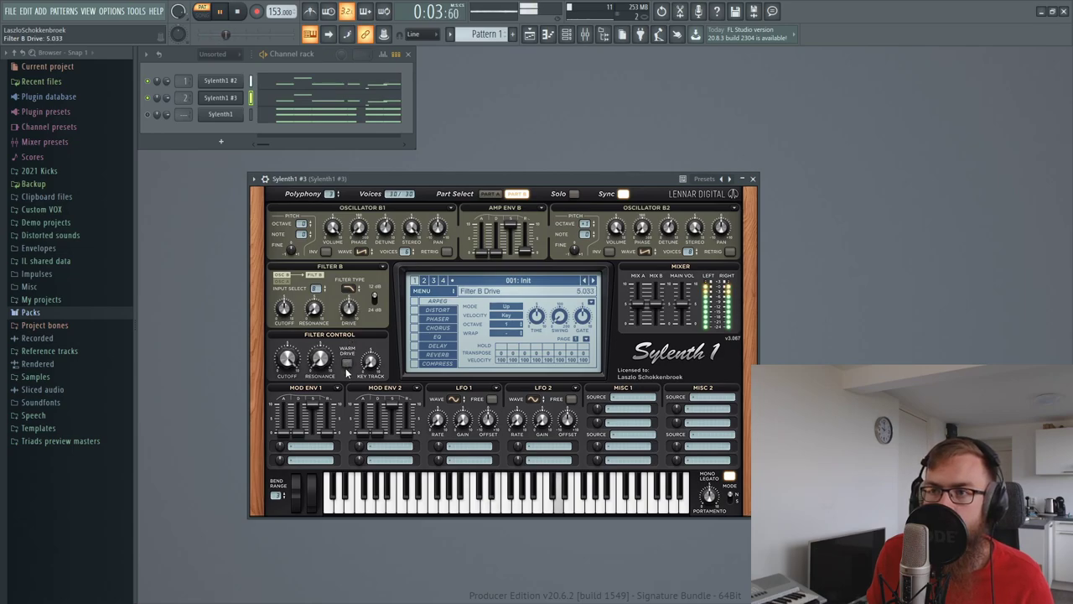
key(space)
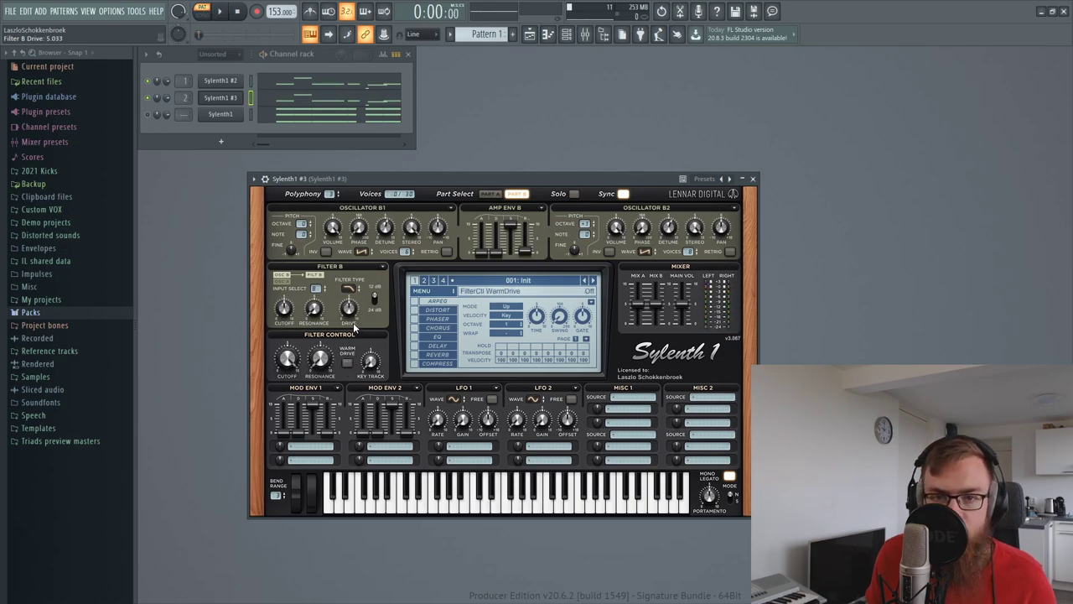
Step: Lower Filter B's drive to about 0.933 and set the filter control resonance to 0.800 by ear
drag(354, 312, 360, 387)
key(space)
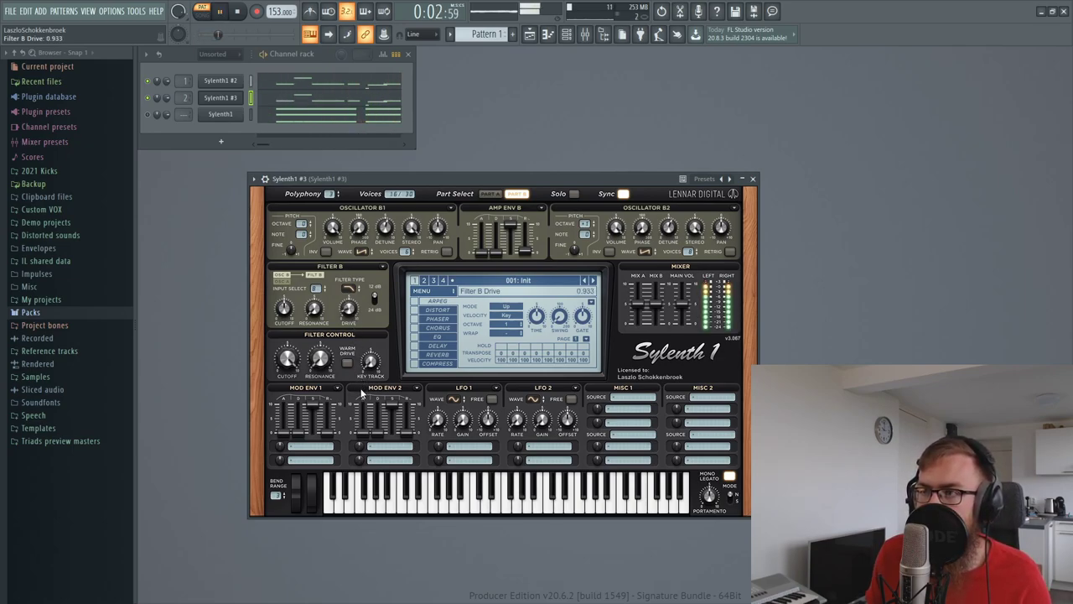
click(325, 358)
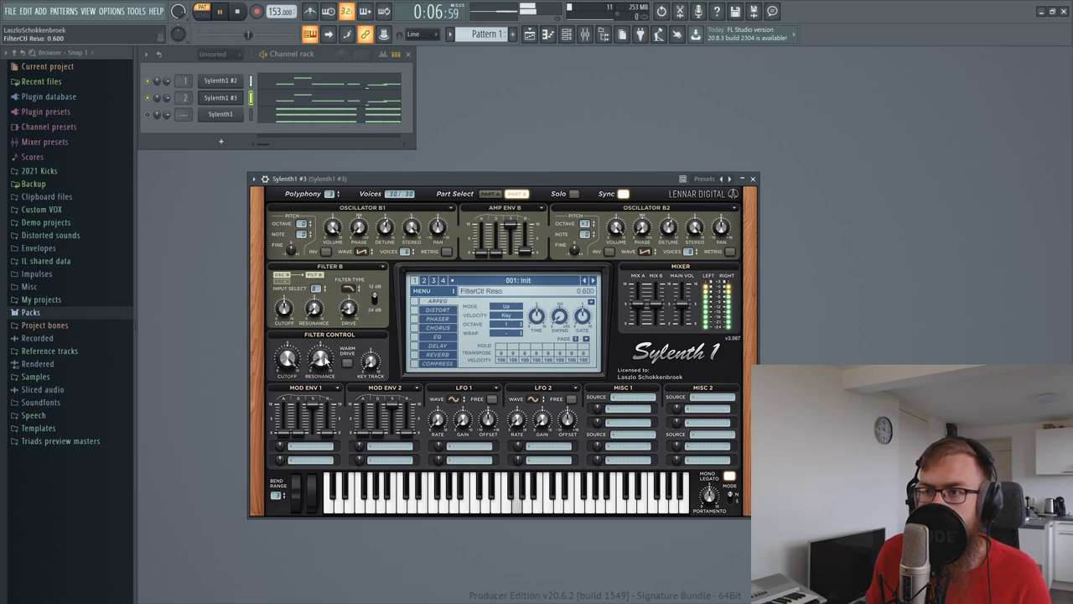
drag(351, 306, 352, 308)
key(space)
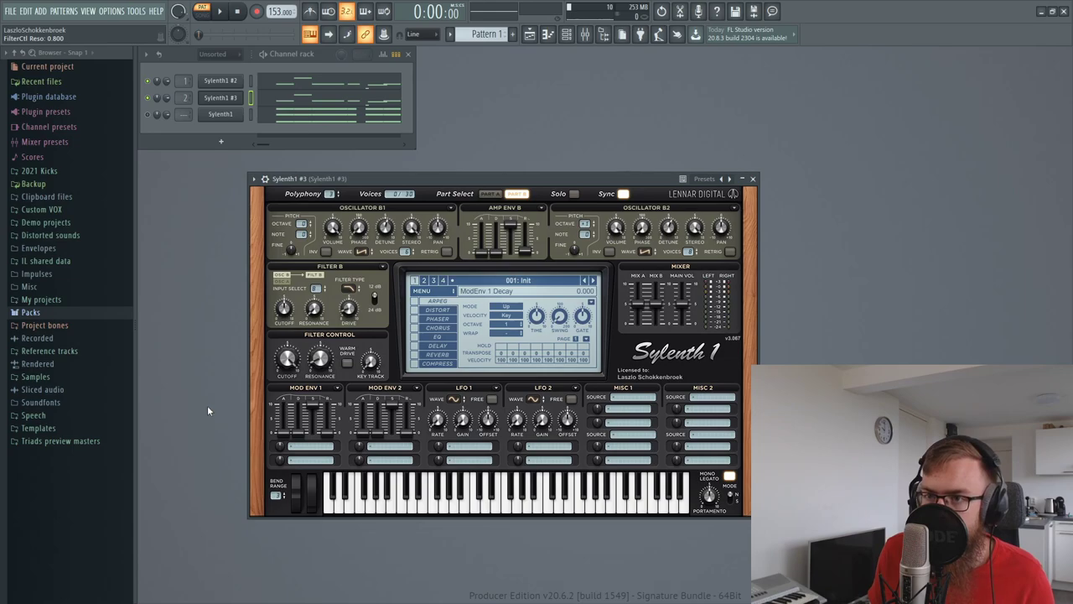
Step: Route Mod Env 1 to Pitch A and B with decay about 2.66, release about 4.77 and amount -0.267, and audition it
click(310, 446)
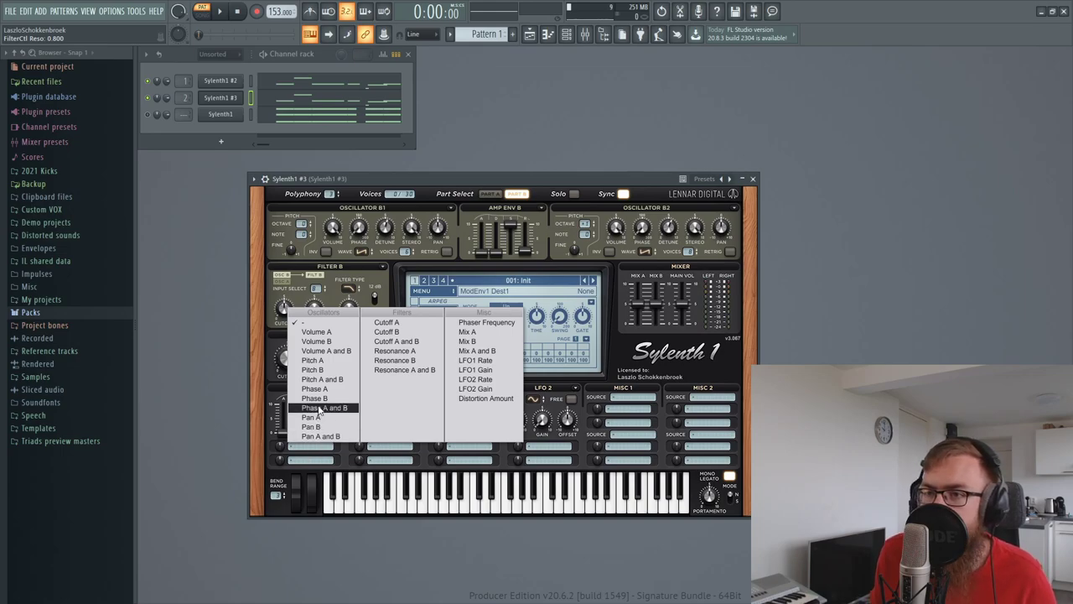
click(327, 380)
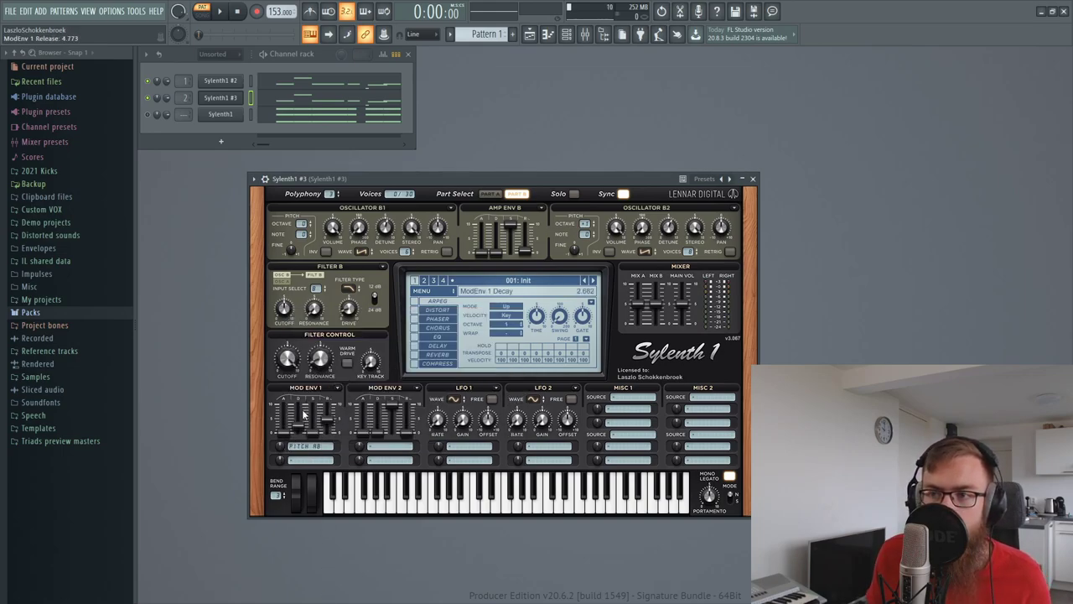
key(space)
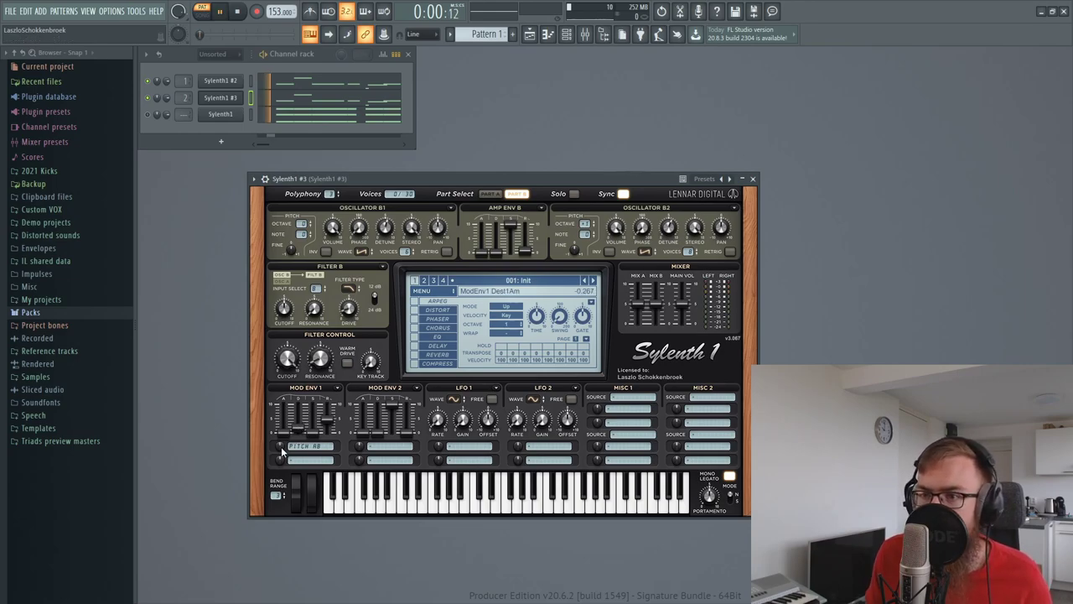
drag(279, 448, 280, 450)
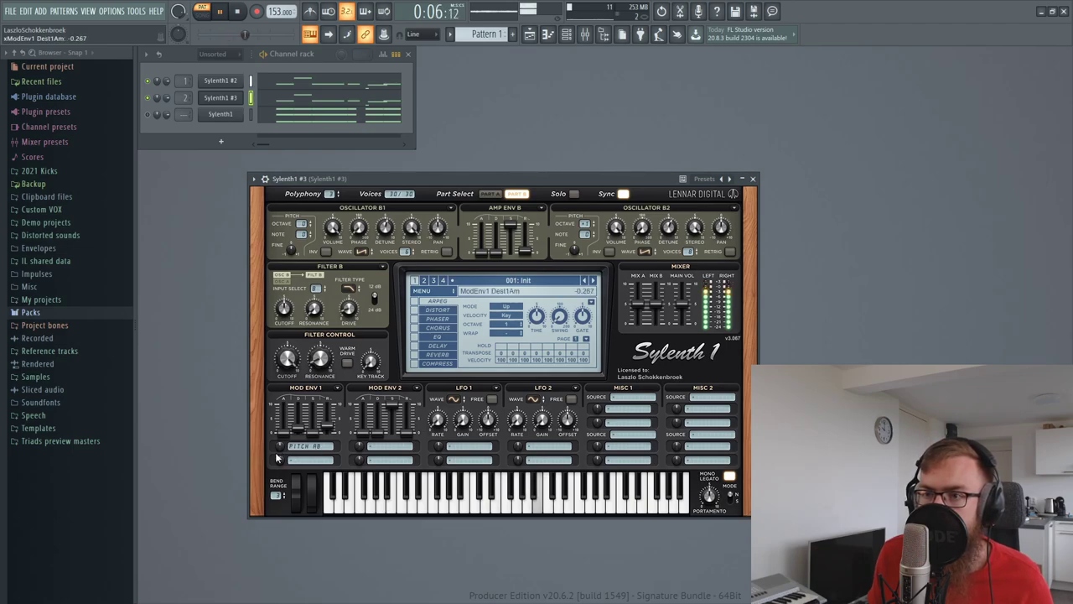
key(space)
Step: Route LFO 1 to Pitch A and B with an amount of 0.867, adjusting it and the LFO gain by ear during playback
click(467, 449)
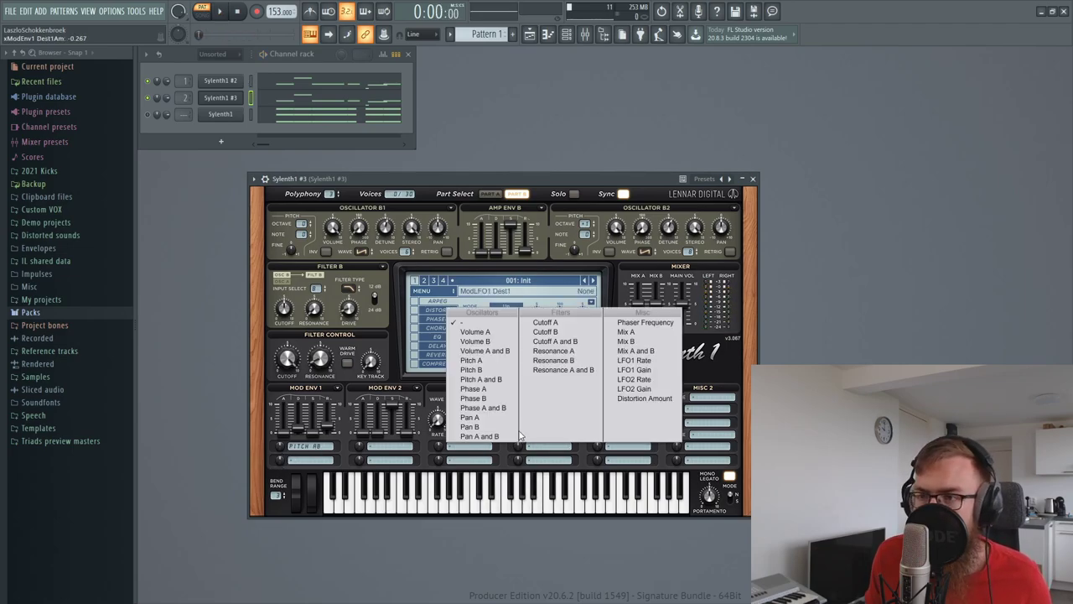
click(493, 379)
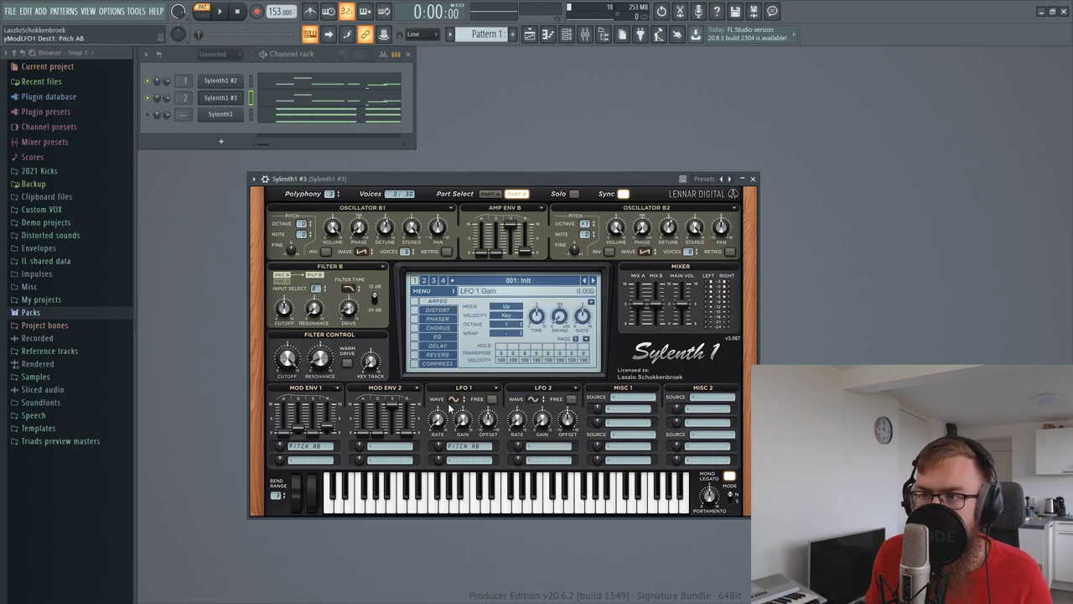
drag(446, 423, 449, 407)
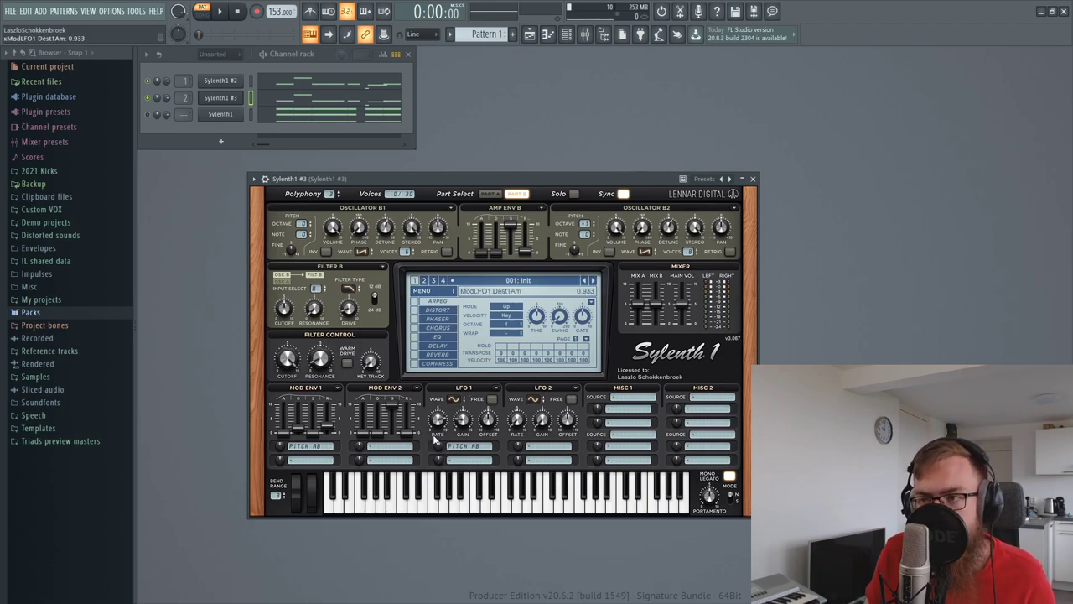
key(space)
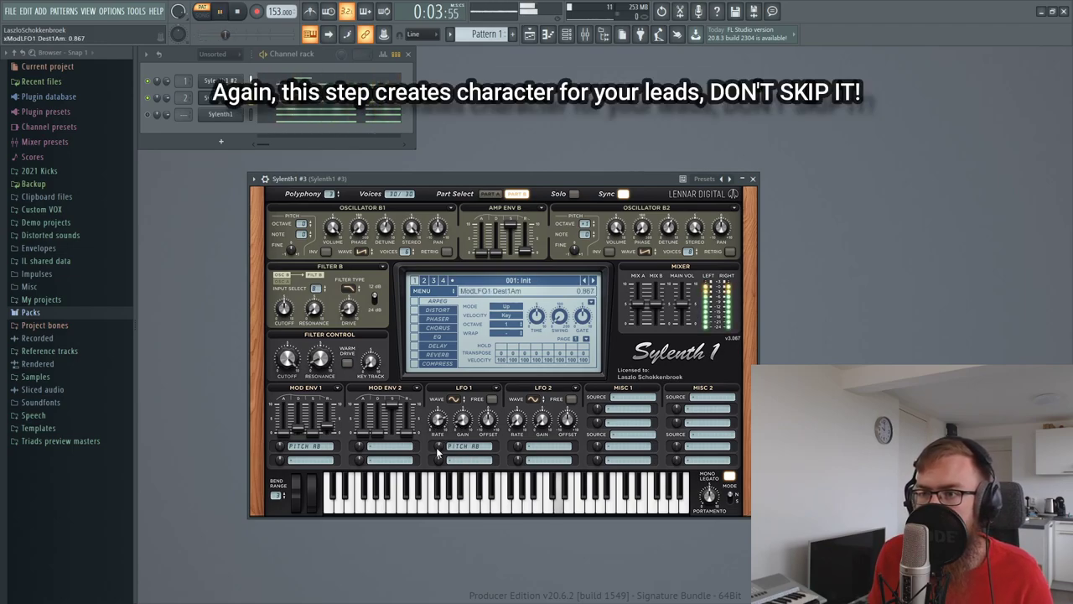
drag(437, 449, 438, 452)
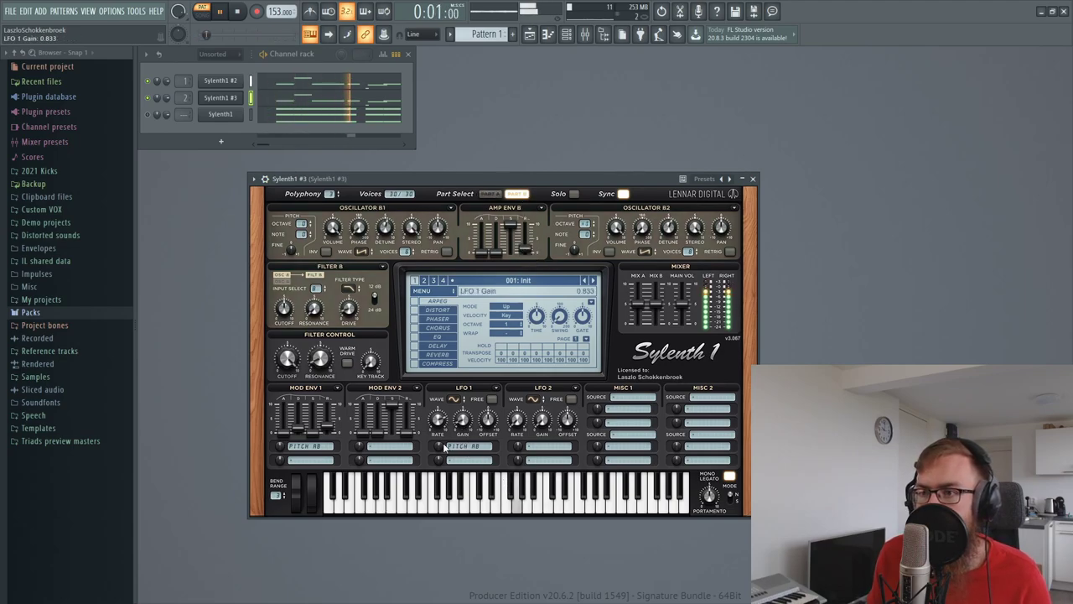
scroll(464, 424, up, 1)
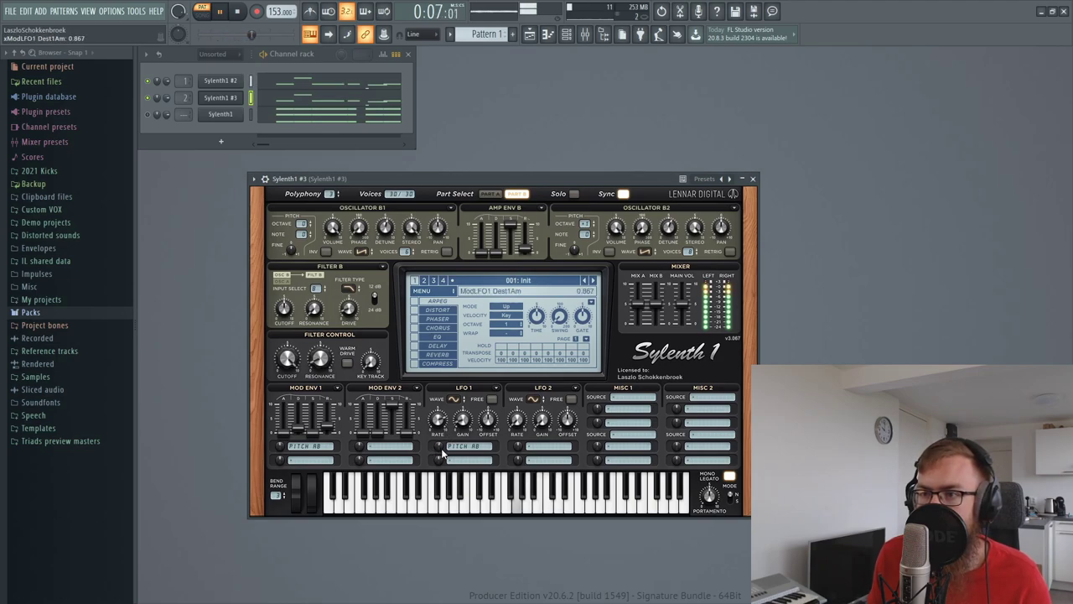
key(space)
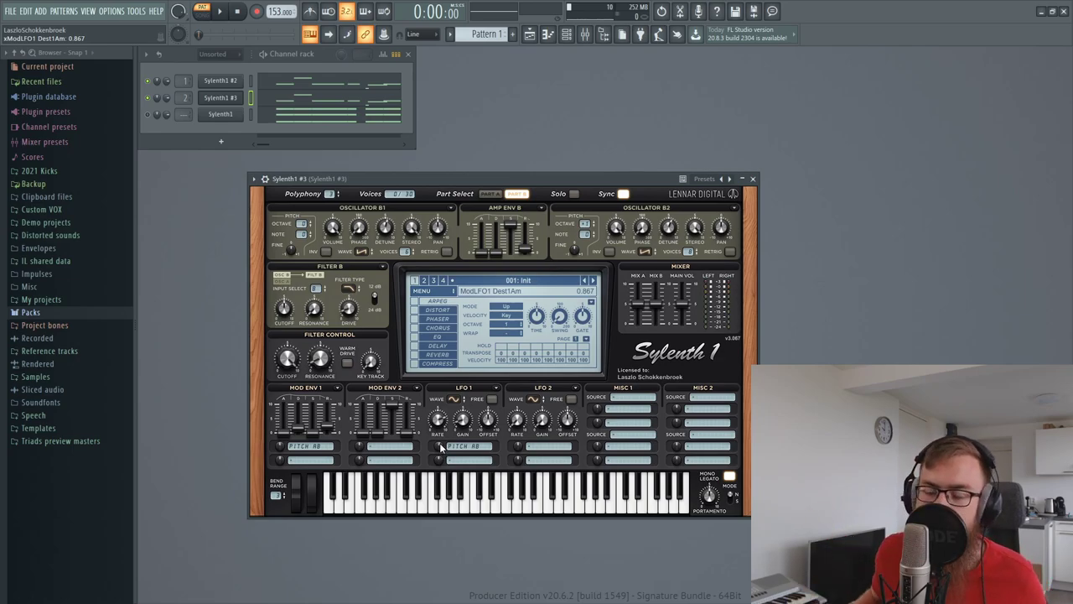
Step: Load FabFilter Pro-Q 2 in slot 1 of the Sylenth1 #3 mixer track and set a low cut at about 166 Hz
key(space)
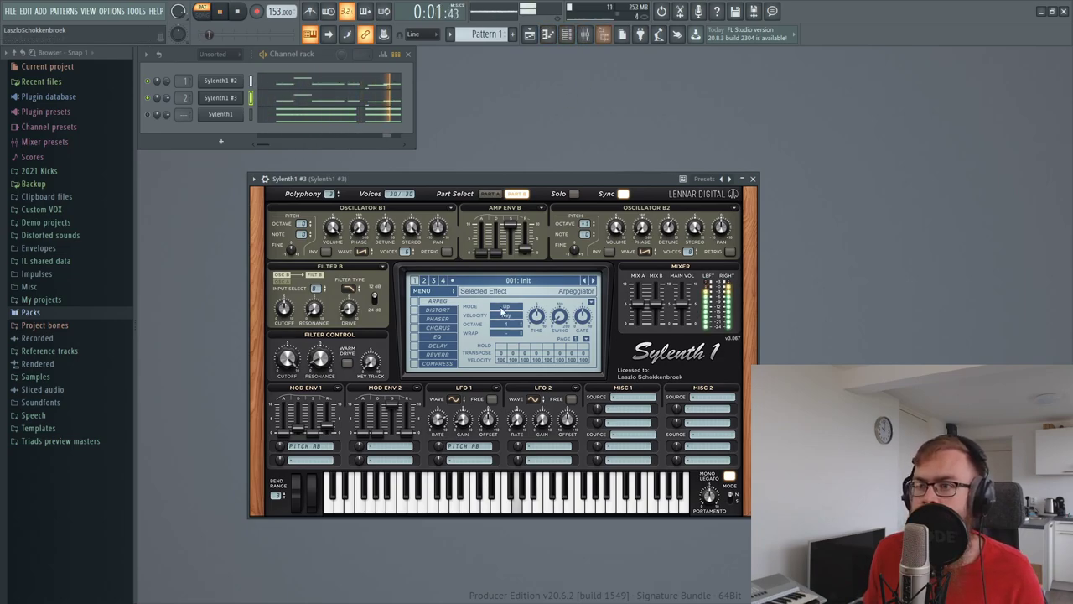
key(F9)
key(space)
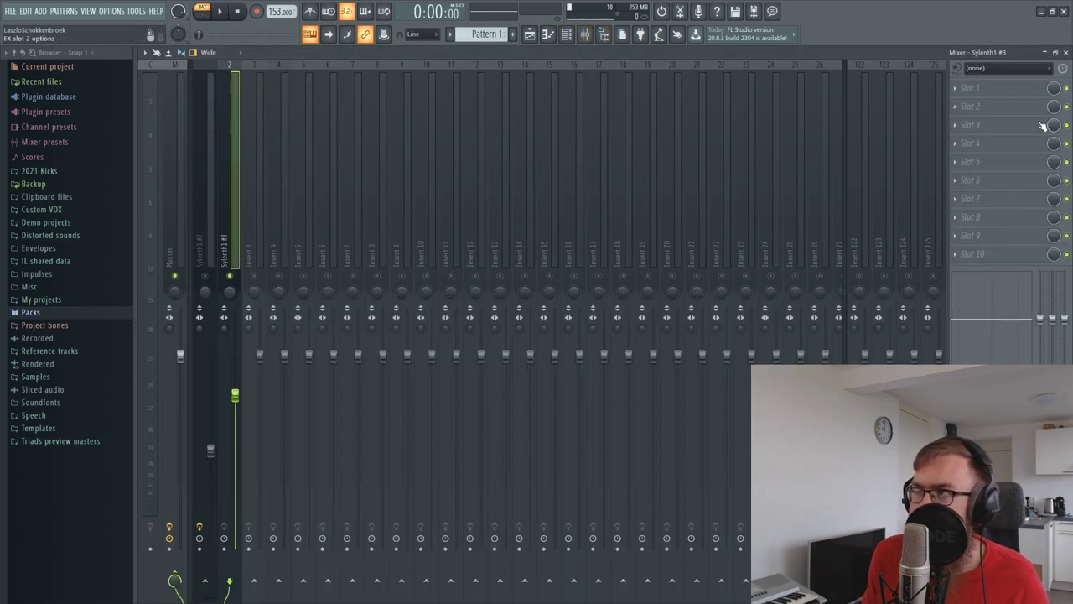
click(991, 95)
click(809, 315)
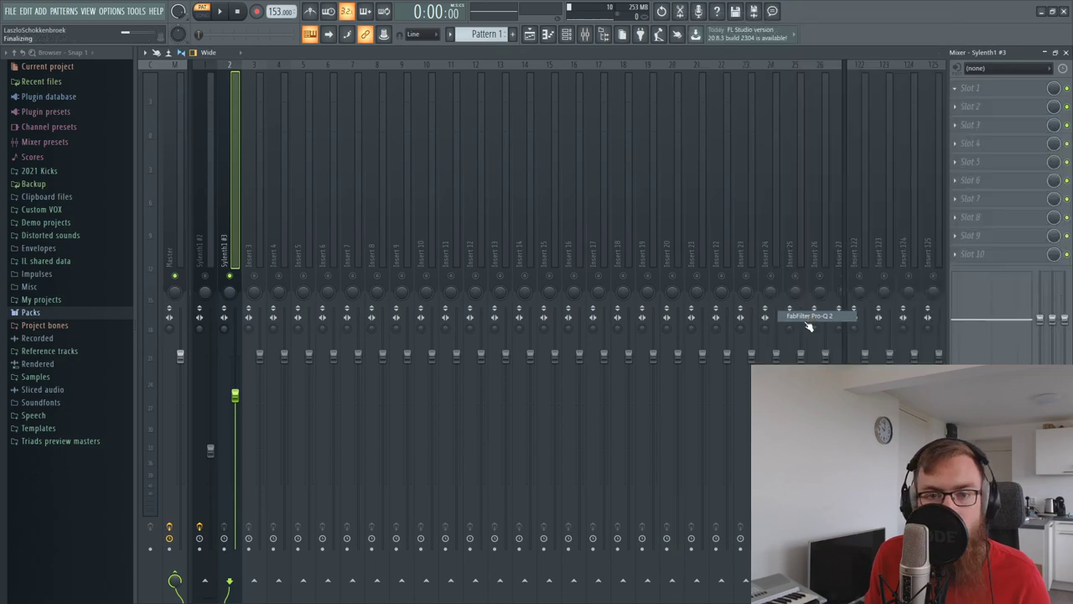
double_click(388, 335)
click(290, 425)
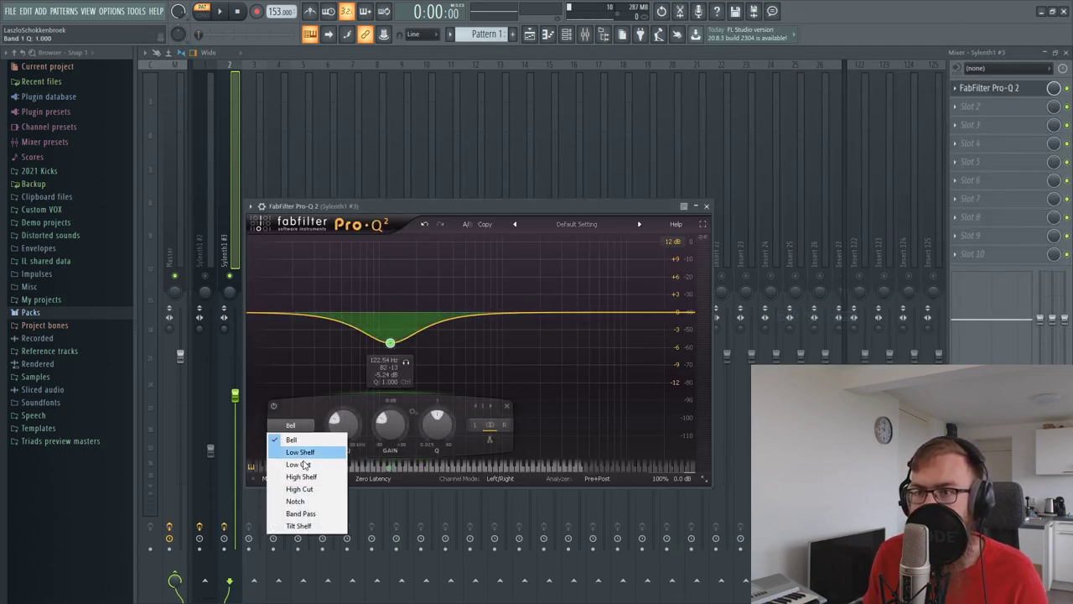
click(295, 467)
drag(385, 323, 407, 314)
key(space)
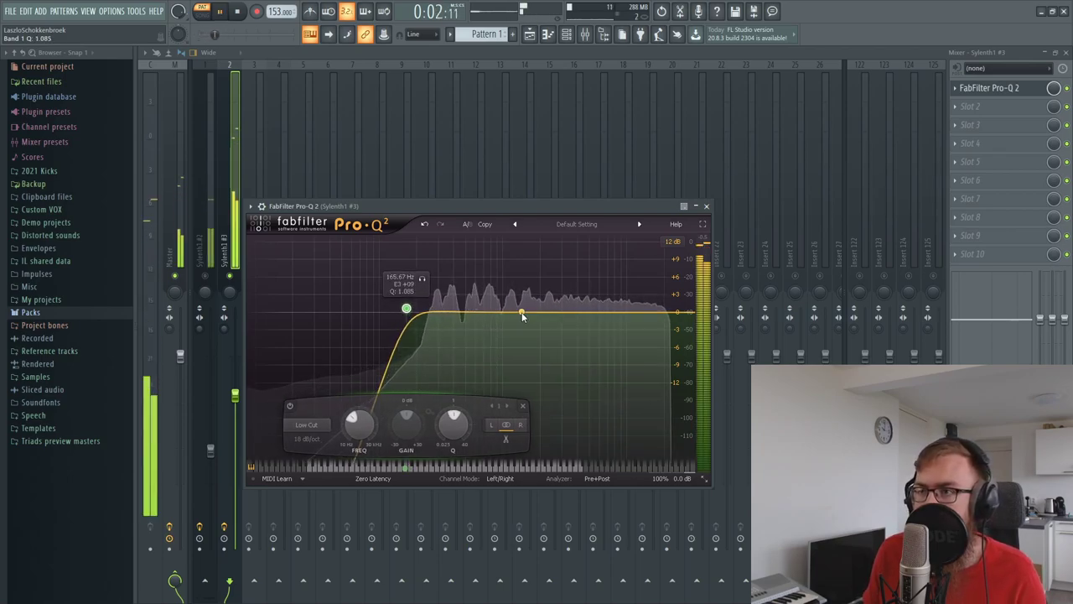
Step: Add an upper-mid bell band and a bell boost of about 1.6 dB near 9964 Hz, and close the equalizer
double_click(599, 308)
drag(599, 305, 561, 309)
scroll(561, 309, up, 4)
scroll(561, 310, up, 2)
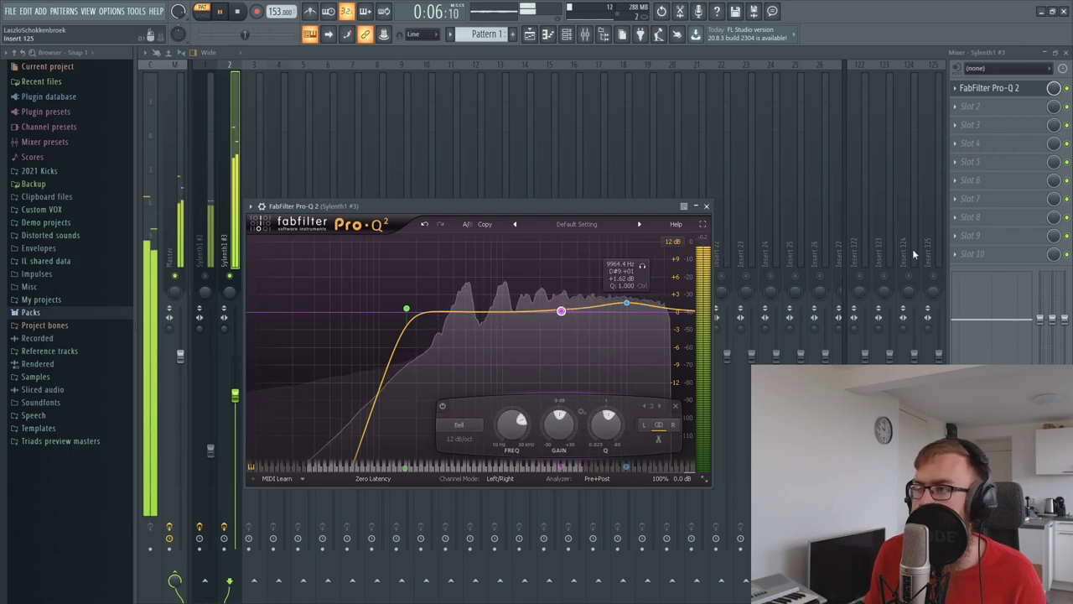
click(707, 206)
Step: Unmute the Sylenth1 #2 mixer track, raise its fader, and bring Sylenth1 #3's level down to about 47%
click(206, 276)
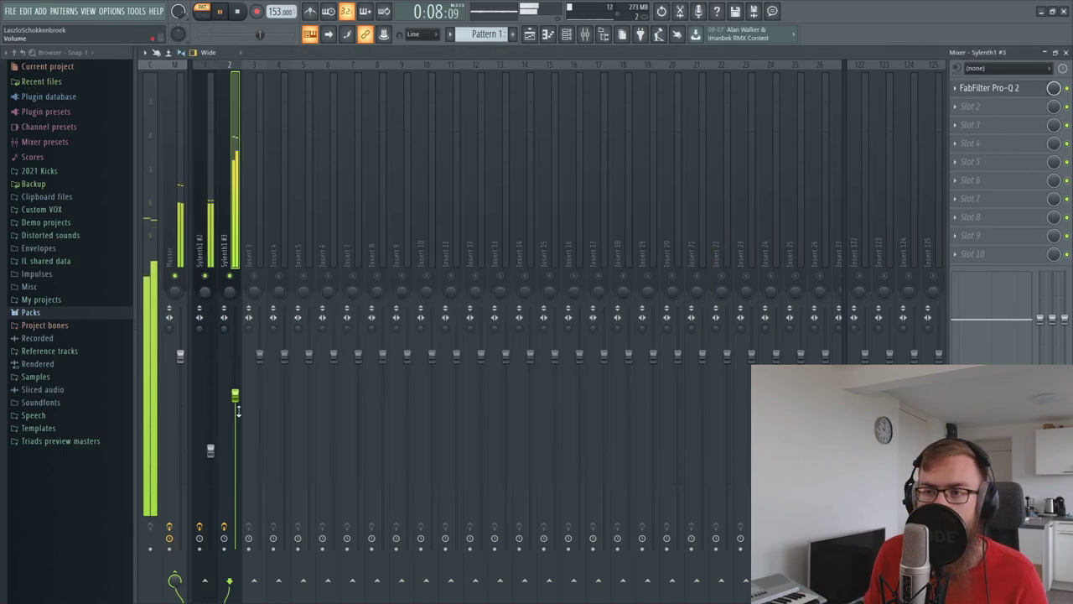
key(space)
drag(234, 396, 234, 549)
drag(211, 450, 213, 392)
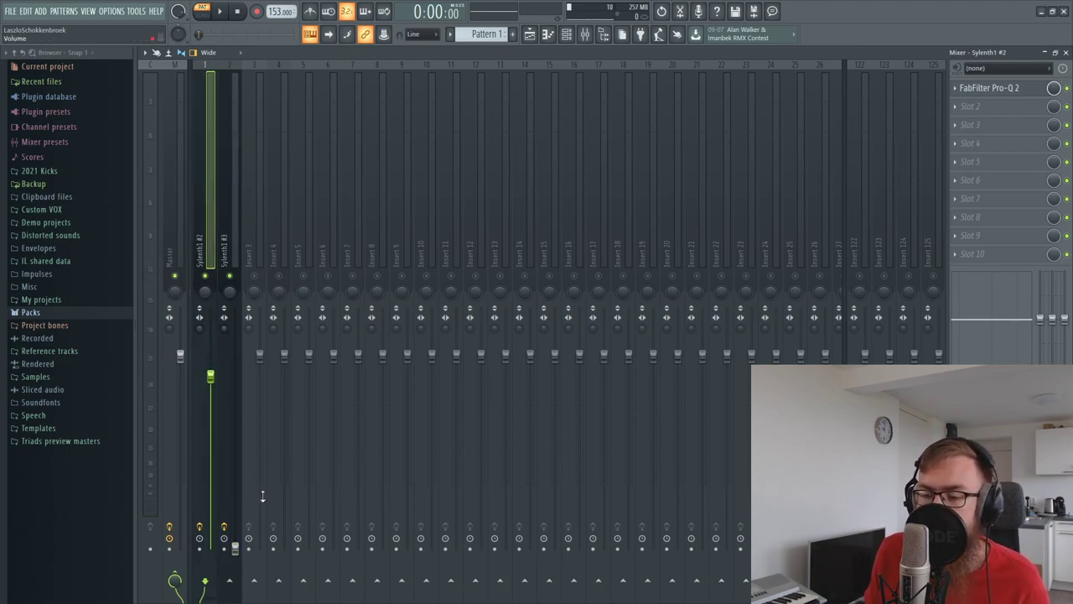
drag(234, 549, 235, 459)
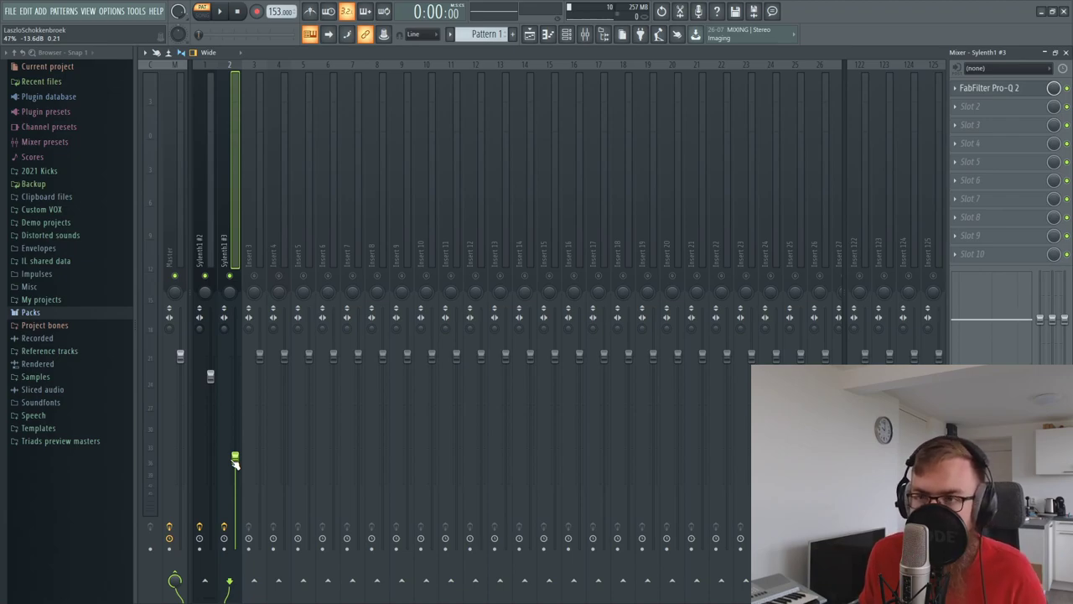
Step: Balance the Sylenth1 #2 and Sylenth1 #3 fader levels by ear during playback, raising both
key(space)
drag(235, 464, 235, 428)
drag(212, 380, 214, 372)
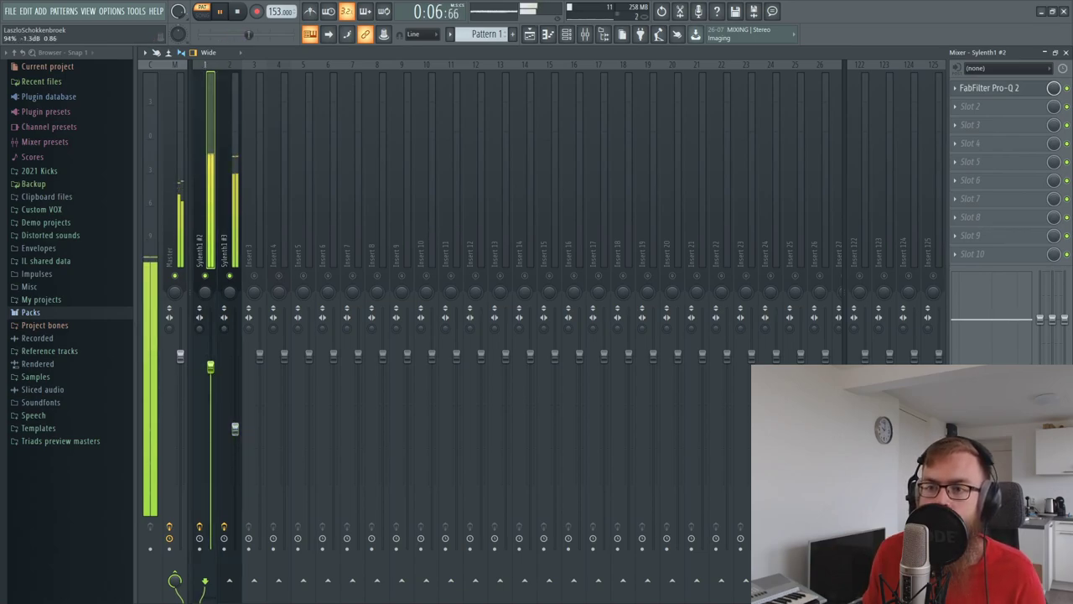
click(235, 427)
drag(235, 427, 236, 419)
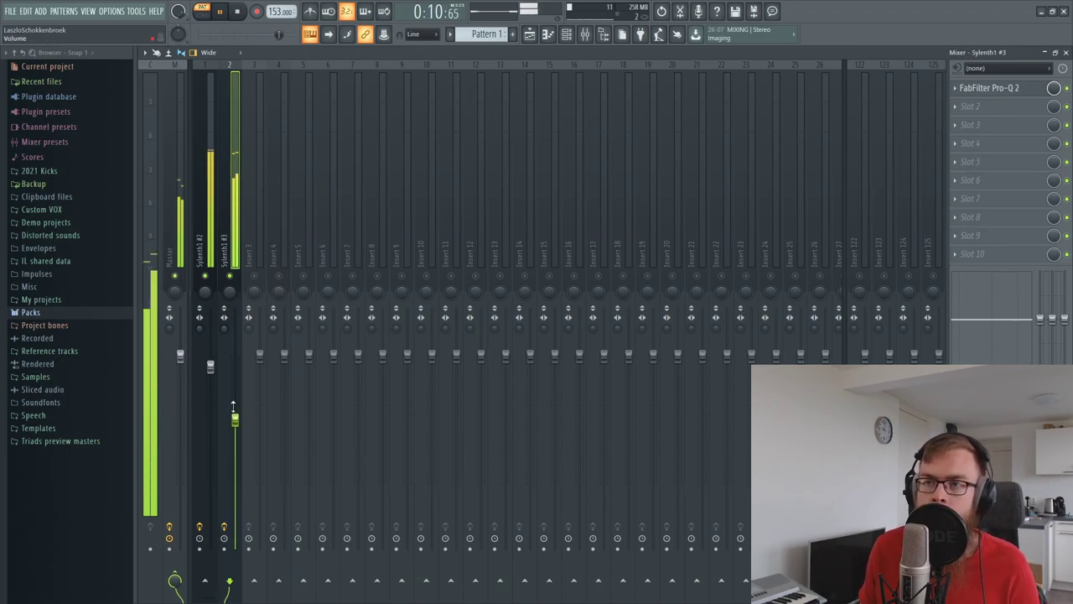
click(211, 365)
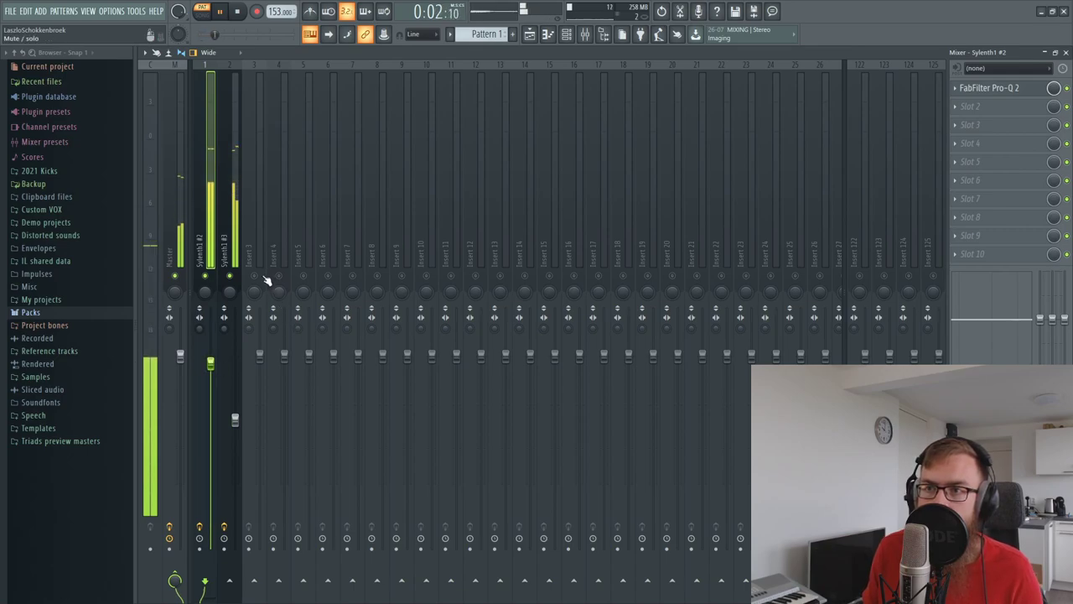
click(235, 418)
Step: Stop playback, add another Sylenth1 channel and initialize its preset
click(567, 40)
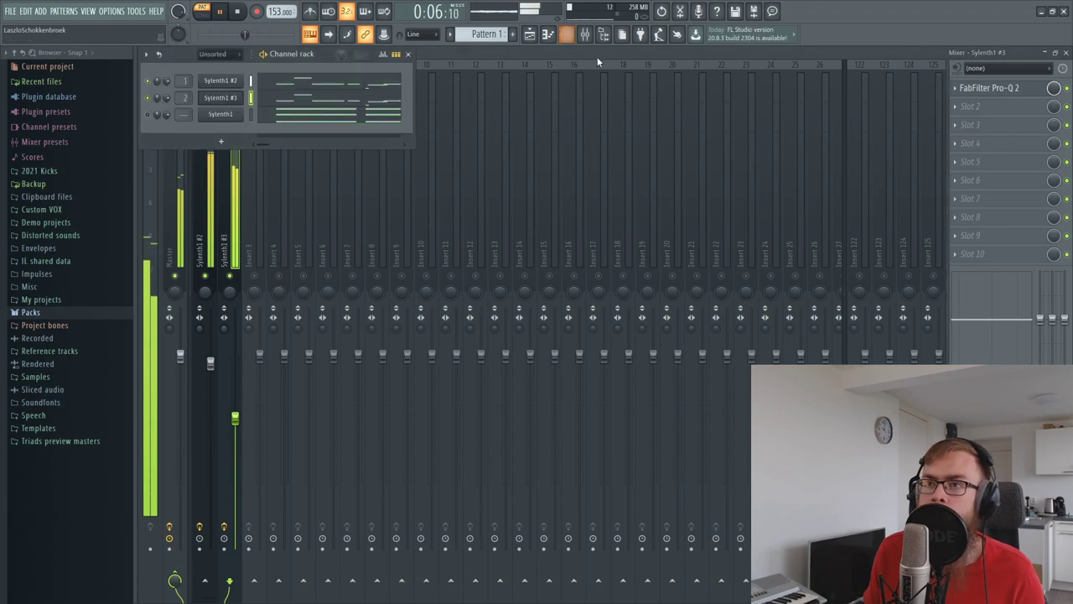
key(space)
click(41, 11)
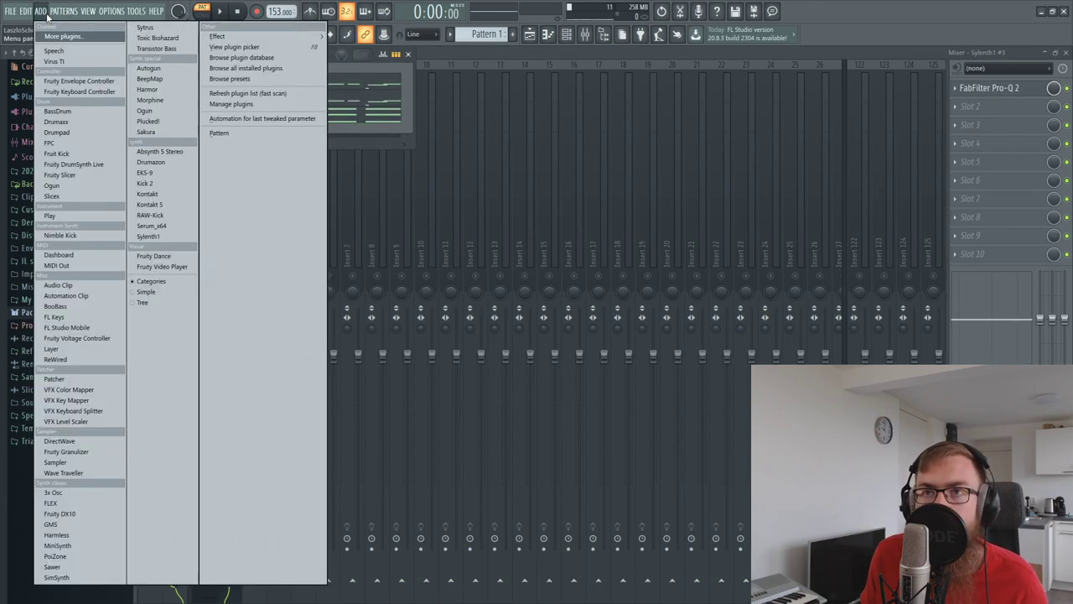
click(156, 233)
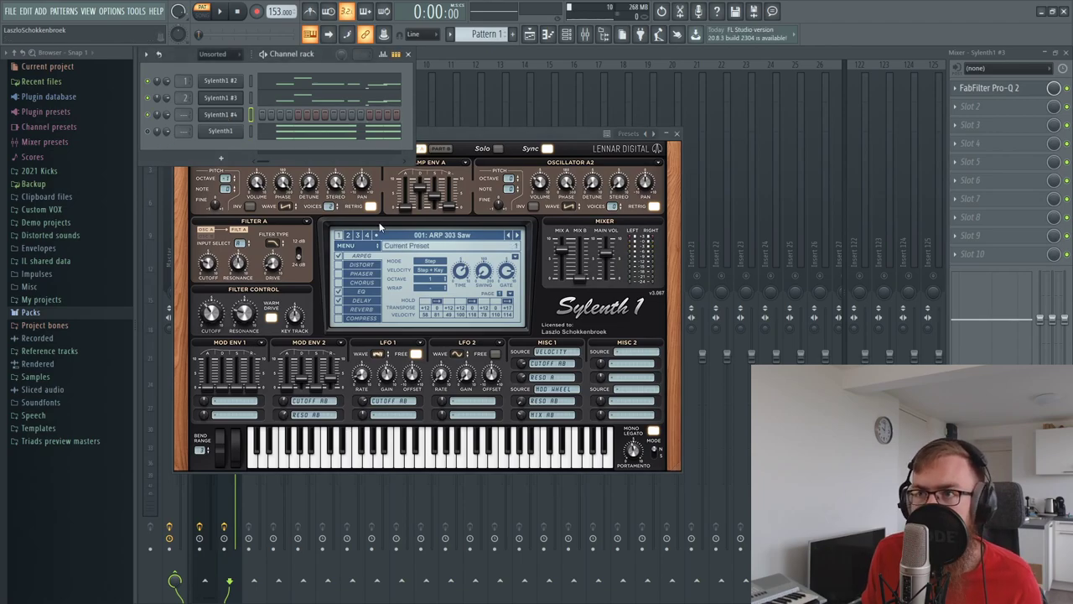
click(356, 250)
mouse_move(361, 256)
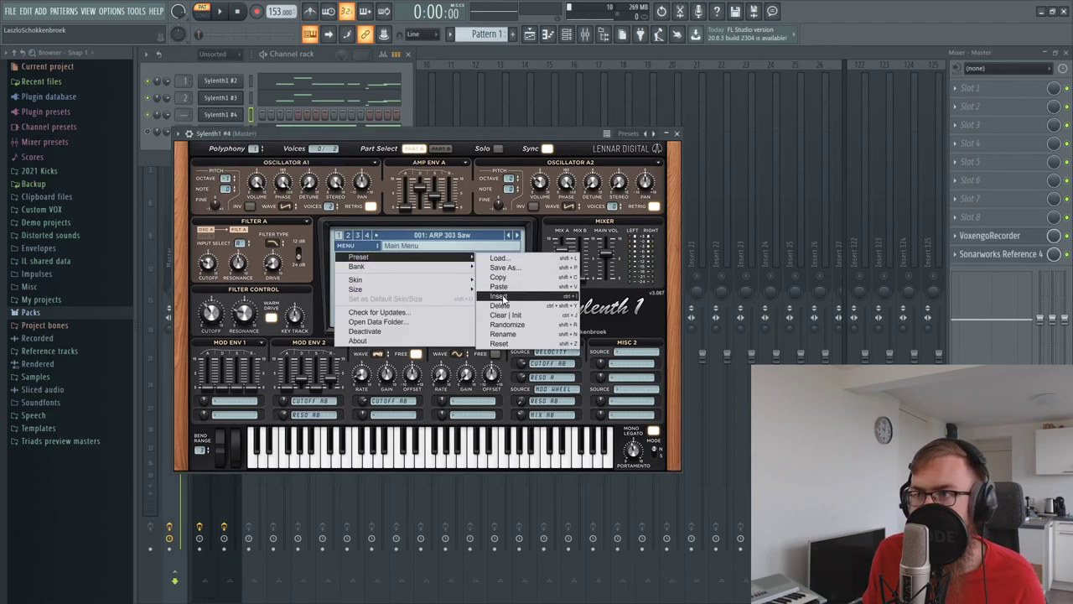
click(502, 298)
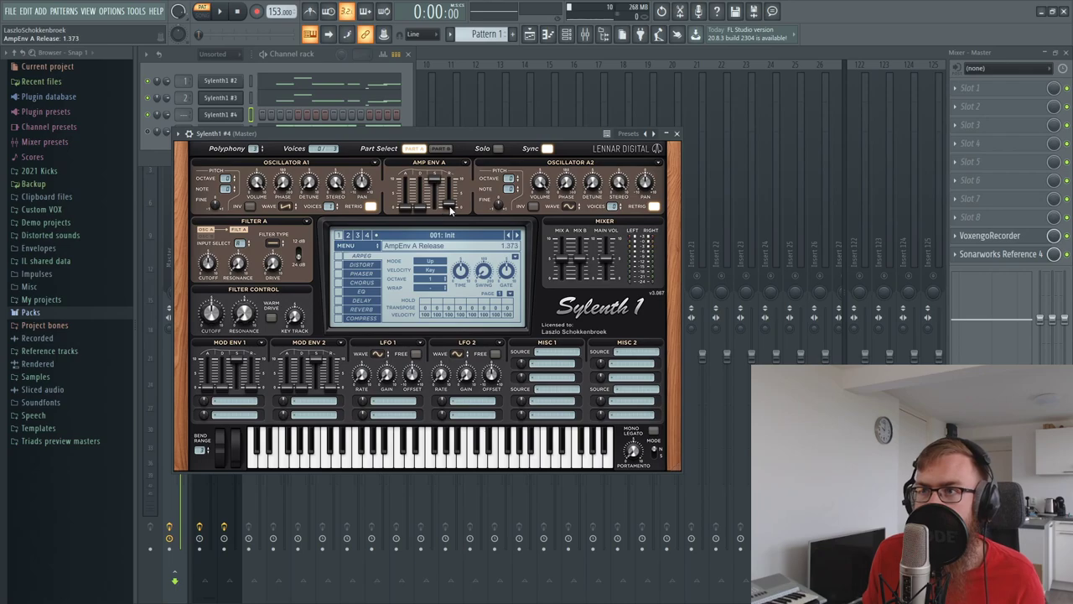
Step: Set Sylenth1 #4's amp envelope release to 1.373 in part A and 0.873 in part B, and return to part A
click(440, 149)
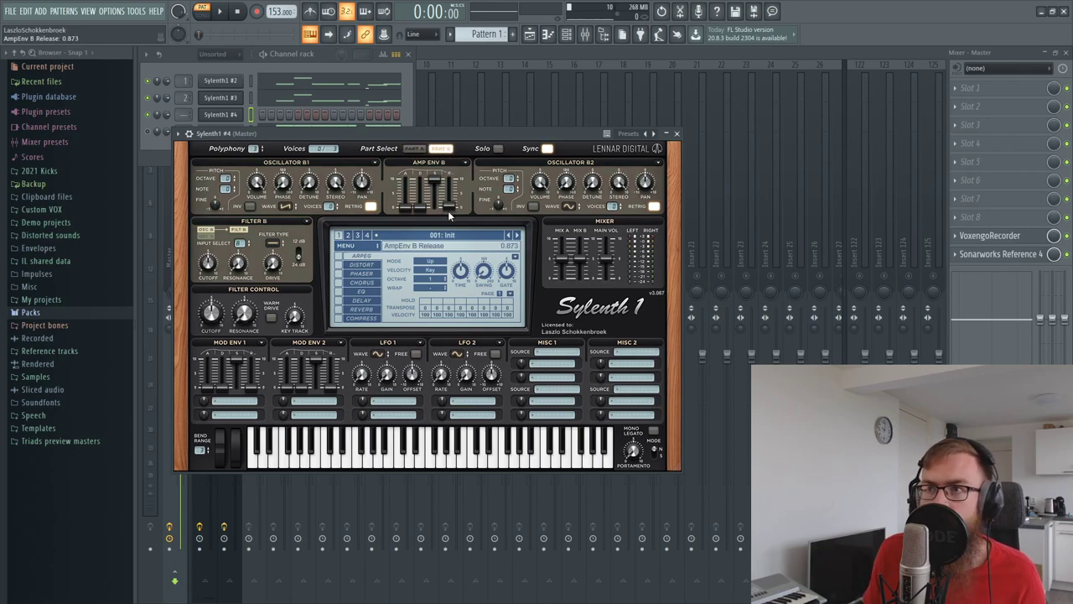
click(414, 149)
drag(414, 133, 510, 158)
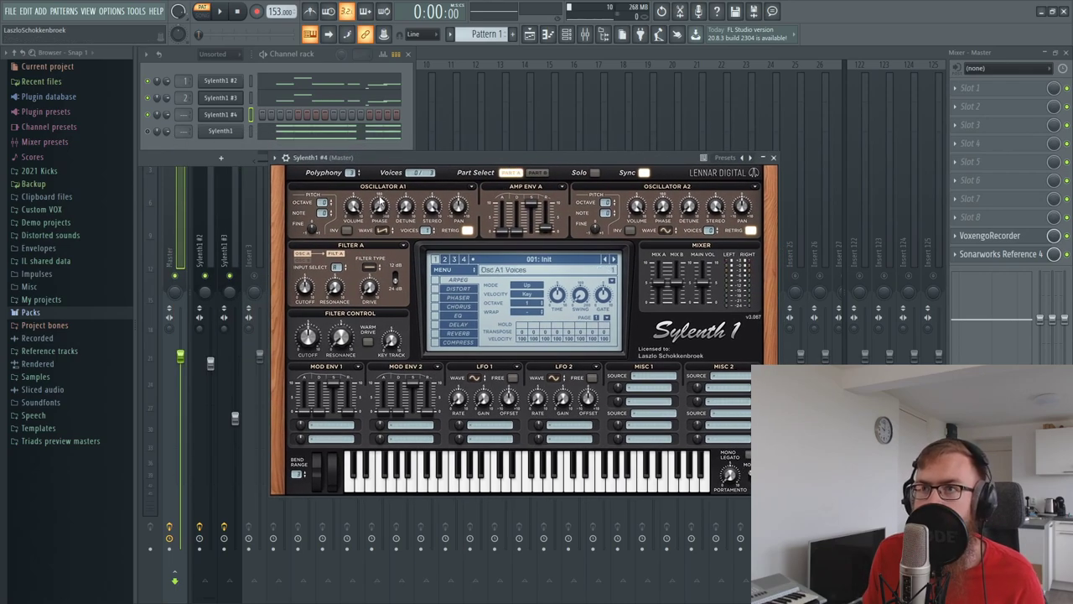
Step: Copy the melody from Sylenth1 #3 into Sylenth1 #4 and solo the new channel
right_click(215, 97)
click(373, 109)
right_click(236, 116)
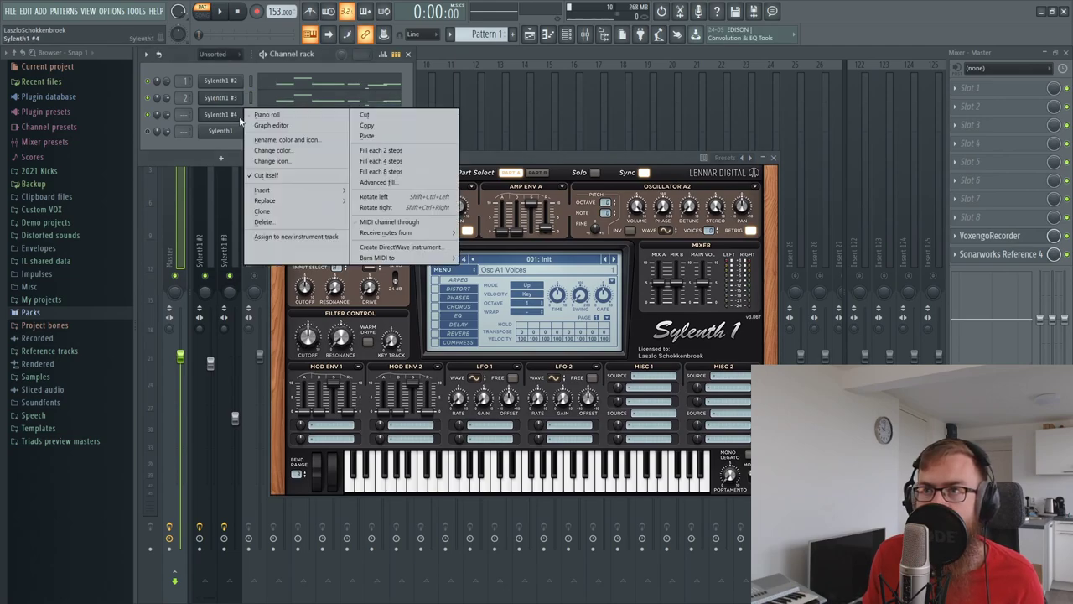
click(366, 135)
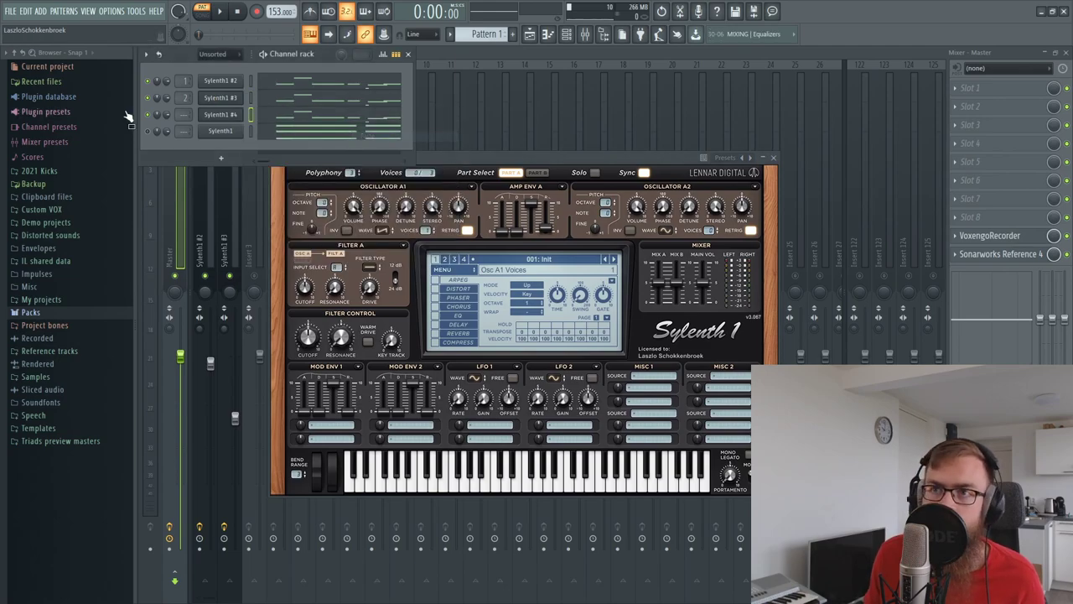
Step: Turn on mono legato for Sylenth1 #4 with a portamento time of about 19.9 ms
click(746, 455)
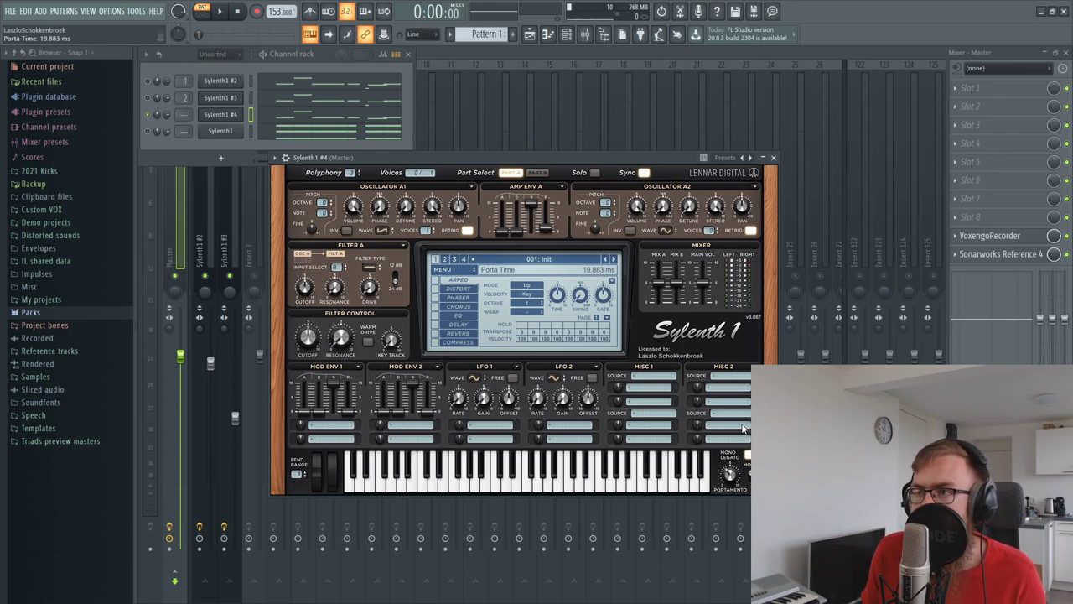
drag(742, 427, 723, 419)
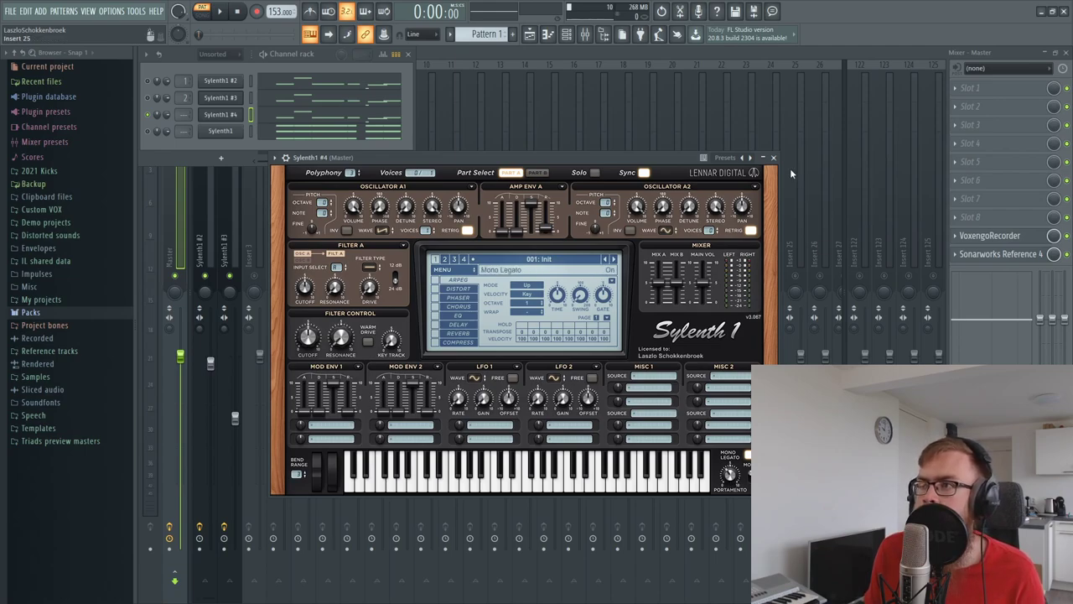
drag(413, 158, 407, 175)
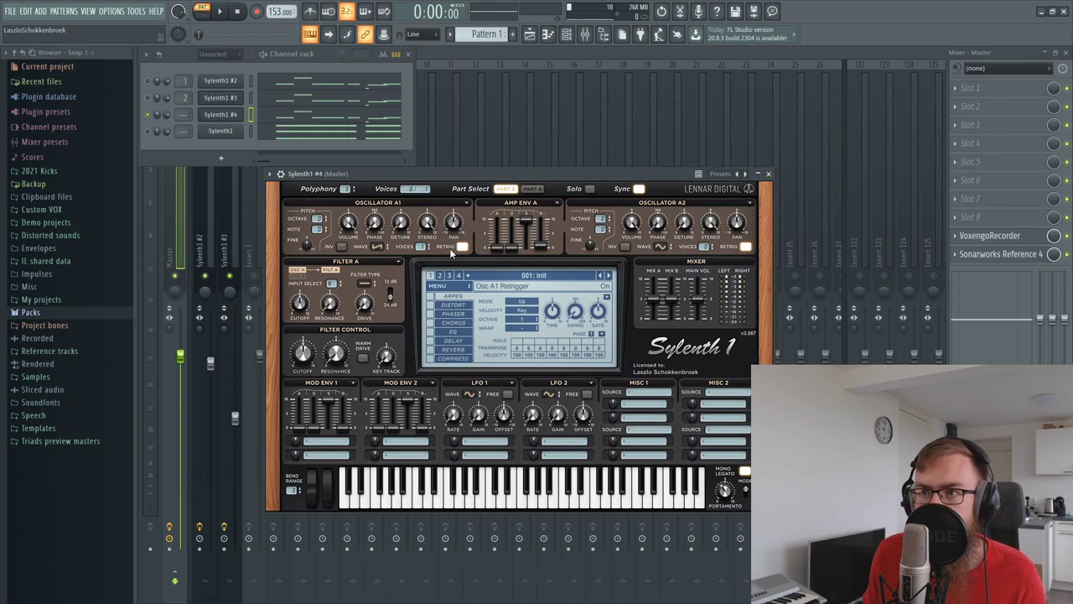
Step: In part A of Sylenth1 #4, turn off oscillator A1's retrigger, give it 8 voices and set its detune to 3.8 during playback
click(461, 247)
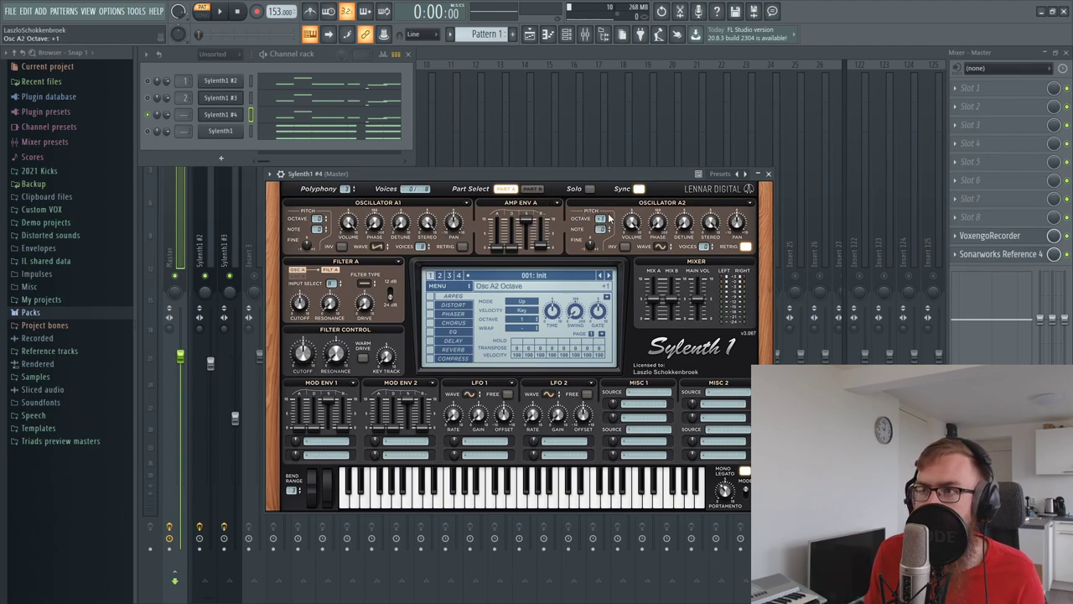
click(539, 189)
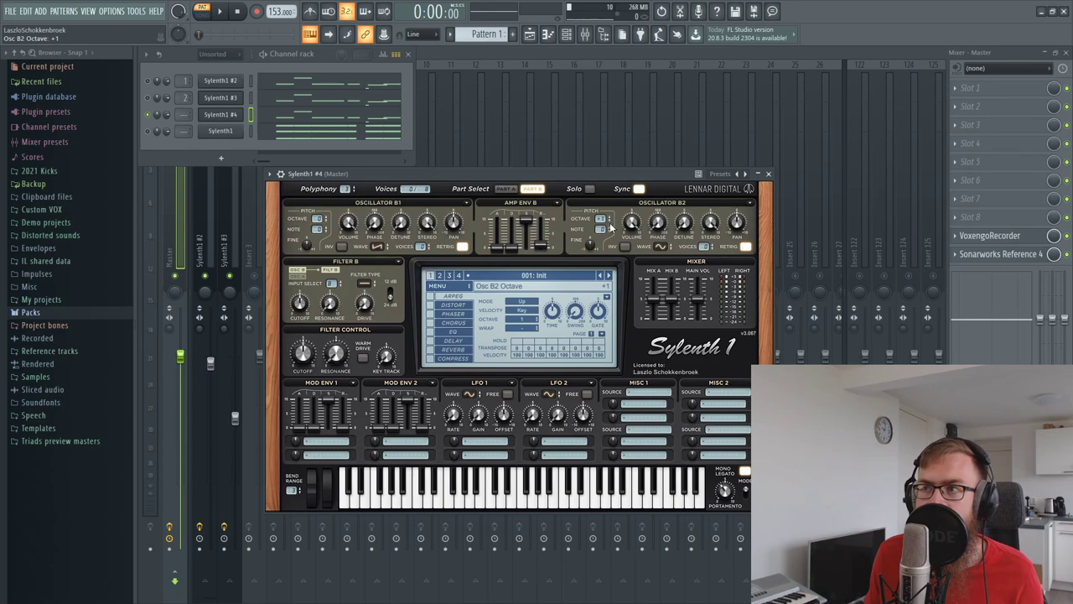
click(506, 189)
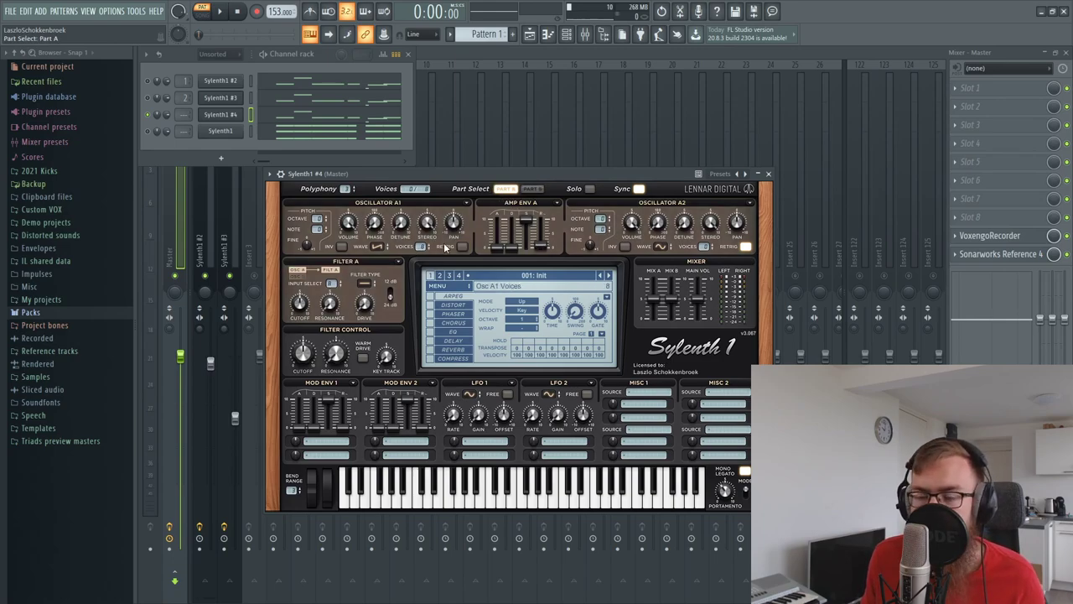
key(space)
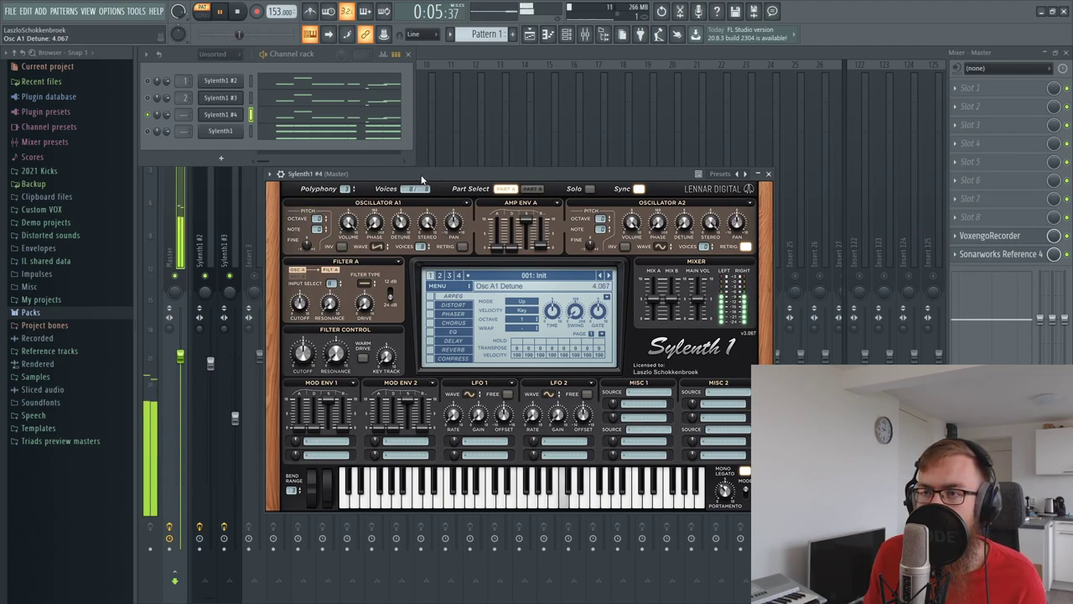
key(space)
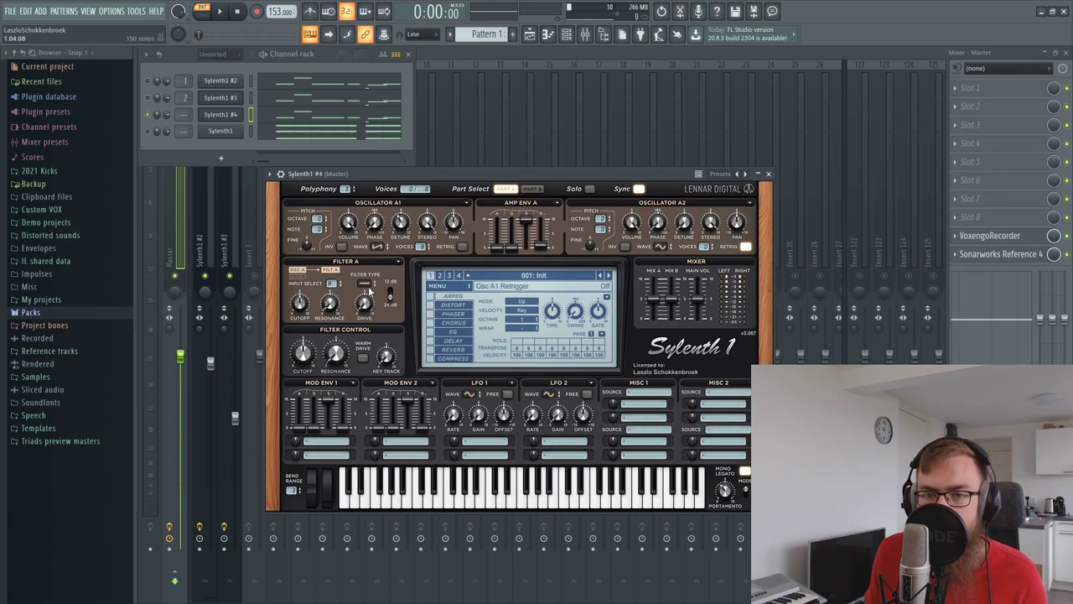
key(space)
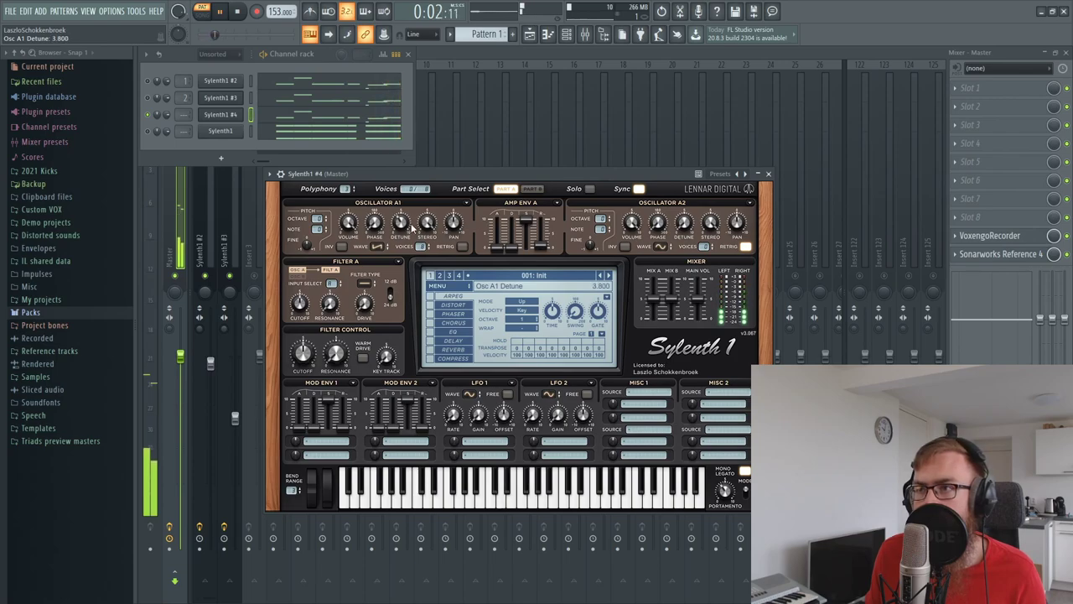
Step: Set oscillator A2 to a saw wave with 8 voices, retrigger off, octave +1 and a detune of about 6.27
click(660, 246)
click(665, 265)
drag(702, 248, 743, 175)
click(745, 248)
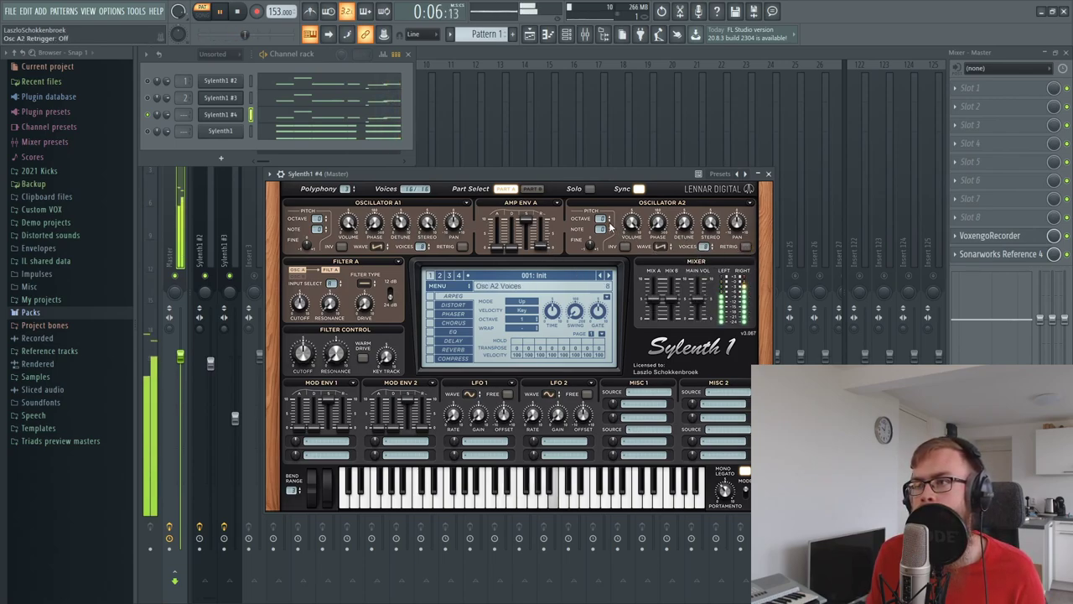
drag(601, 221, 600, 210)
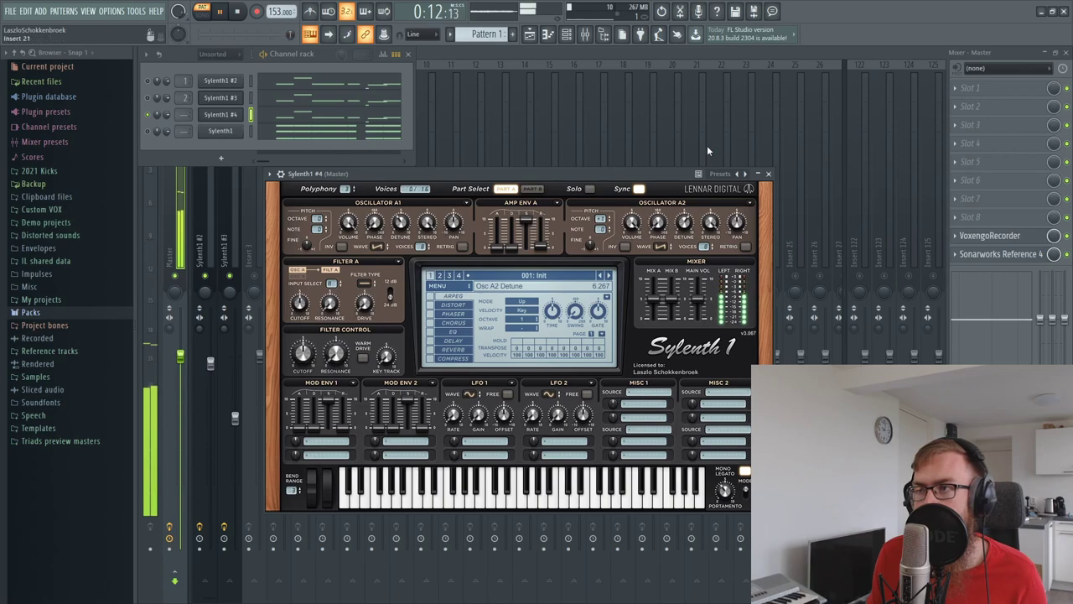
key(space)
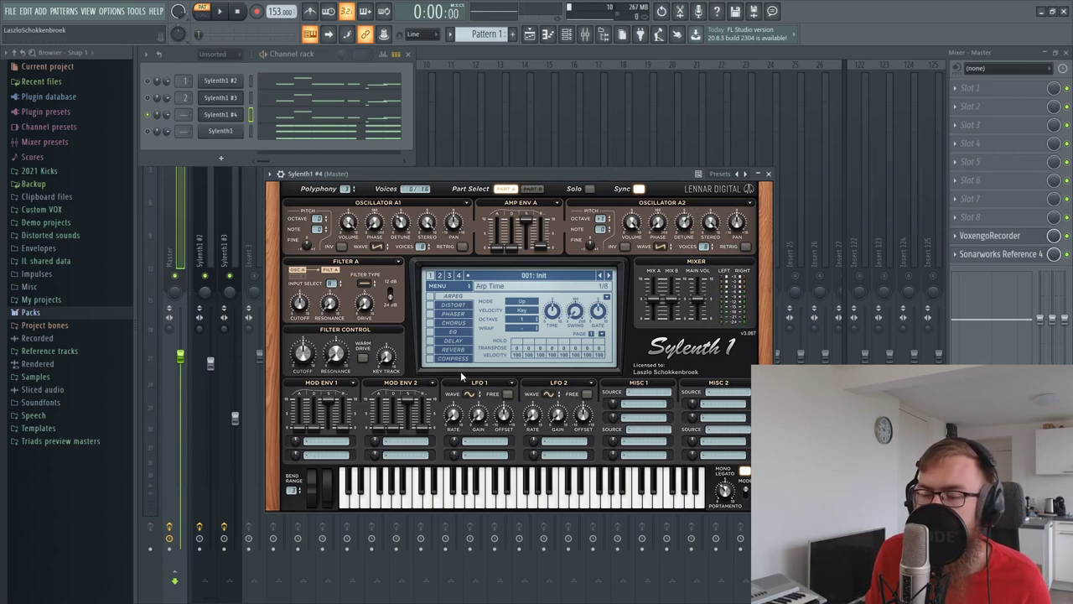
Step: Set filter A of Sylenth1 #4 to lowpass
click(532, 189)
click(507, 190)
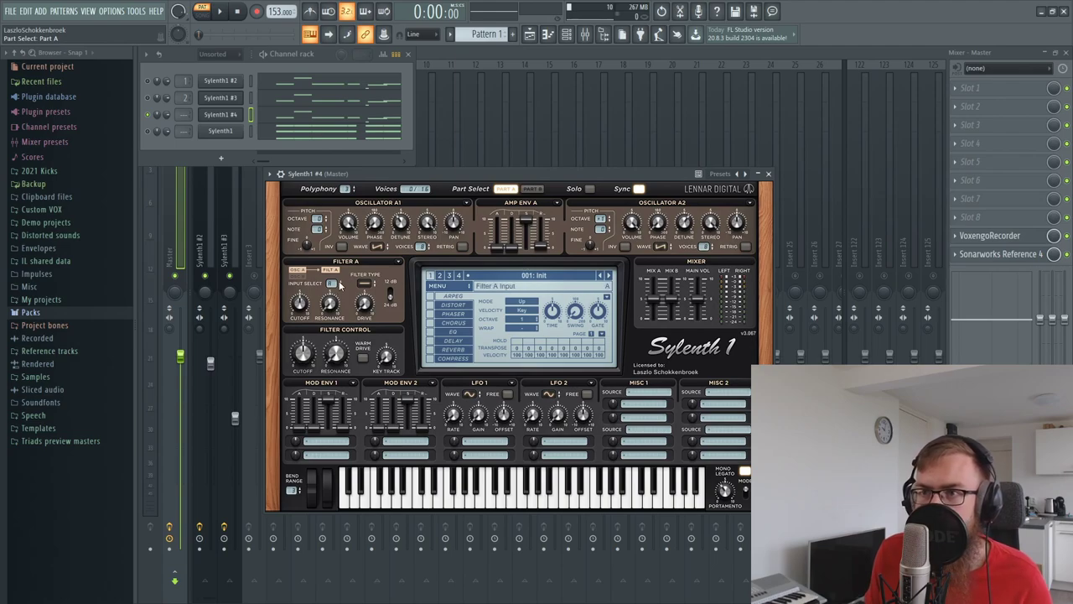
click(365, 285)
click(376, 303)
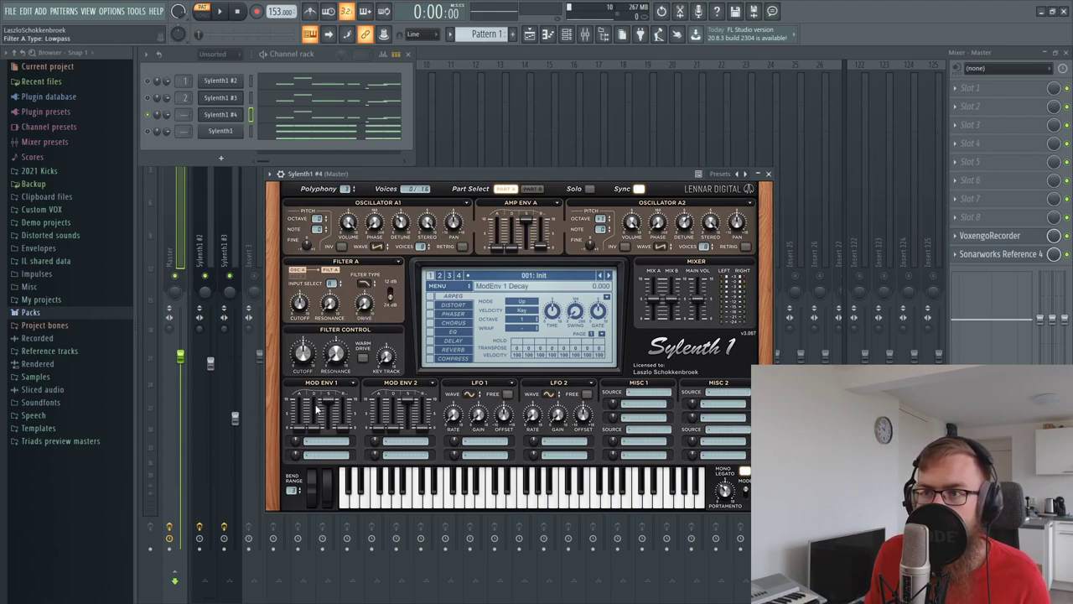
Step: In part B, give oscillator B1 8 voices, turn off its retrigger and set its detune to about 5.63 during playback
click(533, 190)
key(space)
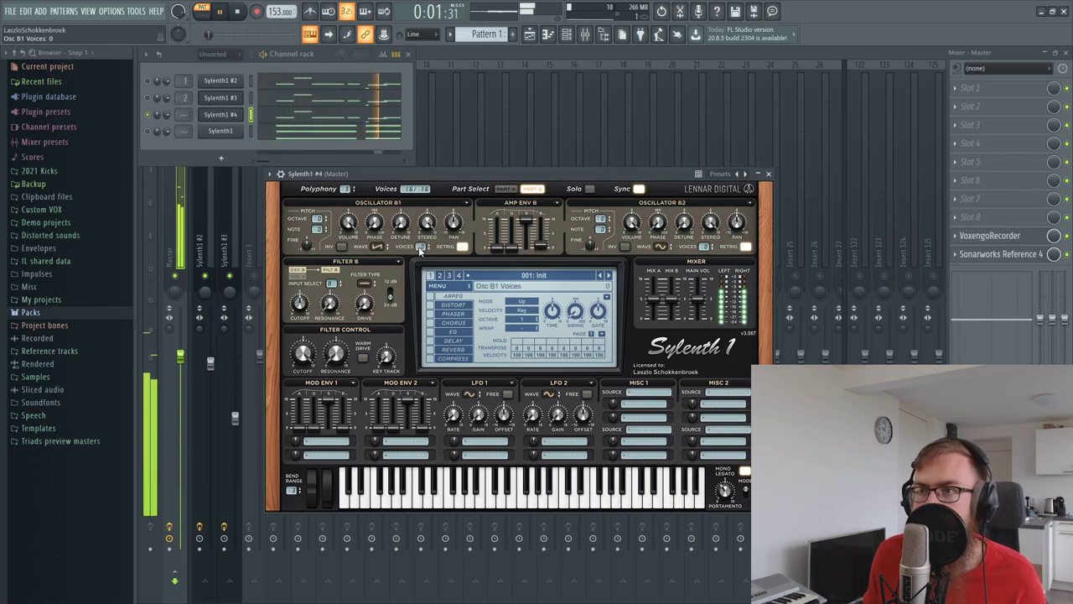
drag(404, 232, 423, 151)
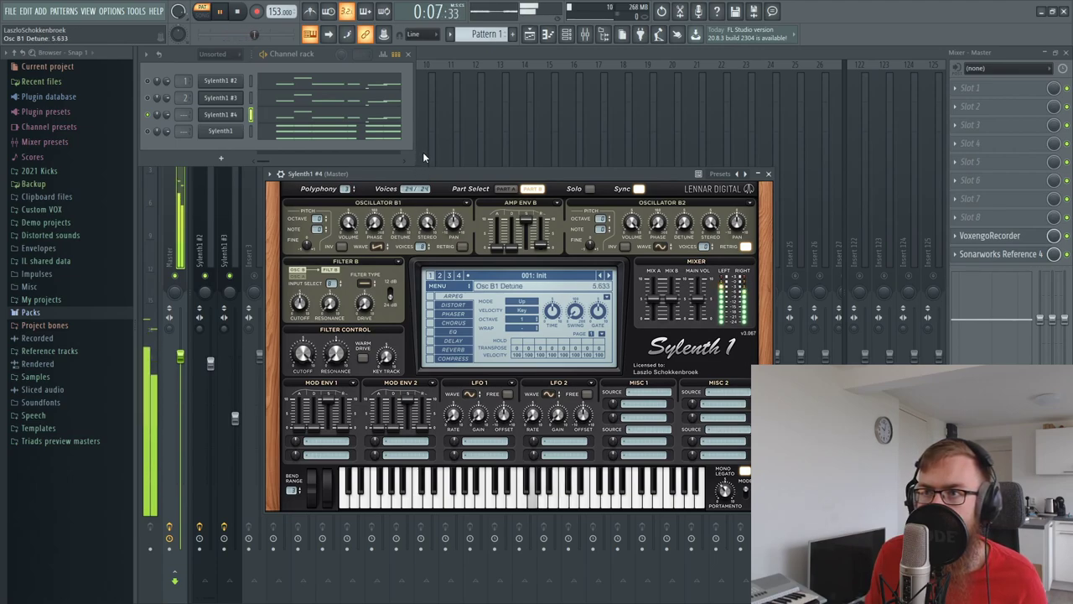
key(space)
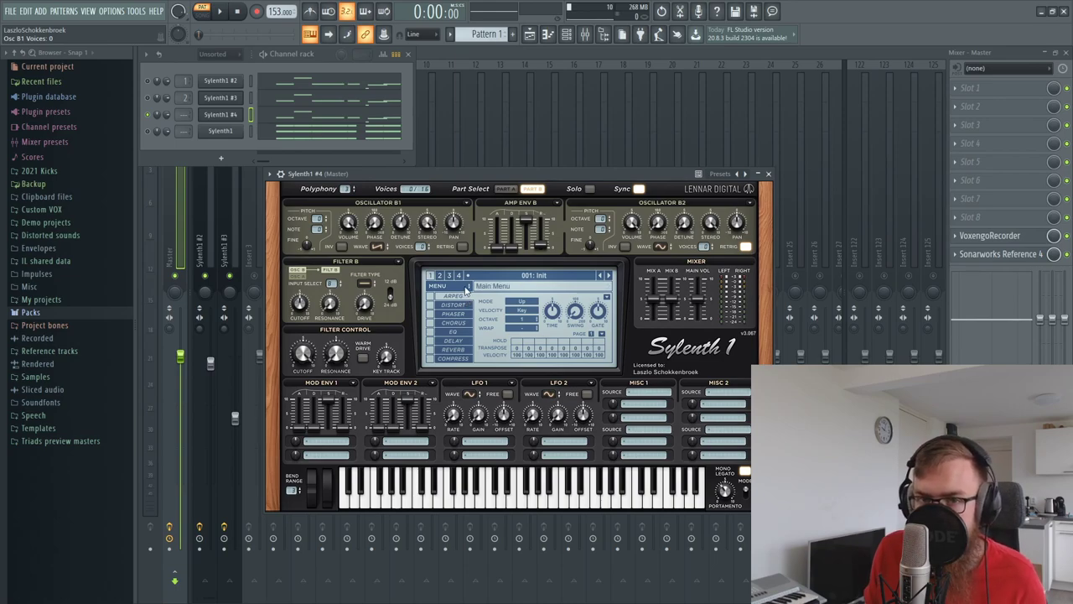
Step: Audition the melody without and with oscillator B1's voices to compare the sound
key(space)
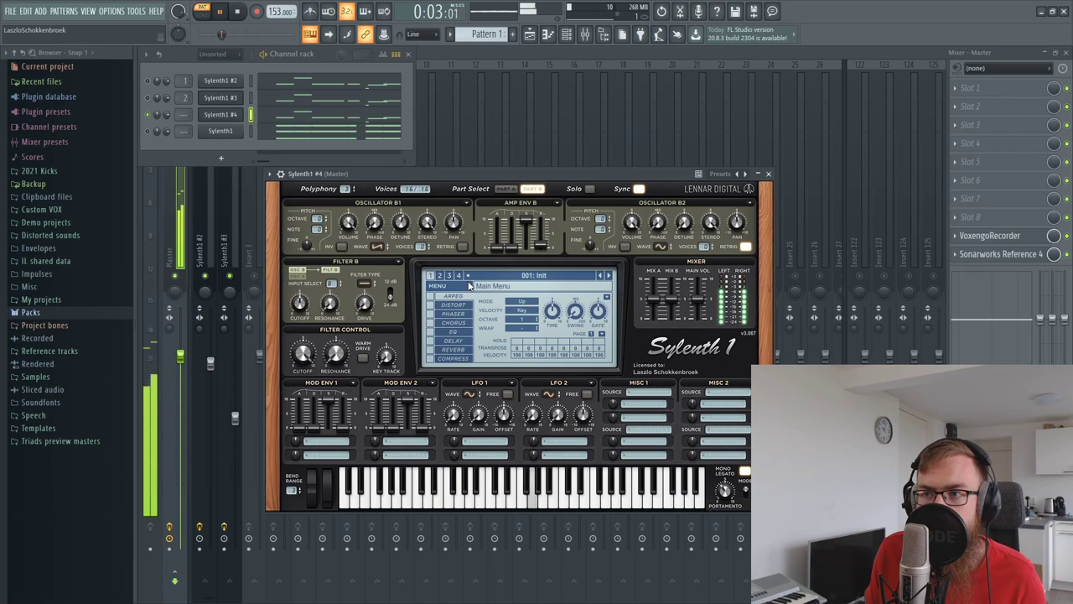
key(space)
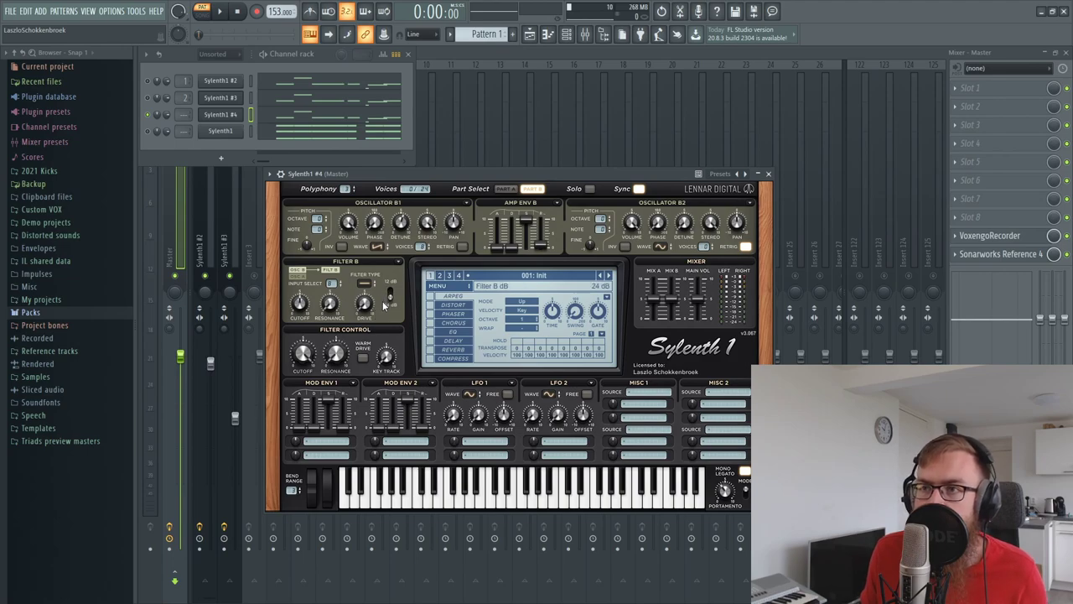
key(space)
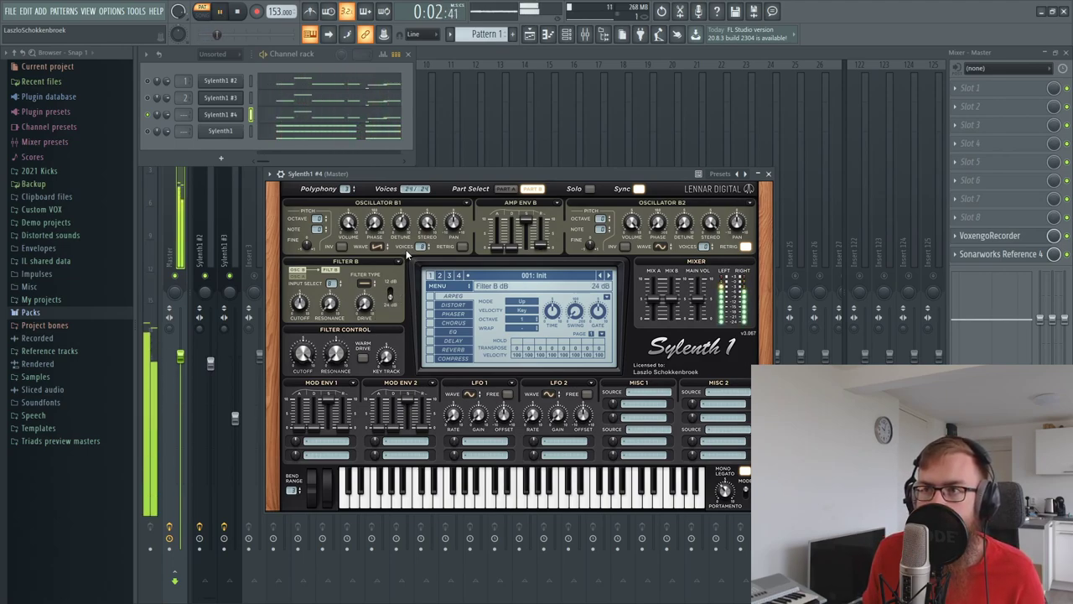
key(space)
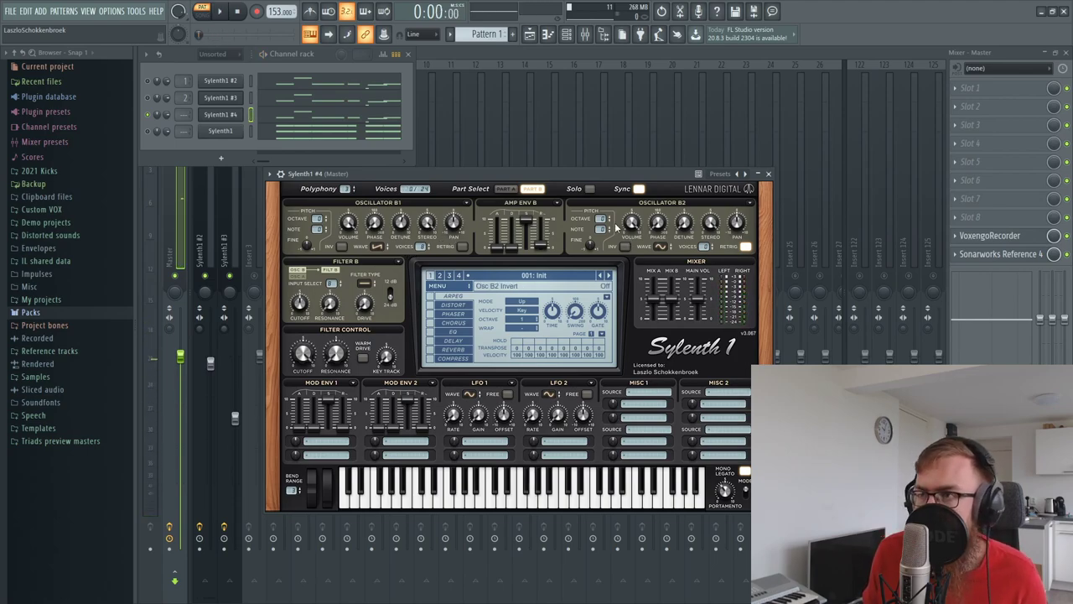
Step: Set oscillator B2 to a saw wave with 8 voices, retrigger off and octave +1, adjust its detune and audition the result
click(680, 248)
click(686, 268)
click(746, 246)
drag(692, 221, 708, 151)
key(space)
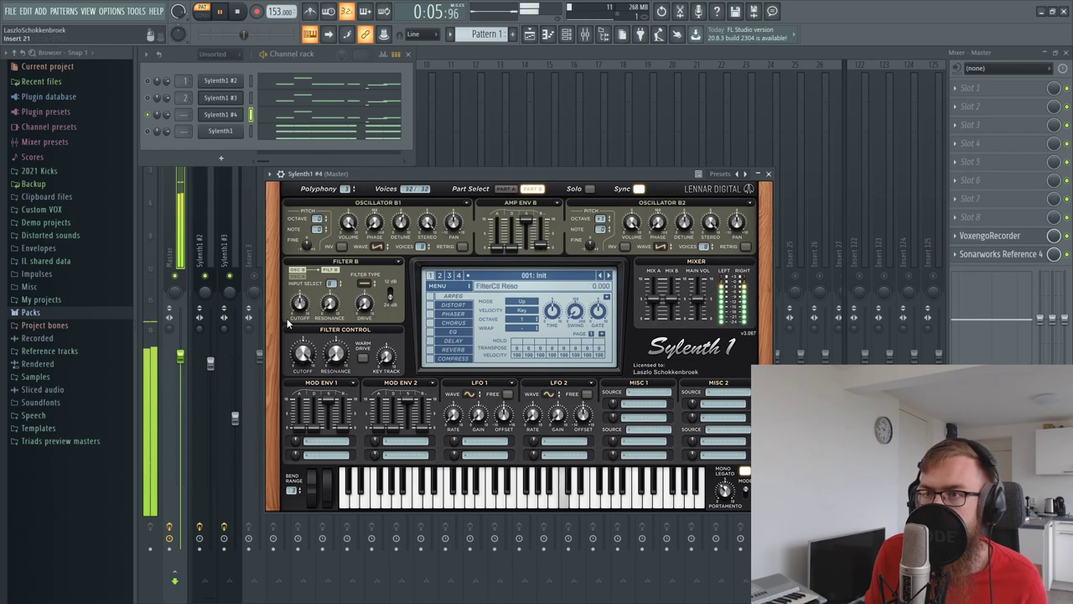
key(space)
Step: Set filter B to a 12 dB lowpass and tune the filters, with filter A's drive at 0.367 and the shared cutoff around 4.1
click(364, 283)
click(375, 304)
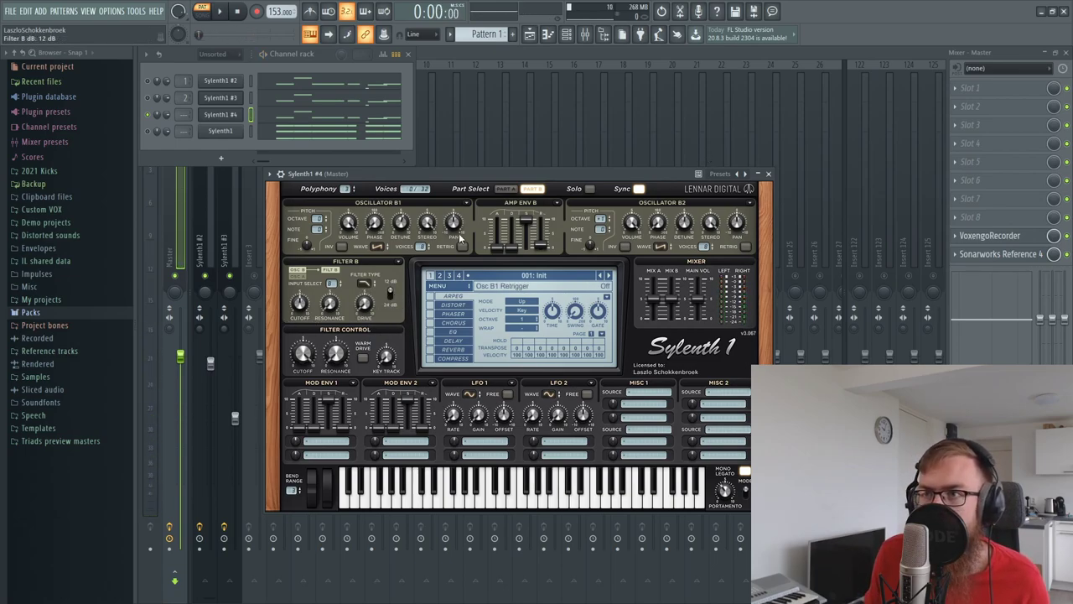
click(506, 188)
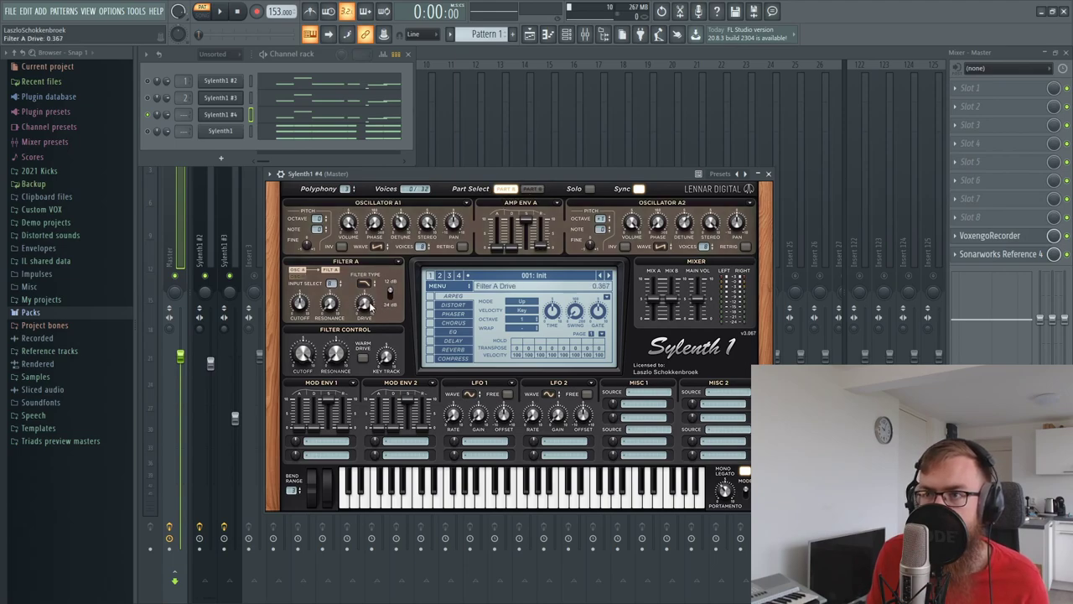
click(532, 188)
key(space)
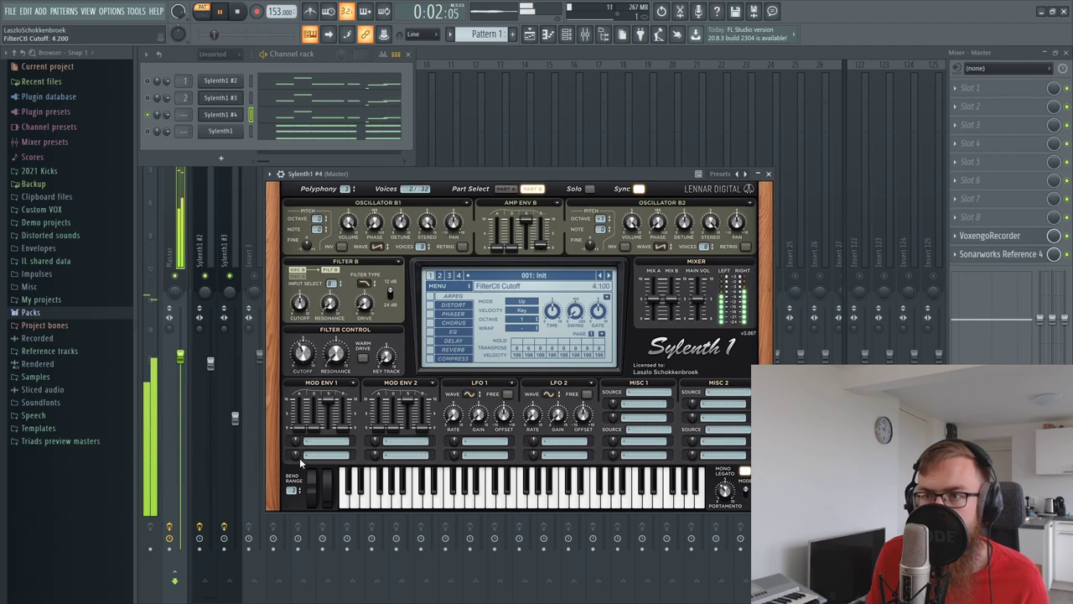
key(space)
Step: Route Mod Env 1 of Sylenth1 #4 to Pitch A and B and reshape its envelope
click(335, 441)
click(321, 512)
drag(330, 405, 341, 497)
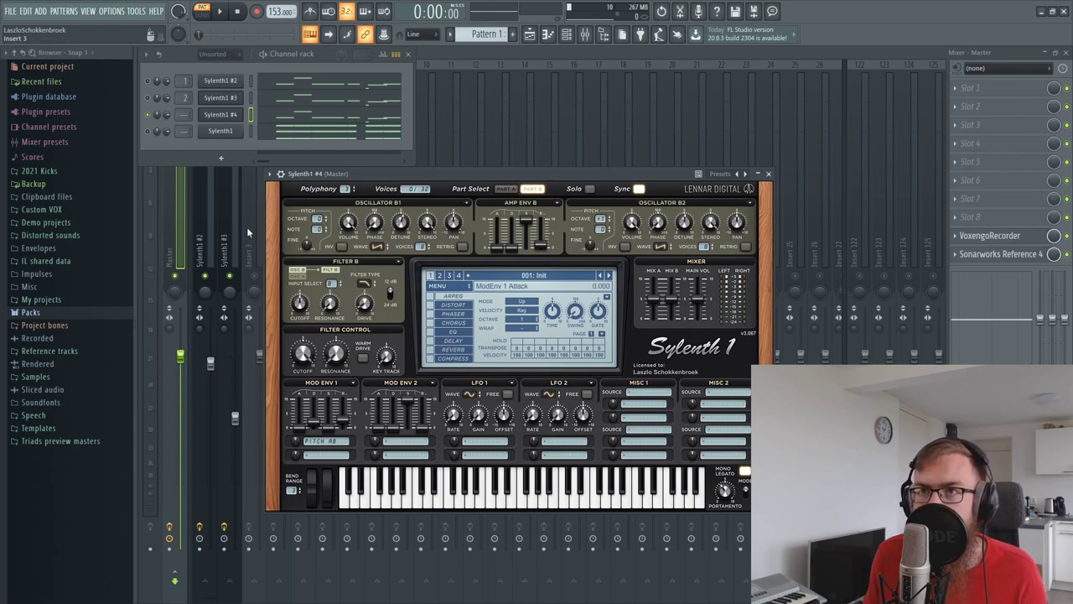
Step: Check Mod Env 1's pitch amount in Sylenth1 #2 and set the matching amount in Sylenth1 #4 to -0.467
click(221, 82)
drag(342, 436, 352, 411)
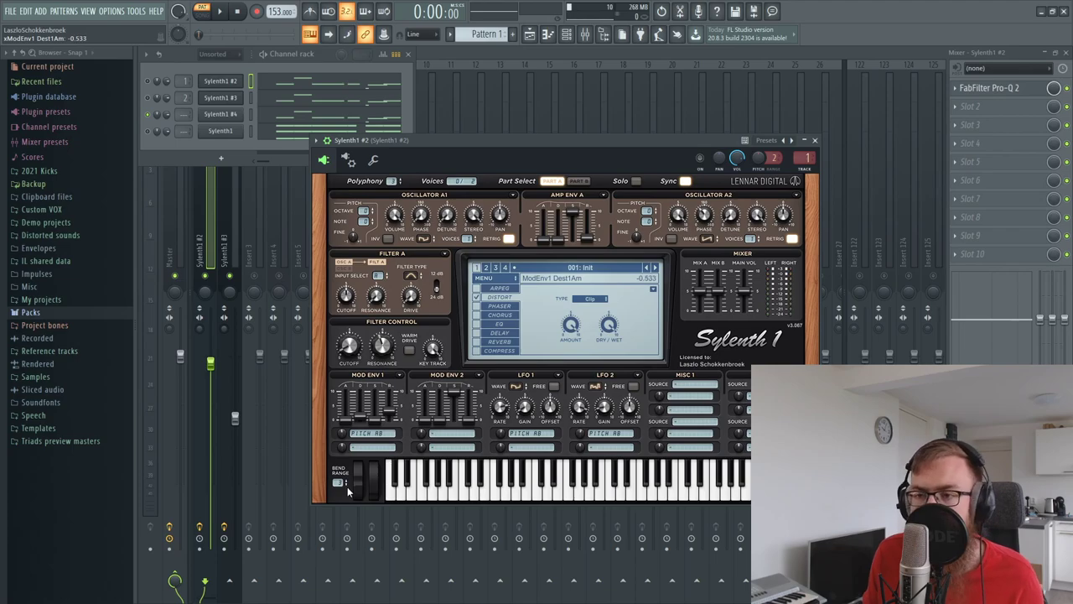
click(217, 118)
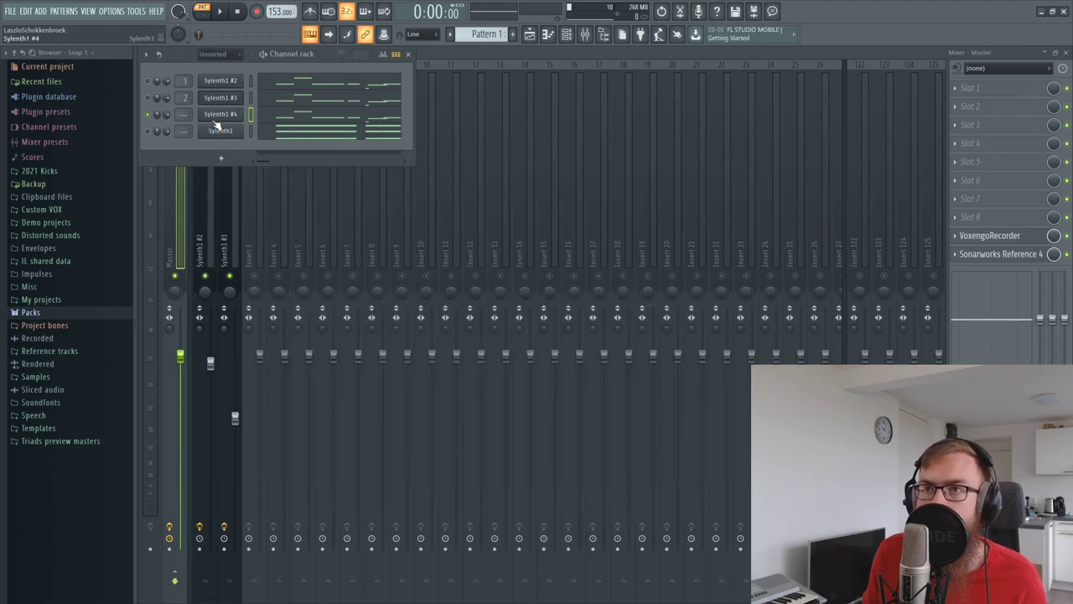
click(217, 122)
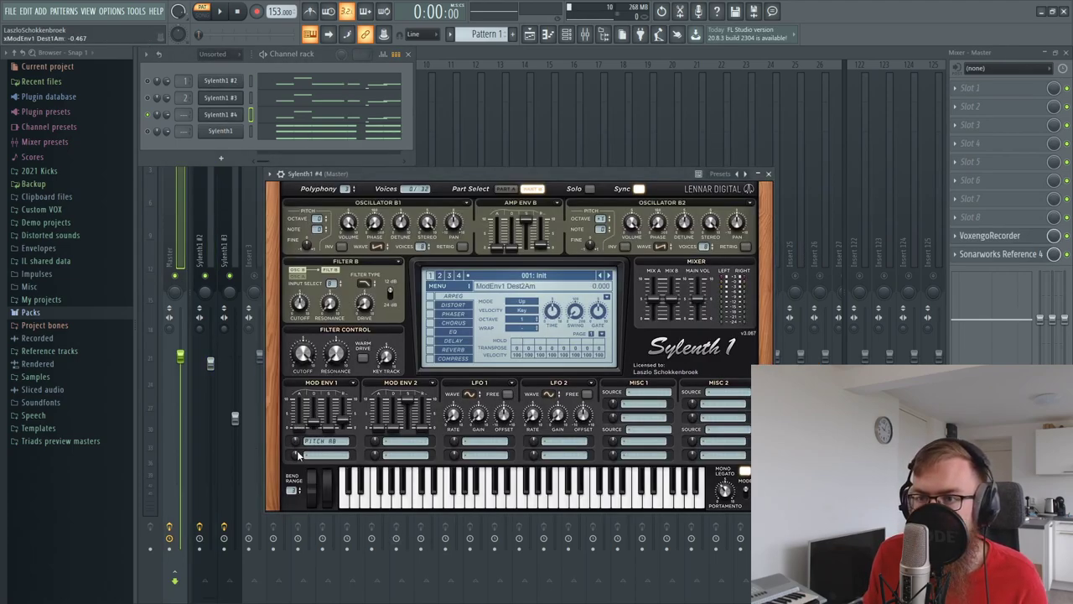
Step: Fine-tune Mod Env 1 during playback, with the decay at 2.136 and the release at about 2.5
key(space)
drag(313, 422, 313, 424)
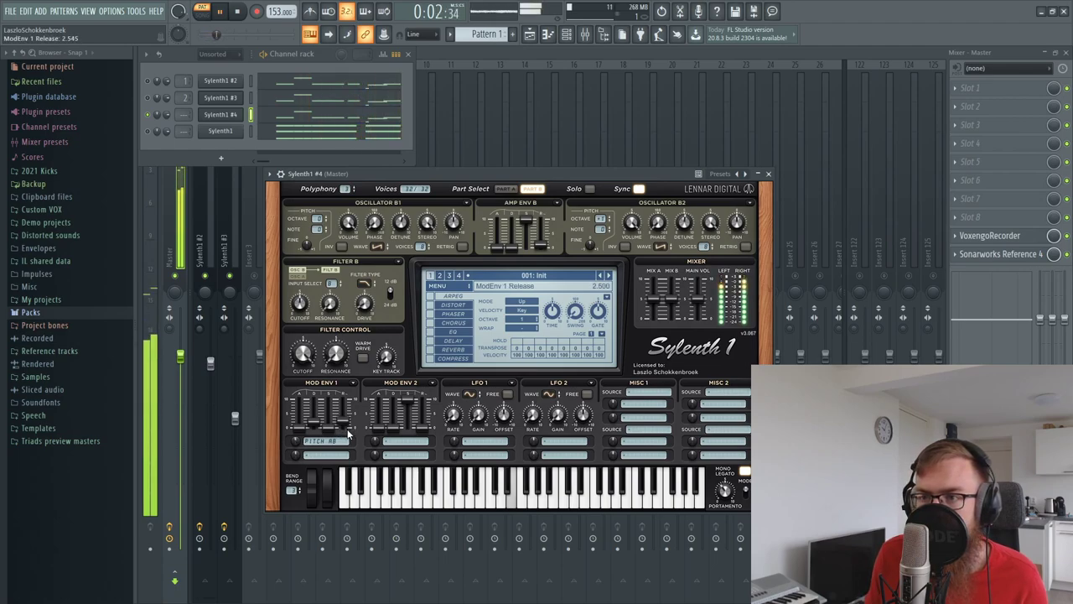
key(space)
Step: Route LFO 1 to Pitch A and B with an amount of 0.933 and adjust its rate and gain during playback
click(493, 450)
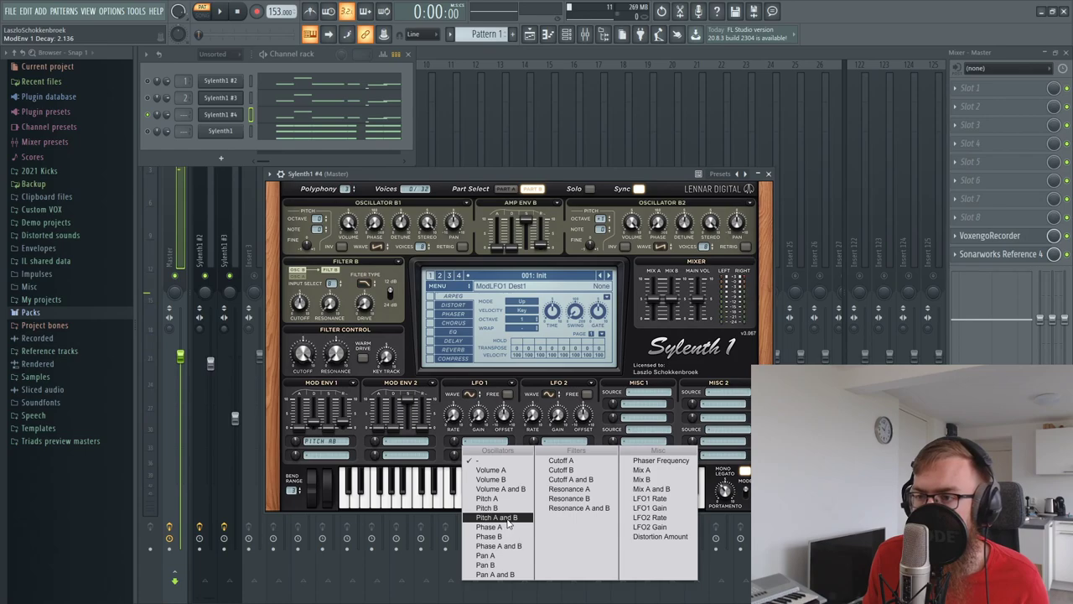
click(501, 517)
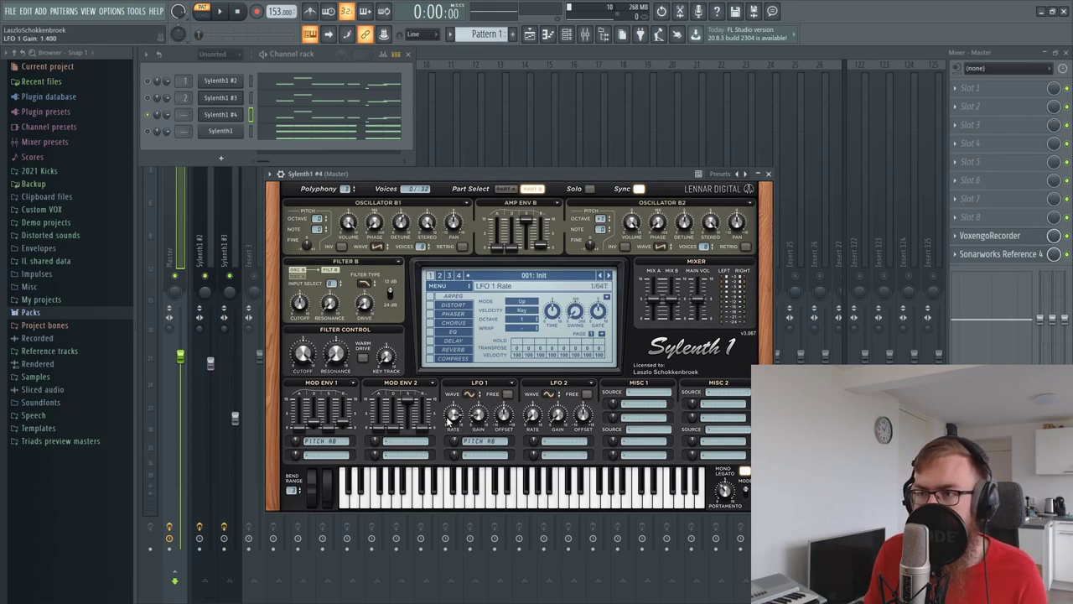
key(space)
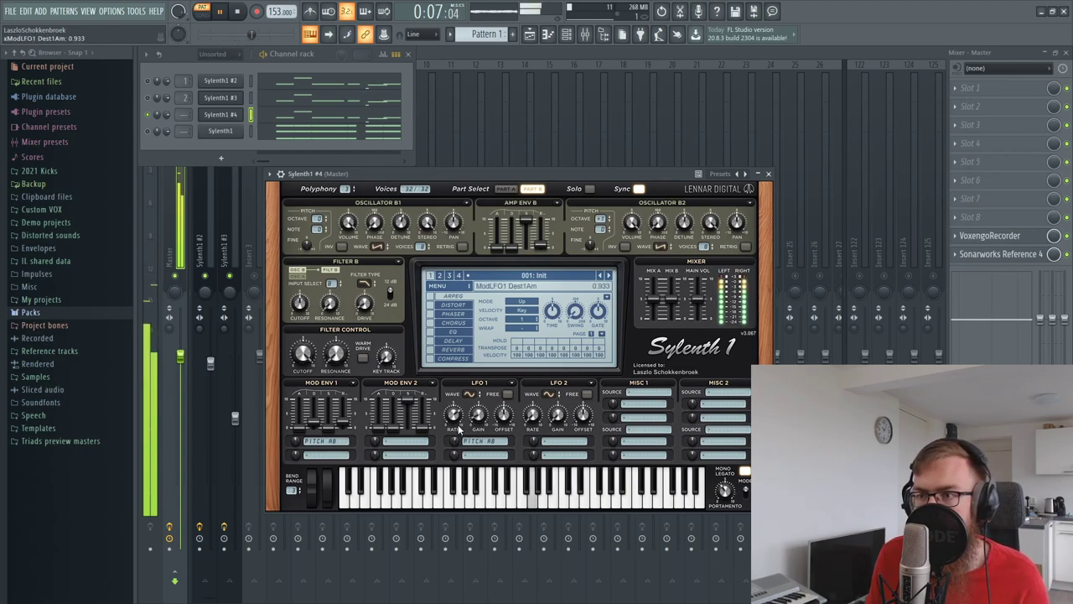
drag(478, 412, 477, 422)
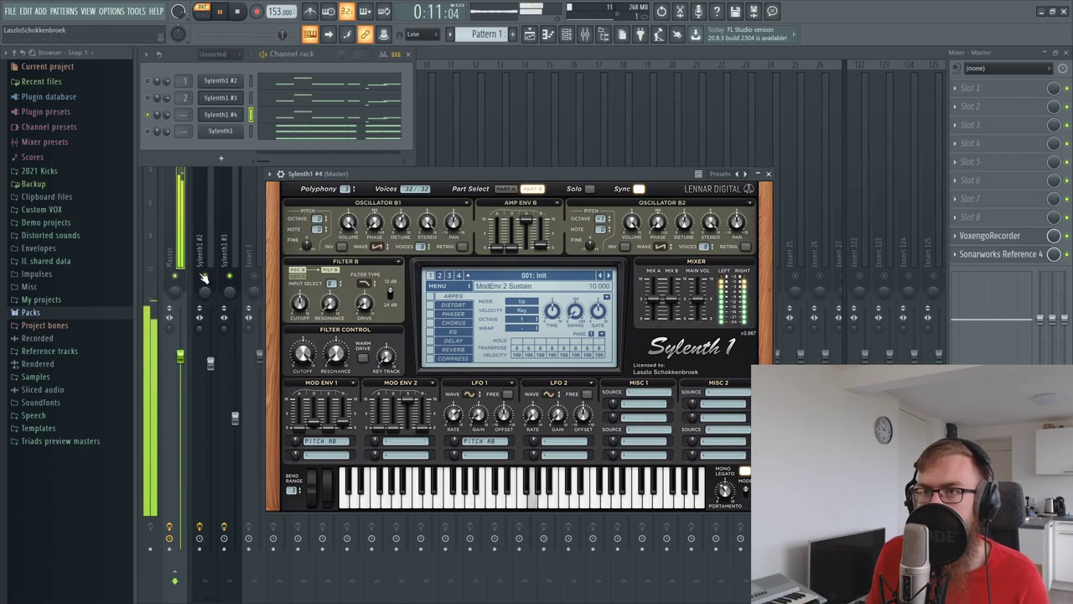
key(space)
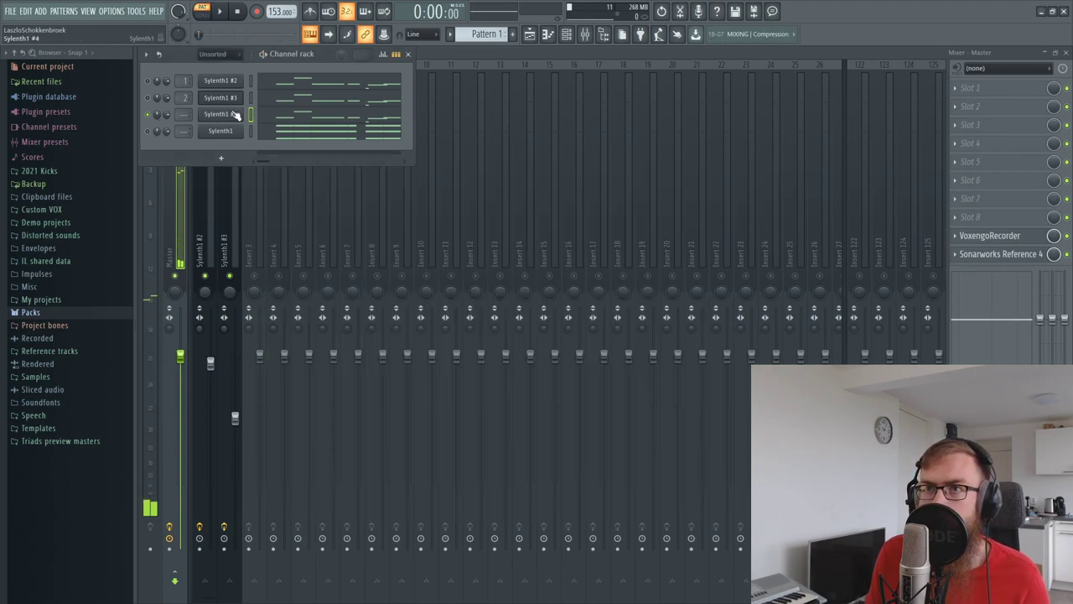
Step: Route Sylenth1 #4 to mixer track 3 and load FabFilter Pro-Q 2 into that track's first effect slot
click(281, 173)
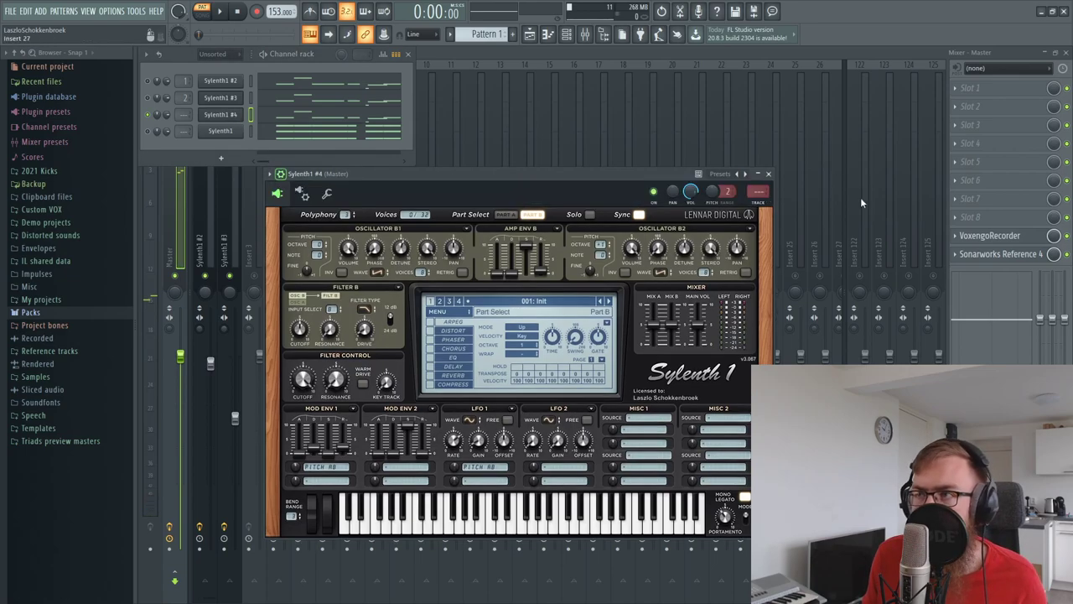
click(767, 202)
click(970, 88)
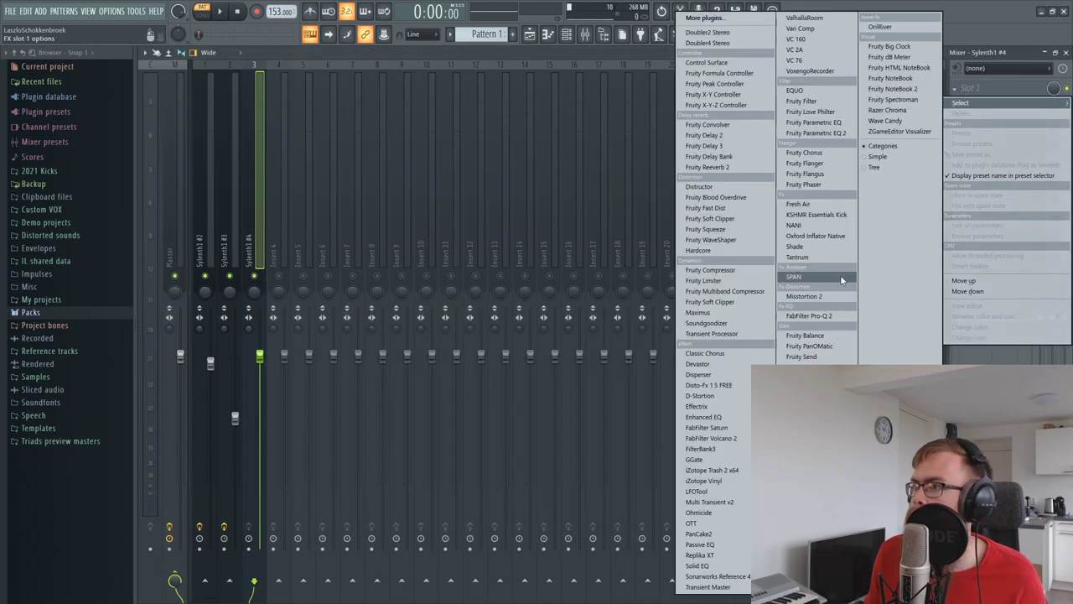
click(818, 317)
Step: Add a low-cut band to Sylenth1 #4's equalizer at about 173 Hz and play the melody
click(318, 226)
click(219, 337)
click(231, 376)
key(space)
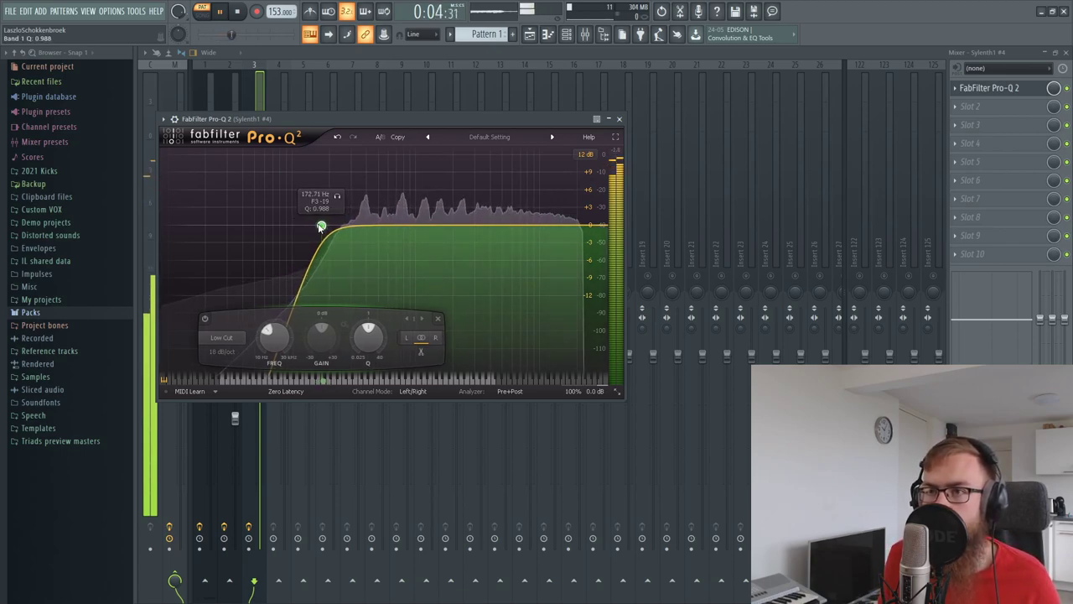
Step: Add a bell boost of about 1.6 dB near 10.5 kHz and a slight second bell below it on Sylenth1 #4's equalizer
key(space)
key(space)
drag(445, 226, 542, 216)
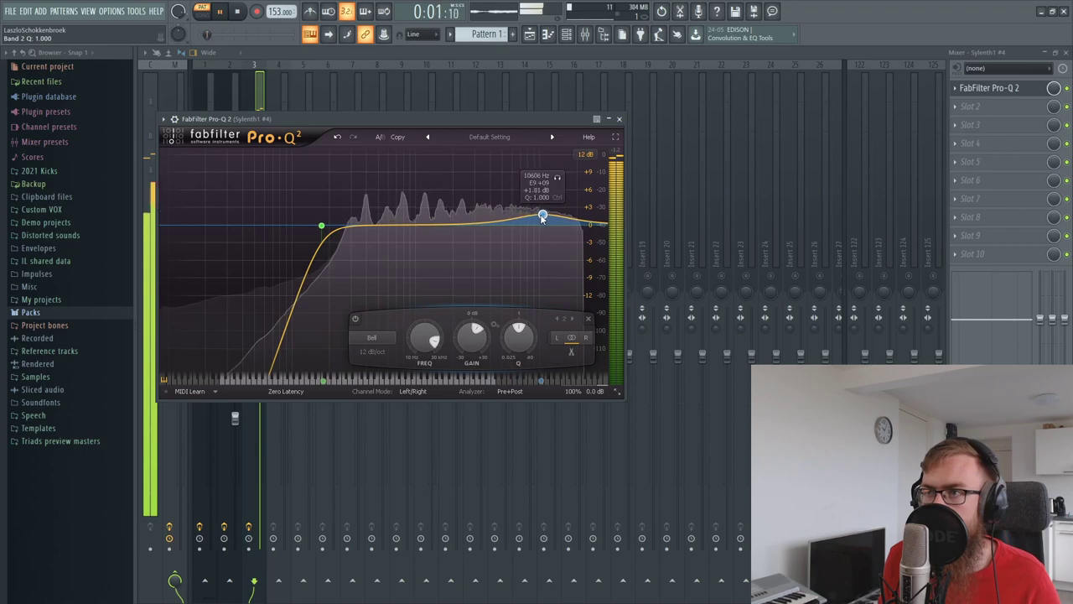
click(484, 222)
key(space)
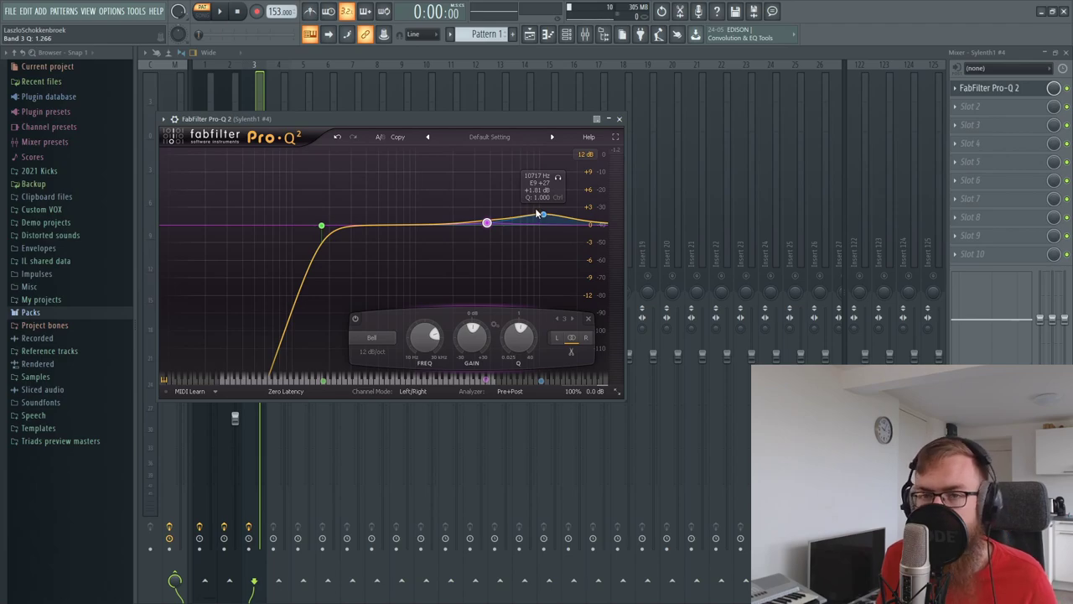
key(space)
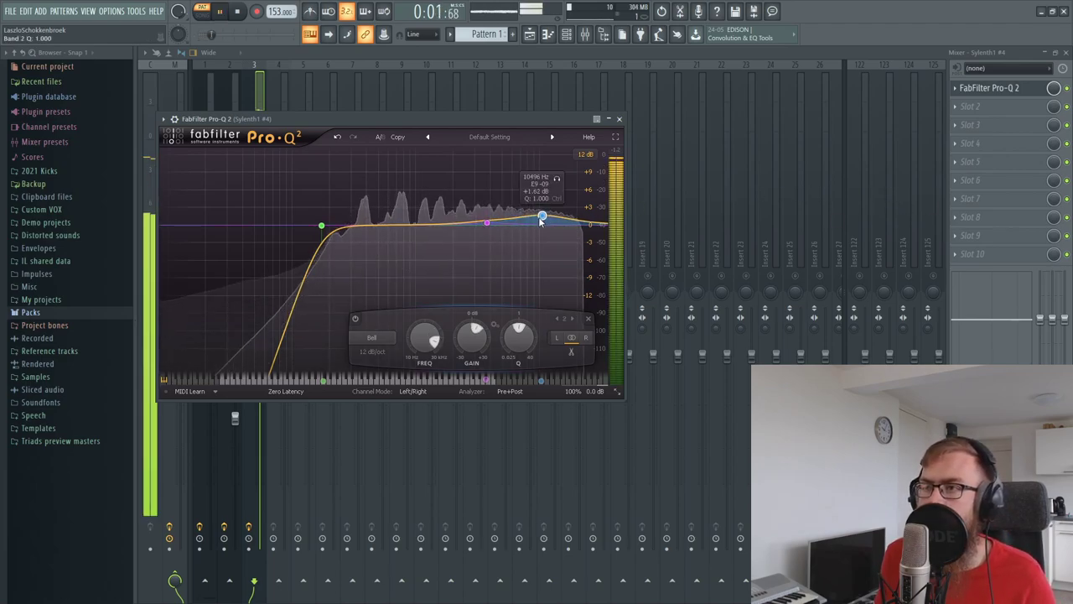
Step: Close Sylenth1 #4's equalizer, stop playback and unmute Sylenth1 #2 and #3 alongside #4
click(618, 118)
click(584, 35)
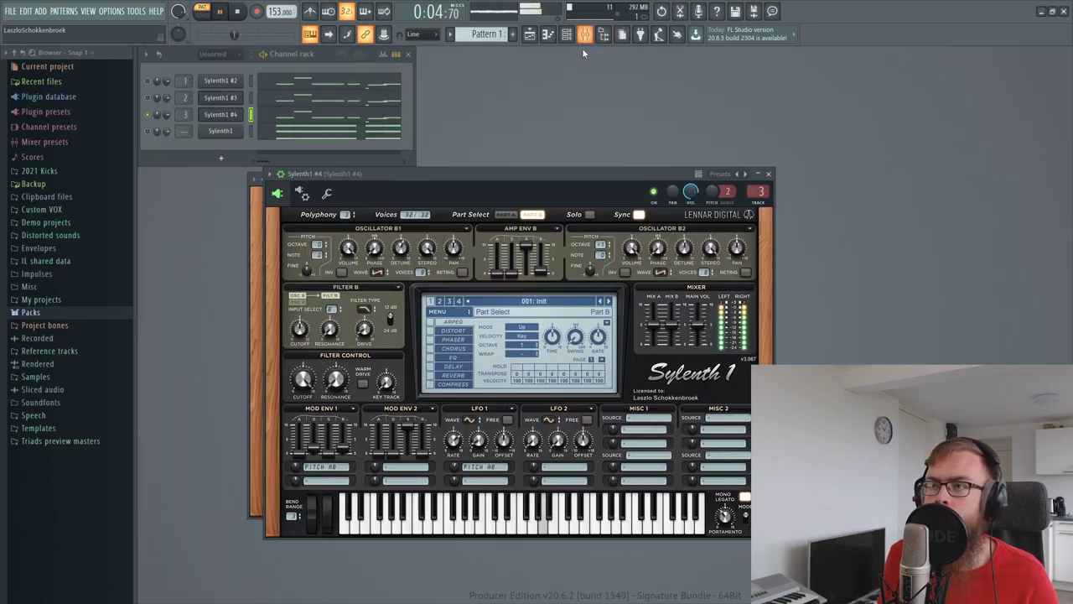
key(space)
click(148, 113)
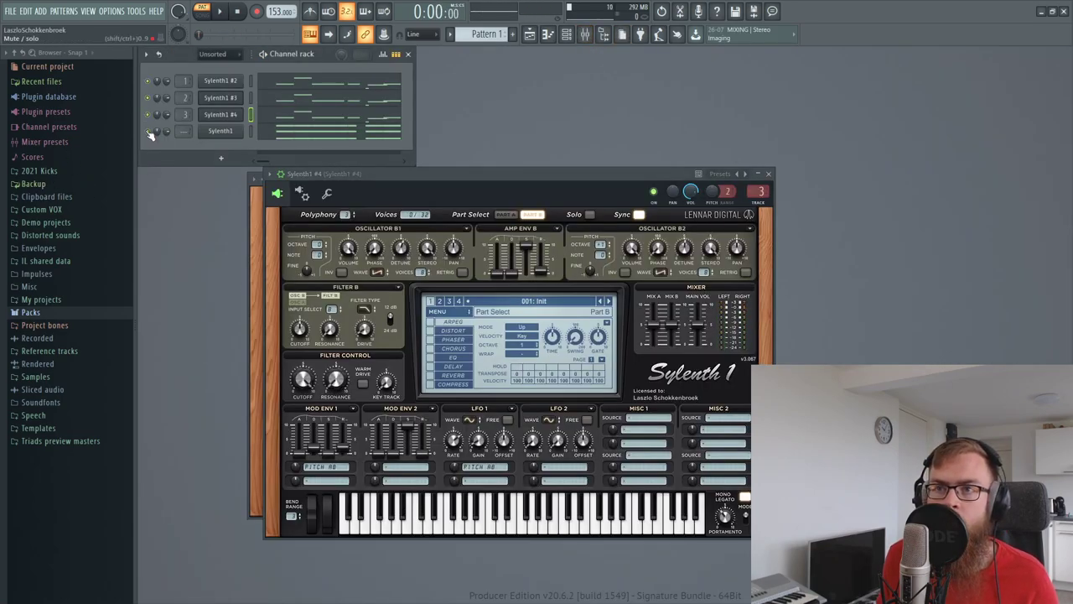
Step: Select the three Sylenth1 mixer tracks together and lower their faders to silence
click(585, 34)
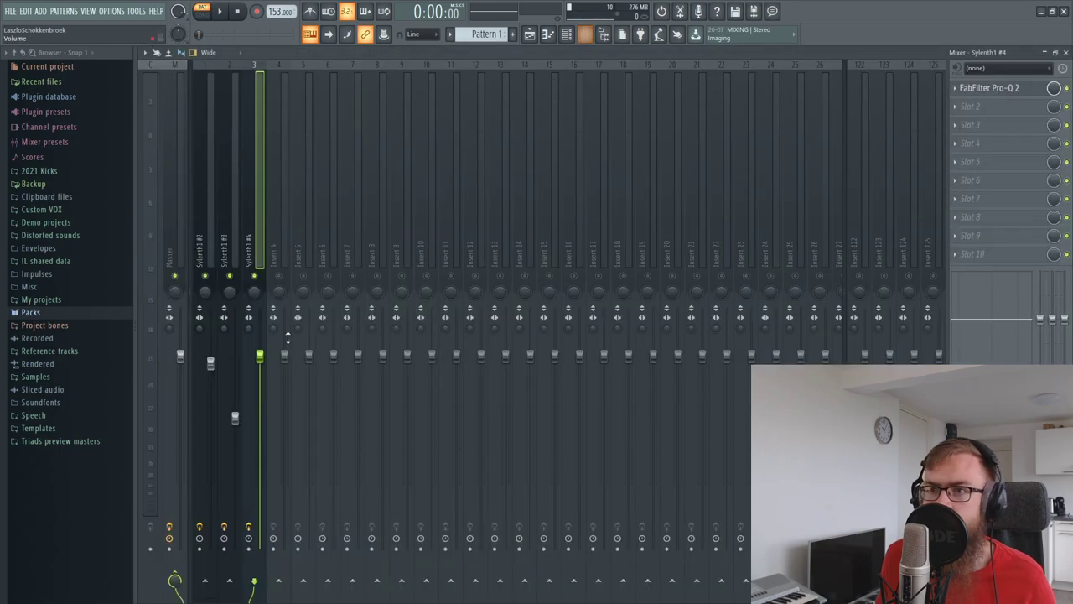
shift+click(200, 228)
drag(236, 418, 235, 547)
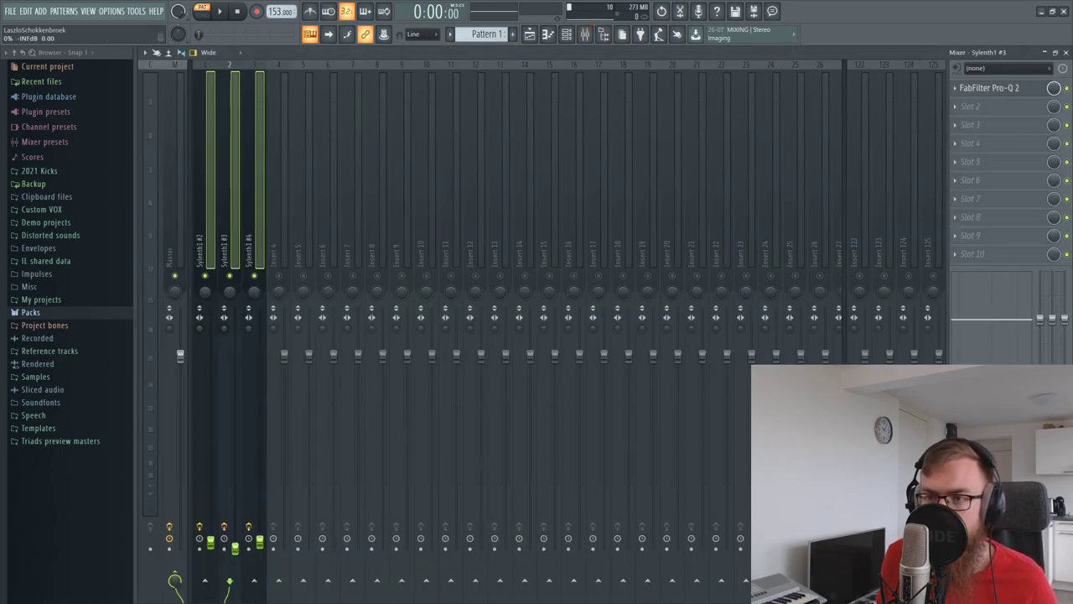
Step: Balance the layers during playback by raising Sylenth1 #2, then #3 to about -16.6 dB and #4 to about -11.6 dB
click(201, 241)
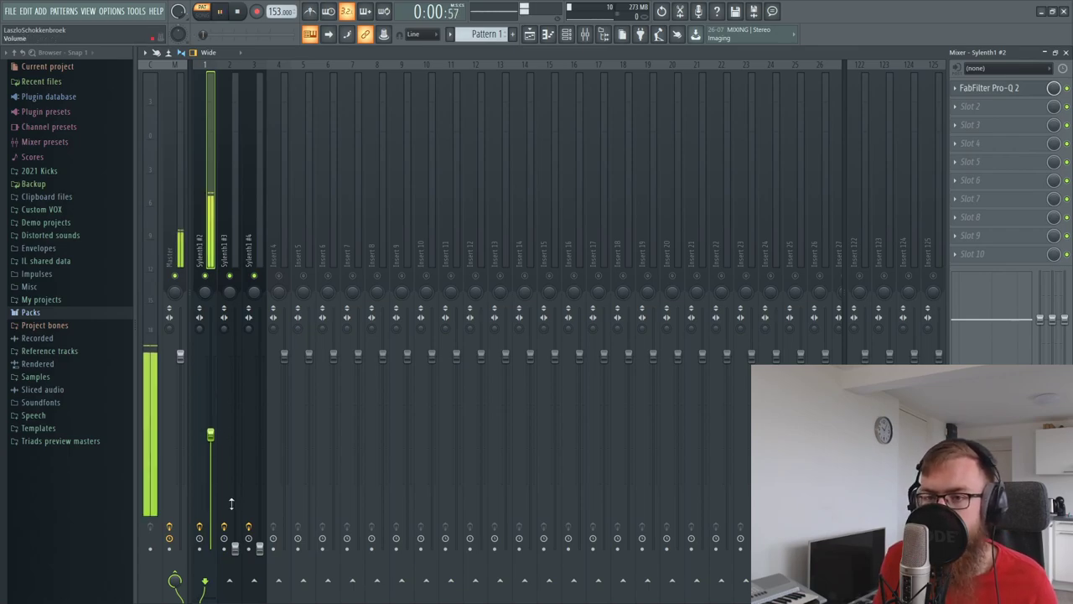
drag(213, 447, 213, 439)
drag(235, 547, 236, 484)
drag(210, 426, 210, 414)
drag(235, 485, 235, 479)
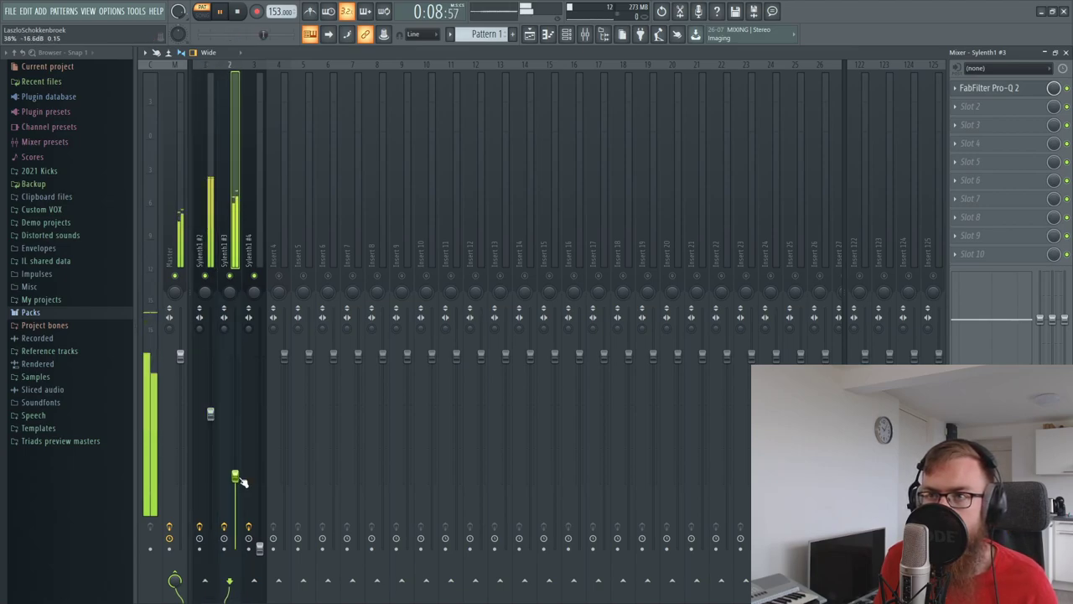
drag(259, 547, 259, 445)
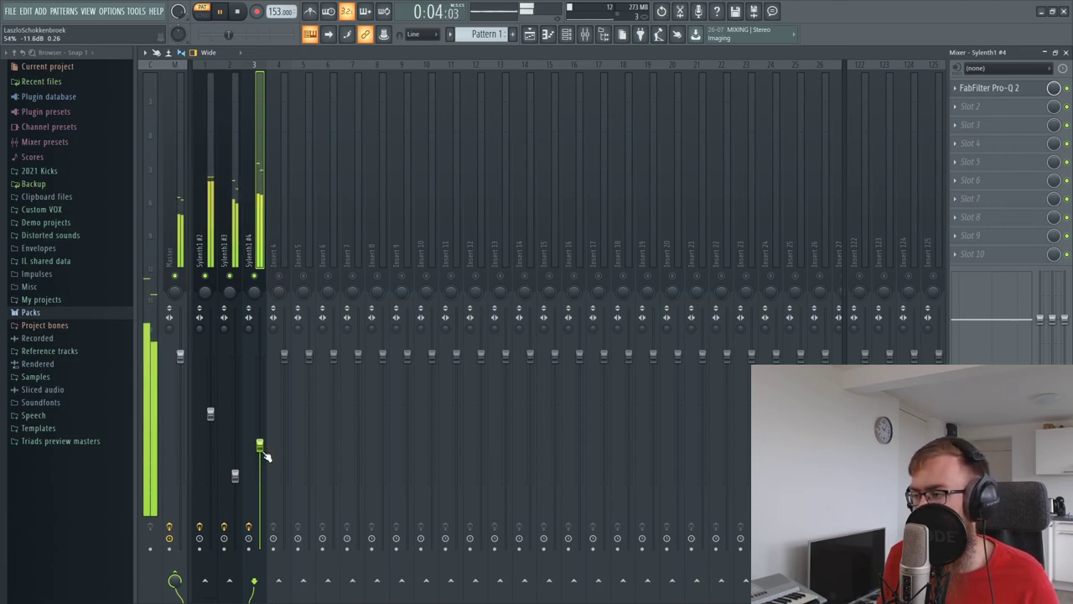
key(space)
Step: Reselect mixer tracks 1 to 3 and pull all three faders back down to zero
mouse_move(209, 241)
mouse_down()
mouse_move(313, 247)
mouse_move(209, 252)
mouse_up()
ctrl+shift+click(254, 249)
click(273, 249)
click(247, 253)
click(230, 250)
drag(212, 416, 215, 550)
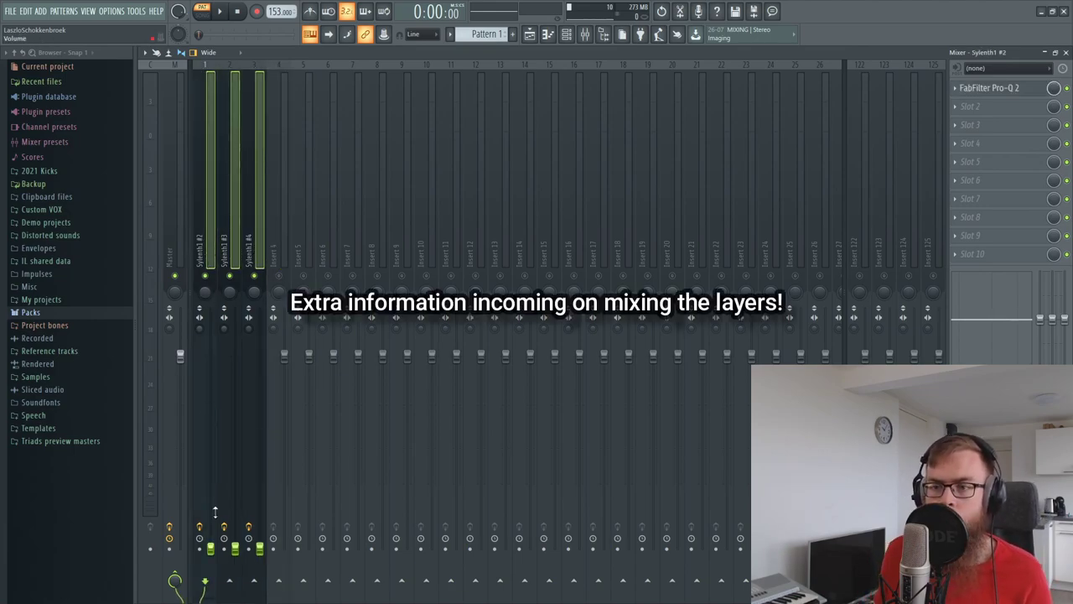
Step: Raise Sylenth1 #2's fader to about -8.5 dB and blend Sylenth1 #3 in beneath it during playback
click(223, 134)
click(206, 144)
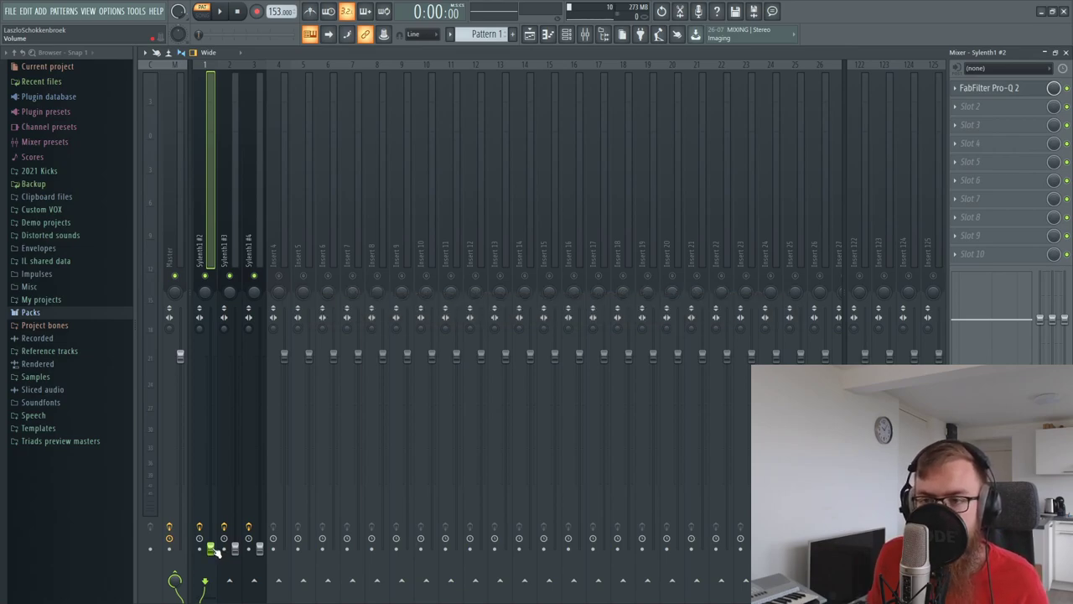
drag(211, 548, 211, 433)
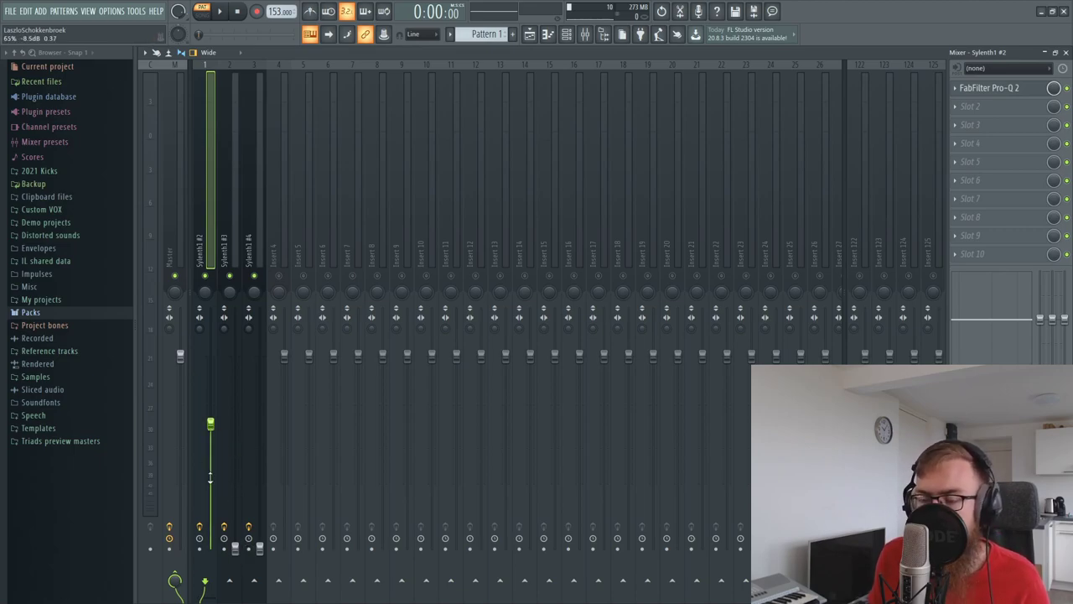
key(space)
drag(235, 547, 237, 485)
key(space)
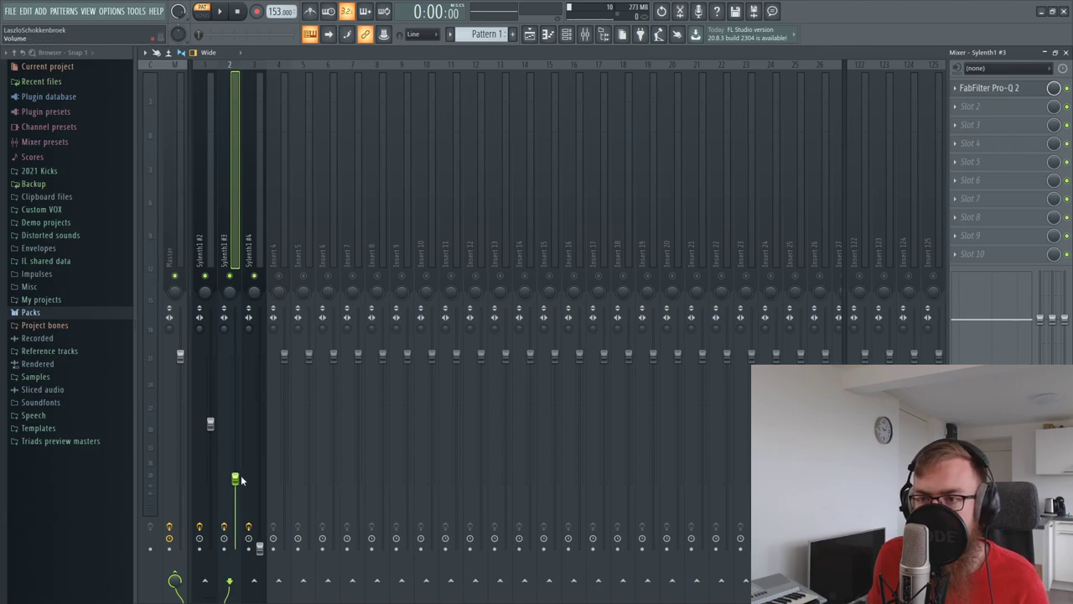
Step: Blend in Sylenth1 #4 by raising its mixer fader to about -12.0 dB during playback
key(space)
drag(259, 548, 259, 536)
key(space)
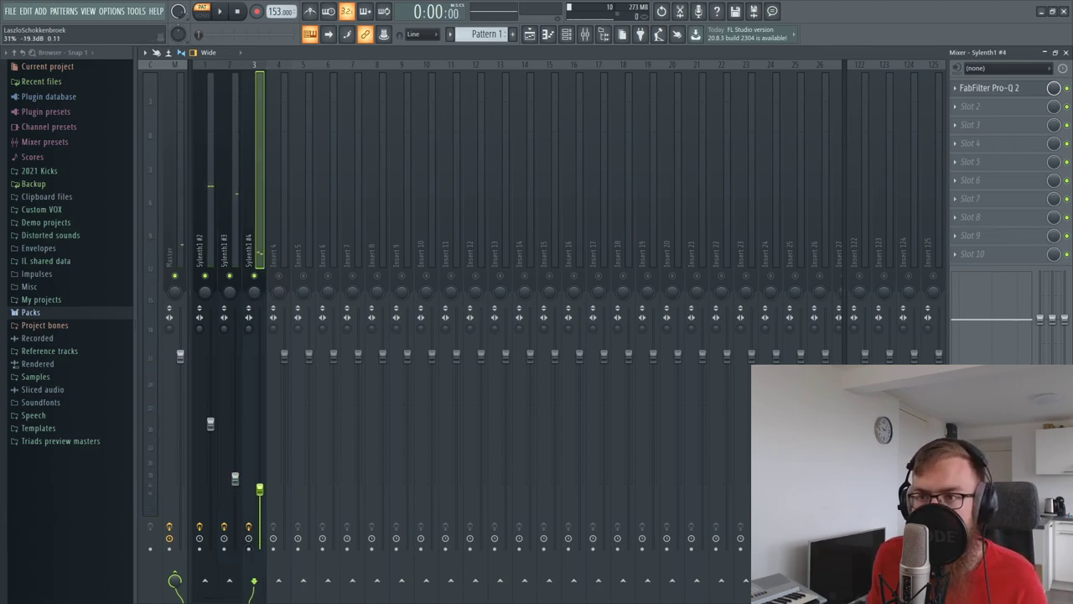
drag(260, 458, 259, 447)
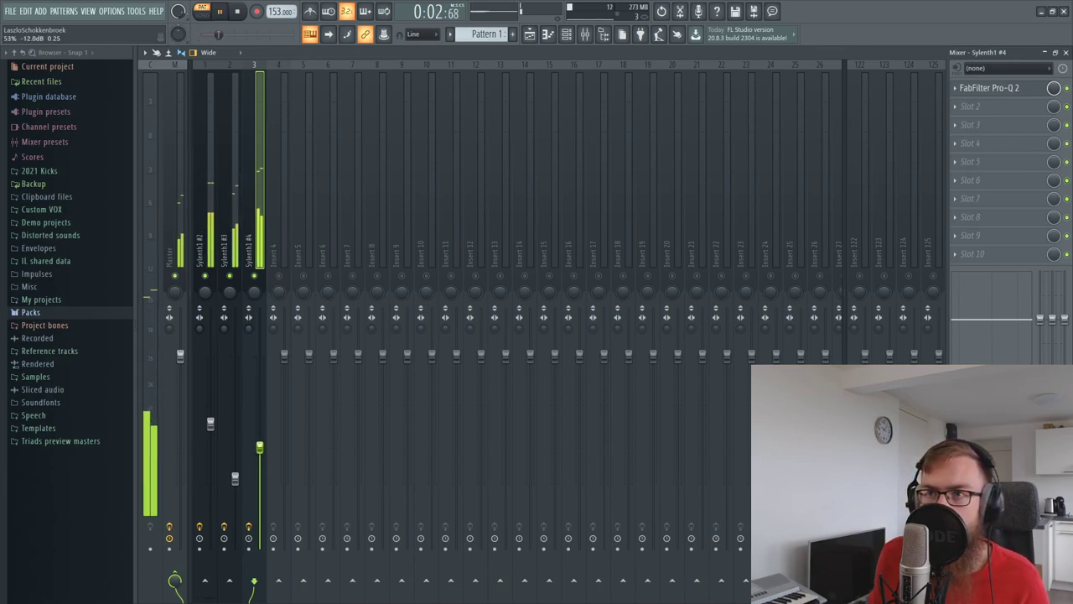
Step: Fine-tune the layer balance, with Sylenth1 #2 at about -7.8 dB and Sylenth1 #4 at about -11.0 dB
drag(210, 424, 210, 419)
drag(260, 448, 261, 445)
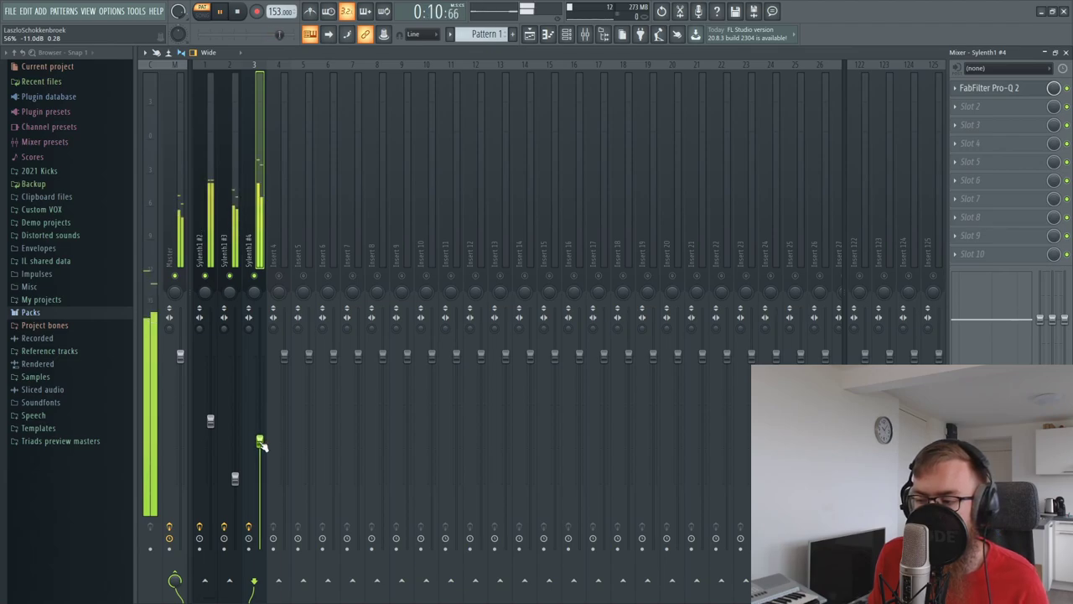
key(space)
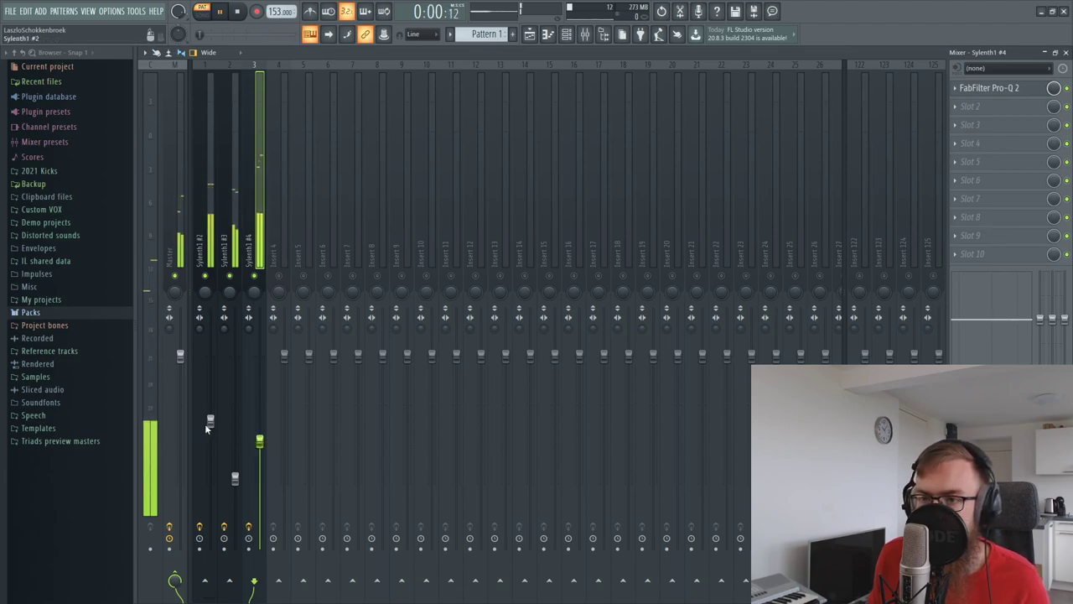
click(210, 419)
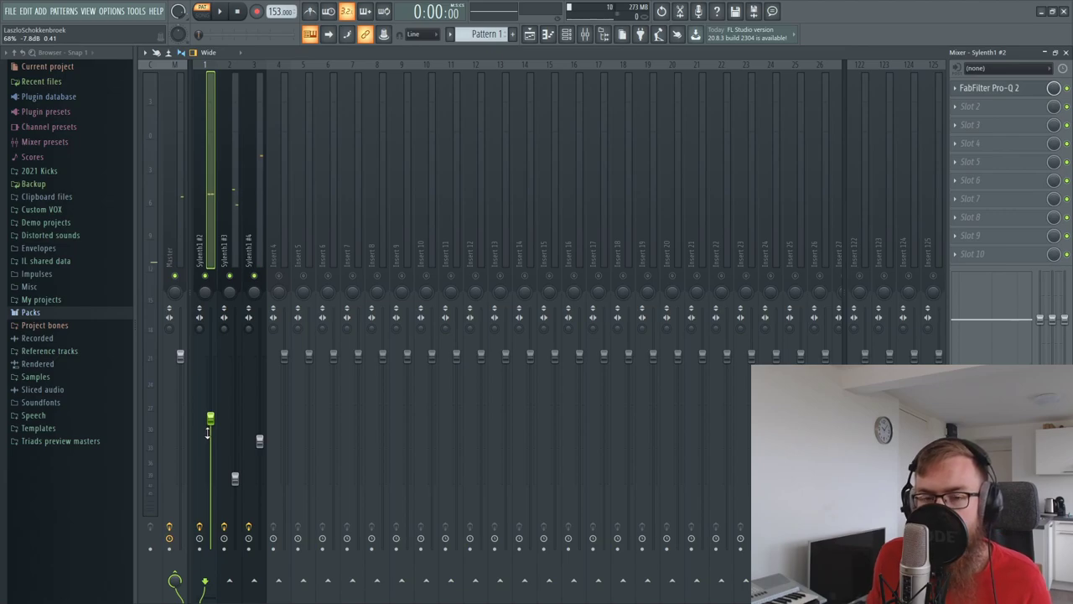
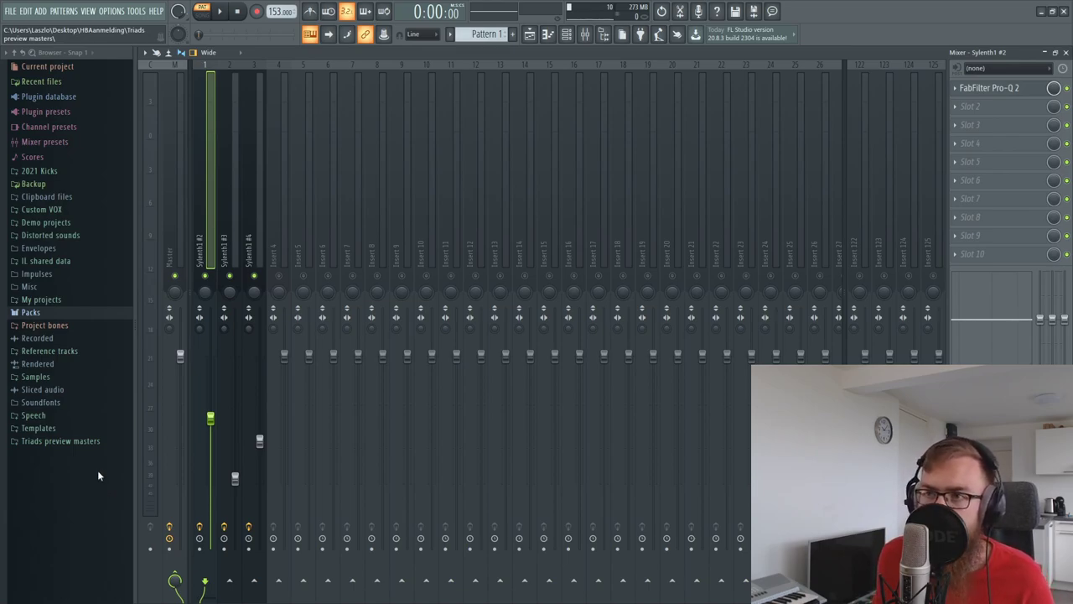
Step: Raise Sylenth1 #2's fader slightly further, check Sylenth1 #4's level during playback and show the channel rack
key(space)
drag(210, 417, 211, 413)
click(250, 438)
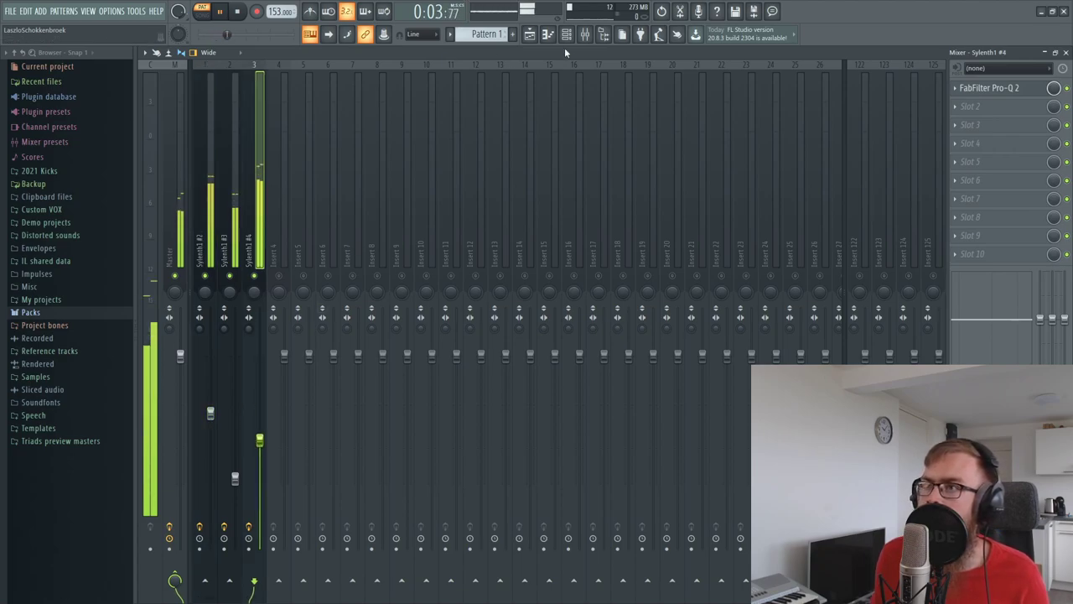
key(F6)
key(space)
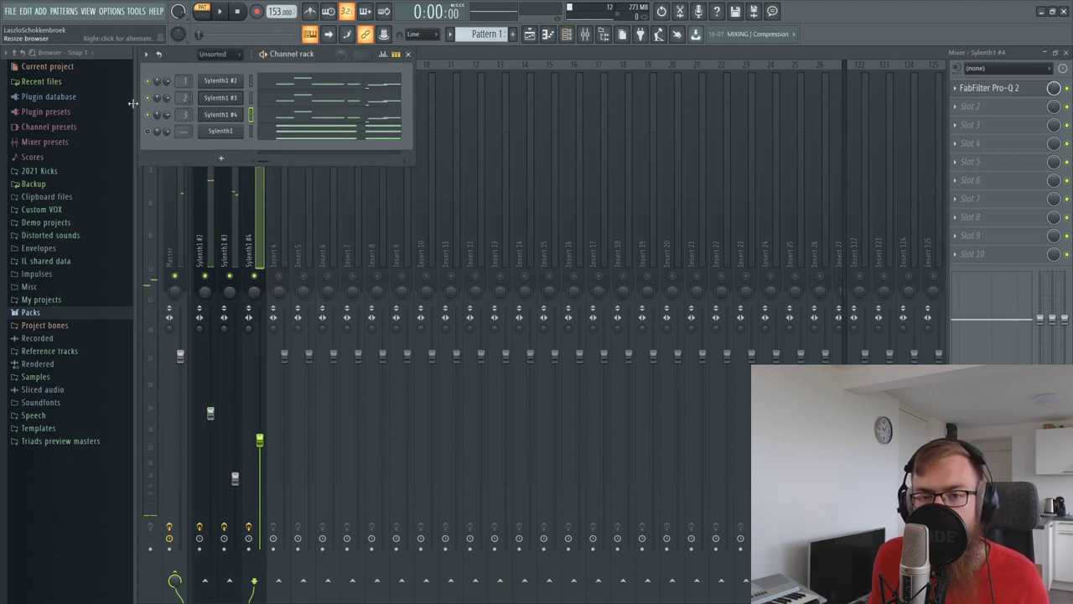
Step: Add another Sylenth1 instance to the project and reset its preset to Init
click(40, 11)
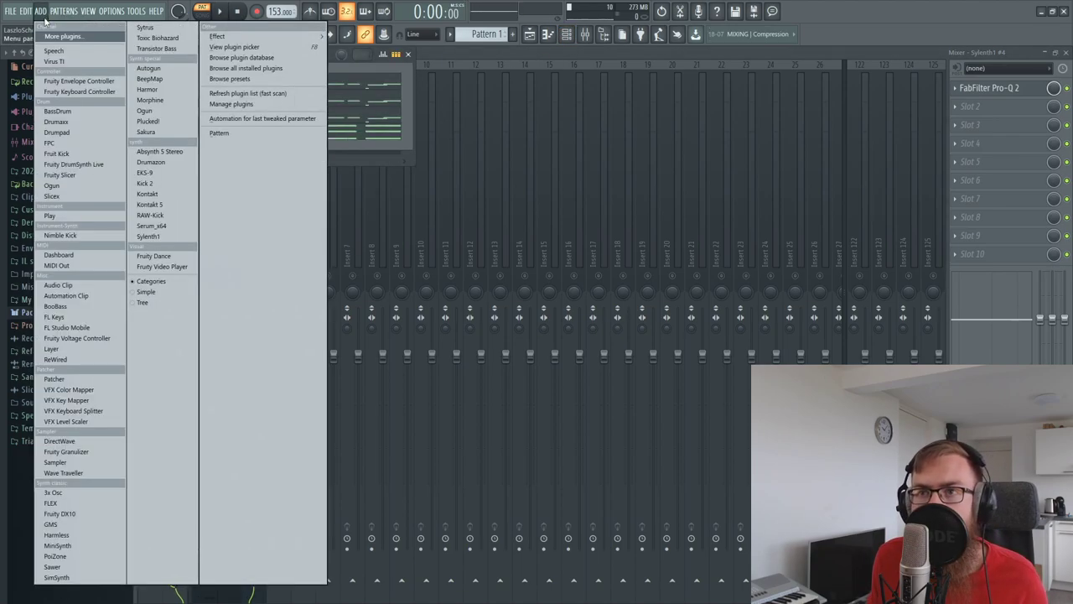
click(147, 237)
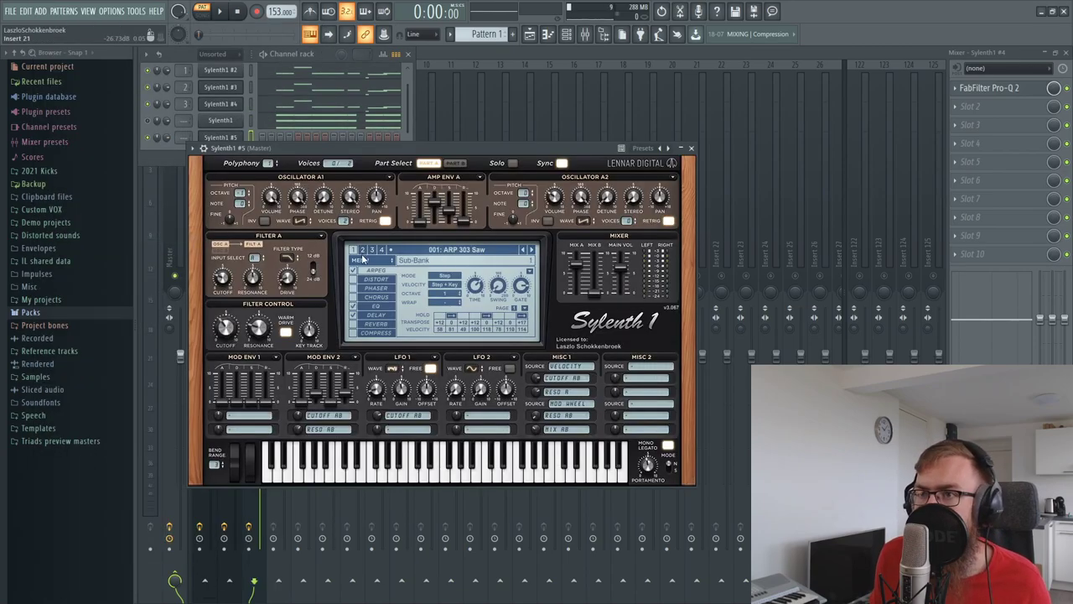
click(359, 260)
mouse_move(373, 271)
click(514, 320)
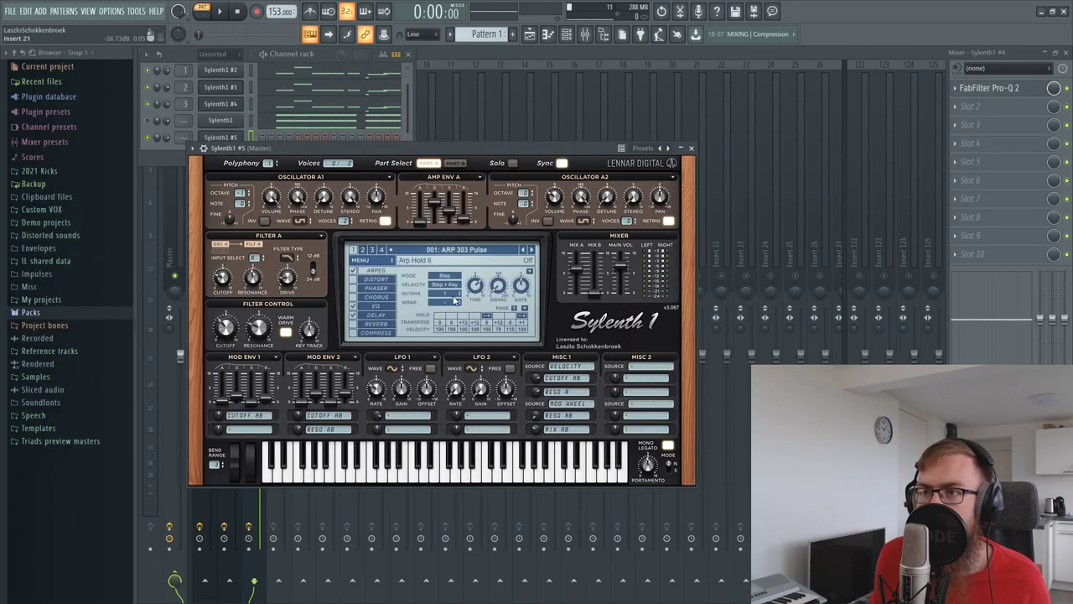
click(360, 260)
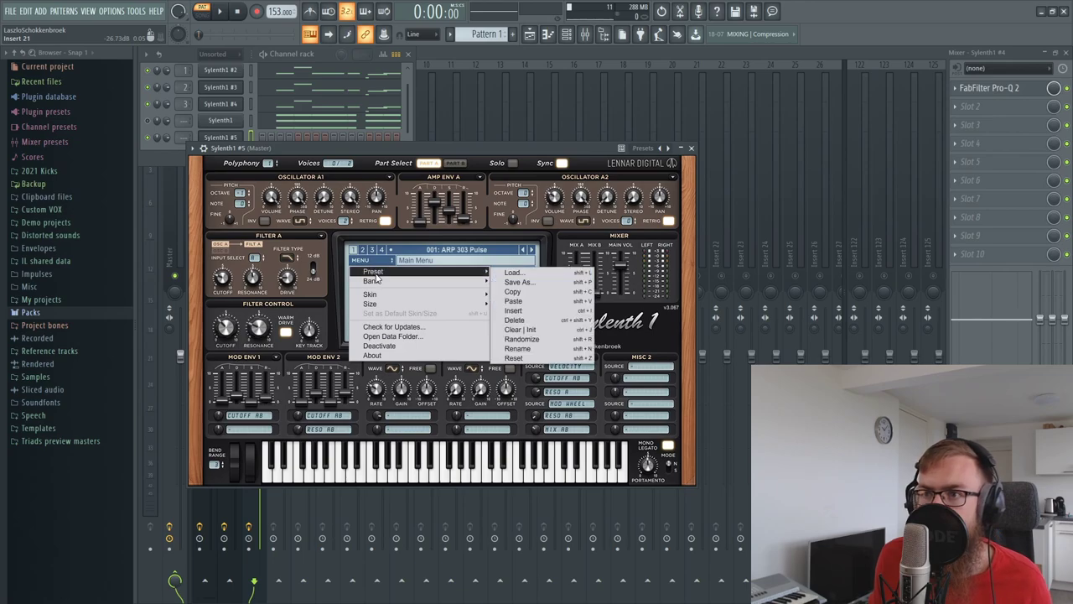
click(549, 329)
Step: Move the Sylenth1 #5 channel above the original Sylenth1 in the channel rack and reposition its plugin window
drag(397, 156, 460, 171)
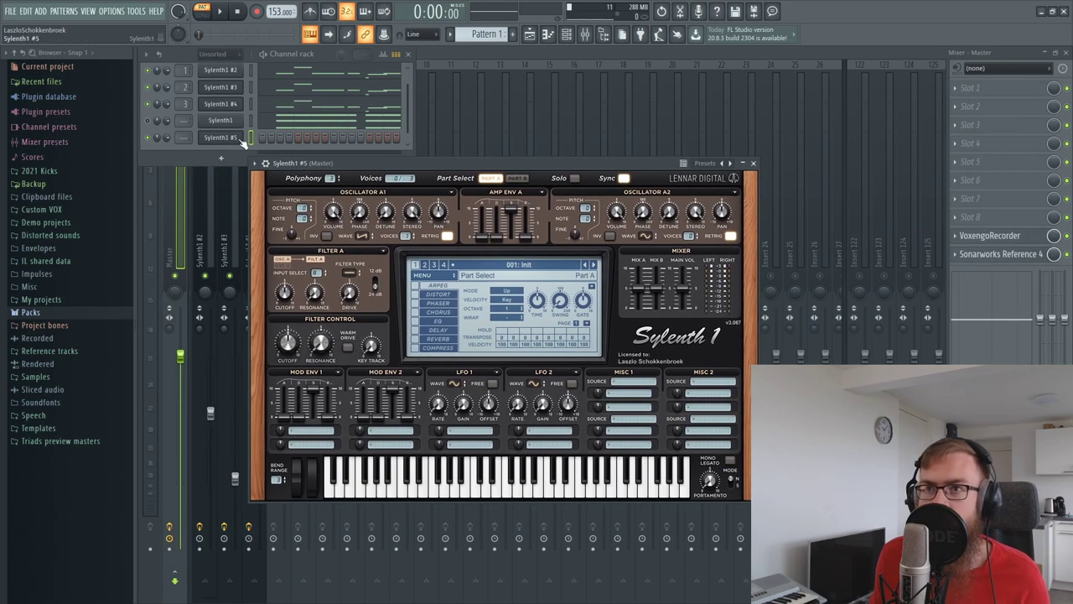
drag(236, 138, 237, 122)
drag(171, 164, 171, 181)
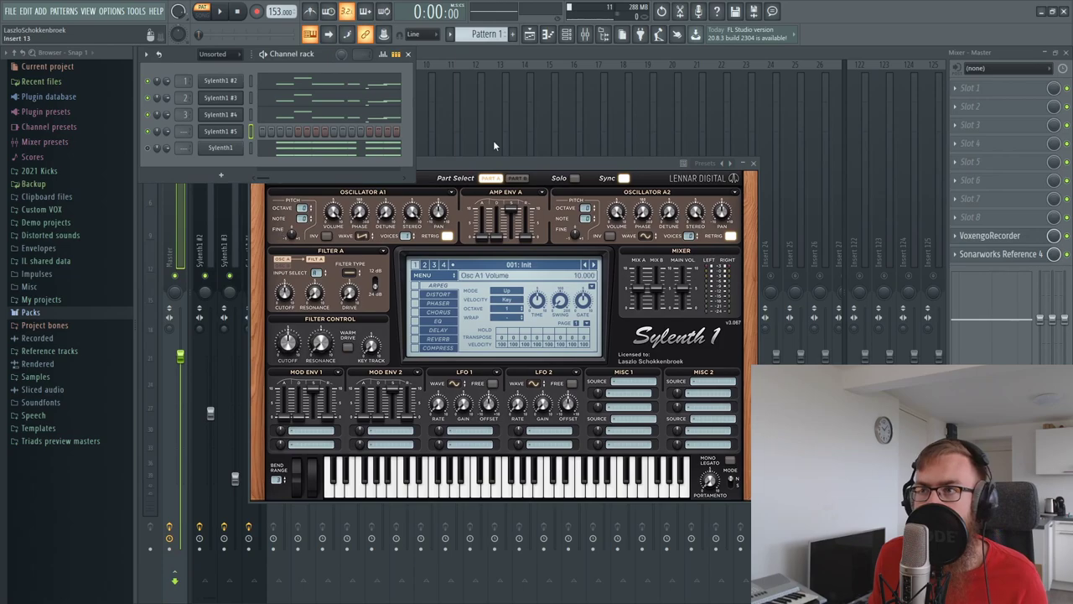
drag(525, 164, 508, 192)
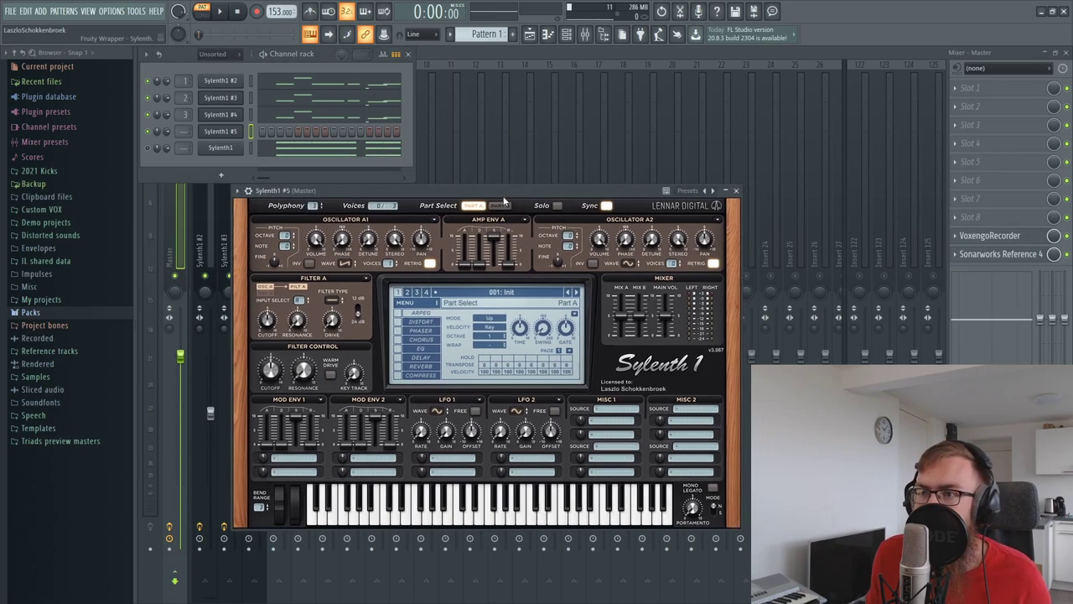
Step: Solo Sylenth1 #5 and copy the melody from Sylenth1 #4 into it
click(199, 238)
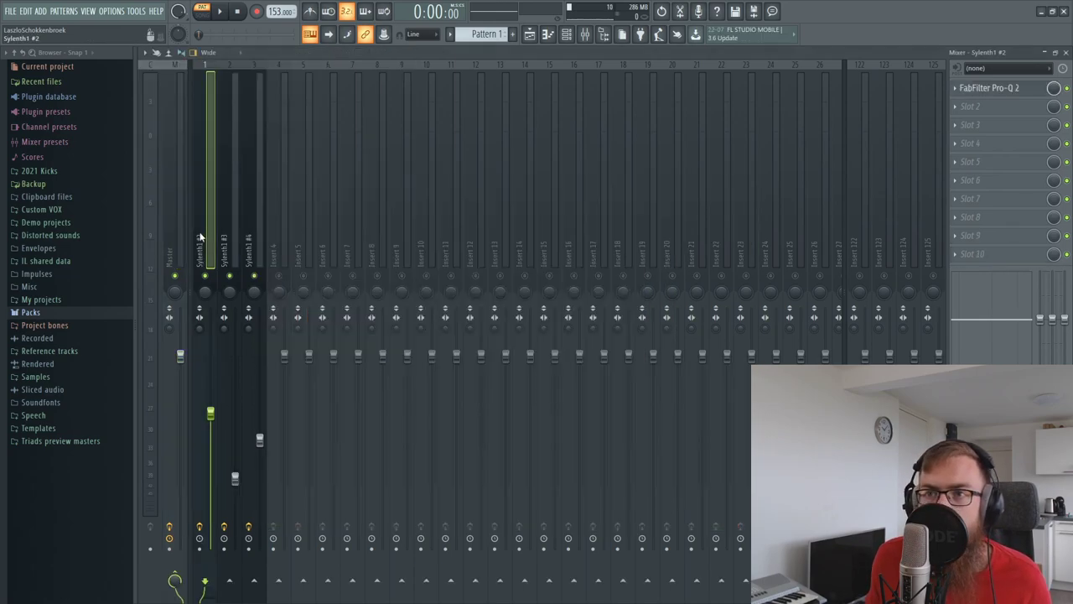
click(566, 33)
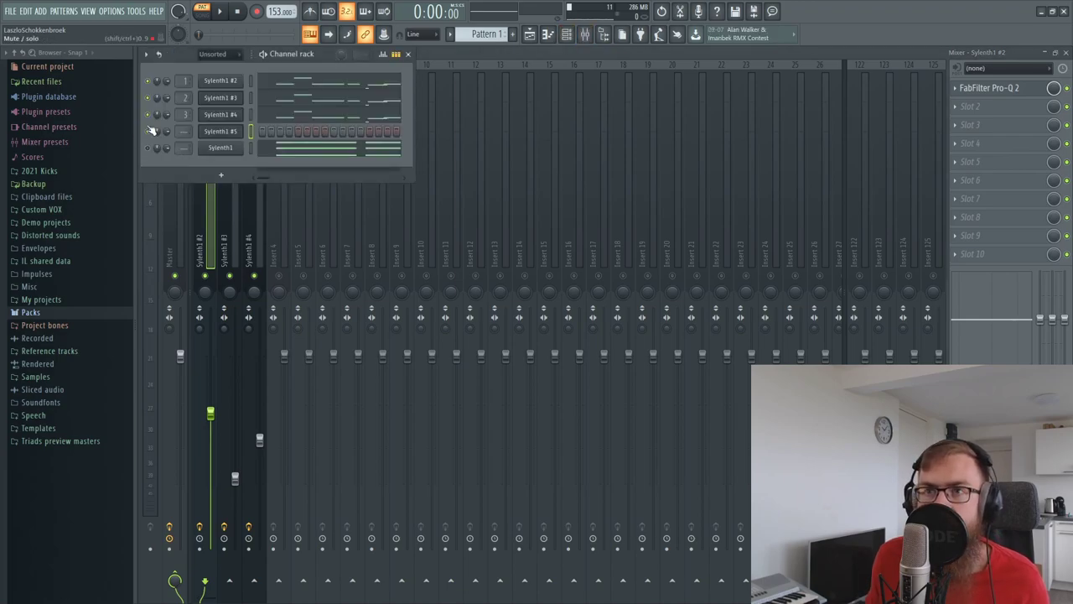
right_click(216, 115)
click(361, 127)
right_click(226, 133)
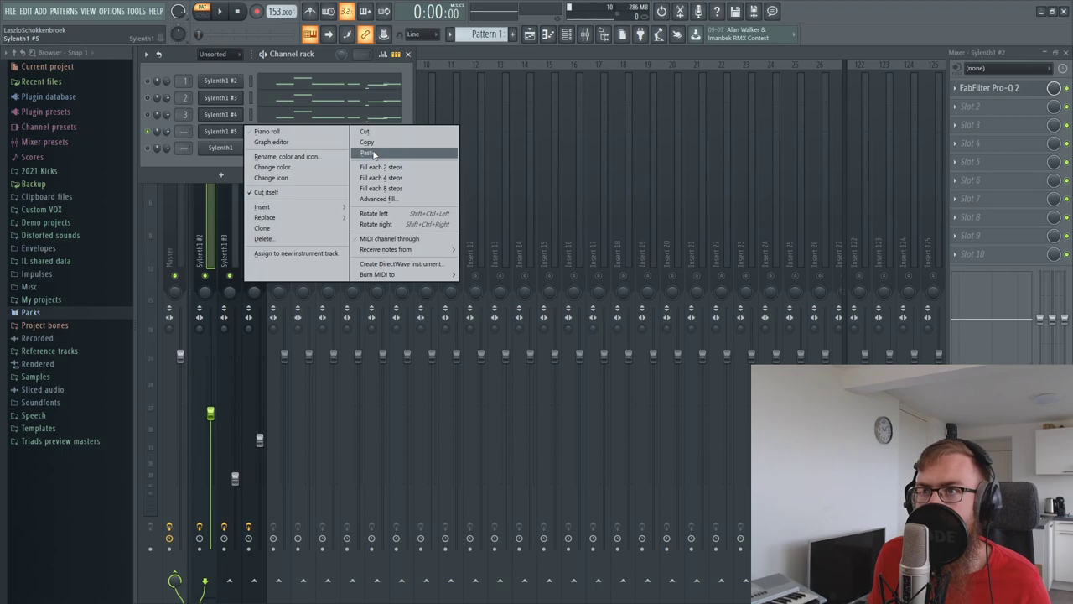
click(373, 153)
Step: Turn on mono legato in Sylenth1 #5 with a portamento time of 1.795 ms and enable its distortion effect
click(220, 132)
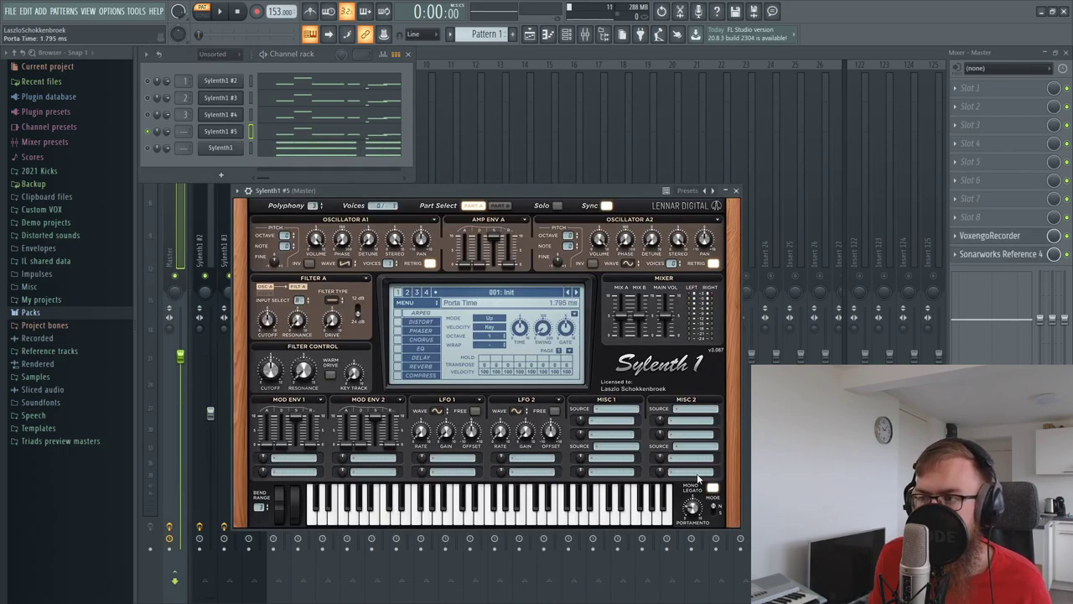
drag(379, 191, 381, 196)
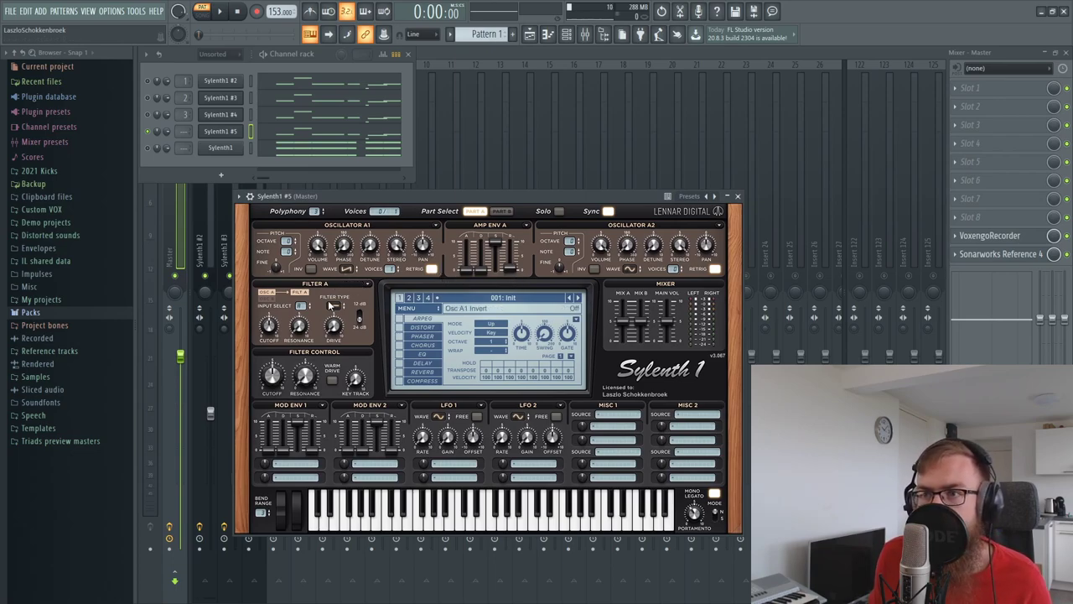
click(400, 327)
click(422, 327)
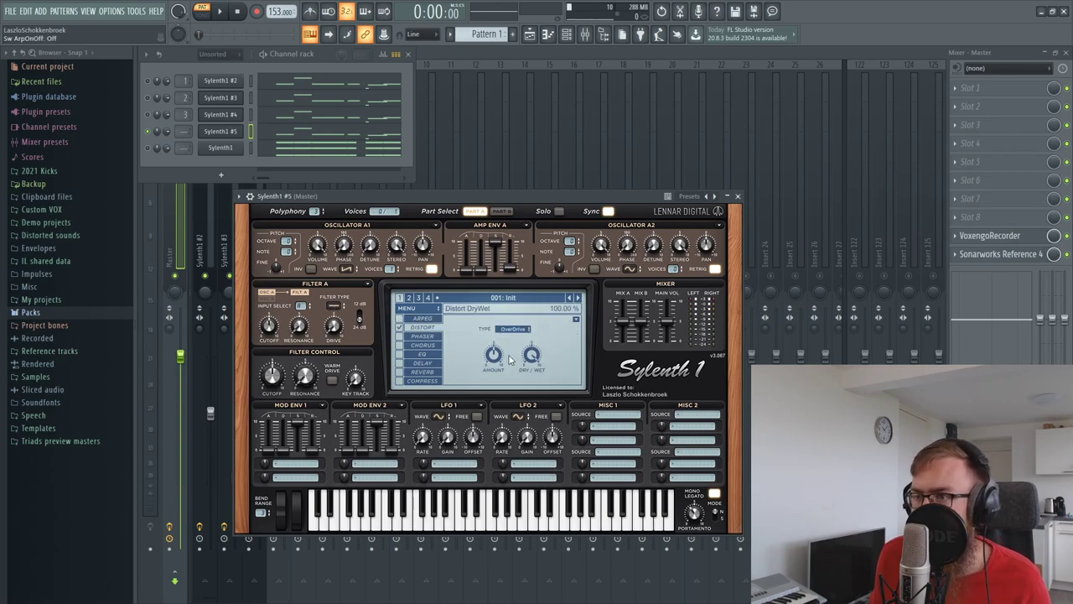
Step: Set Sylenth1 #5's distortion type to Clip and activate Filter A with a 24 dB slope
click(510, 328)
click(514, 356)
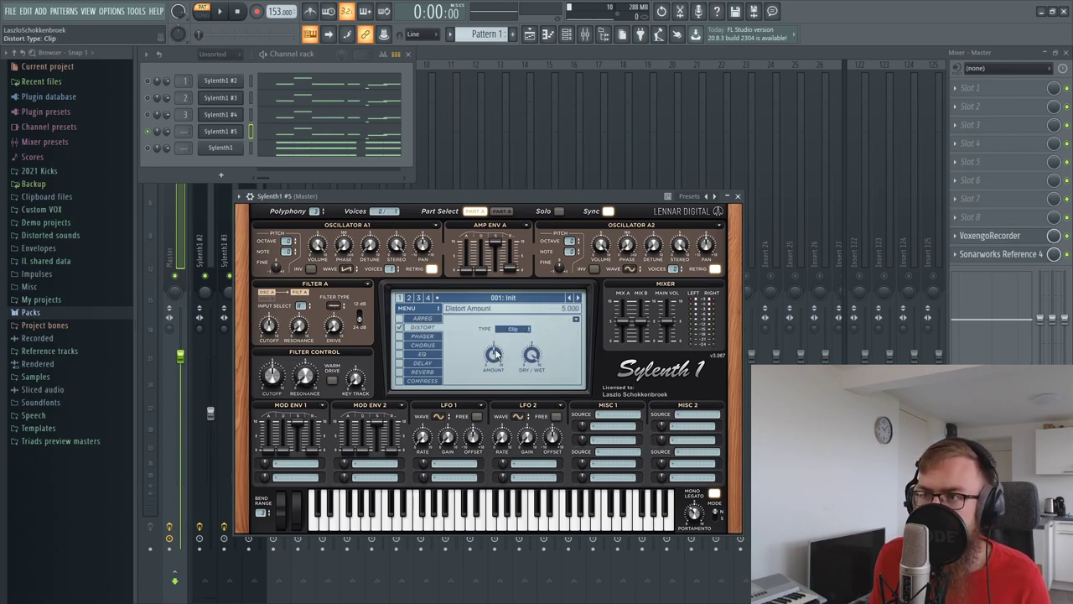
click(334, 309)
click(358, 325)
click(334, 308)
click(343, 334)
Step: Set Sylenth1 #5's filter control cutoff to about 3.933 and Filter A drive to 1.000 during playback
key(space)
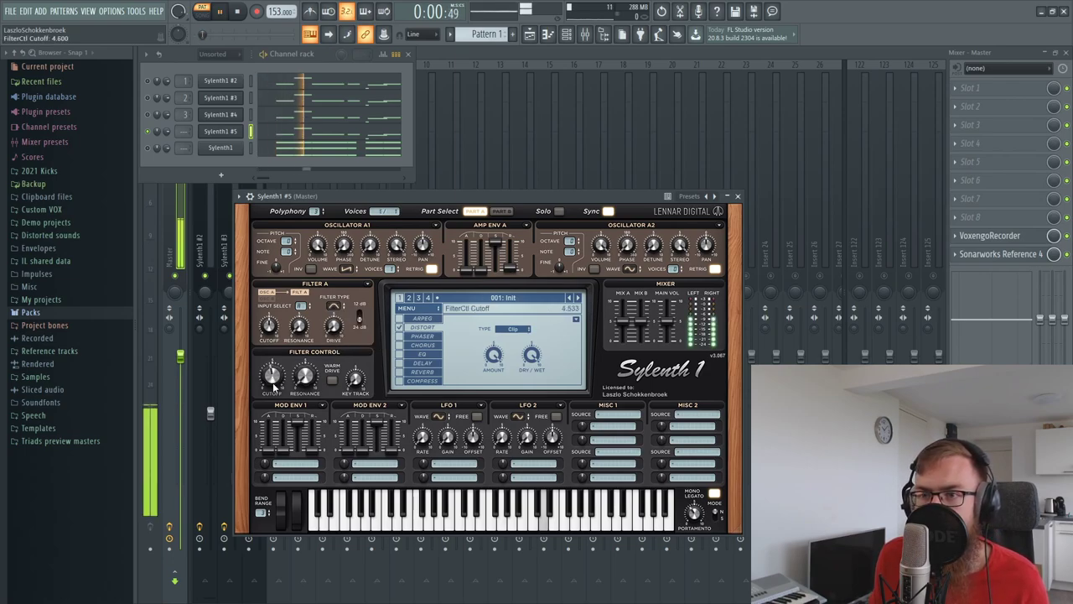
drag(337, 333, 336, 320)
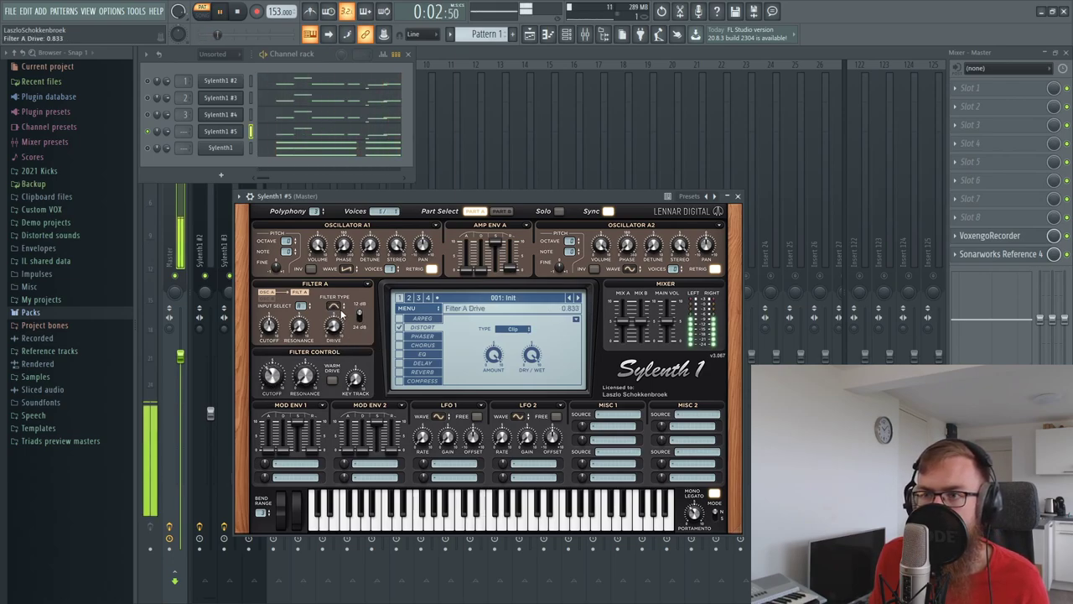
click(276, 379)
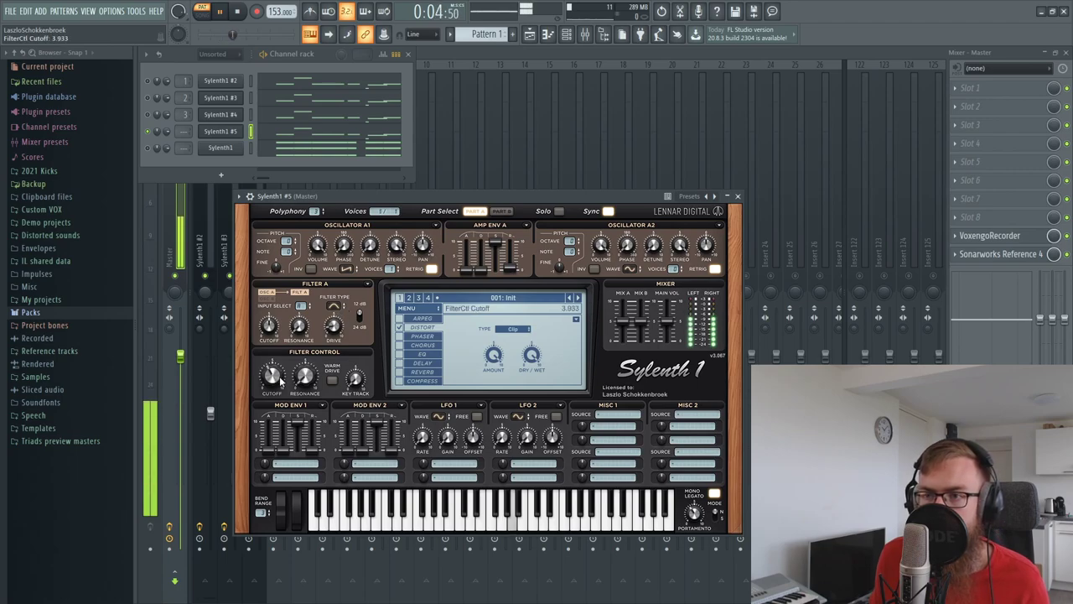
drag(341, 327, 339, 332)
key(space)
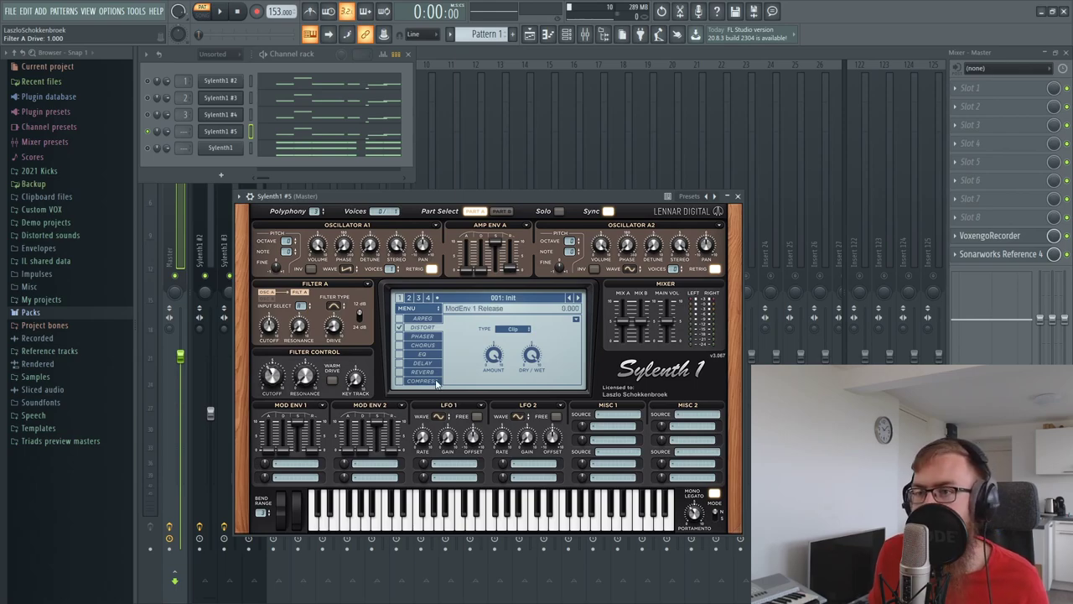
Step: Route Mod Env 1 to Pitch A and B at about -0.267, with decay about 1.456 and release about 2.409
key(space)
click(298, 463)
click(316, 396)
key(space)
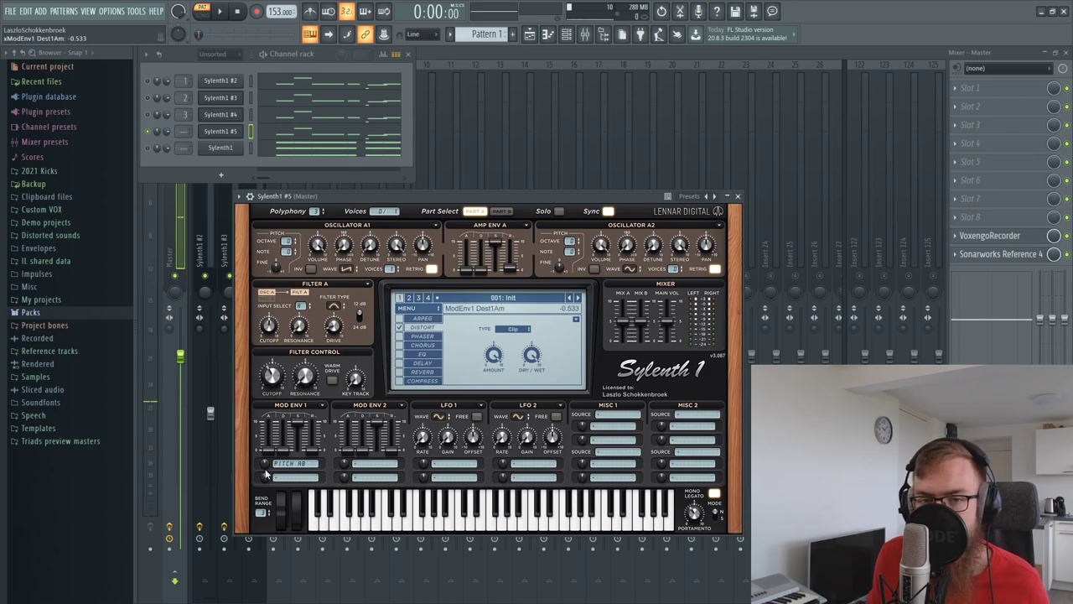
drag(282, 451, 311, 443)
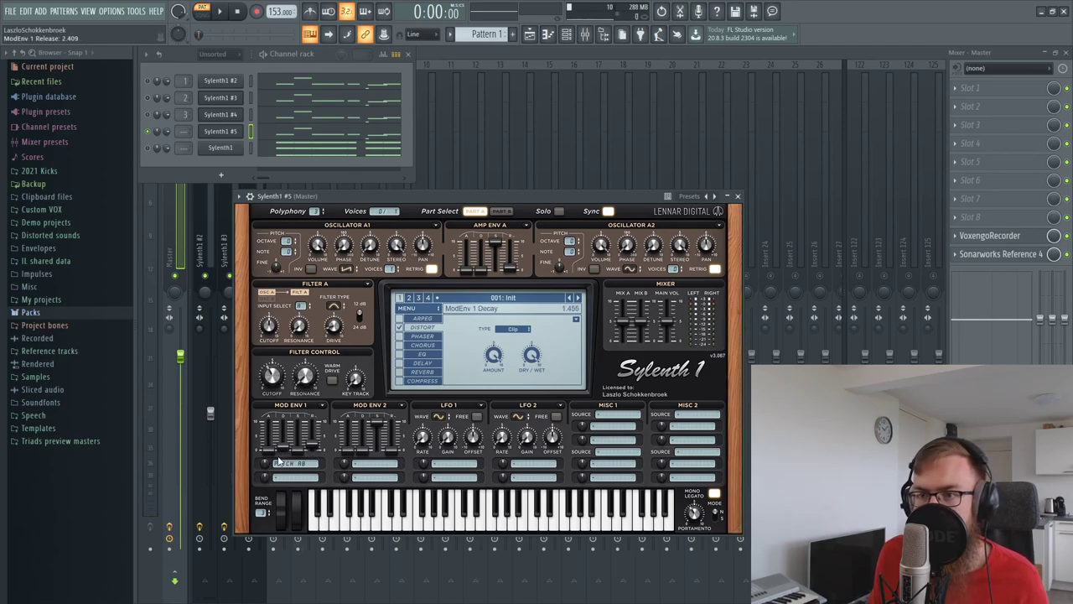
key(space)
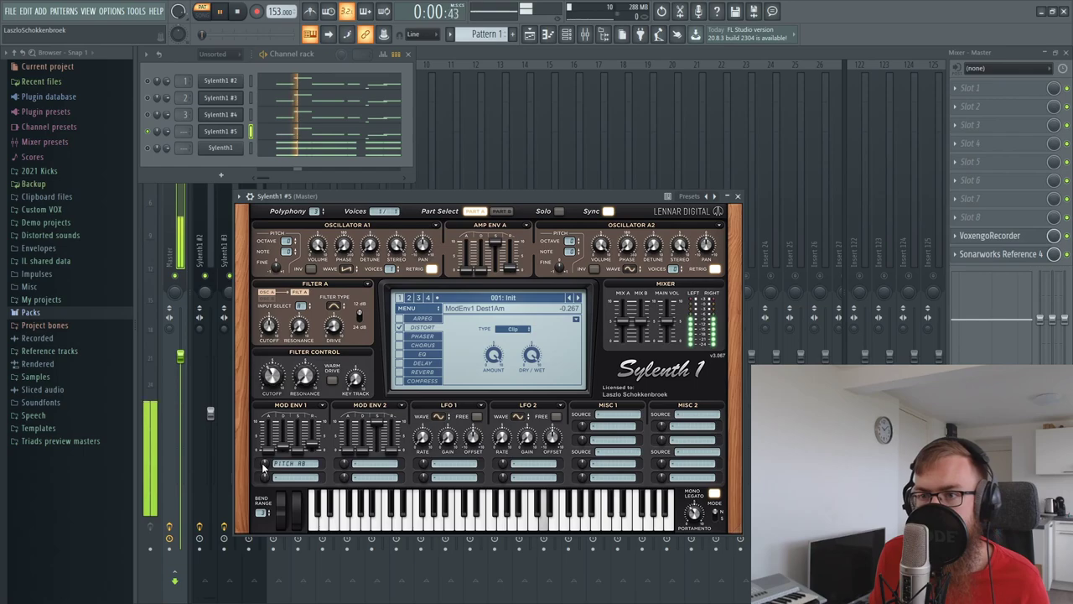
key(space)
Step: Route LFO 1 to Pitch A and B with a 1/256D rate and play back the vibrating layer
click(451, 467)
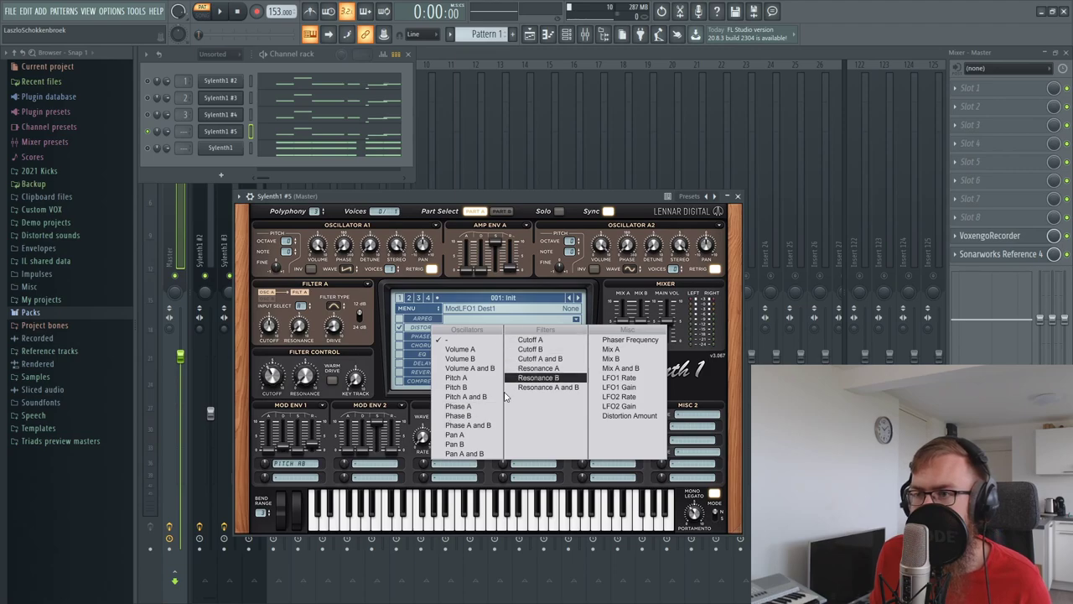
click(474, 397)
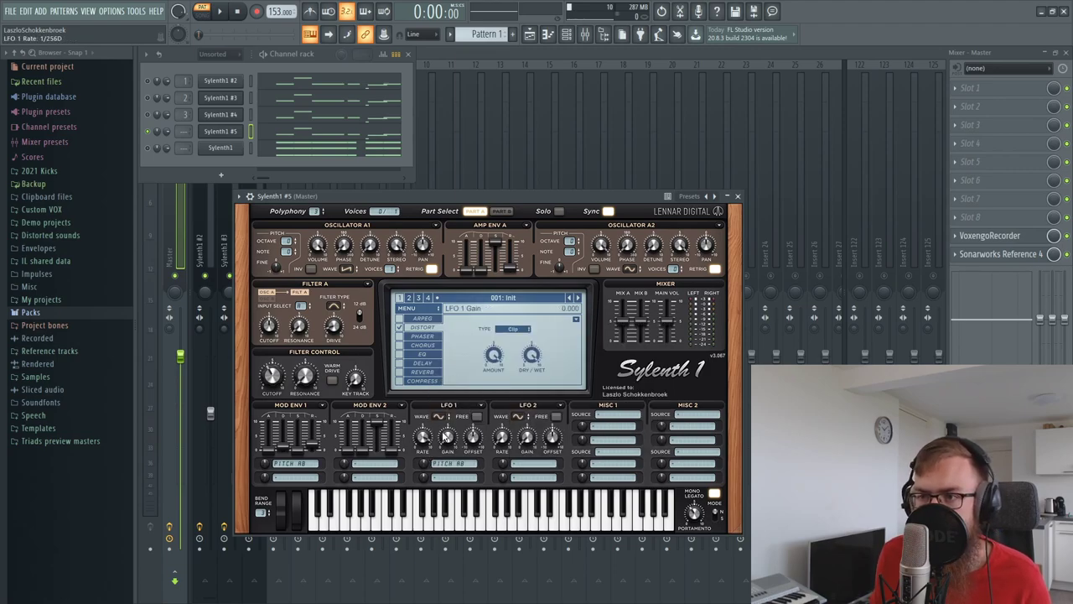
key(space)
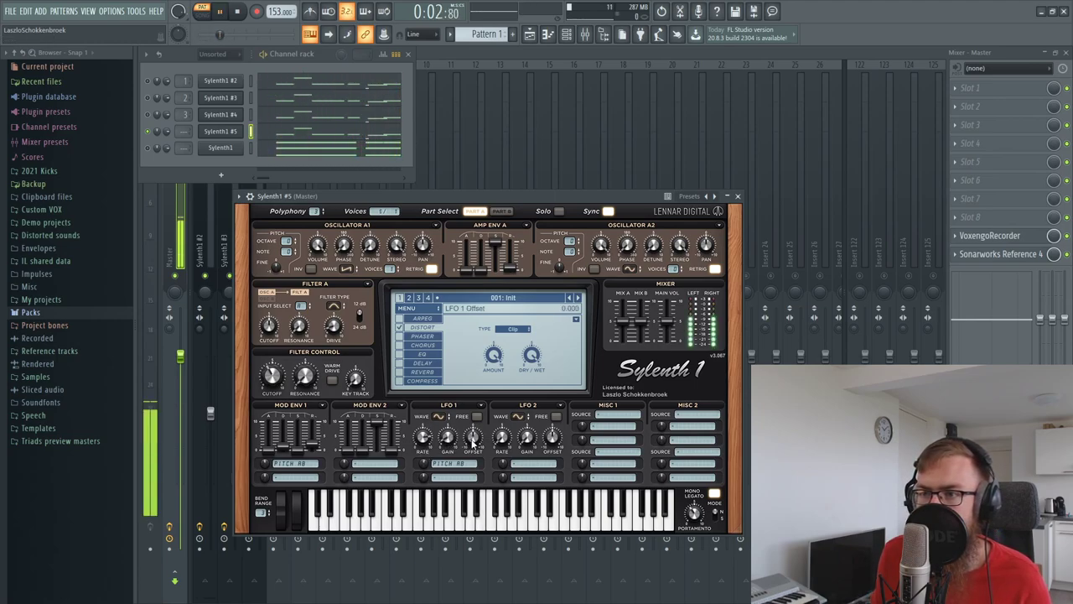
key(space)
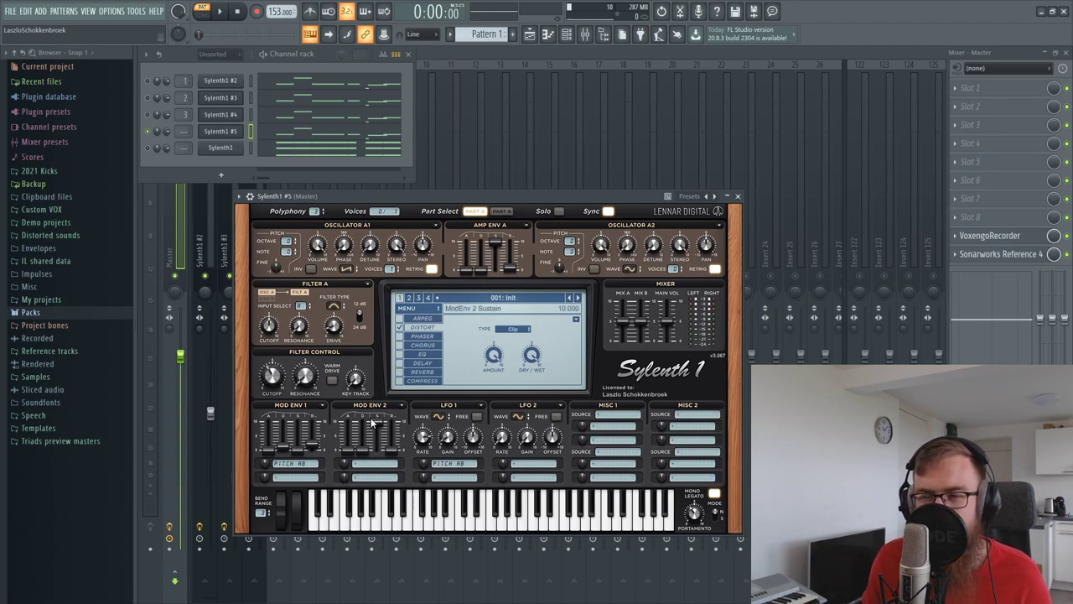
Step: Route Sylenth1 #5 to mixer track 4 and lower that track's fader
click(210, 264)
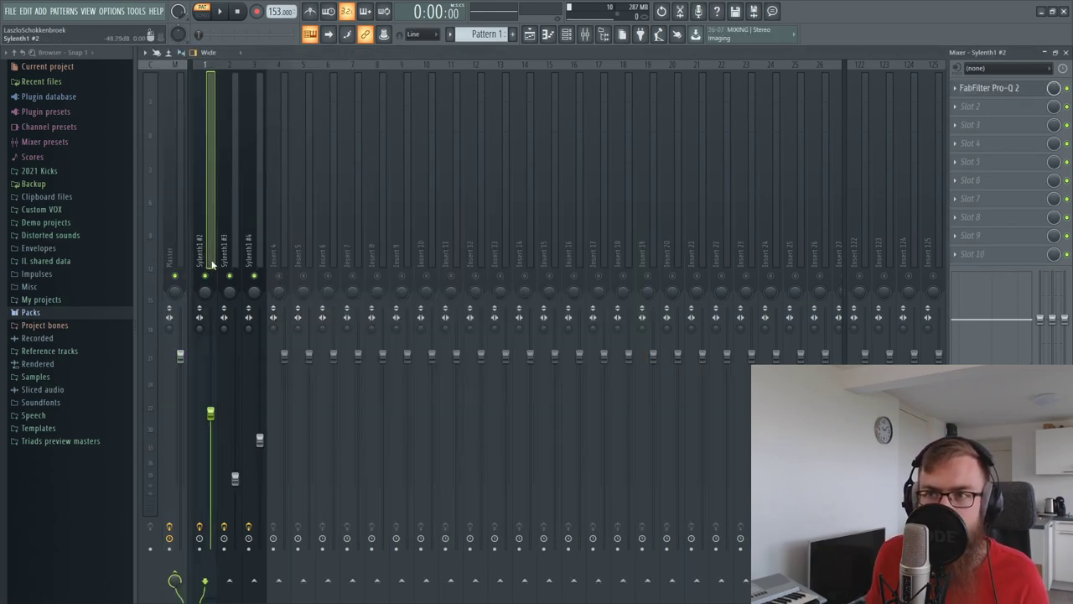
click(566, 33)
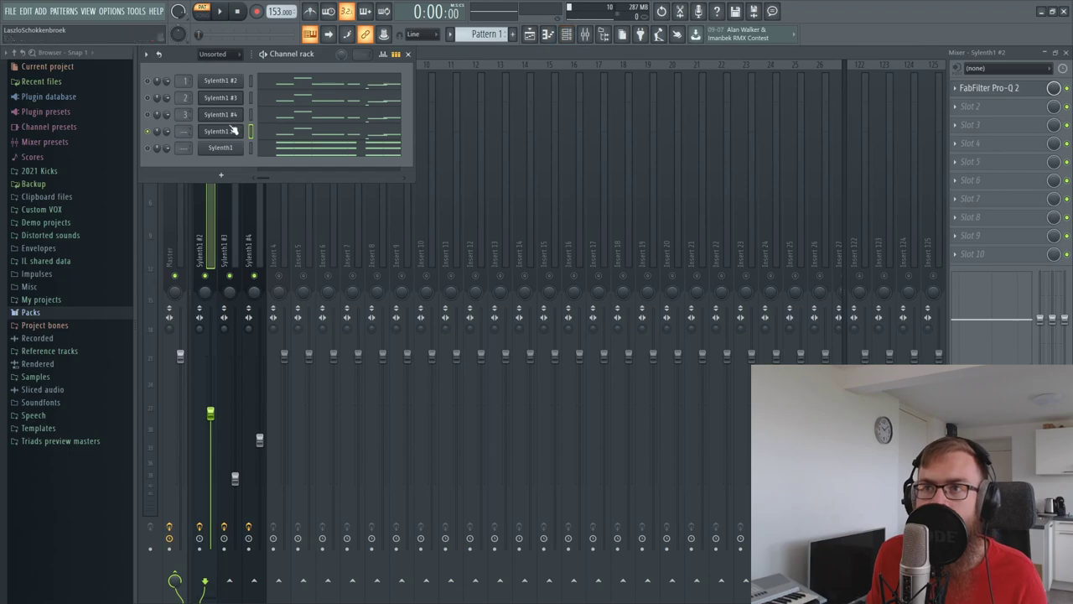
click(220, 131)
click(250, 196)
key(ctrl+l)
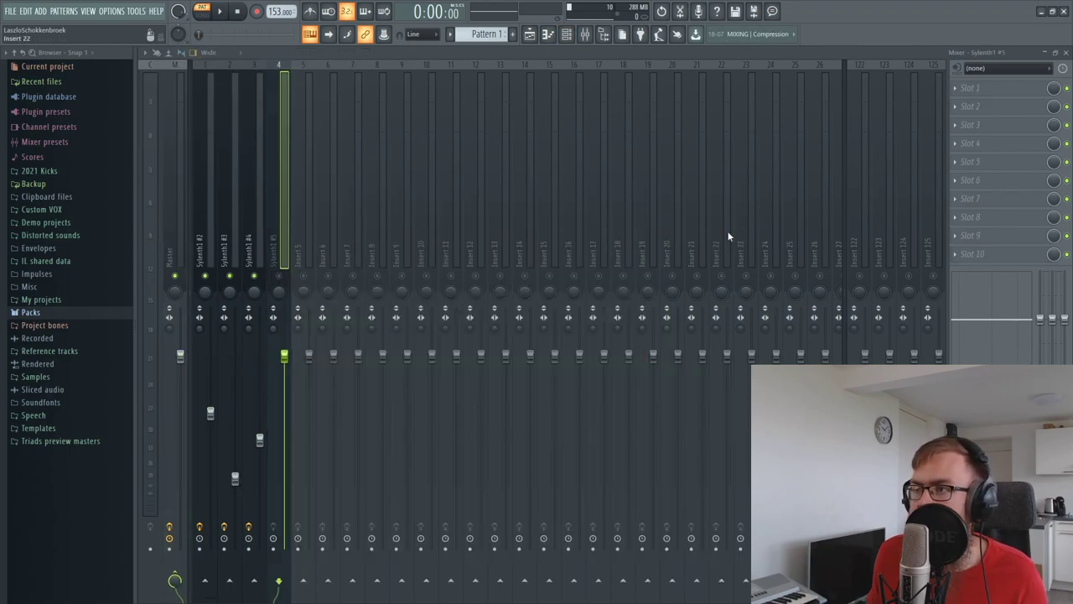
click(279, 277)
drag(286, 367, 286, 423)
Step: Add FabFilter Pro-Q 2 to the Sylenth1 #5 track with an 18 dB/oct low cut at about 180 Hz, Q 1.085
click(963, 91)
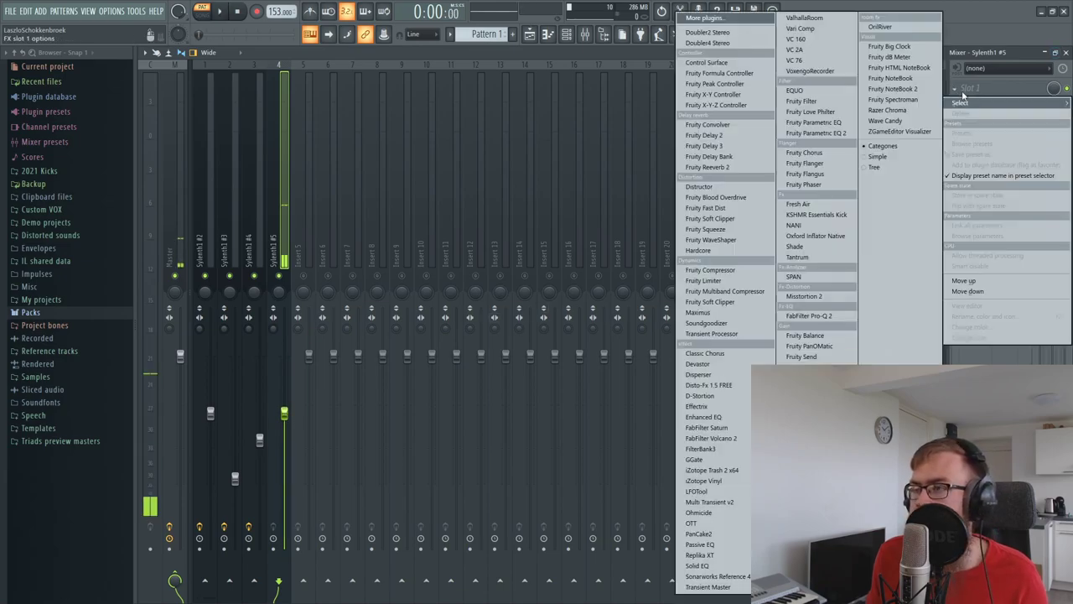
click(809, 316)
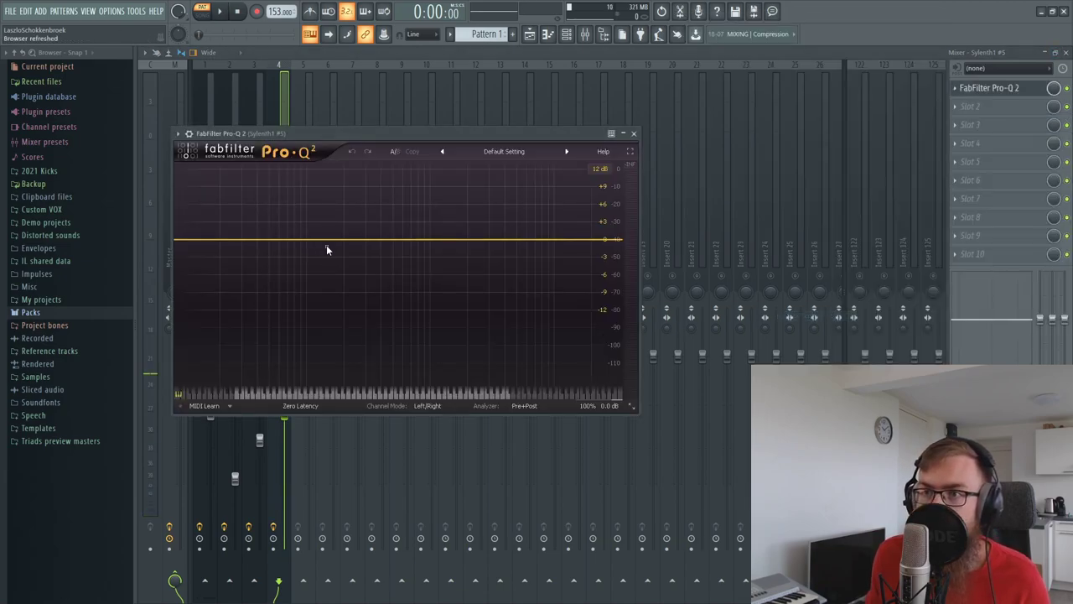
double_click(319, 280)
click(220, 353)
click(232, 391)
key(space)
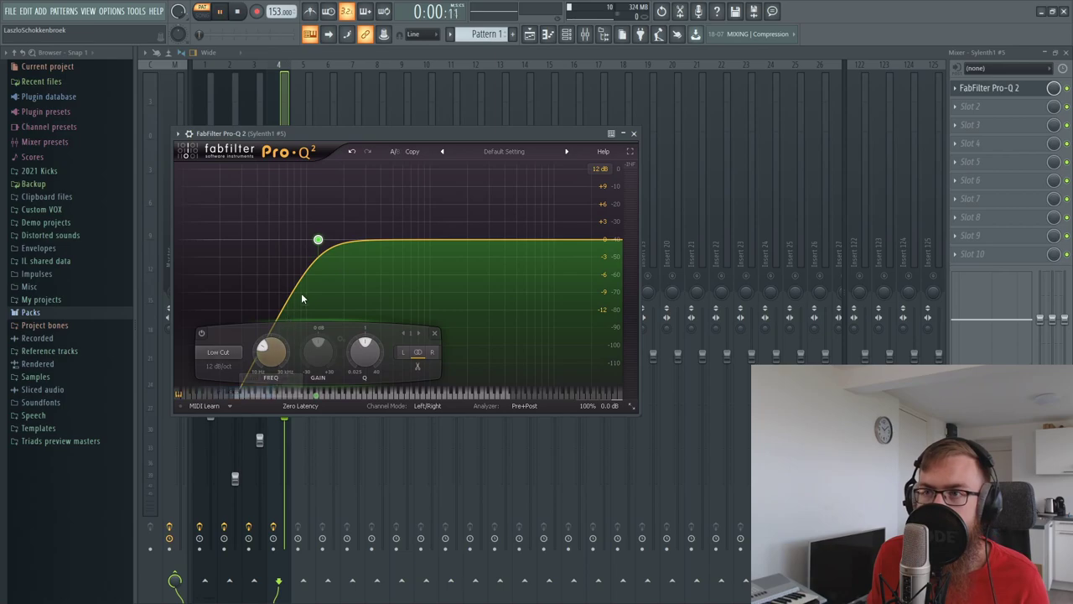
alt+shift+click(319, 241)
drag(320, 241, 338, 236)
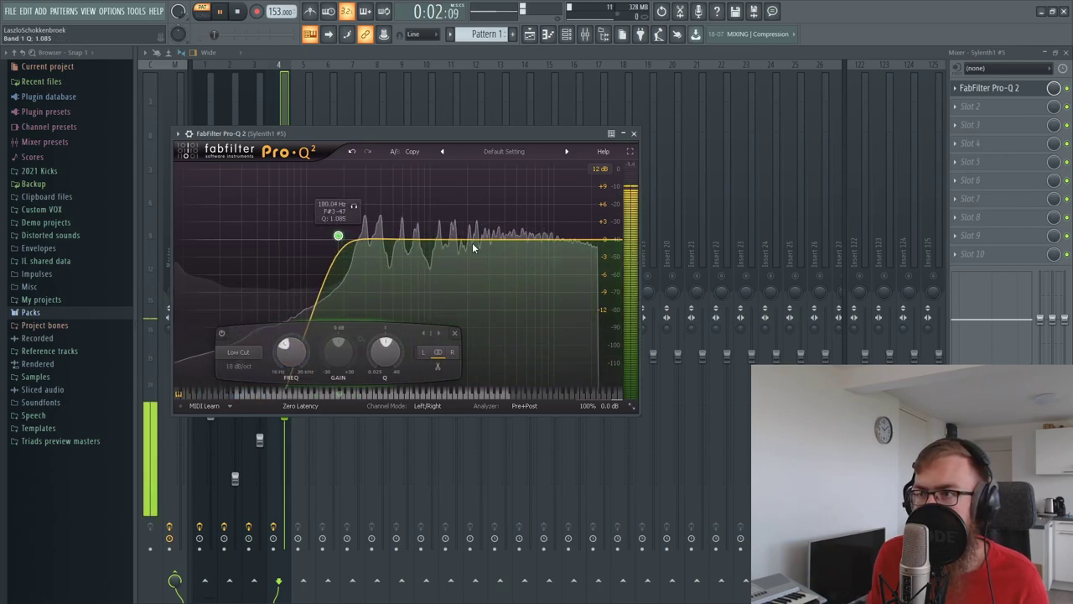
Step: Add a gentle bell boost in the upper mids and one of about 1.8 dB near 10.7 kHz on Sylenth1 #5
drag(469, 241, 496, 235)
scroll(505, 234, up, 2)
scroll(497, 235, down, 3)
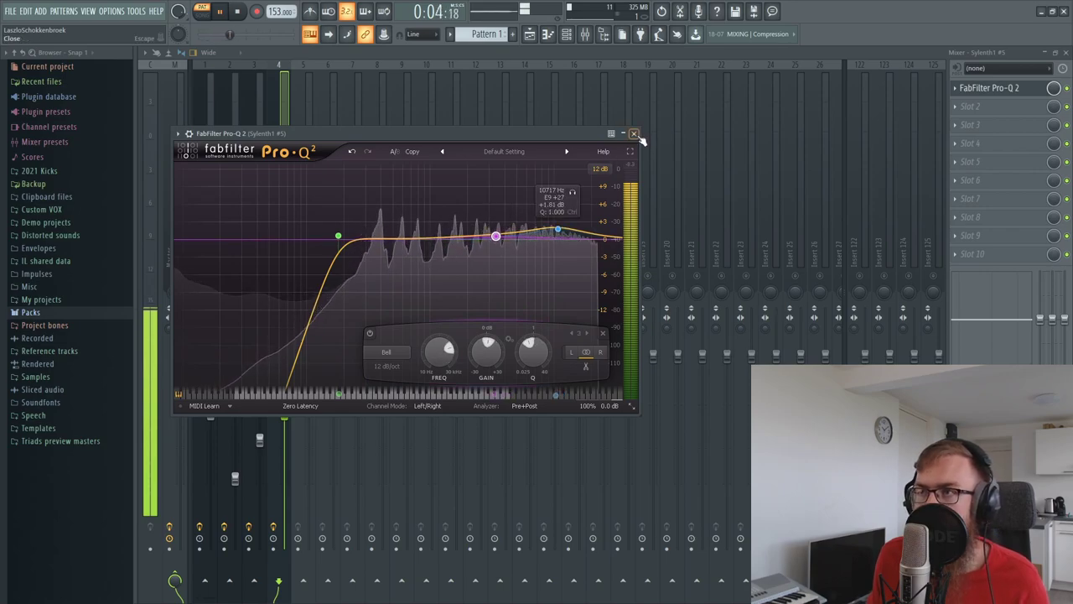
click(634, 133)
Step: Unmute Sylenth1 #2 alongside #5 and silence all four layer faders in the mixer, bringing only Sylenth1 #2 back up
key(F6)
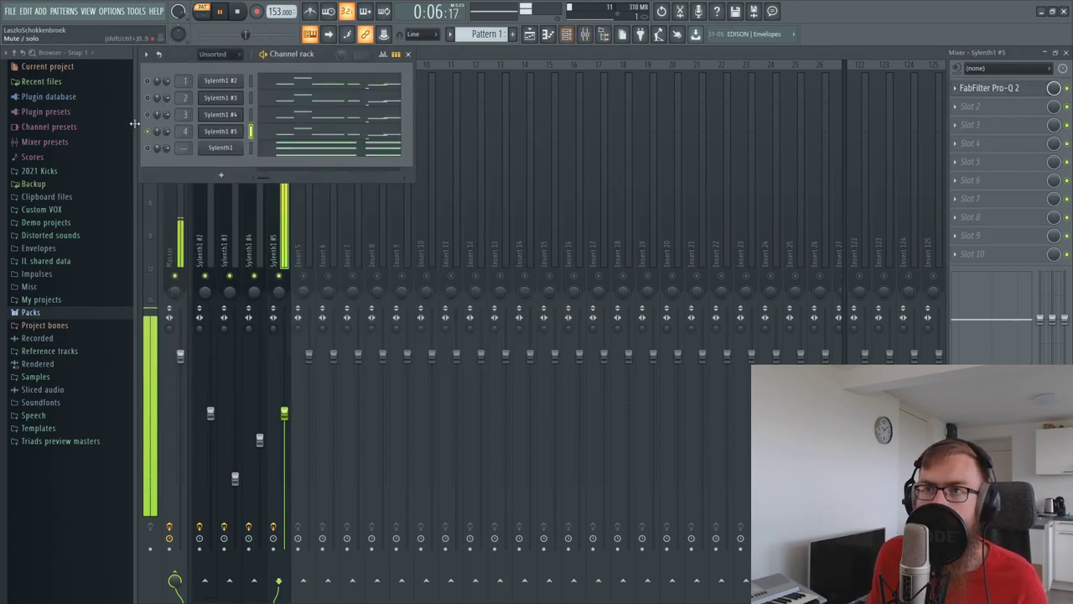
key(space)
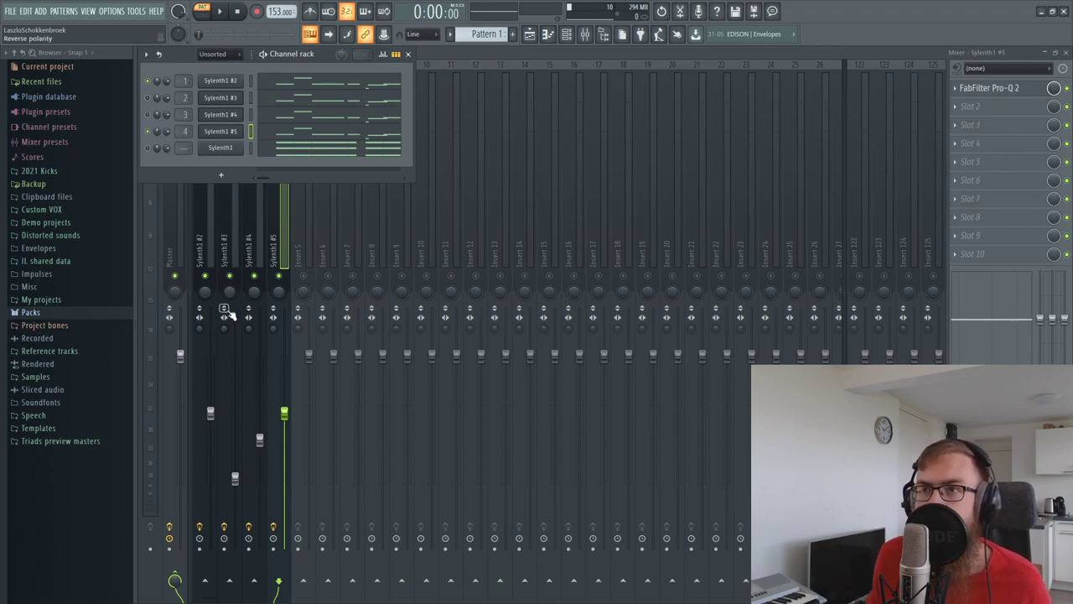
drag(247, 244, 197, 240)
drag(212, 417, 210, 549)
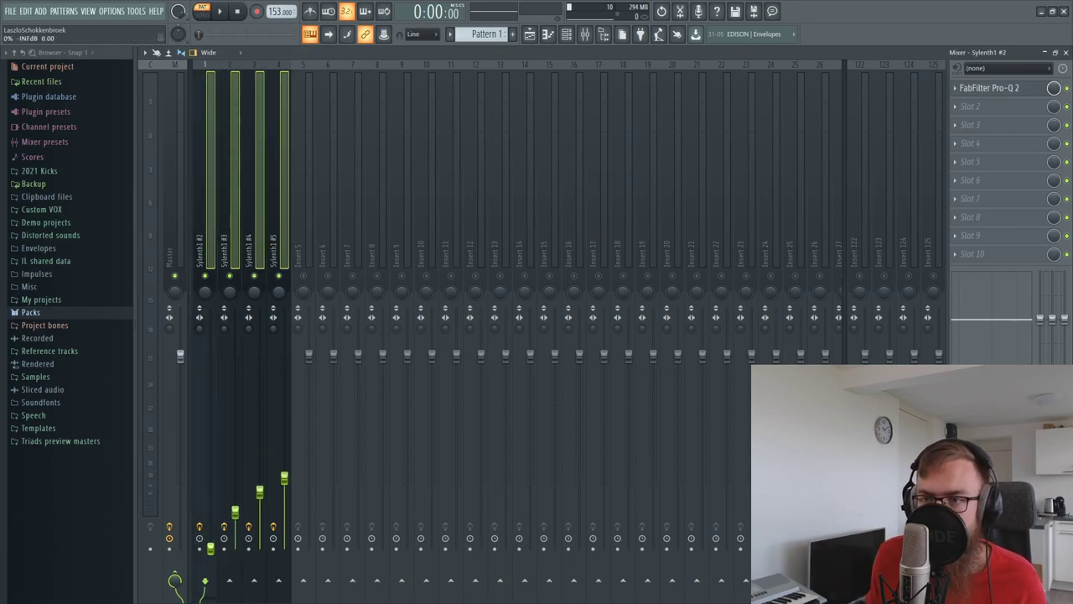
click(228, 192)
click(206, 235)
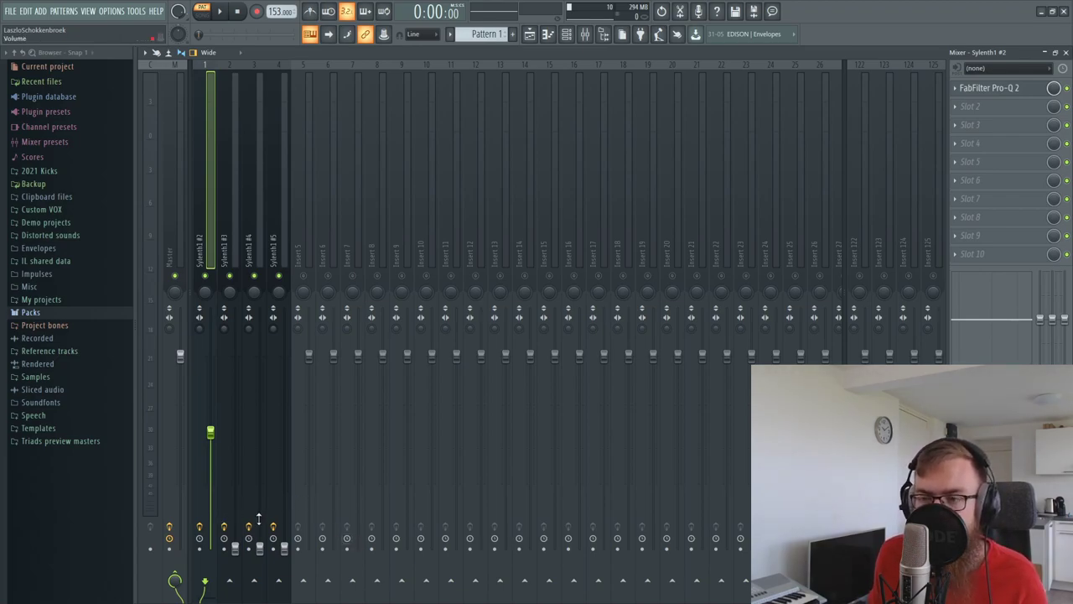
Step: Raise the Sylenth1 #5 fader during playback and balance it with a slightly louder Sylenth1 #2
key(space)
drag(284, 546, 284, 435)
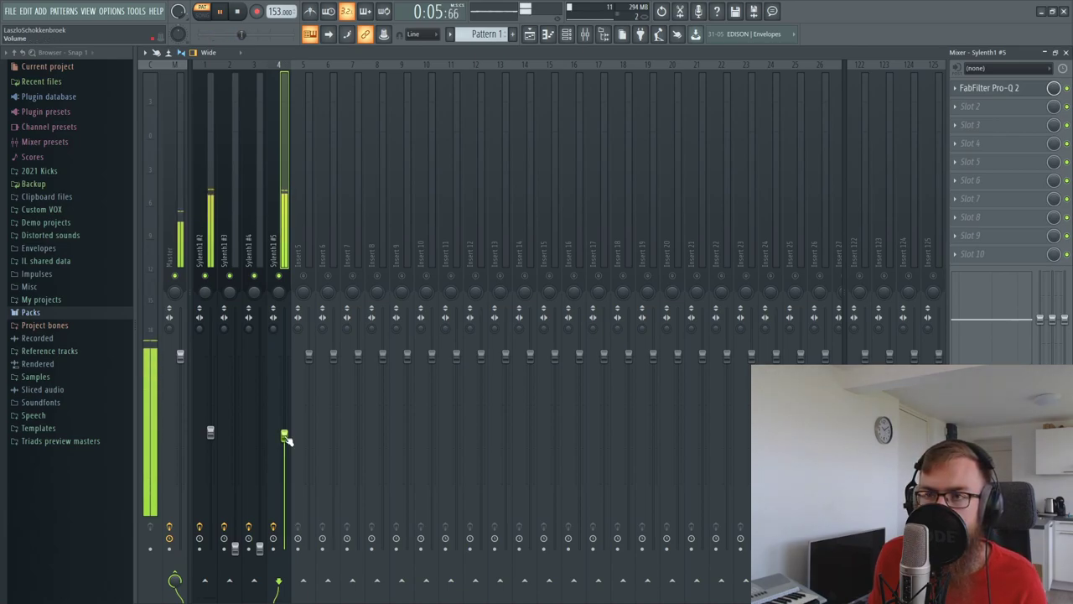
drag(211, 431, 211, 422)
key(space)
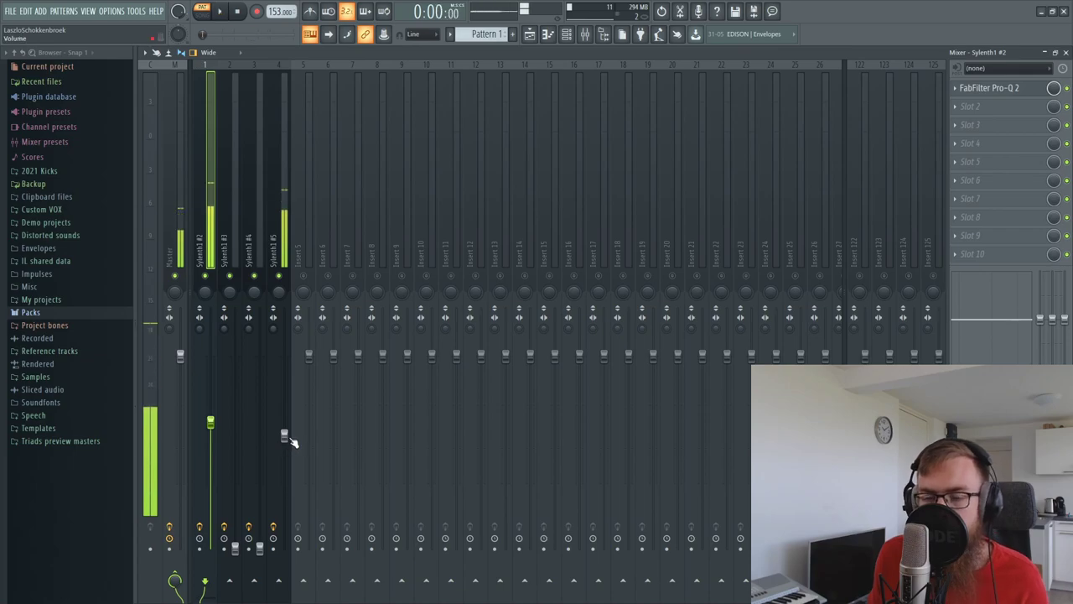
Step: Compare the oscillator settings of Sylenth1 #5 with those of Sylenth1 #2
click(567, 35)
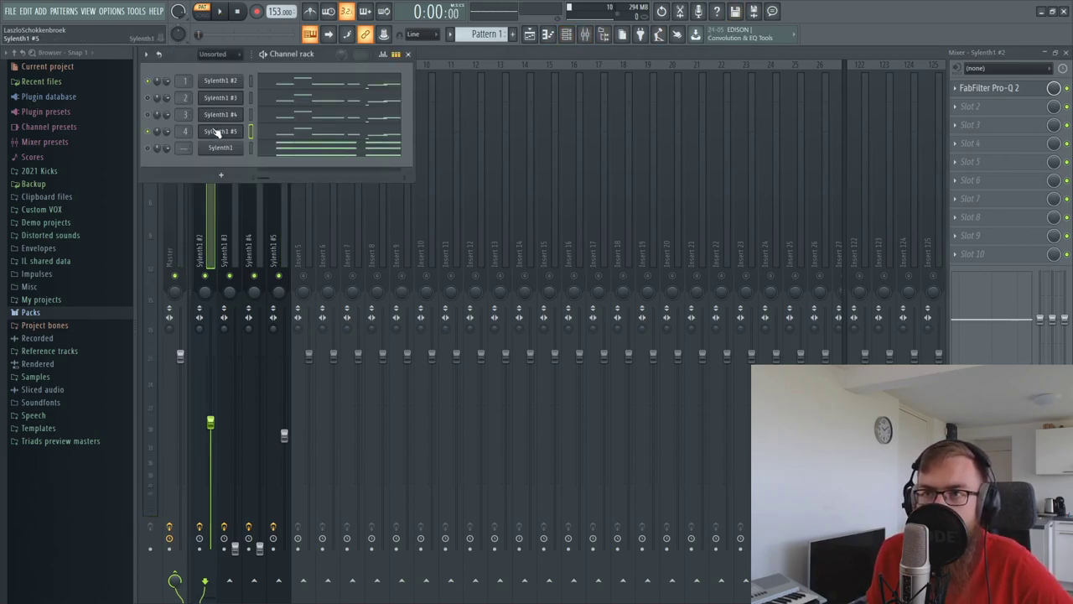
click(216, 132)
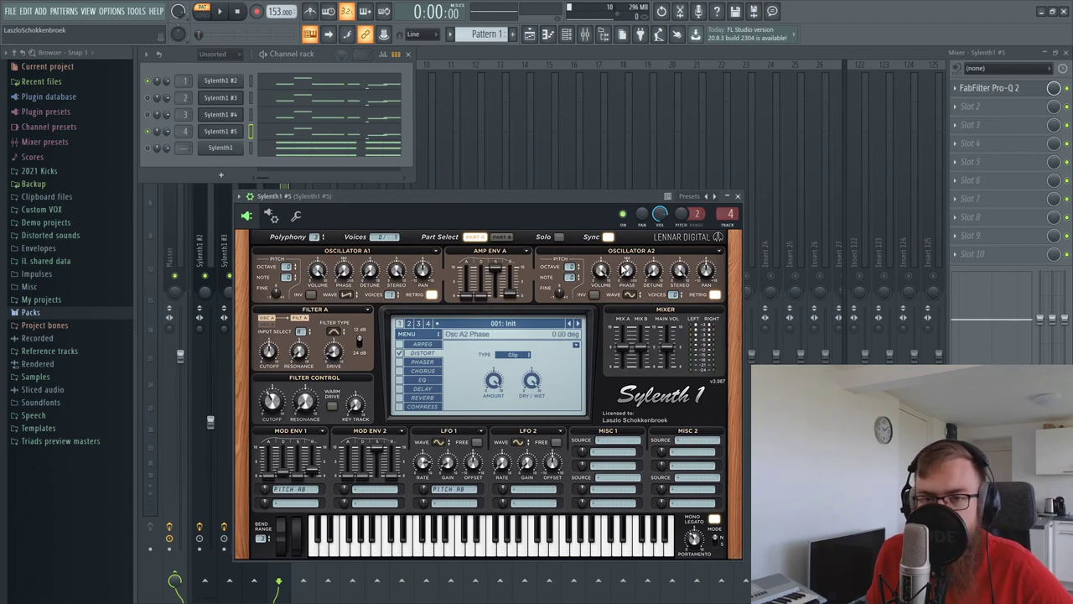
click(208, 87)
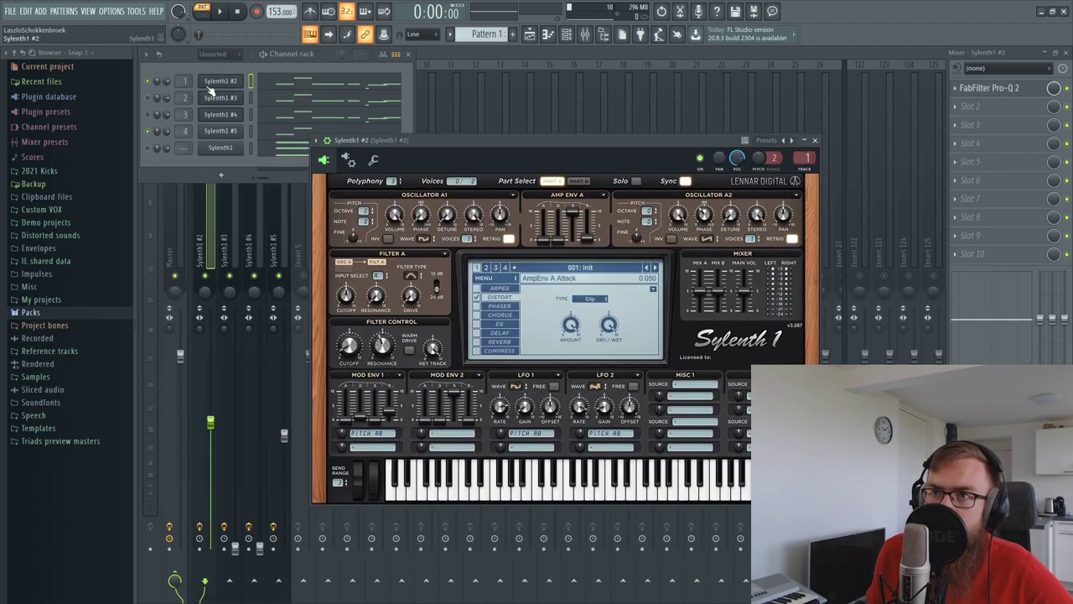
click(217, 134)
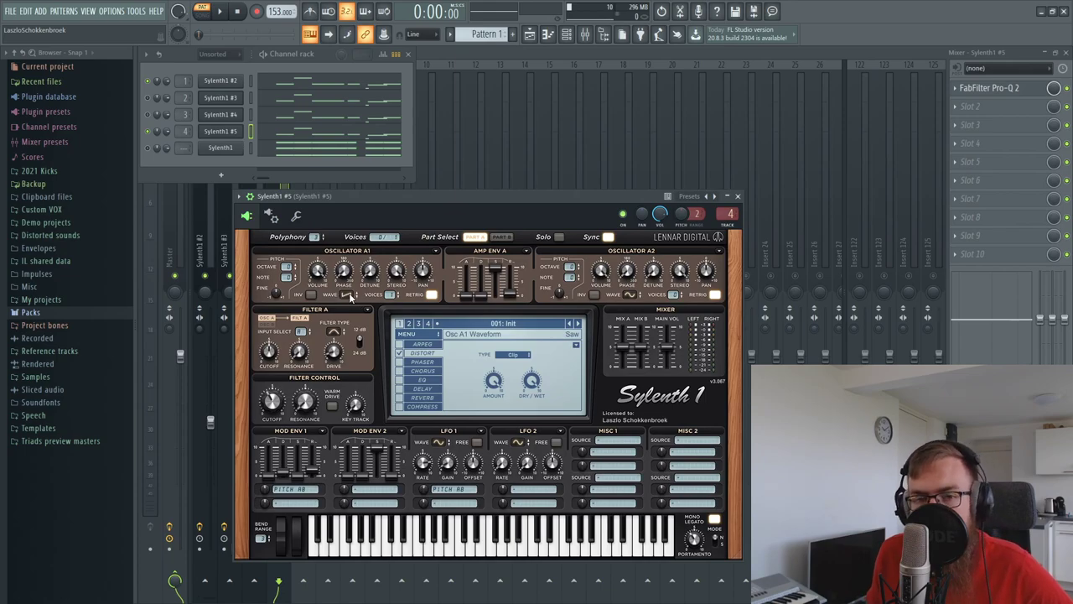
click(220, 81)
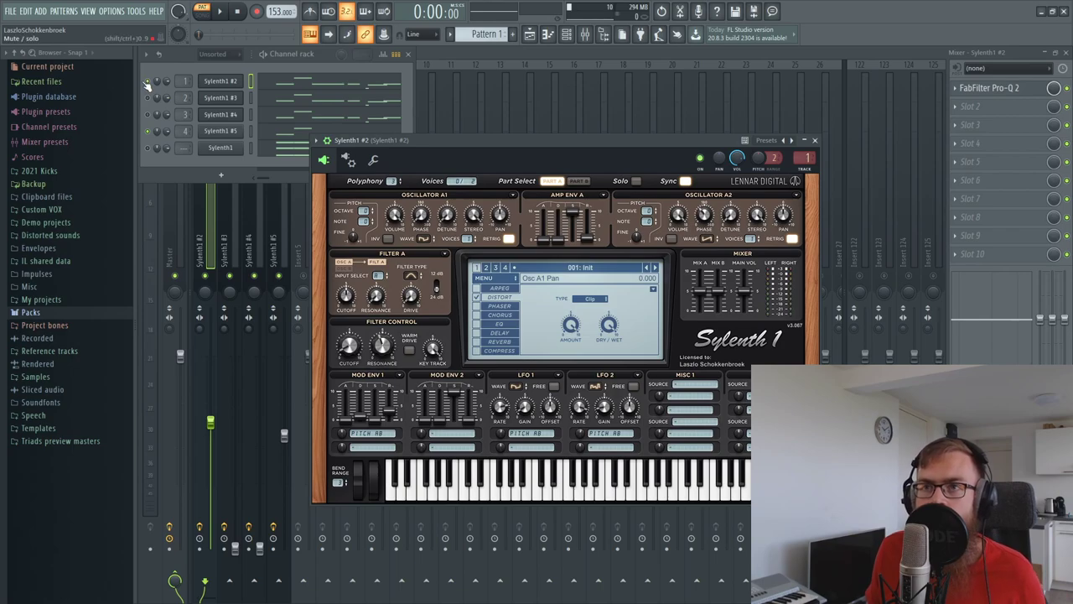
click(281, 240)
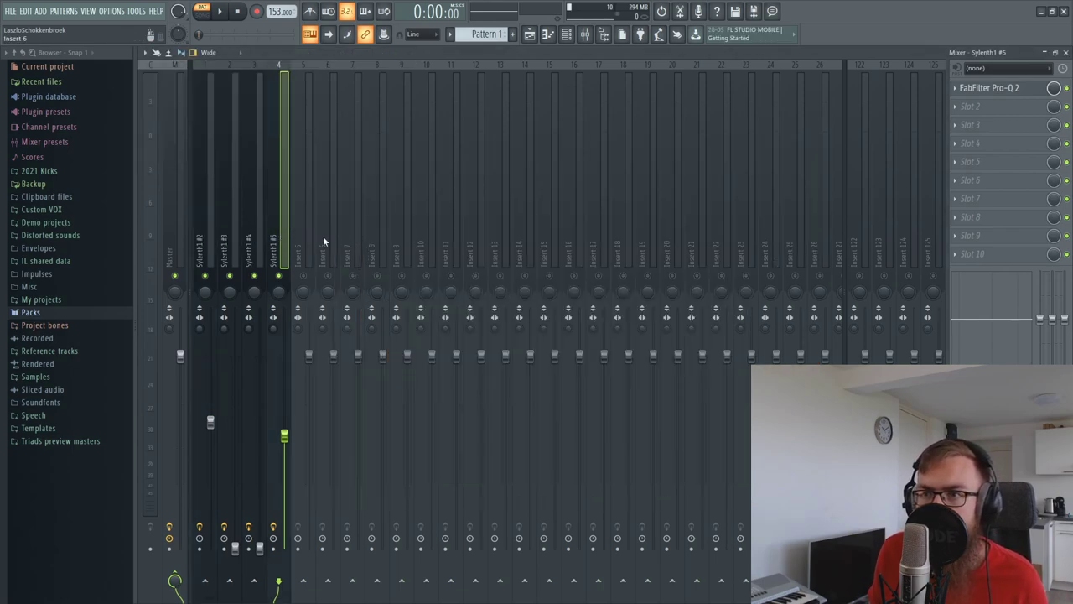
Step: Adjust oscillator A1's phase in Sylenth1 #5 to about 292.60 degrees while both layers play
click(568, 35)
click(226, 130)
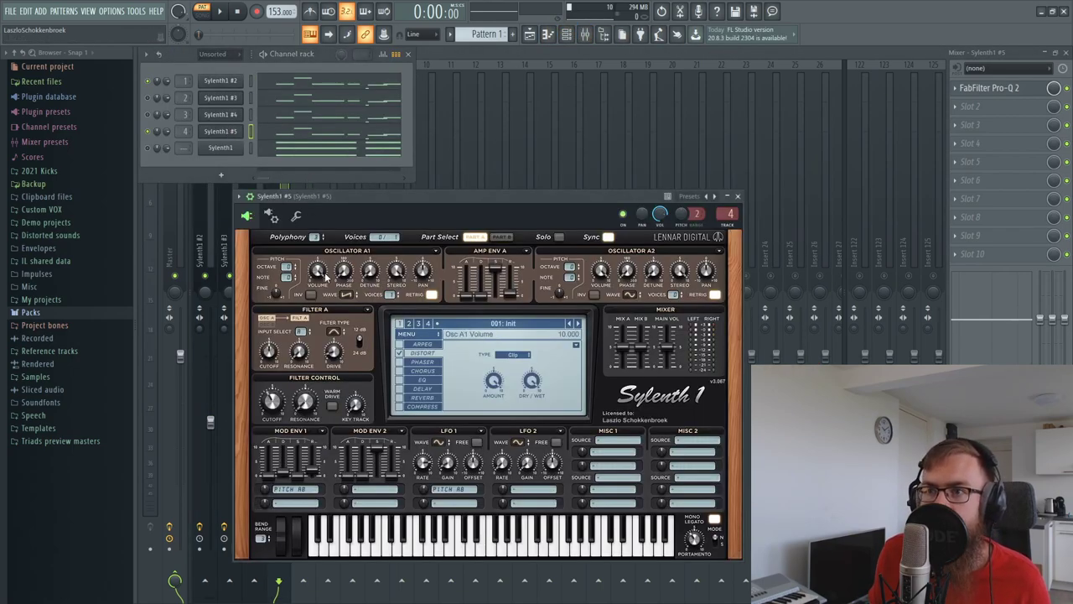
drag(353, 211, 345, 381)
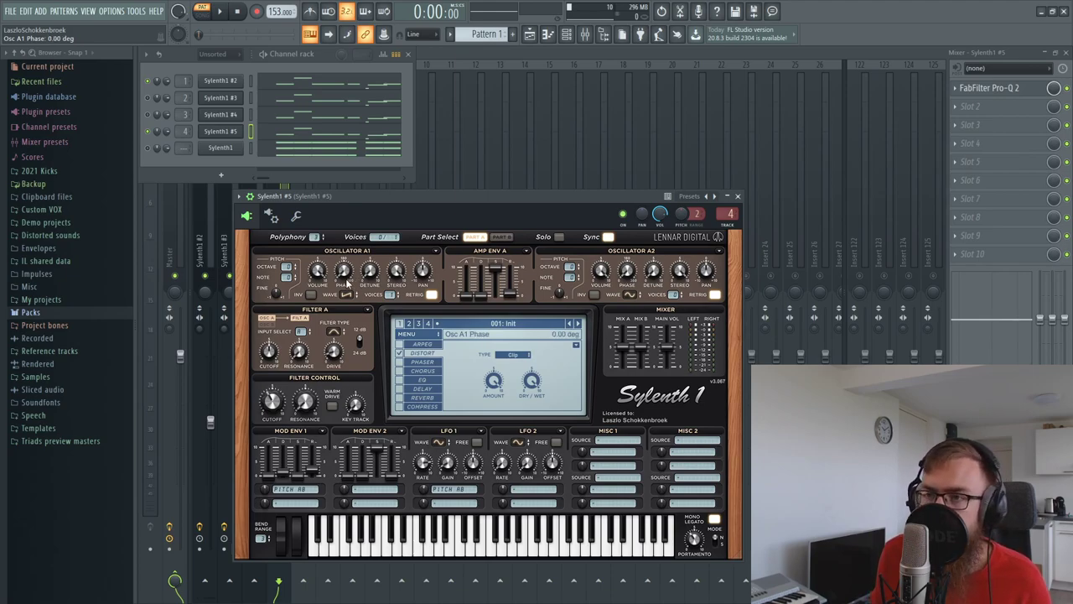
key(space)
drag(344, 277, 384, 173)
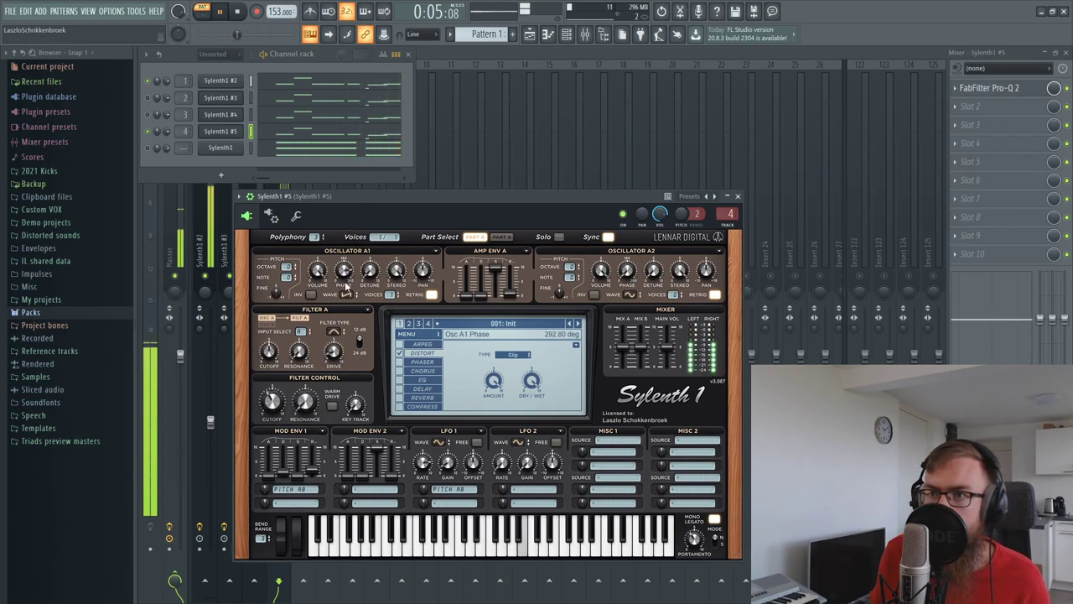
Step: Set oscillator A1's phase in Sylenth1 #5 to about 319.20 degrees and audition it together with Sylenth1 #2 in the mixer
drag(353, 265, 353, 268)
drag(417, 196, 662, 193)
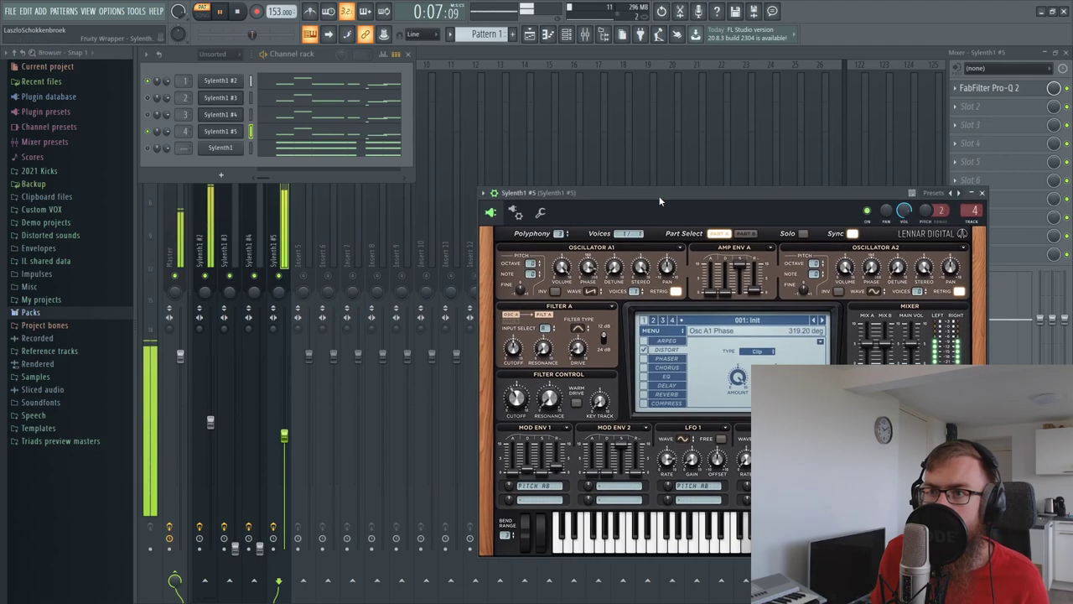
key(F12)
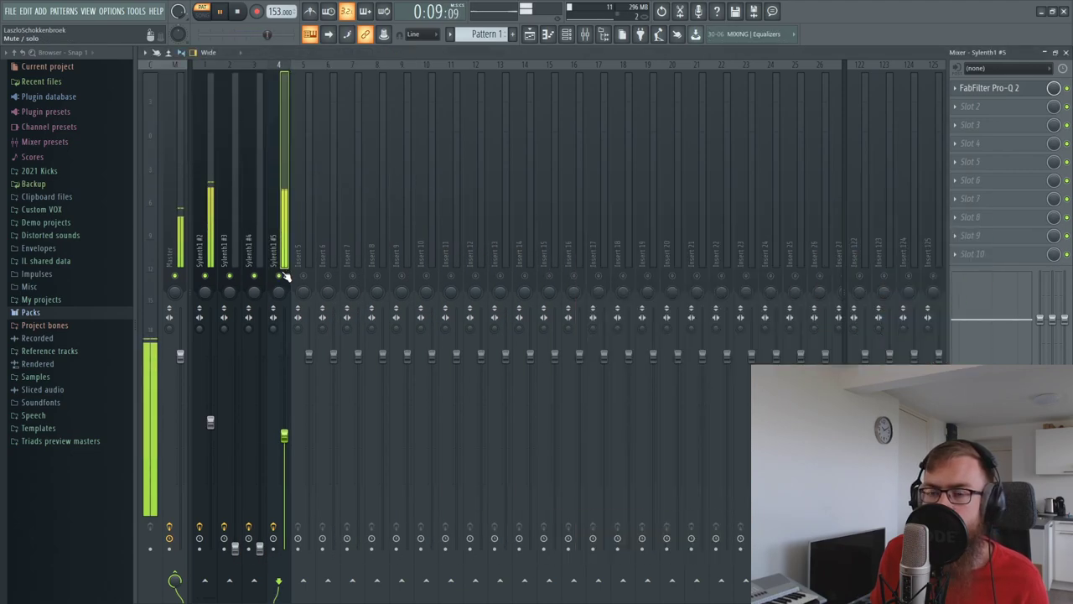
key(space)
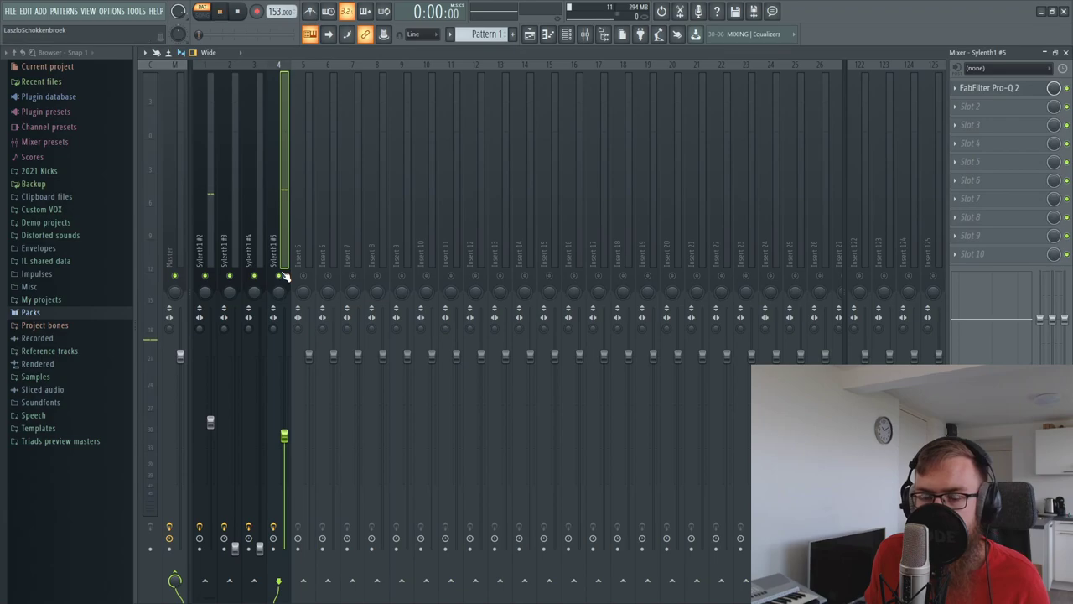
key(space)
key(space)
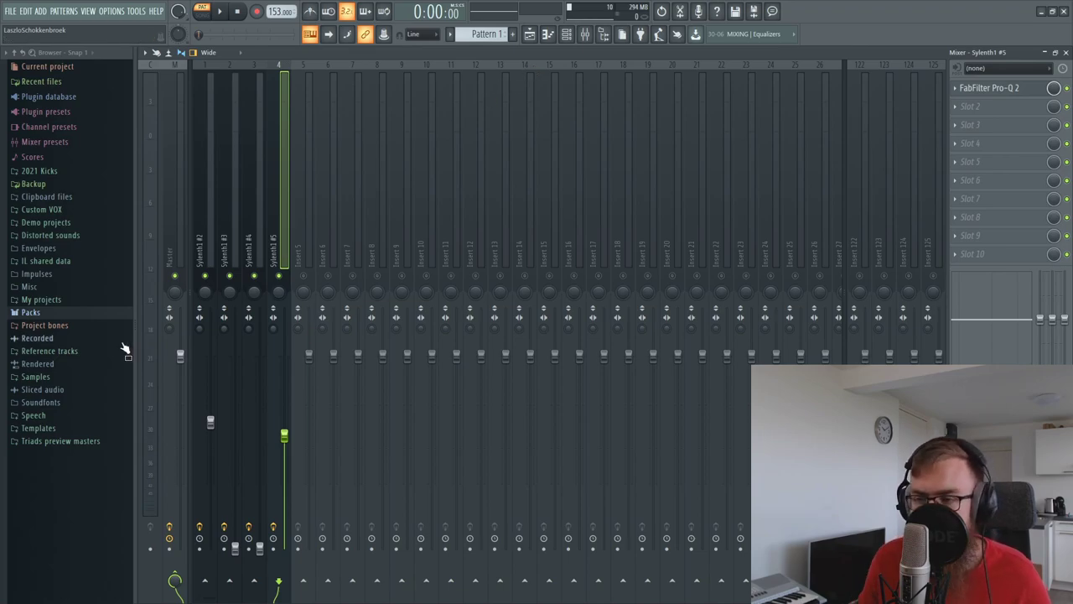
Step: Change oscillator A1's waveform in Sylenth1 #5 to Pulse and audition the layer on its own
click(566, 33)
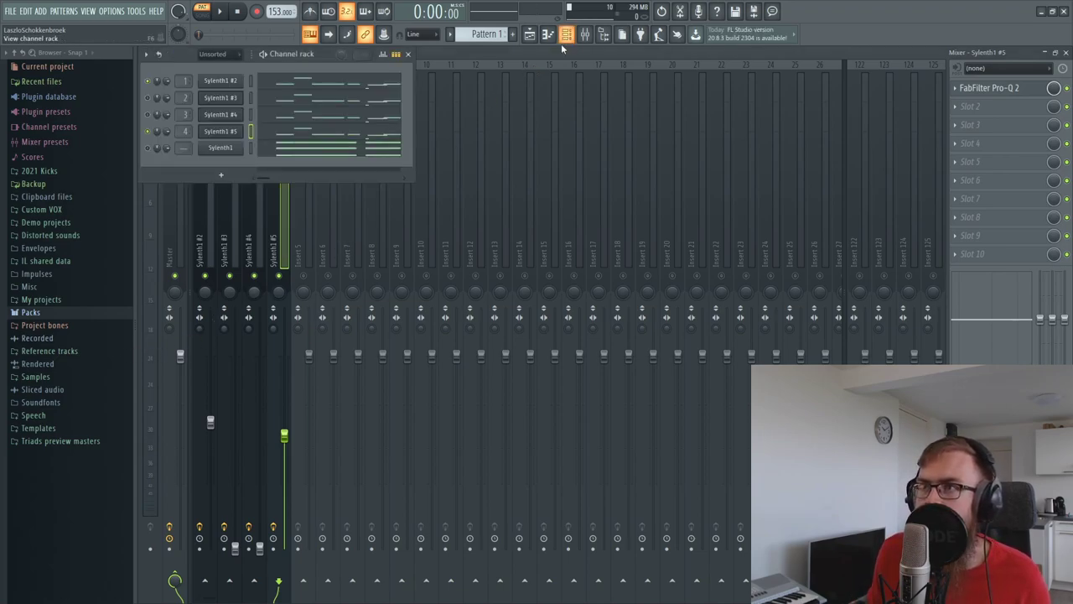
click(224, 133)
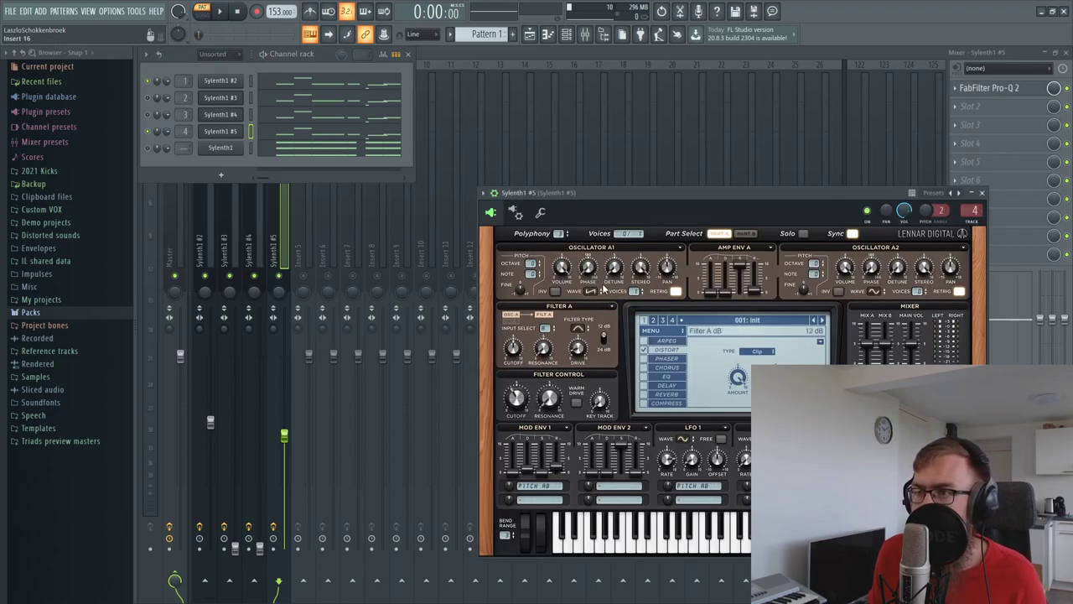
click(591, 292)
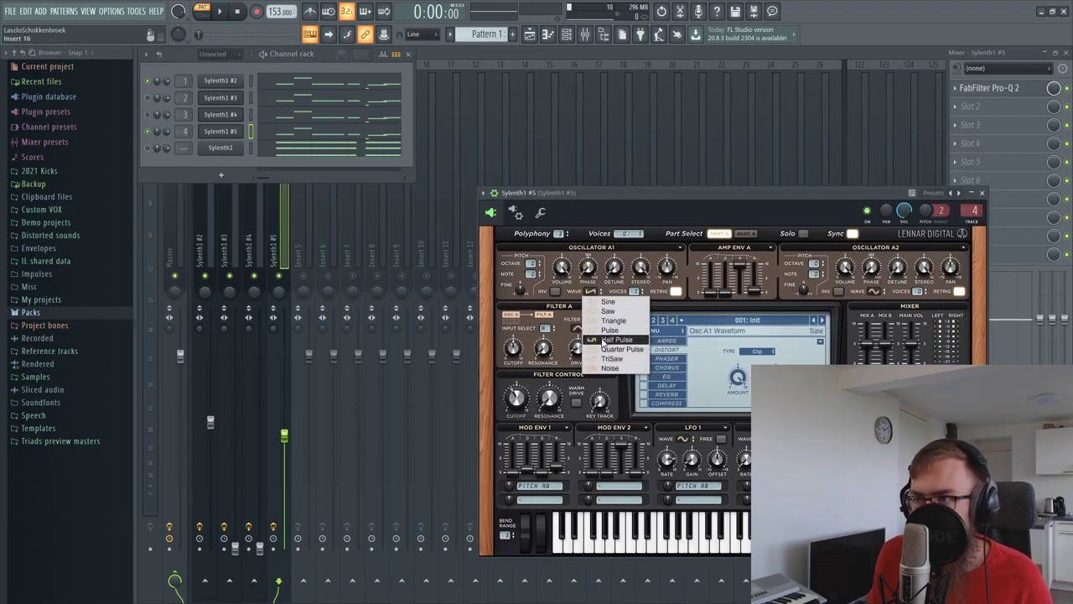
click(608, 327)
drag(600, 204, 436, 215)
key(space)
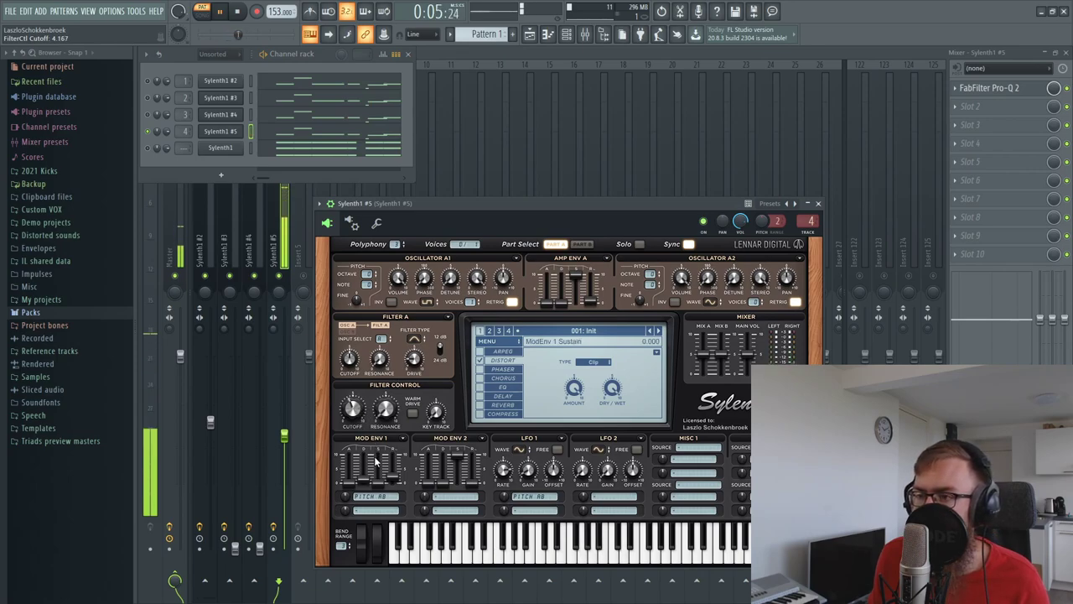
key(space)
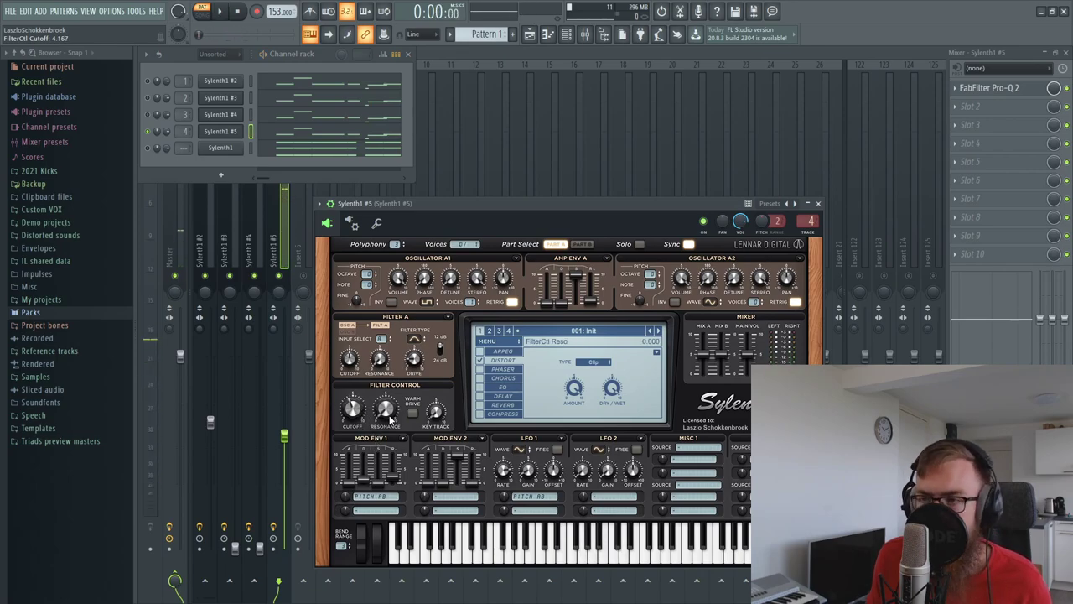
key(space)
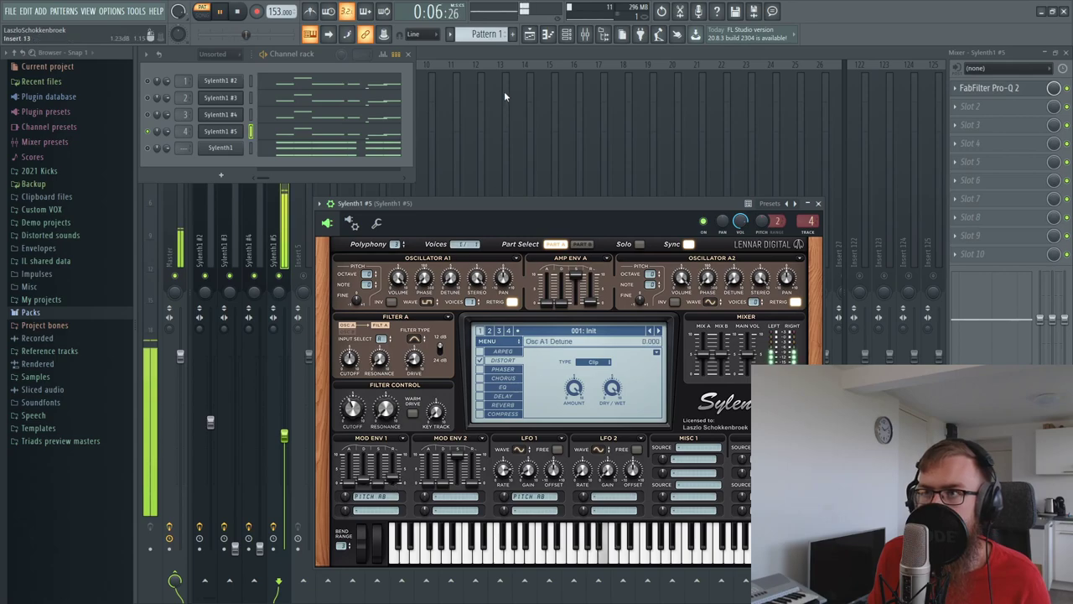
key(Escape)
key(space)
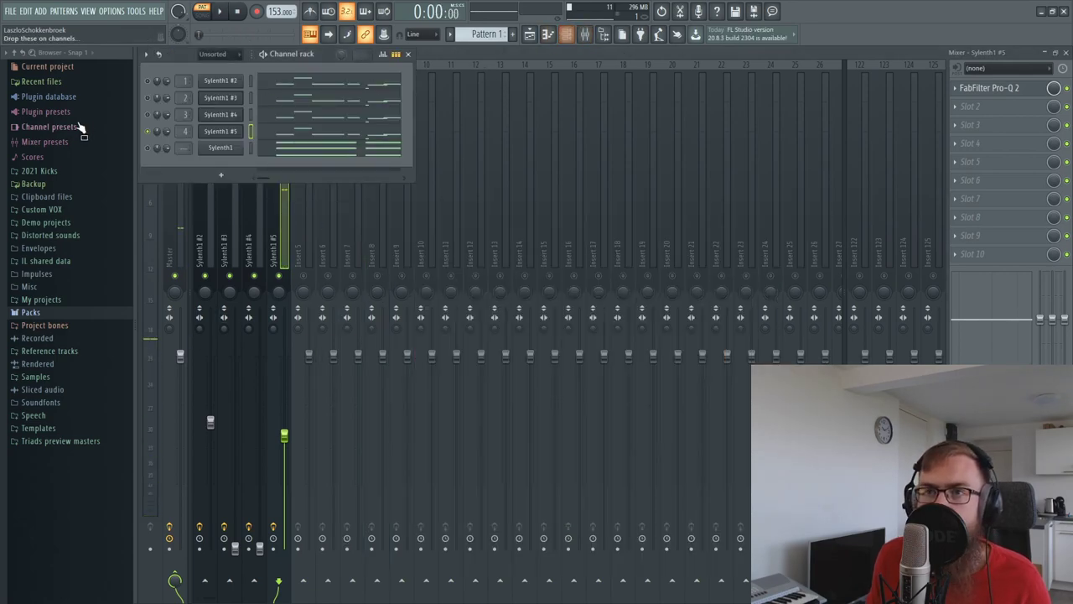
Step: Rebalance the two layers during playback, raising the Sylenth1 #2 fader and lowering Sylenth1 #5 to about -11.6 dB
click(501, 80)
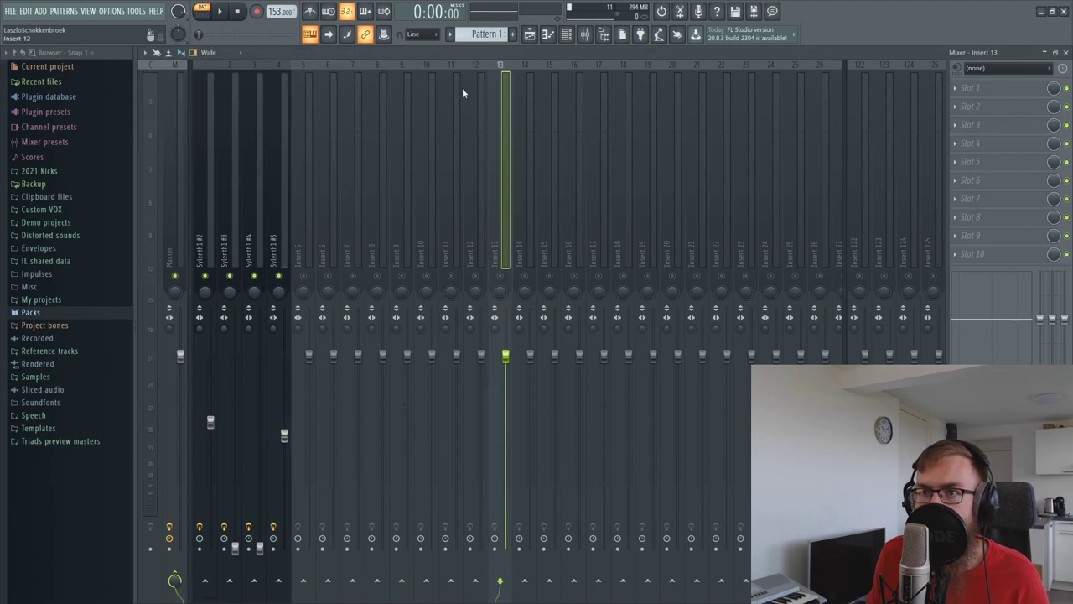
mouse_move(285, 435)
mouse_down()
mouse_move(284, 541)
mouse_move(281, 415)
mouse_up()
key(space)
drag(210, 421, 210, 391)
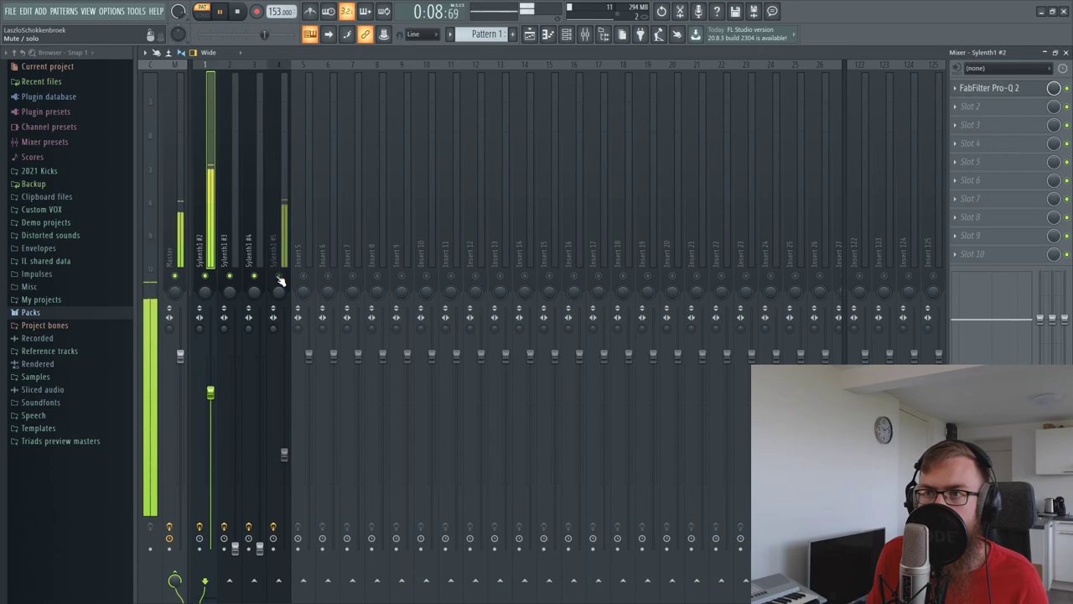
drag(285, 455, 284, 453)
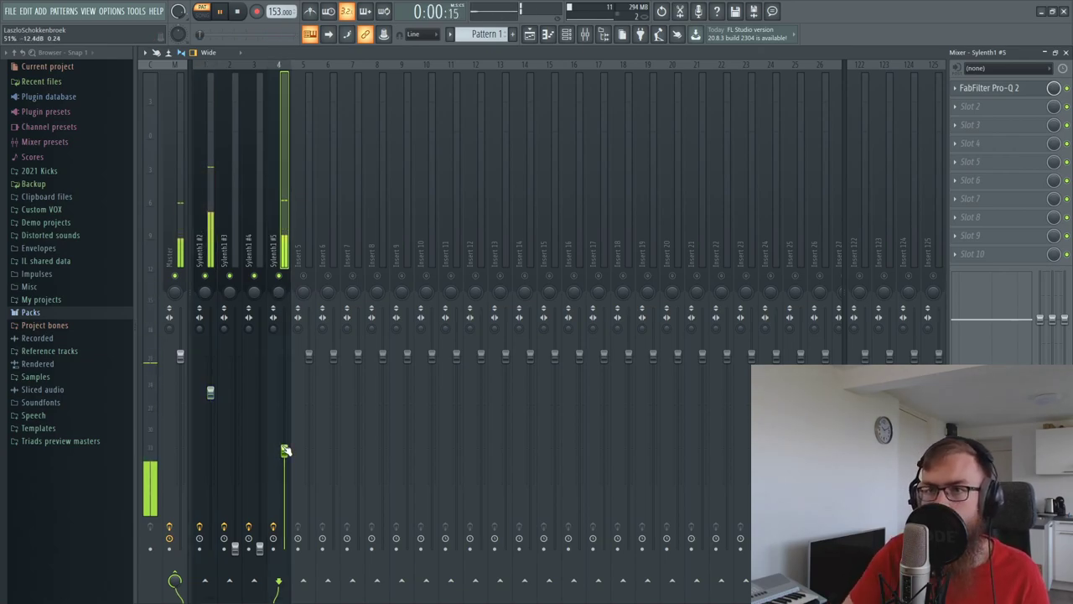
mouse_move(285, 451)
mouse_down()
mouse_move(285, 431)
mouse_move(288, 447)
mouse_up()
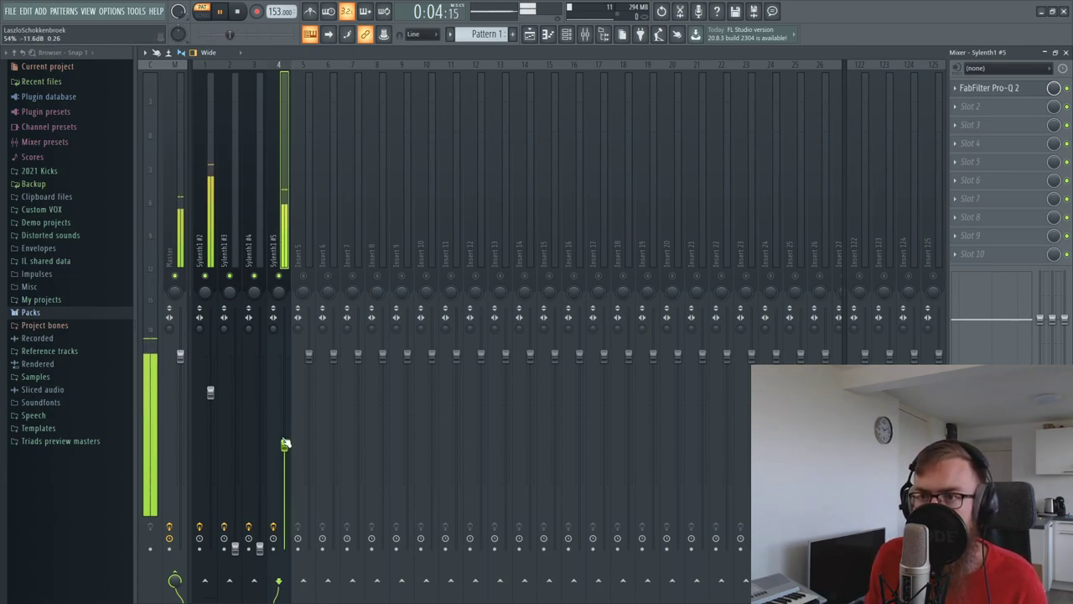
drag(210, 392, 211, 383)
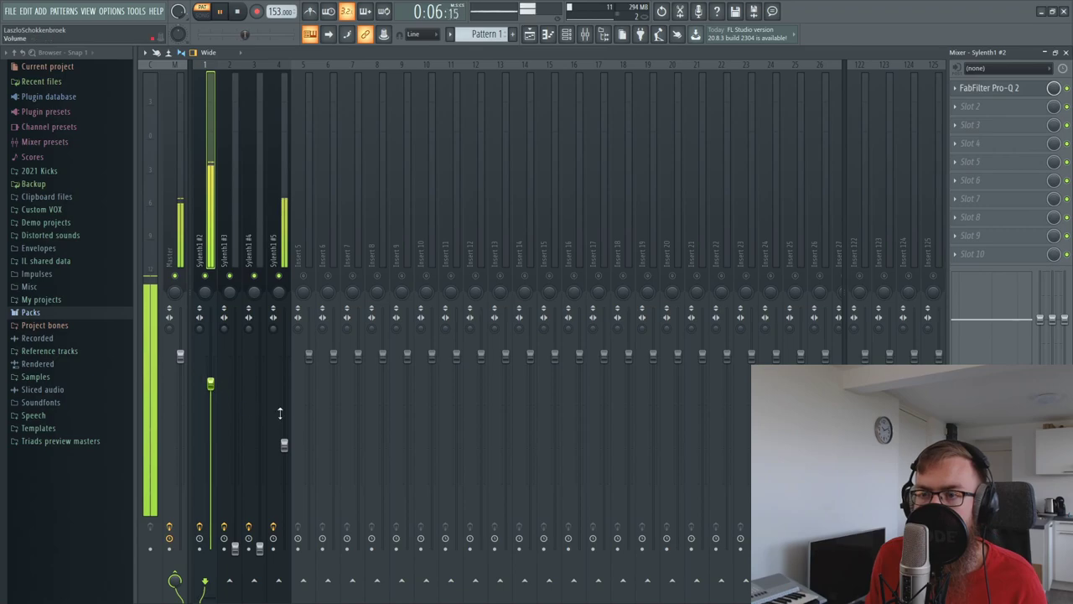
drag(284, 445, 284, 446)
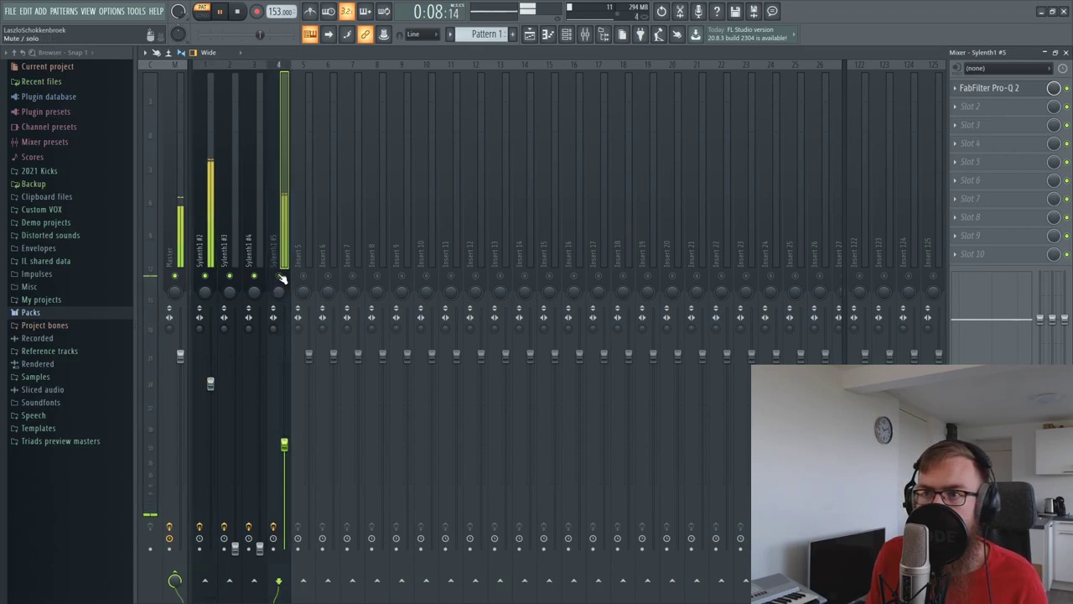
key(space)
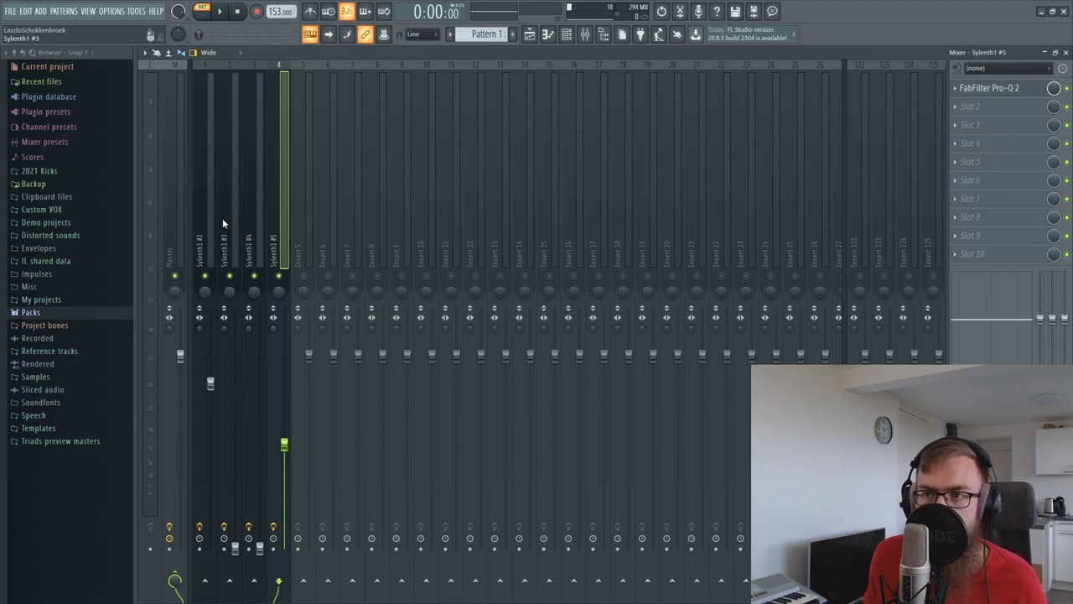
Step: Compare the mix with and without Sylenth1 #5 by toggling its mute during playback, and lower its fader slightly
click(212, 270)
click(285, 446)
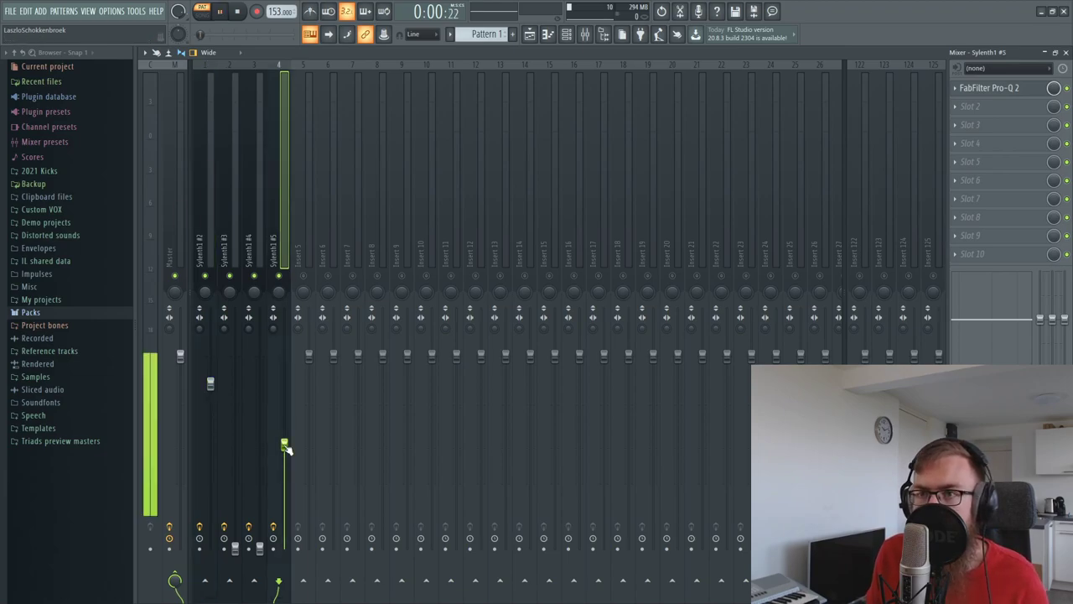
click(279, 279)
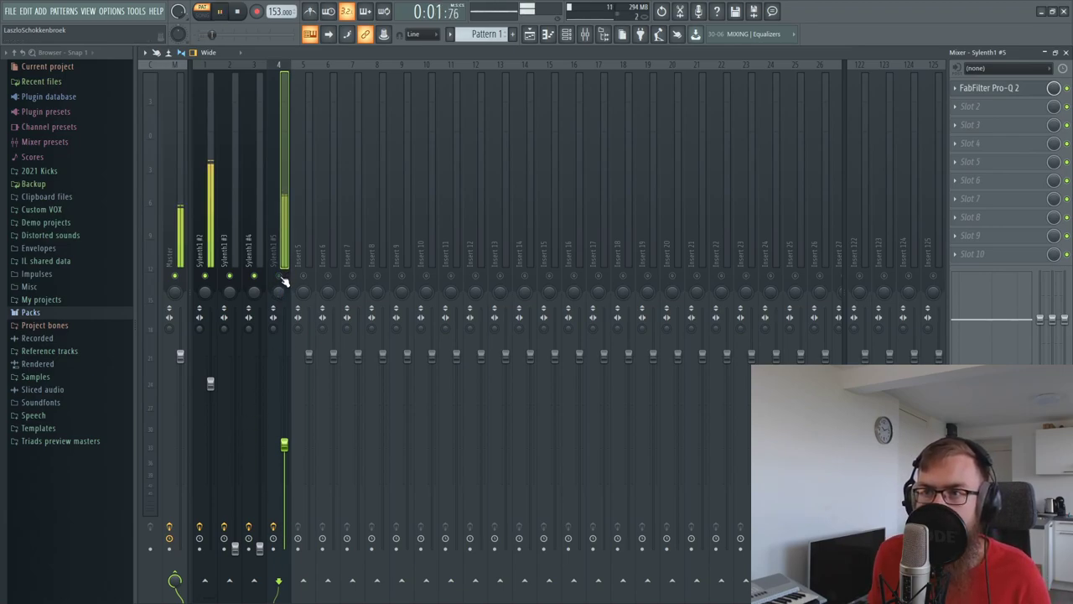
key(space)
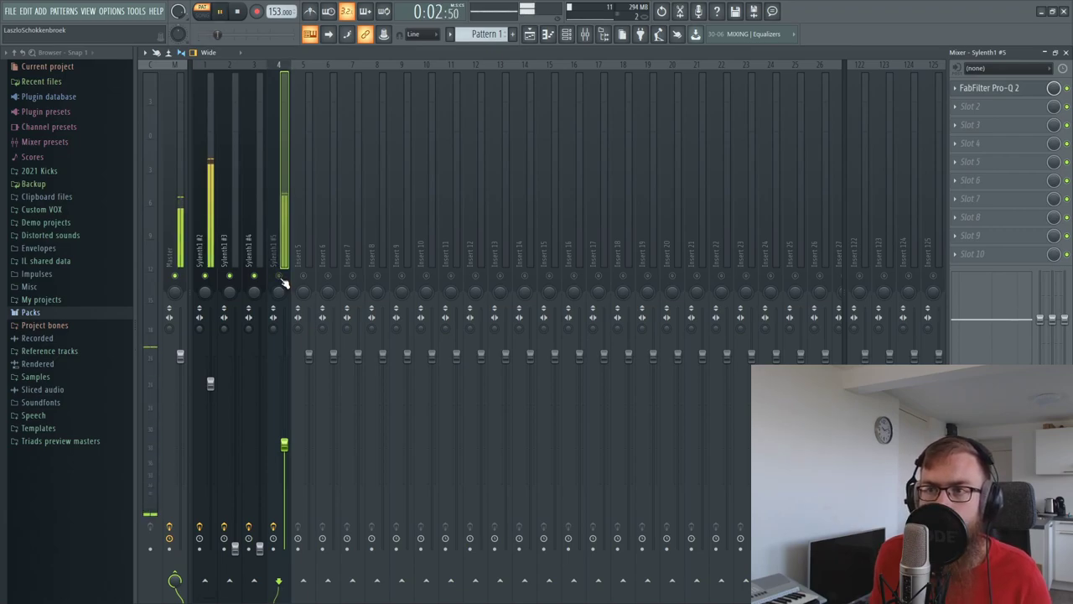
click(281, 279)
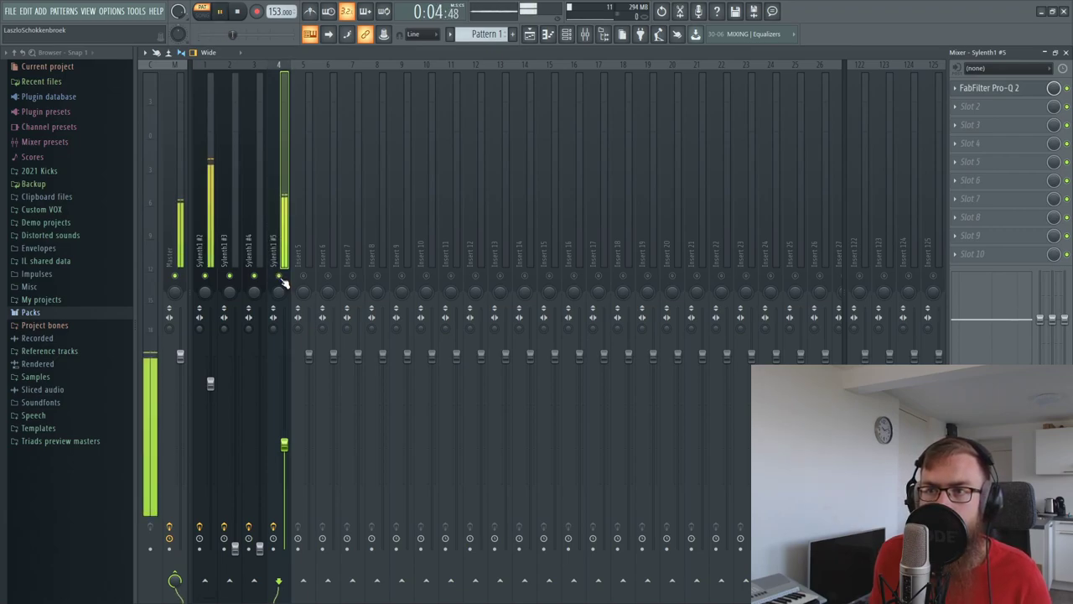
click(281, 278)
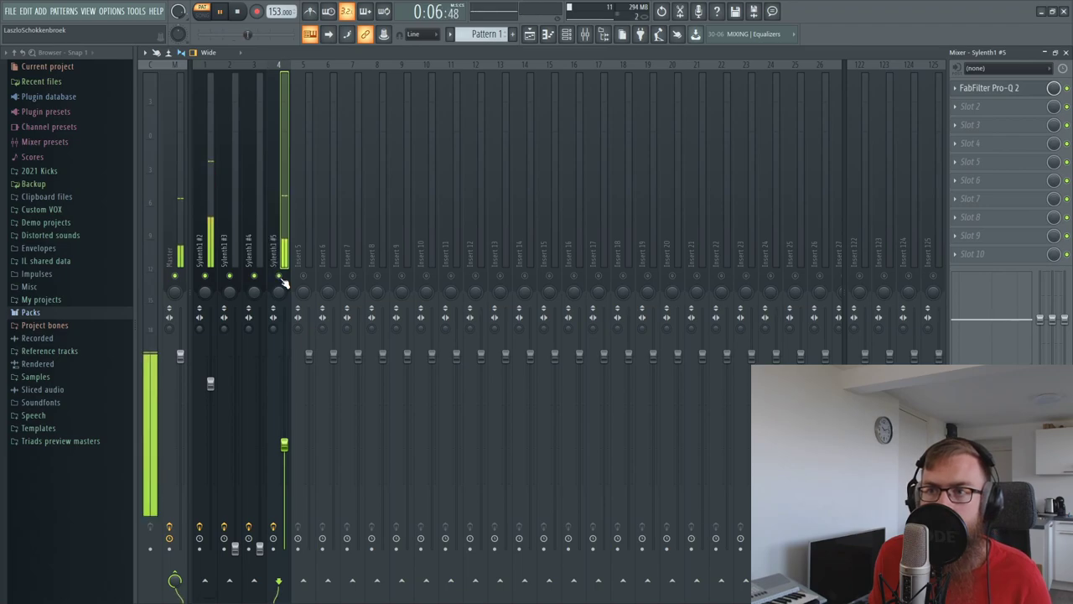
click(281, 278)
key(space)
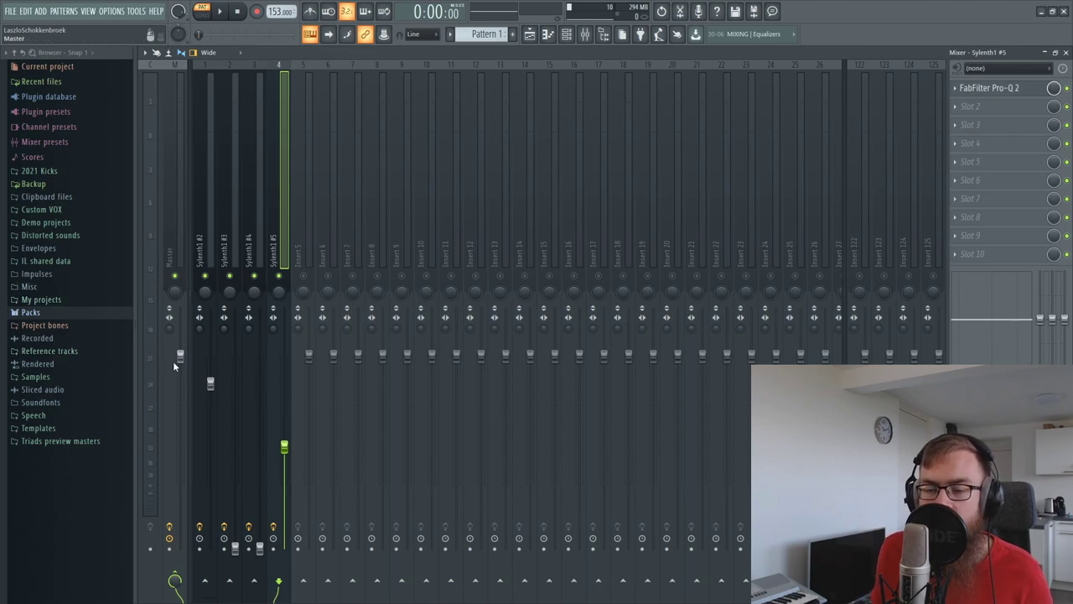
key(space)
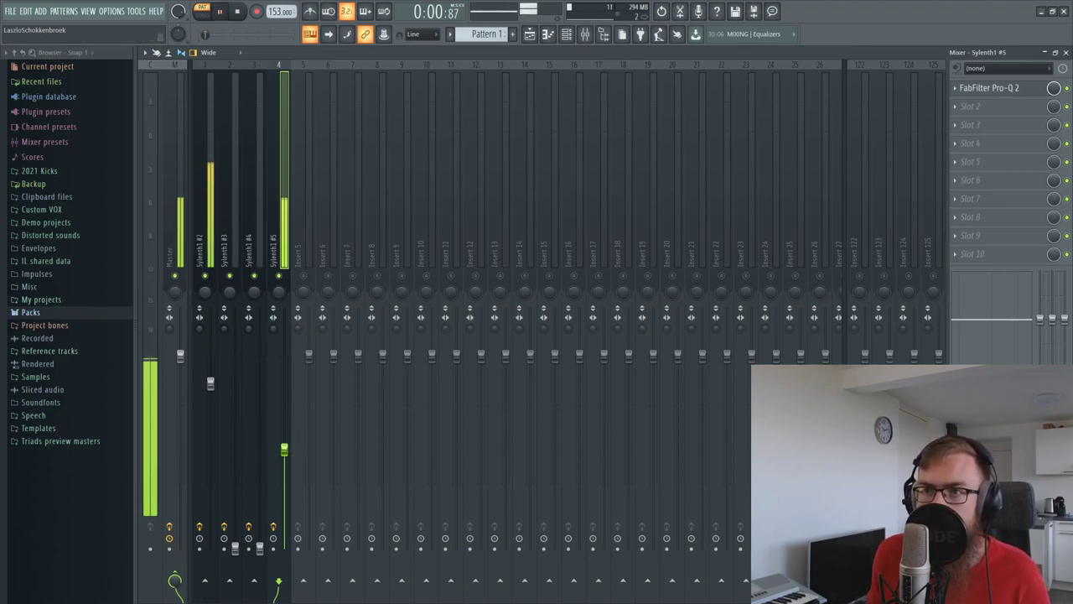
key(space)
Step: Enable the muted layer channels and bring the Sylenth1 #3 fader up to just under -14 dB, balancing it during playback
click(237, 552)
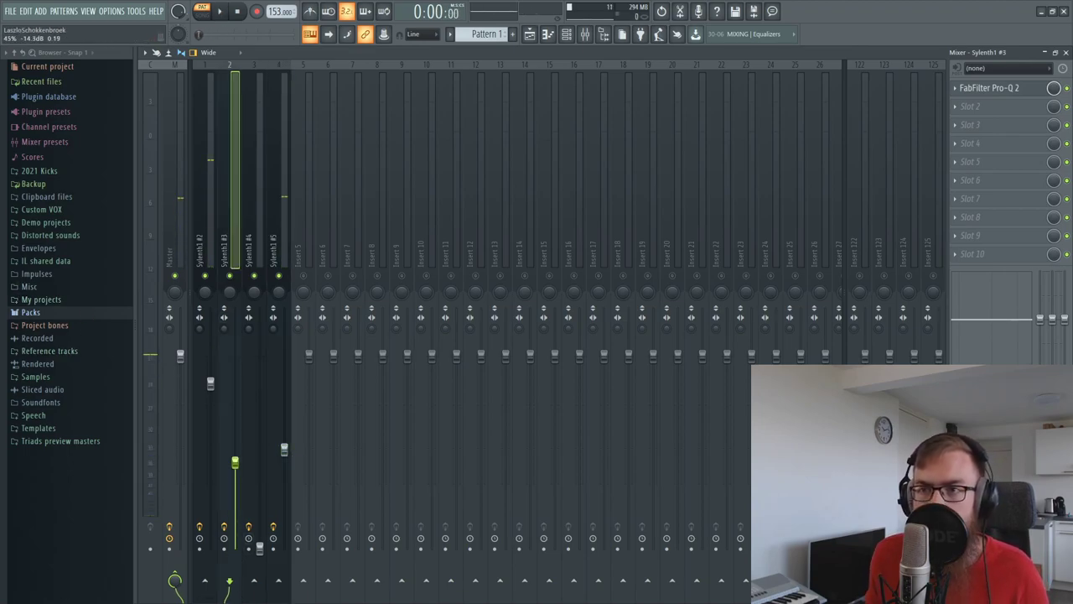
key(space)
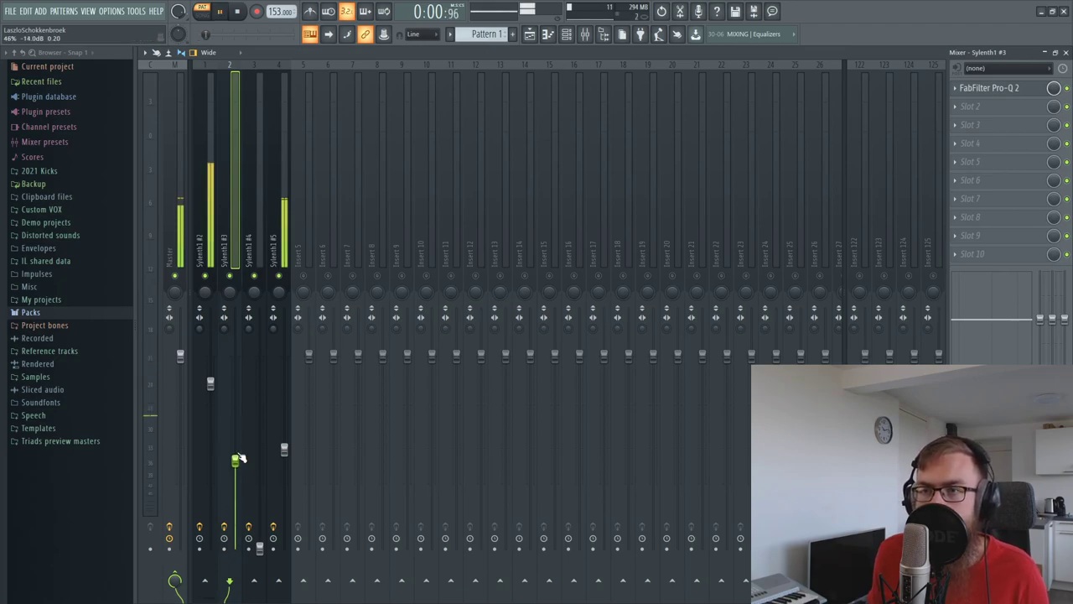
key(space)
key(F6)
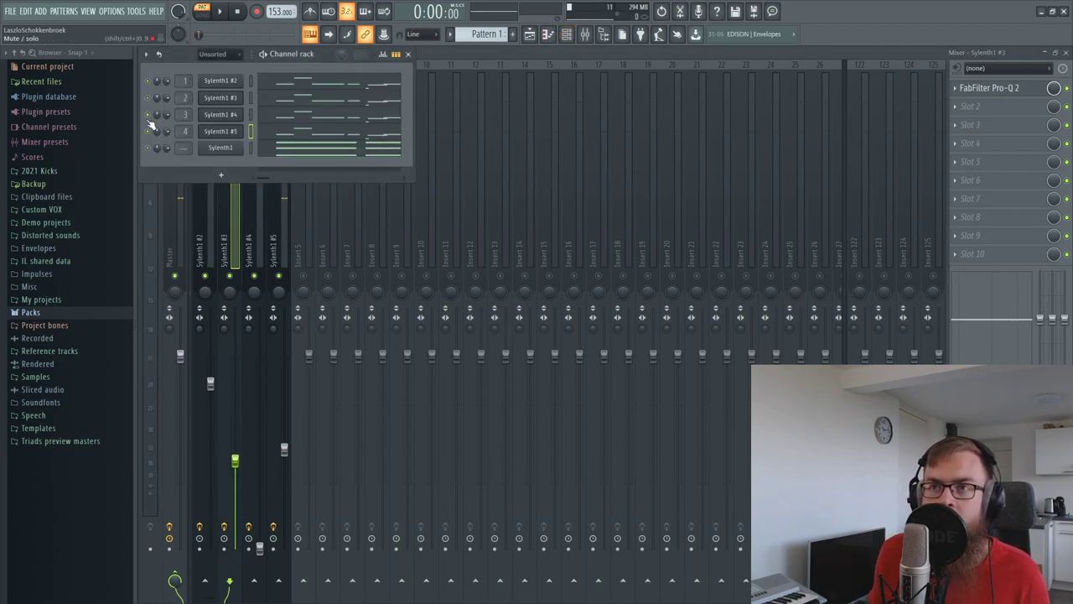
key(F6)
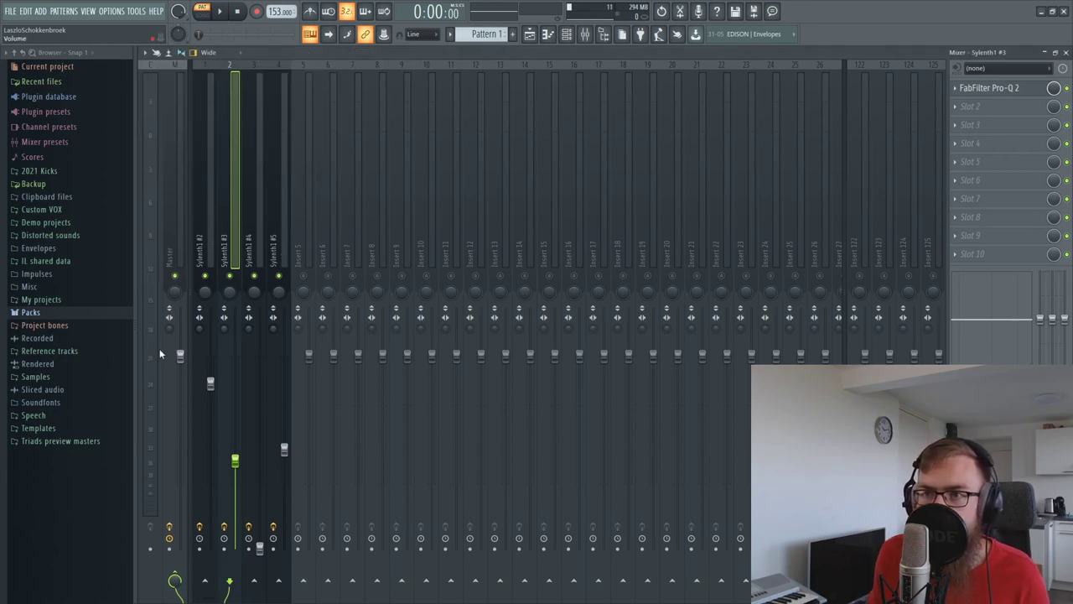
key(space)
drag(236, 463, 236, 468)
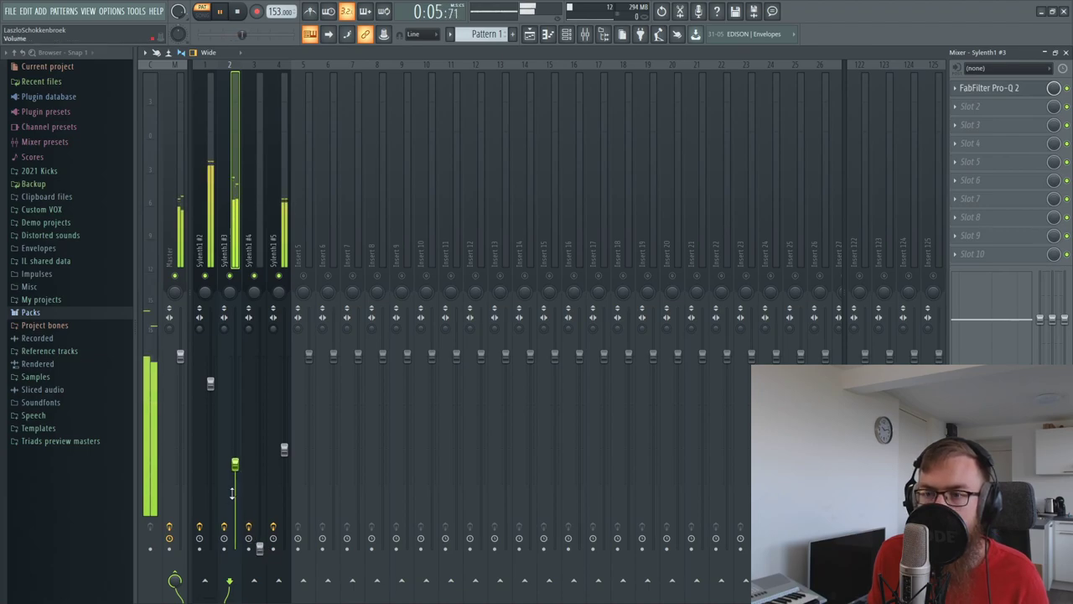
key(space)
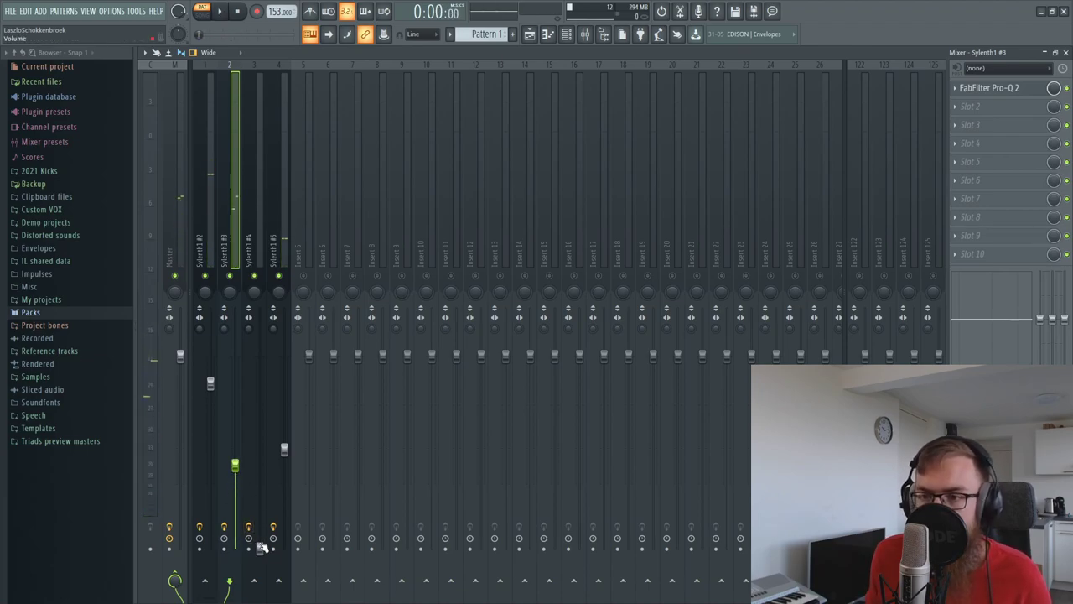
Step: Bring up the Sylenth1 #4 fader and balance it during playback against a very slightly raised Sylenth1 #2
click(259, 459)
key(space)
drag(259, 423, 263, 433)
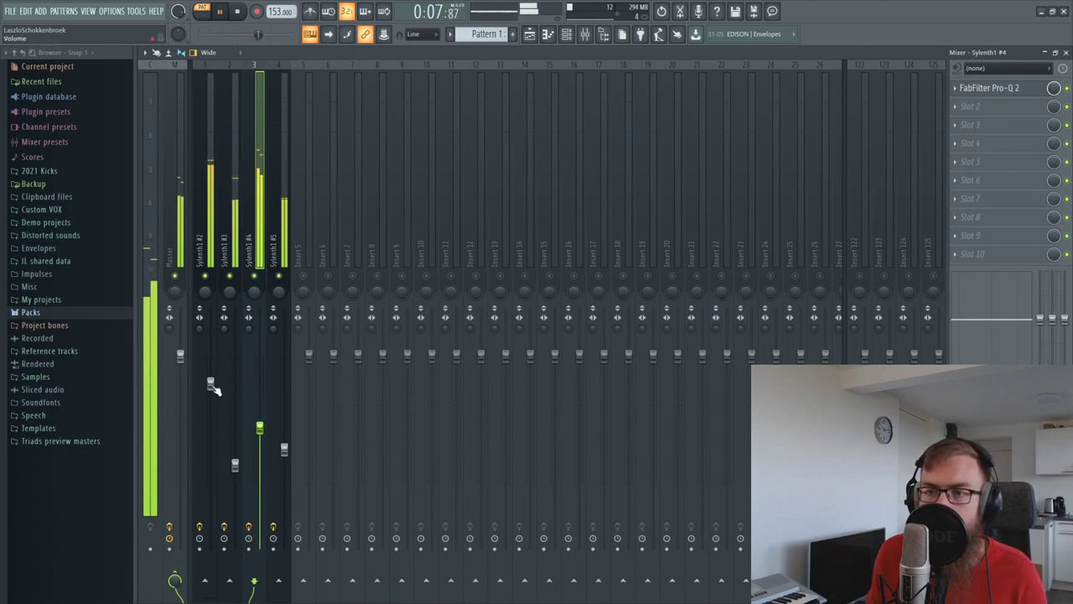
click(212, 385)
click(247, 448)
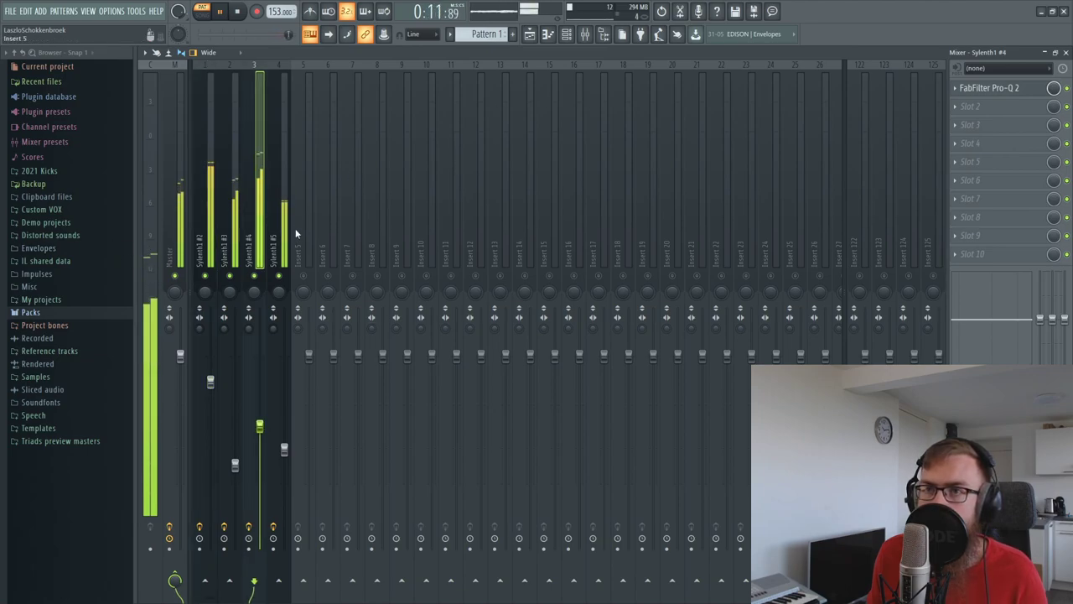
key(space)
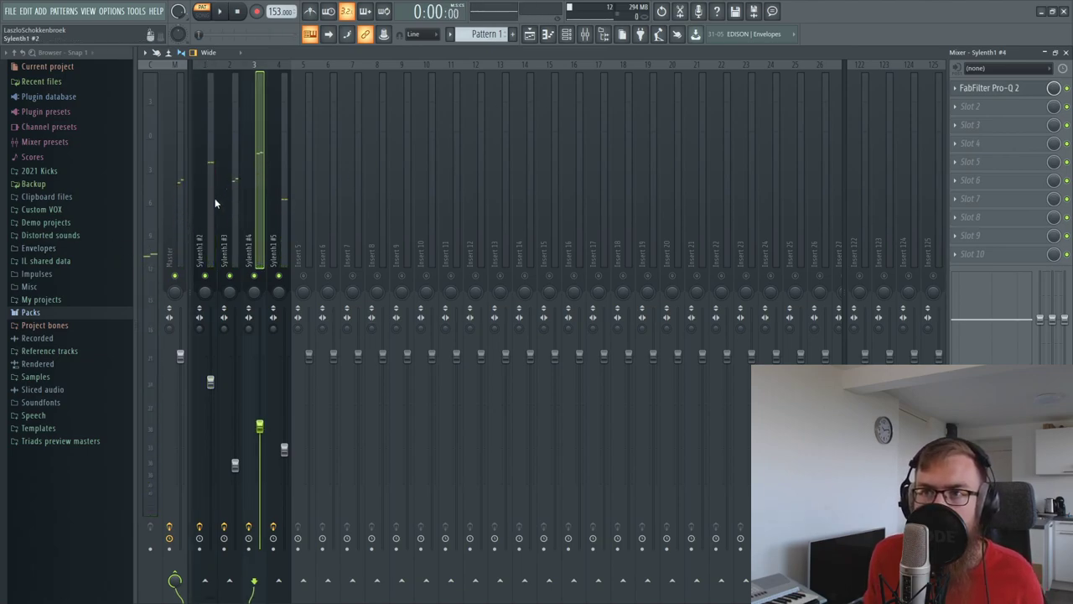
Step: Route the four Sylenth1 layer tracks #2 to #5 to Insert 5 and select that insert
drag(284, 216, 210, 216)
right_click(303, 579)
click(335, 565)
click(300, 247)
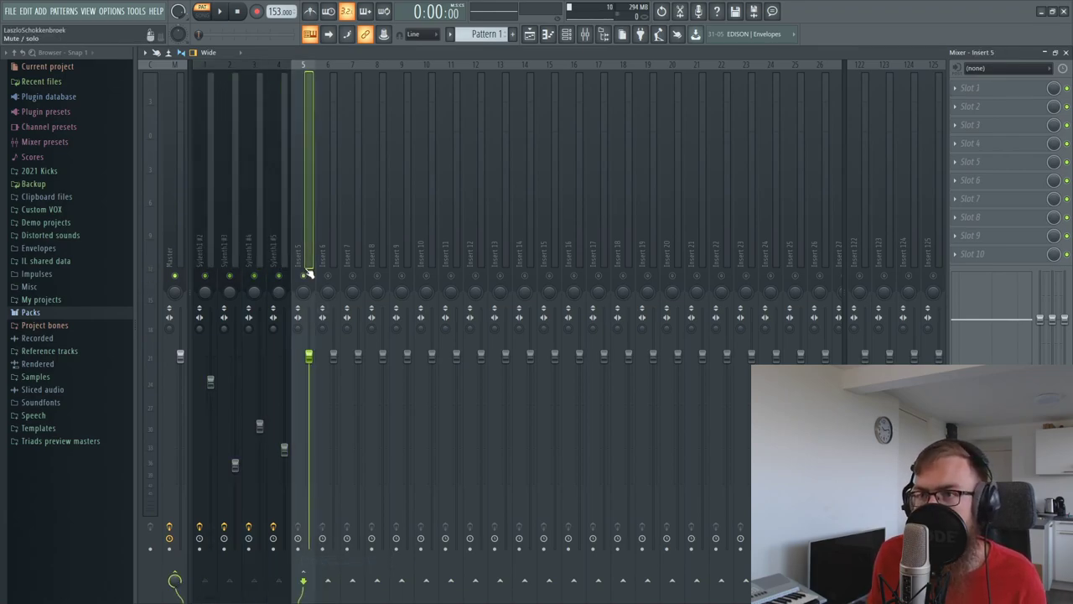
Step: Load FabFilter Pro-Q 2 in the first effect slot of Insert 5
click(996, 90)
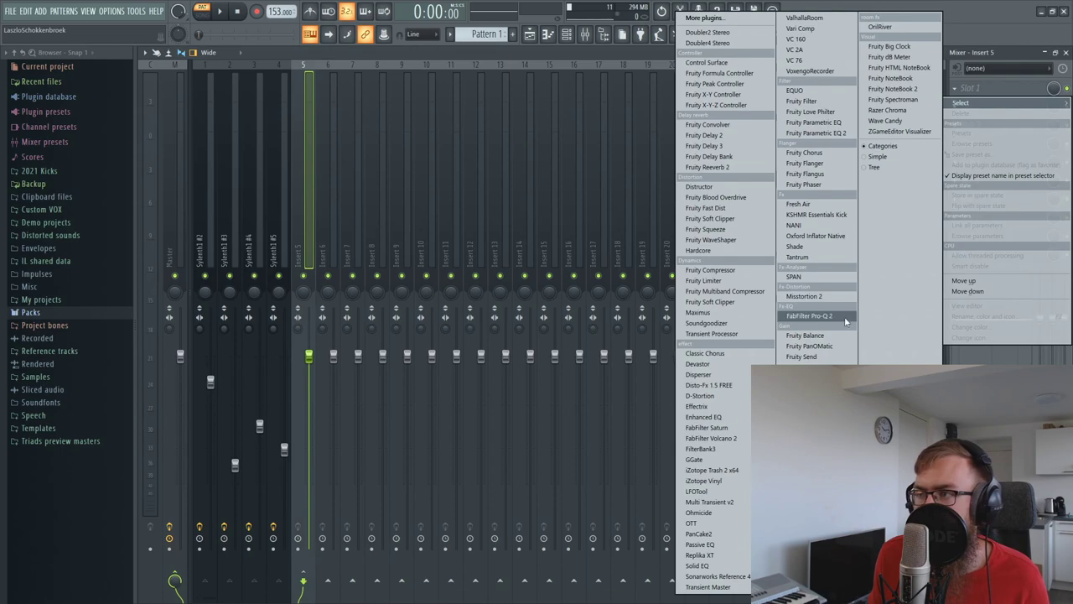
click(809, 315)
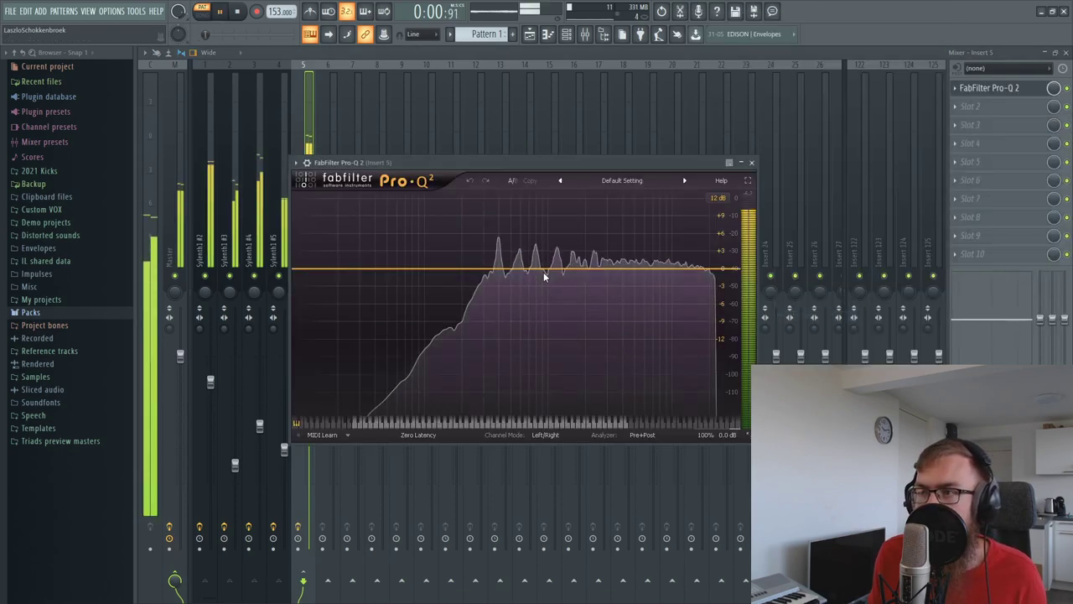
key(space)
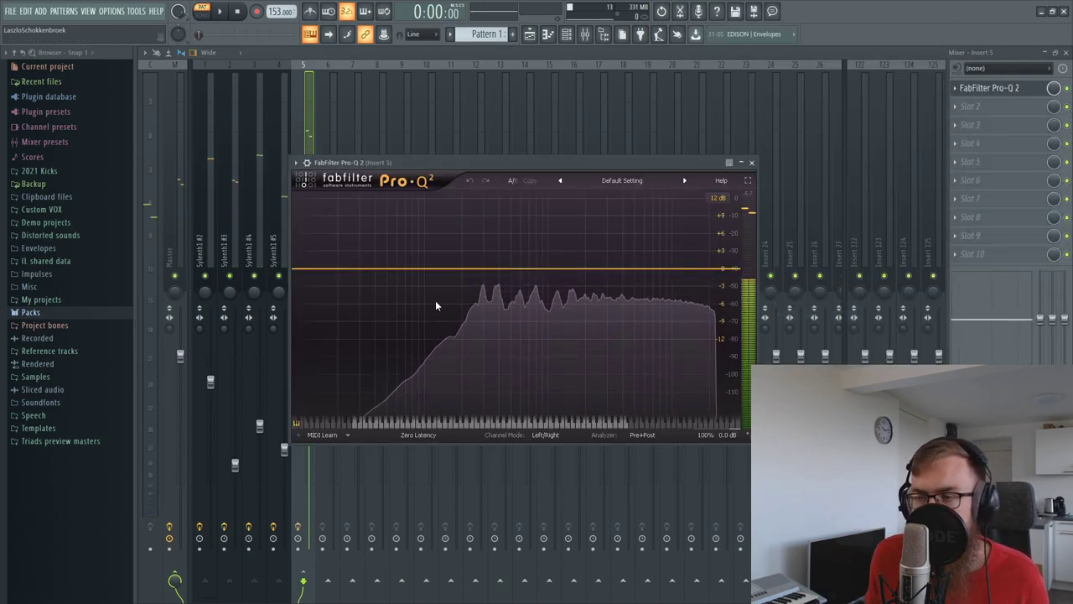
Step: Boost the highs in Pro-Q 2 with a bell band of about +1.6 dB near 11.4 kHz, judging it during playback
drag(503, 268, 682, 260)
key(space)
scroll(625, 265, up, 3)
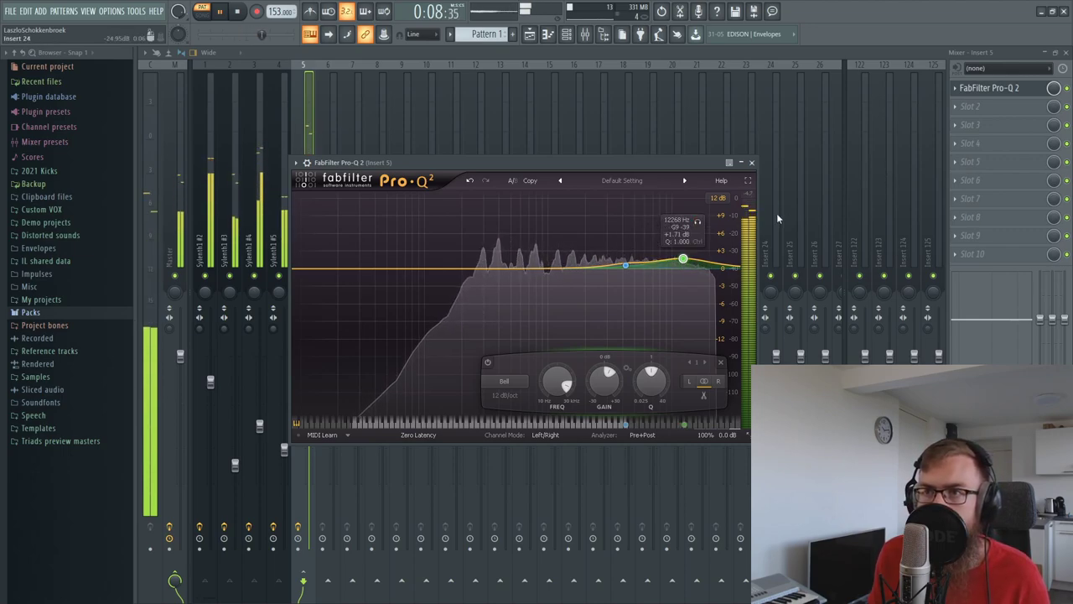
drag(683, 259, 679, 259)
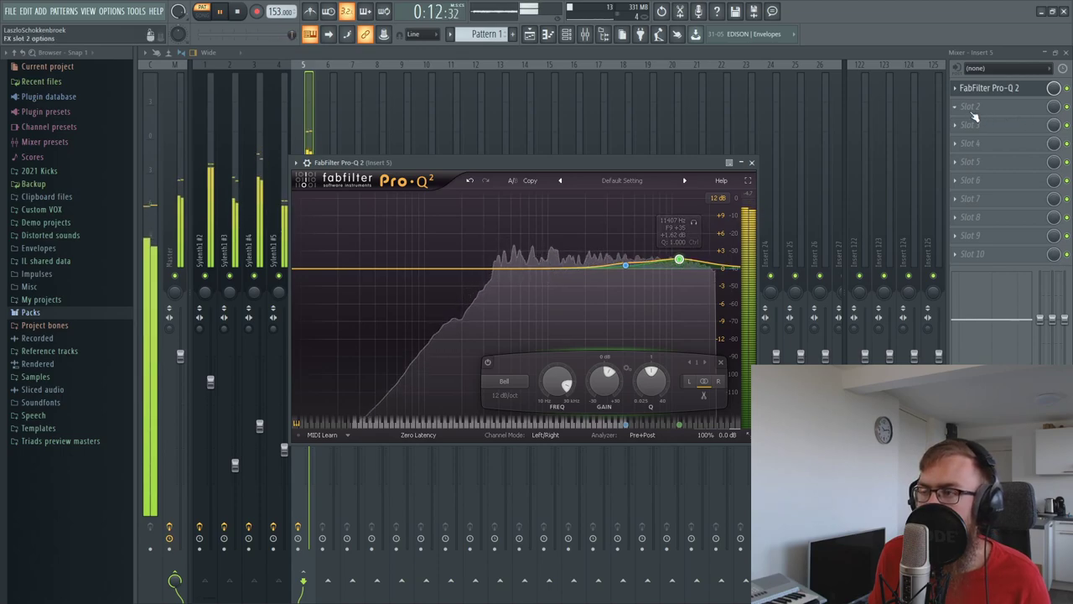
key(space)
Step: Load OTT in the second effect slot of Insert 5 and set its depth to 29%
click(971, 109)
mouse_move(962, 121)
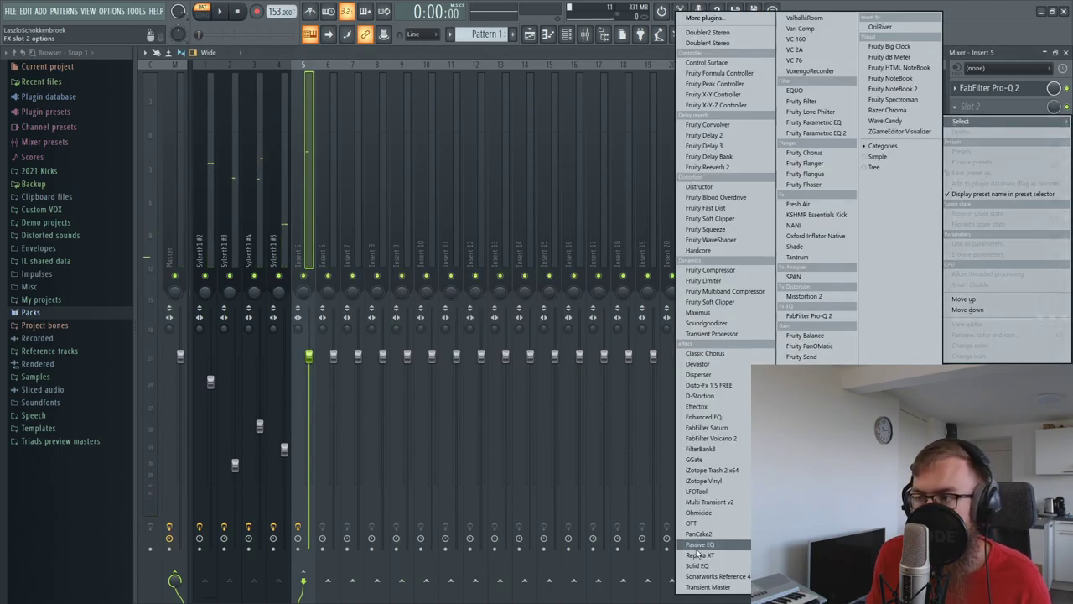
click(693, 522)
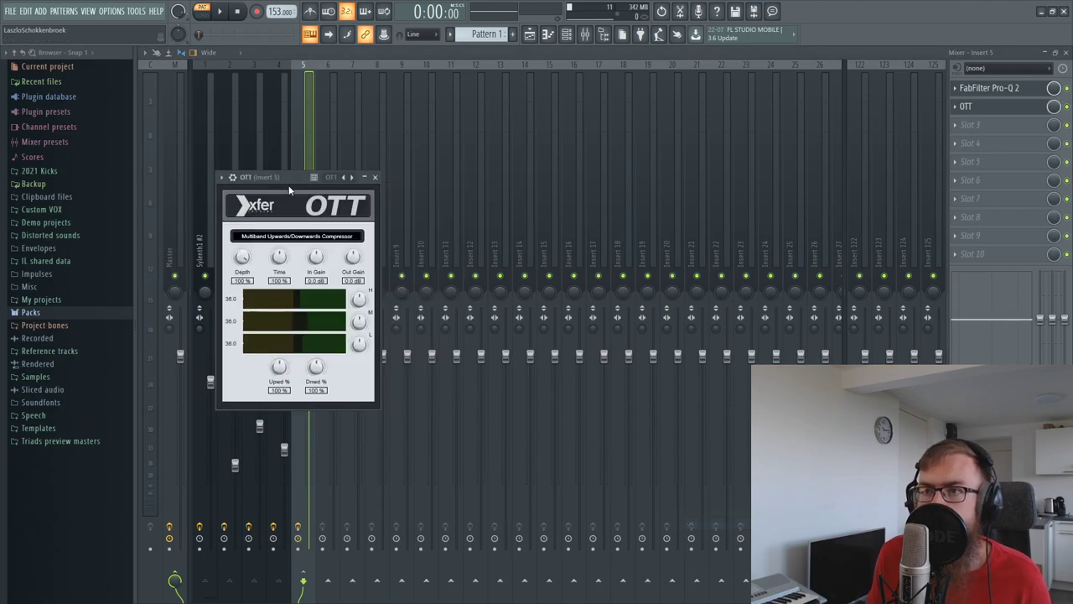
drag(289, 192, 425, 196)
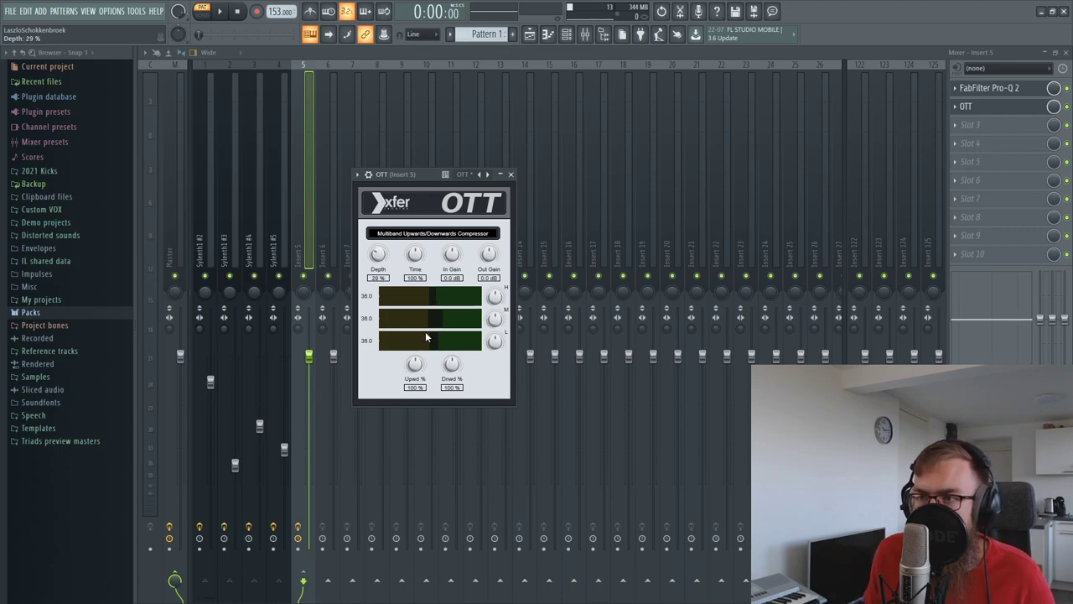
Step: Raise OTT's mid-band threshold to about 143% and its high-band threshold to about 133% during playback
drag(438, 325, 454, 329)
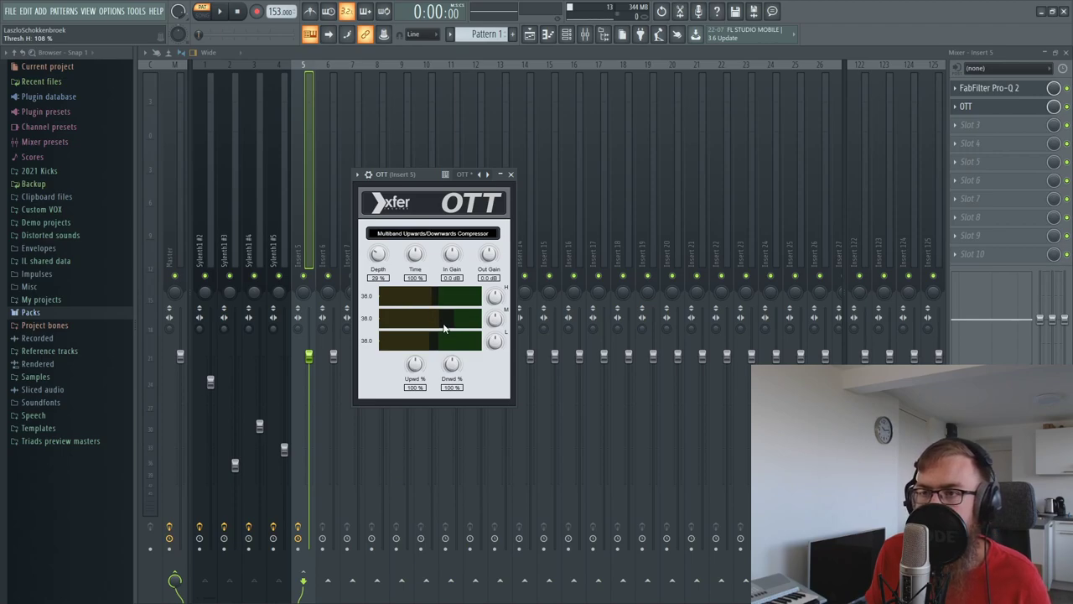
drag(402, 185, 428, 193)
key(space)
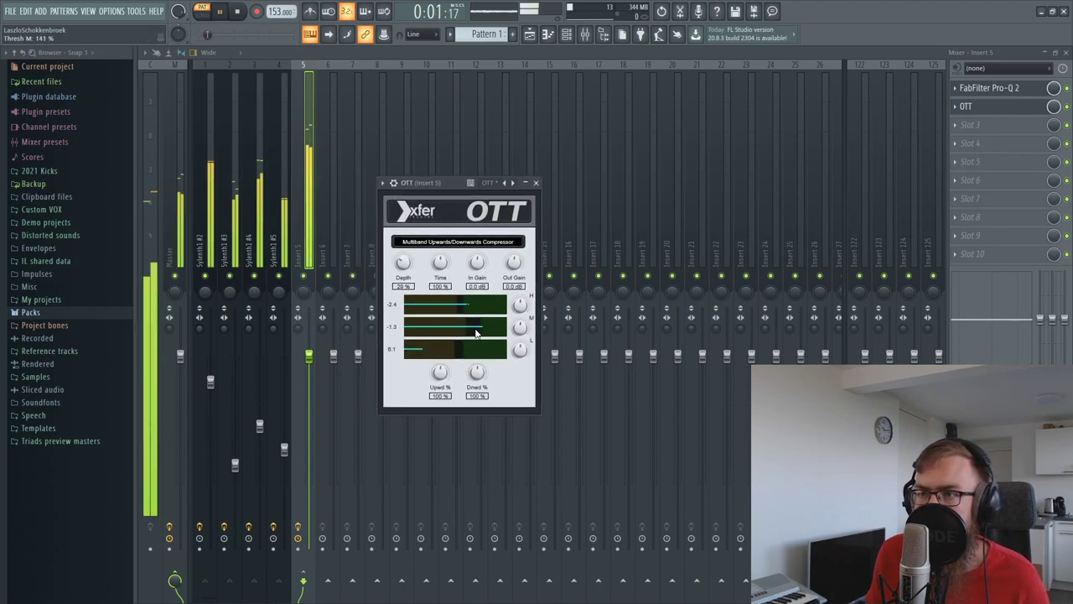
mouse_move(459, 311)
mouse_down()
mouse_move(495, 336)
mouse_move(466, 316)
mouse_up()
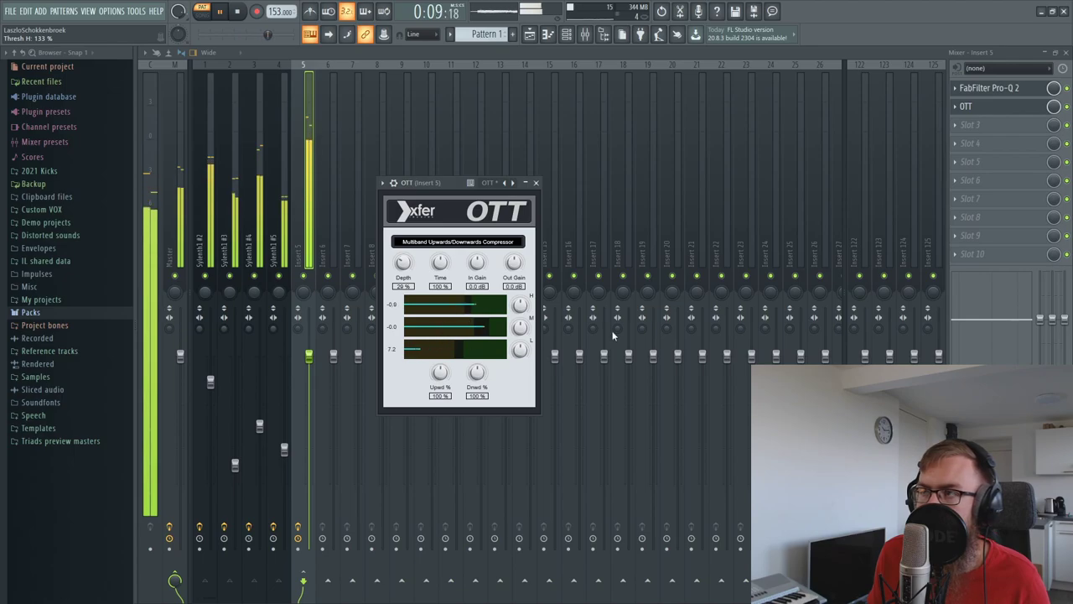
Step: Compare Insert 5 with OTT bypassed and active while trying a depth of 35%
click(1066, 106)
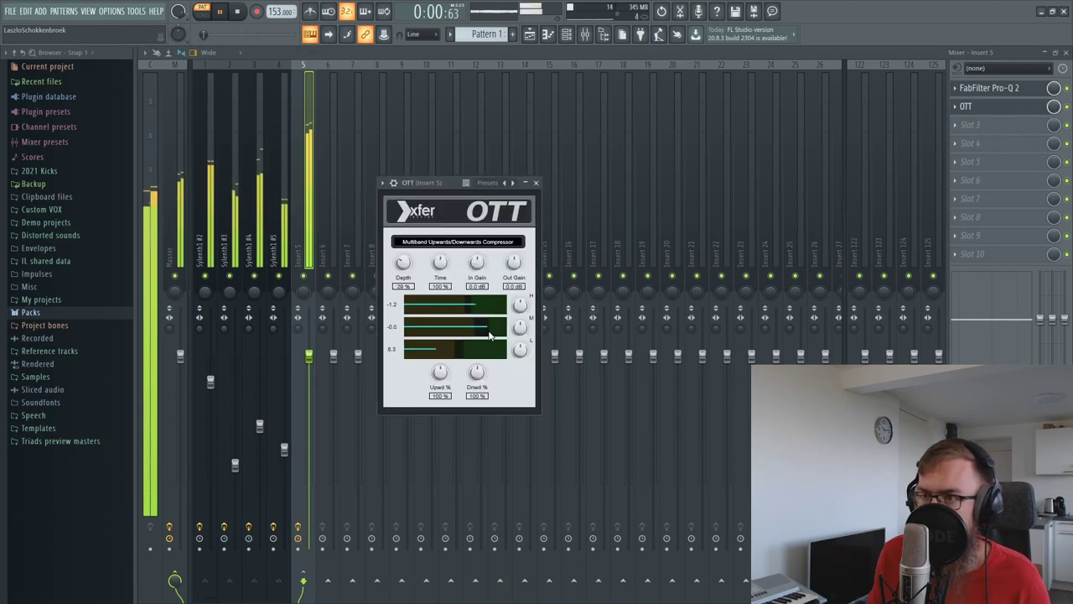
click(1066, 106)
click(1044, 108)
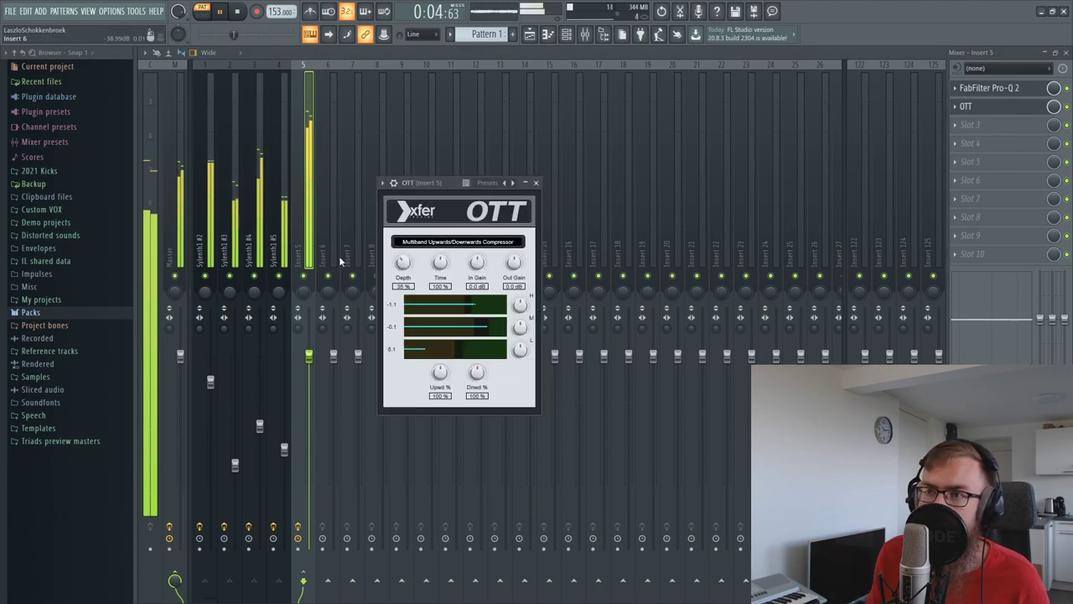
click(1068, 107)
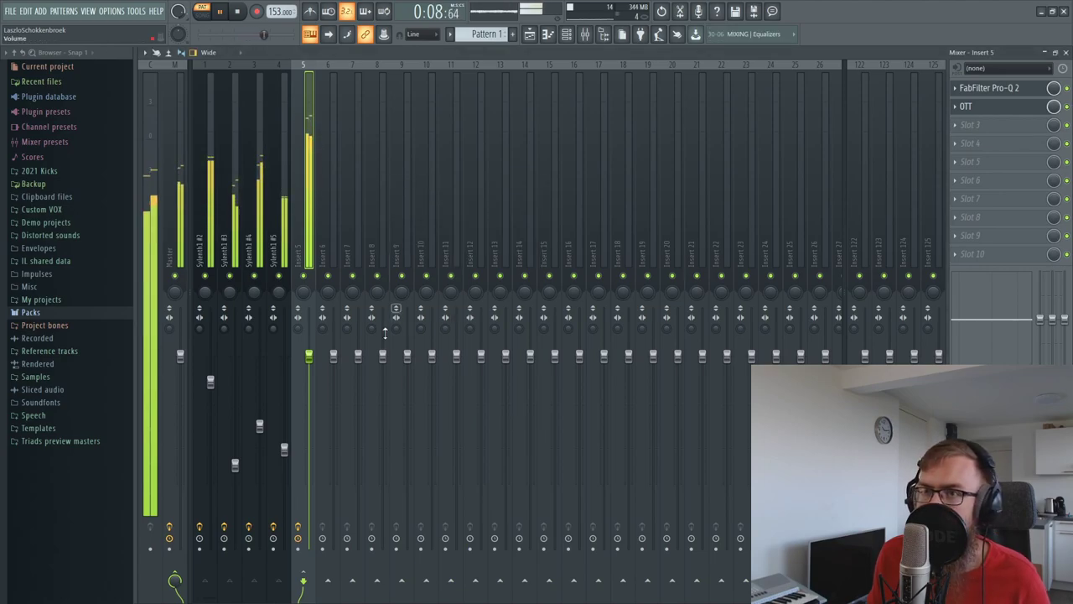
Step: Reopen Pro-Q 2 on Insert 5, move the high bell band to about 10.9 kHz and lower its gain slightly
mouse_move(997, 94)
mouse_down()
mouse_move(1000, 110)
mouse_move(997, 88)
mouse_up()
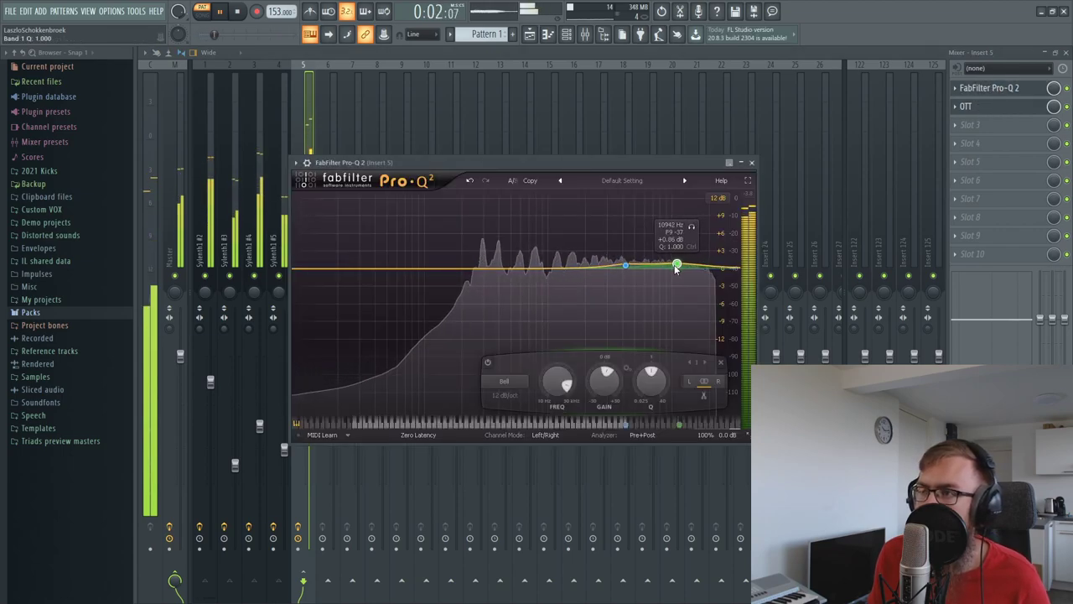
key(space)
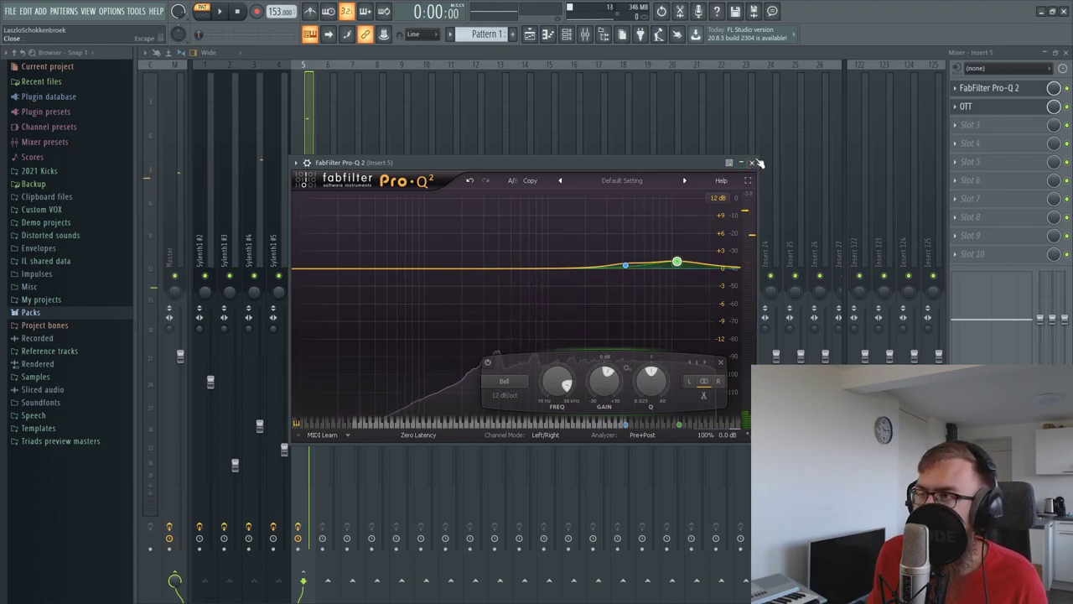
click(751, 164)
Step: Reopen OTT on Insert 5 and set its depth to 28%
right_click(961, 109)
click(964, 107)
click(965, 106)
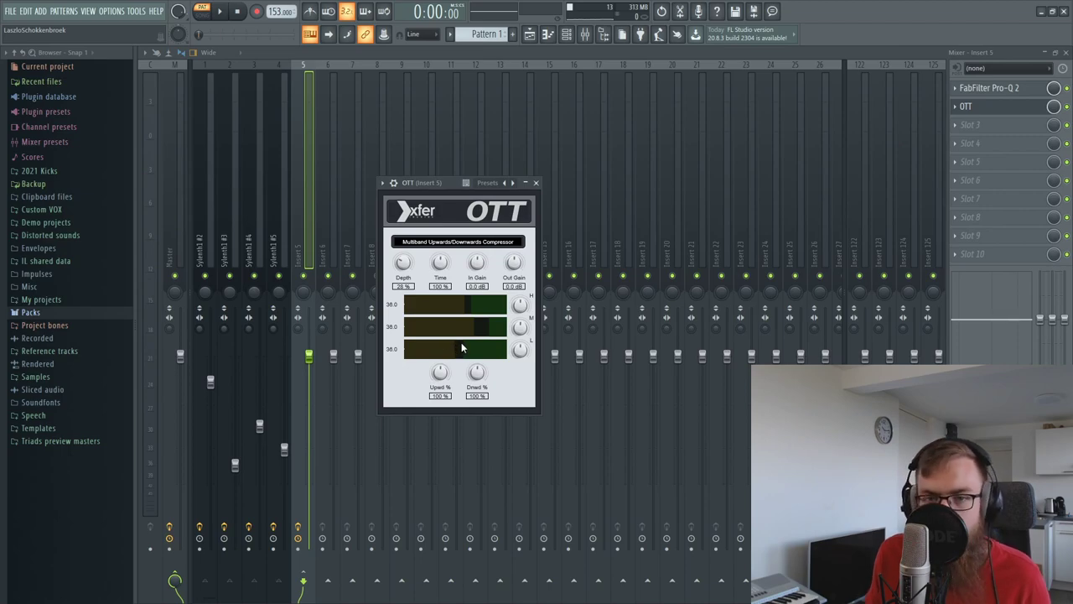
click(537, 183)
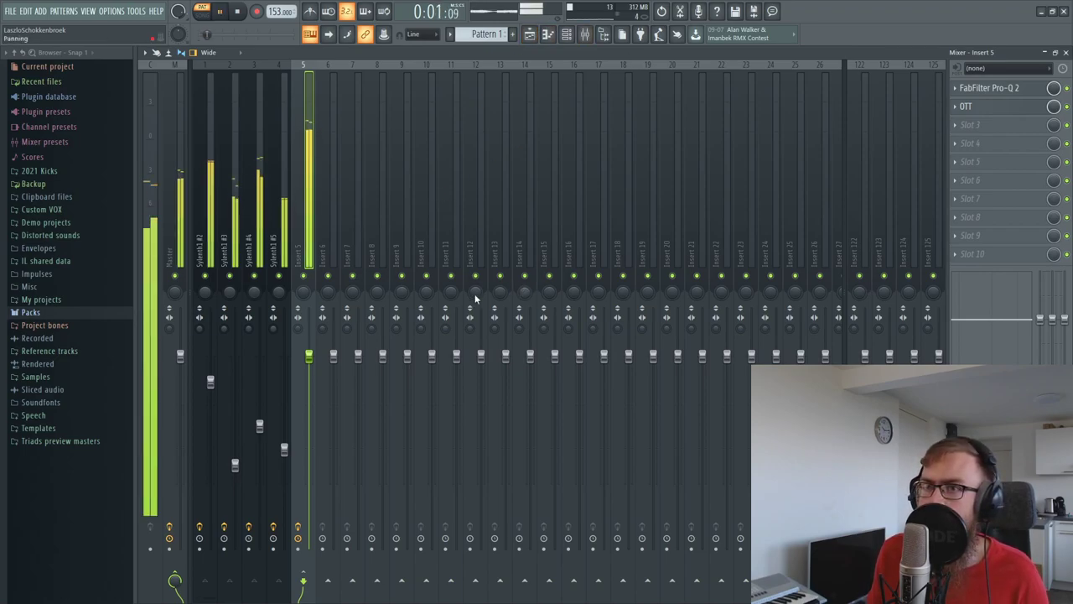
Step: Check the mix in mono with the Master track's stereo separation, and restore the normal setting
click(177, 335)
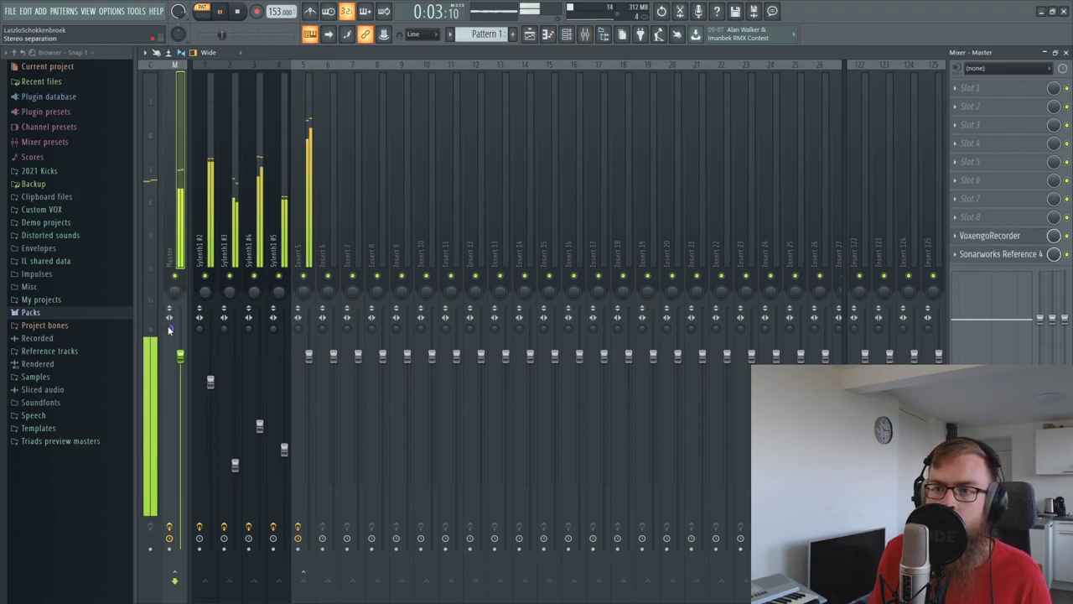
right_click(177, 334)
click(179, 334)
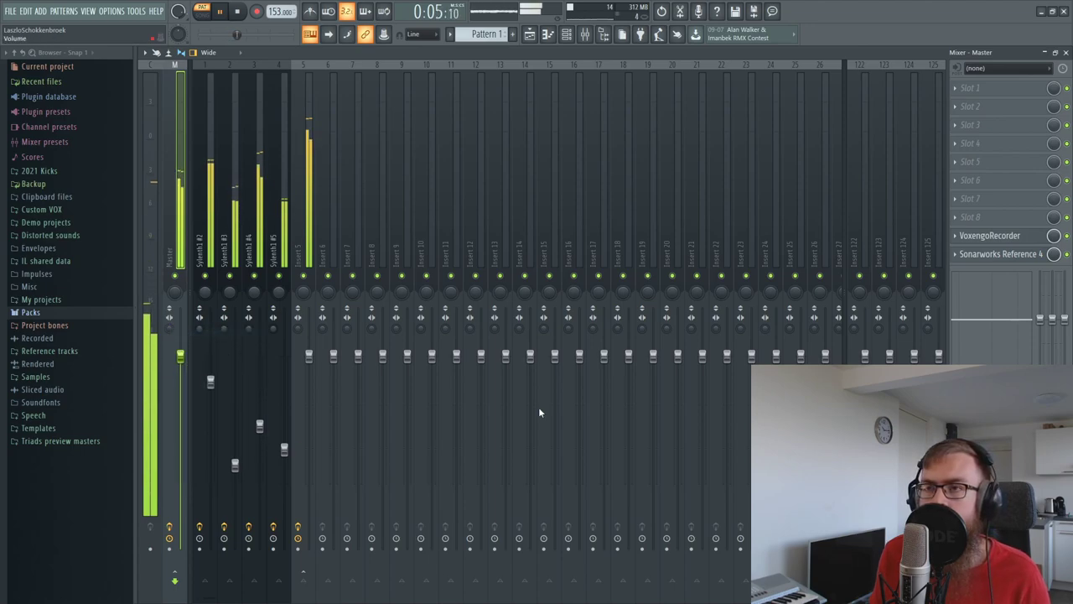
Step: Raise the Sylenth1 #5 mixer track's volume slightly, to about -11.9 dB, and reselect Insert 5
click(309, 164)
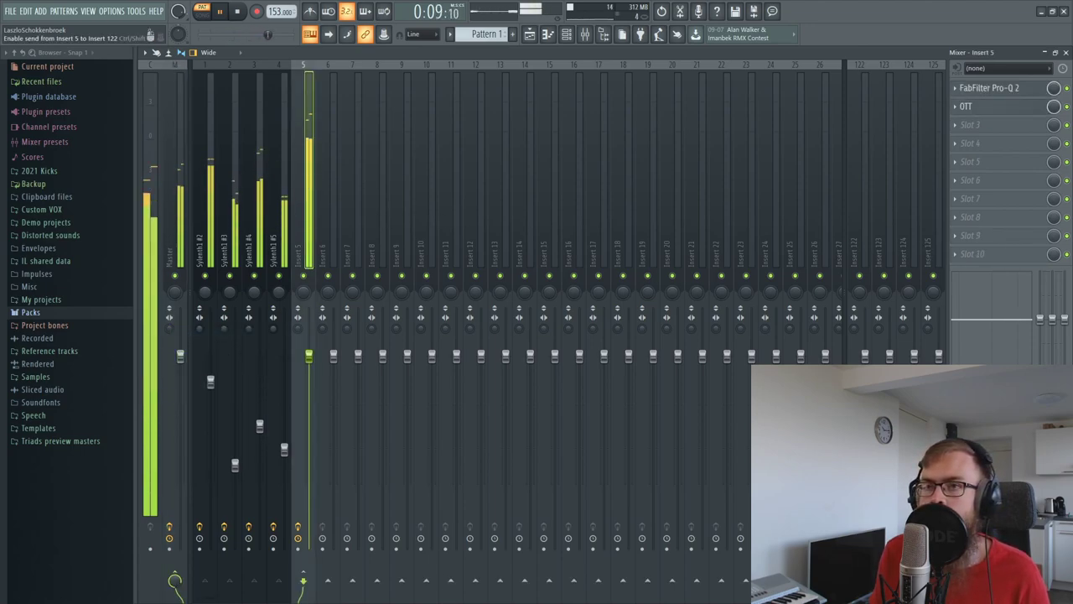
click(285, 451)
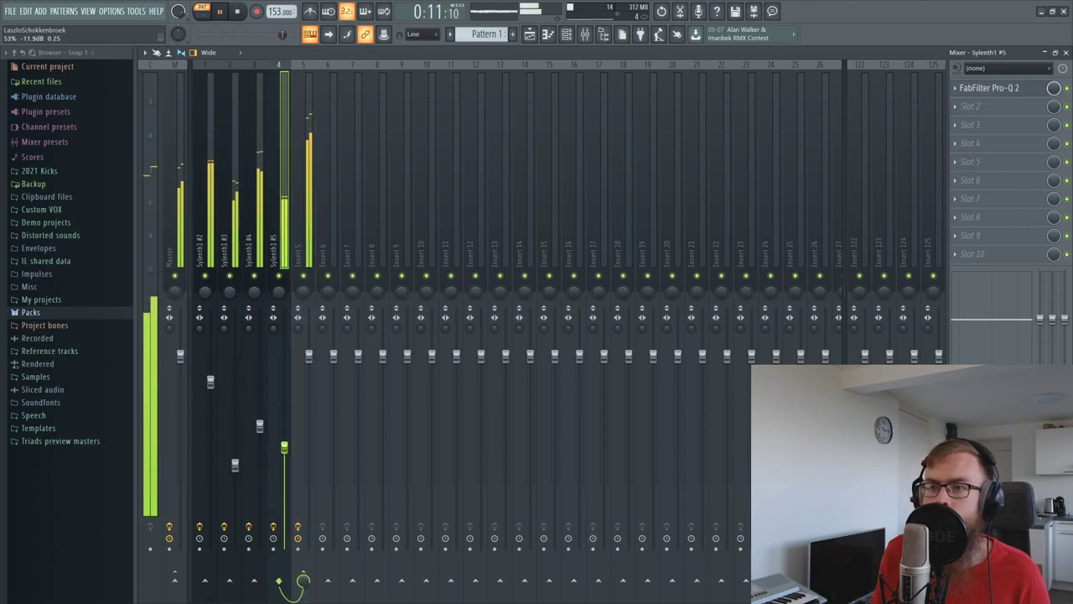
click(313, 179)
Step: Send Insert 5 to the Insert 122 track and play the pattern to judge the send
key(space)
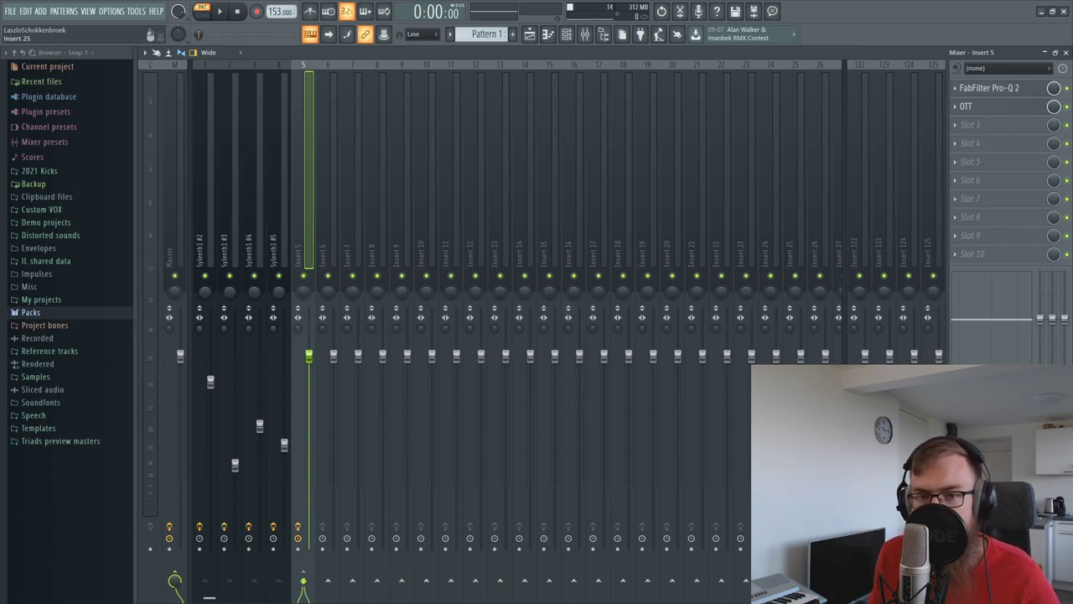
key(space)
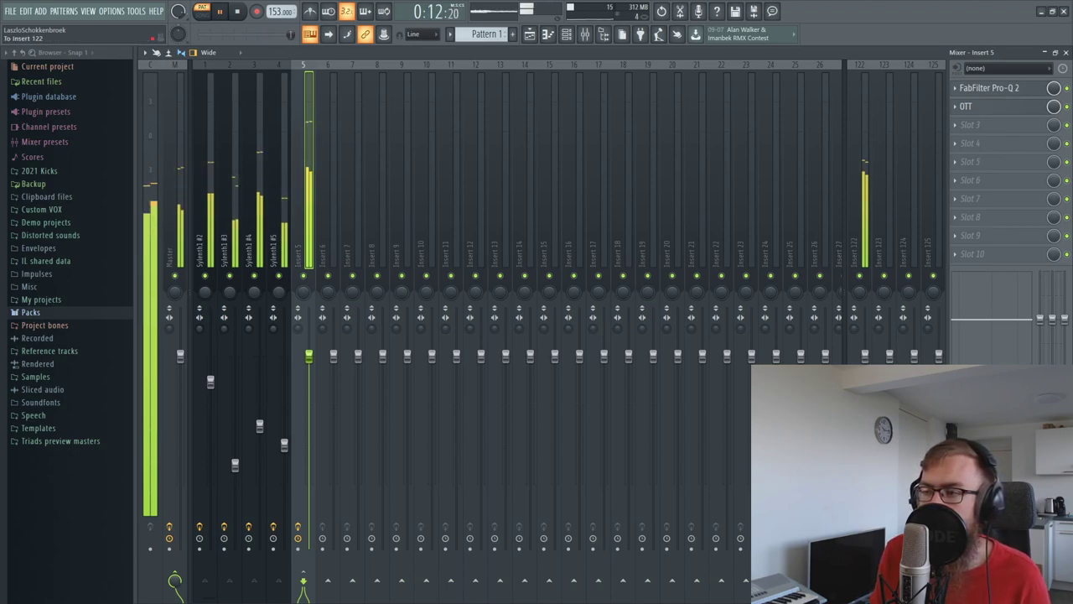
key(space)
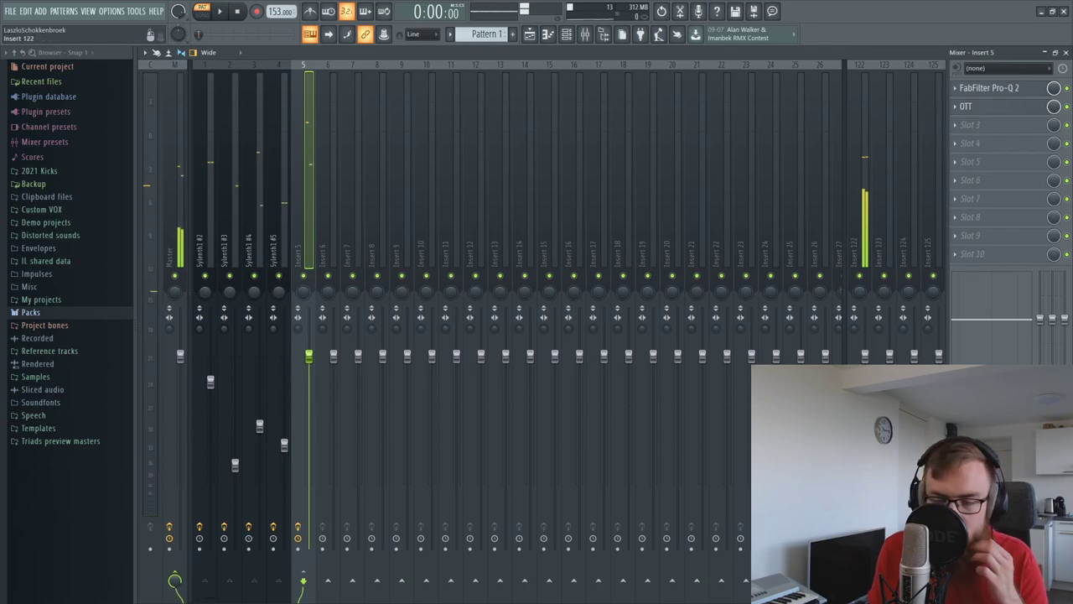
Step: Place Pattern 1 on Track 1 and Pattern 2 on Track 3 of the playlist, both starting at bar 1
click(566, 34)
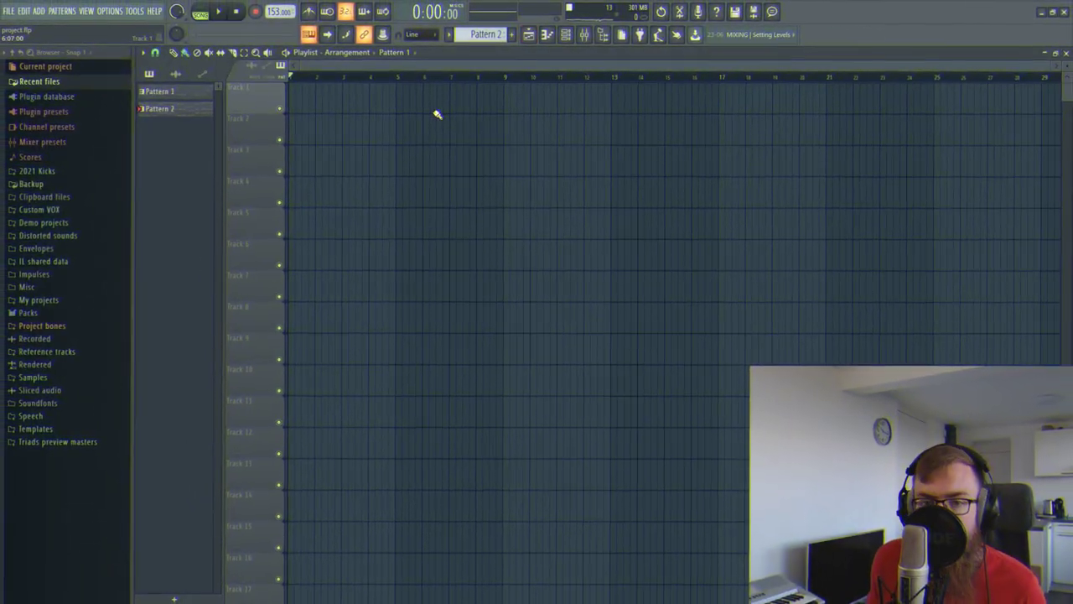
scroll(485, 33, up, 1)
click(385, 88)
drag(406, 98, 289, 92)
scroll(485, 37, down, 1)
click(396, 153)
drag(426, 160, 325, 161)
drag(480, 241, 333, 80)
Step: Route the Sylenth1 channel to mixer track 6 and check the assignment in the mixer
click(566, 35)
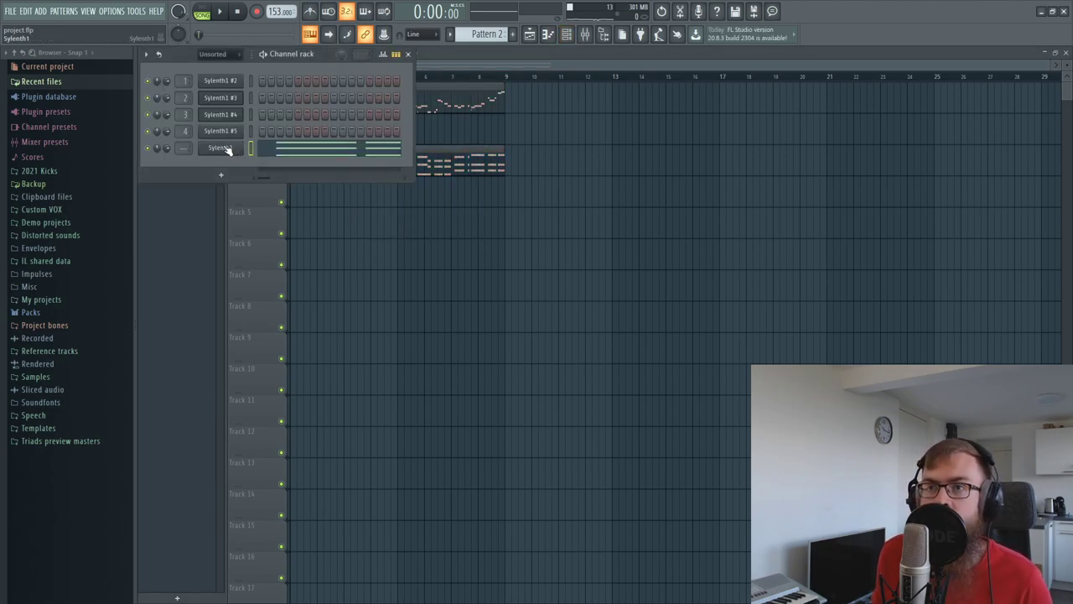
click(223, 149)
click(298, 131)
key(F9)
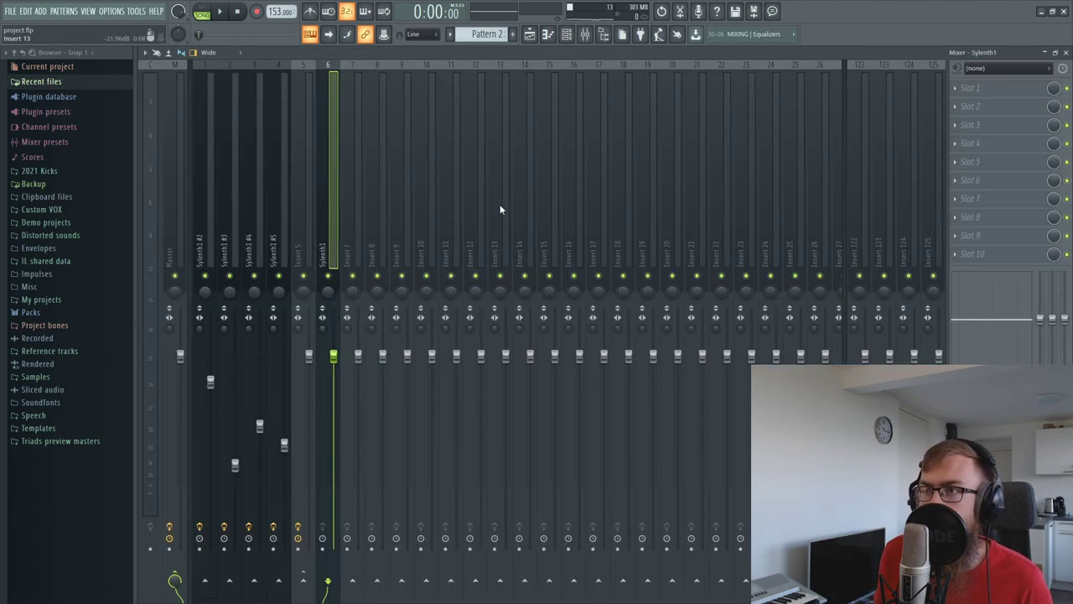
click(1066, 53)
click(202, 156)
Step: Add a Serum_x64 channel and copy the Sylenth1 channel's notes into it
click(40, 11)
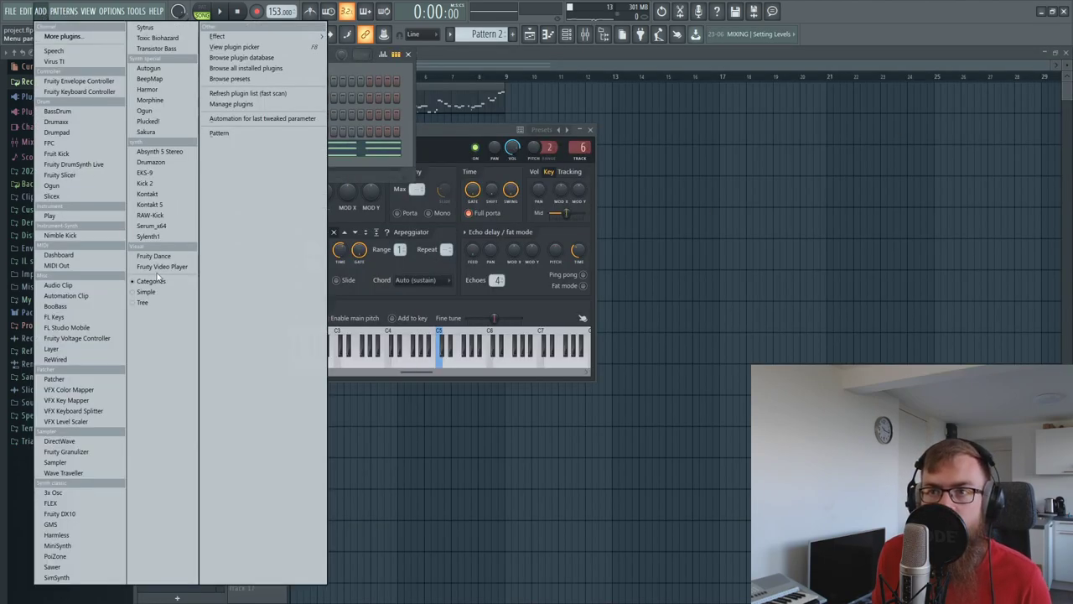
click(151, 225)
right_click(218, 165)
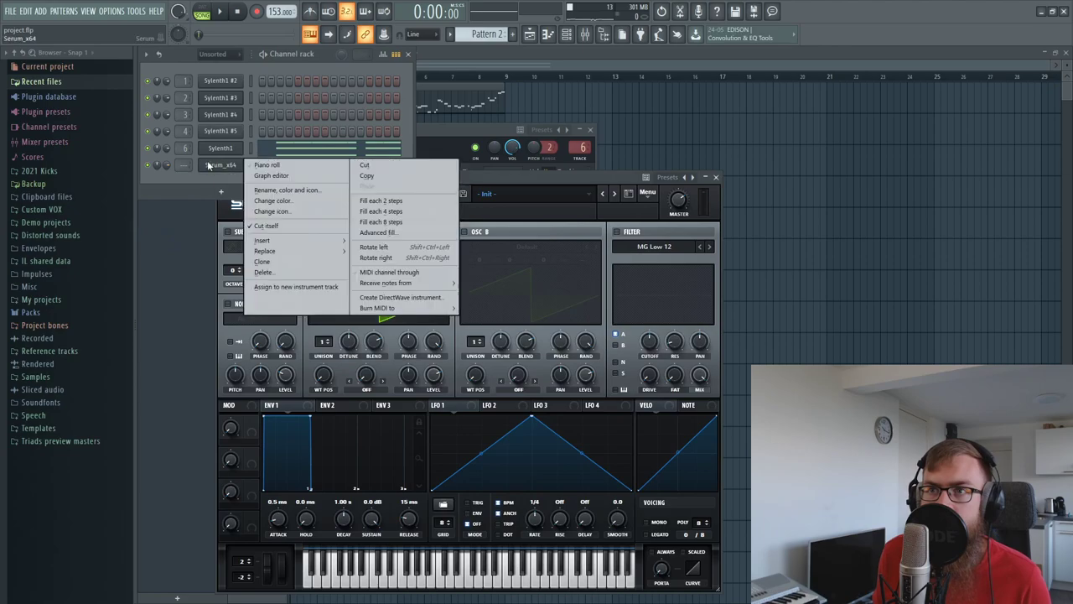
right_click(214, 151)
click(378, 158)
right_click(219, 168)
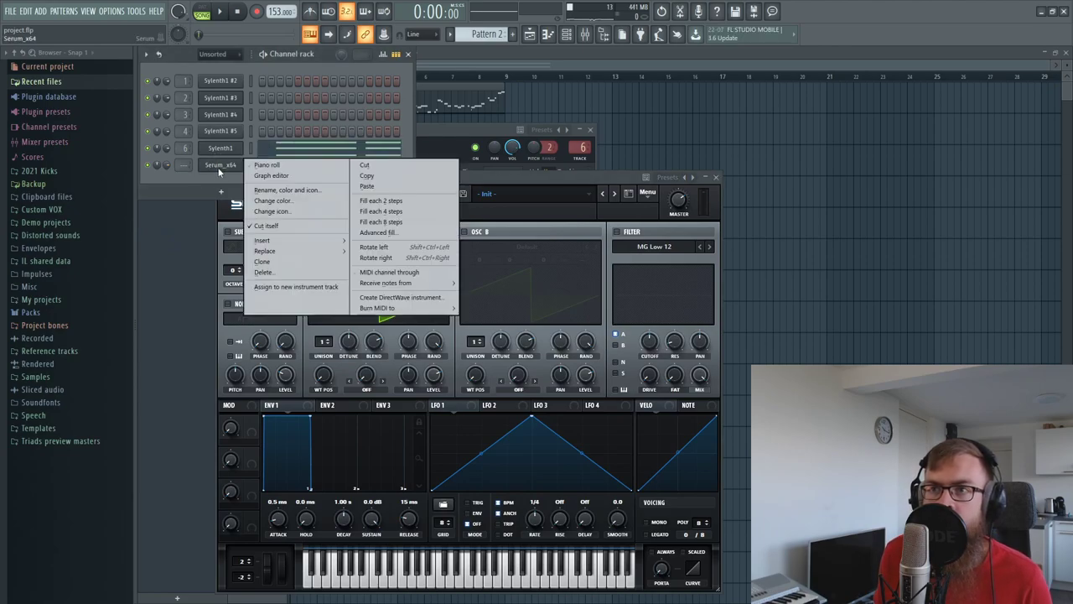
click(400, 188)
click(717, 178)
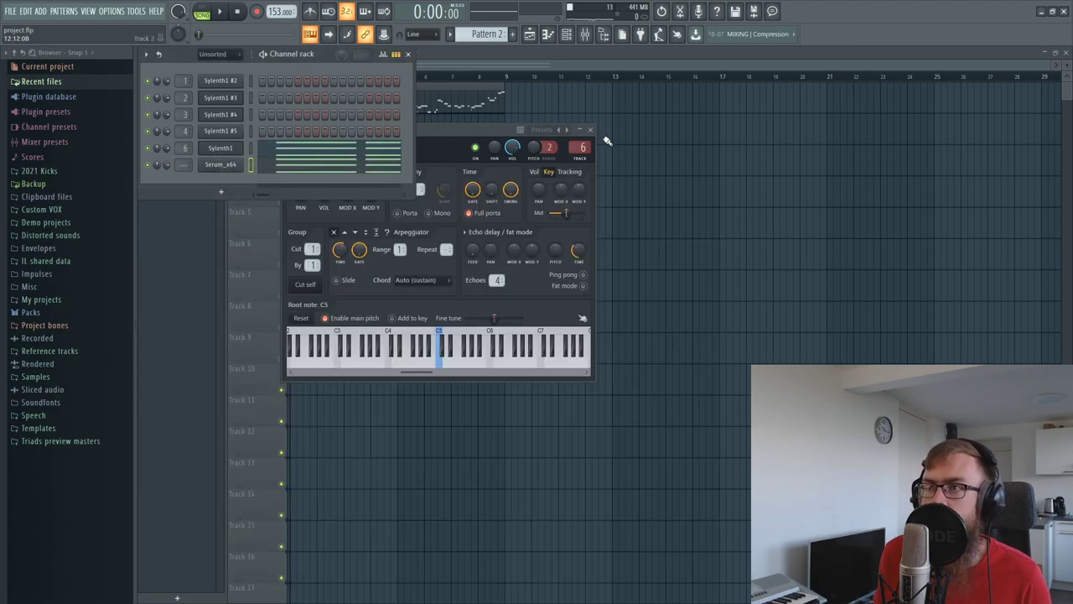
click(590, 130)
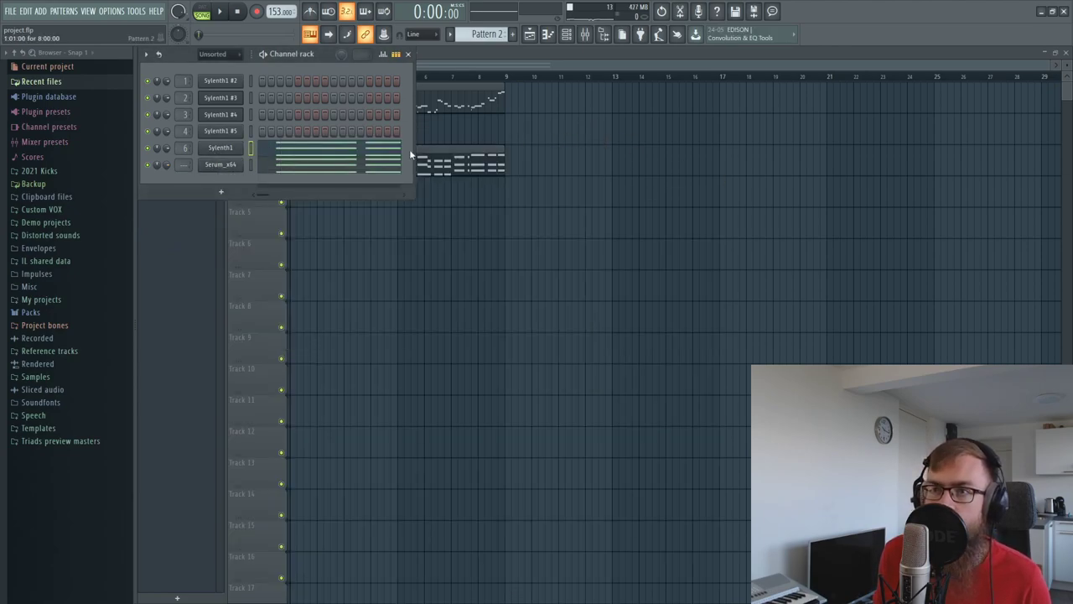
Step: Open the Serum_x64 channel and route it to mixer track 7
click(210, 166)
click(237, 177)
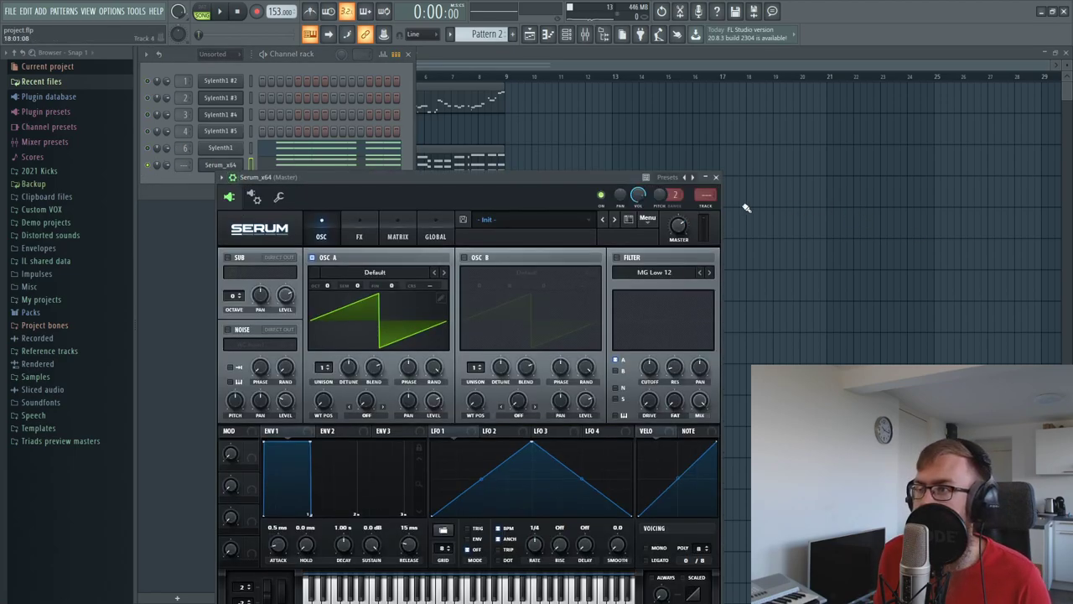
click(711, 208)
drag(354, 362, 358, 417)
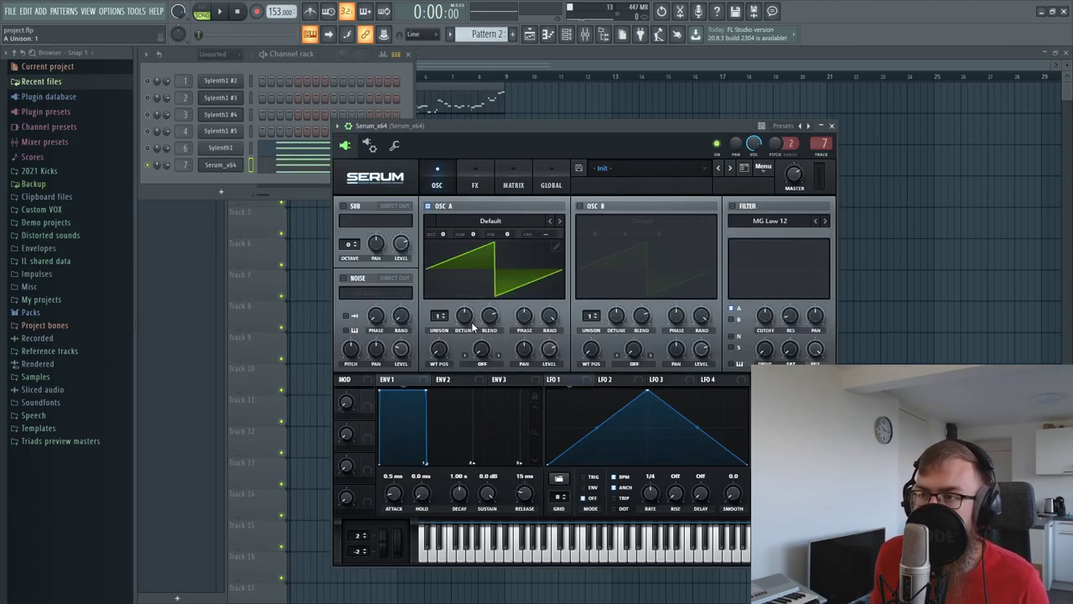
Step: Give Serum's oscillator A 16 unison voices, a detune of about 0.5 and a blend of about 89
drag(442, 321, 442, 285)
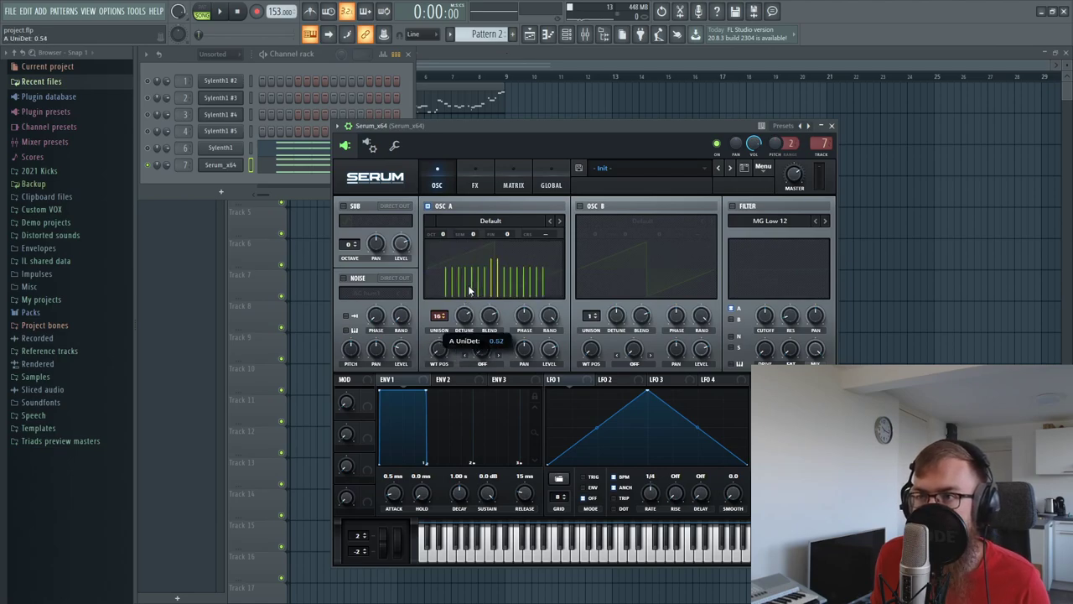
drag(490, 317, 493, 309)
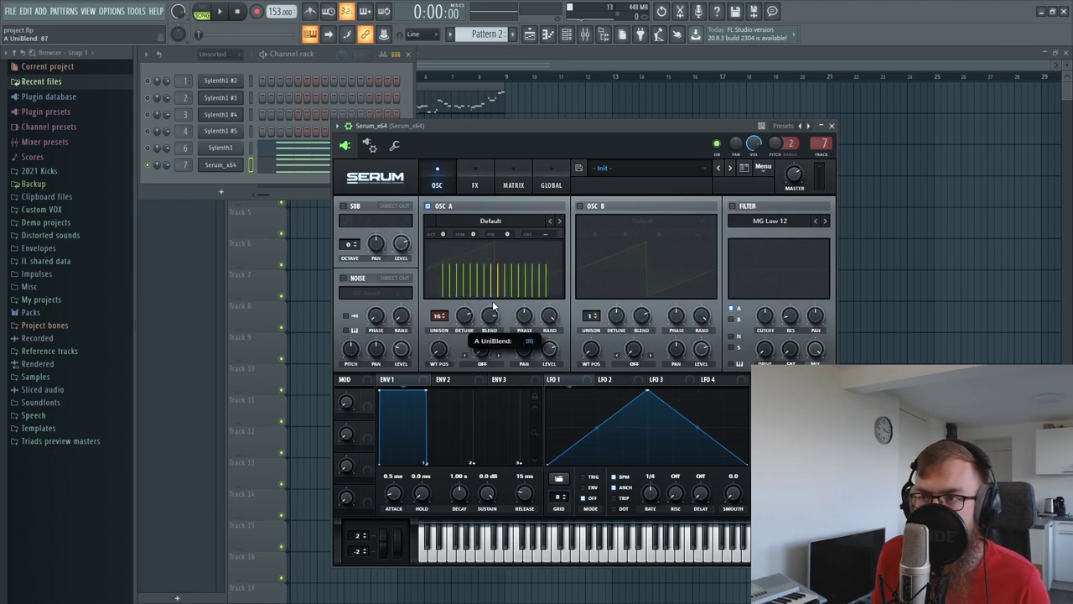
drag(491, 317, 492, 315)
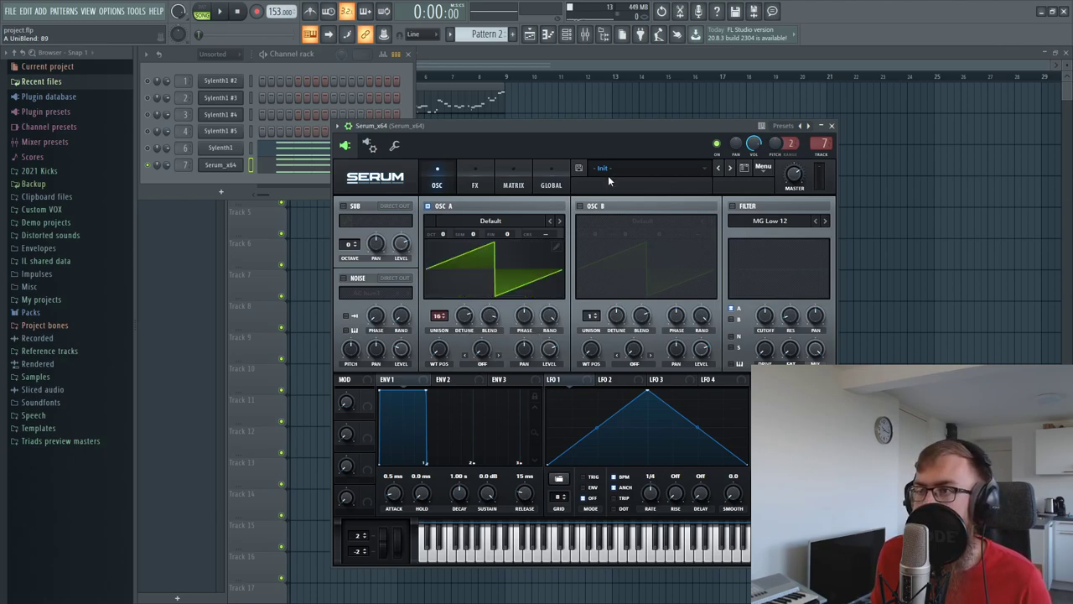
Step: Enable oscillator B with 16 unison voices and adjust its detune and blend, then set oscillator A's detune to 0.42
click(580, 206)
drag(591, 316, 592, 293)
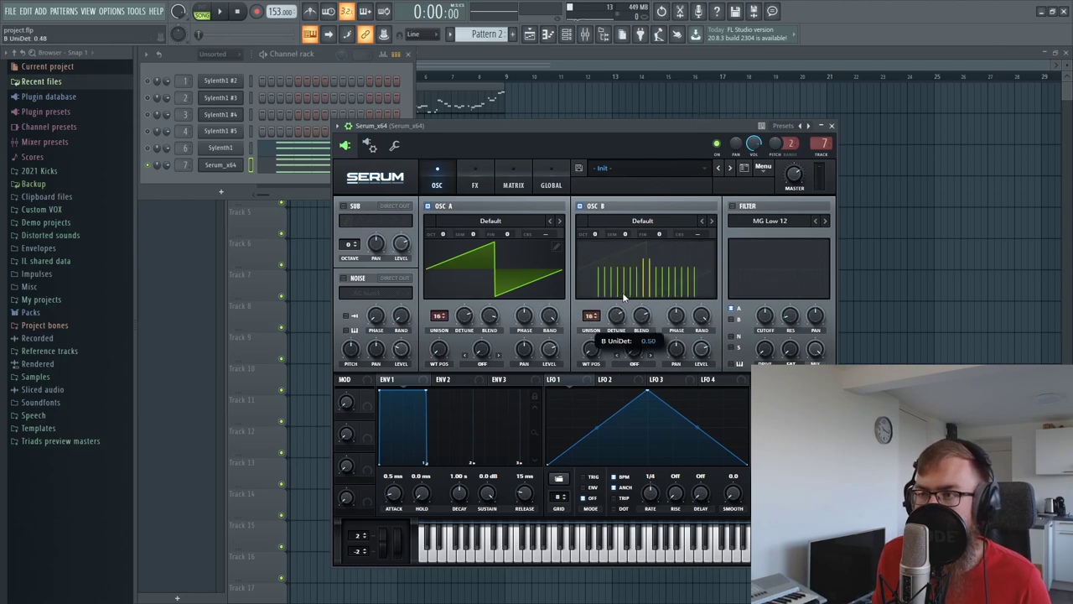
drag(643, 317, 618, 310)
drag(462, 325, 461, 315)
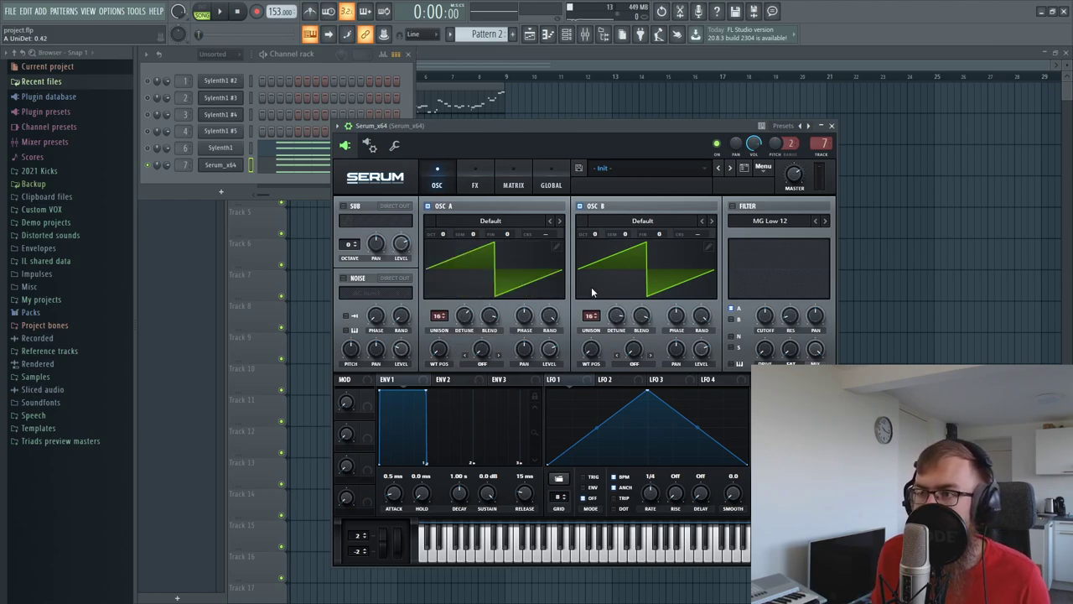
Step: Play the arrangement and fine-tune the unison detune of oscillators A and B by ear
click(266, 180)
key(space)
drag(613, 320, 615, 324)
drag(463, 317, 464, 319)
drag(459, 129, 452, 133)
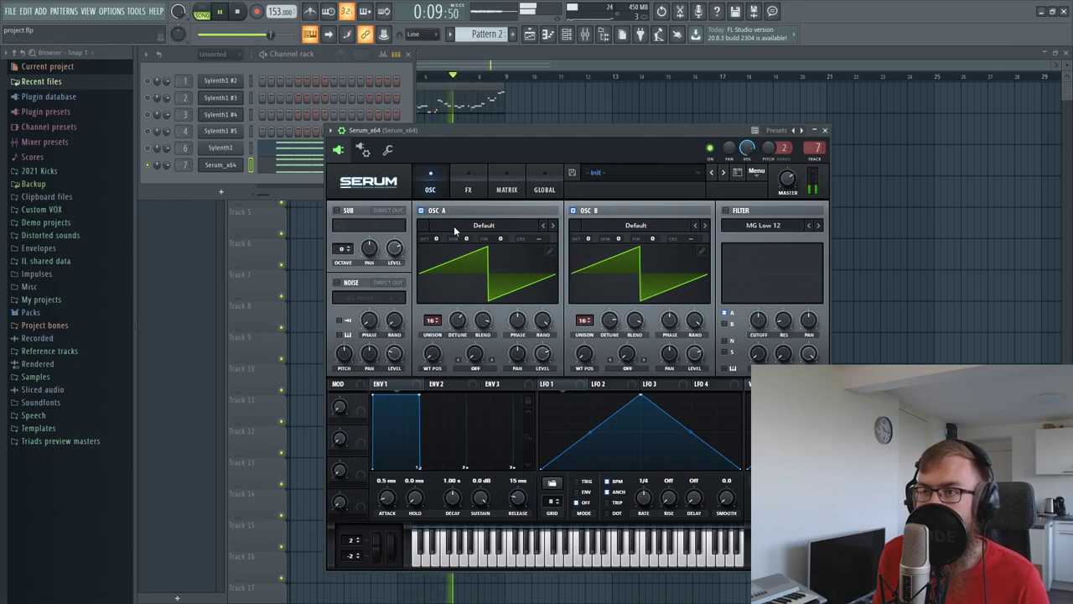
Step: Enable Serum's MG Low 12 filter for oscillators A and B with a high cutoff, and audition the sound
click(725, 210)
key(space)
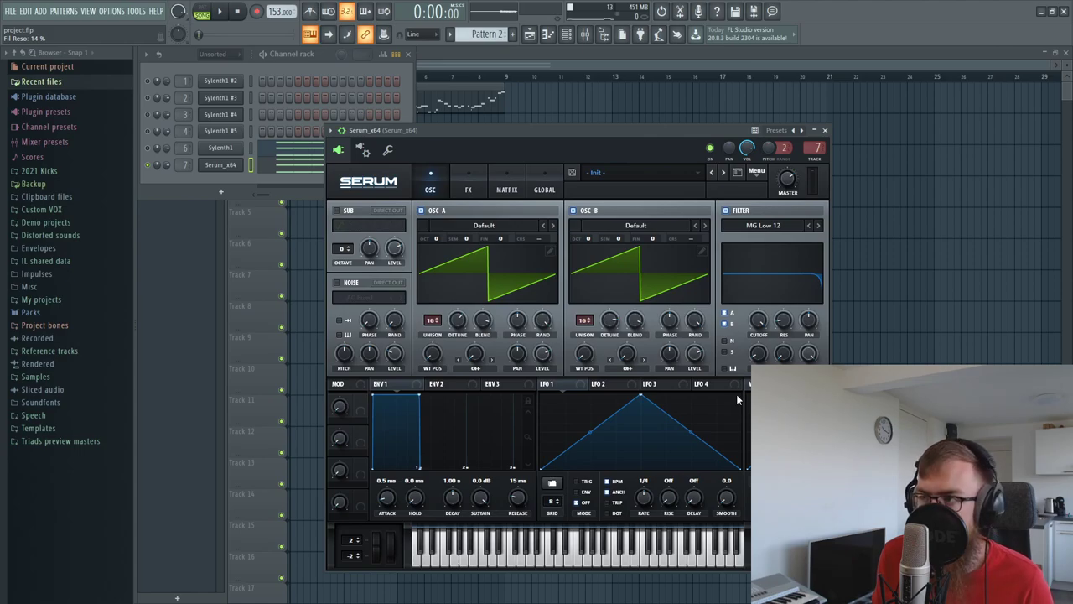
key(space)
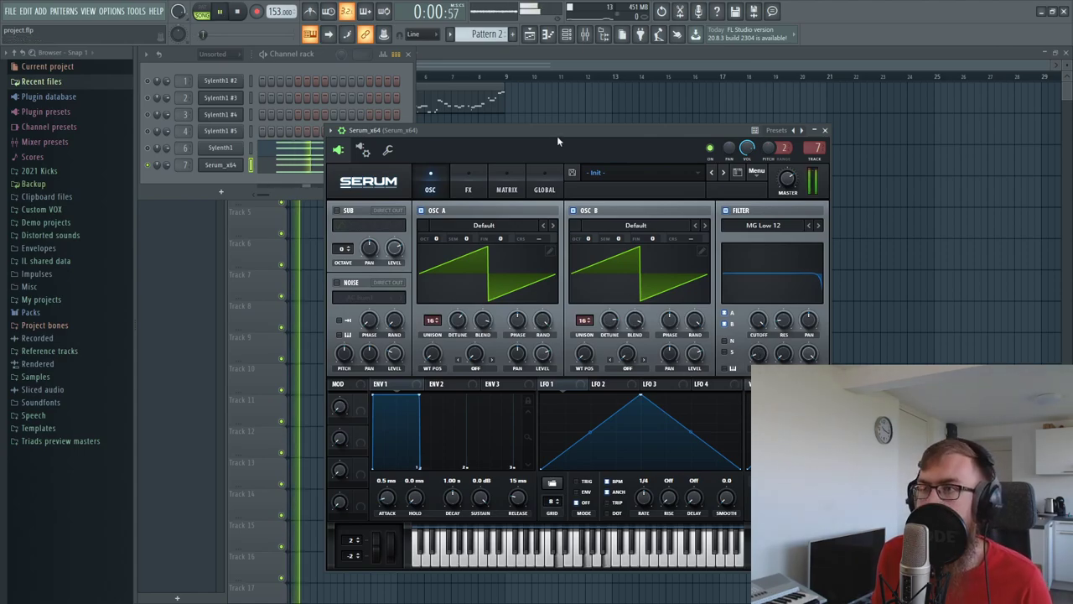
drag(533, 130, 501, 136)
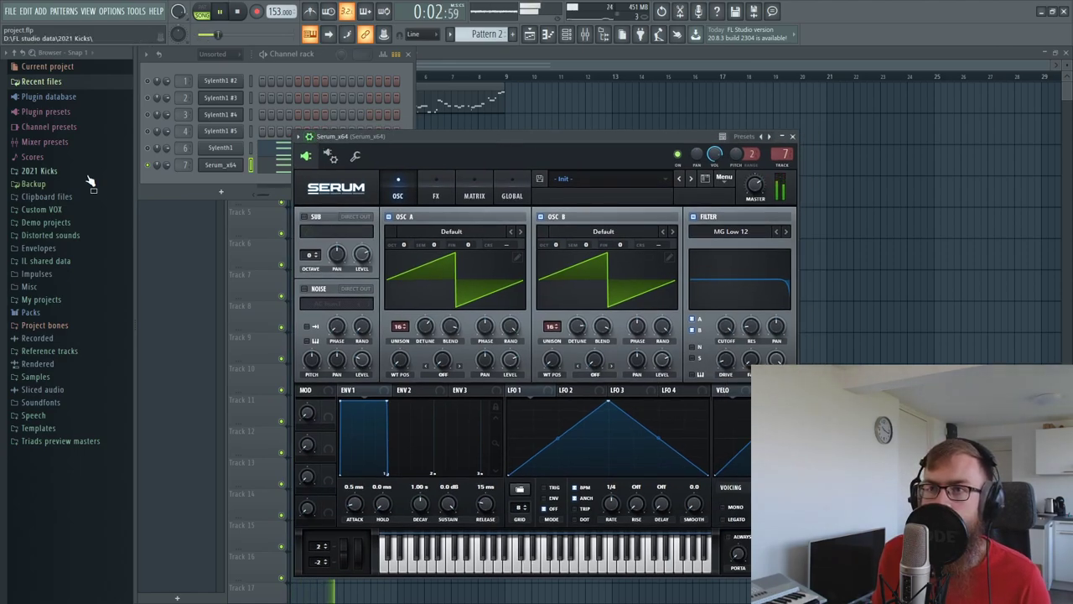
key(space)
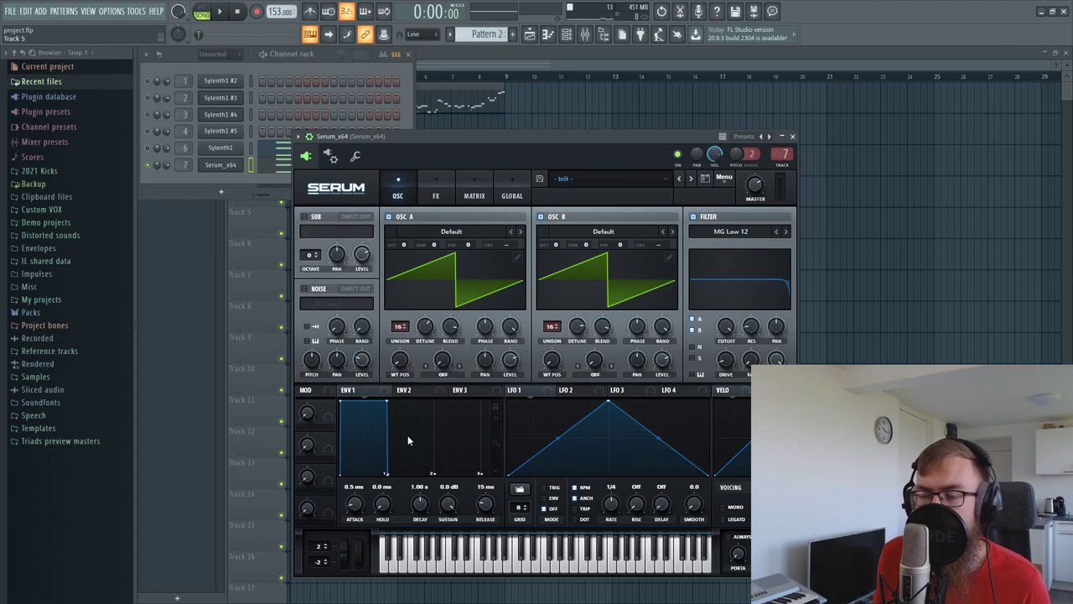
Step: Load FabFilter Pro-Q 2 in the first effect slot of the Serum_x64 mixer track
click(155, 100)
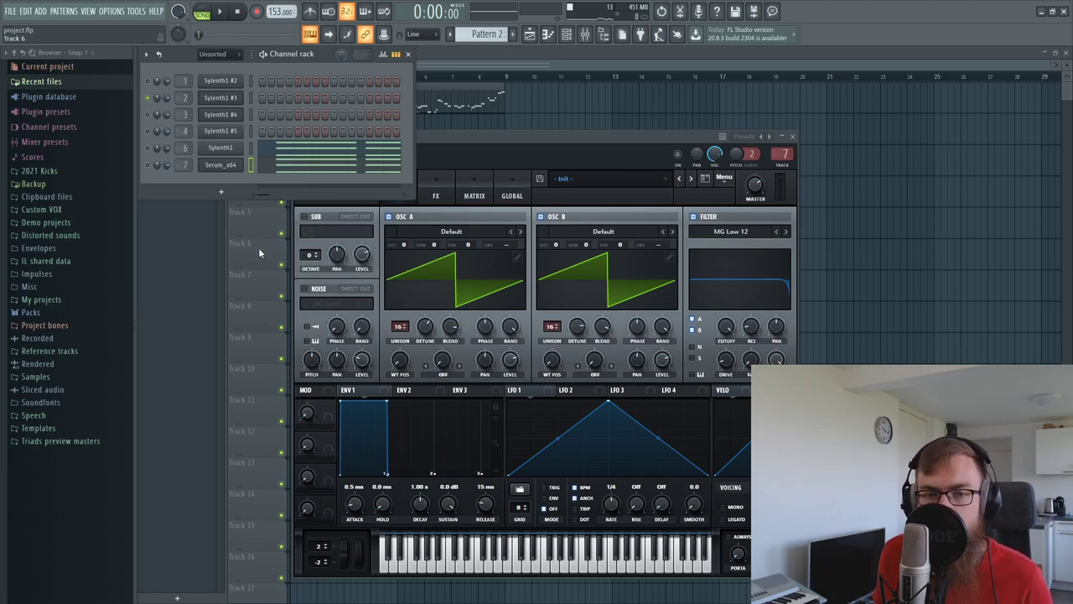
click(220, 167)
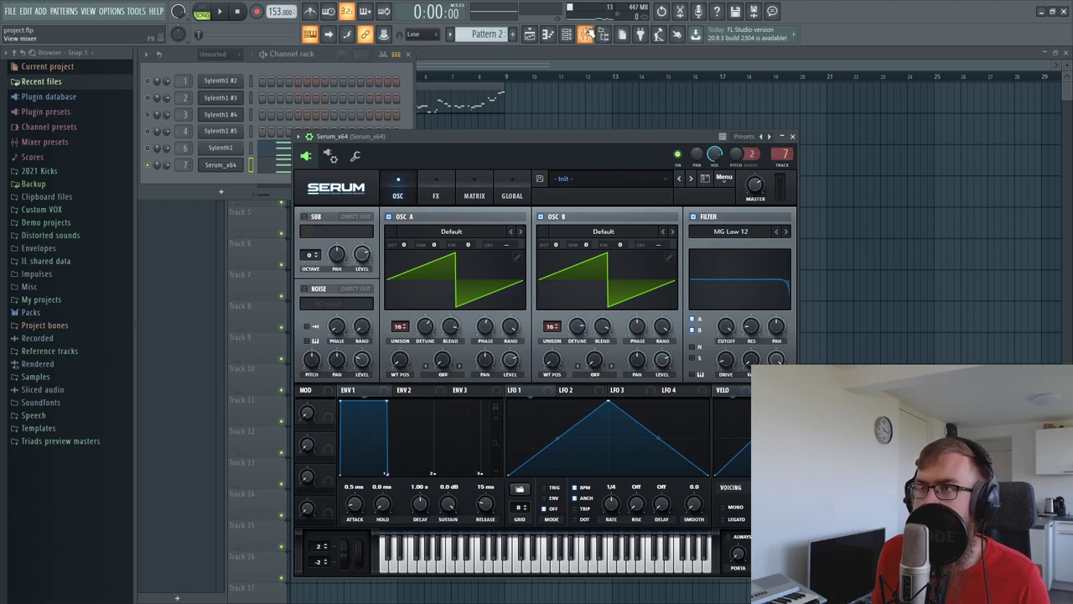
click(585, 34)
click(1013, 86)
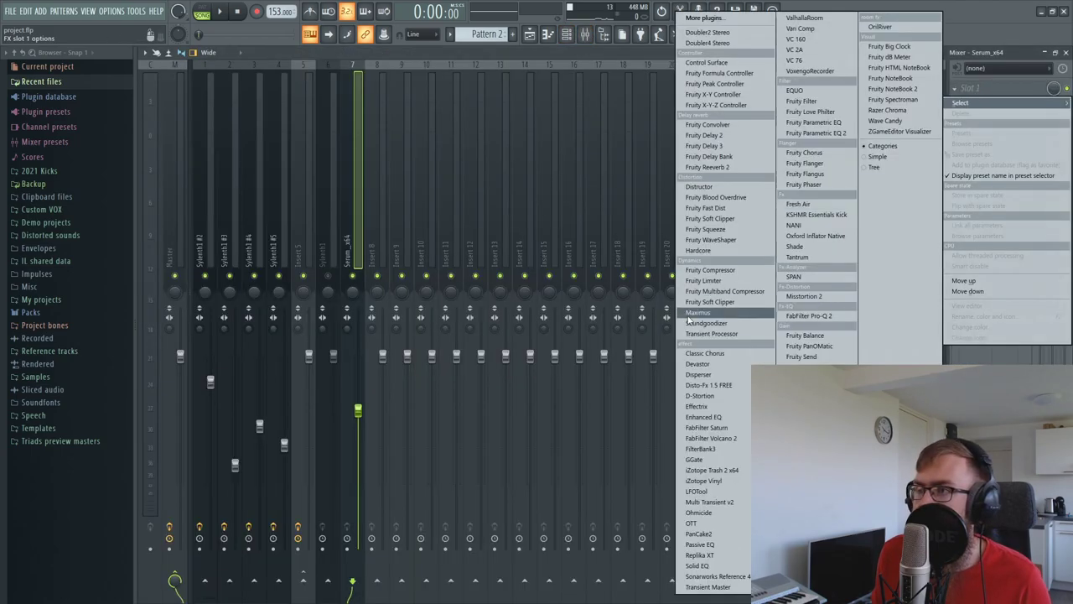
click(796, 317)
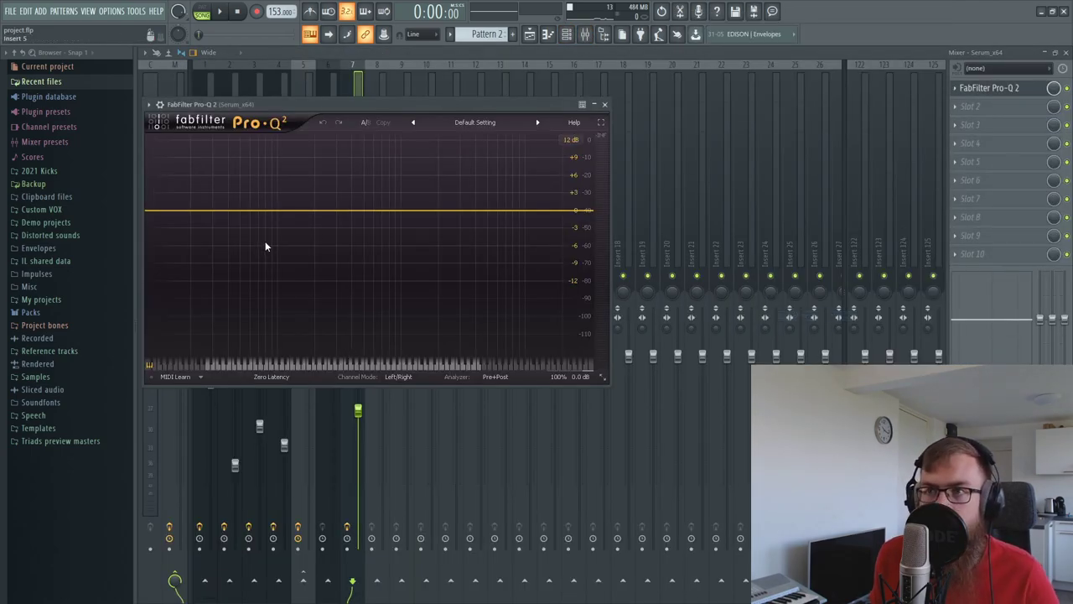
Step: Add an 18 dB/oct low cut at about 155 Hz with a Q of about 0.71 to the Serum equalizer
double_click(273, 221)
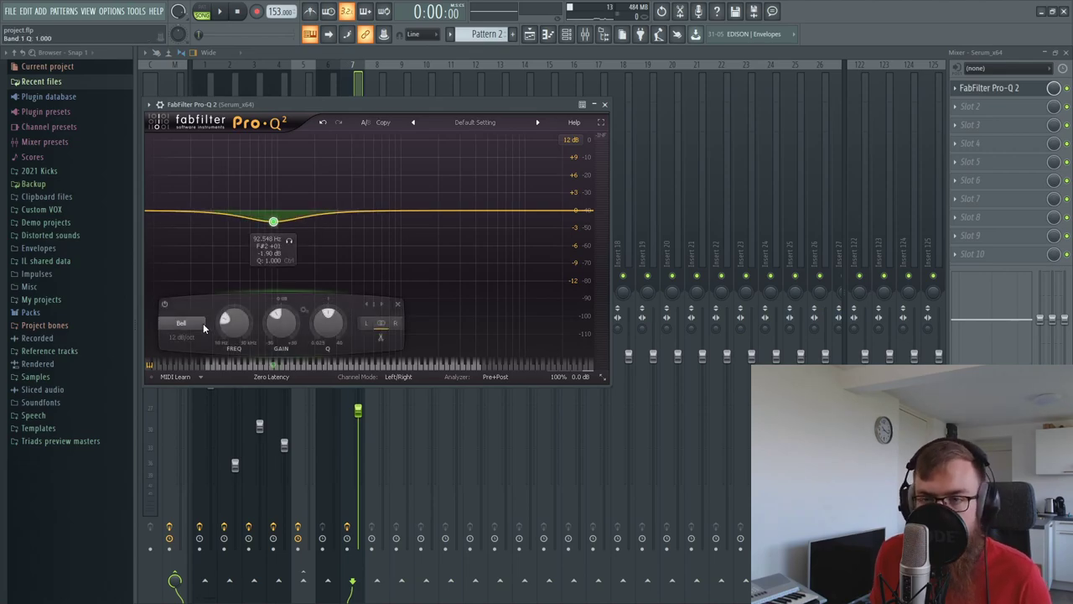
click(192, 334)
click(180, 362)
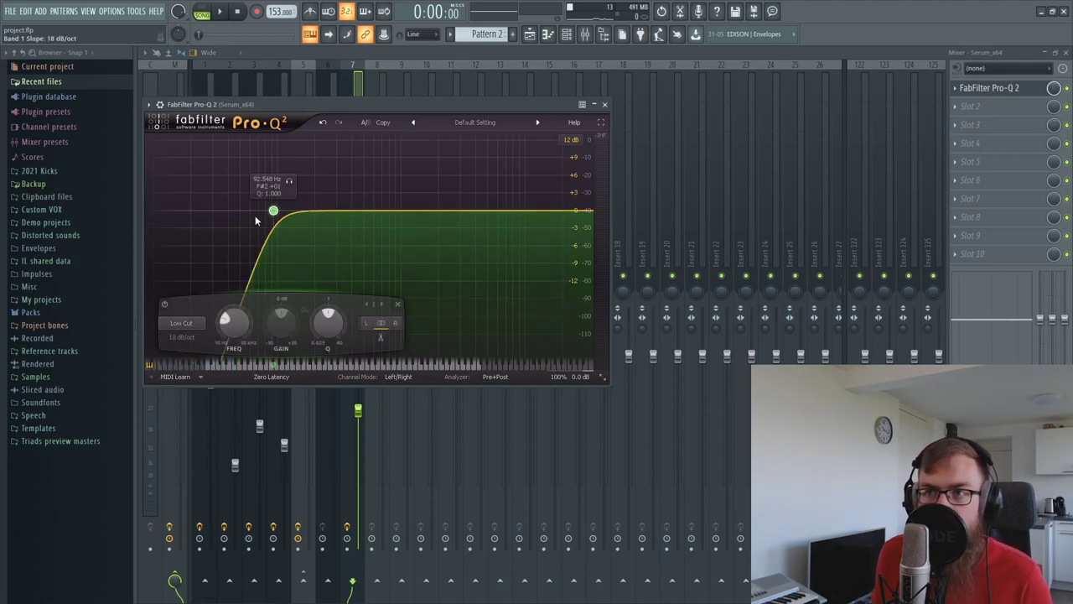
drag(274, 215, 303, 230)
Step: During playback, add a gentle high bell boost of about 0.9 dB near 10 kHz and another band in the upper mids
key(space)
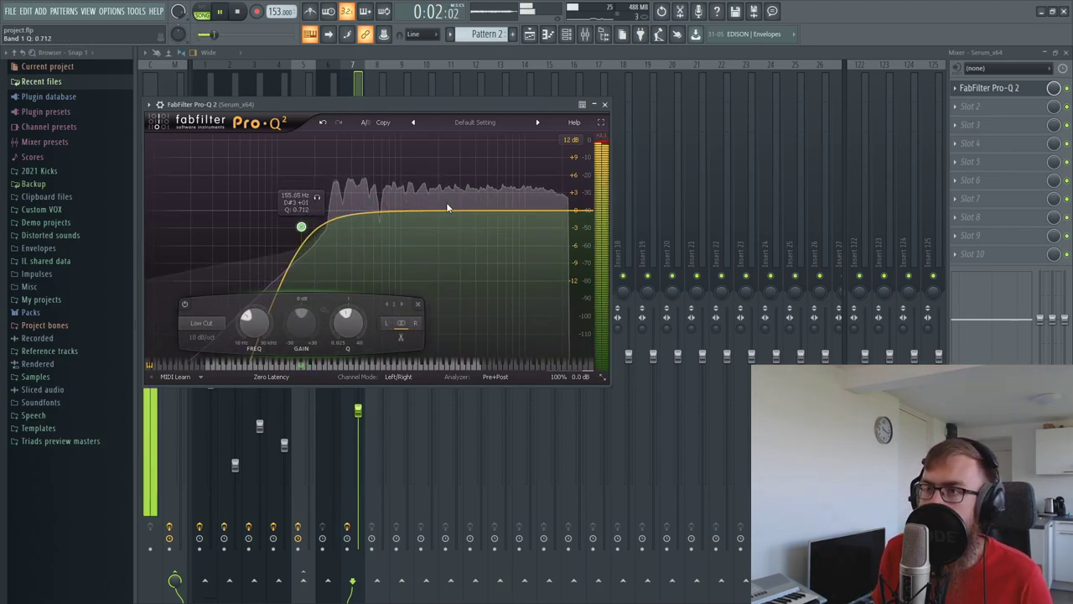
drag(420, 211, 525, 206)
click(466, 209)
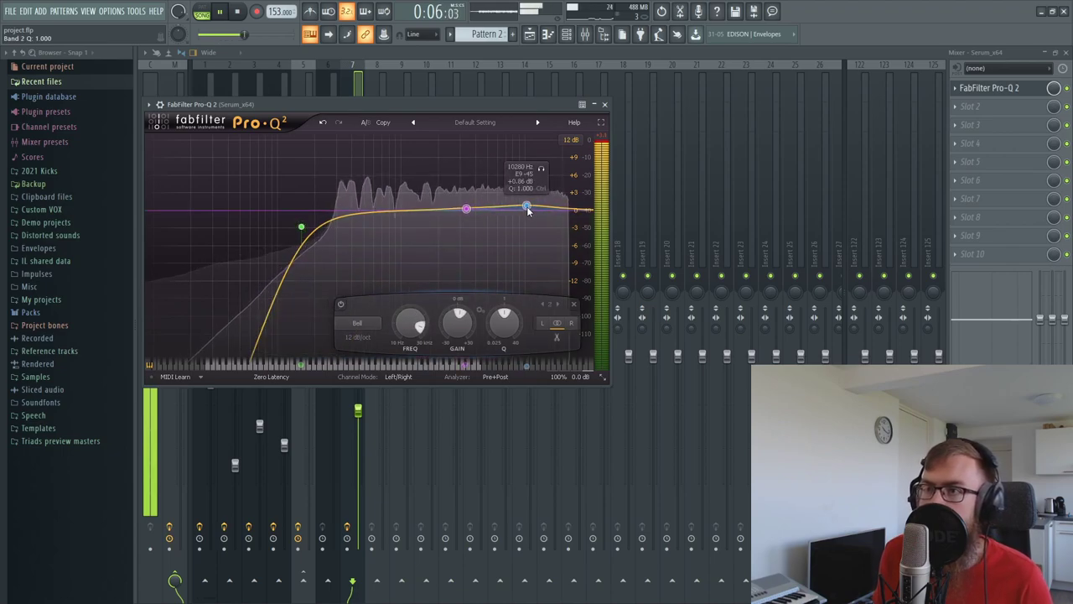
click(606, 104)
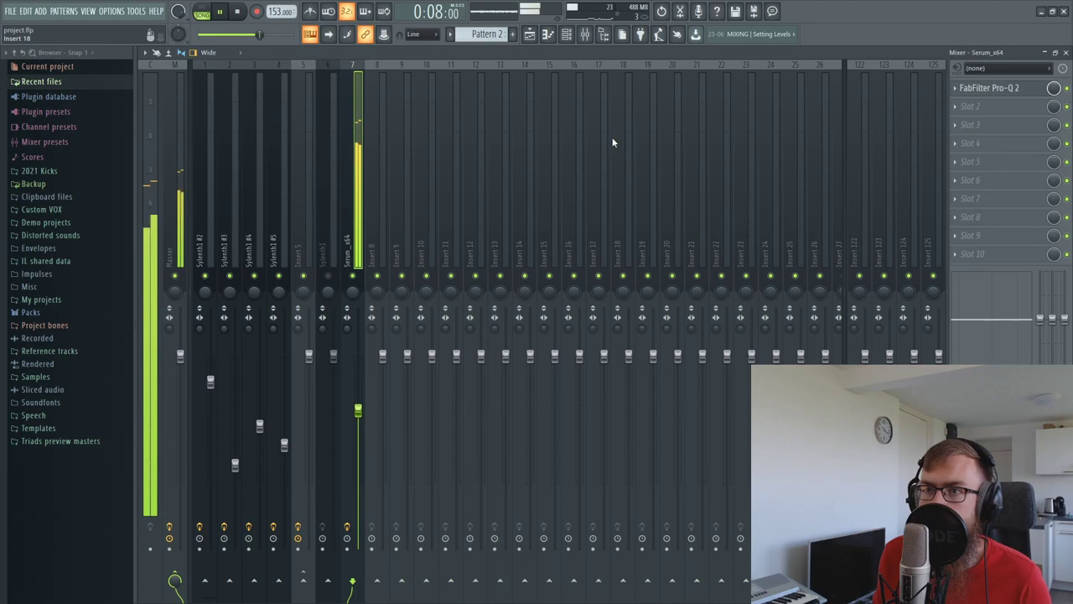
key(space)
Step: Unmute the Sylenth1 #2 to #5 channels and lower the Serum_x64 mixer track to about -9.2 dB during playback
click(566, 33)
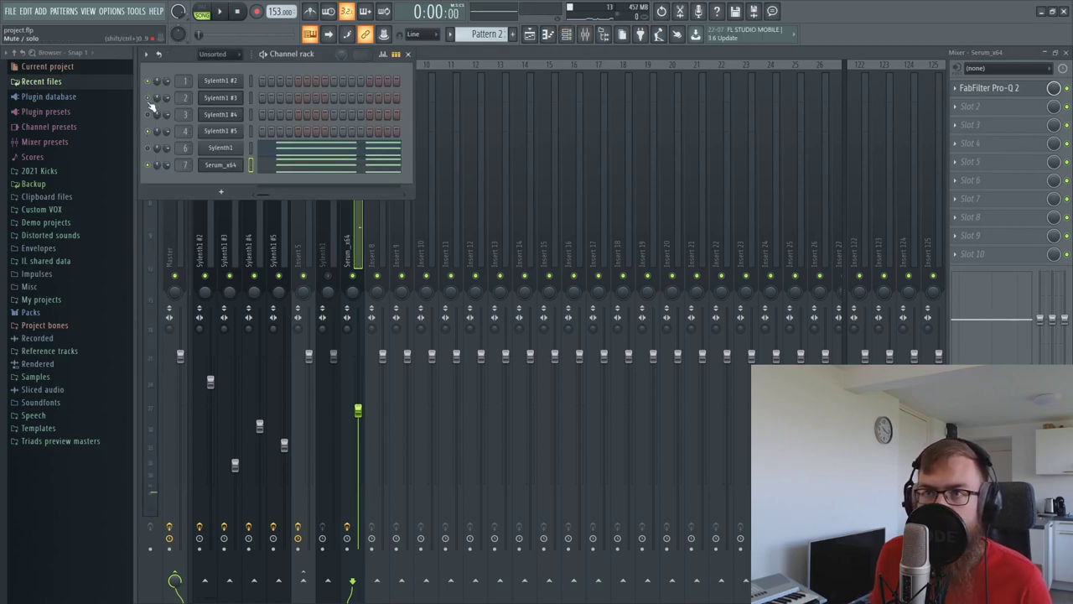
key(F6)
key(space)
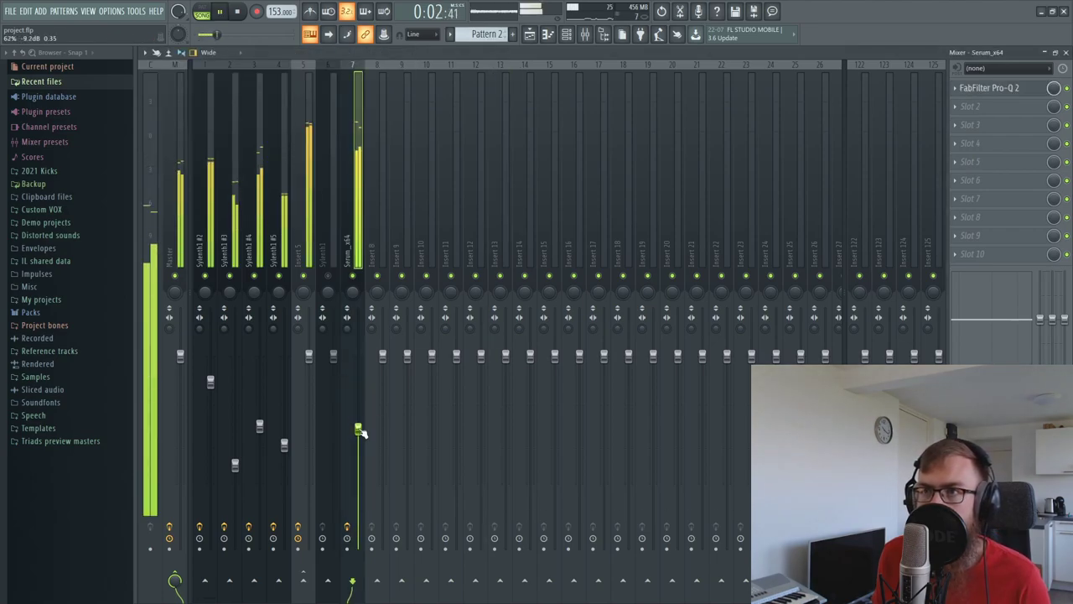
Step: Play Pattern 1 and Pattern 2 together in the playlist and compare the timing of melody and chords
click(531, 35)
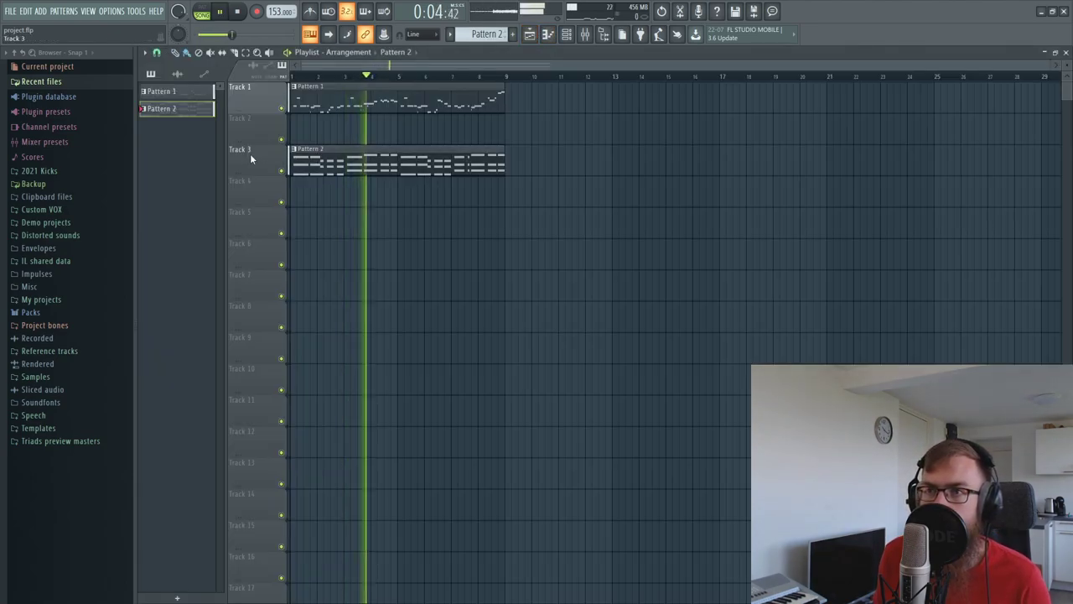
scroll(428, 72, up, 3)
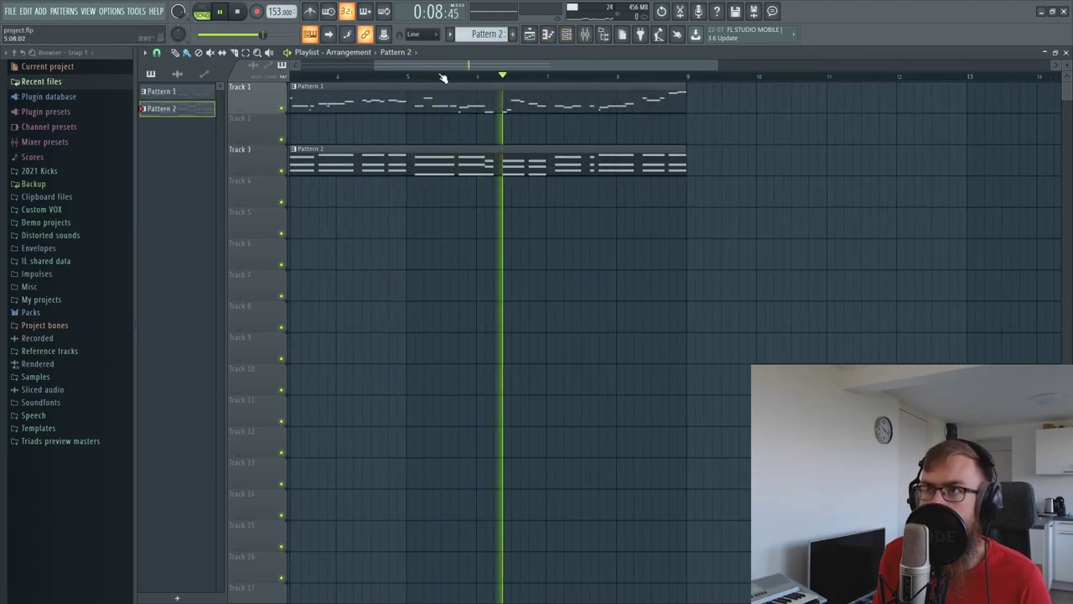
scroll(448, 80, up, 3)
scroll(449, 80, down, 5)
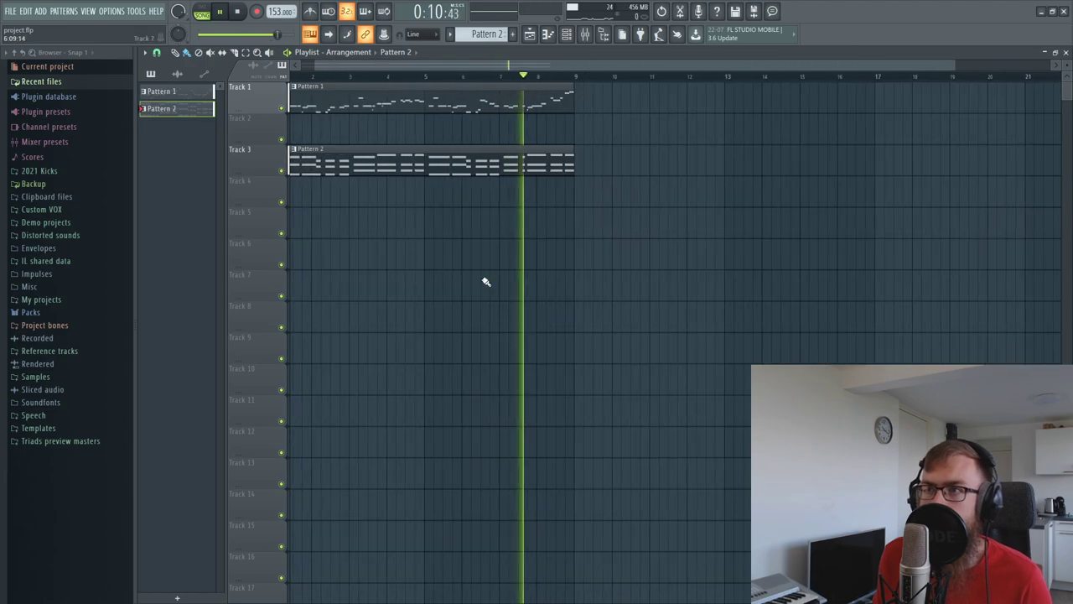
scroll(402, 93, up, 5)
key(space)
drag(418, 173, 435, 120)
drag(442, 111, 439, 159)
right_click(438, 108)
key(ctrl+z)
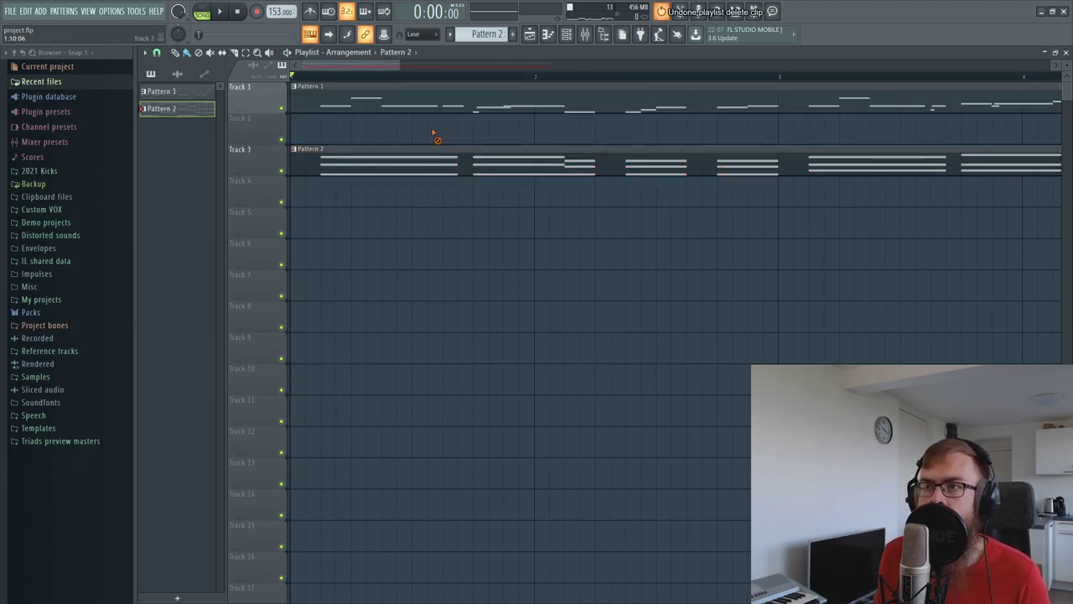
Step: Examine Pattern 1's Sylenth1 #2 melody notes and Pattern 2's Sylenth1 chord notes in the piano roll
double_click(397, 94)
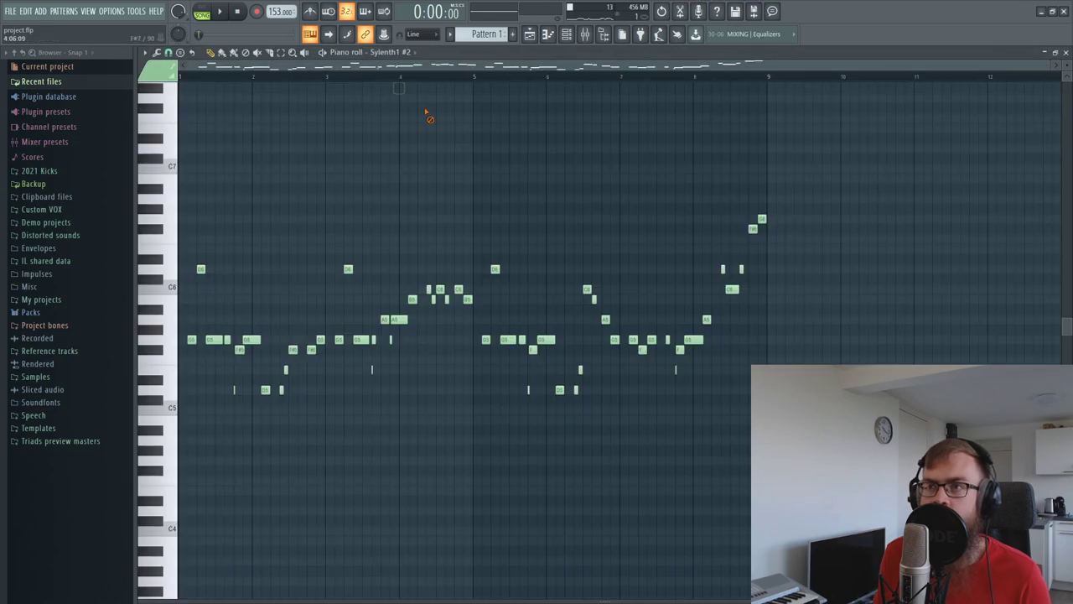
drag(213, 79, 216, 357)
click(566, 34)
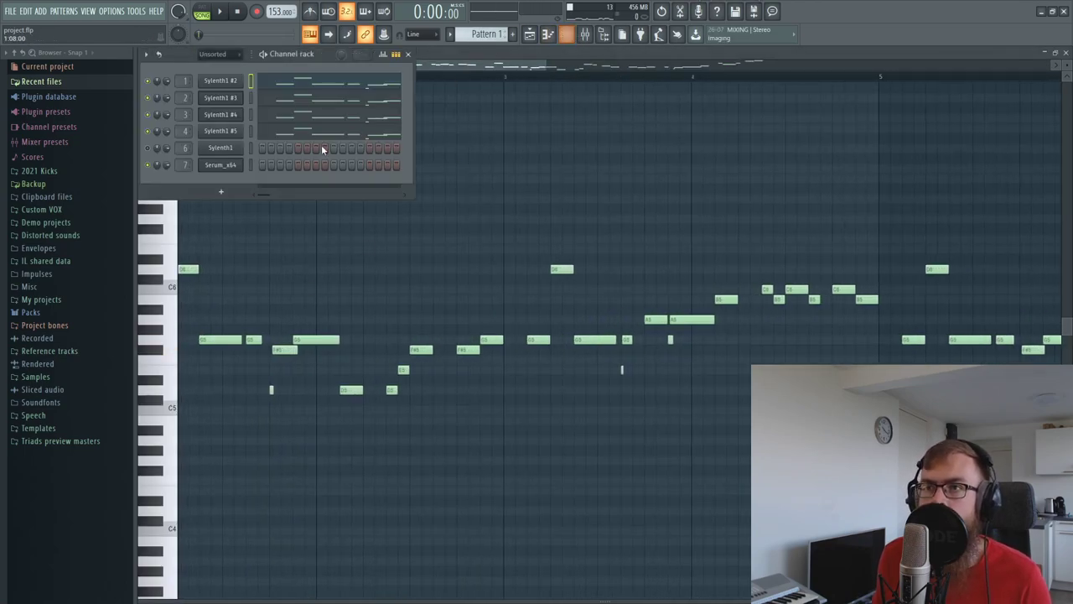
scroll(485, 35, down, 1)
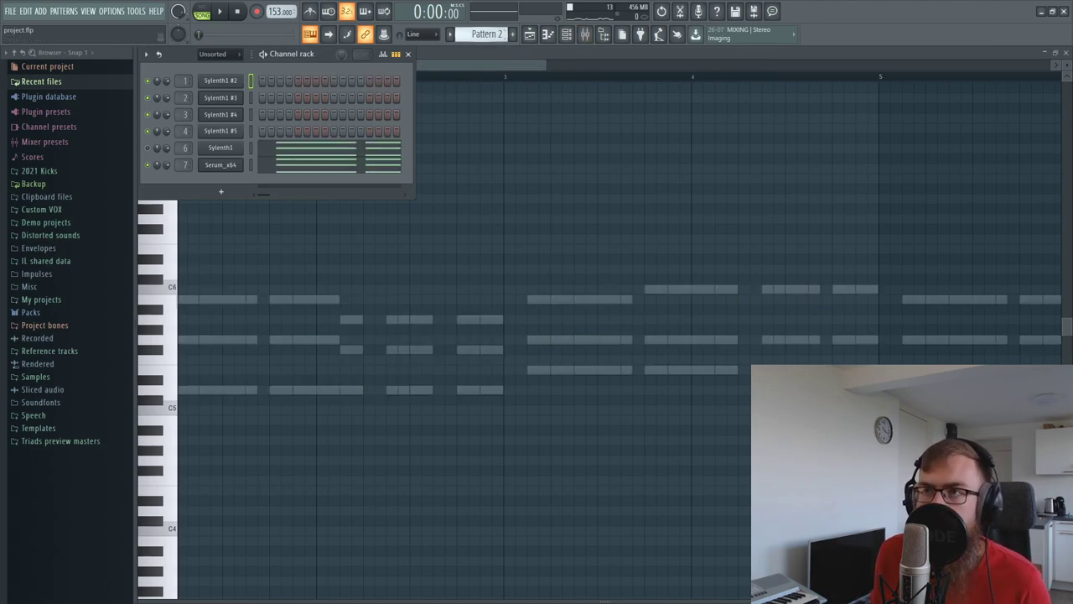
click(322, 154)
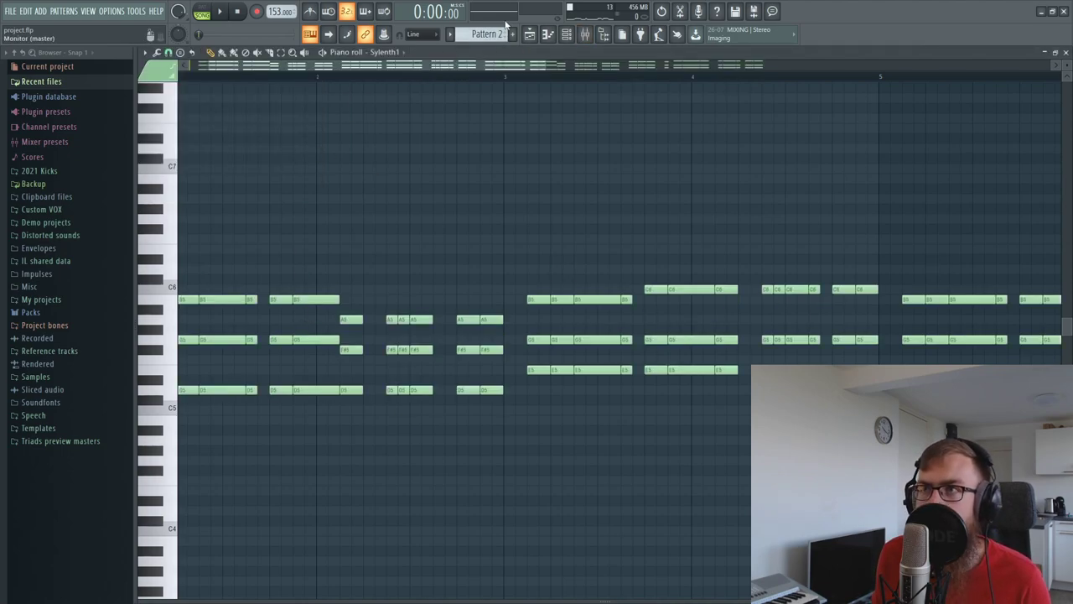
Step: Shorten the Serum_x64 chord notes in Pattern 2 ahead of the short repeated hits, leaving small gaps
click(585, 34)
click(567, 33)
click(322, 165)
click(247, 387)
Step: Shorten the first two short Serum_x64 chord hits in bars 2 and 6 of Pattern 2, leaving small gaps between them
click(529, 34)
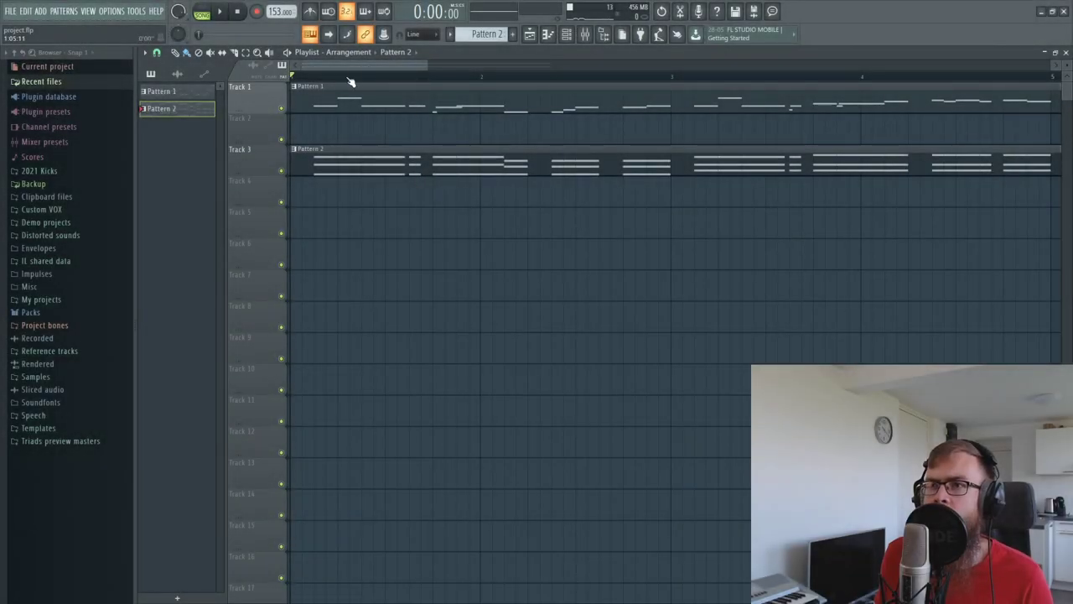
click(376, 75)
drag(370, 68, 422, 68)
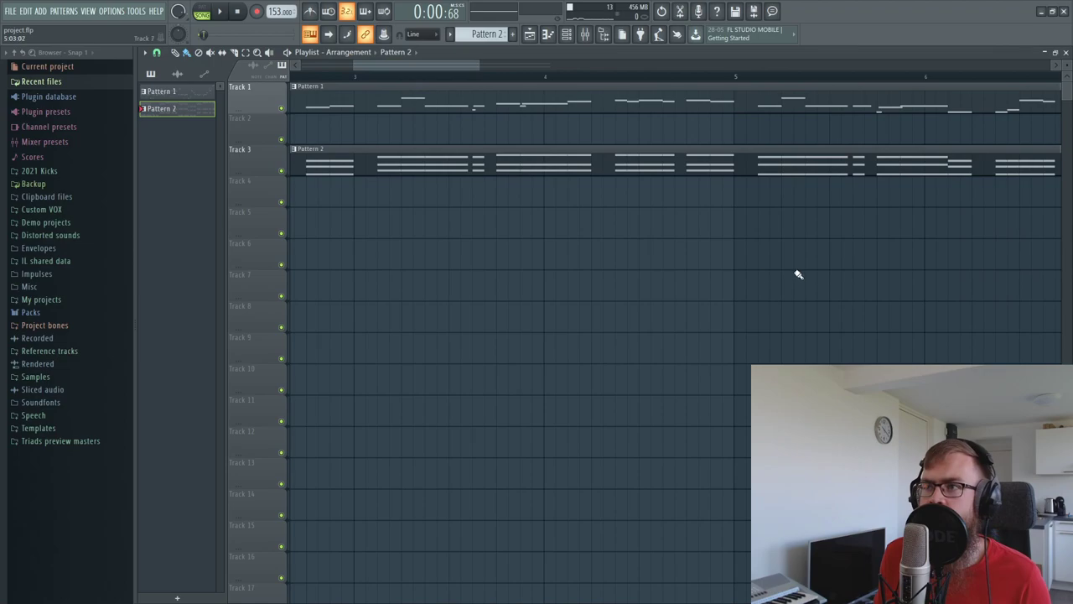
double_click(602, 168)
scroll(542, 86, down, 5)
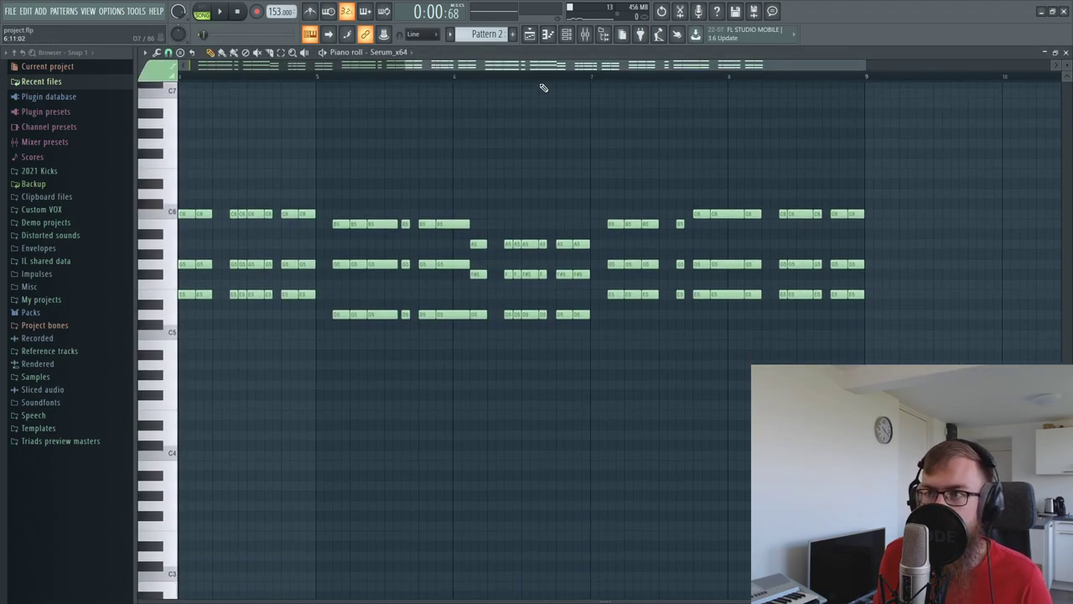
scroll(503, 96, up, 4)
scroll(309, 96, up, 2)
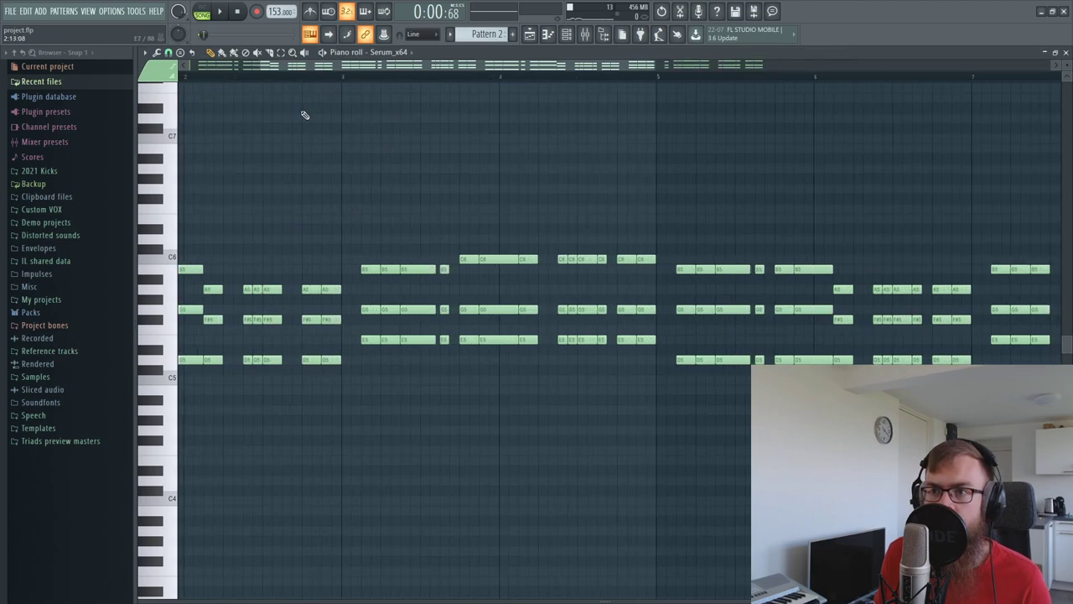
drag(243, 359, 258, 269)
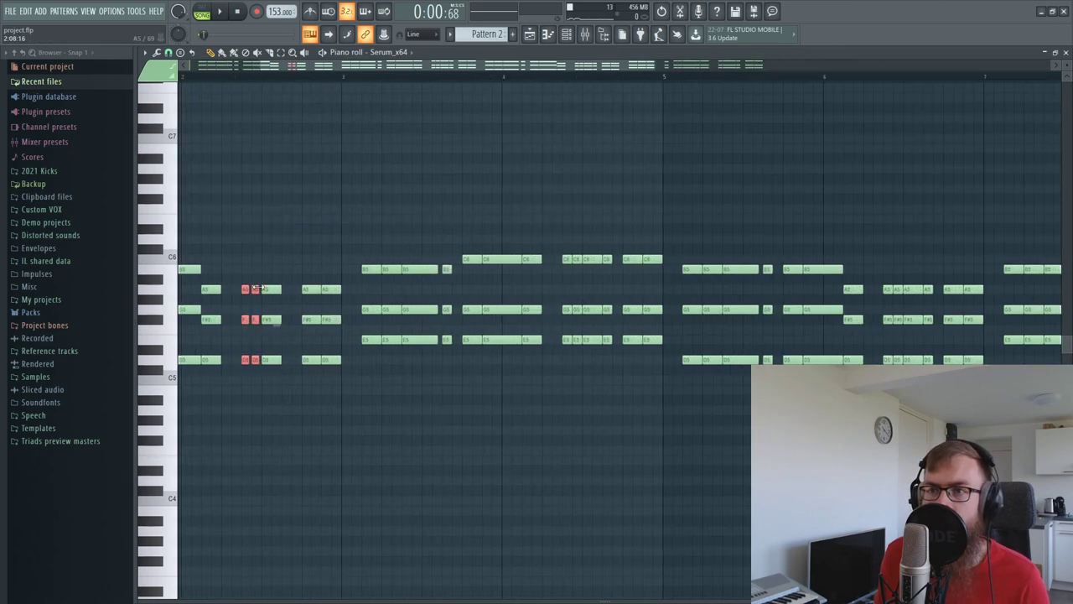
drag(367, 81, 613, 120)
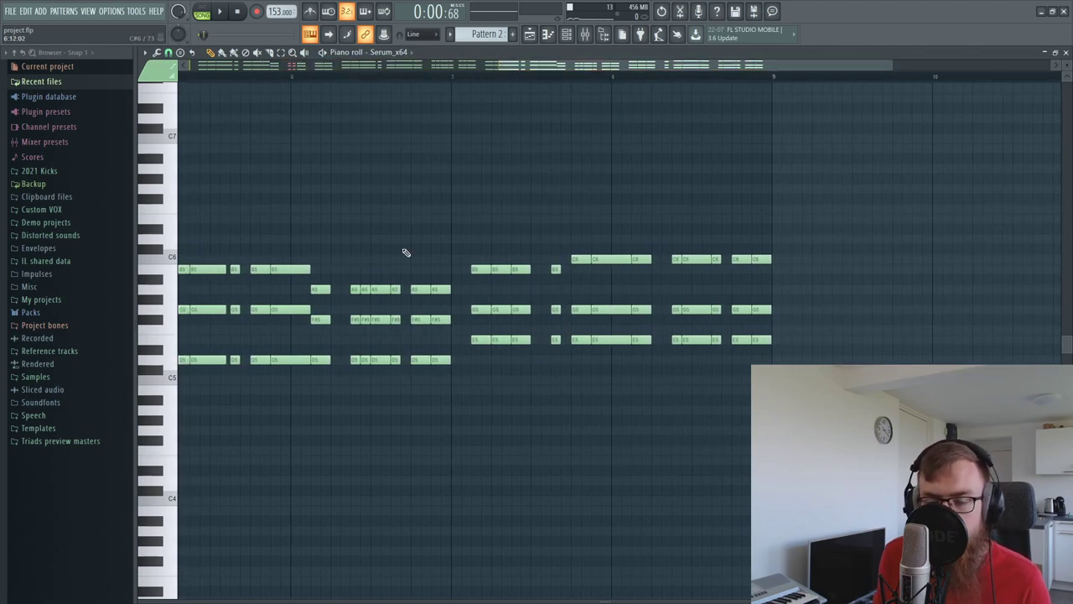
drag(351, 365, 362, 285)
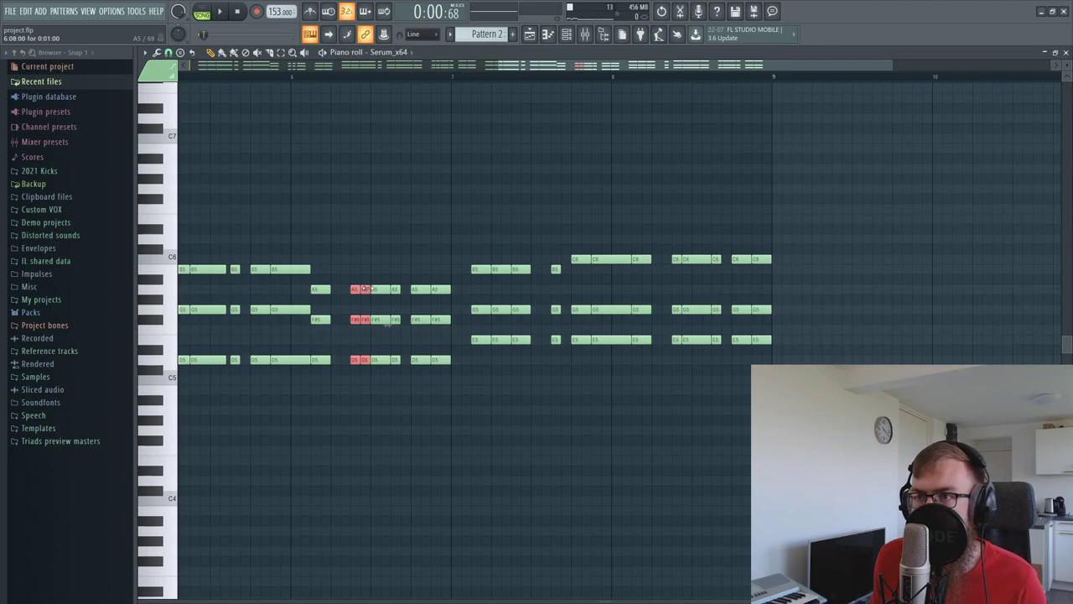
Step: Copy the edited Serum_x64 chord notes onto the Sylenth1 channel in Pattern 2 while listening to the arrangement
click(542, 37)
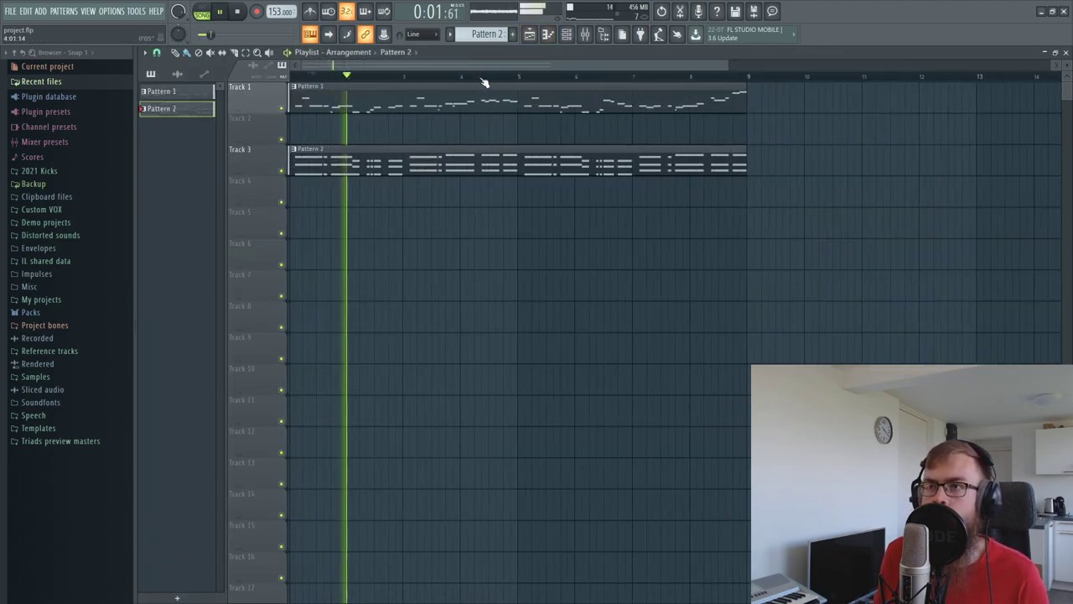
key(space)
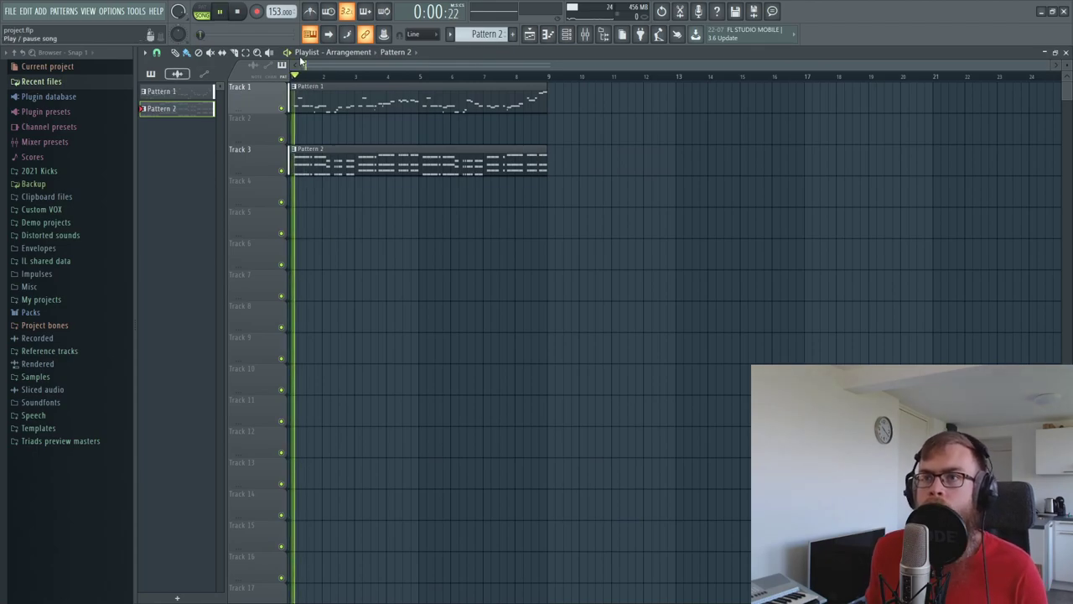
click(567, 35)
click(220, 166)
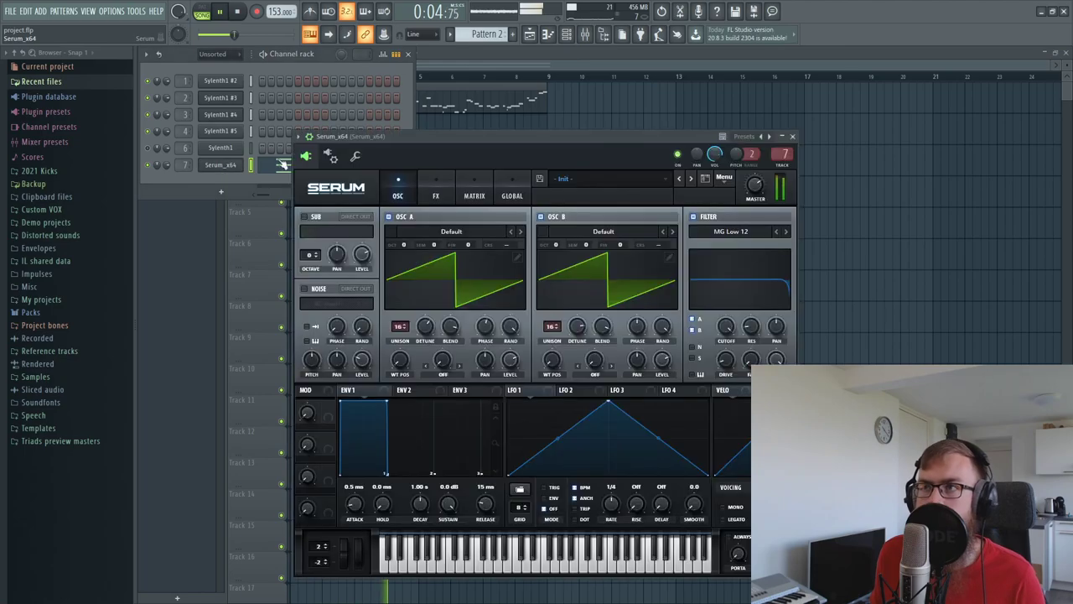
right_click(216, 166)
click(417, 175)
right_click(225, 149)
click(367, 168)
click(220, 164)
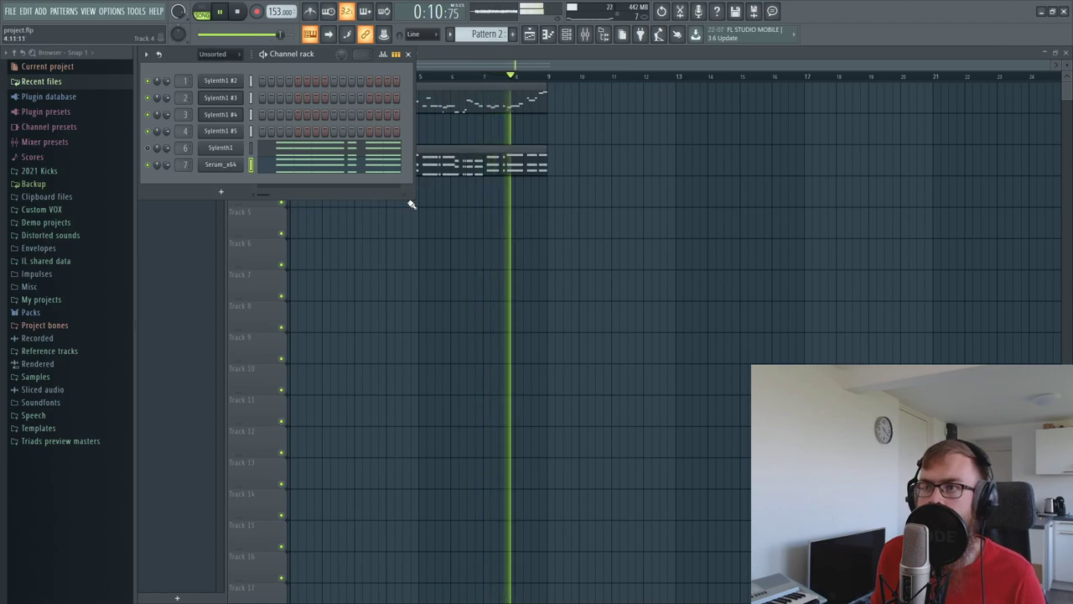
key(space)
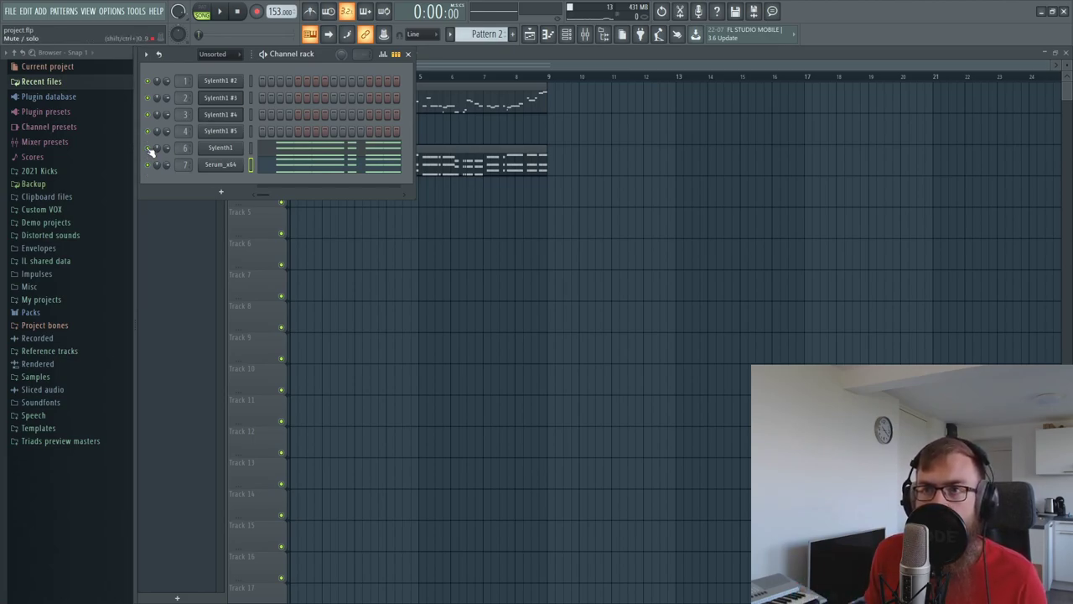
Step: Solo the Sylenth1 chord channel and bring up its mixer track
click(214, 149)
click(293, 149)
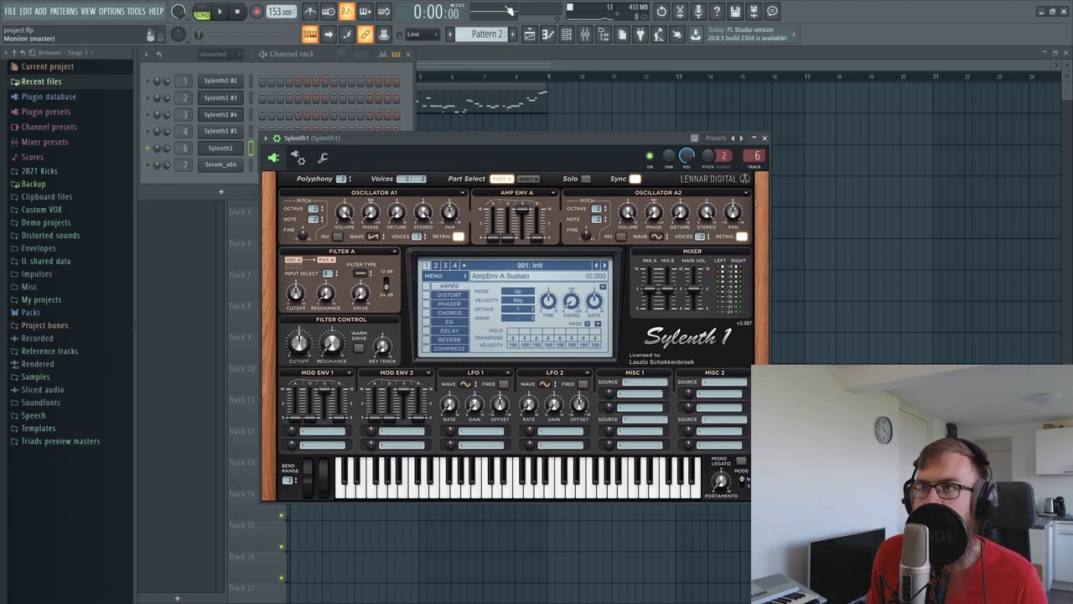
click(585, 33)
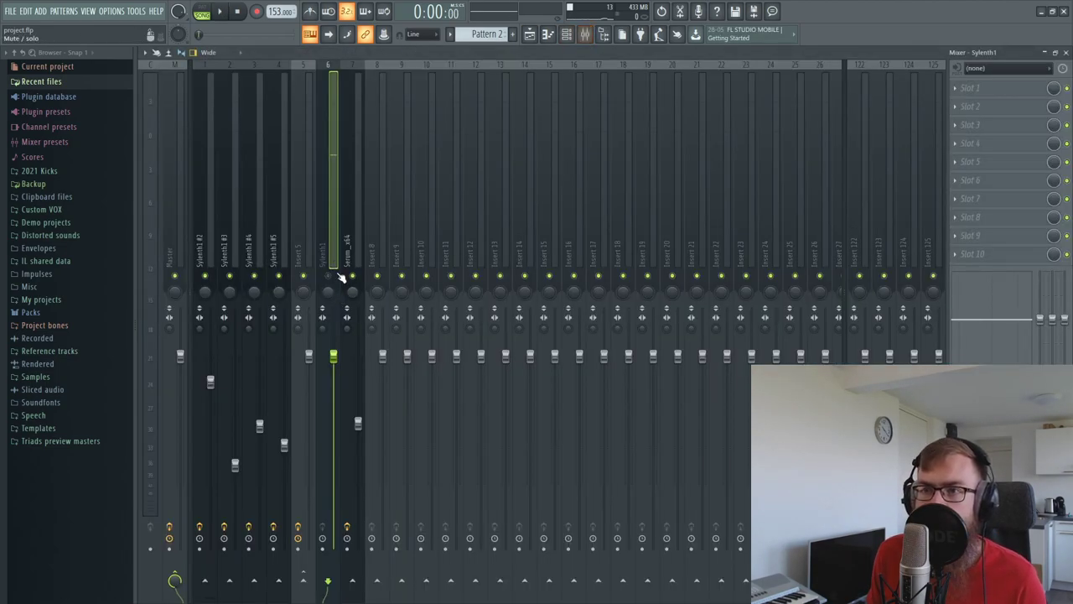
click(568, 35)
Step: Give Sylenth1's Oscillator A1 more voices, retrigger off and detune 4.333, and set Amp Env A's release to about 1.24
click(221, 148)
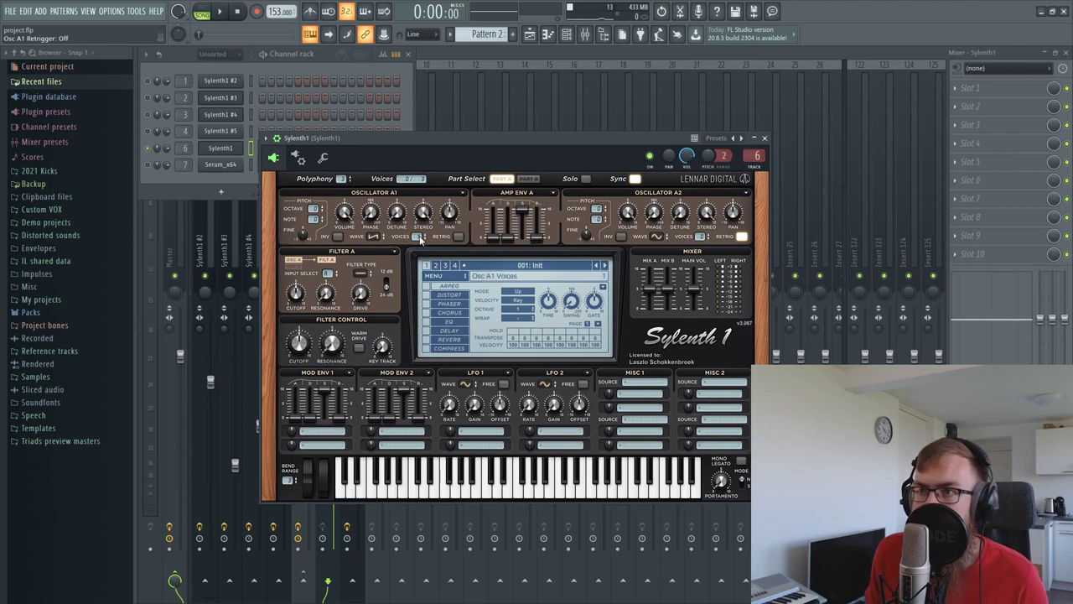
drag(432, 158, 404, 182)
key(space)
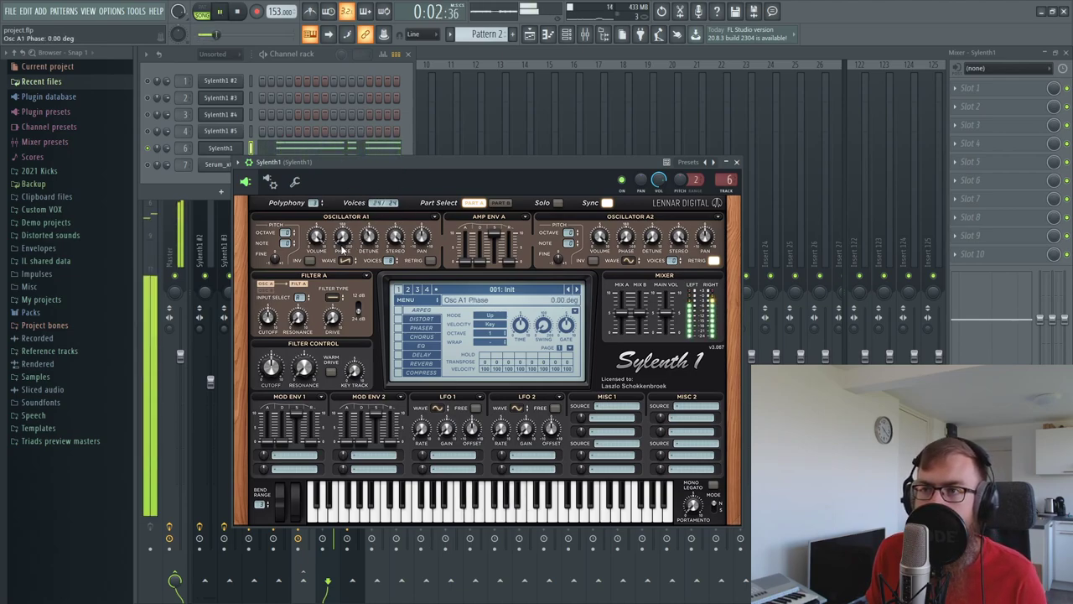
drag(507, 265, 507, 264)
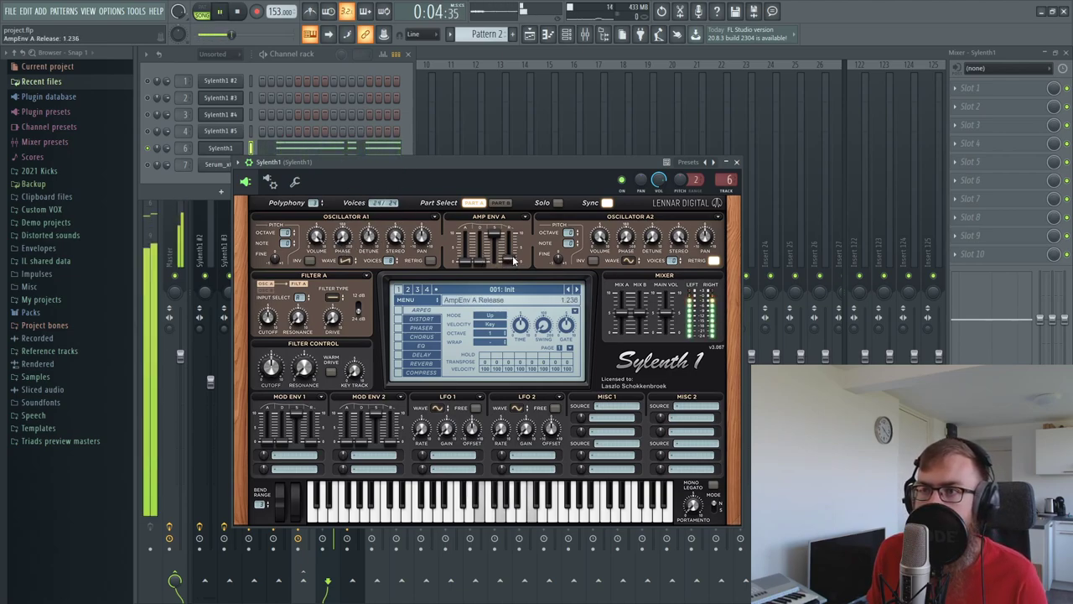
scroll(370, 239, down, 1)
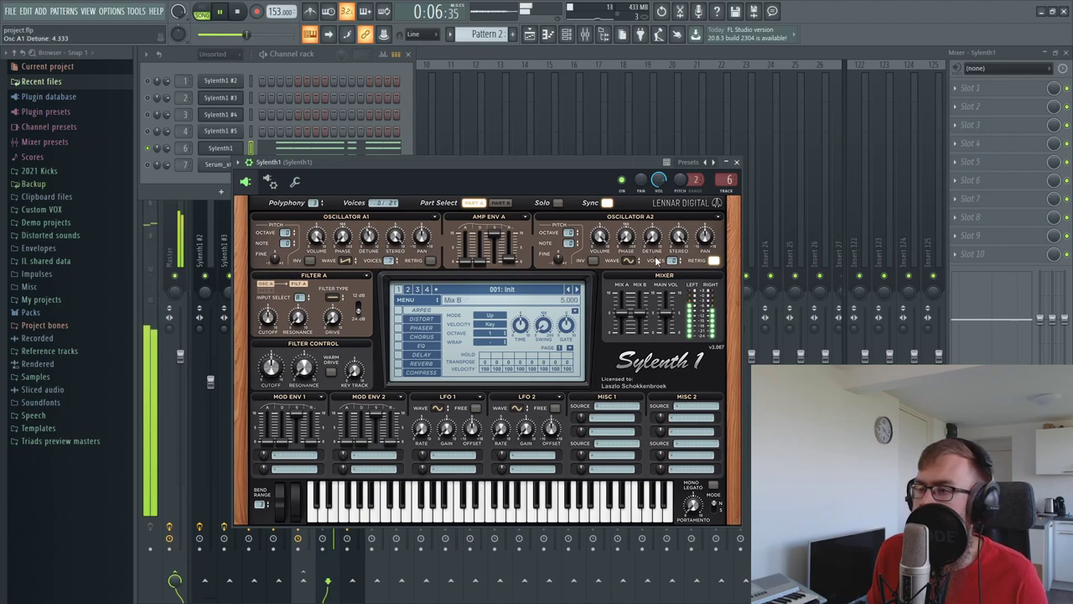
Step: Set Oscillator A2 to a Saw waveform, one octave up, with more voices, retrigger off and detune 5.667
click(629, 260)
click(646, 290)
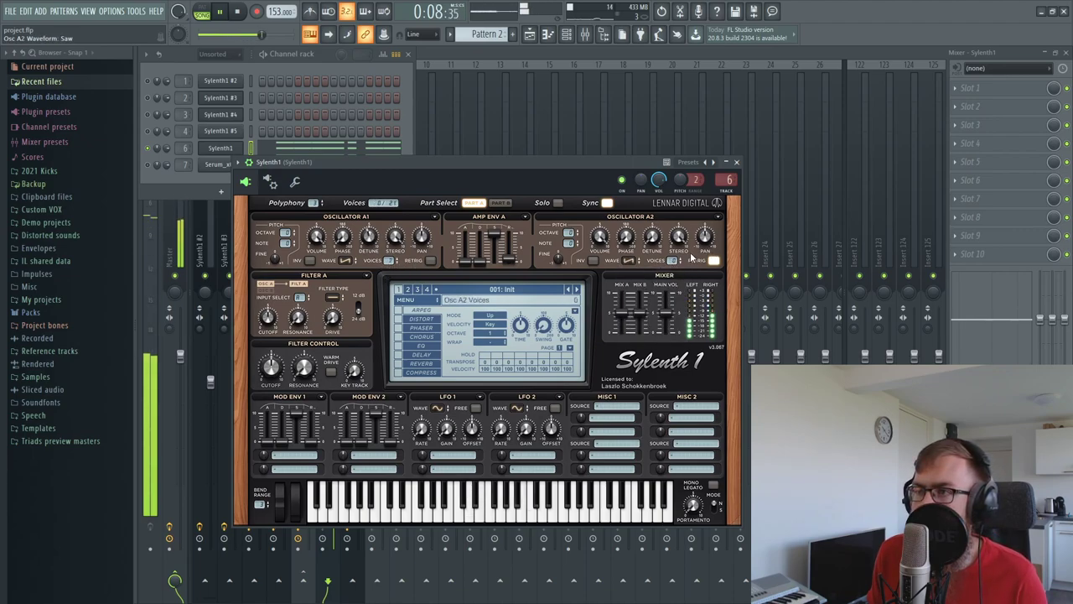
key(space)
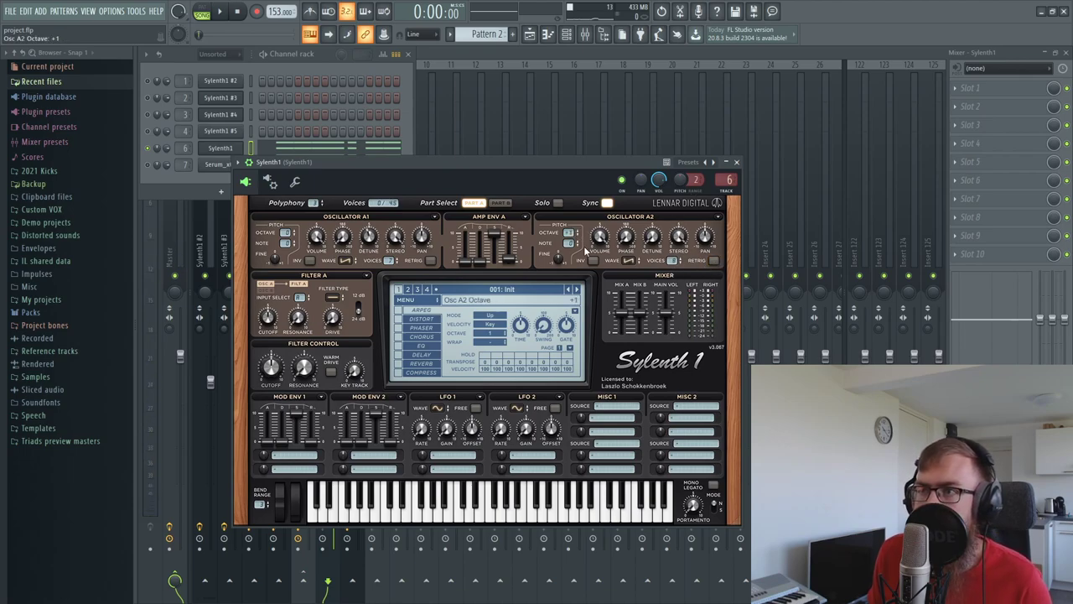
drag(510, 164, 533, 139)
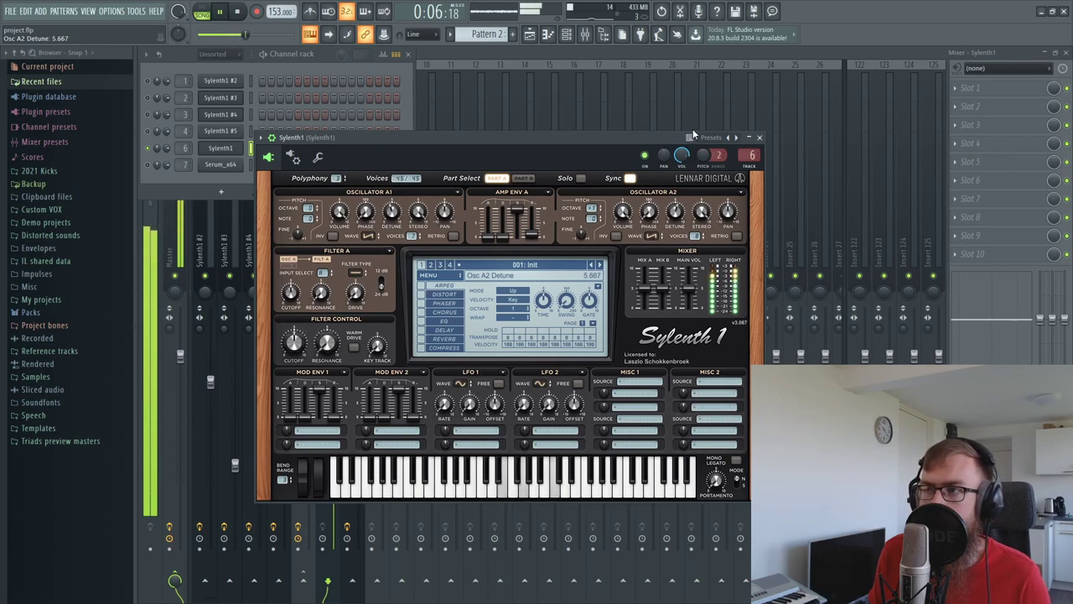
Step: In Part B, set Oscillator B1 to 8 voices with detune 4.500 and raise Amp Env B's release
click(524, 178)
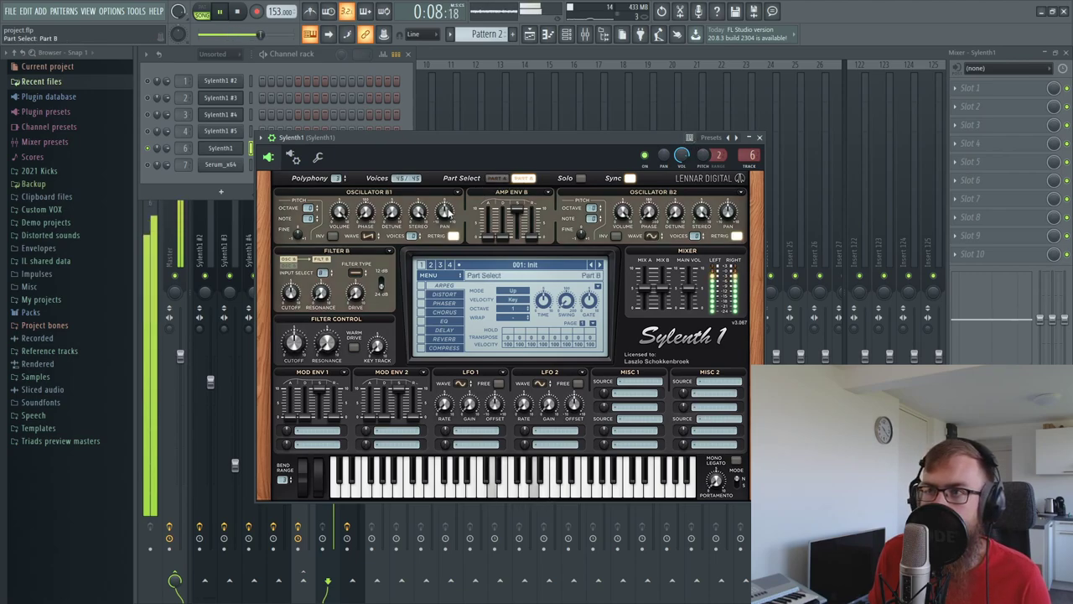
drag(400, 239, 443, 154)
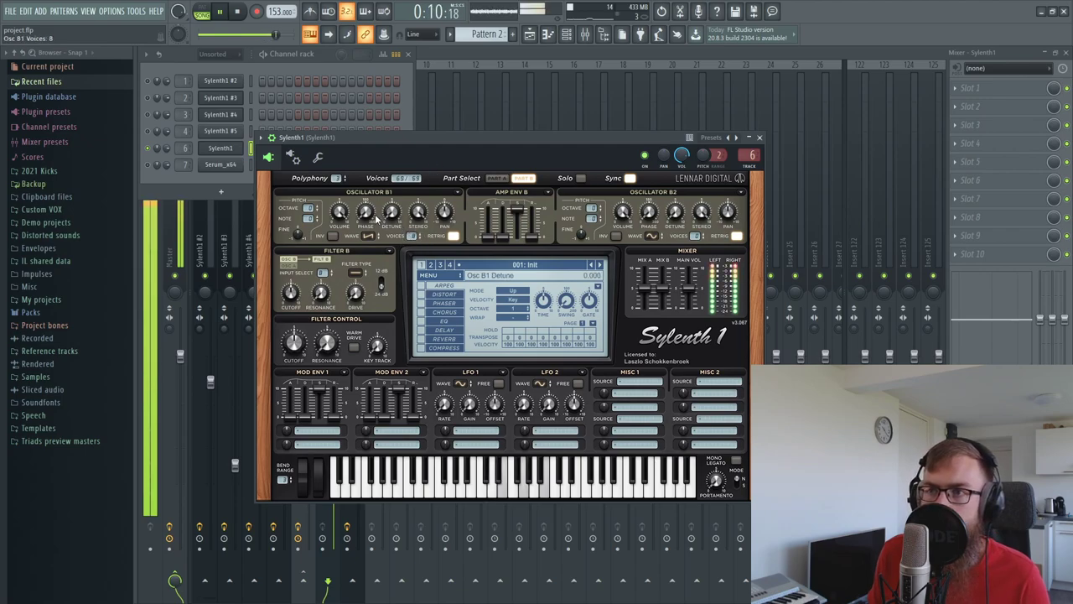
drag(390, 215, 393, 207)
drag(418, 124, 416, 161)
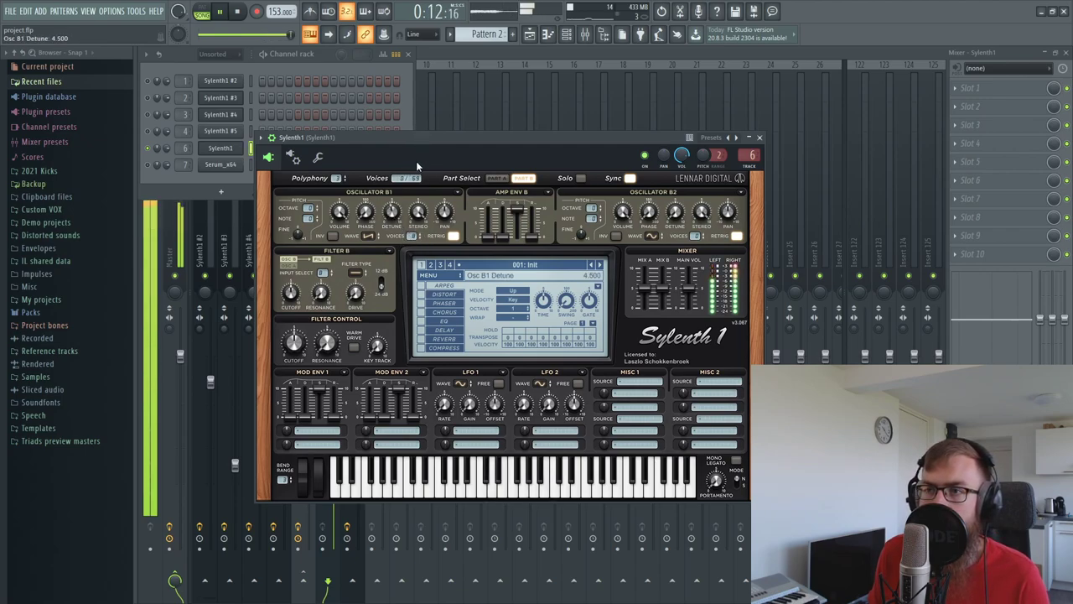
drag(533, 239, 534, 237)
Step: Set Oscillator B2 to a Saw waveform, one octave up, with more voices, retrigger off and detune 6.233
click(652, 236)
click(677, 255)
click(598, 206)
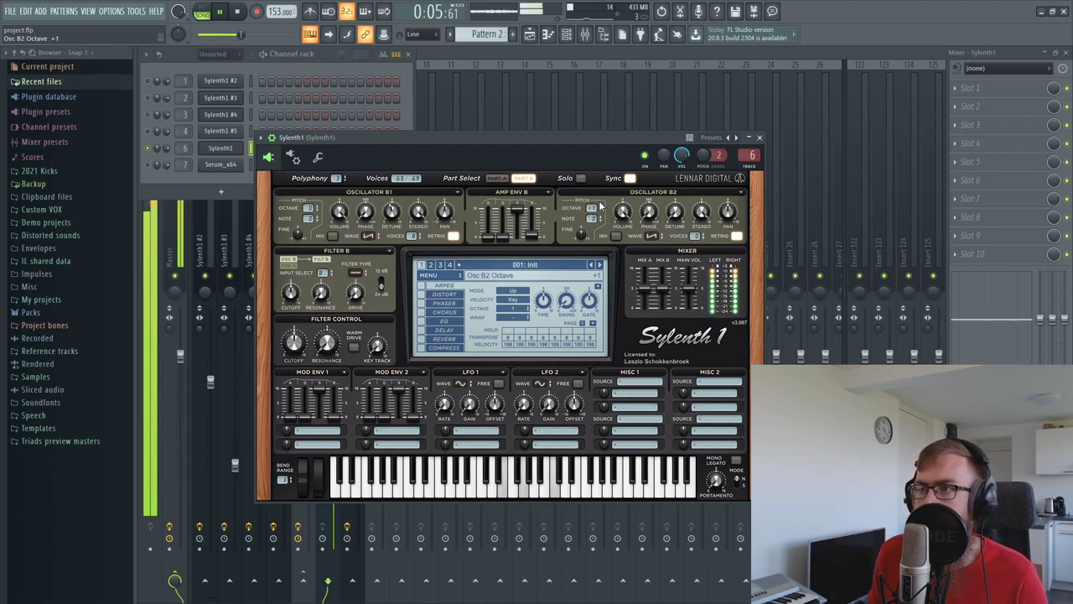
drag(695, 237, 696, 137)
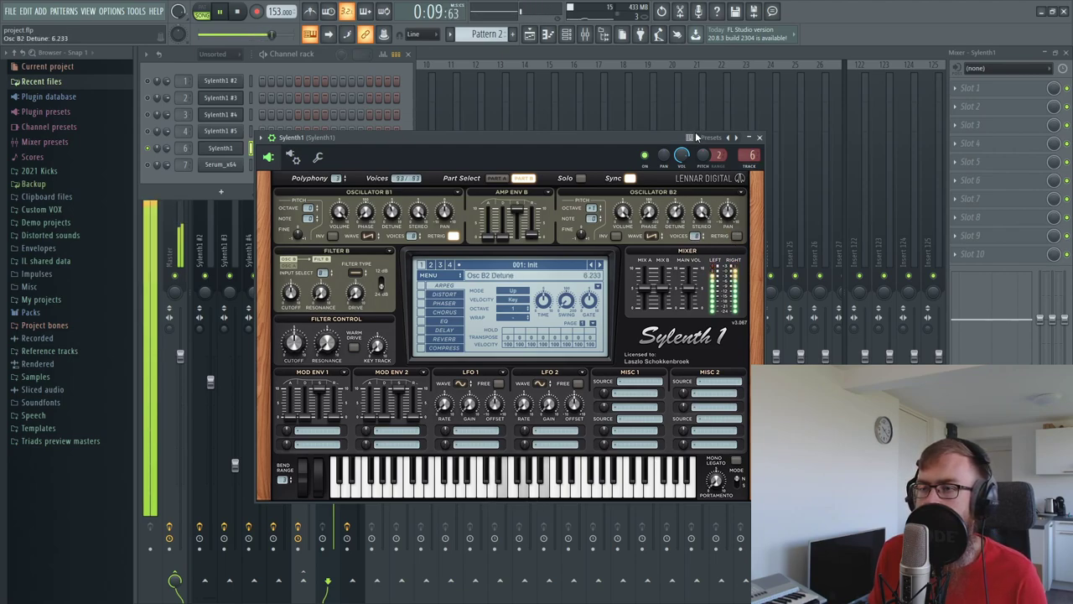
Step: Set Oscillator A2's detune to 5.167 in Part A and turn off Oscillator B1's retrigger in Part B
click(498, 178)
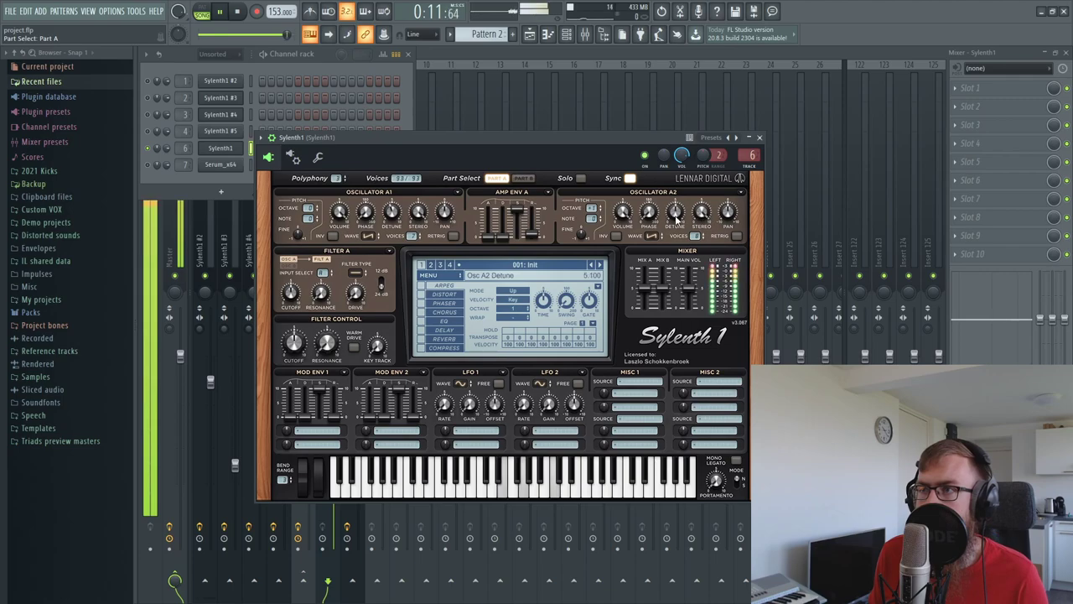
drag(676, 219, 676, 215)
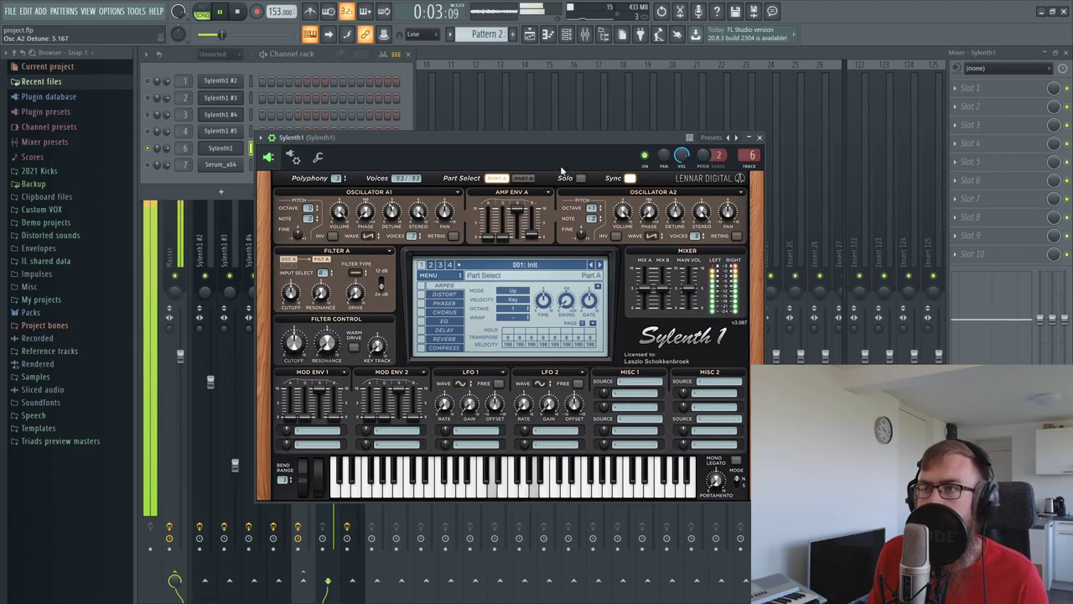
click(523, 178)
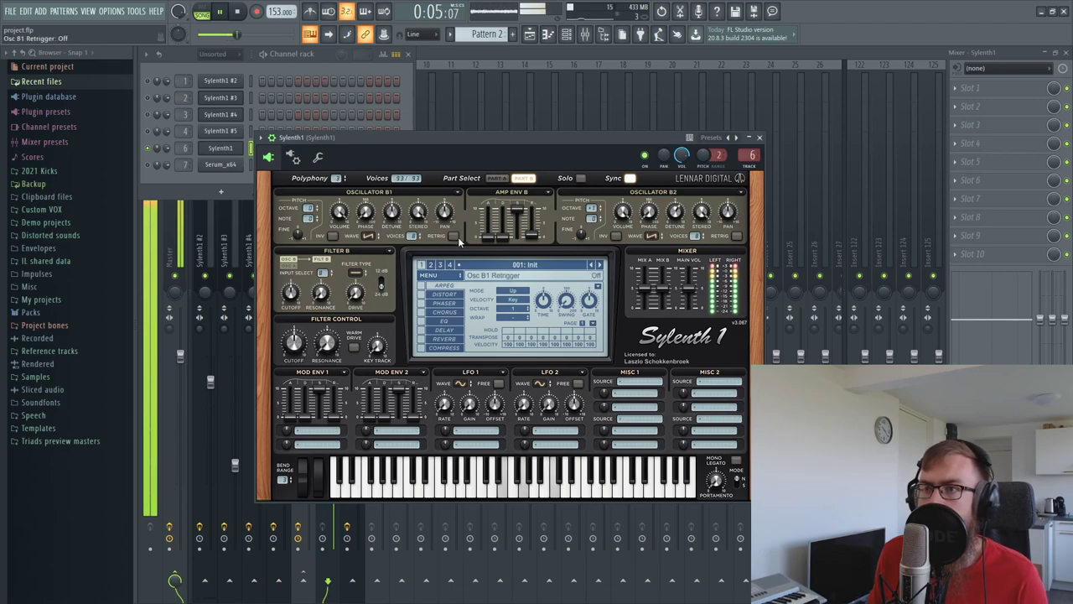
Step: Set the filter type of both Filter B and Filter A to Lowpass and switch Filter A's slope
click(357, 273)
click(369, 292)
key(space)
click(496, 178)
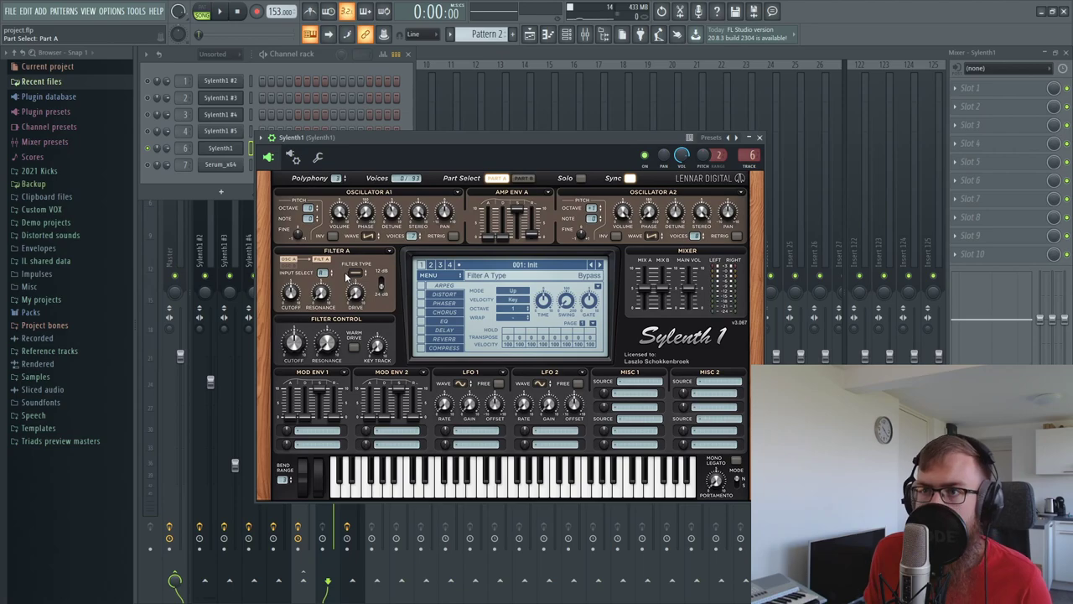
click(359, 274)
click(369, 291)
click(381, 287)
Step: Set the Filter Control cutoff to 1.100 and resonance to 1.033 while listening to the chords
click(521, 178)
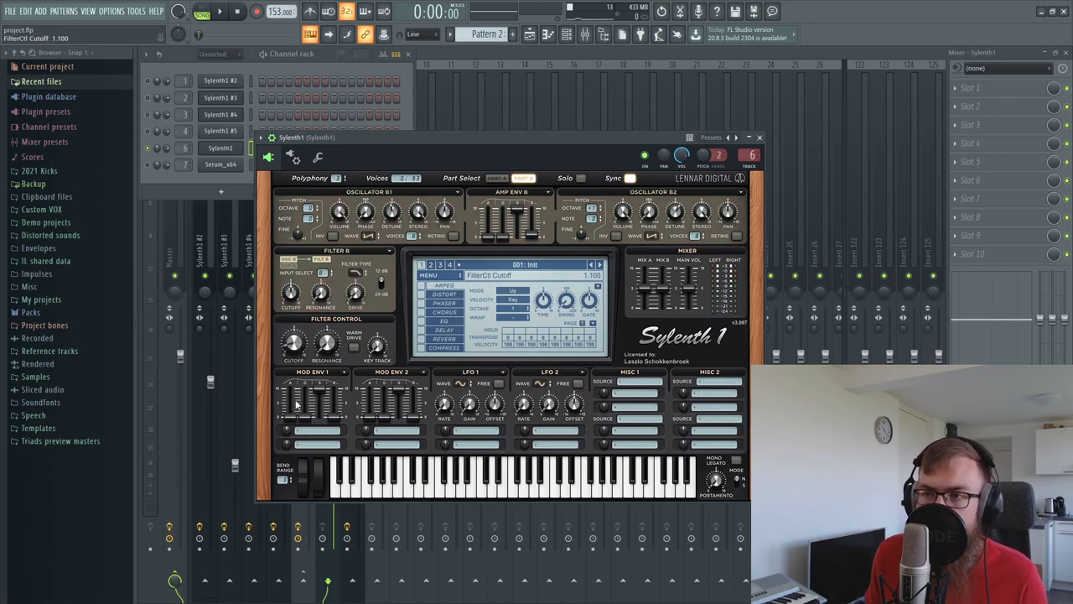
key(space)
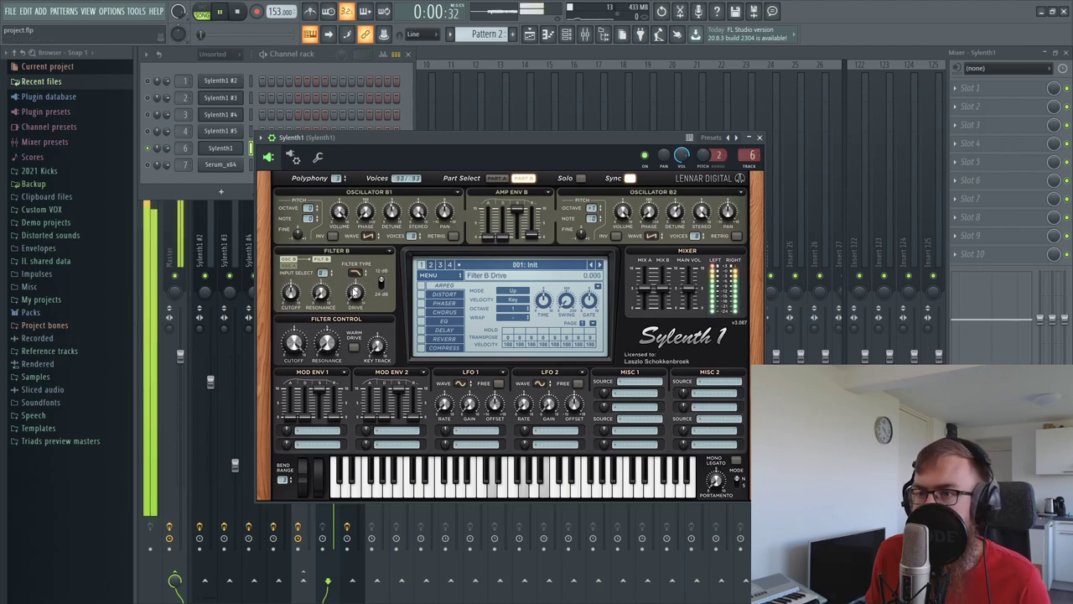
click(495, 177)
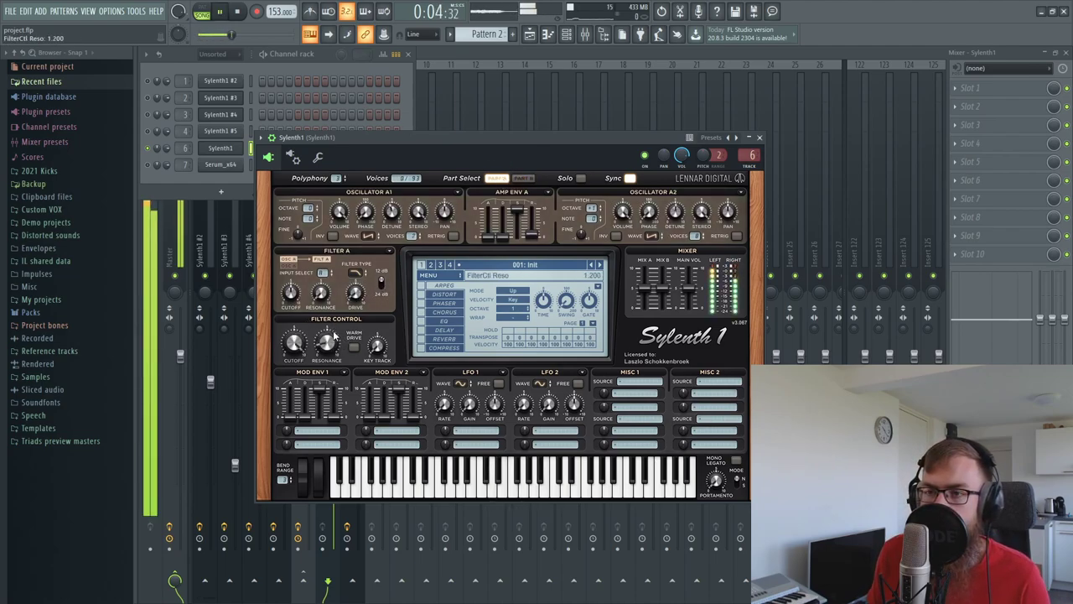
Step: Route Mod Env 1 to Pitch A and B and set its sustain to 1.909
click(319, 431)
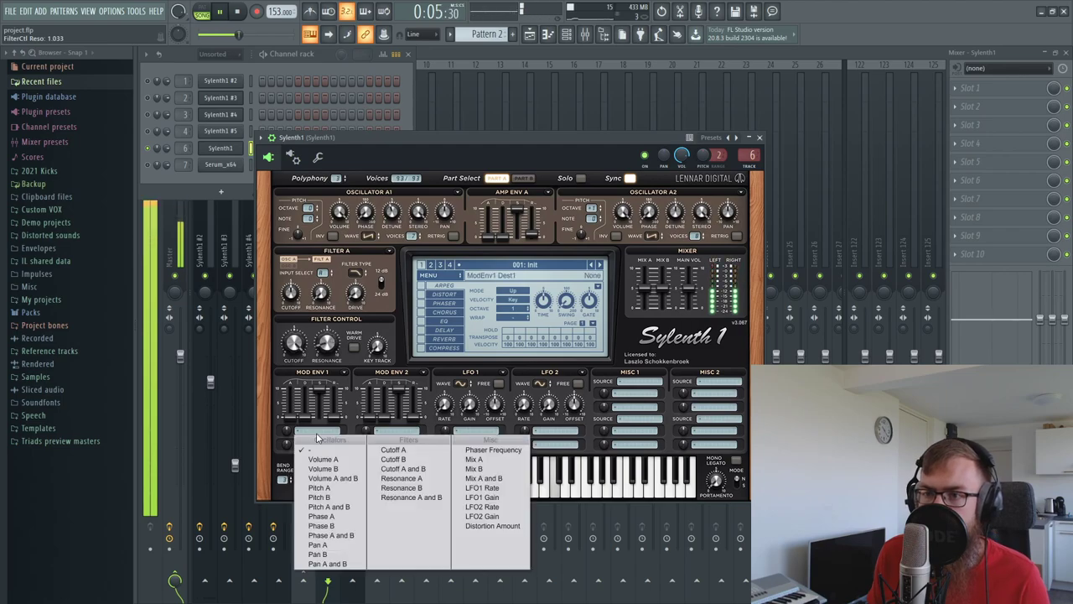
click(328, 506)
key(space)
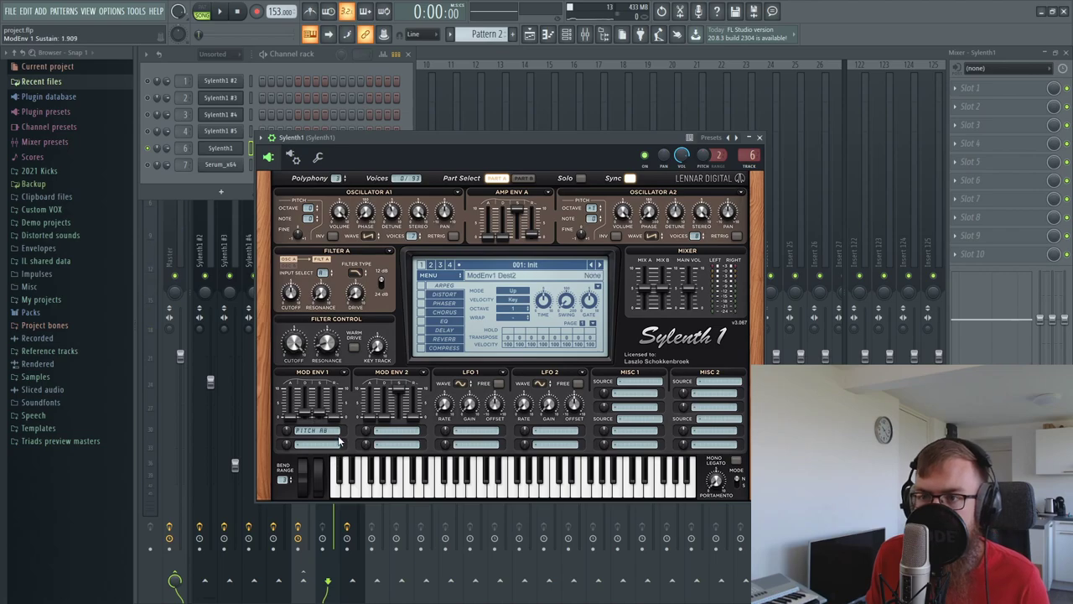
Step: Set Mod Env 1's decay to 1.636 while listening to the chords
key(space)
drag(309, 413, 306, 416)
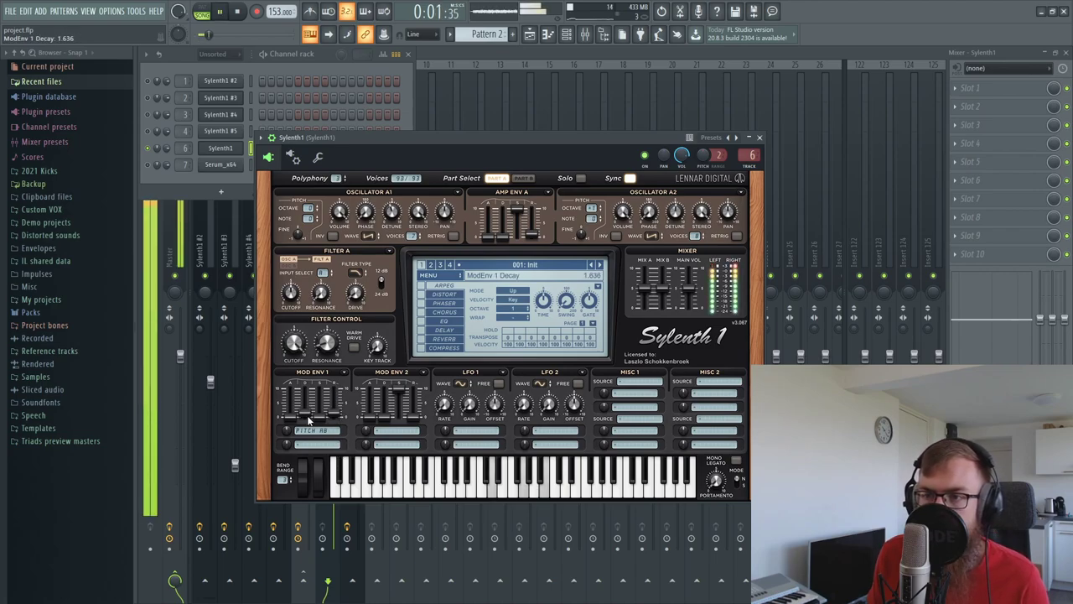
key(space)
Step: Route LFO 1 to Pitch A and B with rate 1/64T, modulation amount 0.533 and gain 1.067
click(469, 431)
click(485, 506)
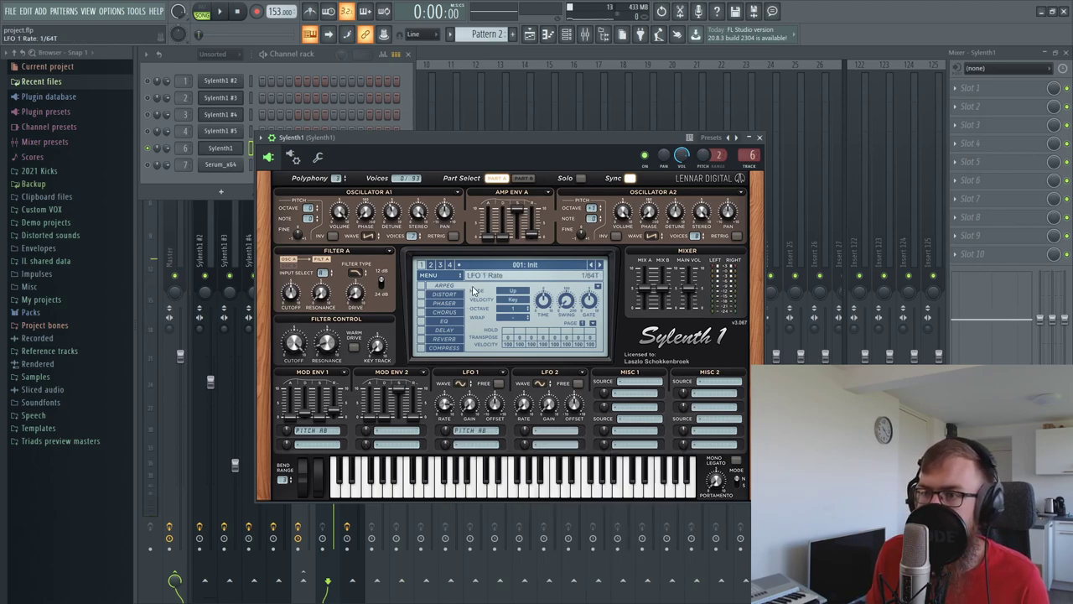
key(space)
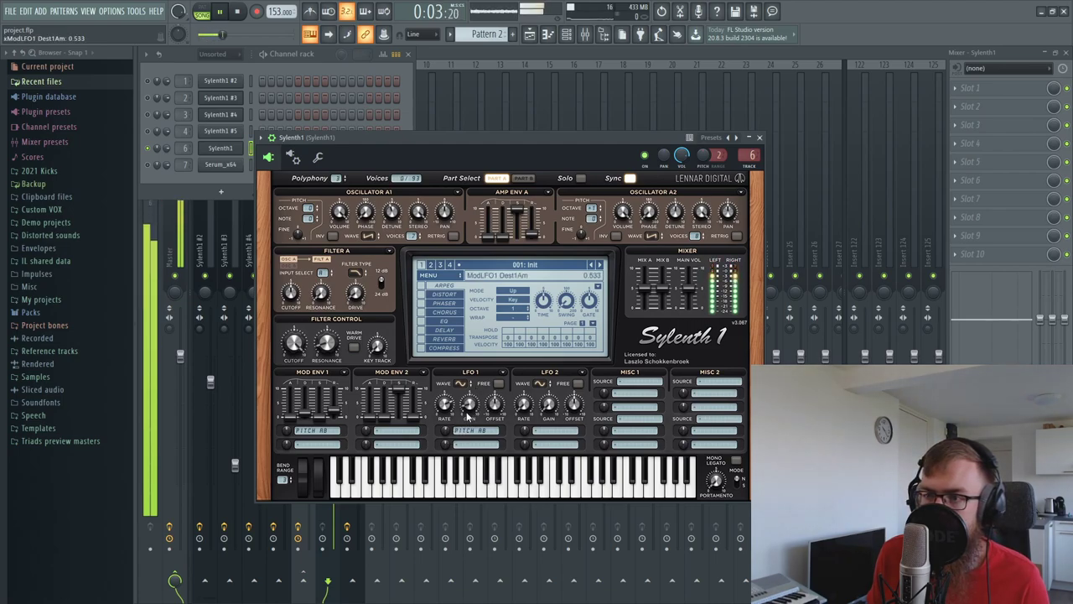
drag(470, 408, 469, 411)
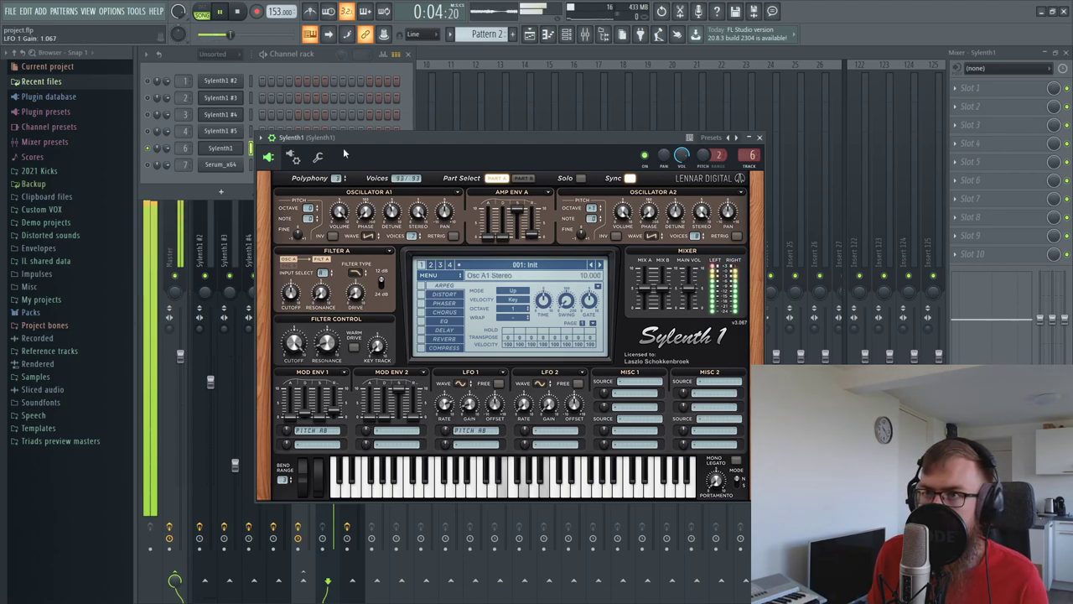
click(651, 52)
key(space)
Step: Insert FabFilter Pro-Q 2 on the Sylenth1 mixer track and add a Low Cut band at about 115 Hz
key(F6)
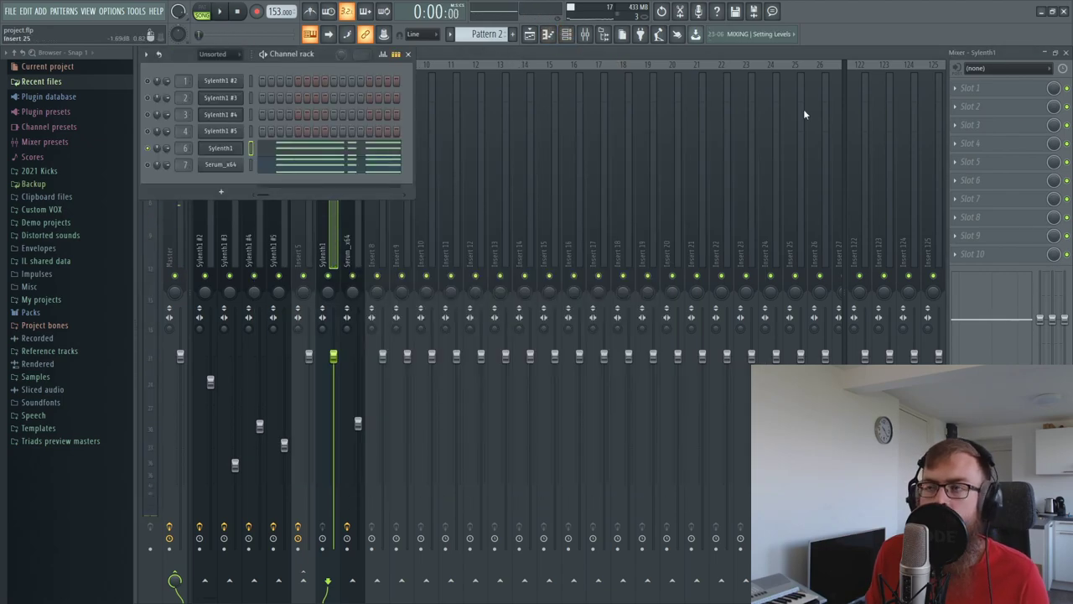
click(983, 91)
click(807, 315)
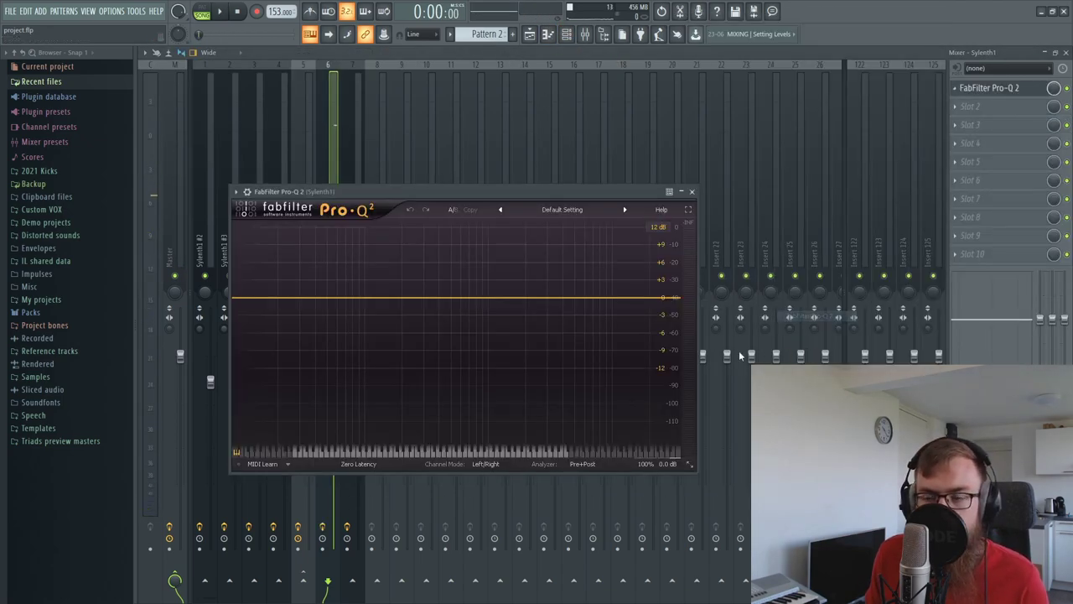
double_click(372, 337)
click(272, 410)
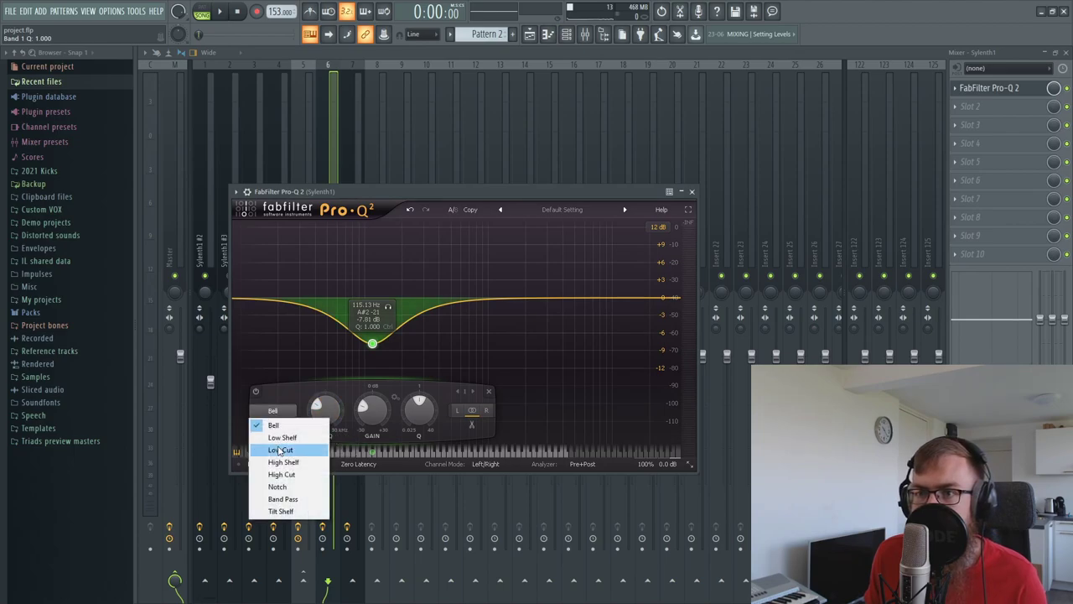
click(281, 446)
Step: Move the low cut slightly higher in frequency and add a bell boost of about 1.33 dB near 10280 Hz
scroll(371, 304, up, 1)
key(space)
drag(372, 300, 388, 320)
drag(470, 299, 614, 294)
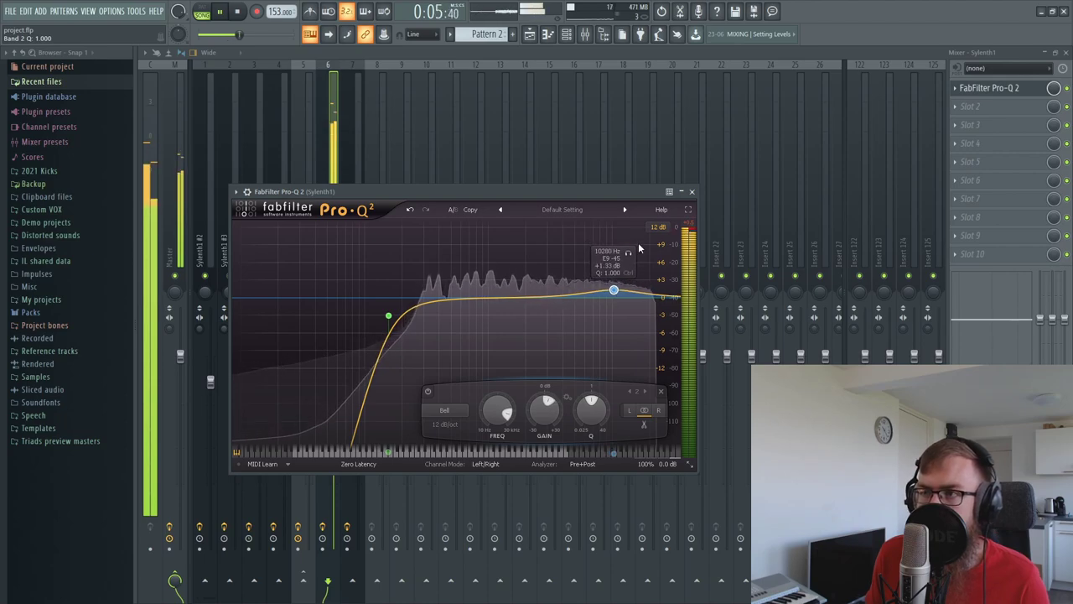
click(692, 191)
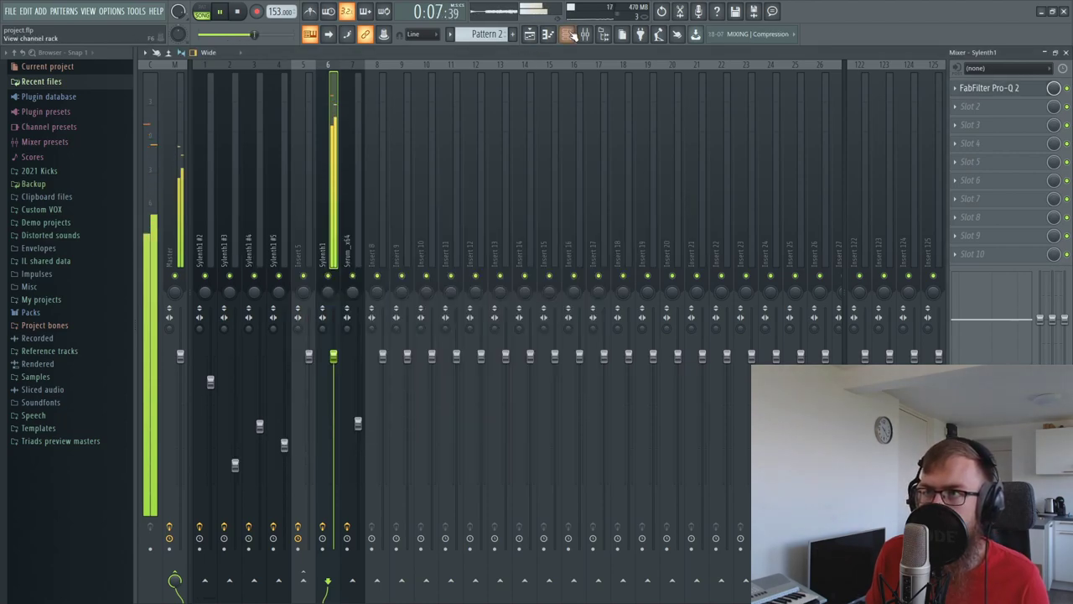
Step: Turn all channels back on and solo Track 3 in the playlist to play only the chords
key(F6)
key(space)
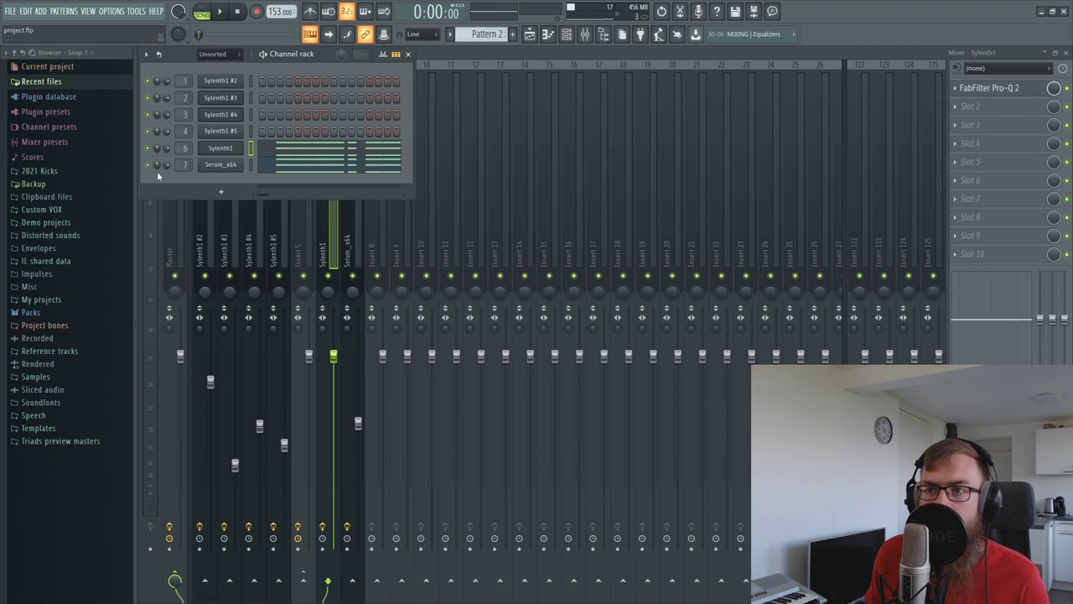
click(529, 34)
key(space)
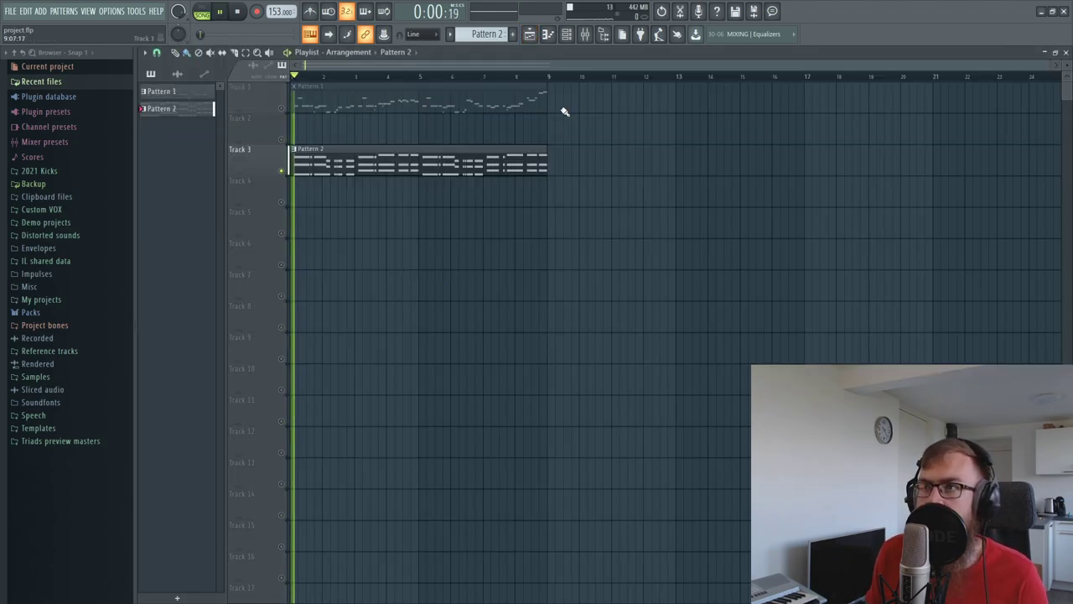
Step: Lower the Sylenth1 mixer fader to blend with the Serum chords and set the Serum_x64 fader to about -14.0 dB
key(F9)
ctrl+shift+click(348, 242)
drag(358, 430, 358, 549)
click(341, 222)
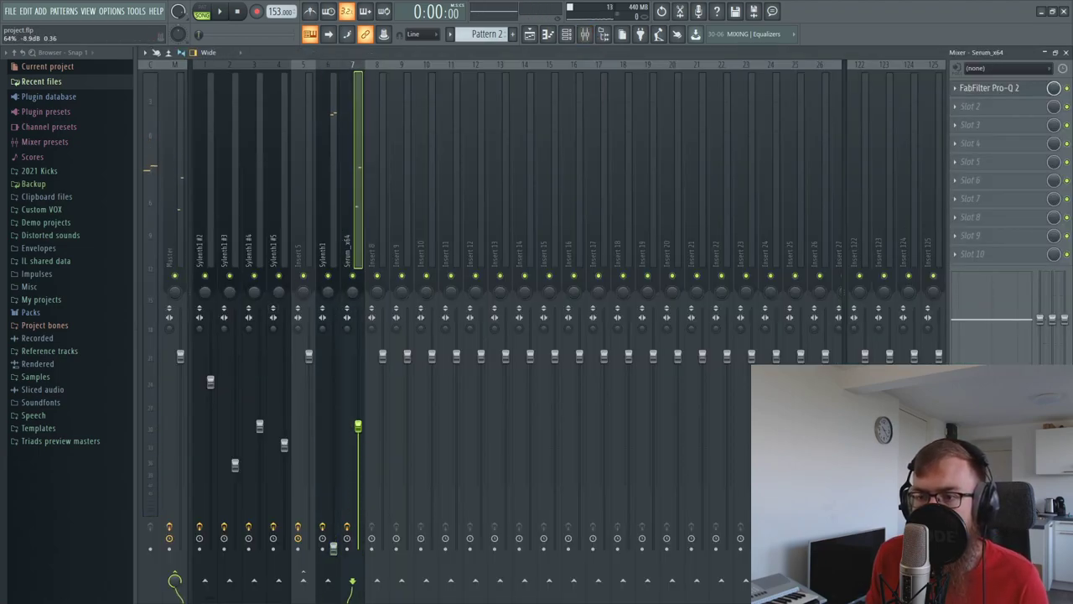
key(space)
drag(333, 548, 358, 429)
key(space)
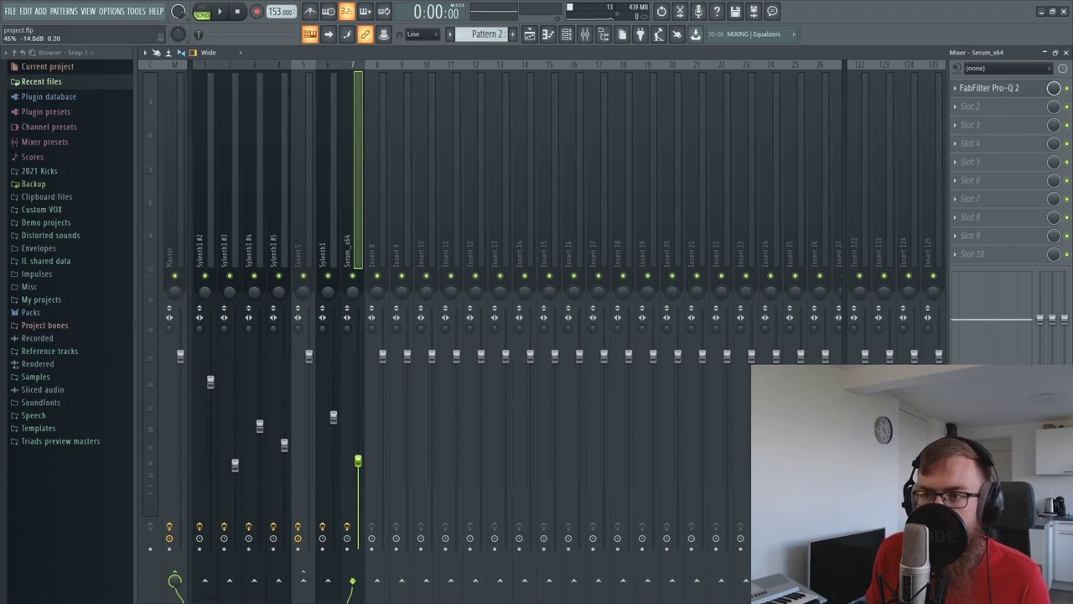
Step: Set the Sylenth1 mixer fader to -7.0 dB and the Serum_x64 fader to -13.8 dB during playback
key(space)
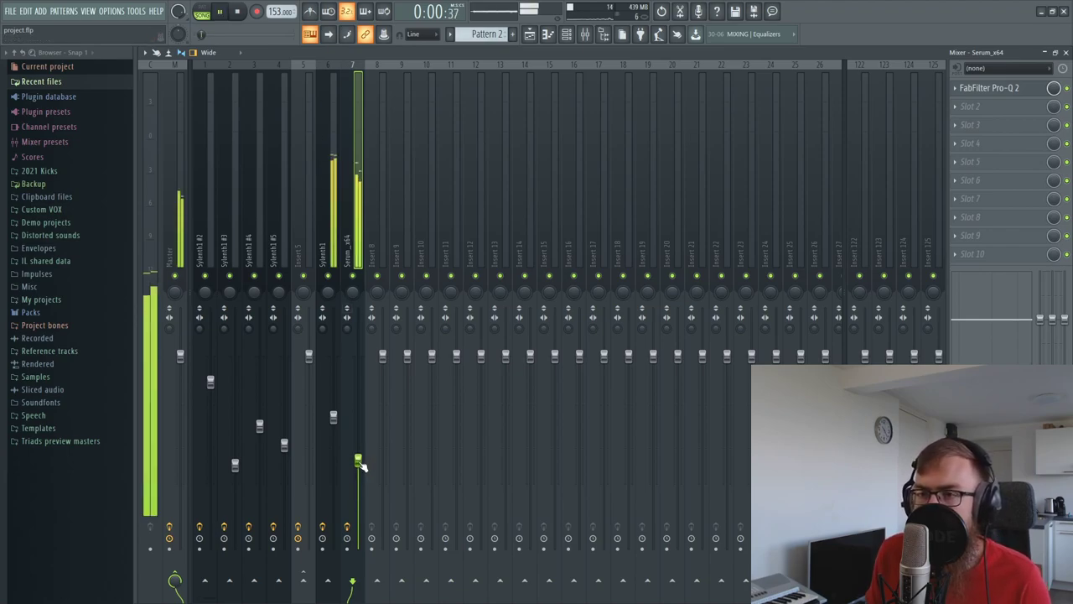
click(334, 417)
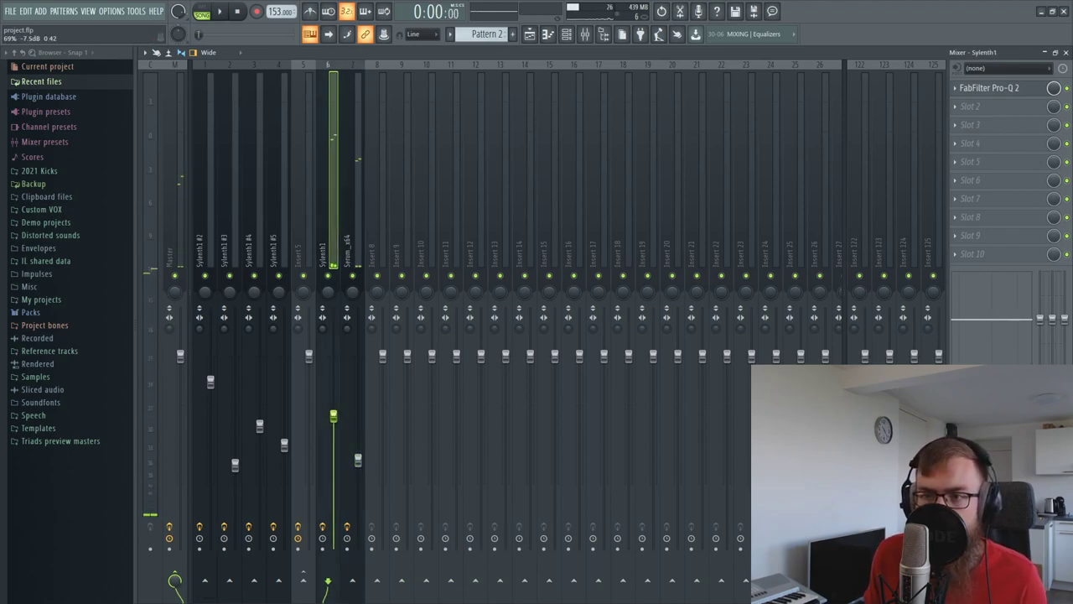
click(191, 264)
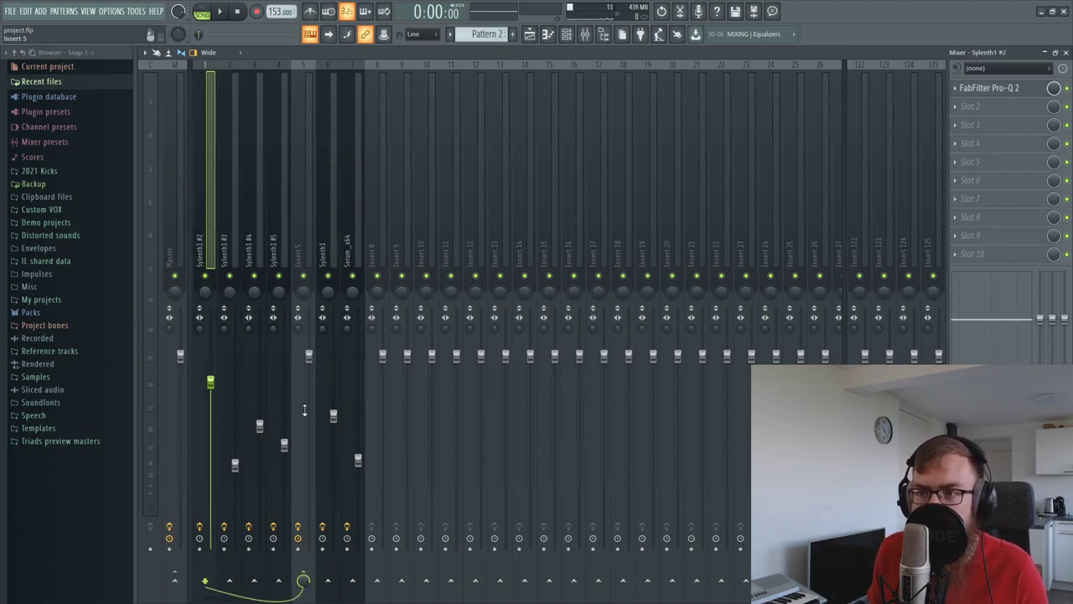
click(334, 416)
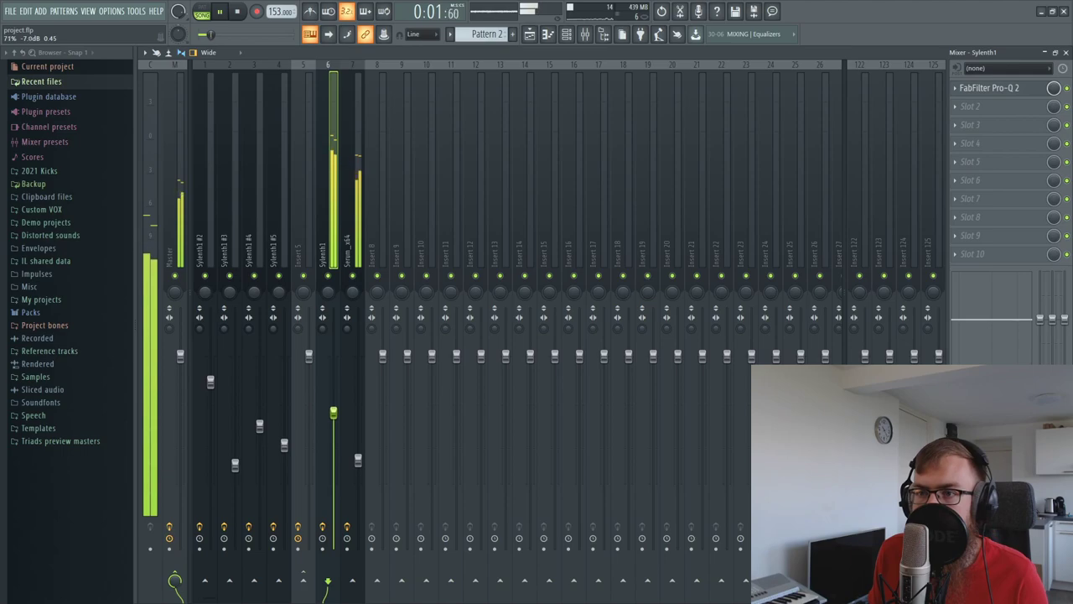
drag(358, 460, 358, 458)
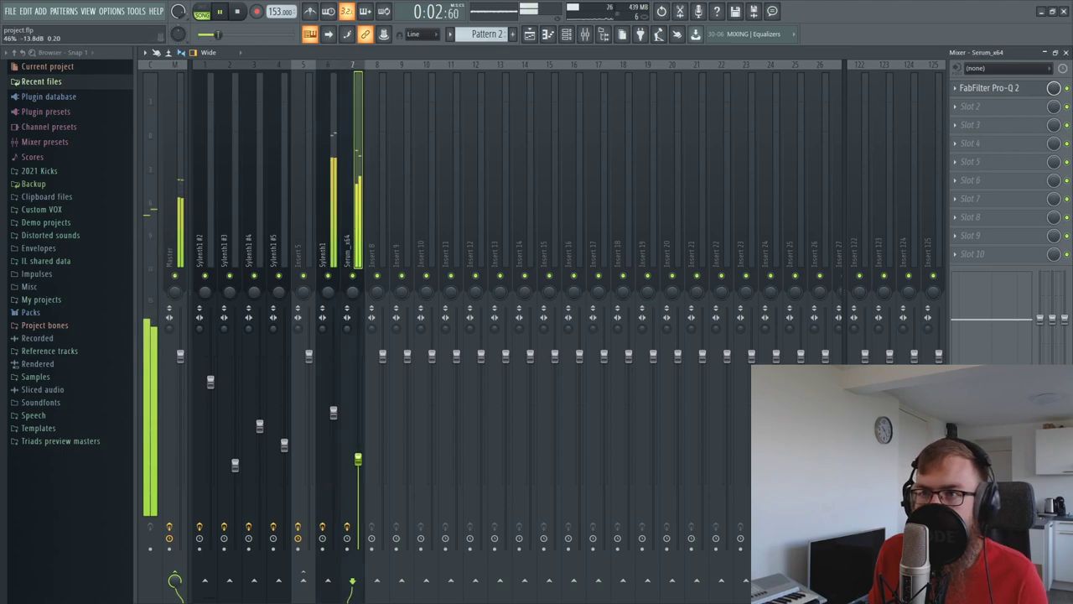
Step: Raise the Sylenth1 and Serum_x64 faders slightly and fine-tune the balance between the two chord layers
click(333, 265)
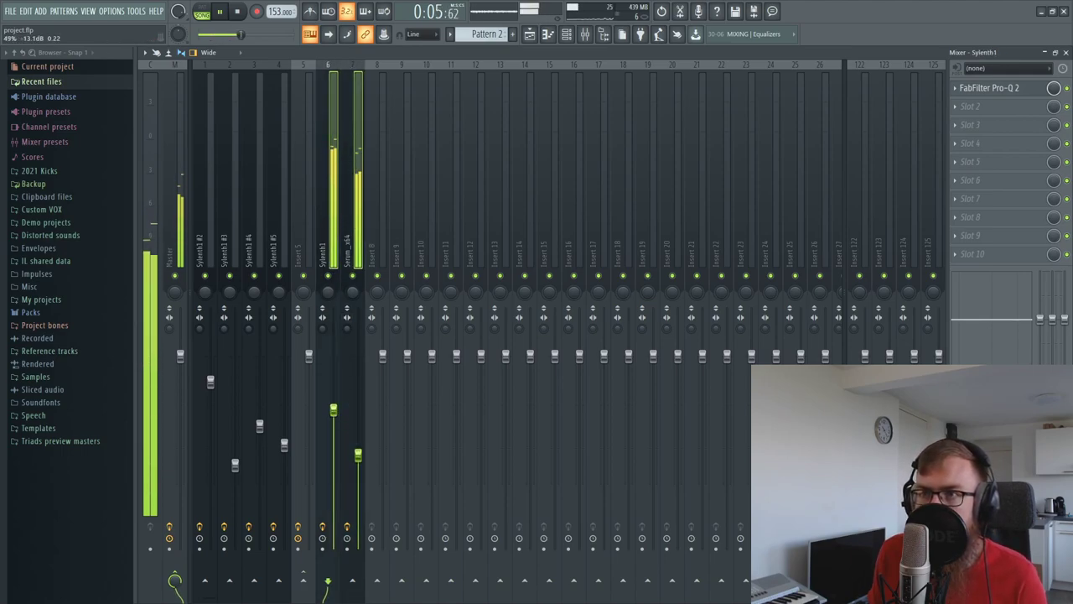
drag(333, 405, 334, 409)
click(357, 170)
click(334, 218)
click(358, 452)
click(334, 408)
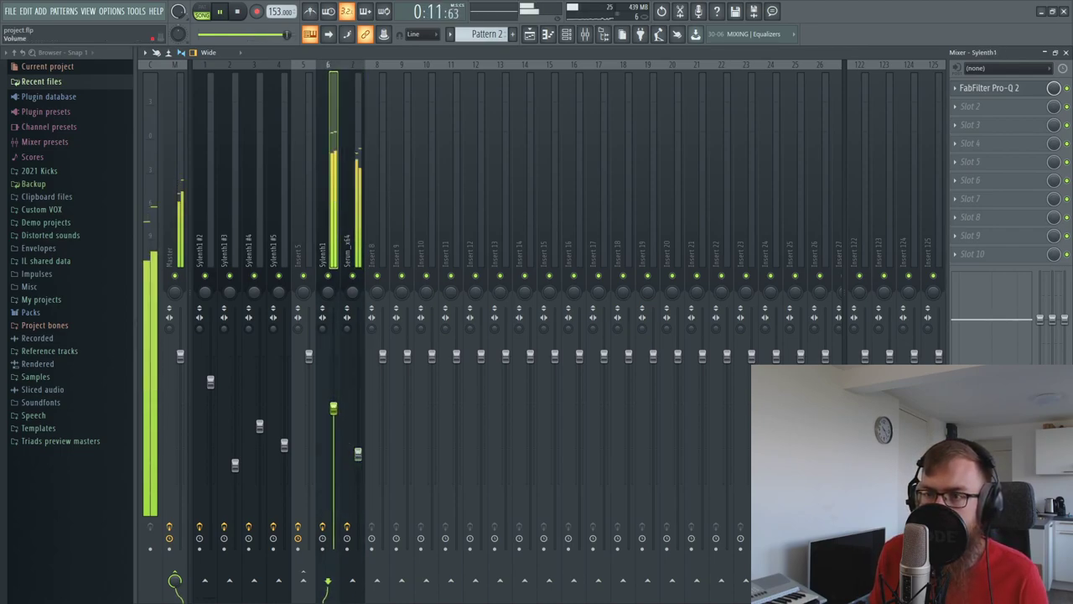
click(358, 453)
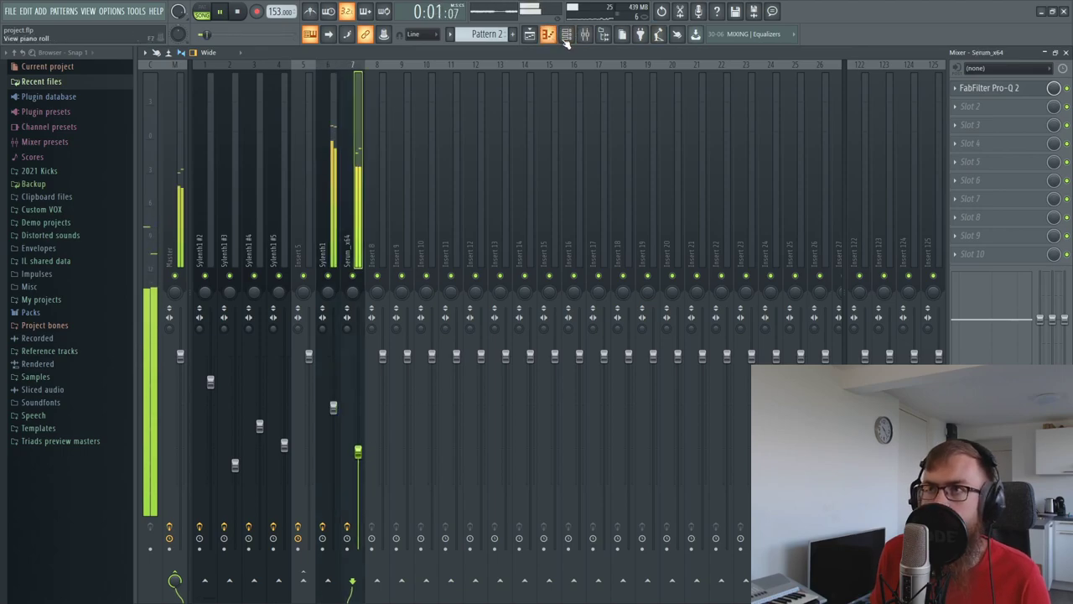
Step: Add another Sylenth1 instance as a new channel and initialize its preset
key(F6)
key(space)
click(58, 10)
mouse_move(39, 11)
click(203, 236)
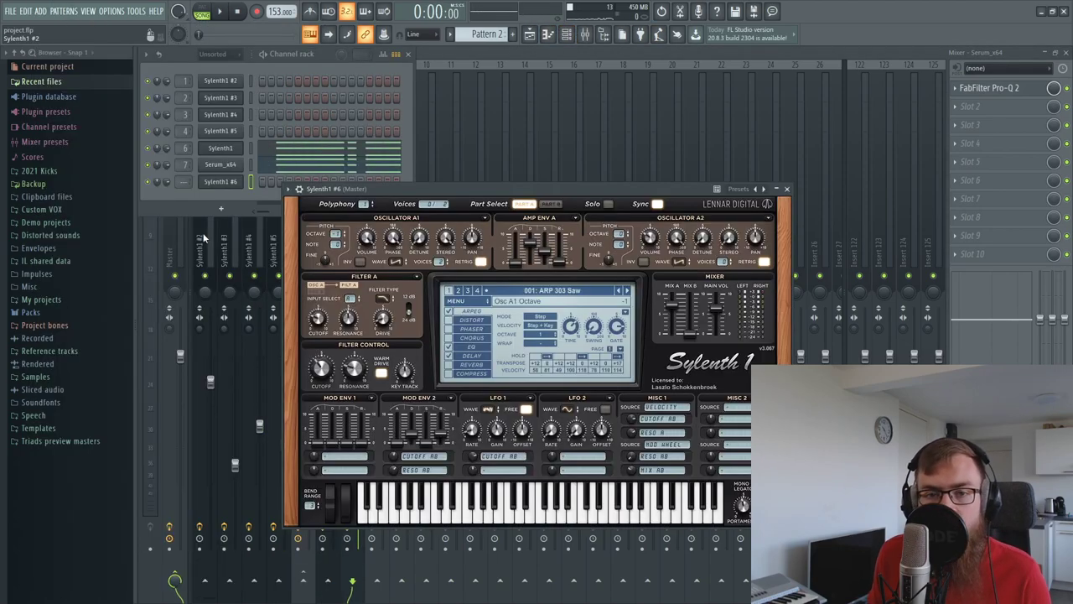
click(455, 300)
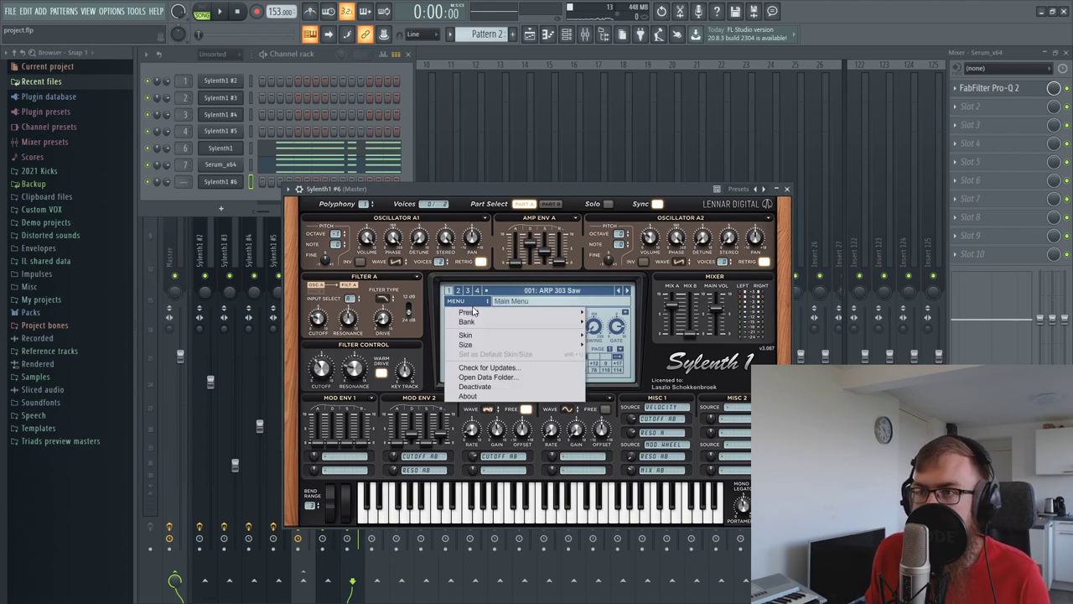
mouse_move(469, 312)
click(641, 354)
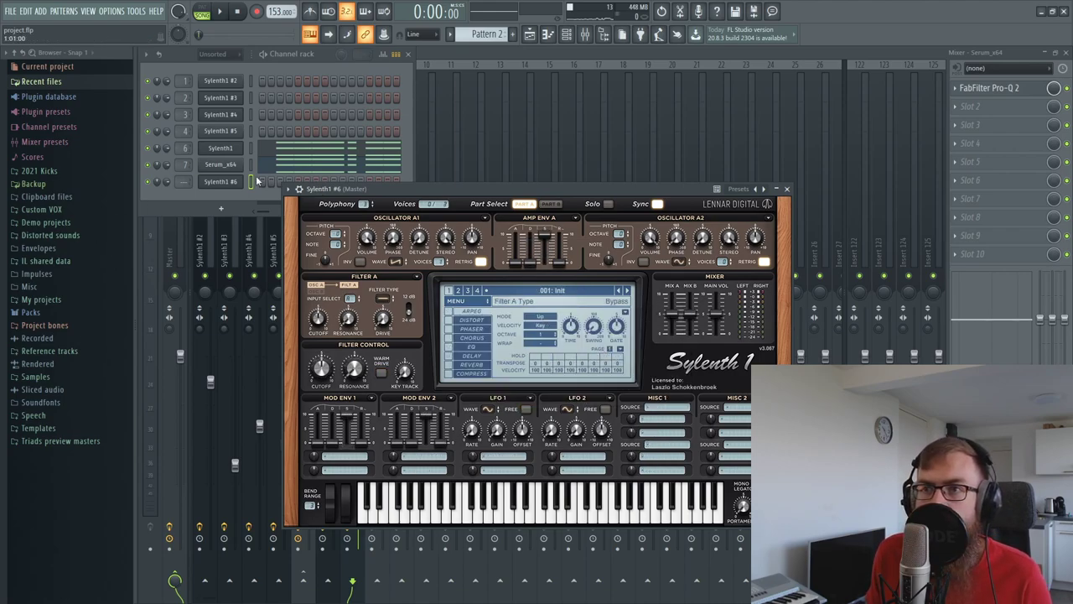
Step: Copy the chord notes from the Serum_x64 channel into the Sylenth1 #6 channel
right_click(234, 166)
click(374, 175)
right_click(213, 182)
click(440, 203)
click(223, 183)
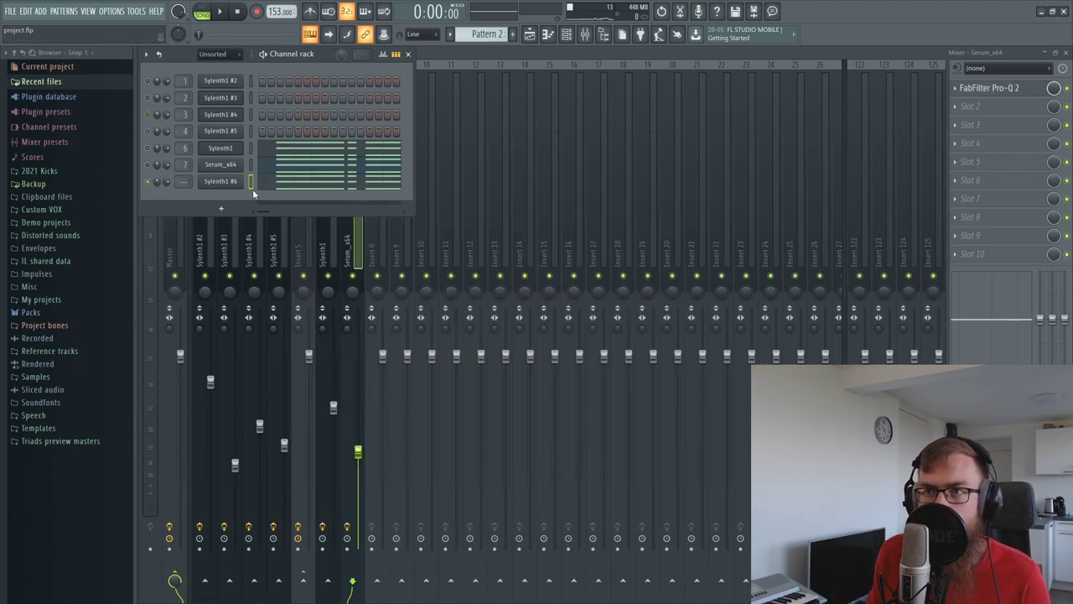
Step: Duplicate the lowest chord notes in Sylenth1 #6 down as roots: G4 in bar 1, D4 in bar 2 and E4 in bar 3
click(270, 186)
scroll(325, 86, down, 6)
scroll(328, 86, down, 3)
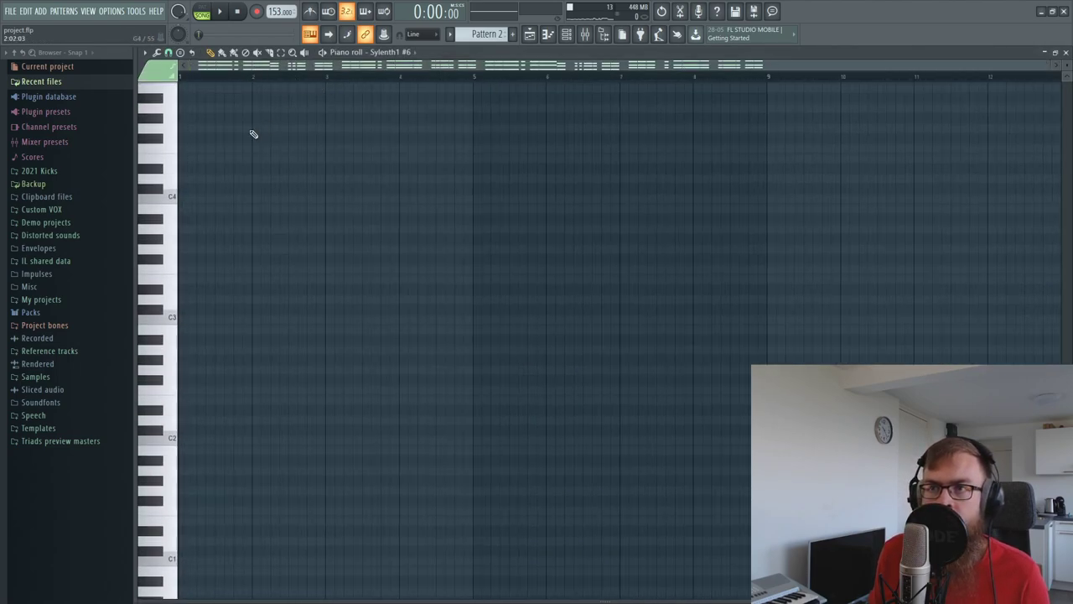
scroll(259, 129, up, 5)
drag(238, 387, 265, 516)
drag(322, 385, 396, 366)
drag(393, 369, 394, 489)
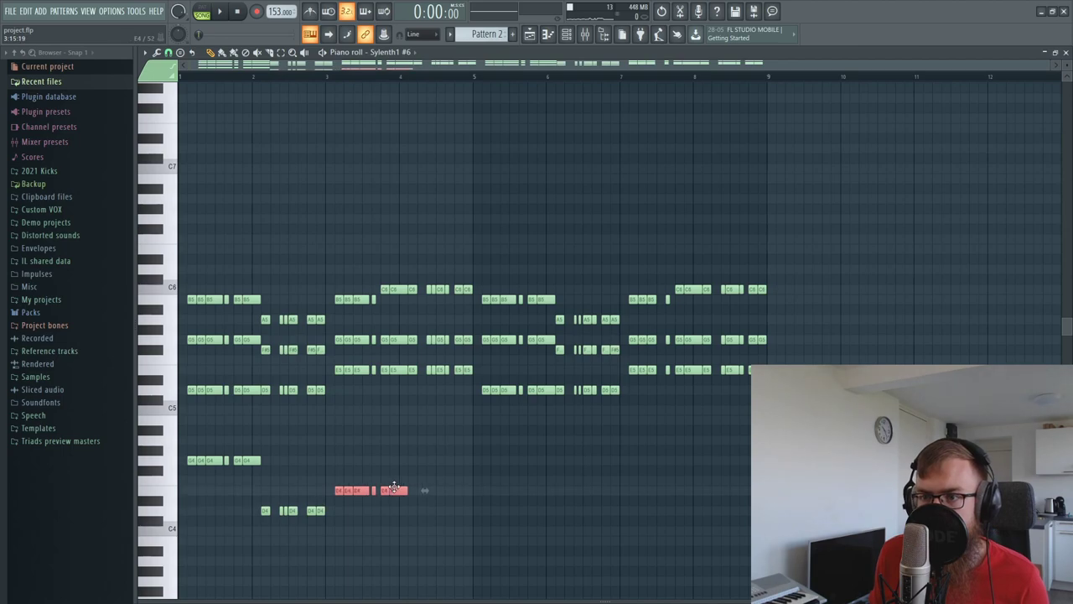
Step: Place C5 root notes from late bar 3 through bar 4, and add G4 roots in bar 5 and D4 roots in bar 6
click(428, 454)
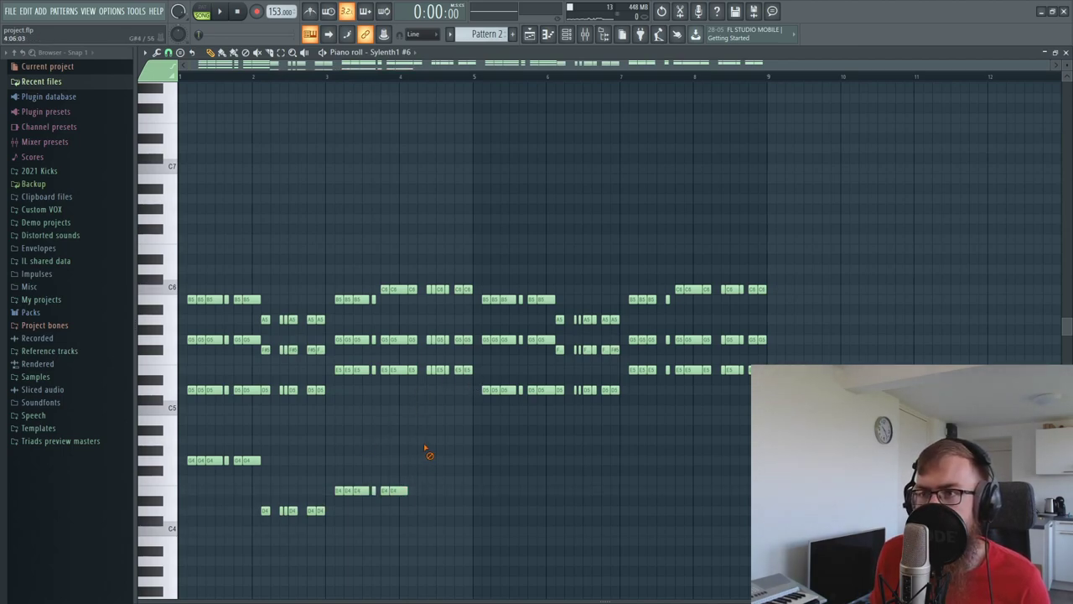
drag(387, 493, 394, 409)
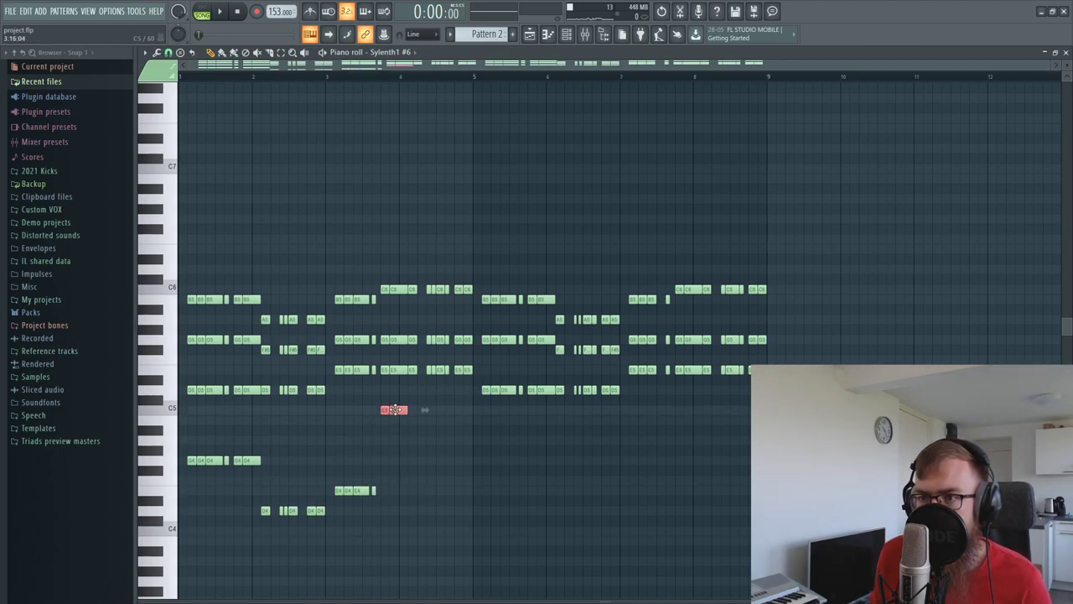
drag(477, 378, 542, 460)
drag(622, 388, 558, 391)
drag(561, 390, 558, 513)
Step: Add E4 roots in bar 7 and C5 roots from late bar 7 through bar 8, and select all roots below C5
drag(619, 367, 671, 372)
drag(668, 370, 666, 490)
drag(764, 390, 676, 369)
drag(696, 369, 694, 410)
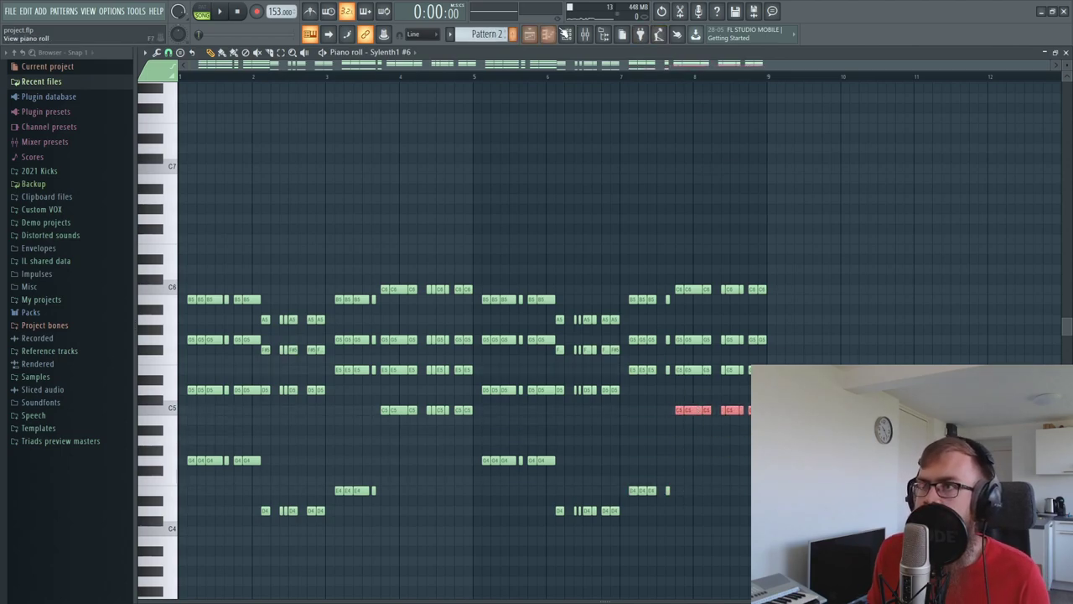
click(566, 34)
drag(185, 522, 683, 431)
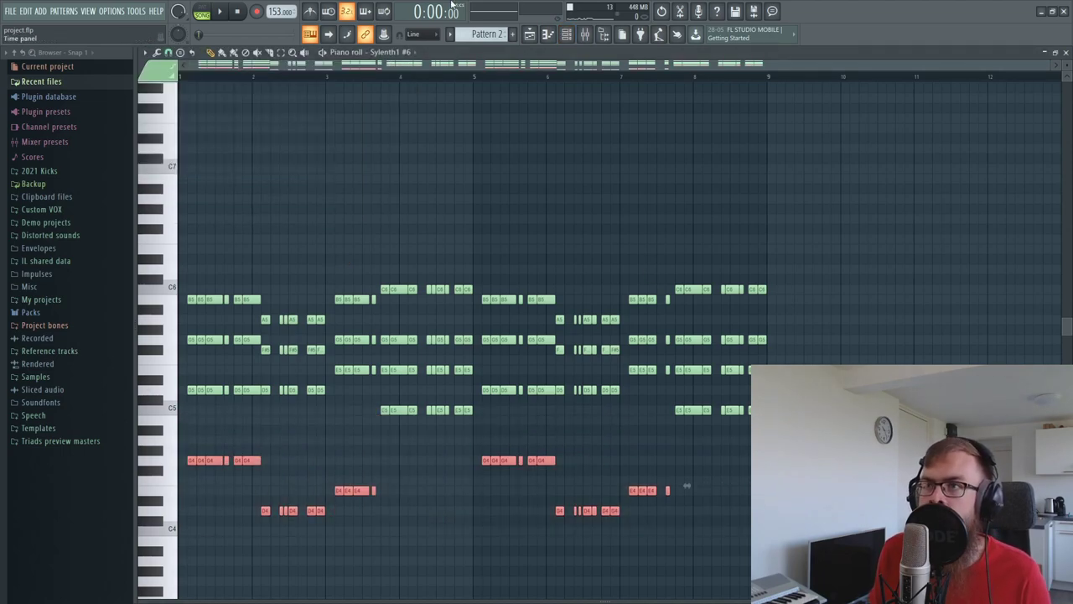
Step: Open Sylenth1 #6, set its polyphony to 16, and adjust Amp Env A's attack and set its release to 0.691
click(553, 37)
click(222, 182)
click(223, 183)
click(224, 184)
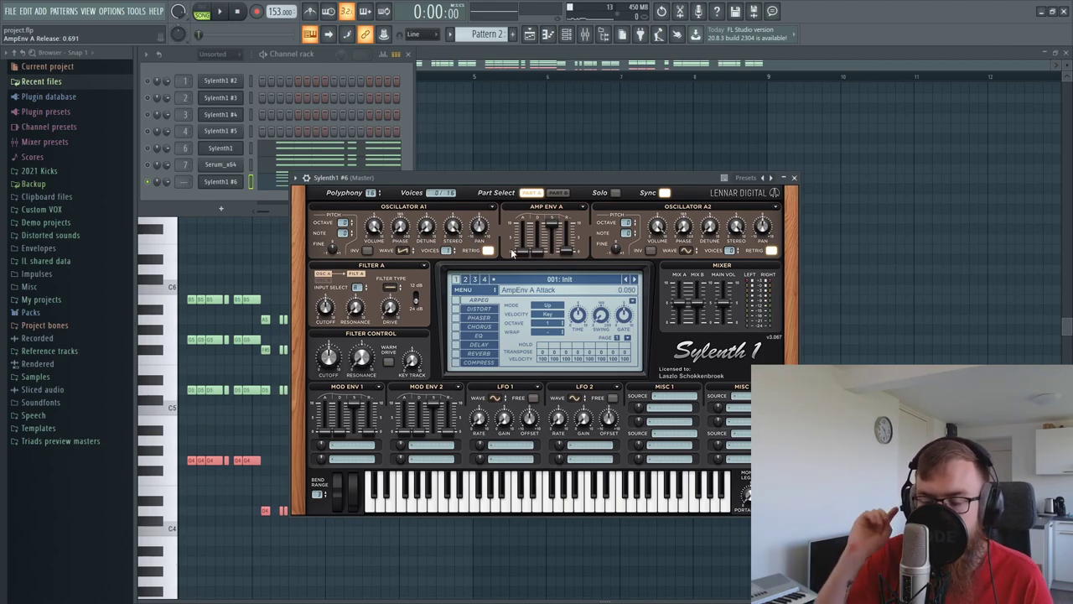
Step: Set Oscillator A1 to 4 voices with retrigger off and detune 2.933 while the chords play
key(space)
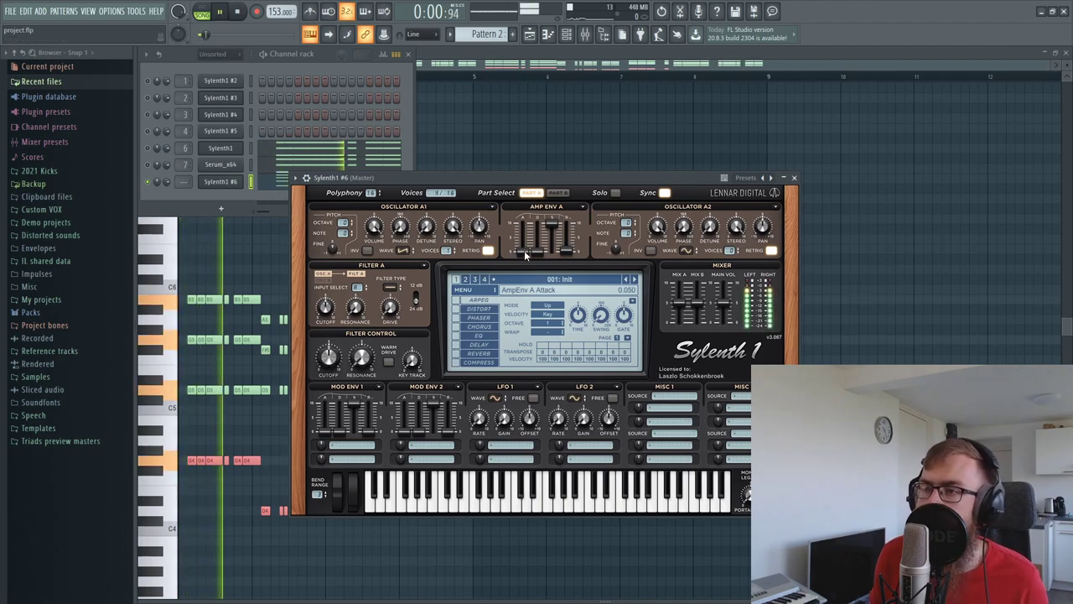
scroll(568, 252, up, 3)
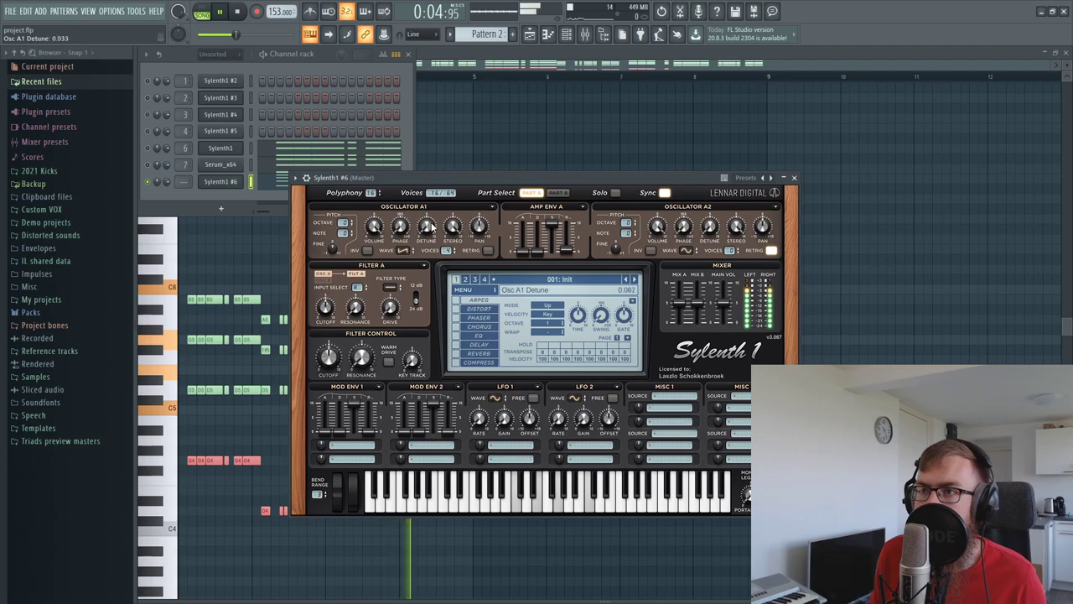
drag(446, 196, 444, 192)
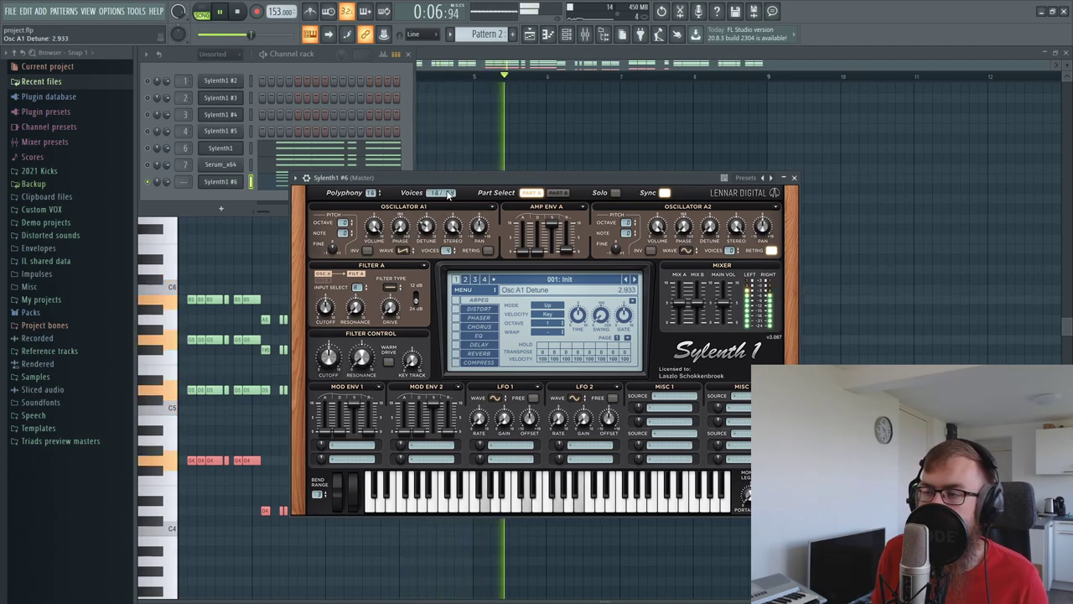
Step: Set Oscillator A2 to a saw with 4 voices and retrigger off, audition the chords, and set Filter A to low-pass
key(space)
click(687, 251)
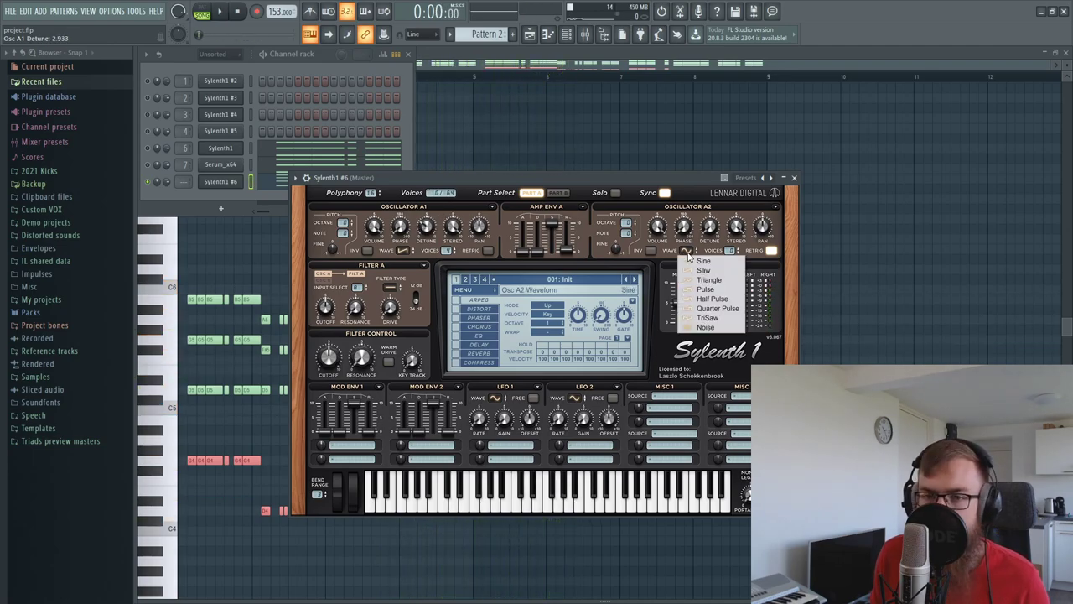
click(687, 252)
click(689, 252)
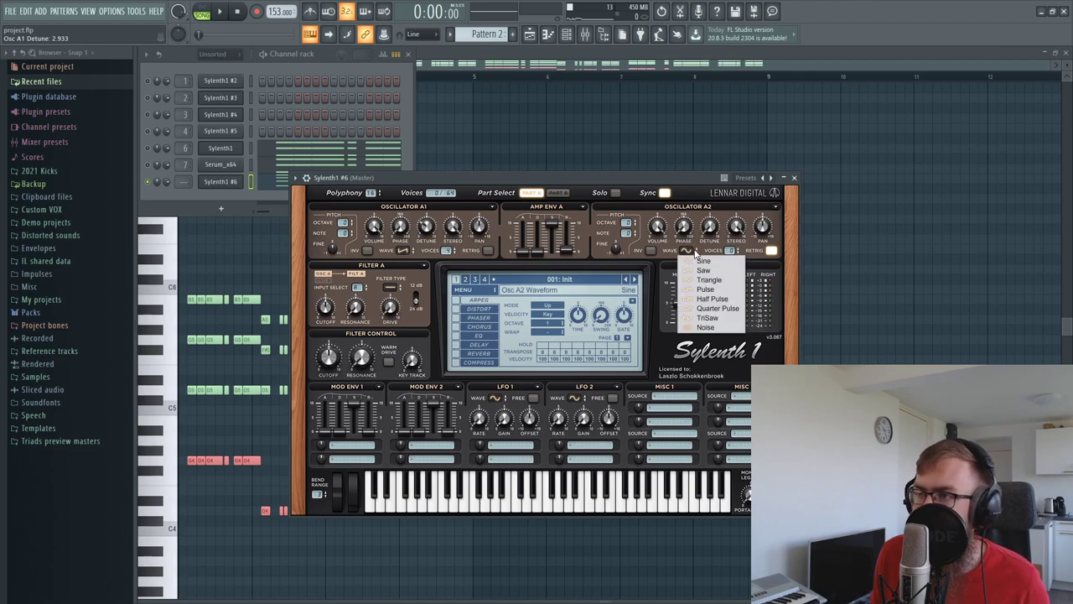
click(703, 270)
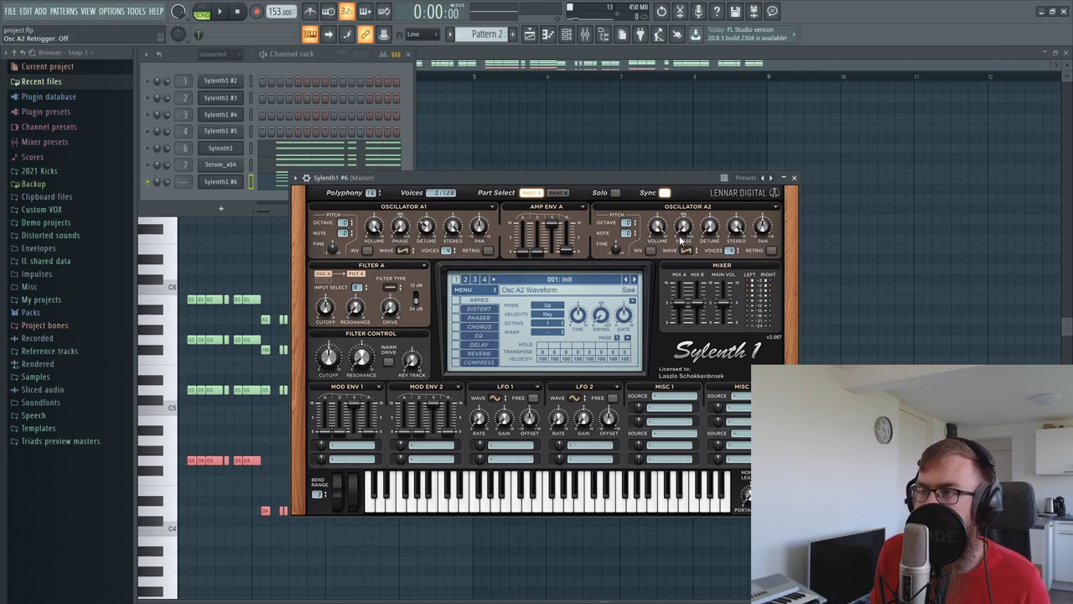
key(space)
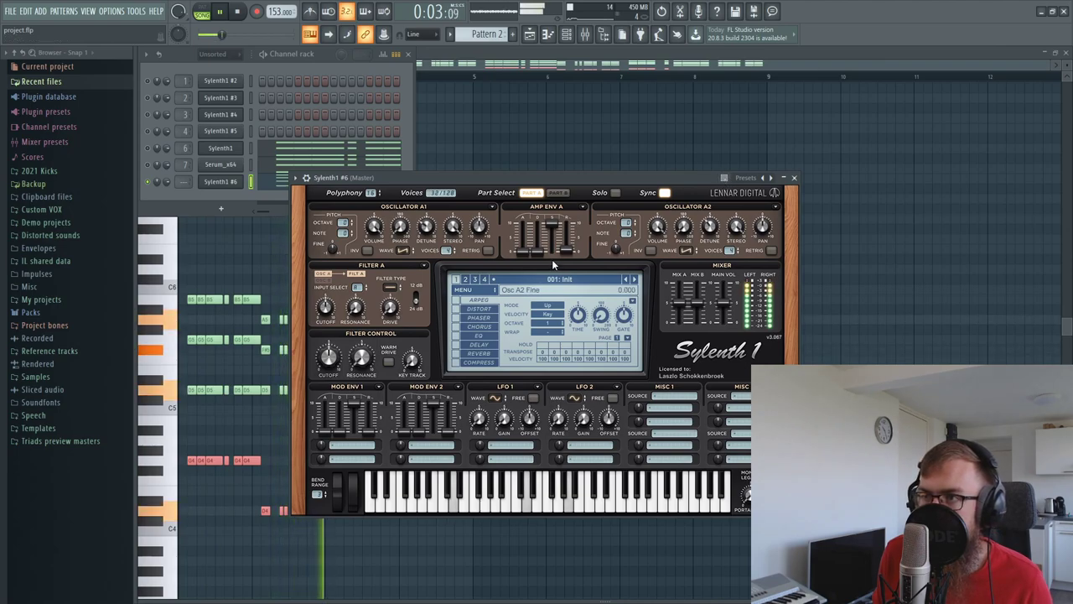
key(space)
click(386, 287)
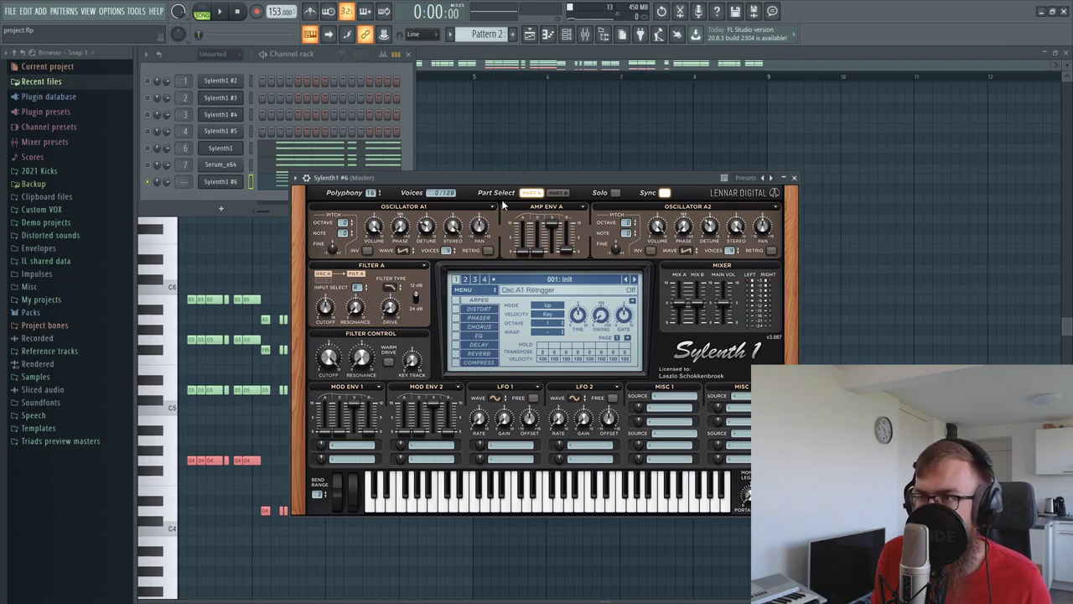
Step: In Part B, set Oscillator B1 to a 4-voice pulse with retrigger off and detune 1.500, and Amp Env B's release to 1.327
click(558, 194)
click(403, 252)
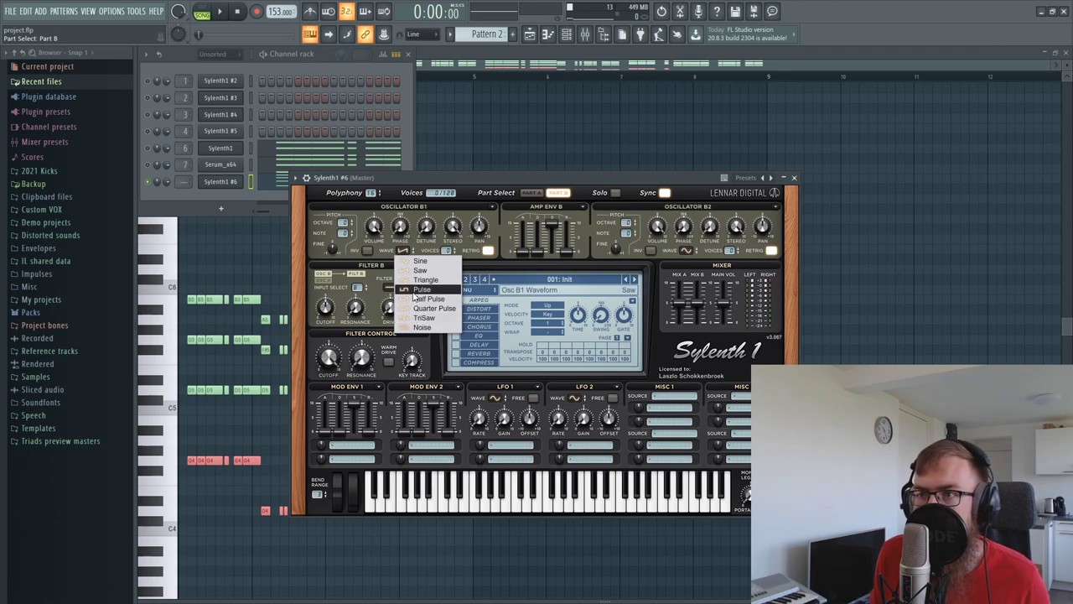
click(422, 289)
click(429, 252)
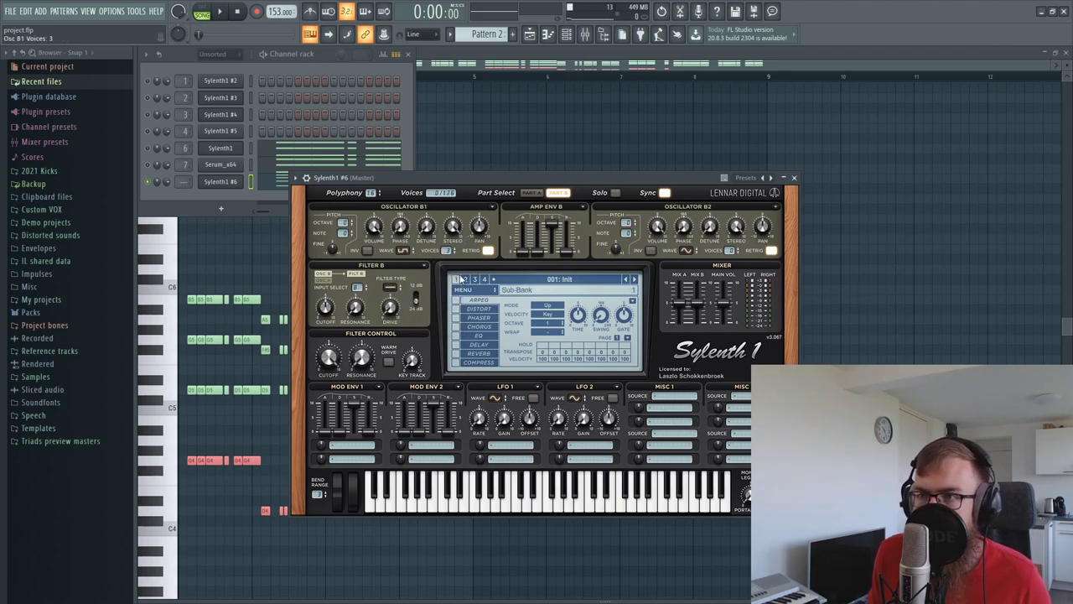
key(space)
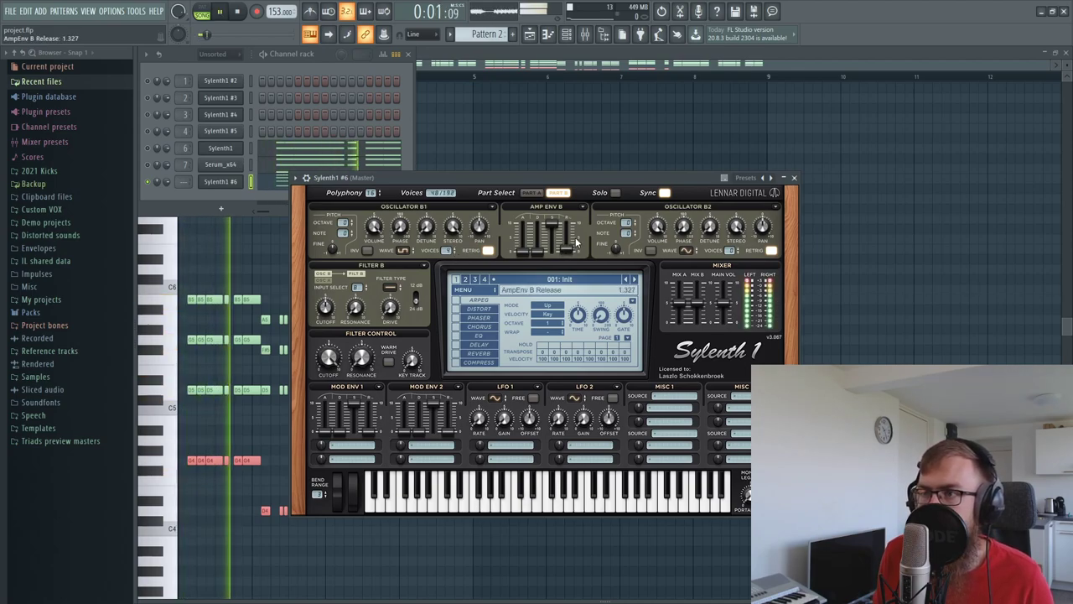
click(484, 251)
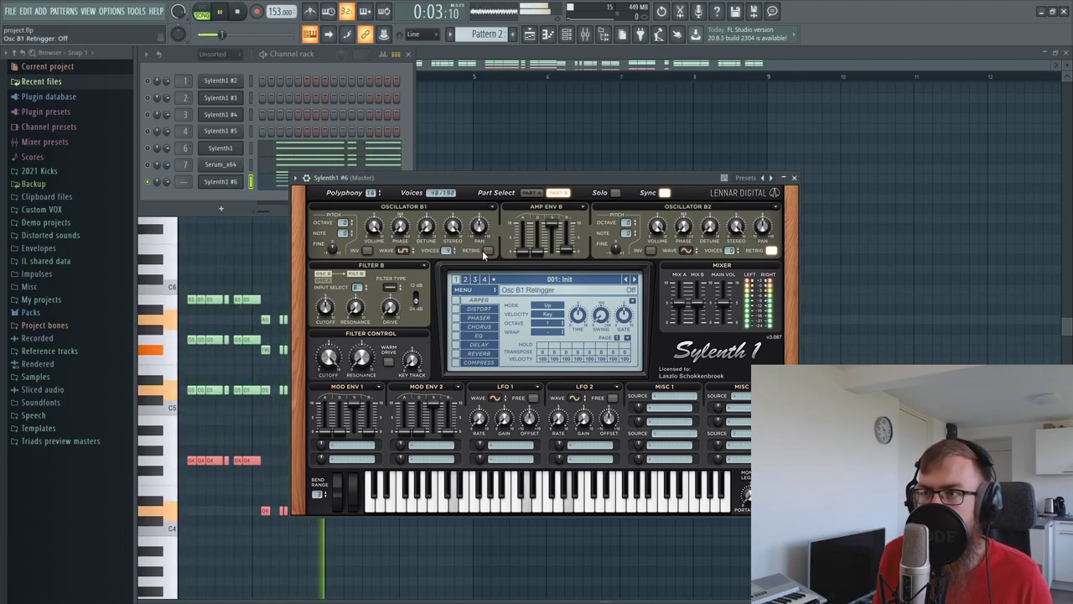
drag(431, 226, 431, 220)
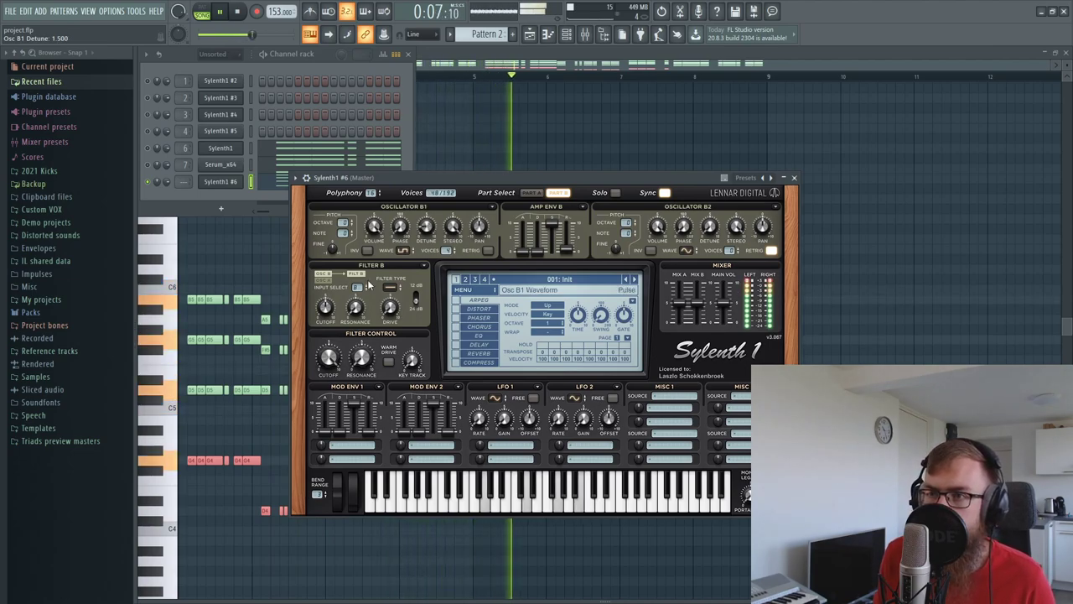
Step: Set Filter B to low-pass with drive 0.700, and route Mod Env 1 to Pitch A and B with release 2.591 and amount -0.200
click(390, 286)
click(395, 307)
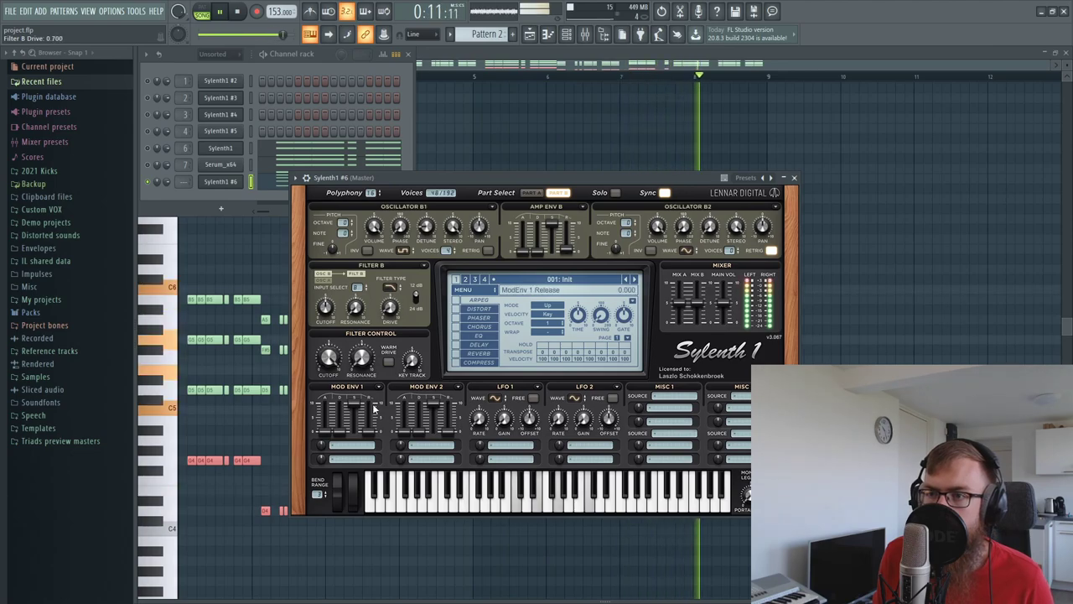
key(space)
click(352, 446)
click(353, 387)
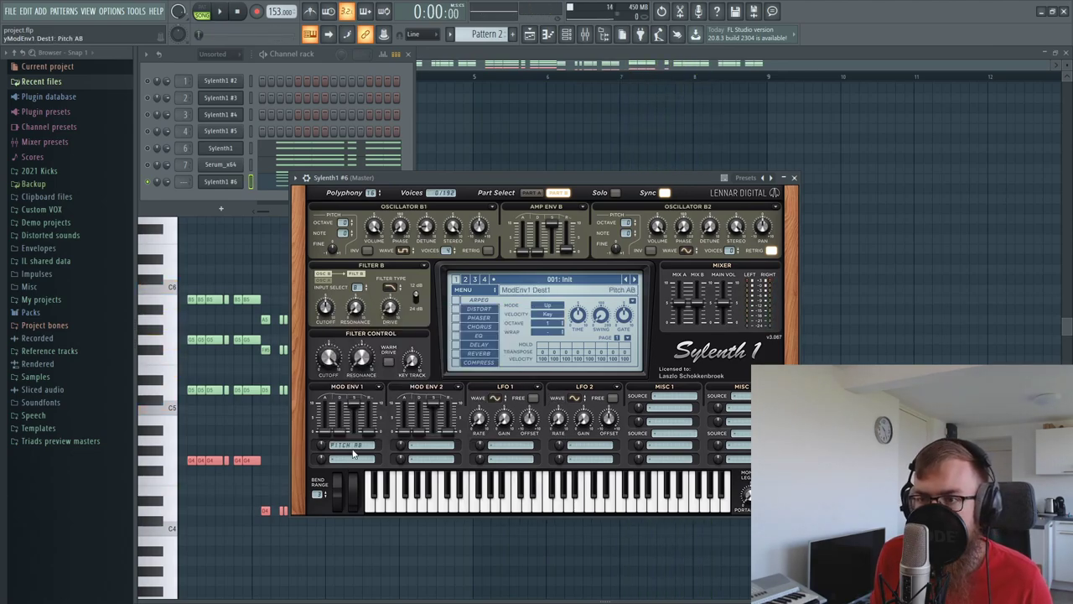
drag(369, 429, 373, 426)
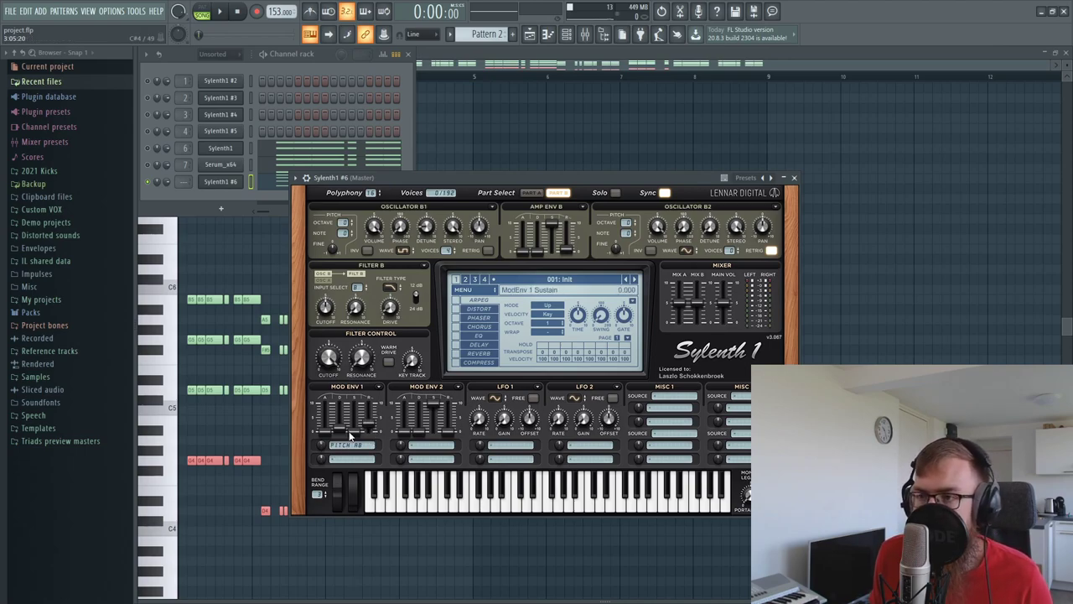
key(space)
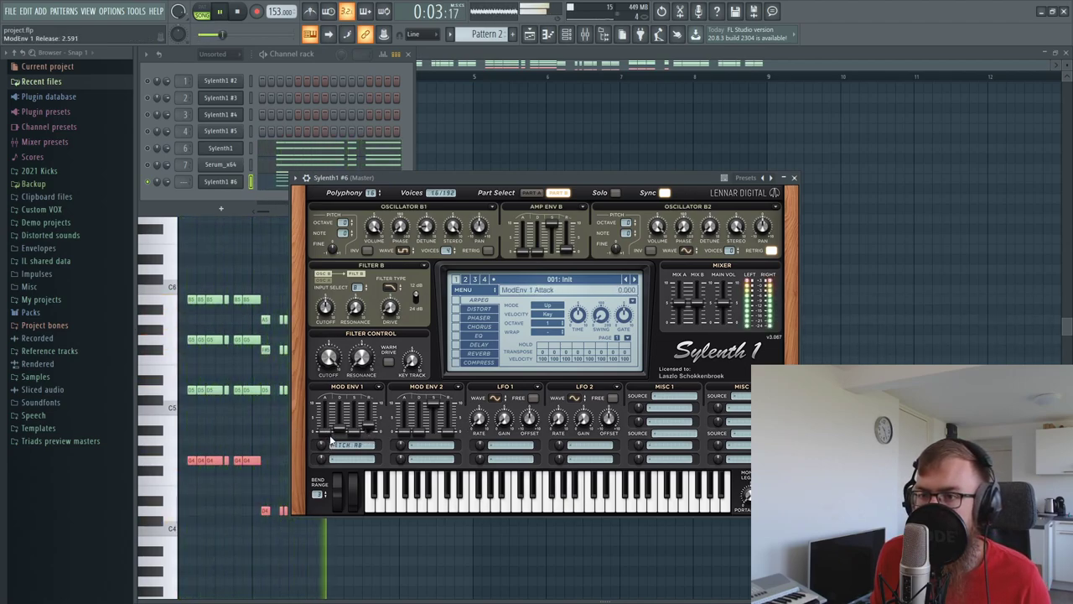
key(space)
Step: Route LFO 1 to Pitch A and B with an amount of 0.733 and play the chords
click(509, 459)
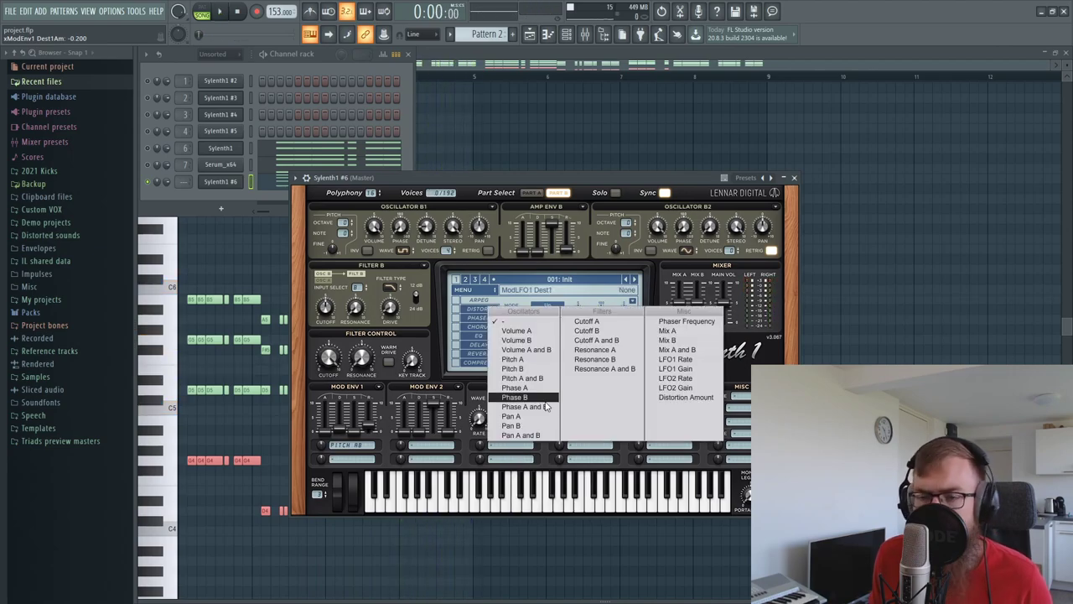
click(533, 382)
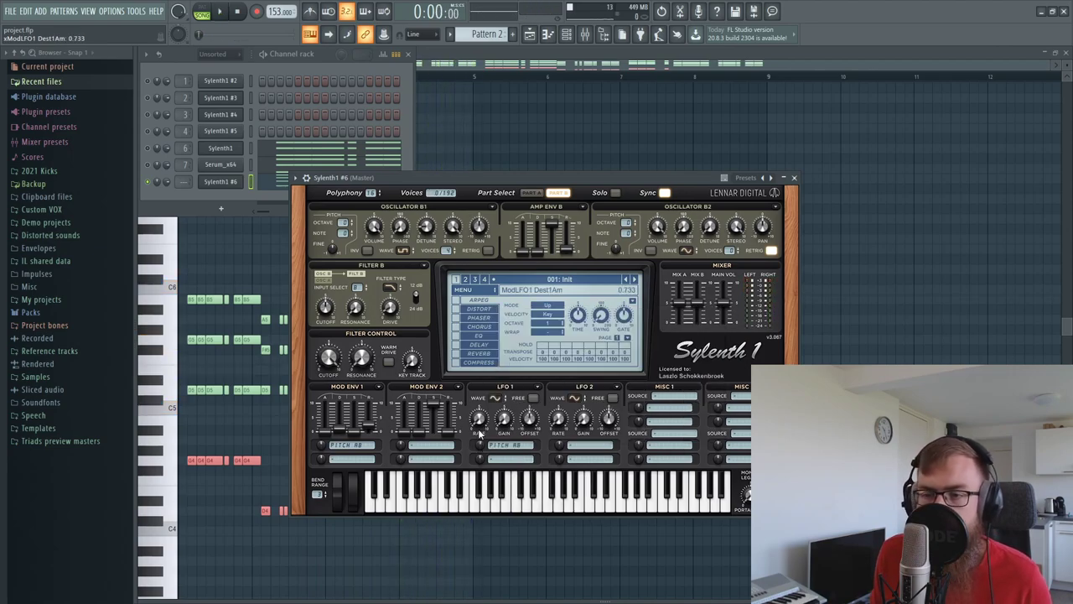
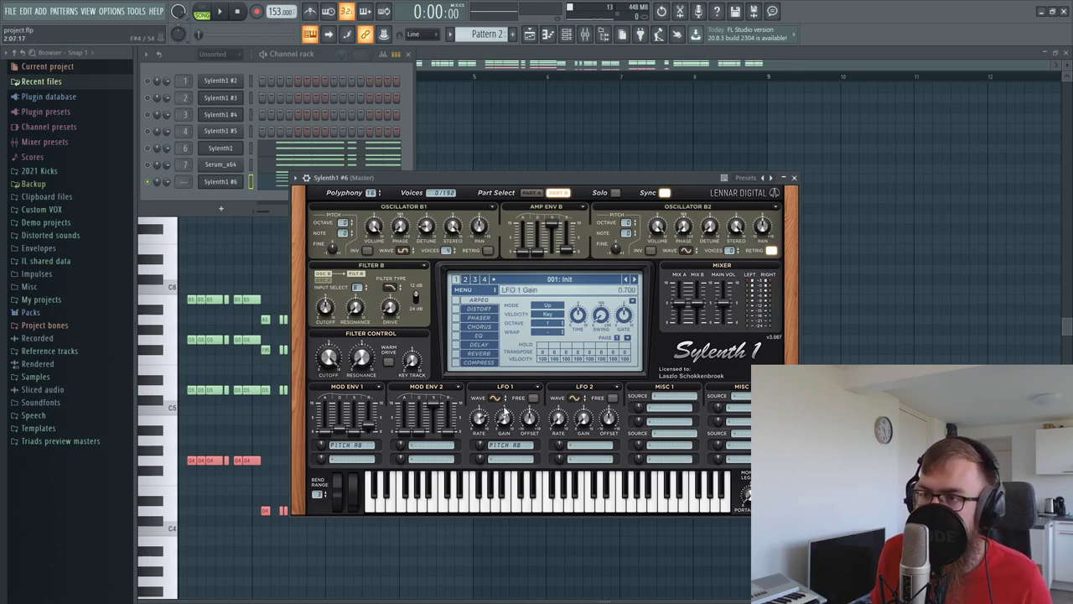
key(space)
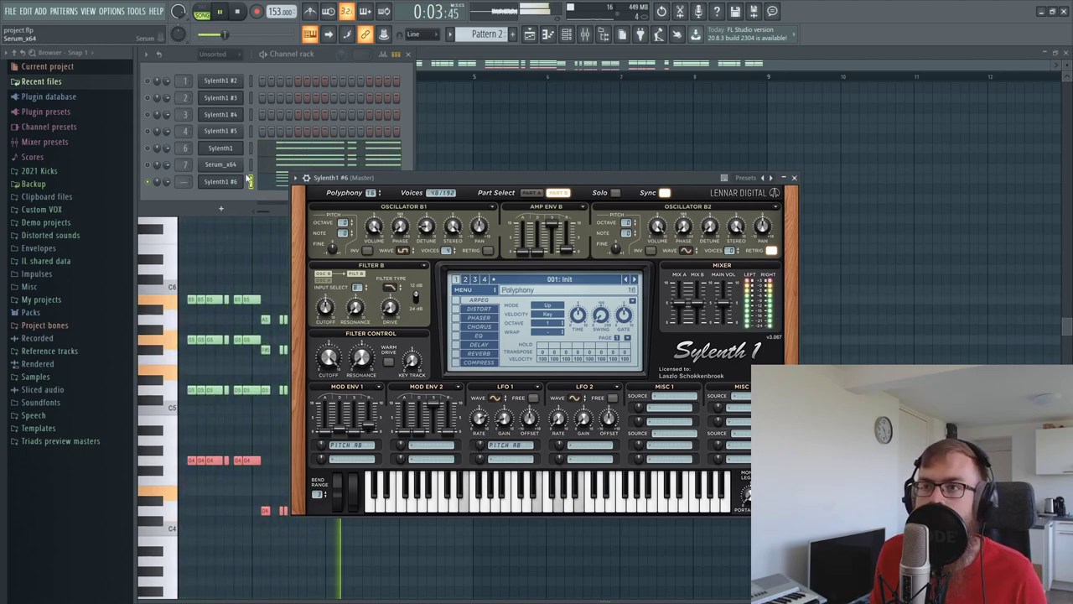
Step: Route Sylenth1 #6 to mixer track 8 and load FabFilter Pro-Q 2 in its first effect slot
click(307, 178)
key(ctrl+l)
key(space)
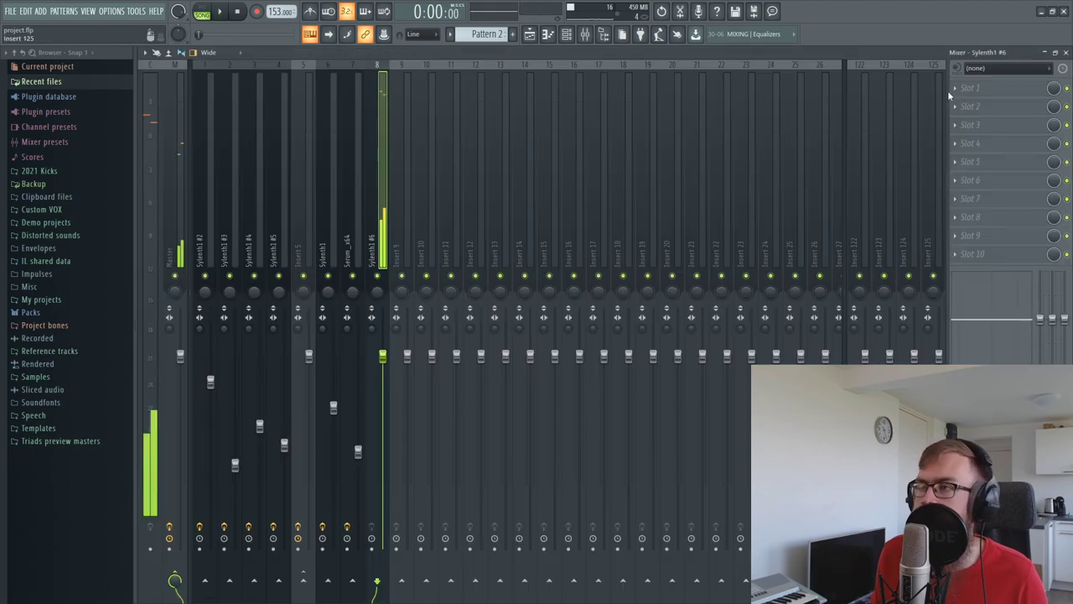
click(954, 88)
click(809, 315)
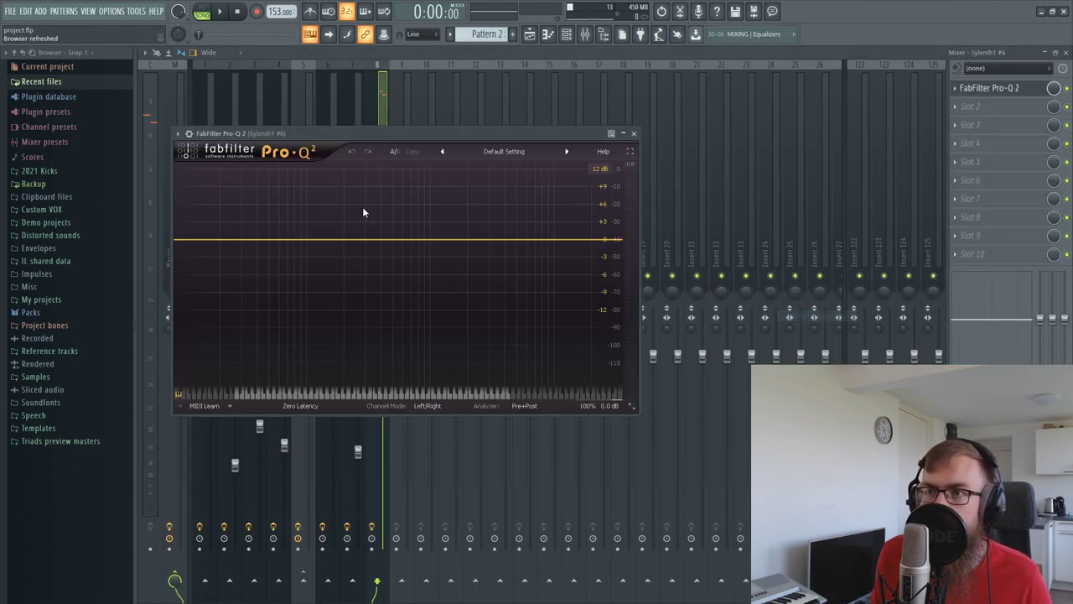
drag(375, 132, 459, 249)
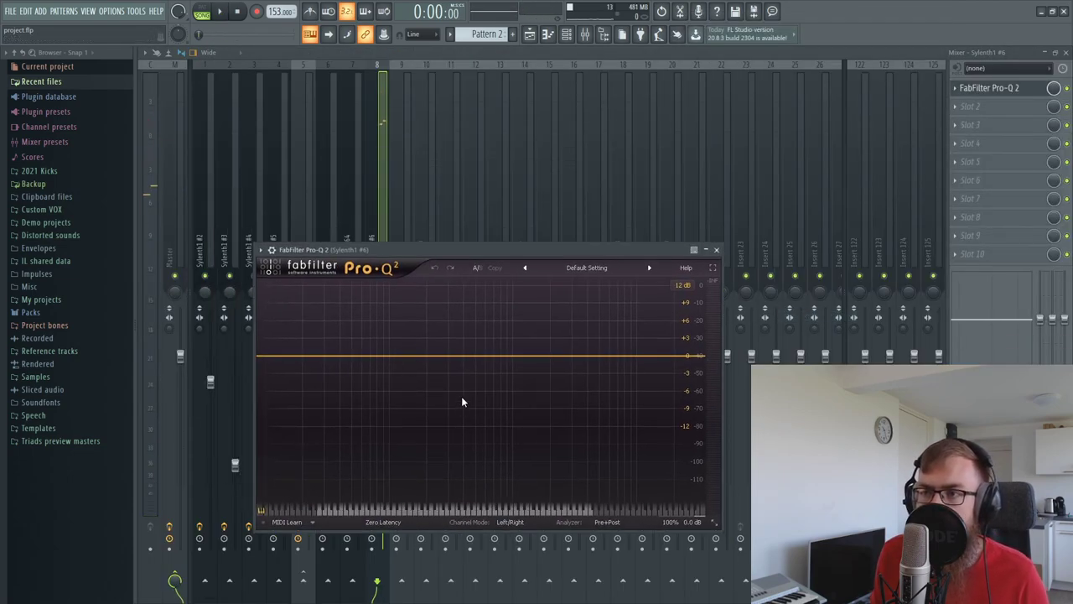
Step: Add a 2 dB bell boost near 9.7 kHz and an 18 dB/oct low cut at about 100 Hz with Q 0.869
key(space)
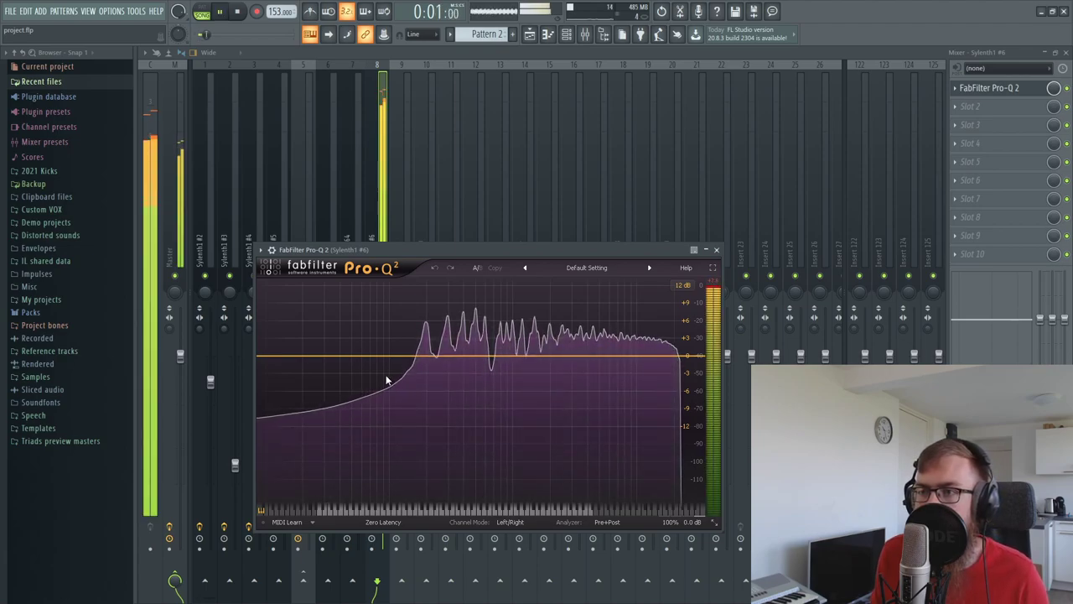
double_click(628, 343)
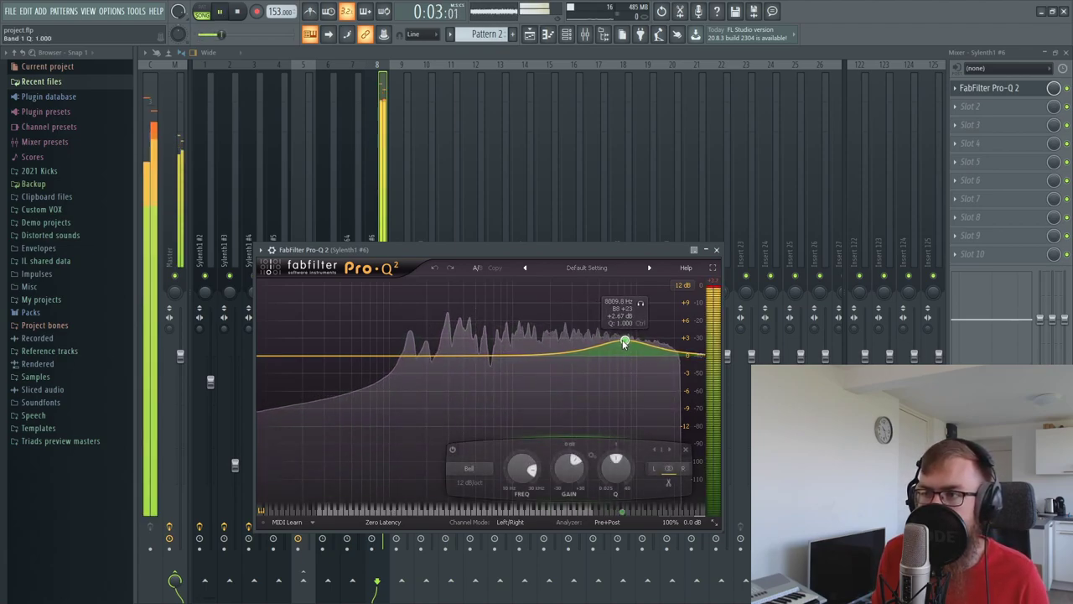
double_click(383, 355)
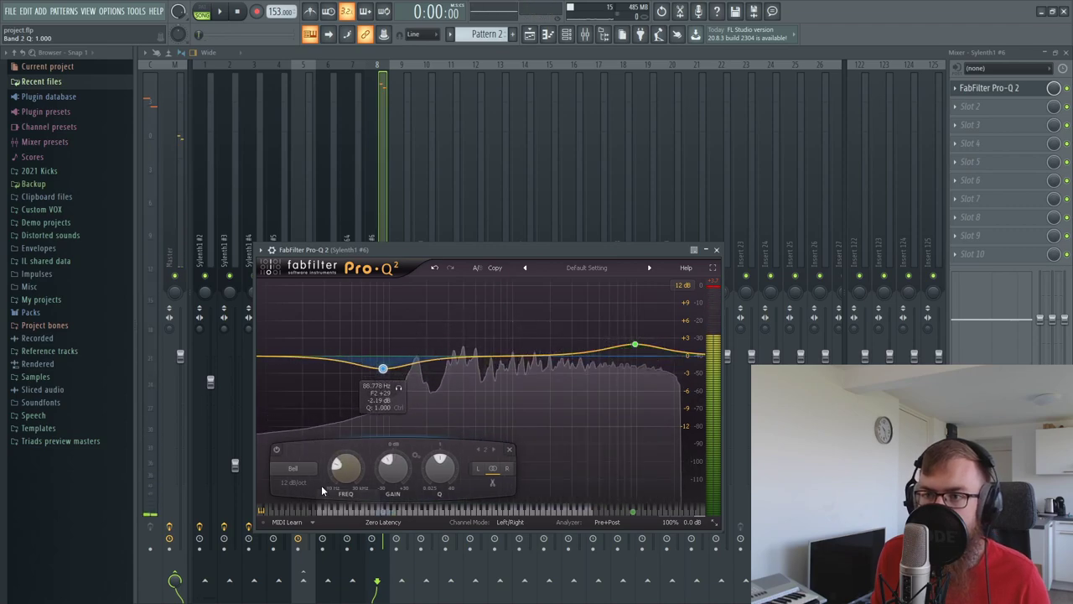
click(292, 468)
click(291, 506)
key(space)
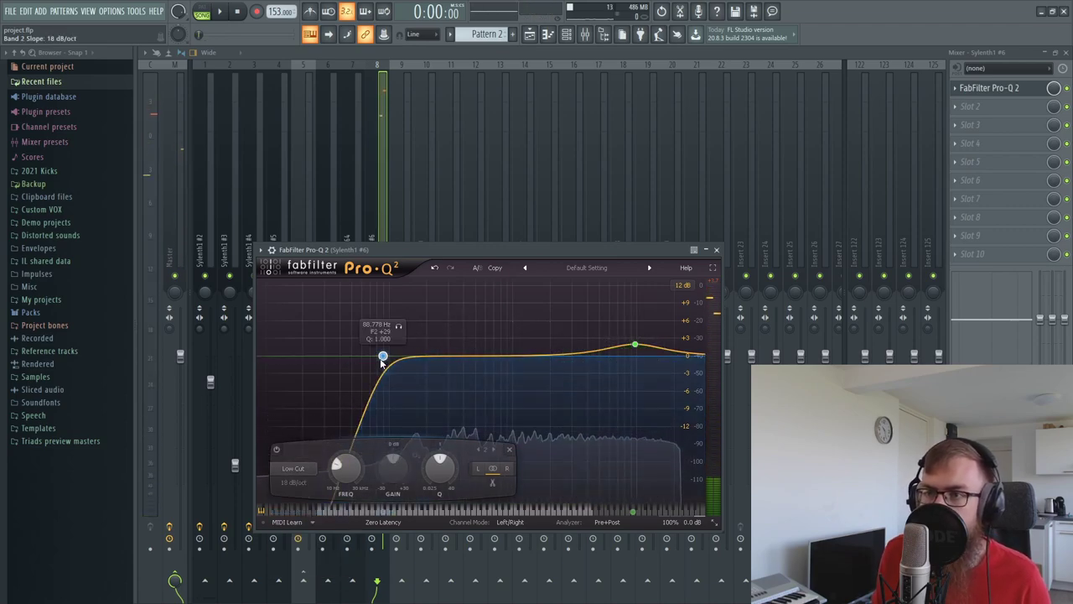
scroll(390, 365, up, 3)
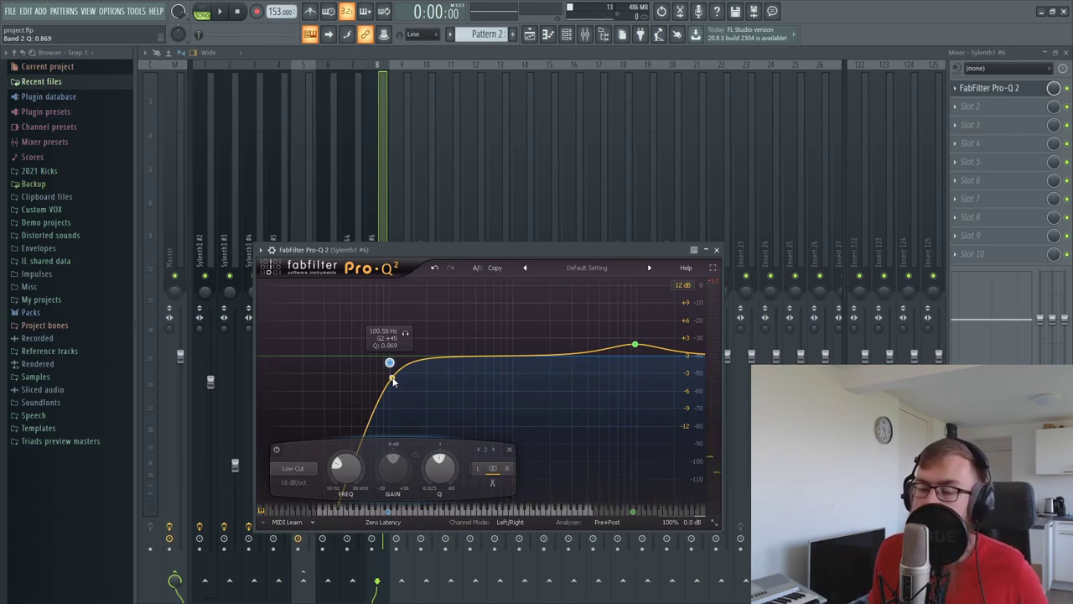
key(space)
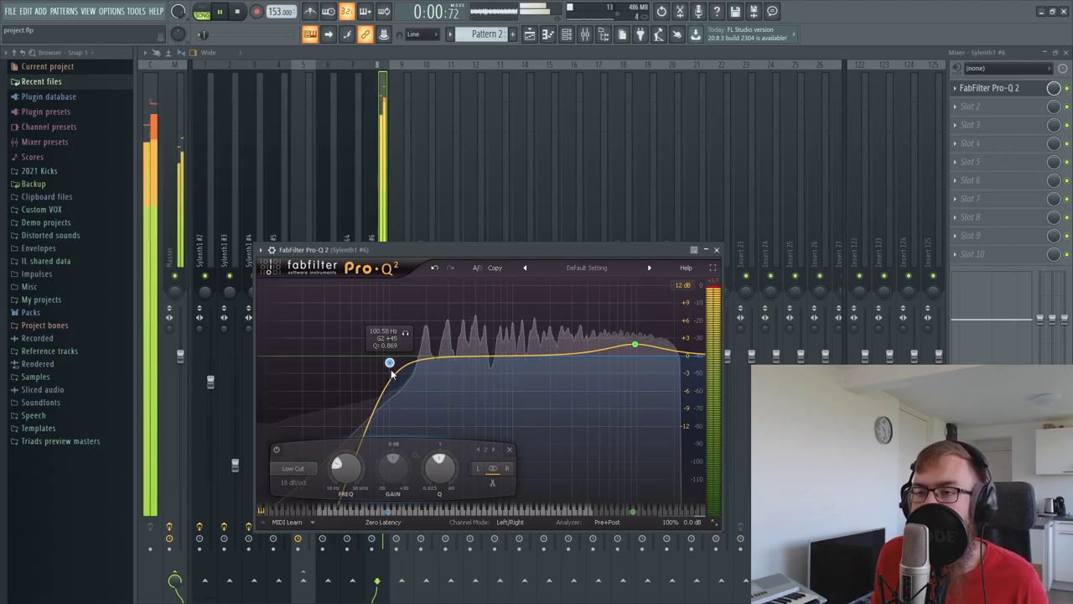
Step: Move the low cut slightly higher and add a bell band at about 3379 Hz with 0.57 dB gain and Q 1.053
click(637, 345)
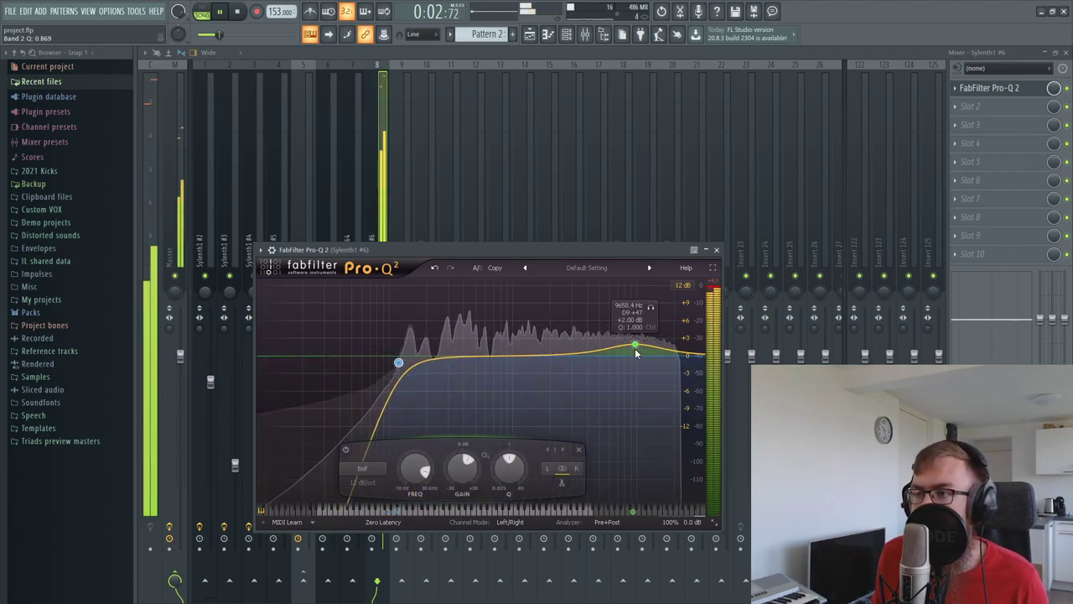
click(579, 352)
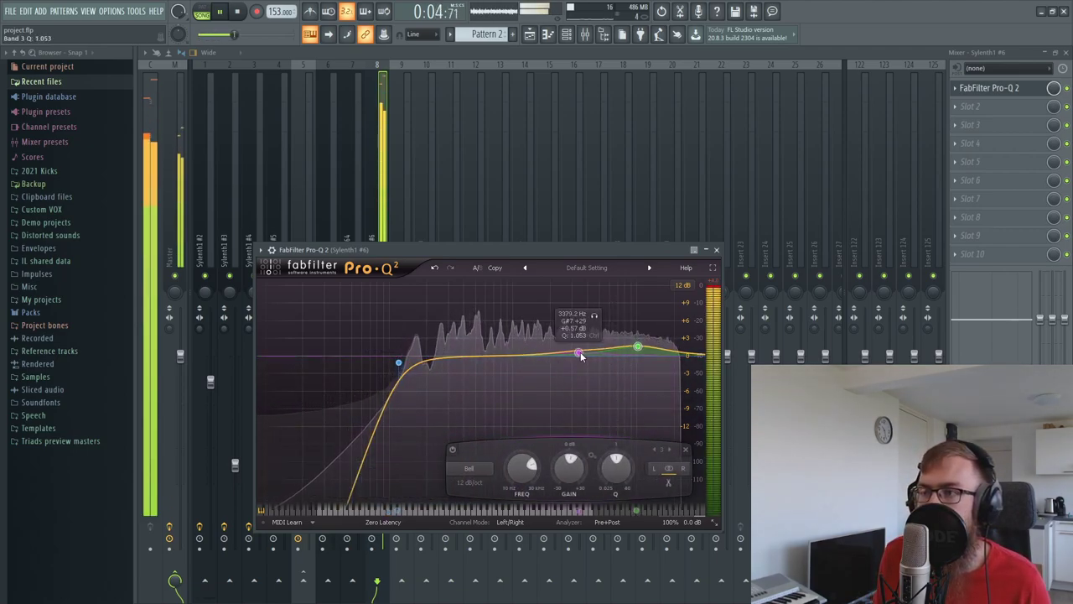
key(space)
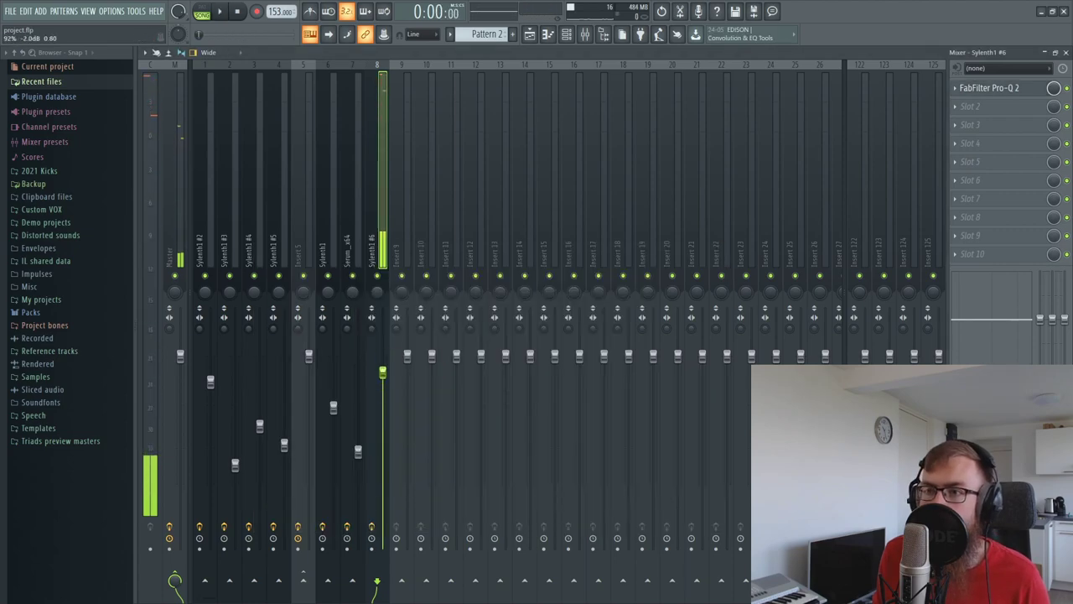
Step: Unmute the Sylenth1 and Serum_x64 channels and rebalance the Sylenth1 #6 mixer fader against them
click(567, 34)
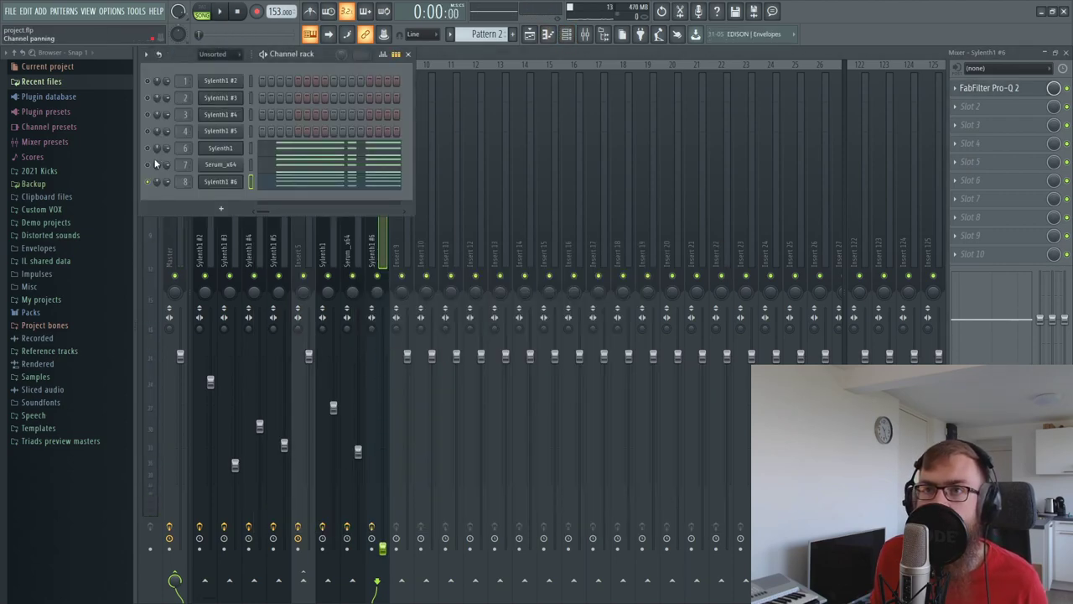
key(space)
key(F6)
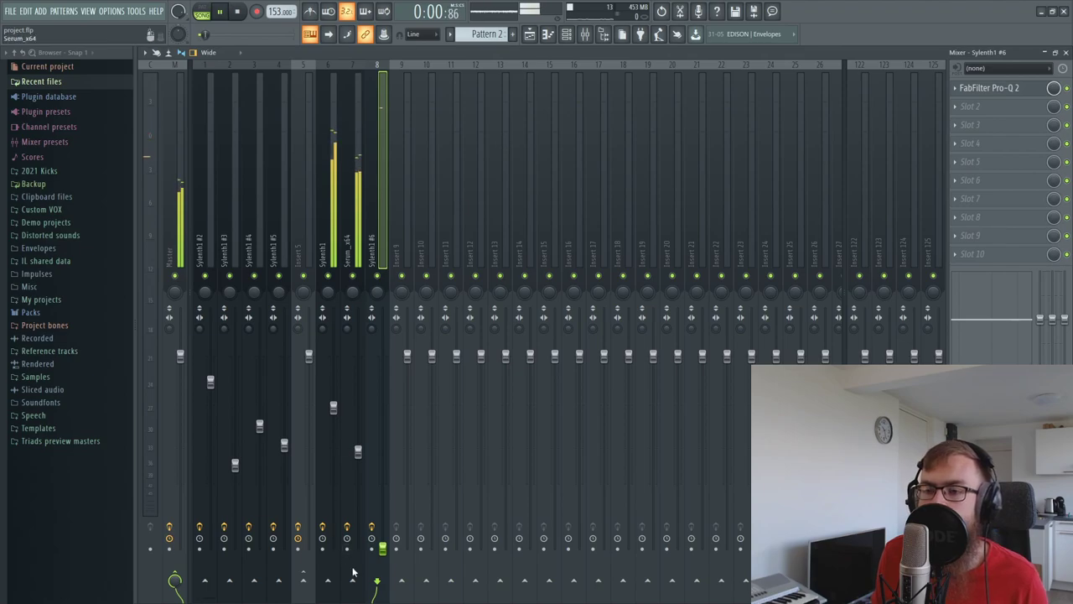
drag(383, 549, 383, 515)
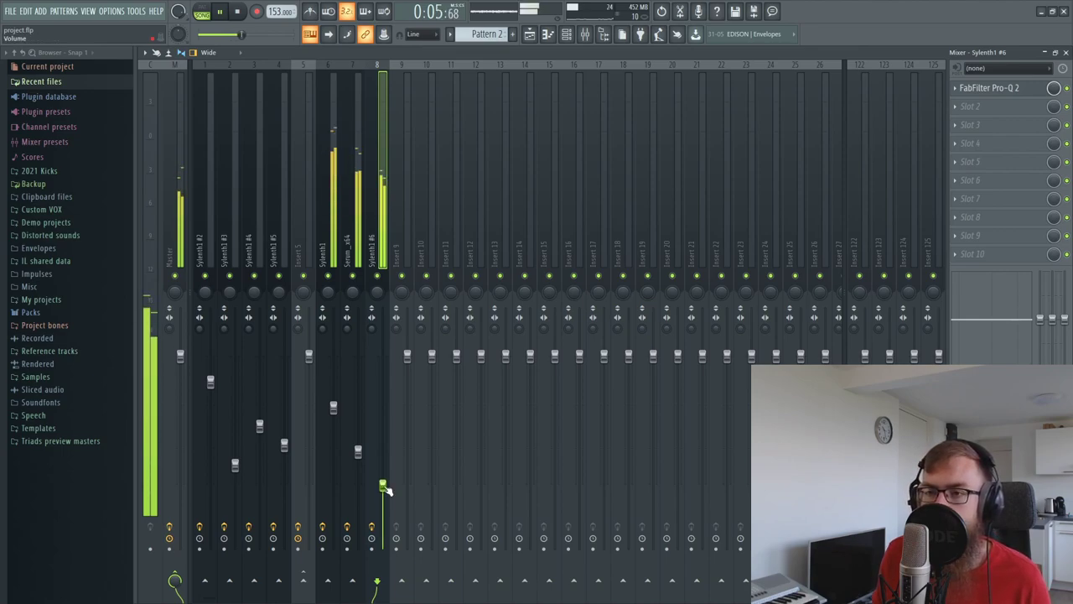
key(space)
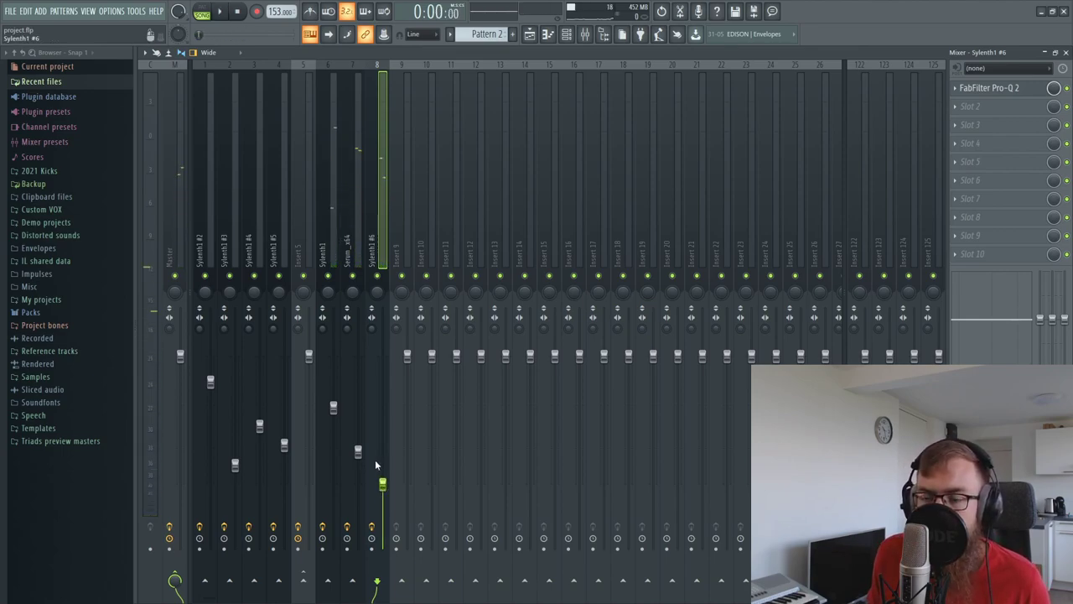
click(180, 214)
click(377, 250)
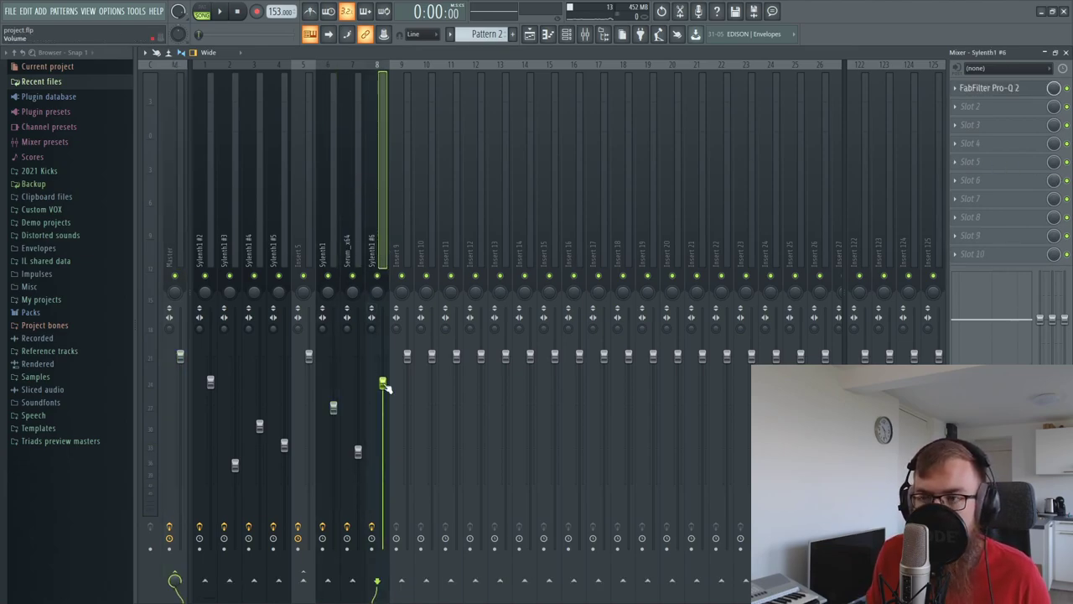
Step: Lower the Sylenth1 #6 fader to about -17.8 dB and raise the Sylenth1 and Serum_x64 faders slightly against it
key(space)
key(space)
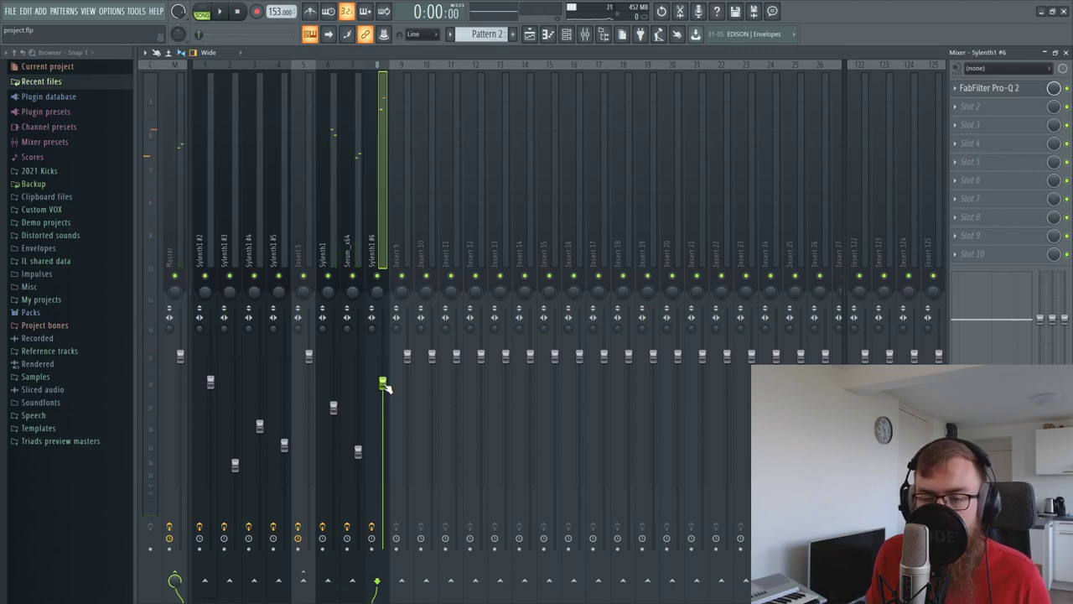
drag(382, 383, 383, 485)
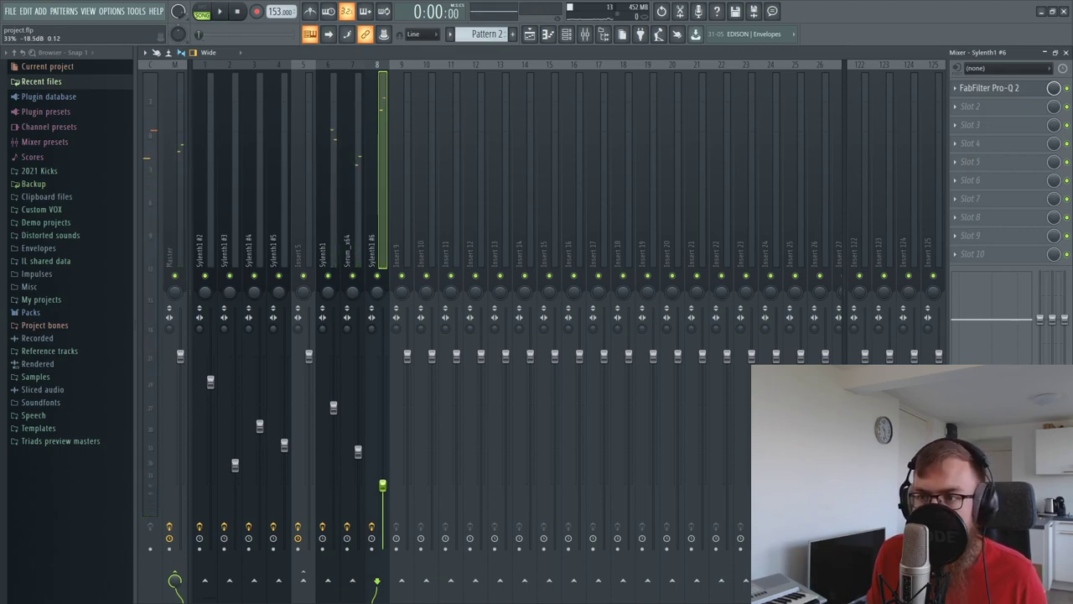
key(space)
drag(382, 488, 359, 445)
drag(333, 407, 333, 397)
click(383, 480)
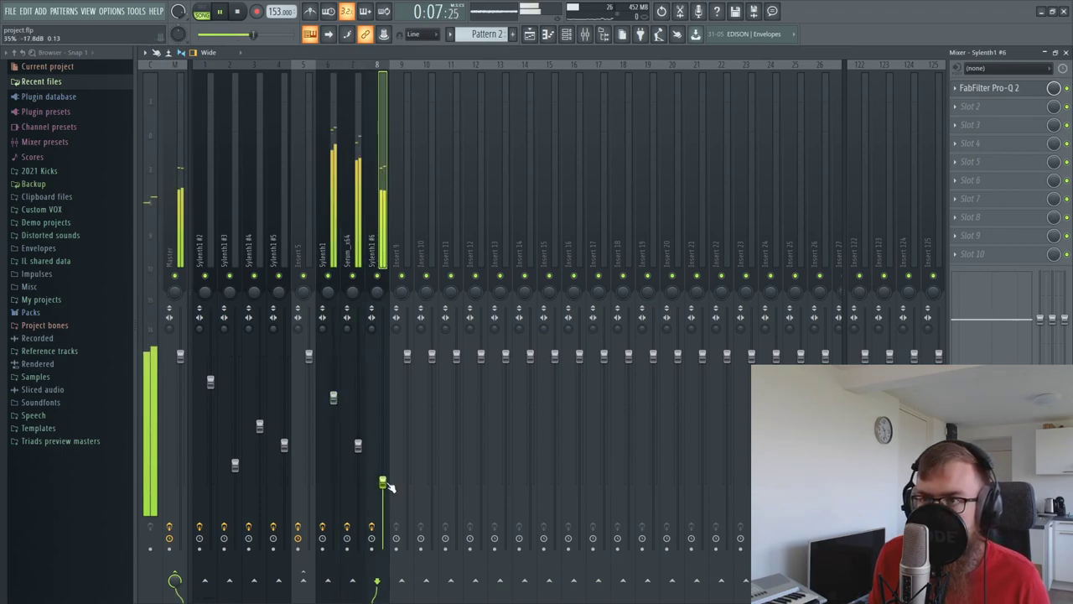
key(space)
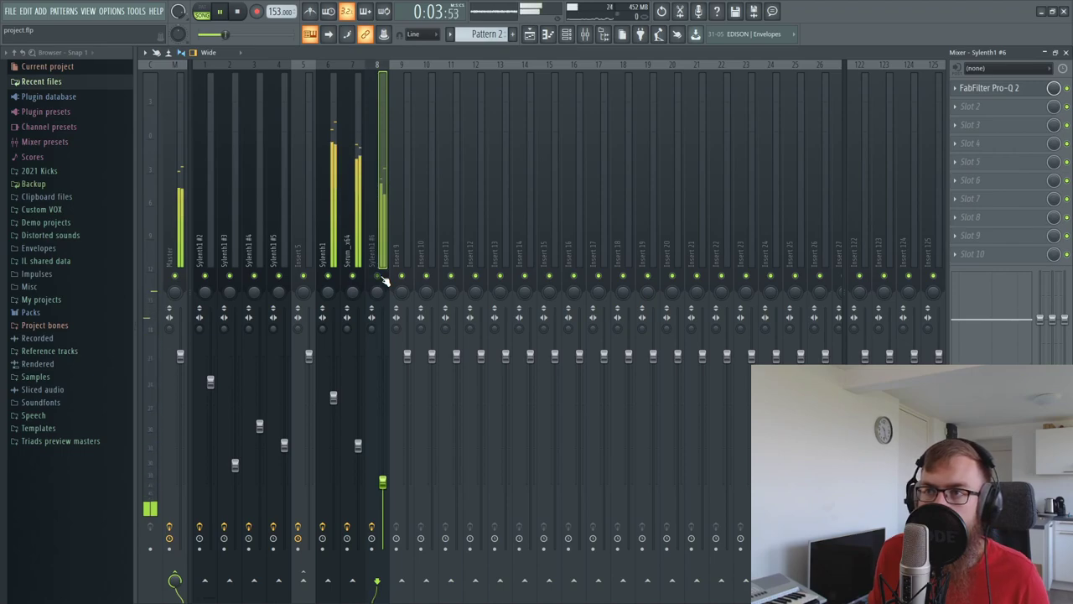
key(space)
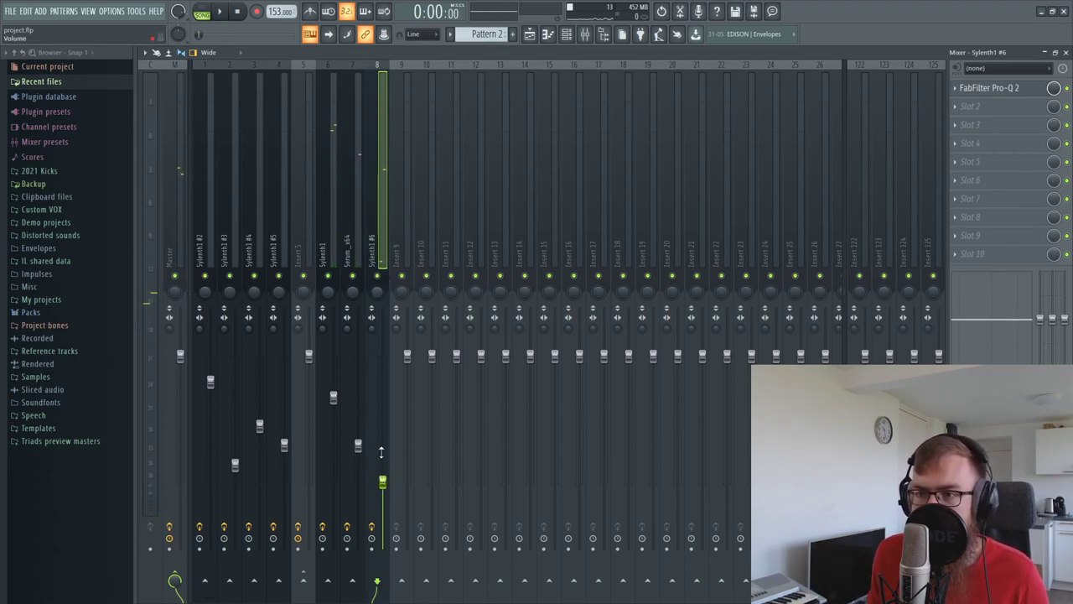
Step: Select all seven Sylenth1 and Serum_x64 mixer tracks and pull their faders fully down together
click(566, 36)
click(531, 36)
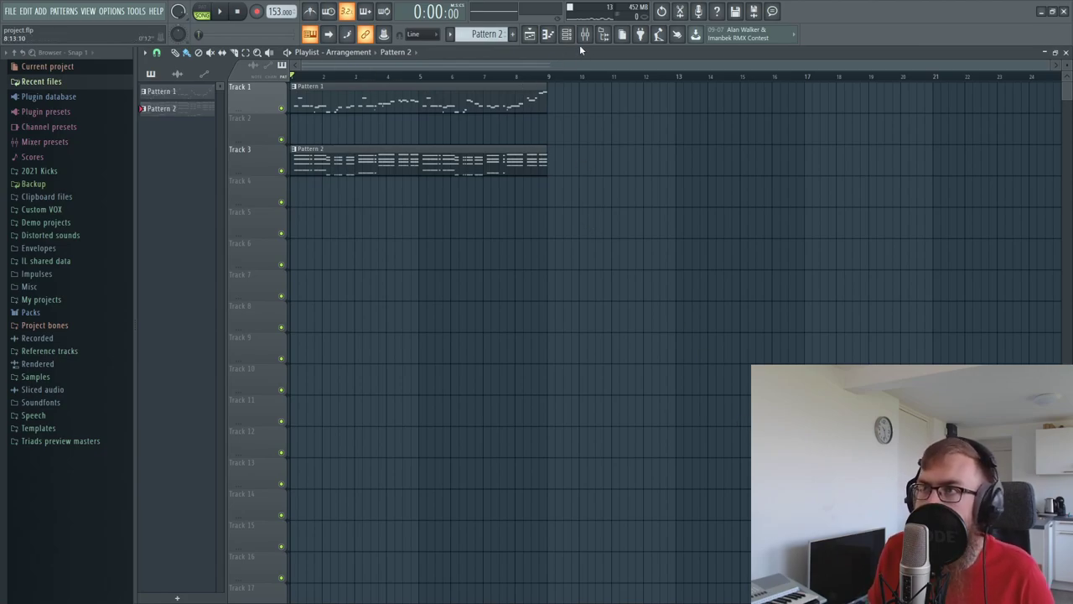
key(F9)
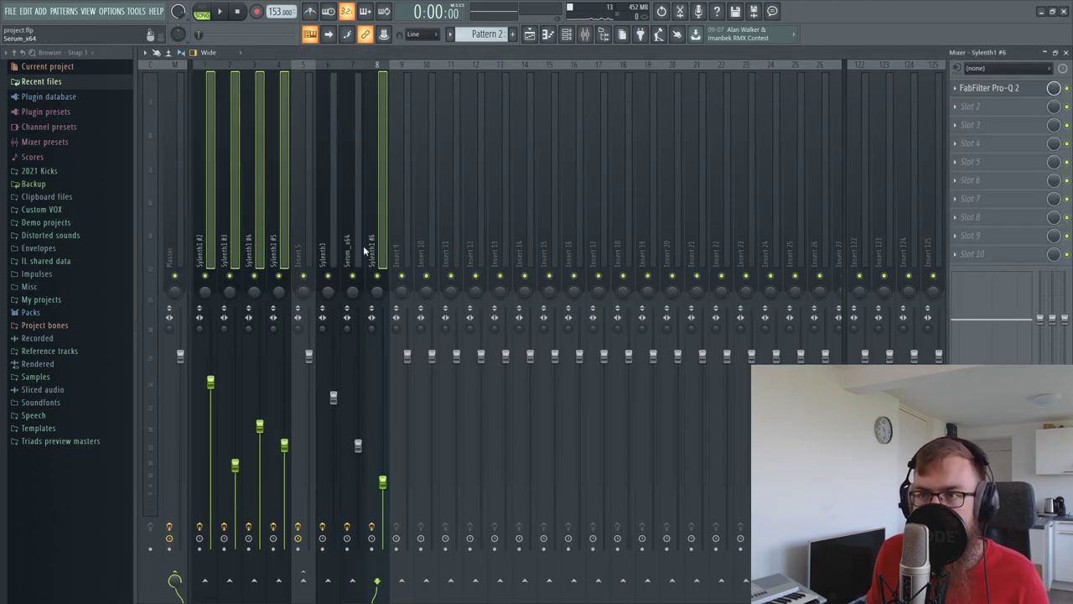
drag(328, 244, 374, 253)
mouse_move(382, 504)
mouse_down()
mouse_move(381, 536)
mouse_move(379, 522)
mouse_up()
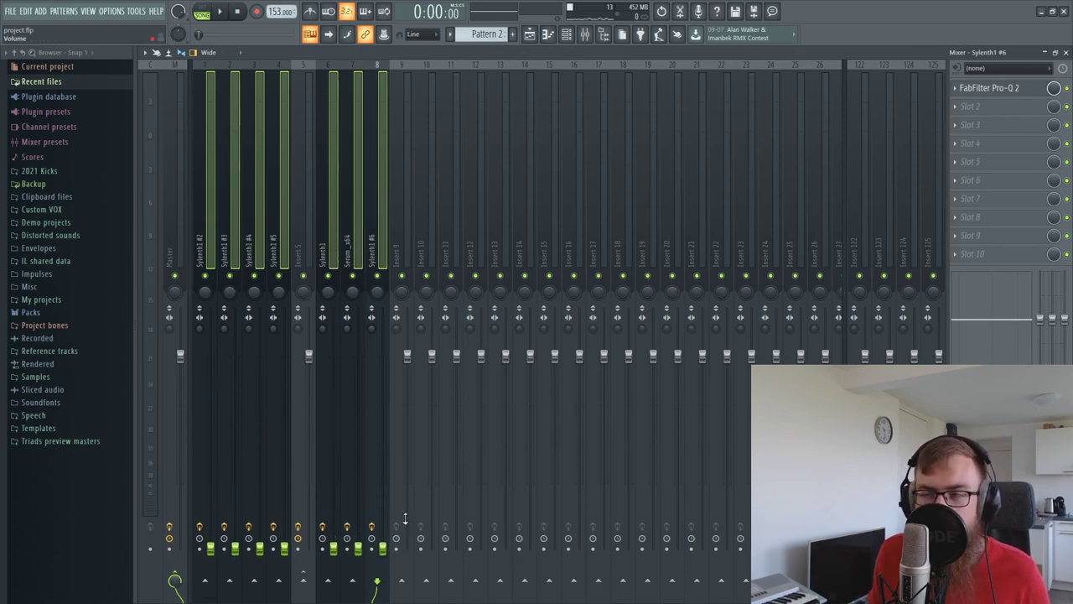
click(568, 32)
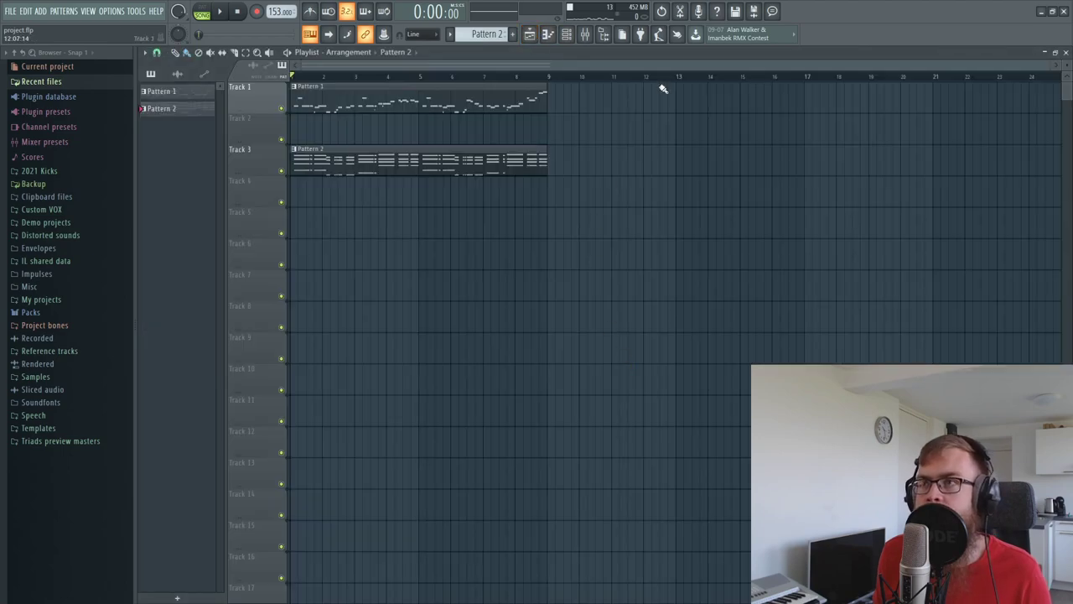
click(567, 33)
click(568, 34)
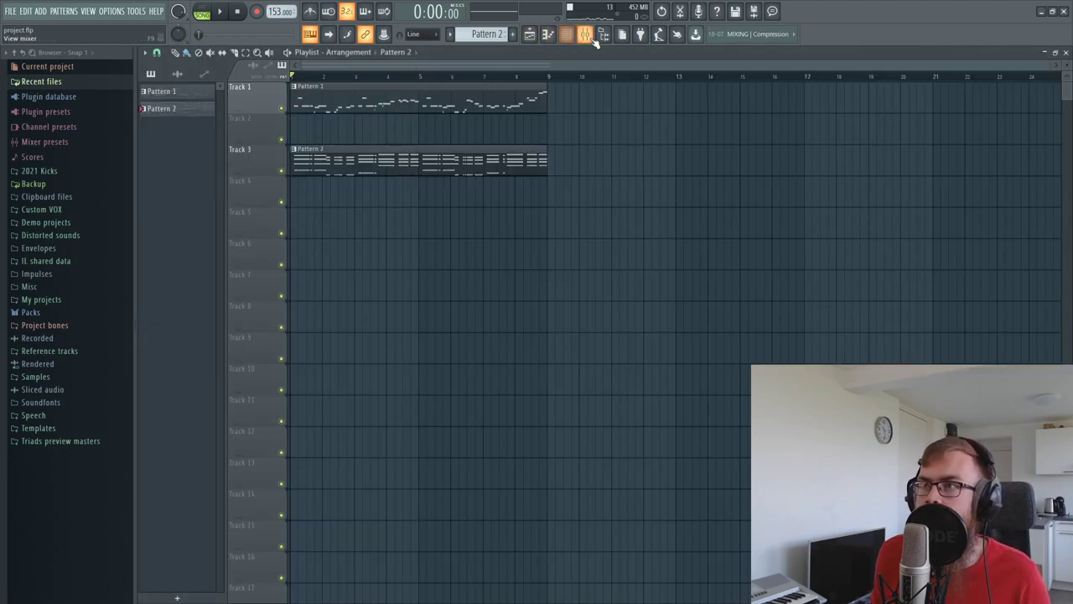
click(586, 34)
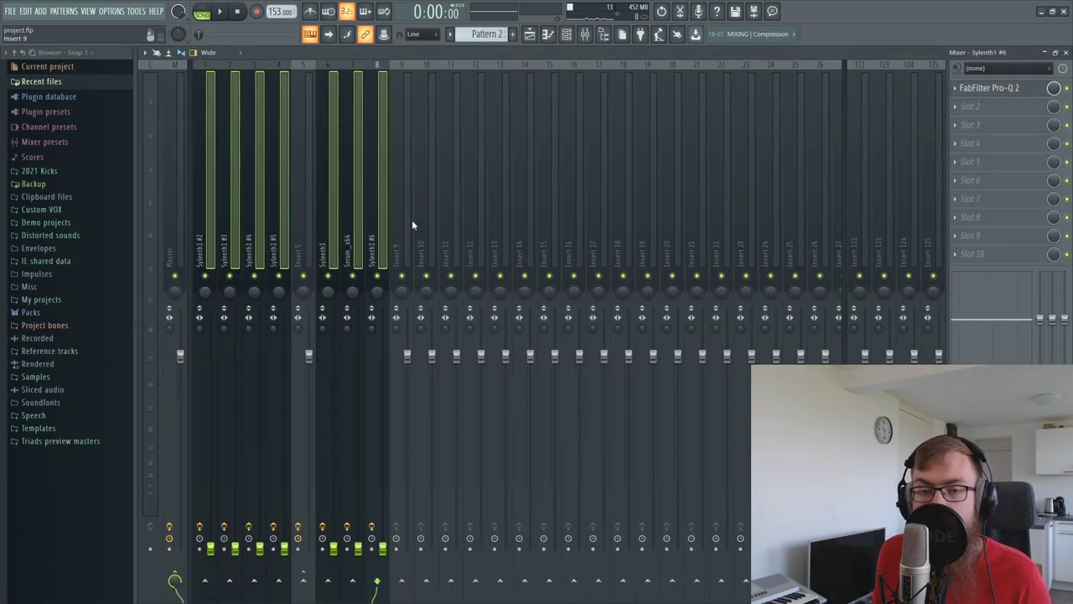
Step: Play the loop, bring up the Sylenth1 #2 fader as the base level and blend Sylenth1 #5 beneath it
click(248, 241)
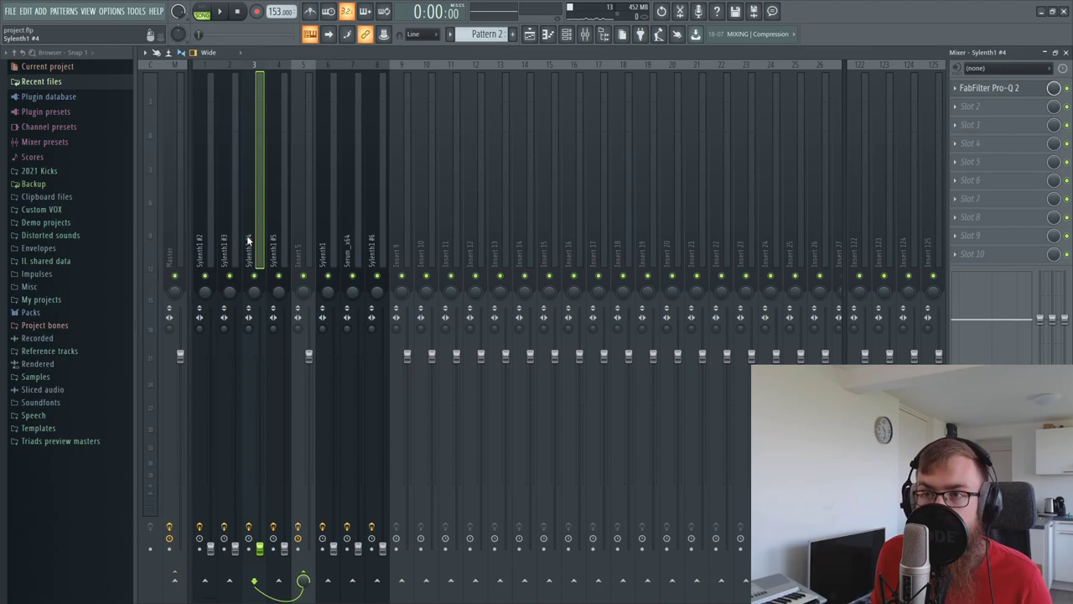
click(199, 234)
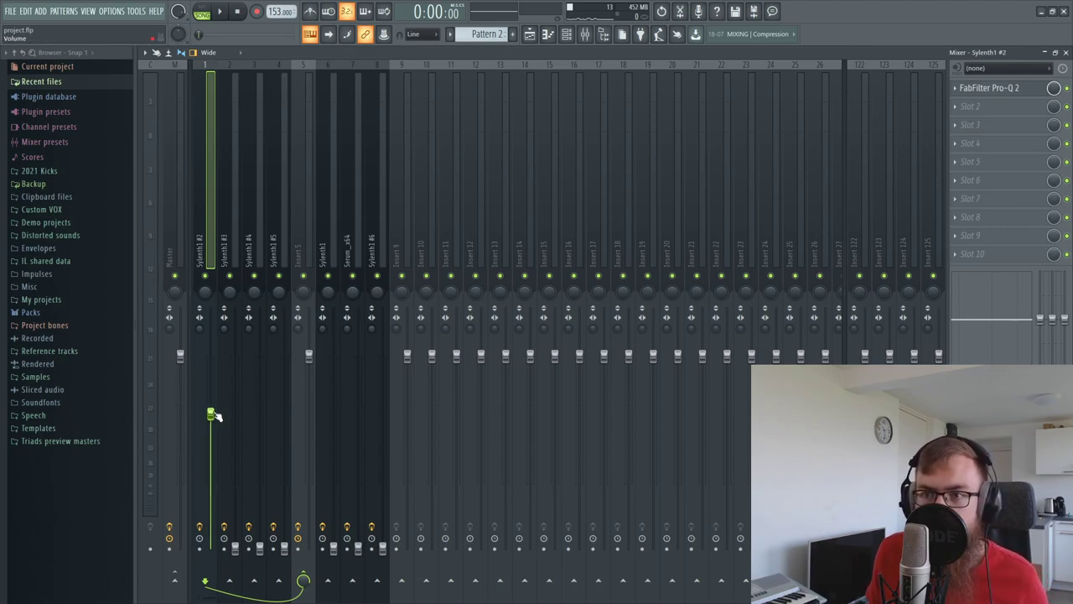
key(space)
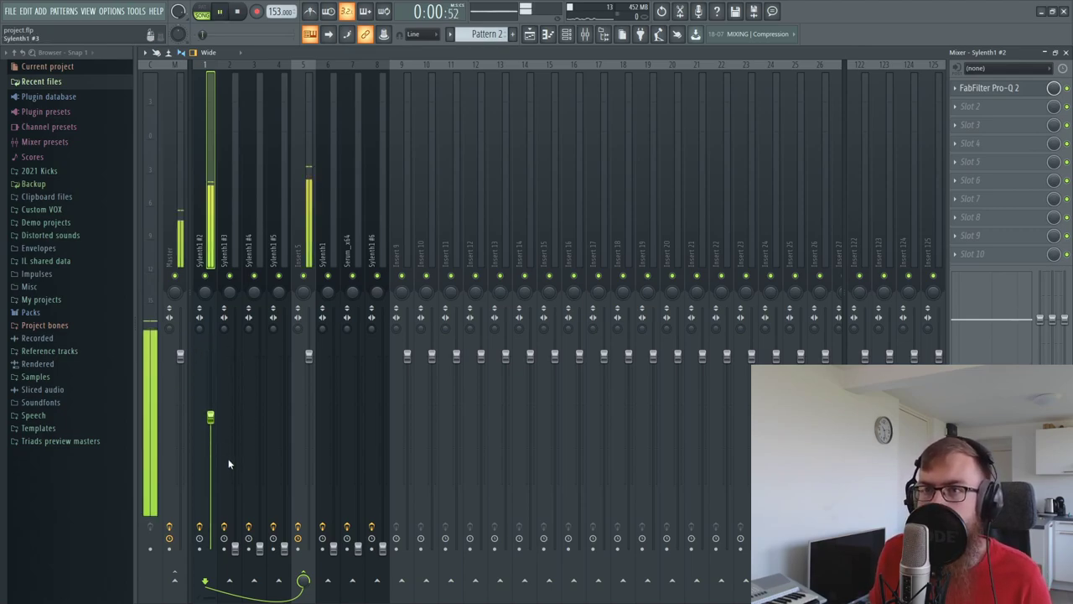
drag(236, 550, 284, 455)
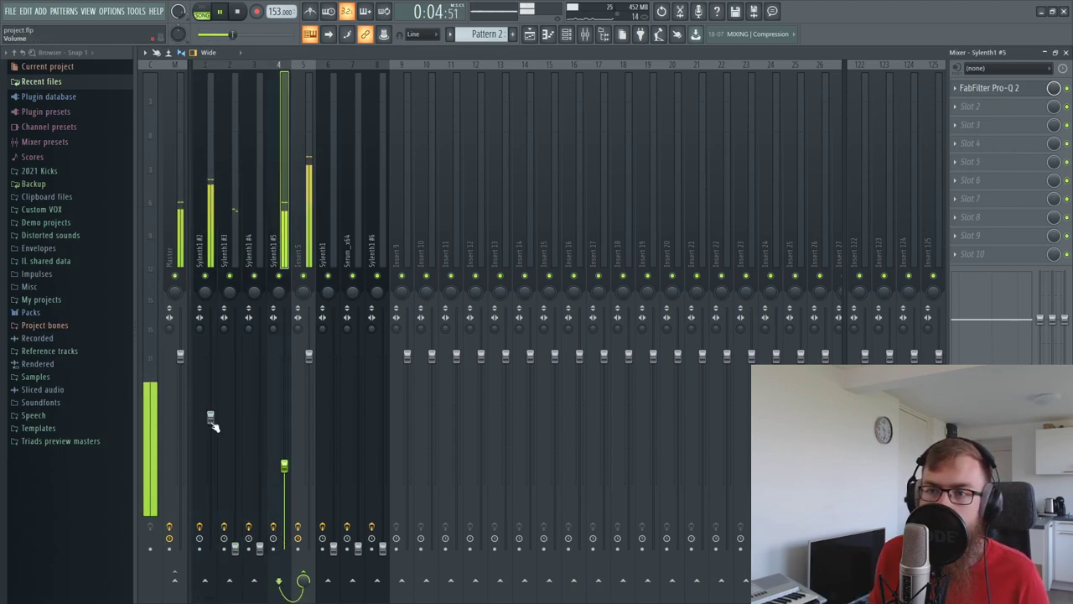
drag(211, 418, 210, 413)
drag(284, 466, 284, 460)
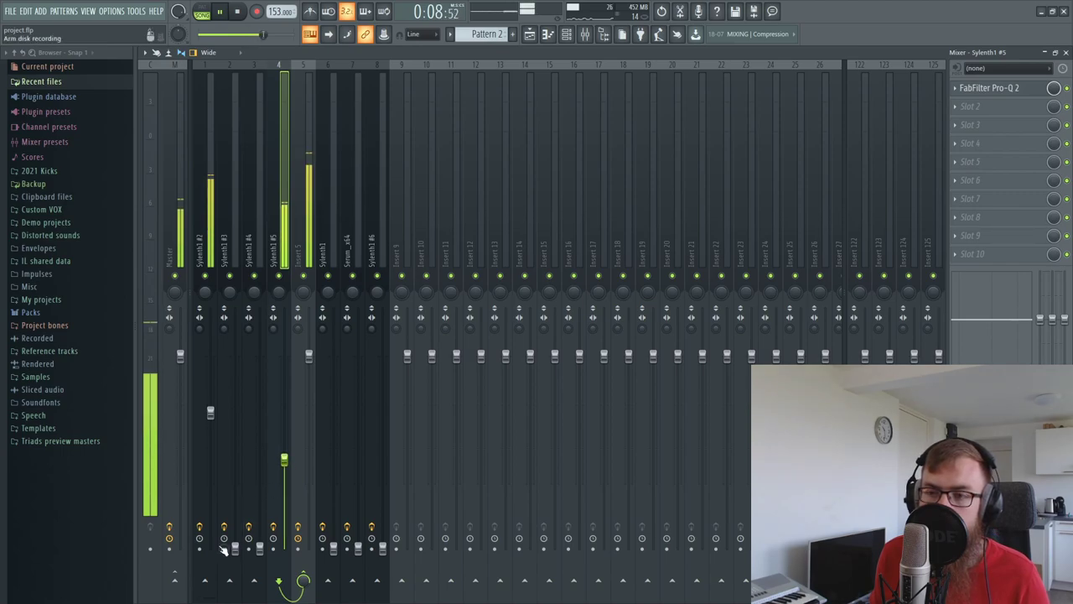
Step: Bring in Sylenth1 #3 and Sylenth1 #4, the latter at about -13 dB, and raise Sylenth1 #2 to about -6 dB
drag(235, 548, 259, 454)
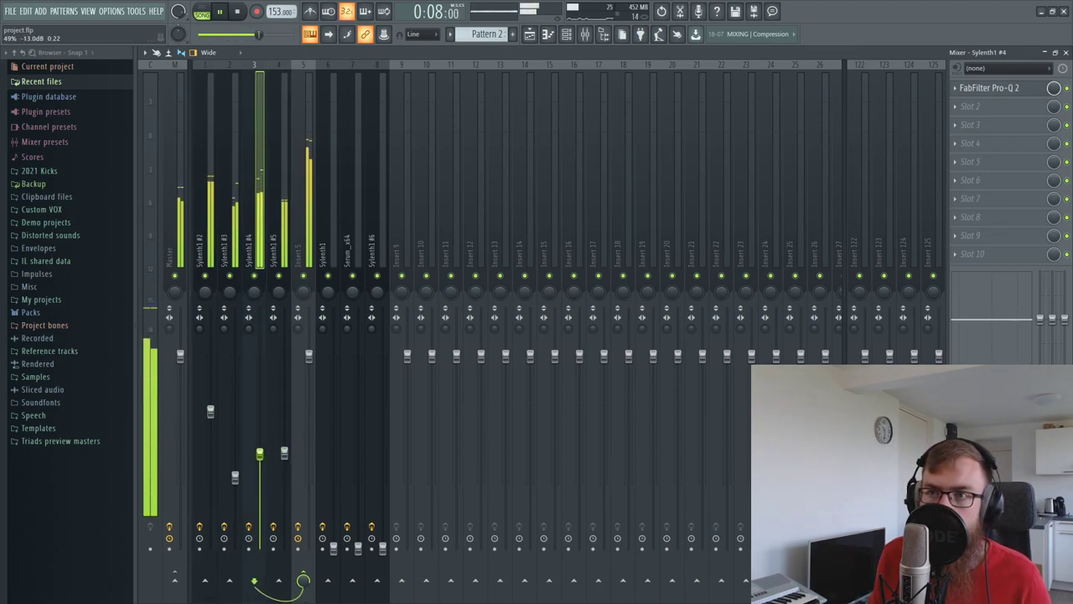
click(211, 411)
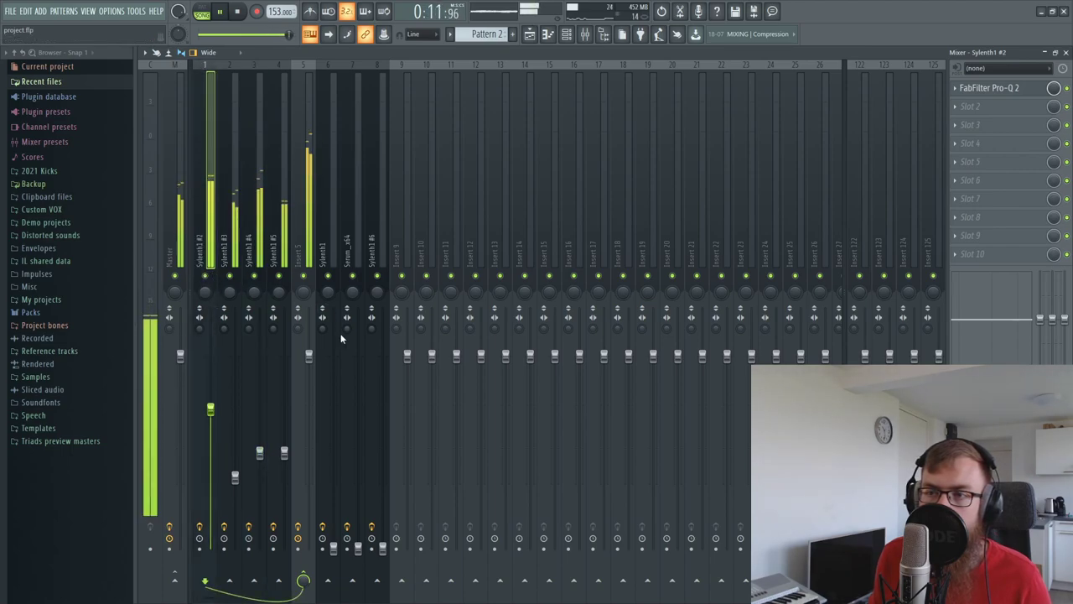
drag(210, 419, 210, 414)
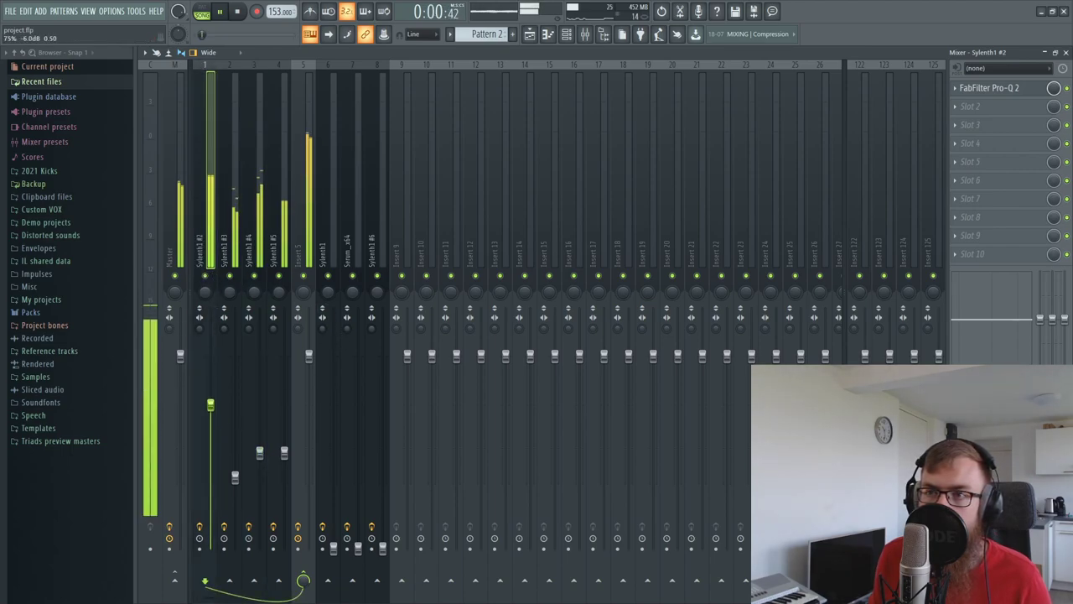
Step: Bring the Serum_x64, Sylenth1 and Sylenth1 #6 chord faders back in, keeping Sylenth1 #6 the quietest
click(333, 547)
drag(358, 547, 359, 478)
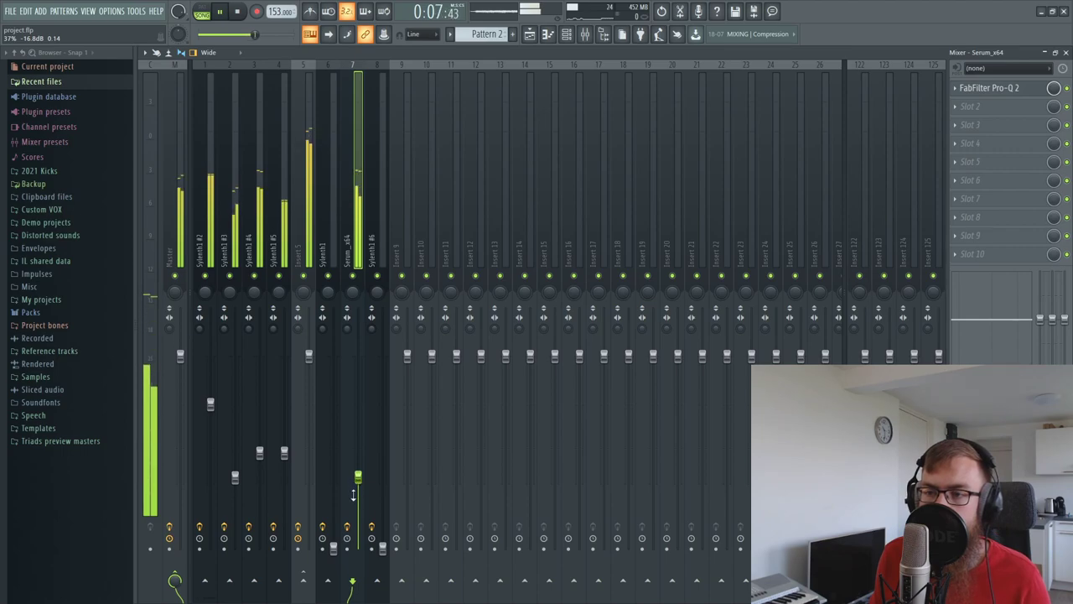
drag(333, 547, 339, 436)
drag(358, 476, 358, 472)
drag(382, 548, 382, 515)
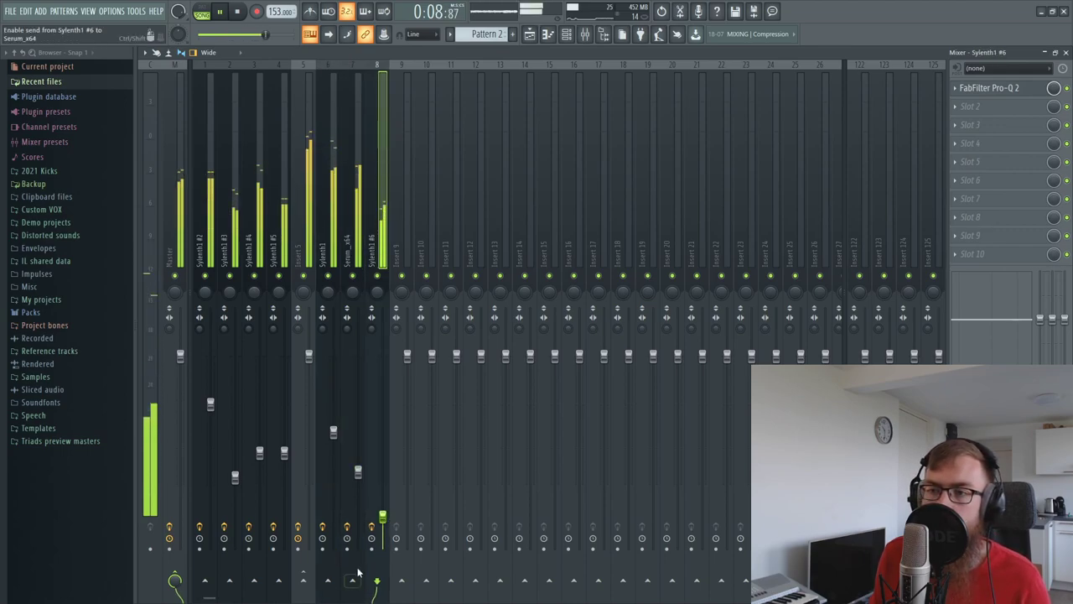
Step: Raise the Serum_x64 and Sylenth1 faders a little and nudge Sylenth1 #6 slightly up
drag(358, 472, 333, 420)
click(358, 460)
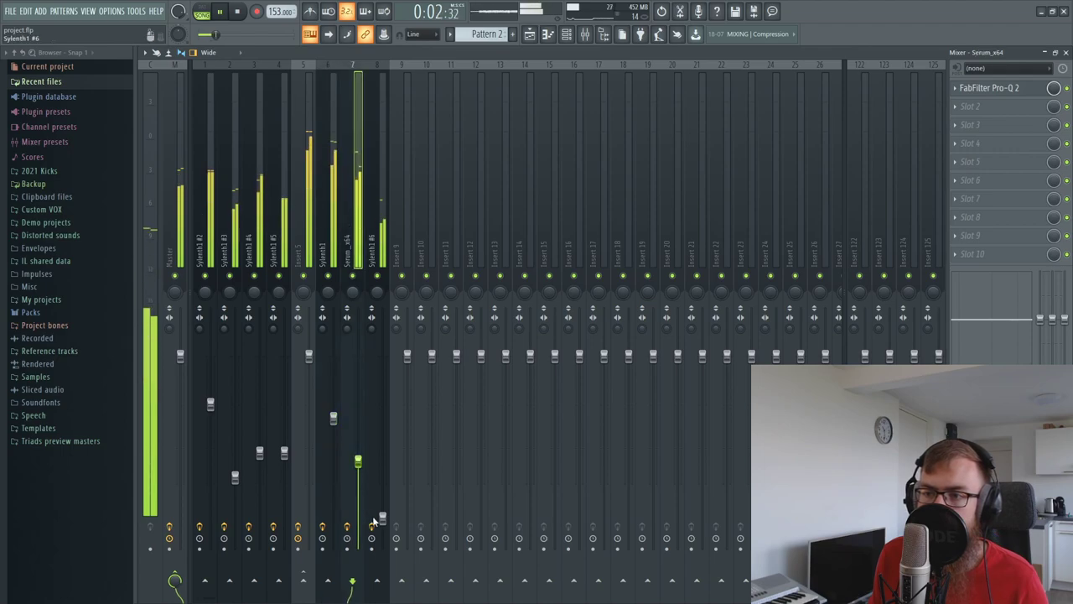
click(383, 516)
drag(383, 516, 383, 513)
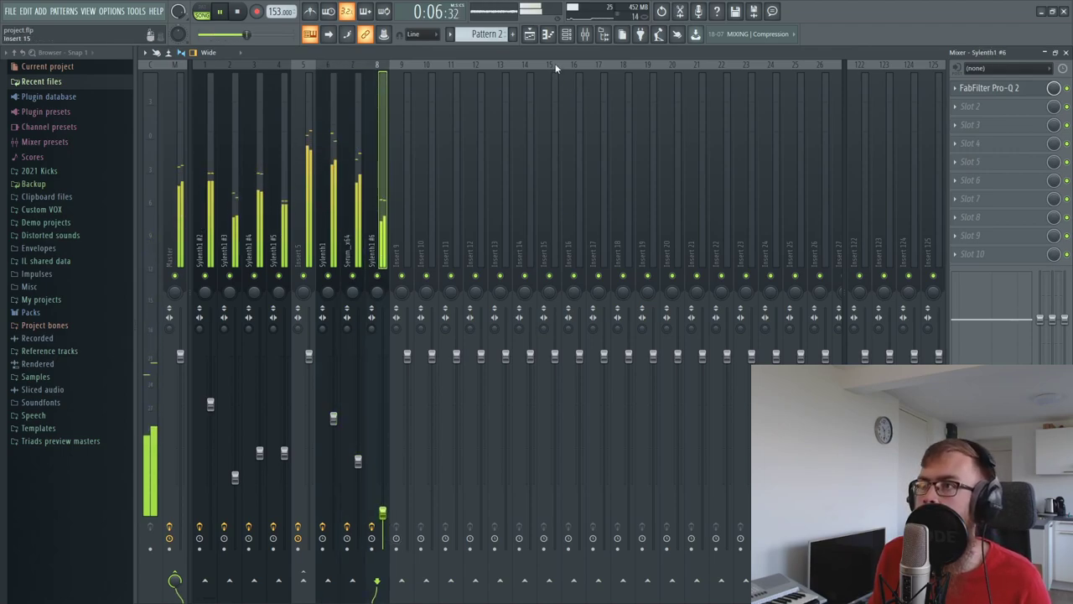
click(1066, 52)
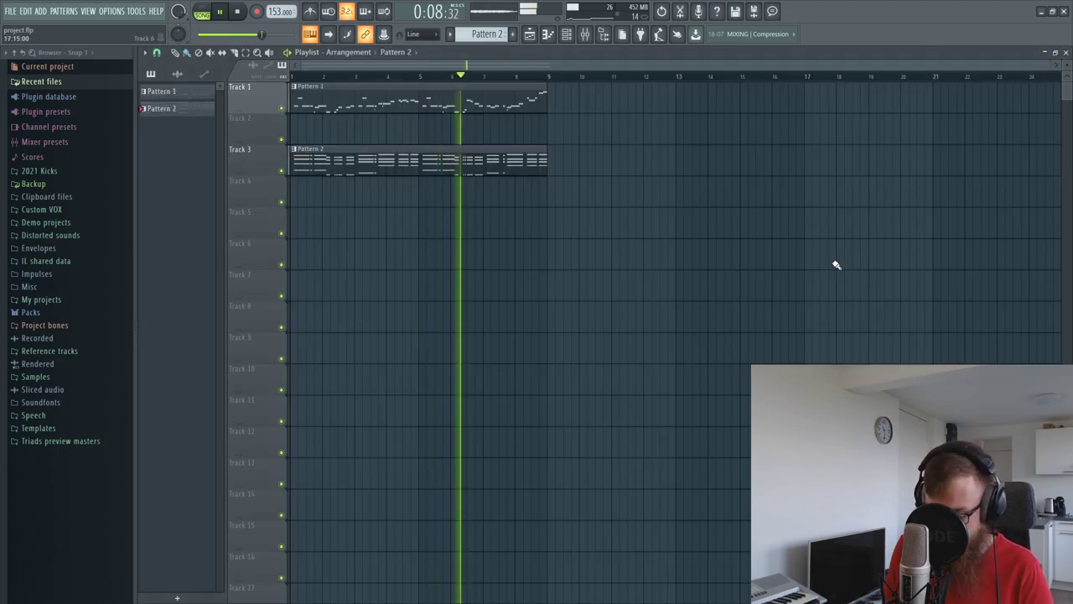
key(F5)
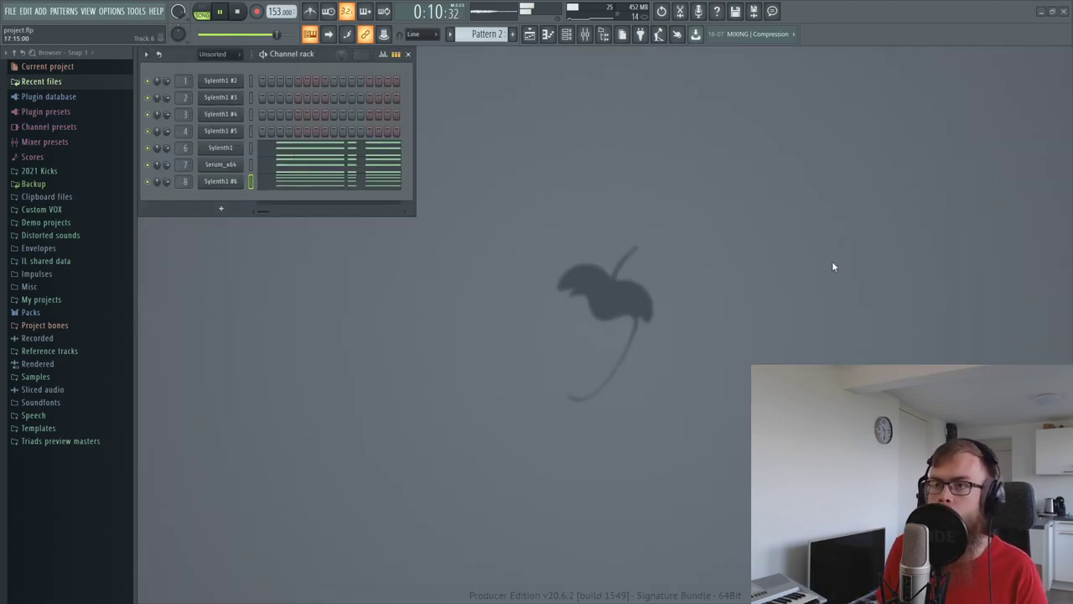
click(530, 34)
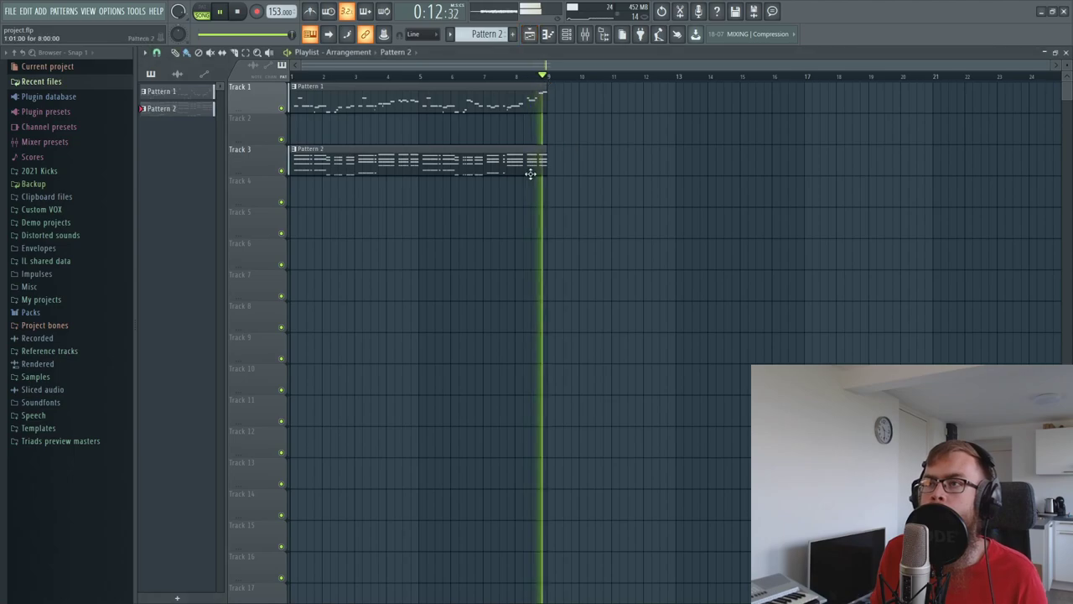
Step: Nudge the Serum_x64 and Sylenth1 #6 mixer faders up once more during playback, return to the playlist and stop the song
click(584, 33)
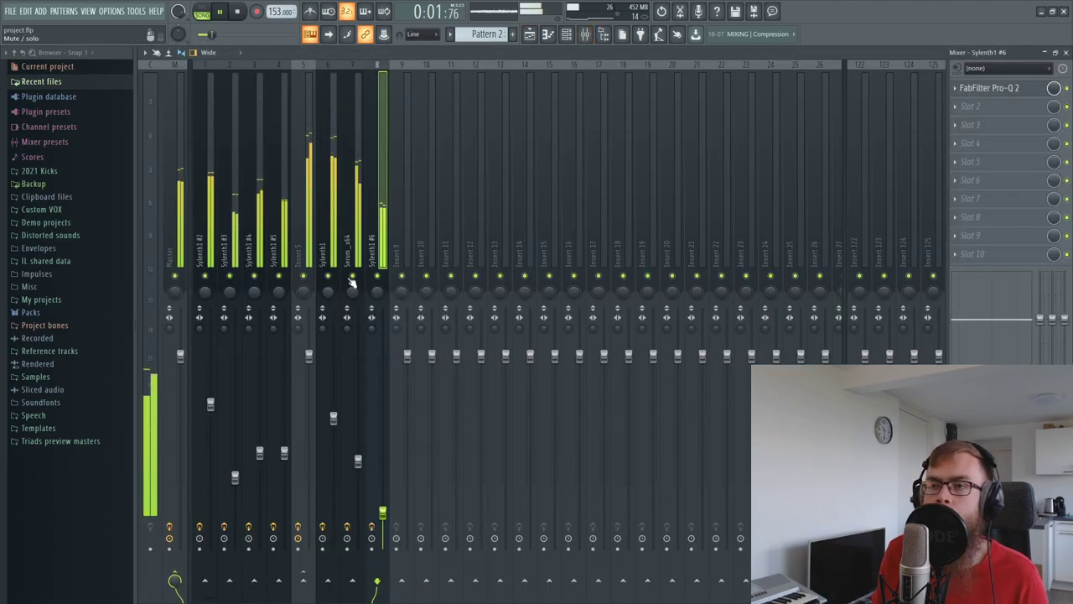
click(358, 459)
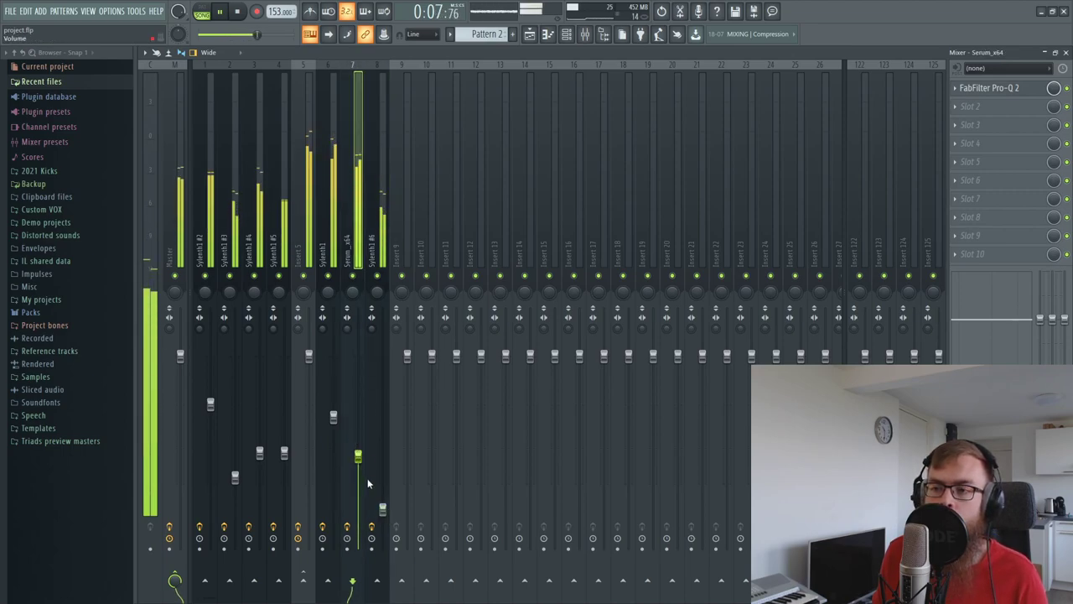
click(383, 509)
click(529, 33)
key(space)
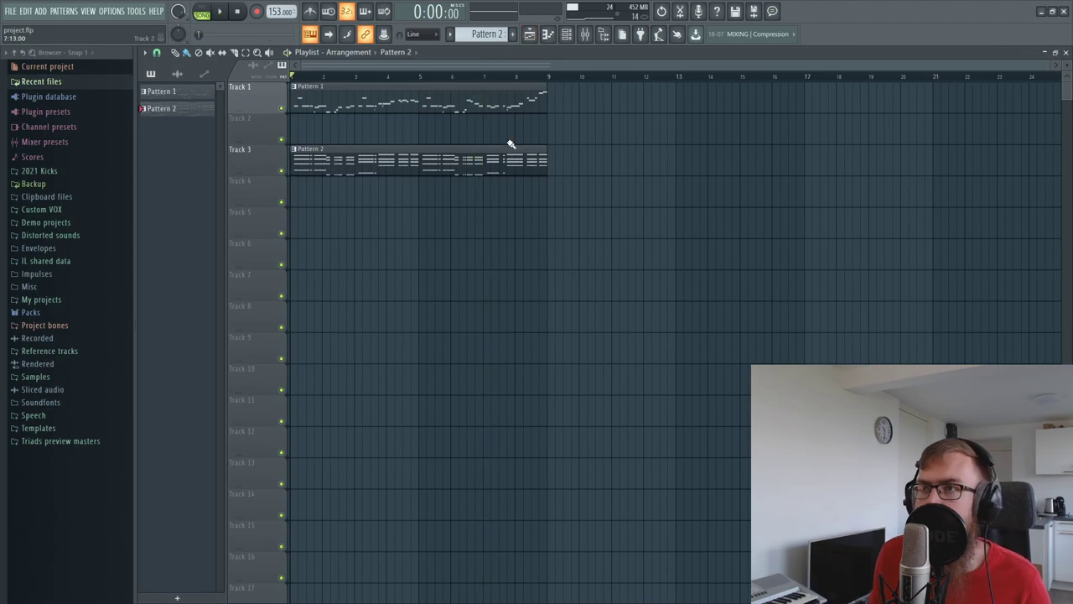
Step: Compare the Pattern 2 chords with the Pattern 1 melody around bars 5 to 6 and open the chord clip's notes
scroll(447, 75, up, 5)
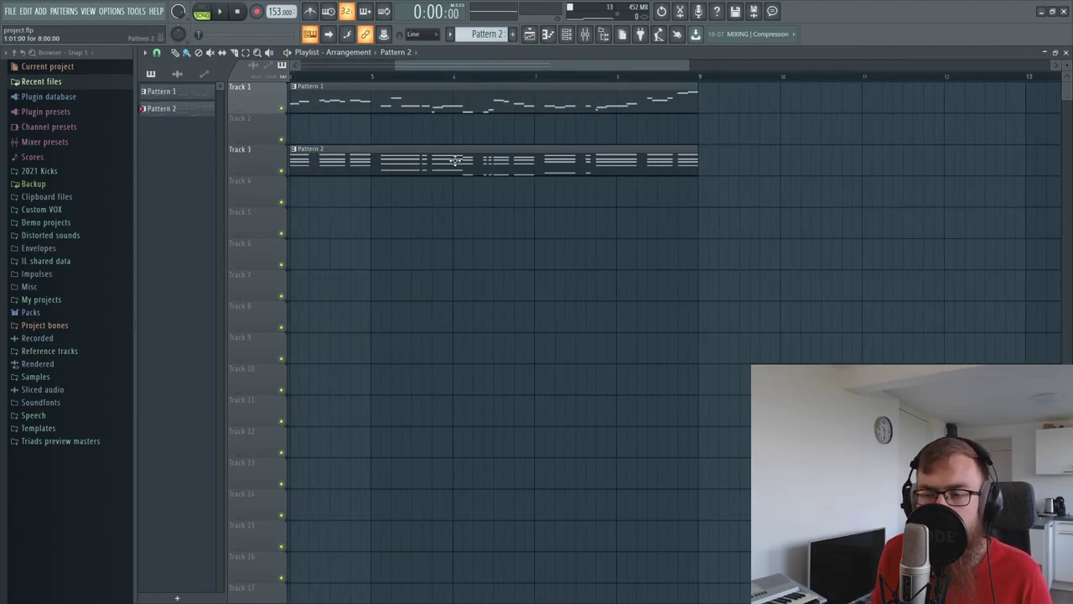
key(space)
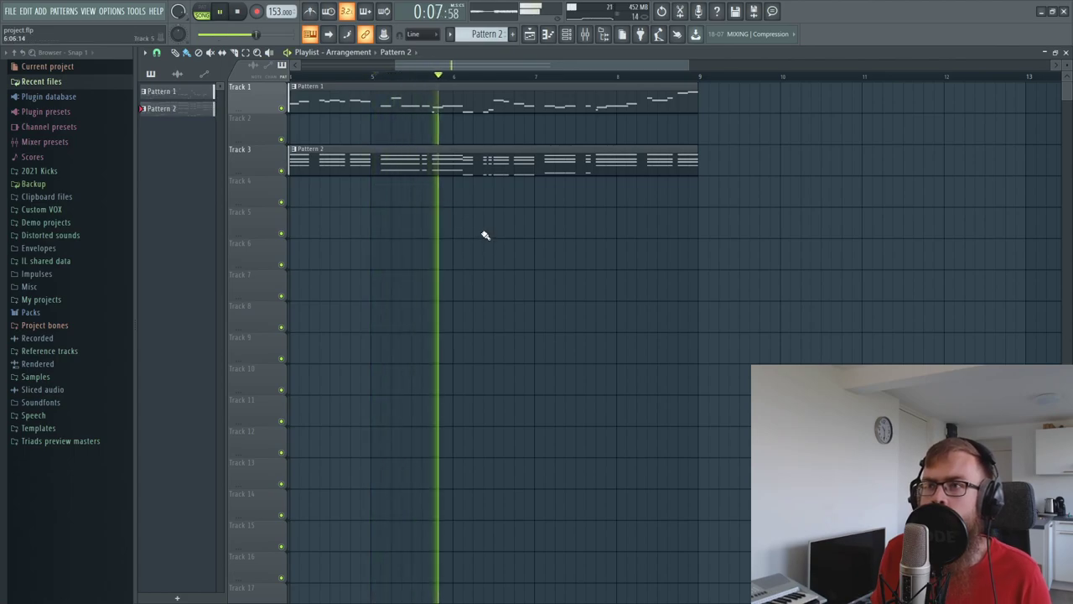
key(space)
scroll(433, 77, up, 4)
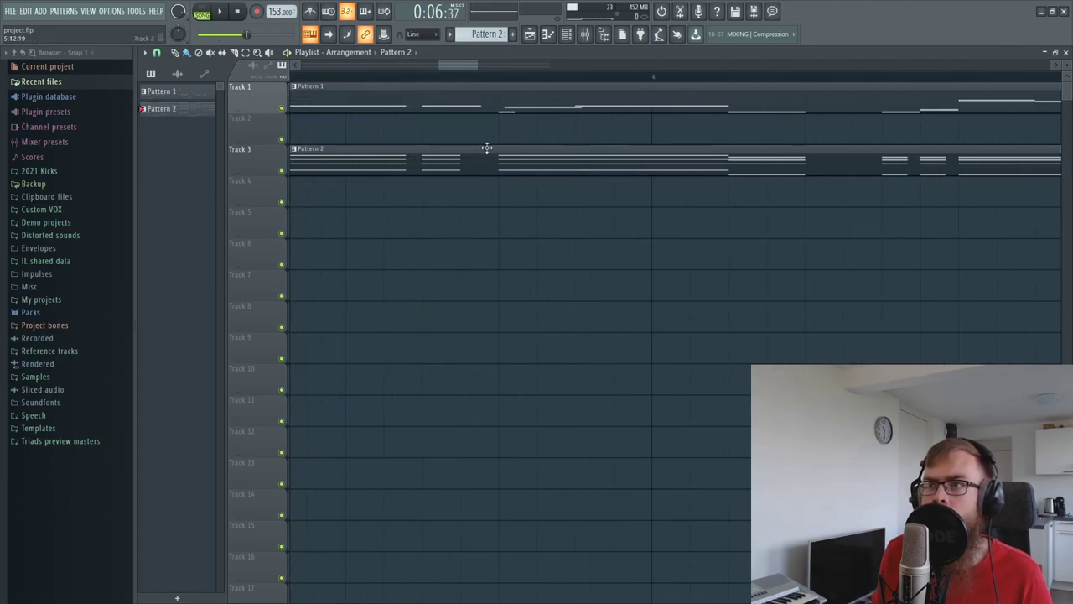
double_click(459, 170)
scroll(397, 85, left, 3)
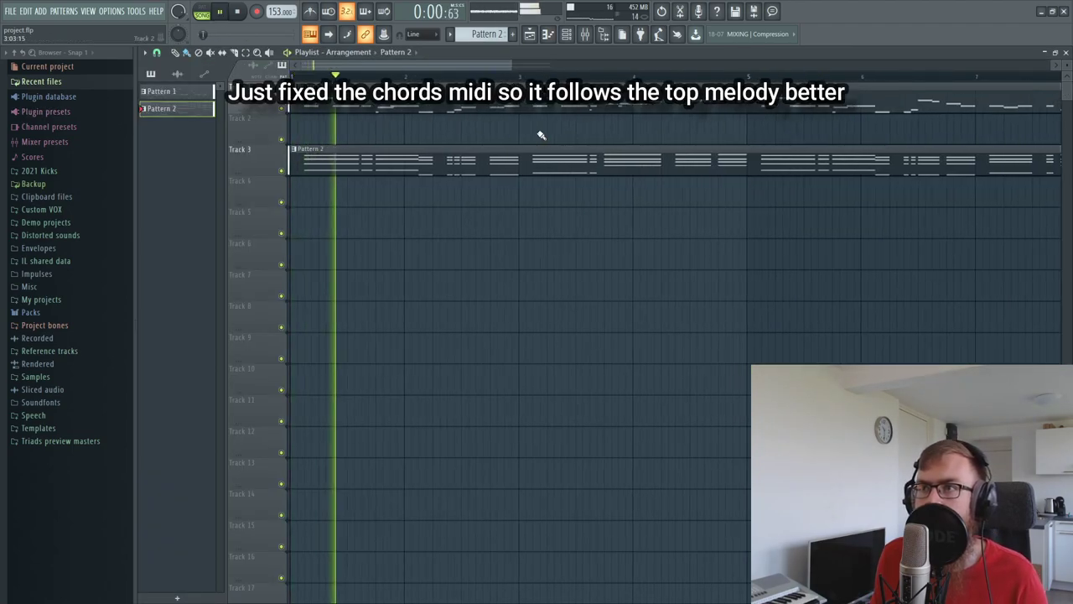
Step: Play the full eight-bar arrangement from the start to check the chords against the melody, and return to the mixer
drag(480, 65, 631, 82)
scroll(567, 83, down, 4)
key(space)
scroll(567, 83, up, 3)
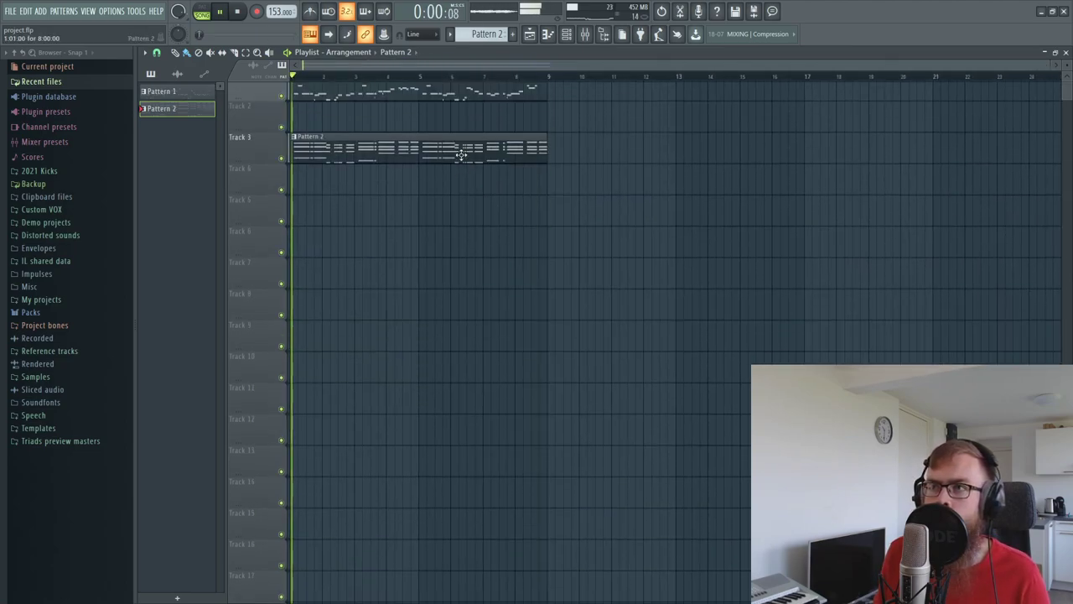
click(587, 36)
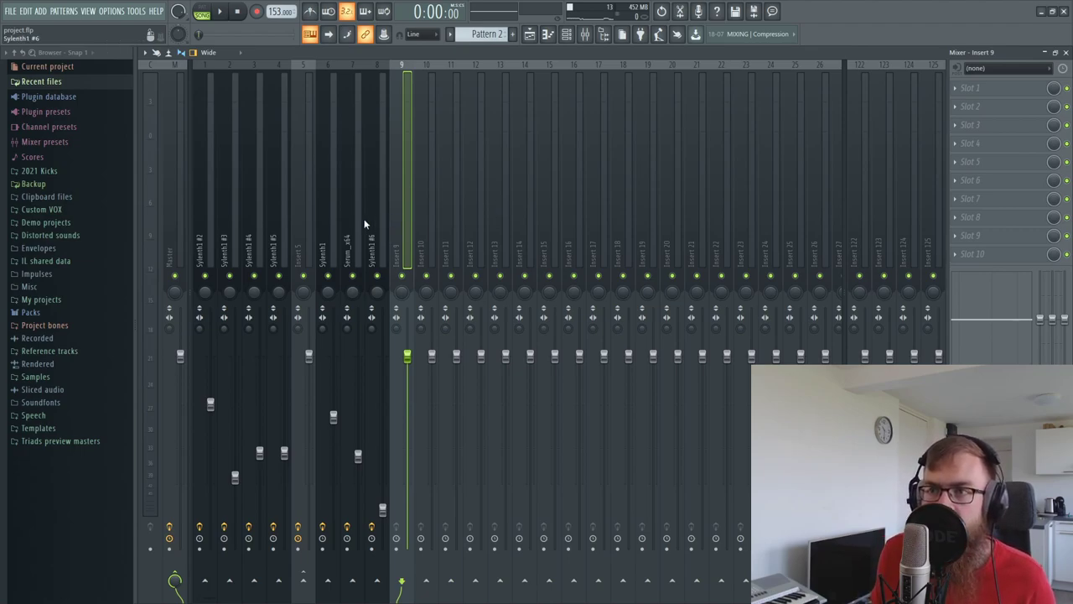
Step: Review the effects on Sylenth1 and Insert 5, and copy Insert 122's mixer track state with its effect chain onto Insert 10
click(322, 246)
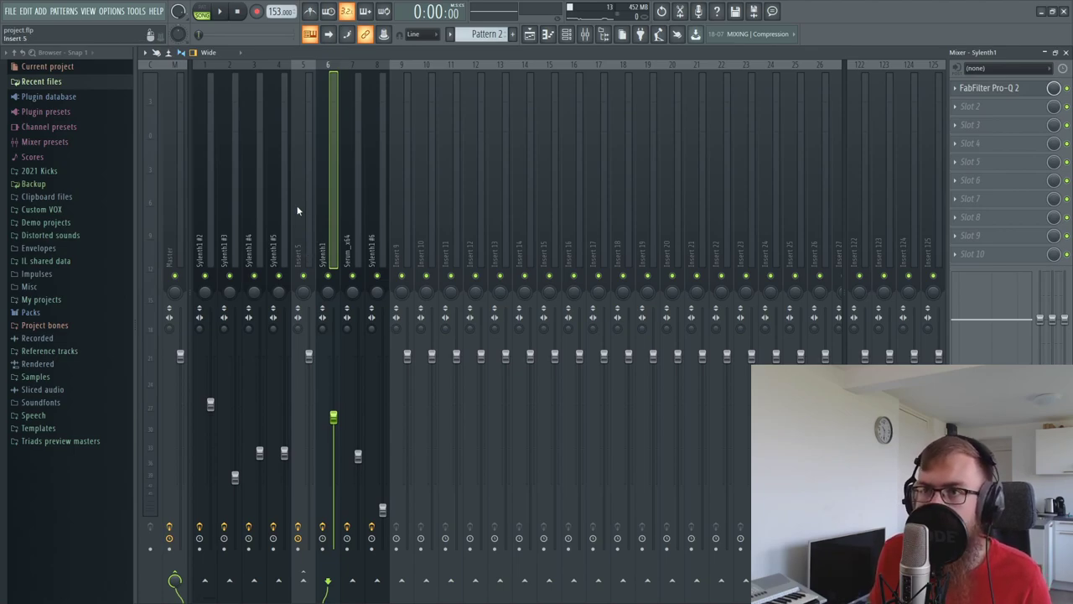
click(306, 216)
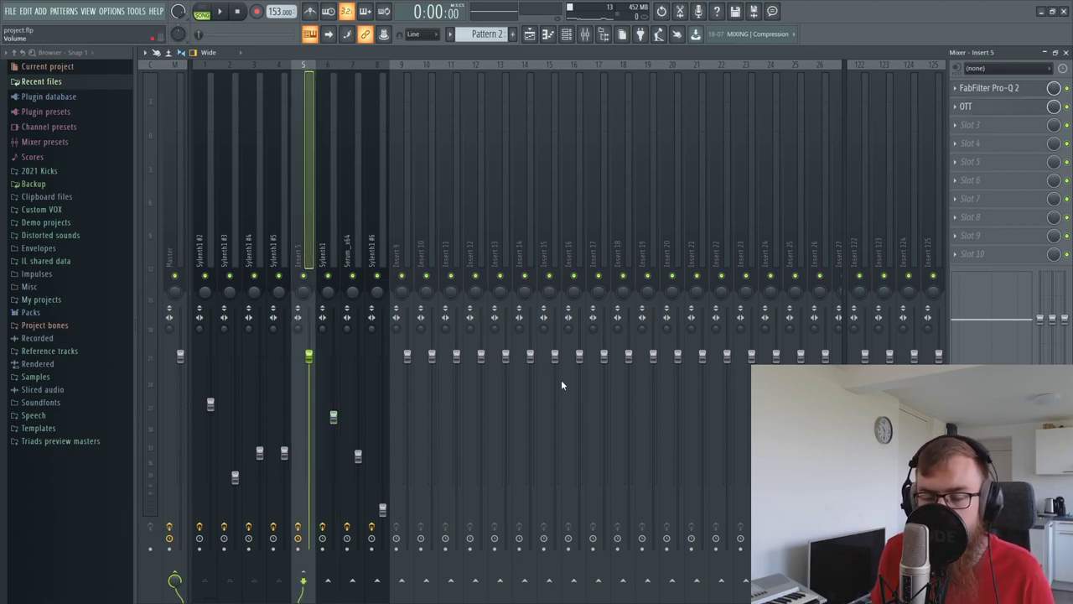
click(866, 221)
right_click(866, 143)
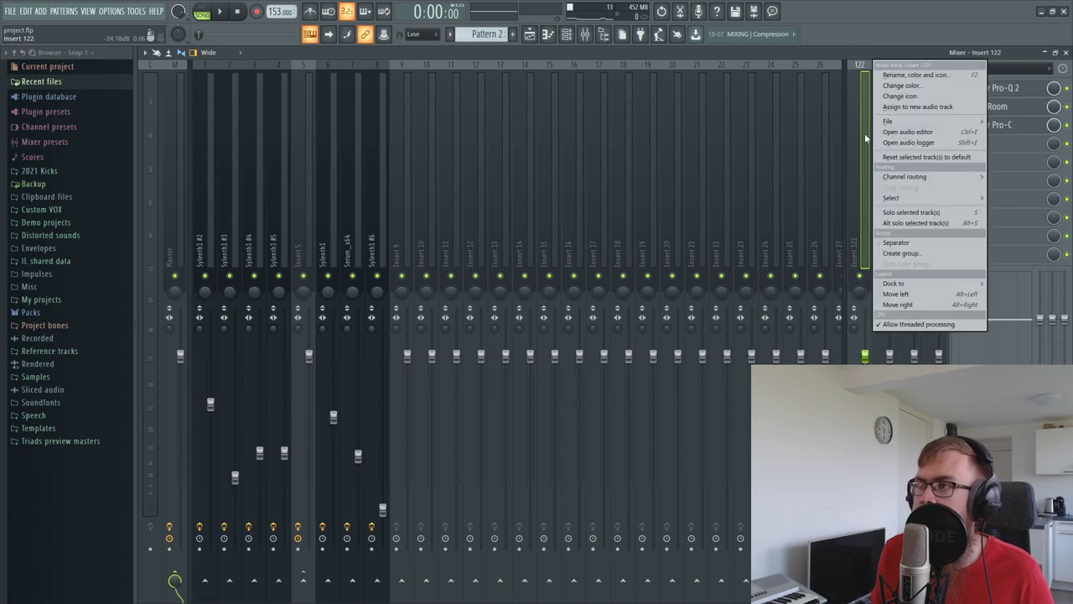
mouse_move(916, 123)
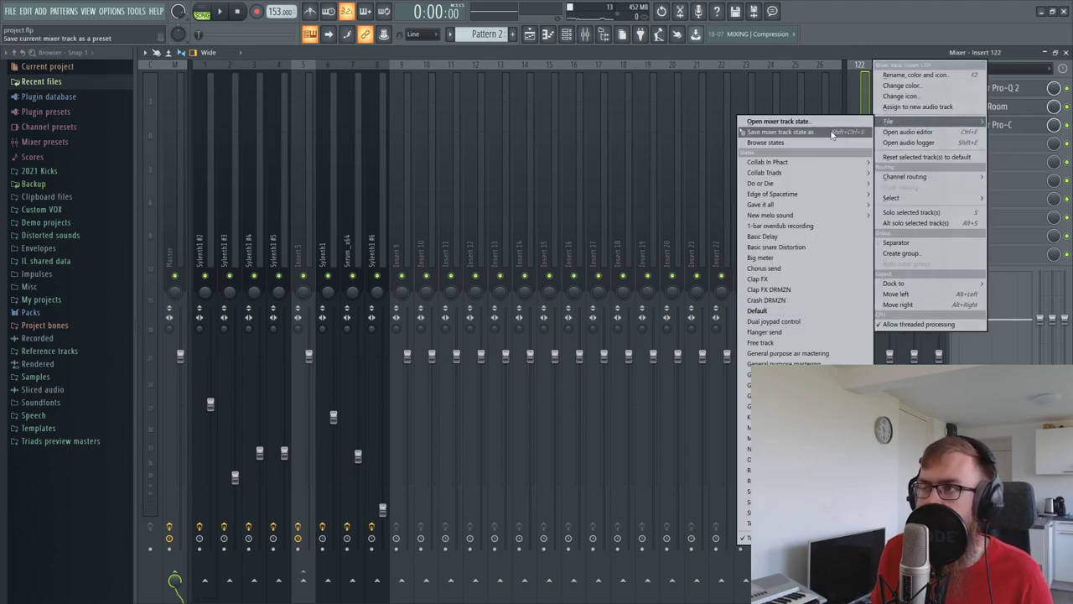
click(826, 131)
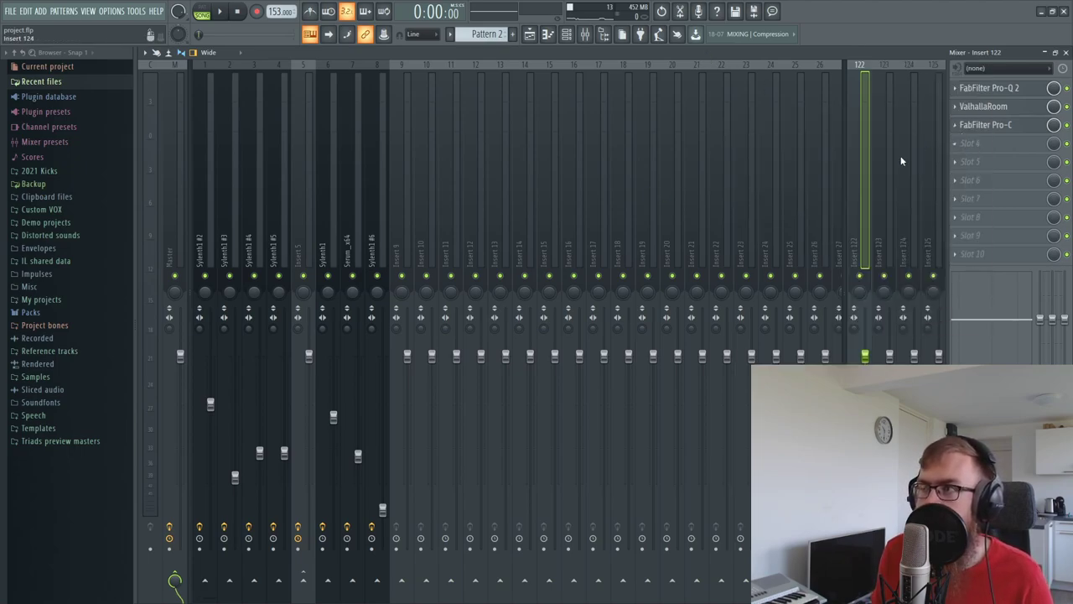
right_click(865, 177)
mouse_move(917, 123)
drag(809, 132, 432, 248)
Step: Copy the mixer track state of Insert 122 with Pro-Q 2, ValhallaRoom and Pro-C onto Insert 11
click(862, 186)
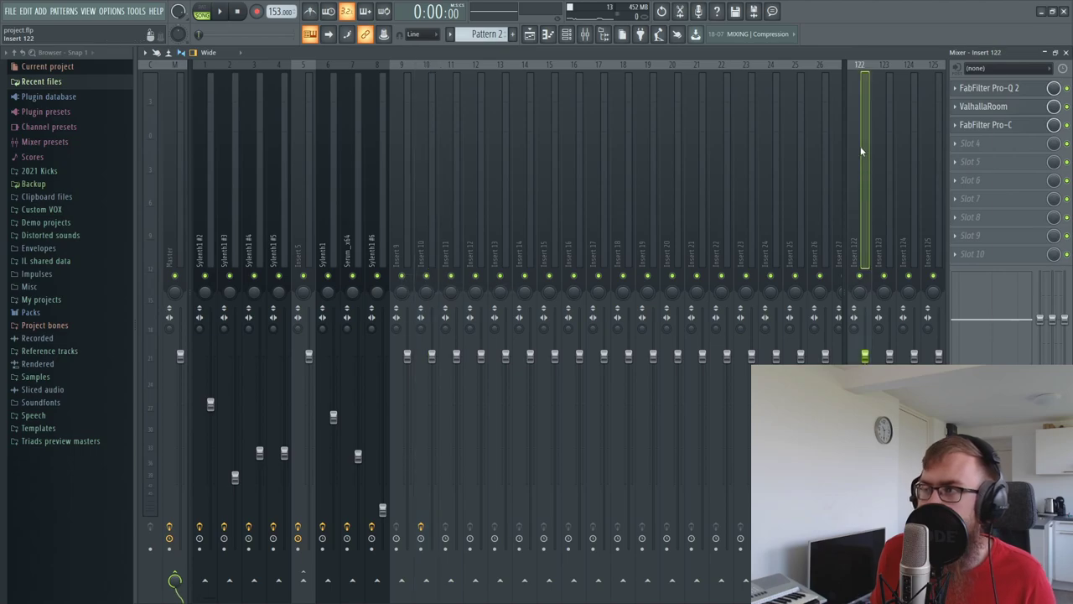
right_click(863, 187)
mouse_move(891, 123)
drag(805, 131, 447, 230)
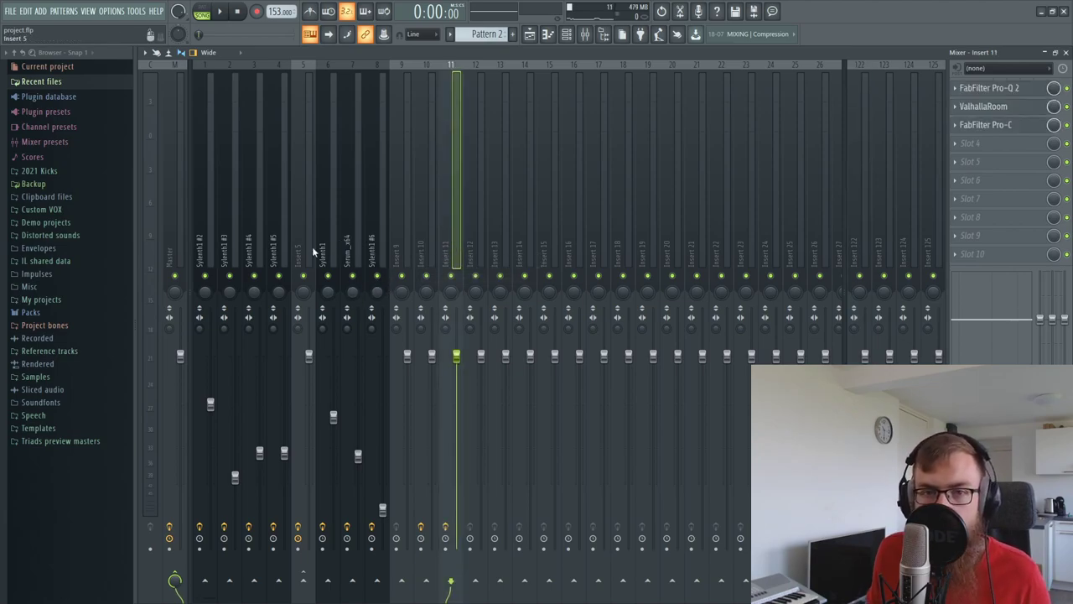
Step: Route the Sylenth1, Serum_x64 and Sylenth1 #6 mixer tracks only to Insert 9 as a shared bus
click(356, 248)
click(377, 250)
click(396, 253)
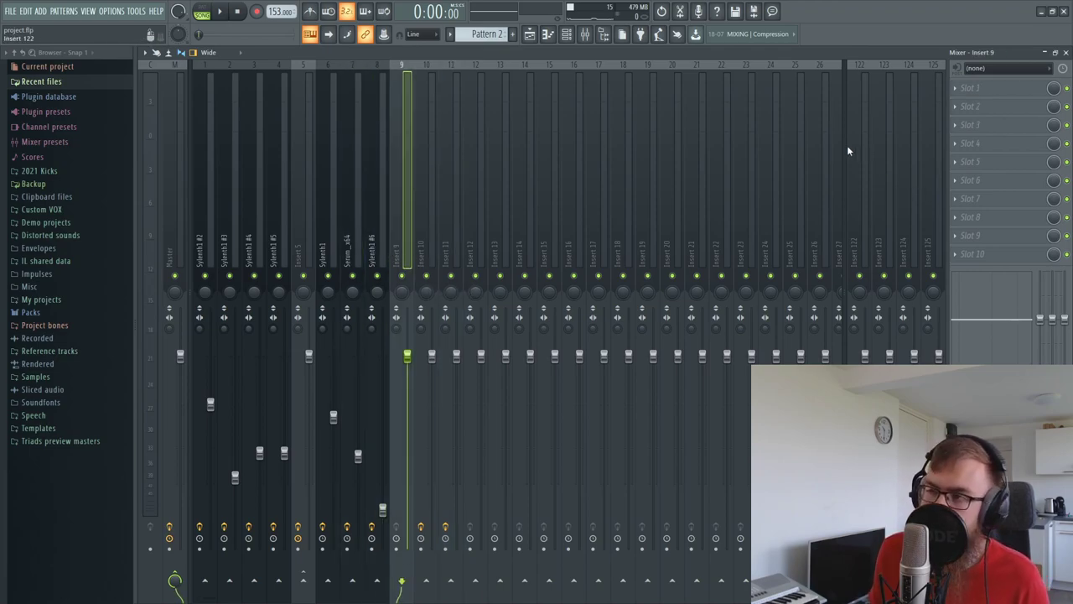
click(330, 241)
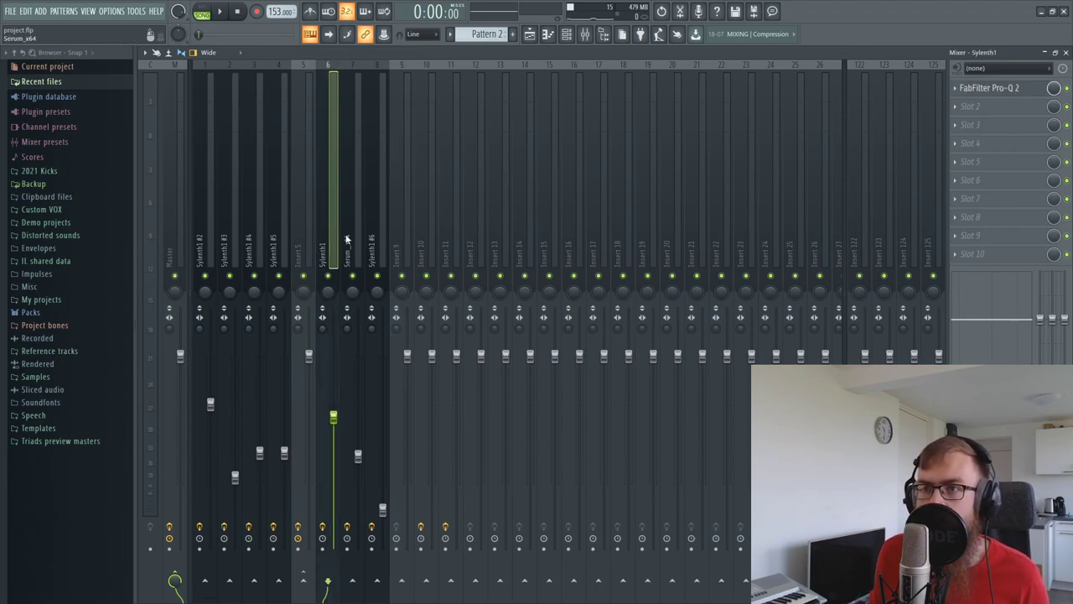
shift+click(377, 247)
right_click(402, 578)
click(436, 555)
Step: Load FabFilter Pro-Q 2 in the first effect slot of Insert 9
click(402, 204)
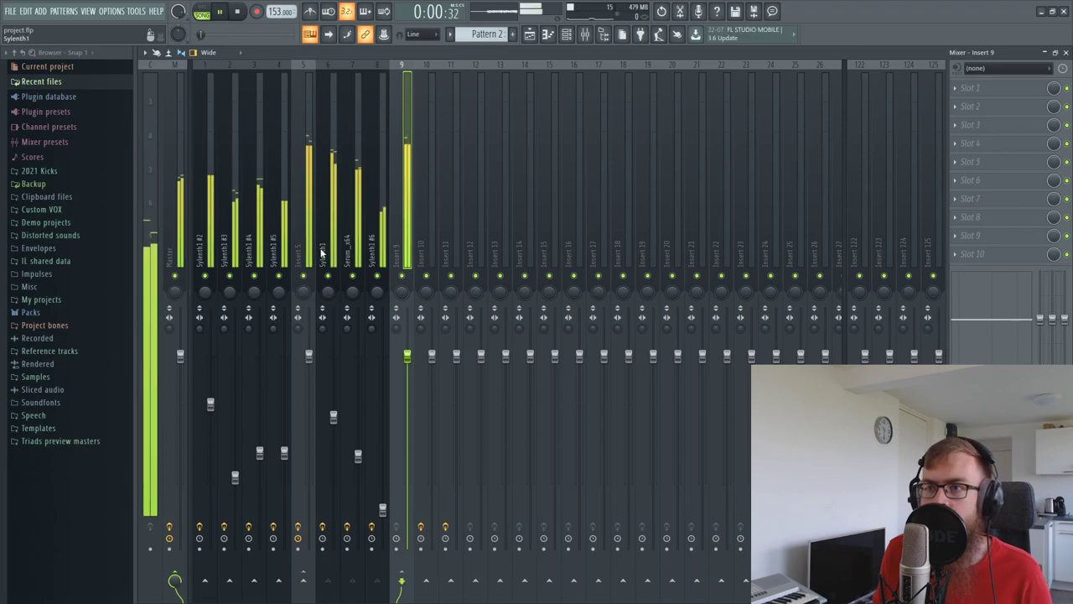
click(989, 89)
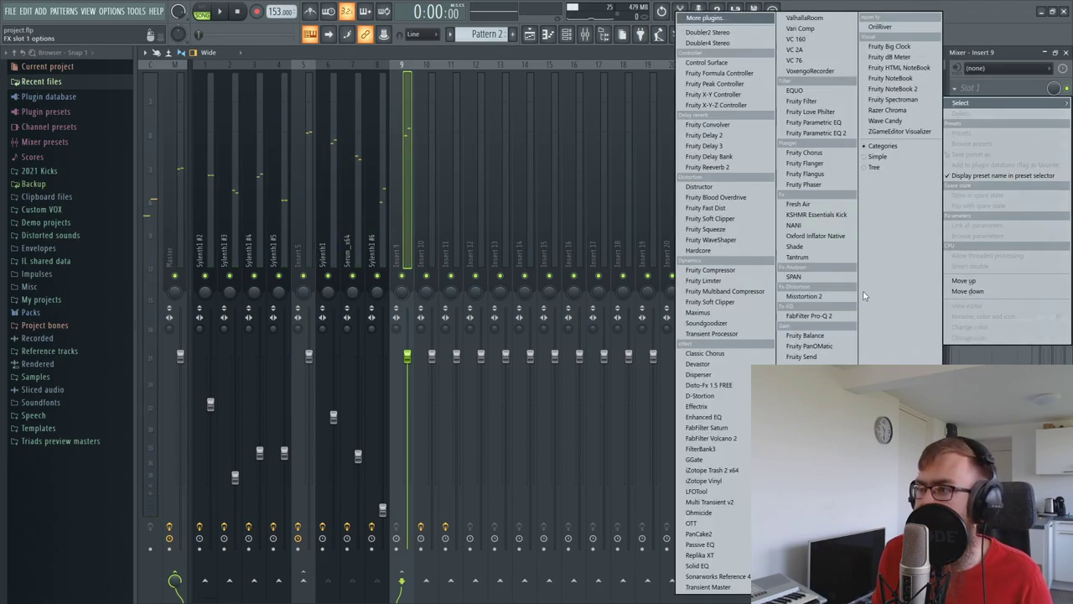
click(809, 316)
Step: Add a gentle high boost of about 1 dB near 10.8 kHz and a second, lower EQ band during playback, and close the equalizer
key(space)
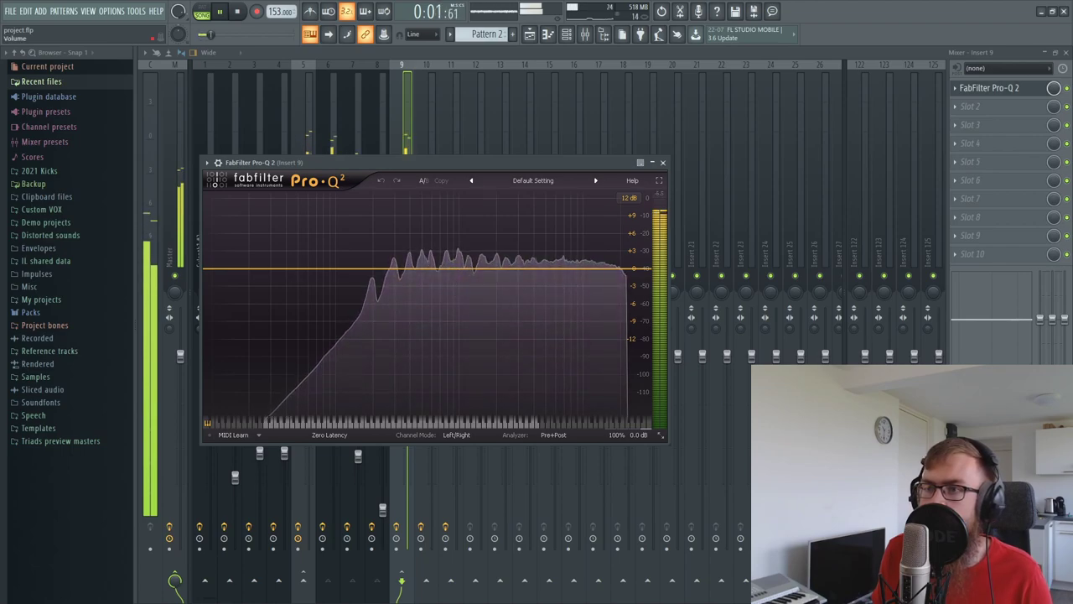
drag(475, 268, 585, 265)
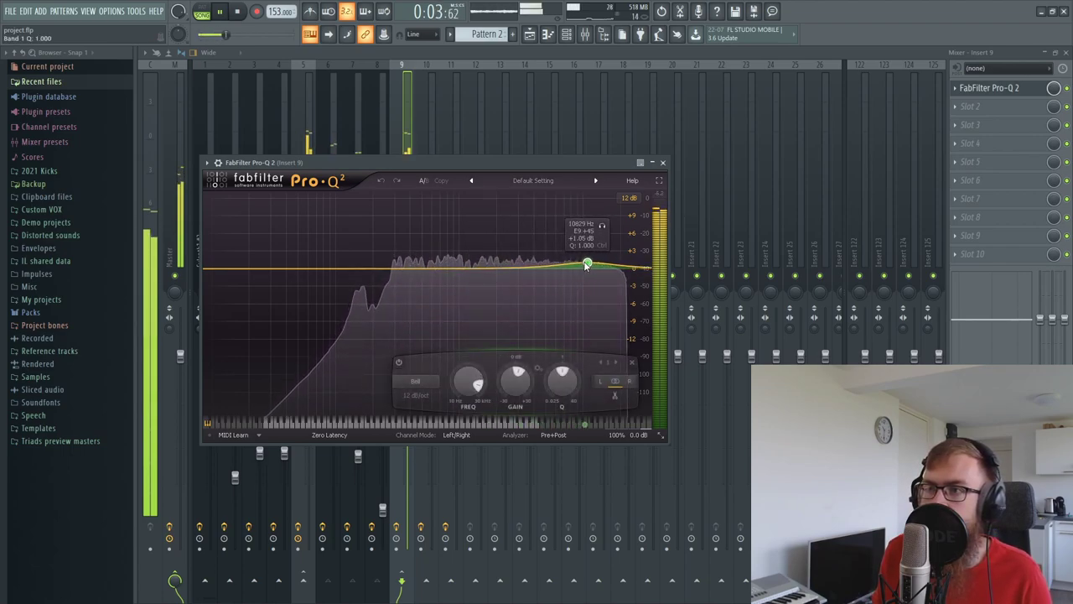
double_click(501, 268)
drag(501, 268, 513, 266)
key(space)
click(663, 163)
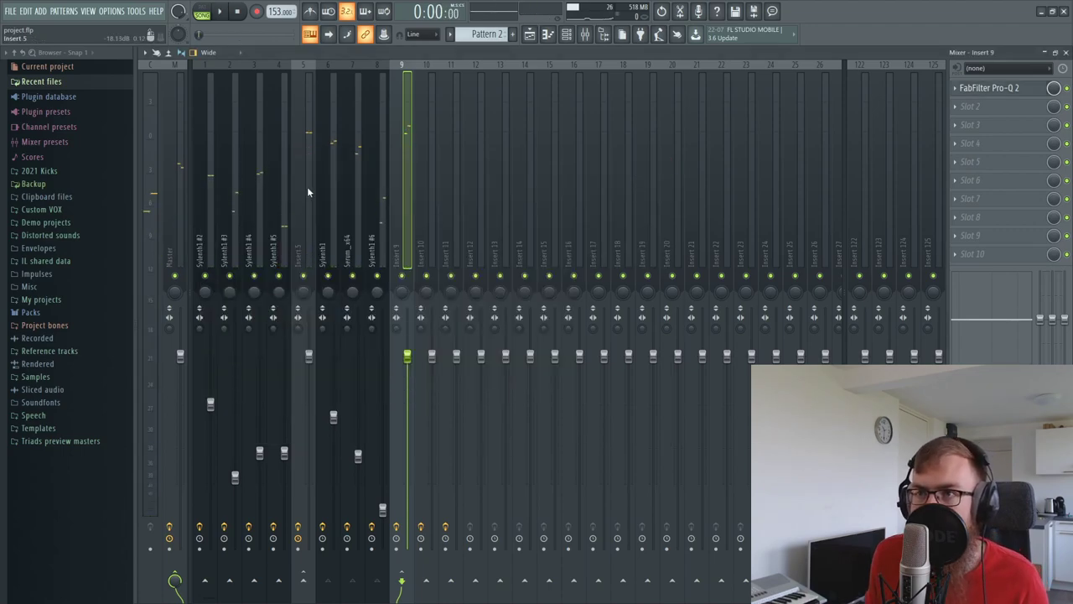
Step: Route Insert 5 and Insert 9 only to Insert 12 and play the song briefly, using Insert 12's mute to check the routing
ctrl+click(297, 186)
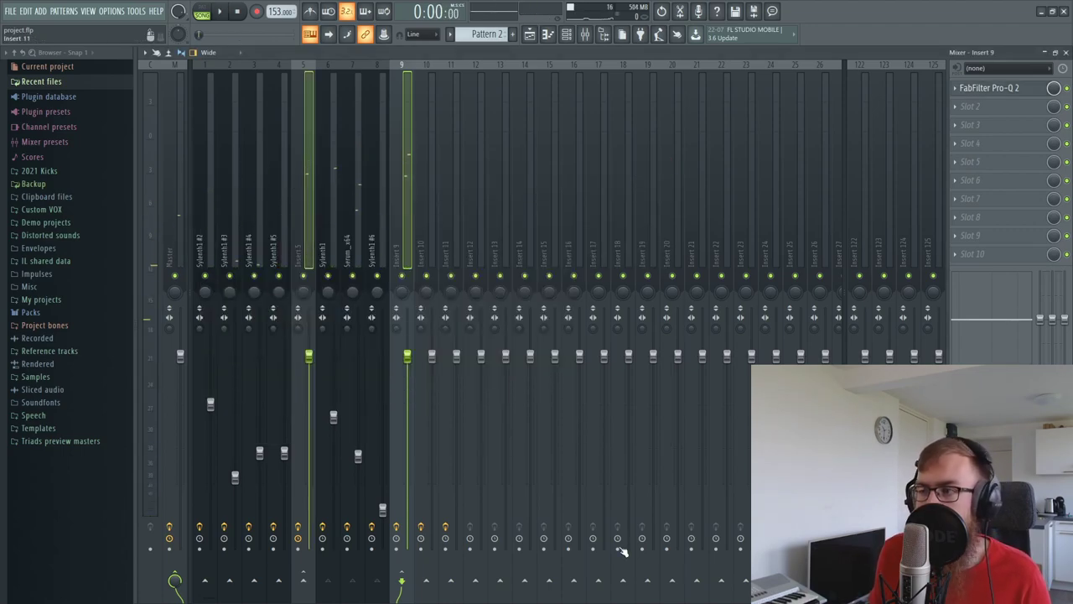
right_click(476, 580)
click(509, 562)
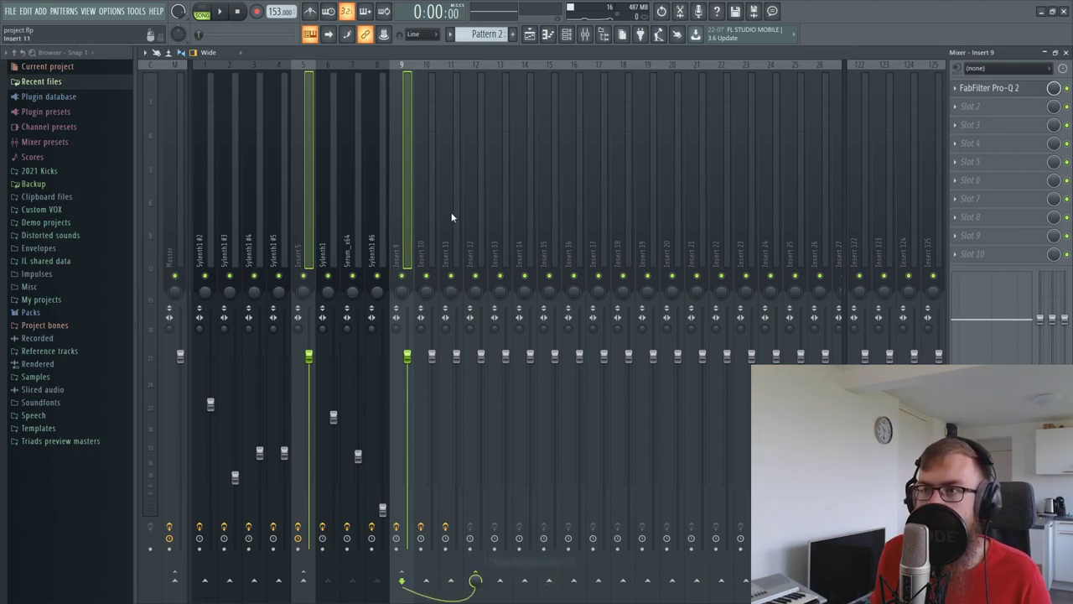
click(450, 210)
key(space)
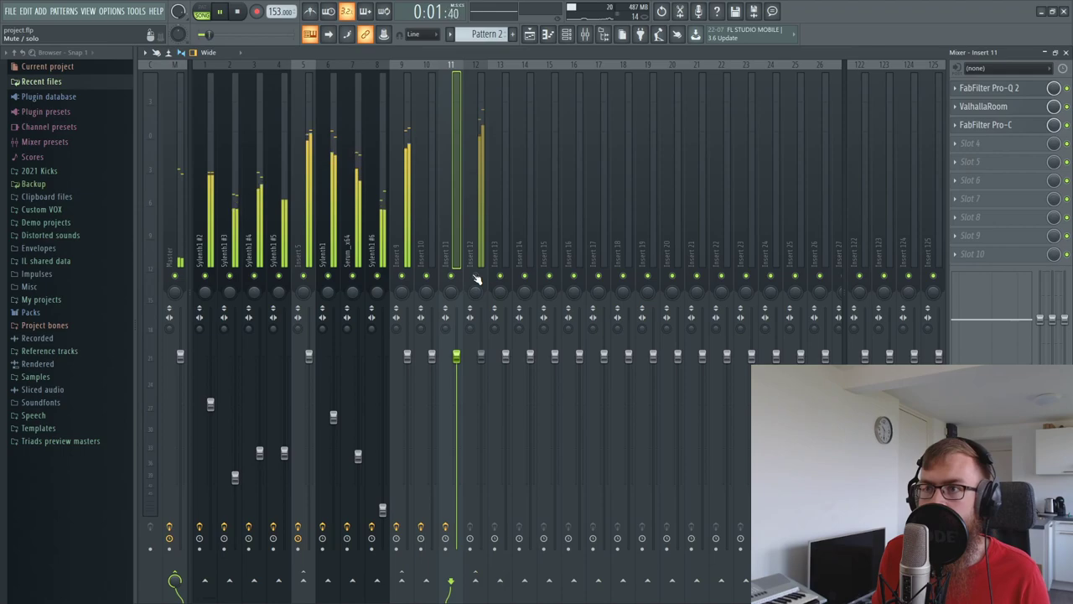
key(space)
click(479, 277)
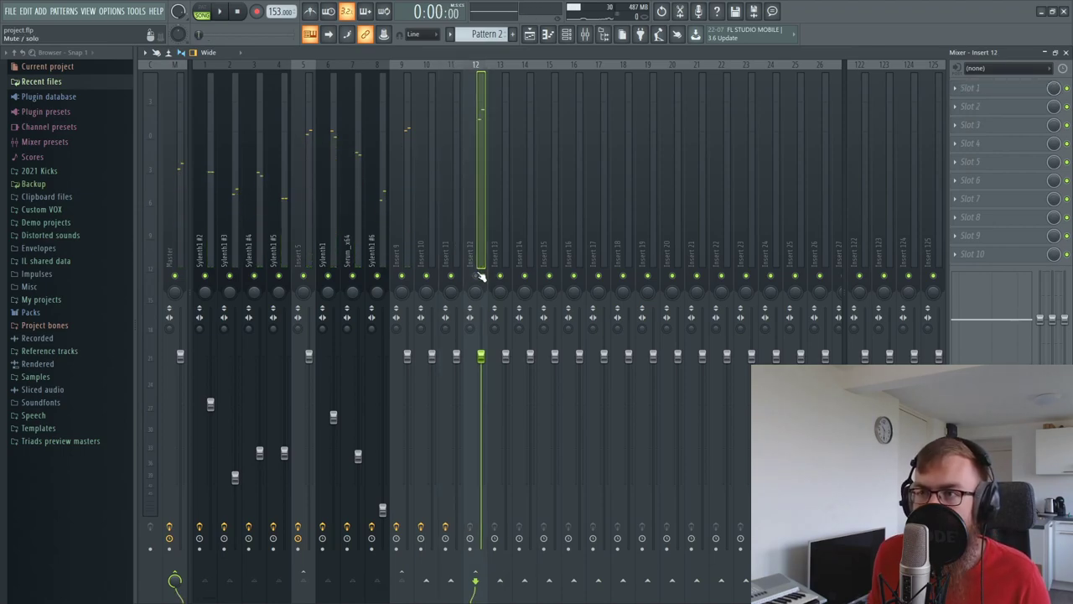
Step: Load Fruity Limiter in slot 5 of Insert 10, after the reverb chain, and move its window clear of the mixer tracks
click(426, 237)
click(447, 244)
click(472, 240)
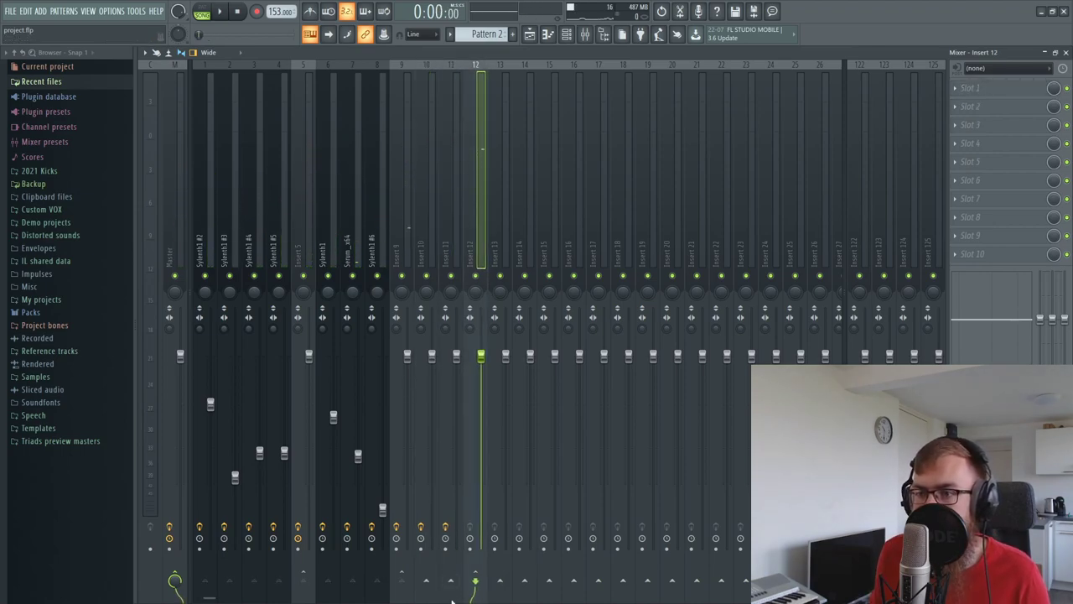
click(424, 228)
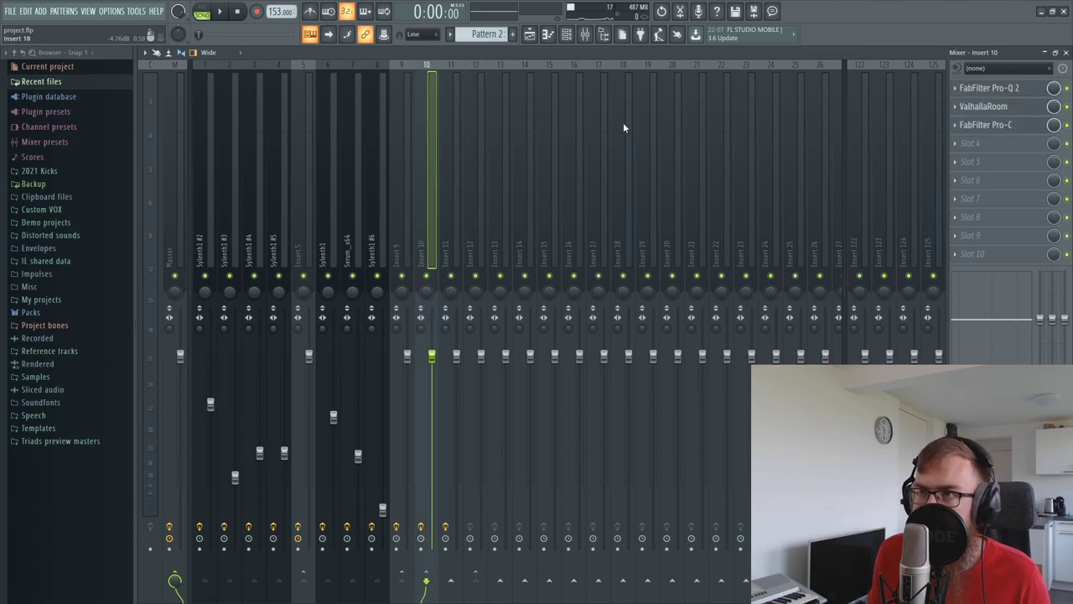
click(971, 160)
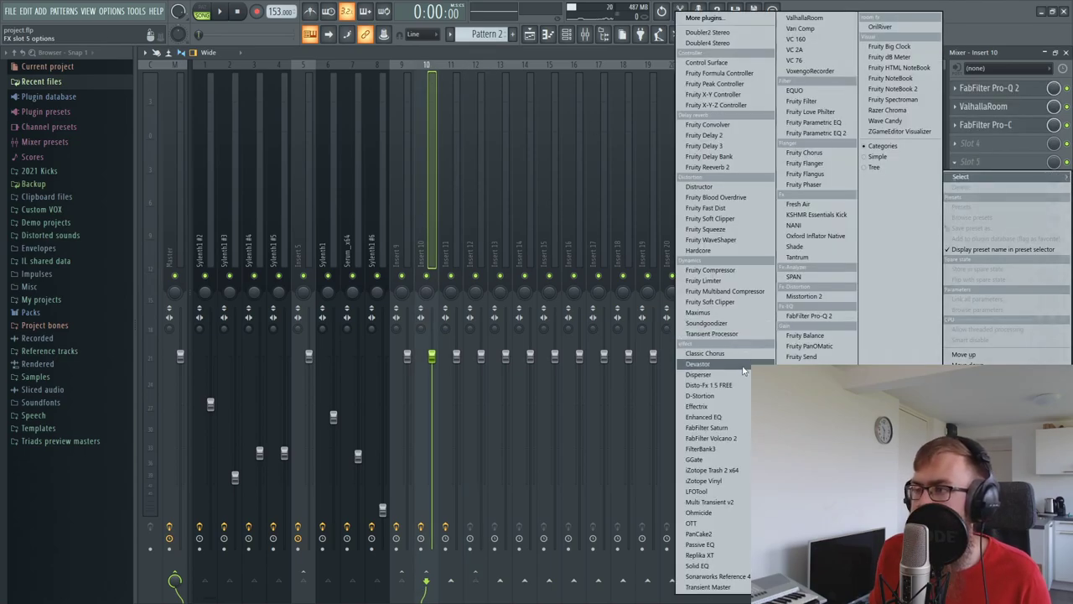
click(708, 280)
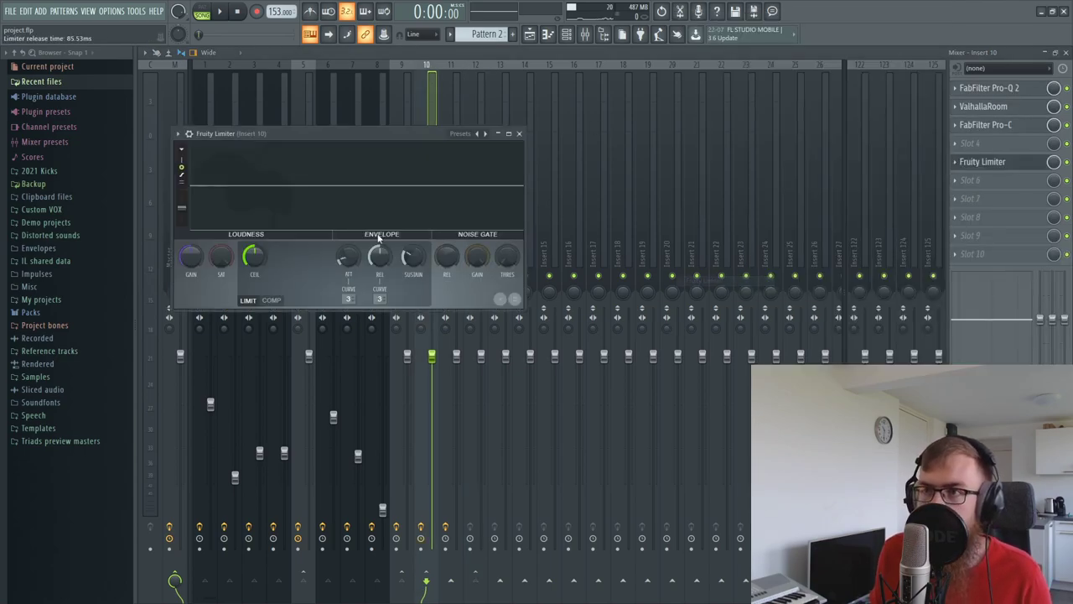
drag(386, 134, 501, 202)
Step: Switch Fruity Limiter to compressor mode, lower the threshold strongly and set the knee to about 42%
click(386, 369)
drag(369, 326, 369, 377)
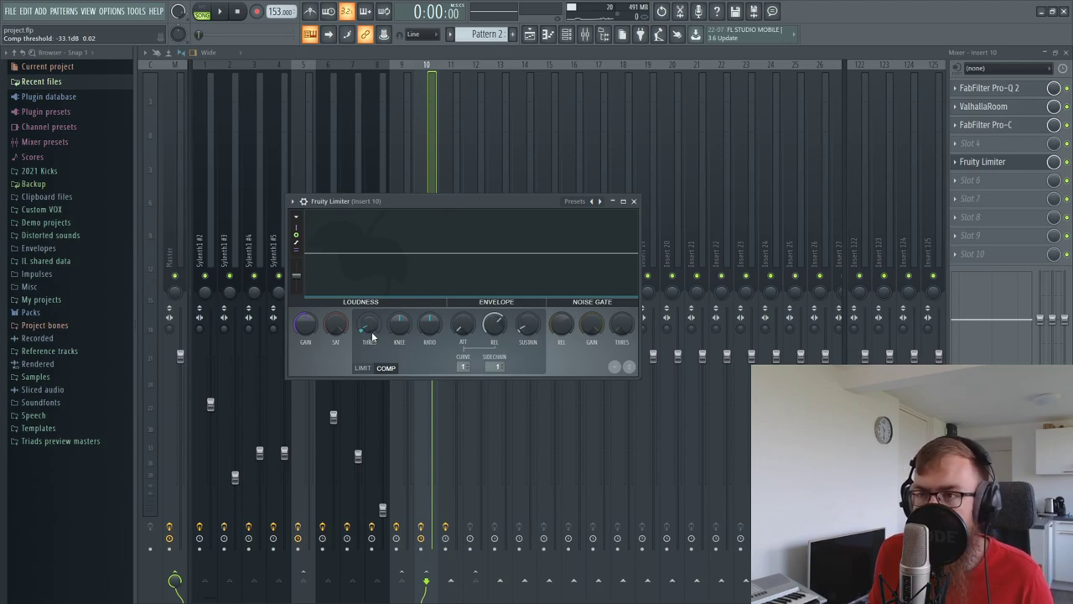
drag(369, 327, 371, 336)
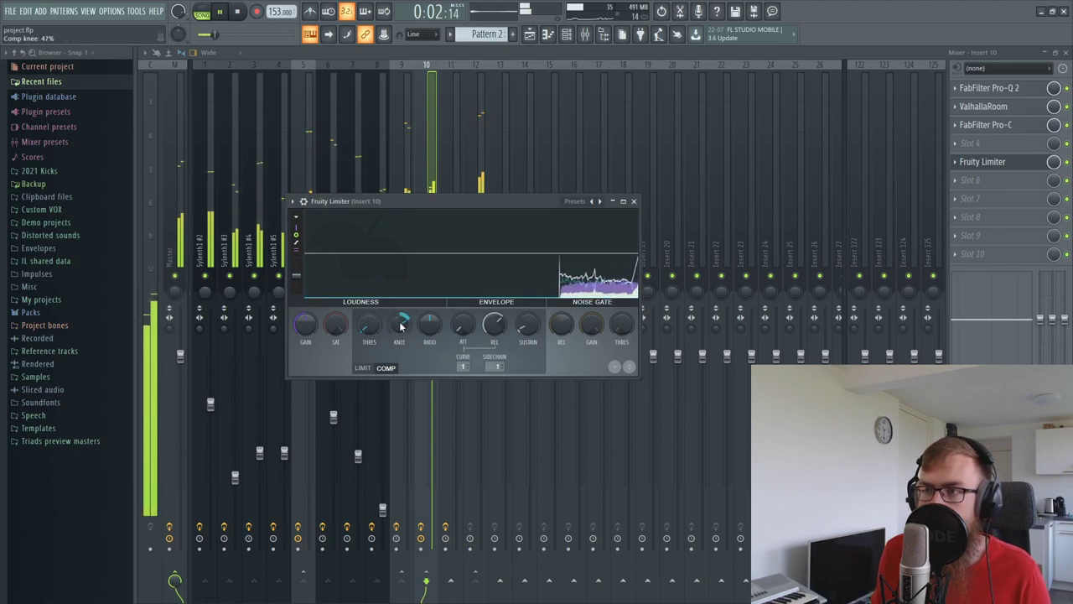
Step: Adjust the compressor release to around 246 ms while auditioning the sidechained reverb, and close Fruity Limiter
drag(494, 325, 490, 330)
key(space)
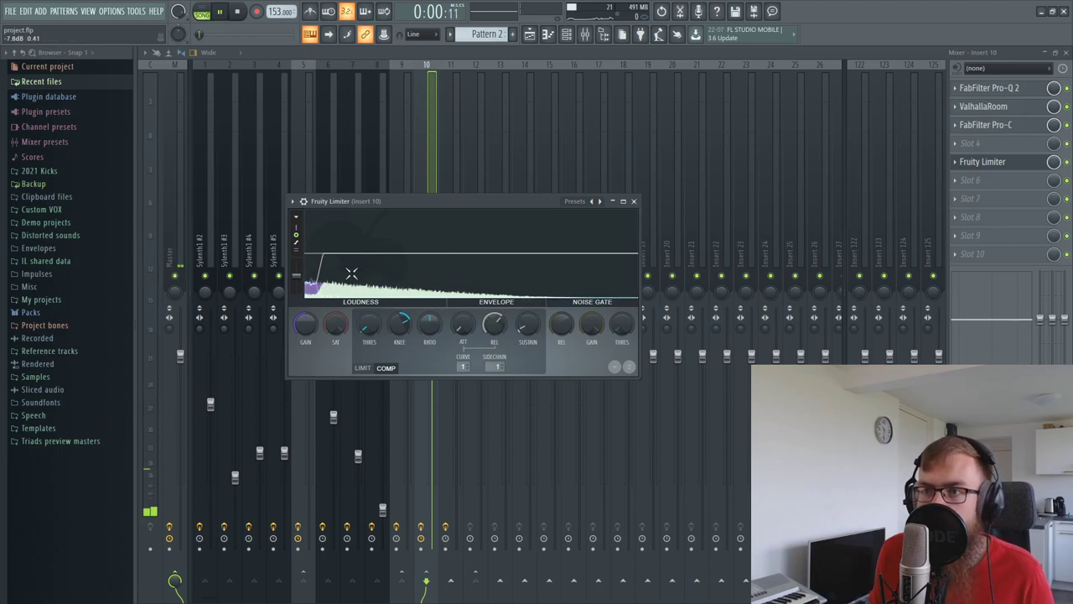
key(space)
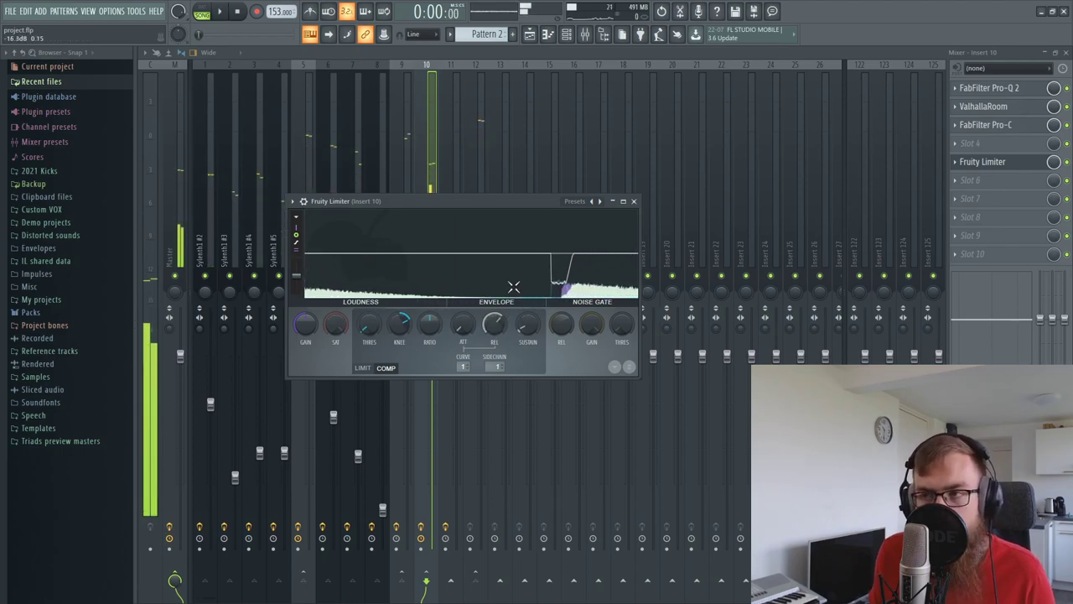
key(space)
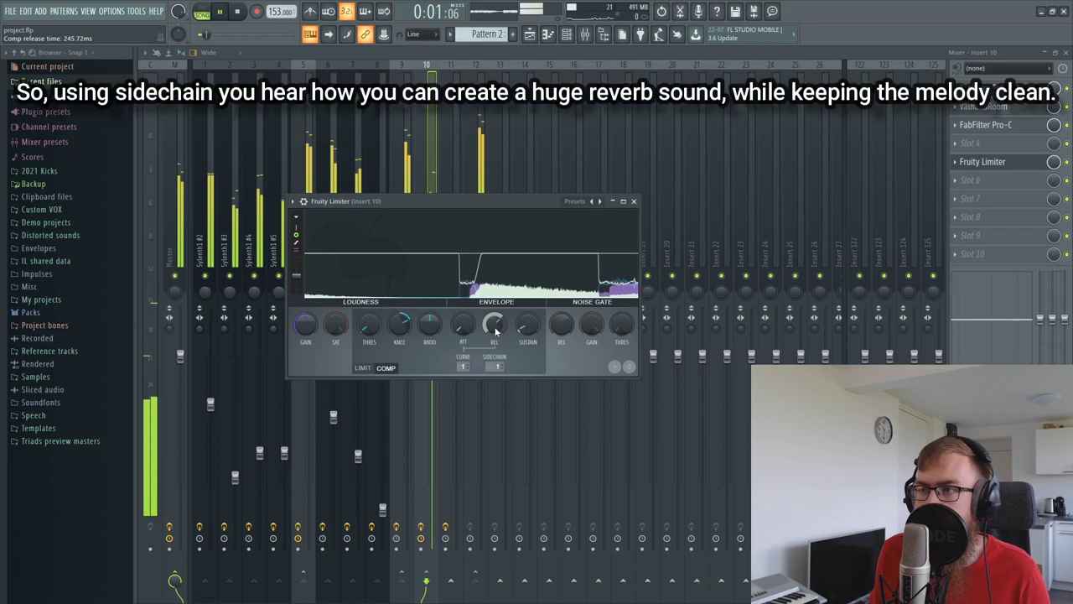
scroll(489, 323, down, 2)
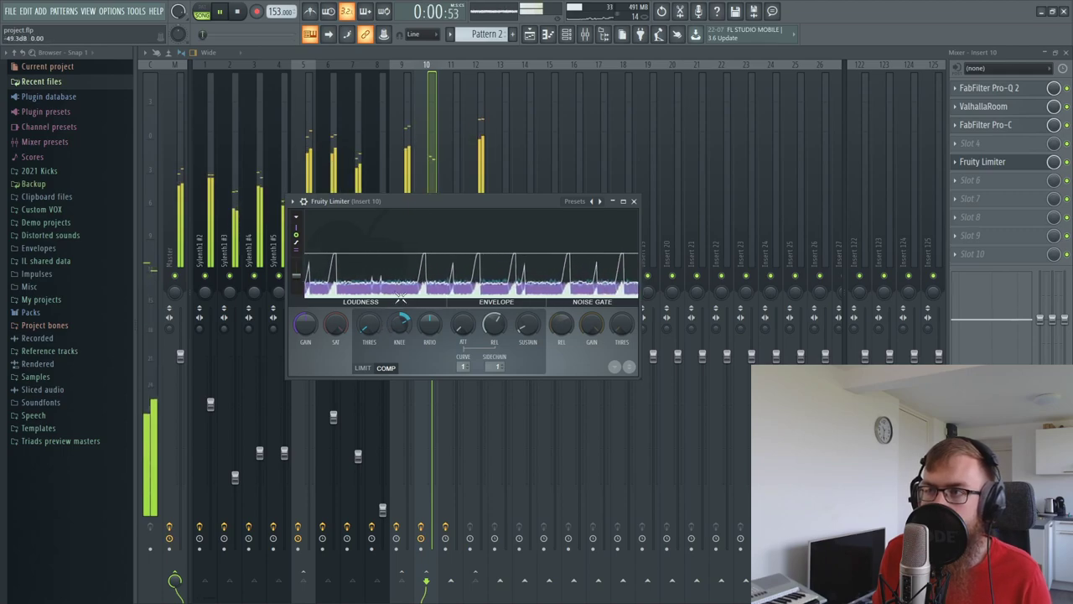
key(space)
key(Escape)
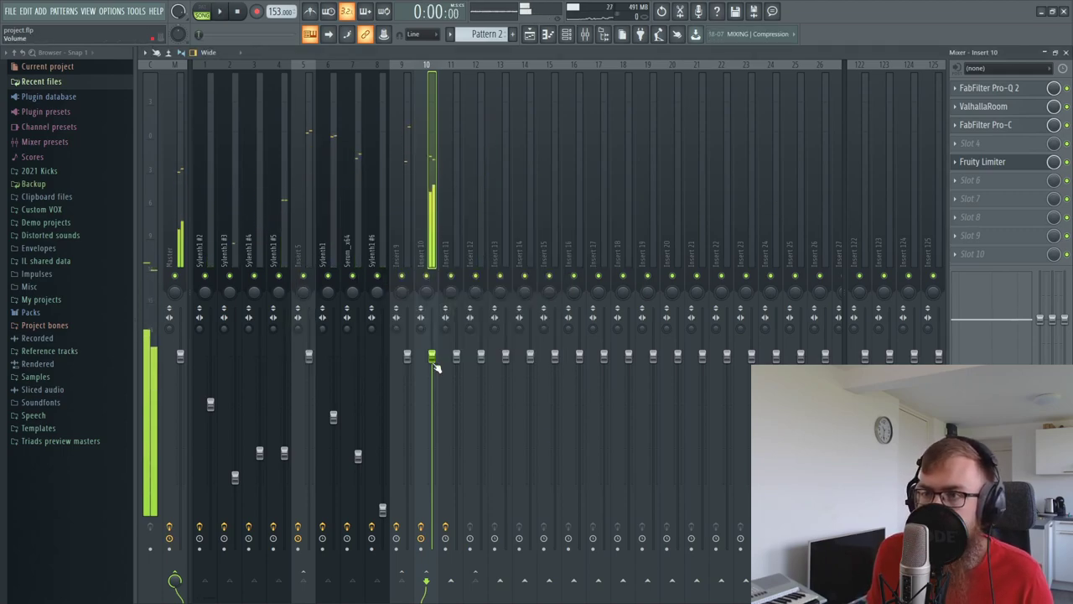
Step: Raise the output level of FabFilter Pro-C on Insert 10 slightly and keep the insert's fader at its default level
drag(433, 358, 433, 549)
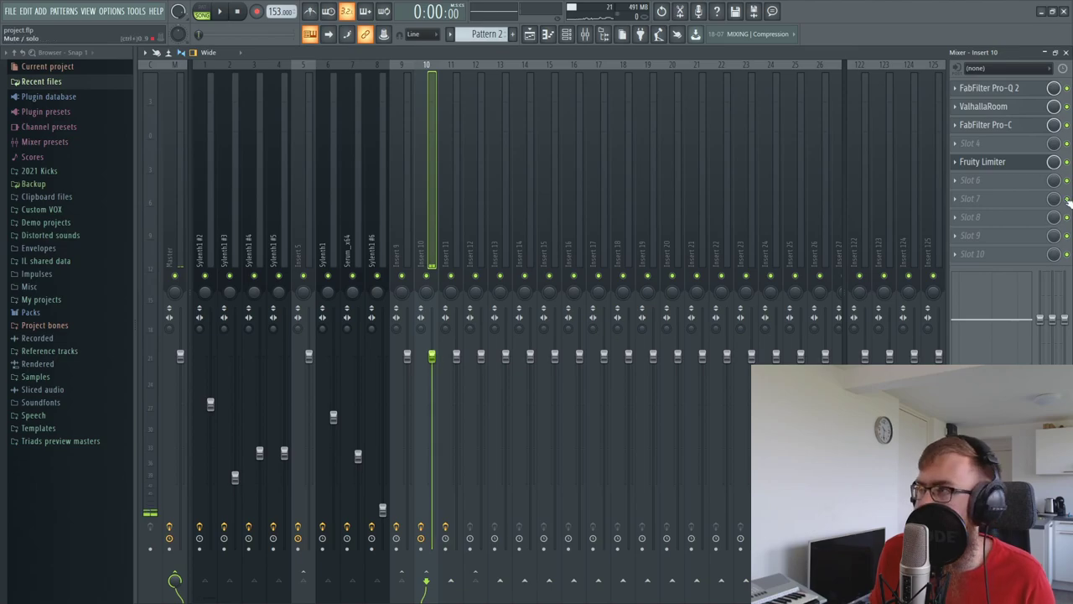
click(986, 125)
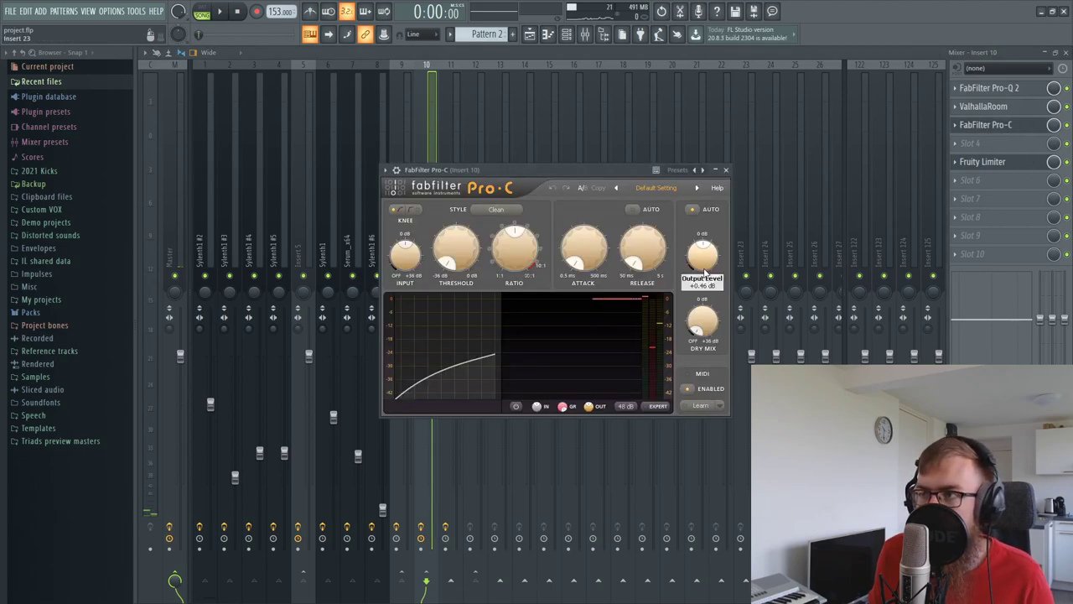
drag(704, 270, 705, 260)
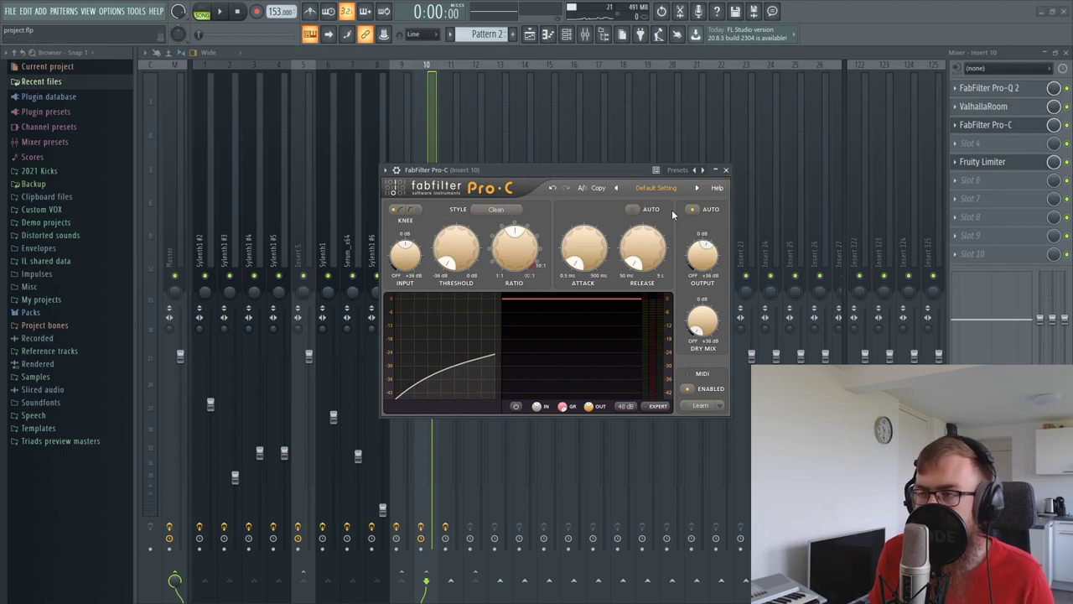
click(726, 171)
right_click(432, 357)
click(440, 363)
Step: Play the loop and review Fruity Limiter and FabFilter Pro-C on Insert 10
key(space)
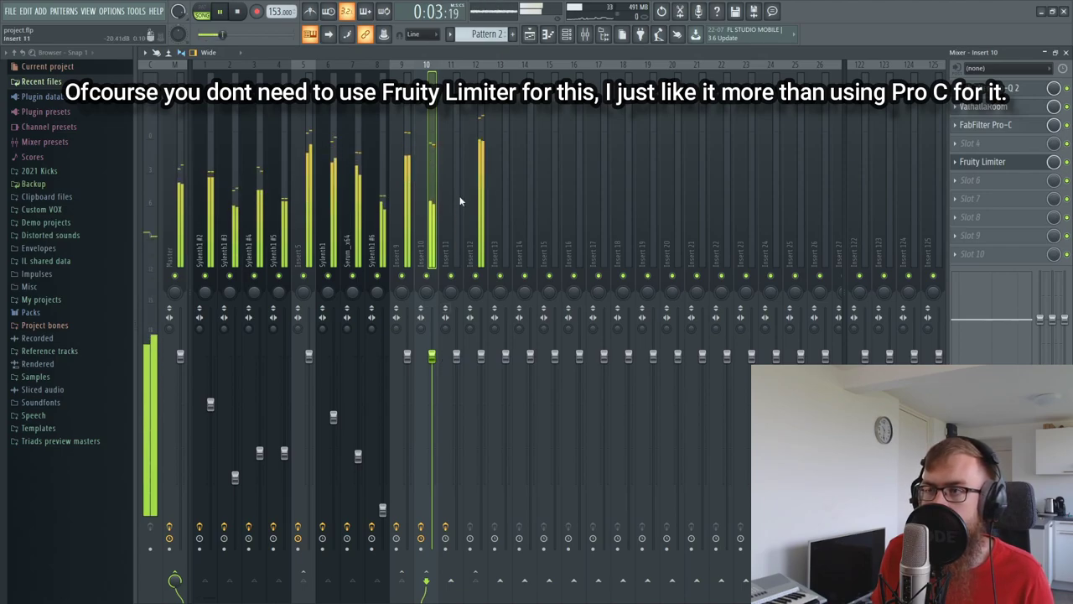
click(982, 161)
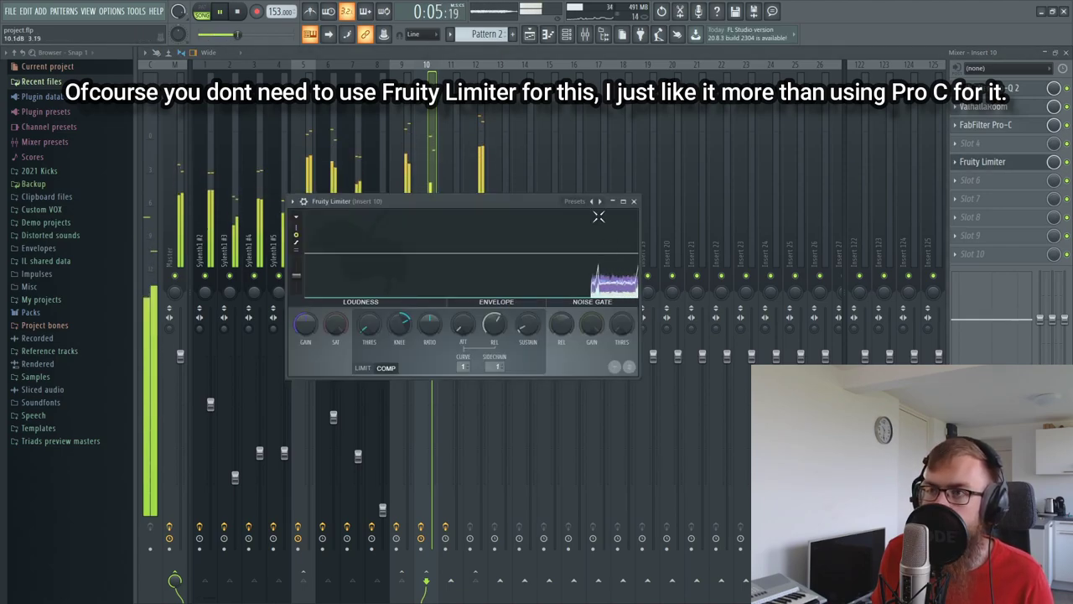
click(633, 202)
click(986, 124)
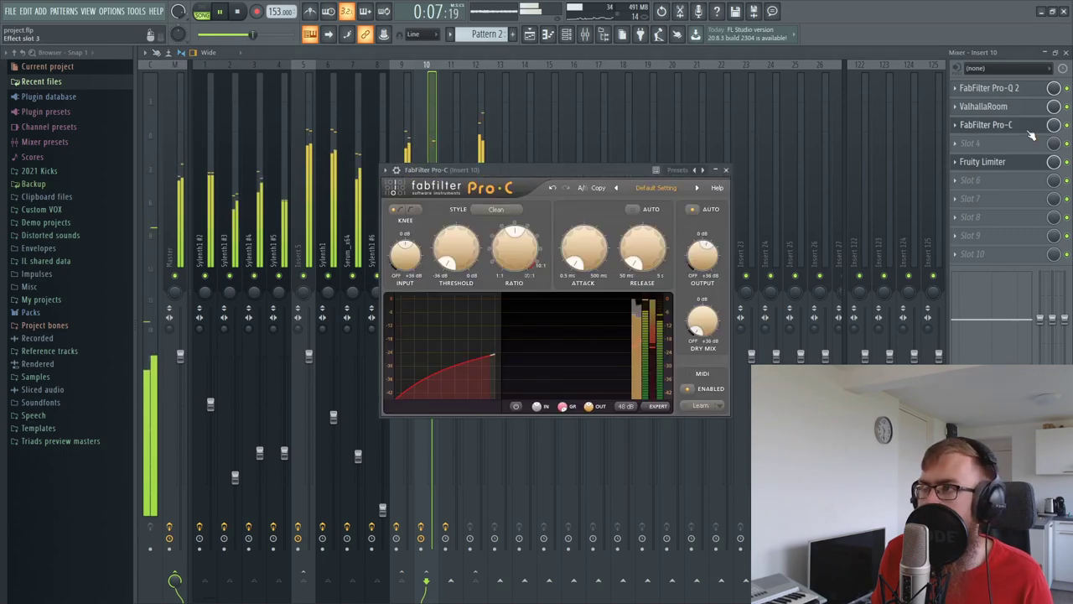
click(726, 169)
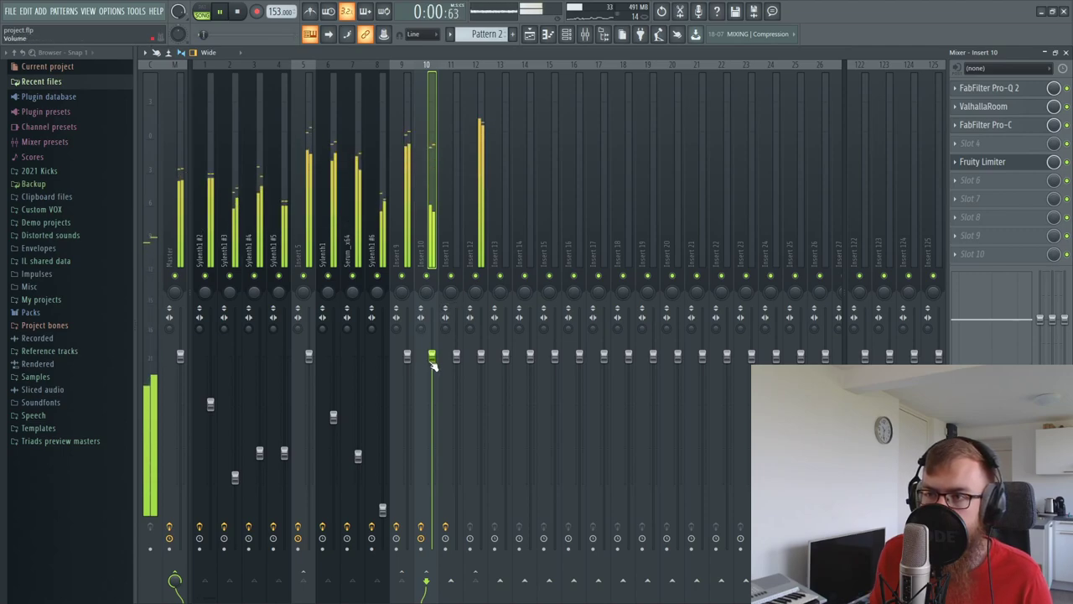
key(space)
Step: Pull the Insert 10 fader down to the bottom and reset it to its default level
drag(432, 355, 431, 545)
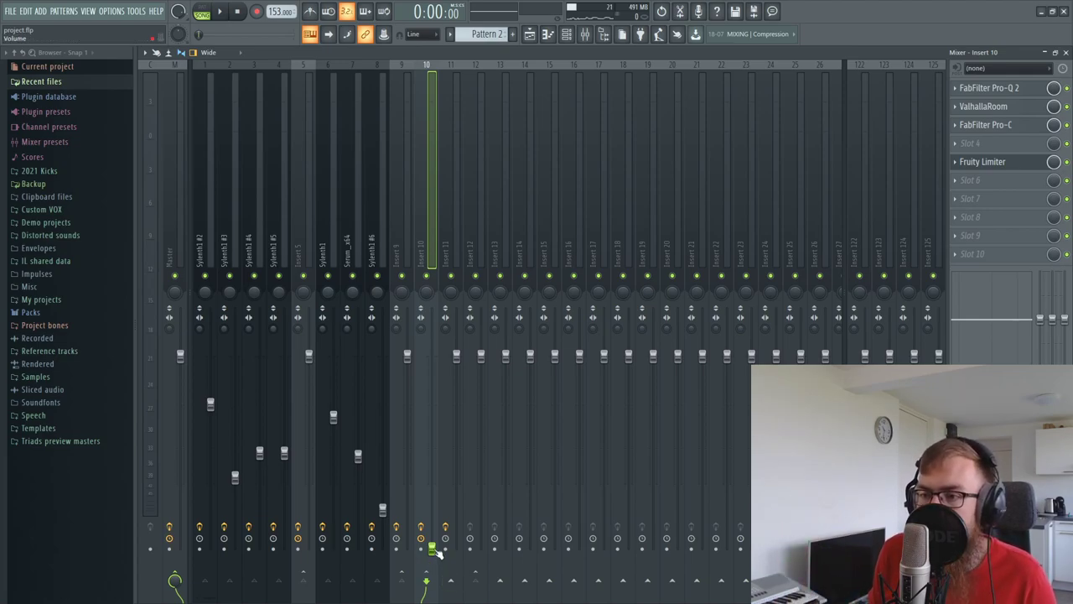
right_click(432, 550)
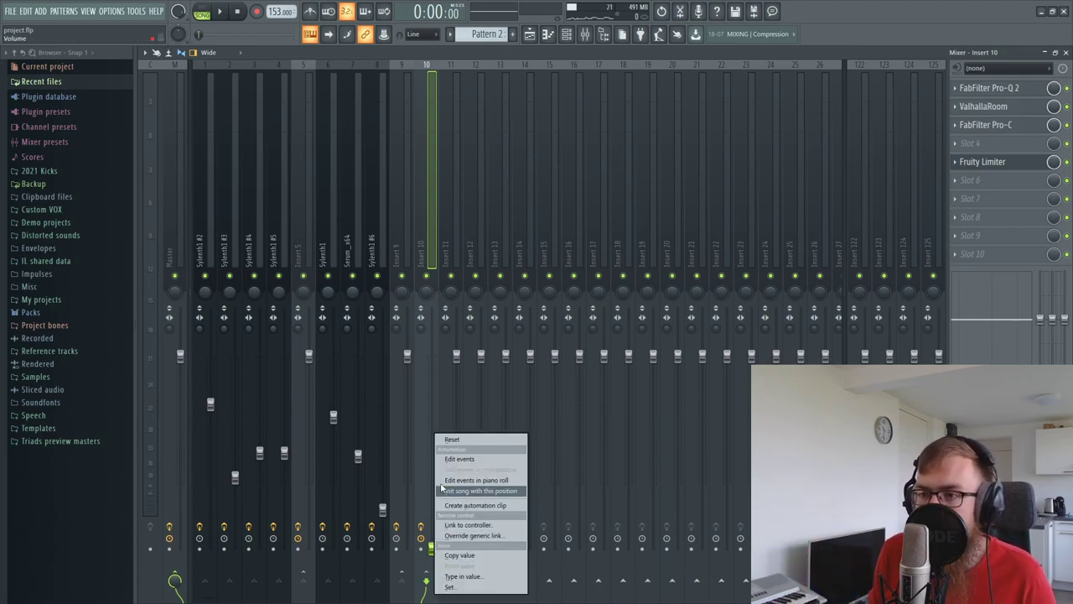
click(454, 439)
Step: Route Insert 12 to Insert 11 as a second send and set its level to about 55% while auditioning
click(452, 217)
click(470, 293)
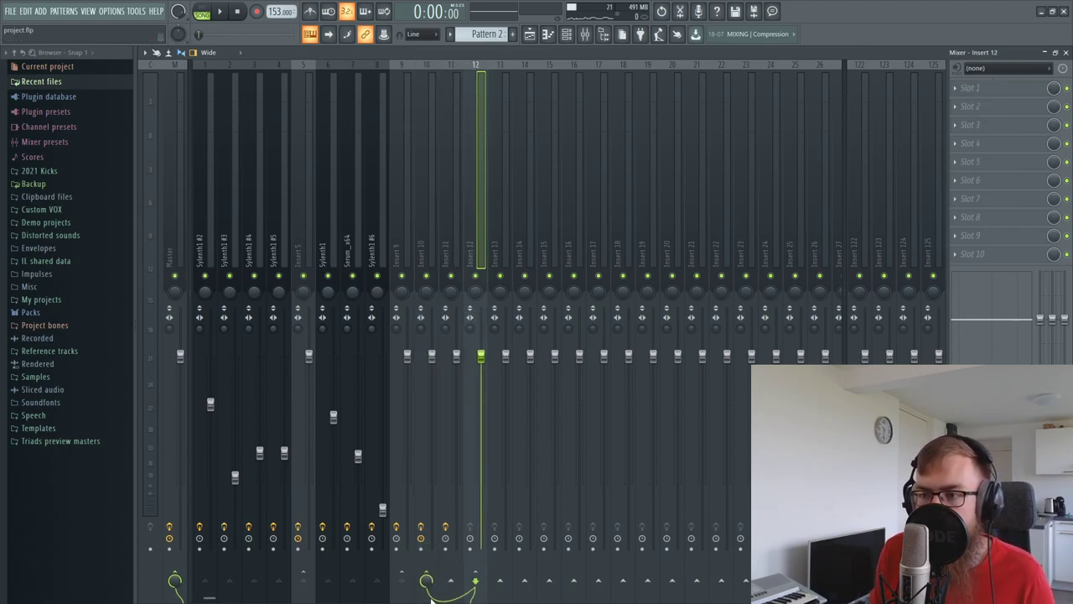
click(450, 580)
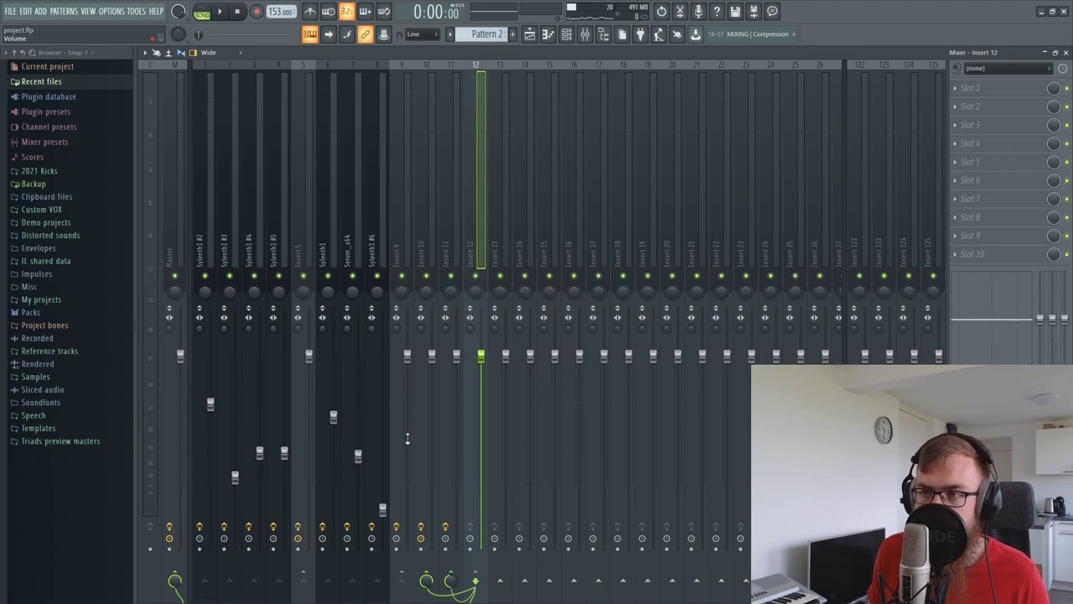
key(space)
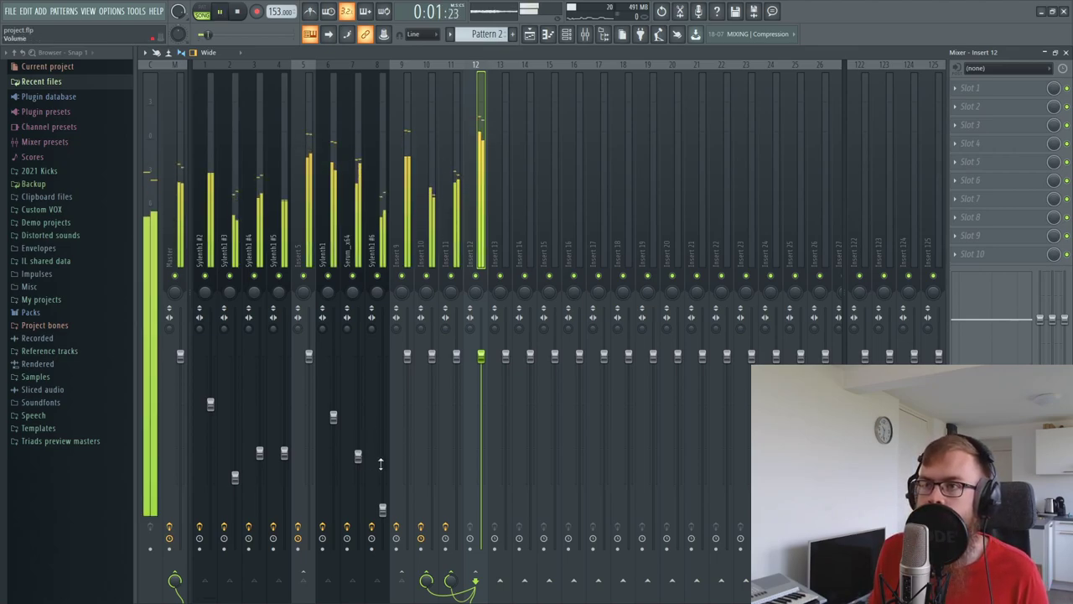
mouse_move(451, 582)
mouse_down()
mouse_move(451, 597)
mouse_move(451, 587)
mouse_up()
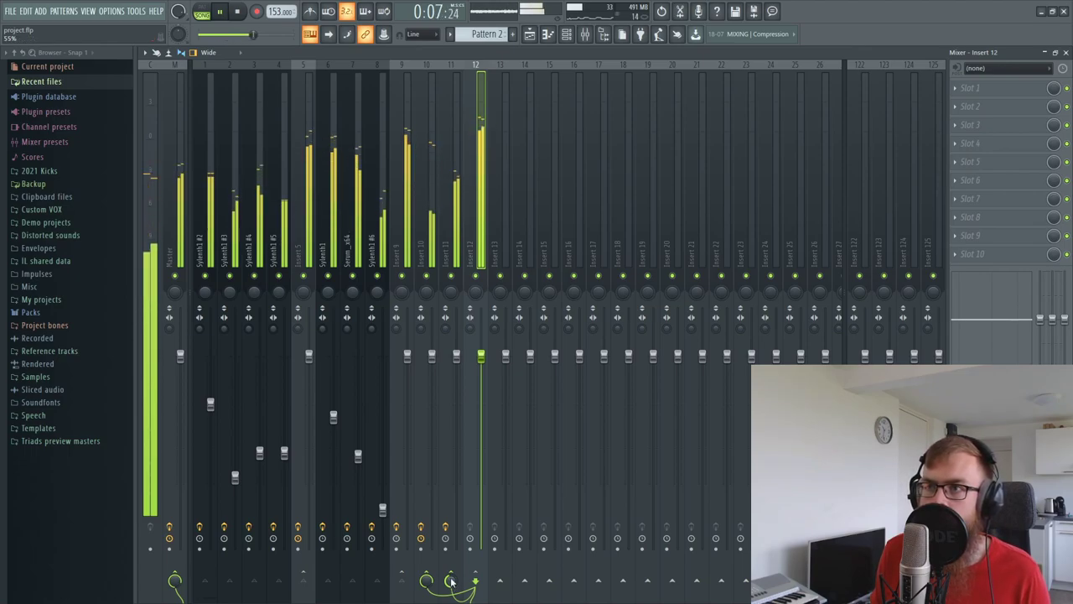
Step: Load FabFilter Pro-Q 2 in slot 1 of Insert 12, check the spectrum, and close its window
click(999, 87)
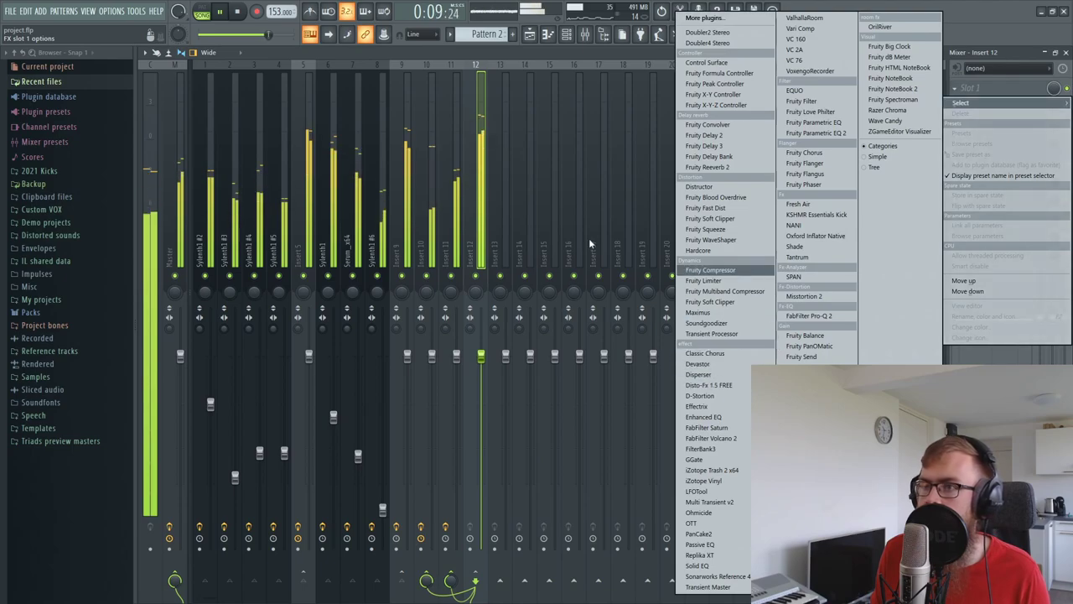
click(482, 199)
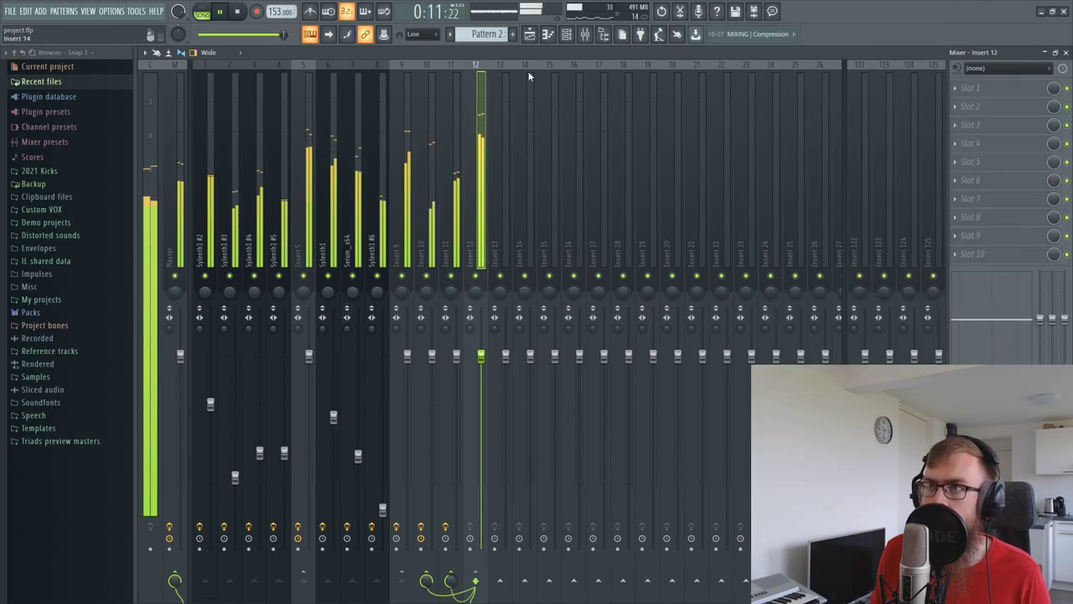
click(1009, 86)
click(815, 318)
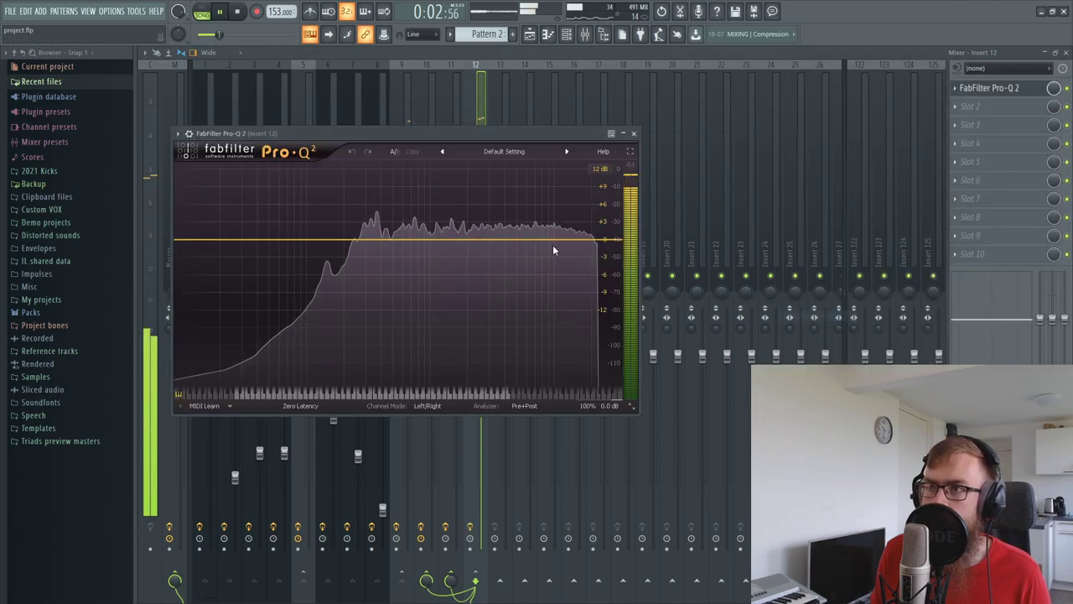
click(633, 133)
Step: Raise the Insert 5 fader to about 104% and the Sylenth1 #3 and #4 faders slightly while auditioning the mix
click(307, 352)
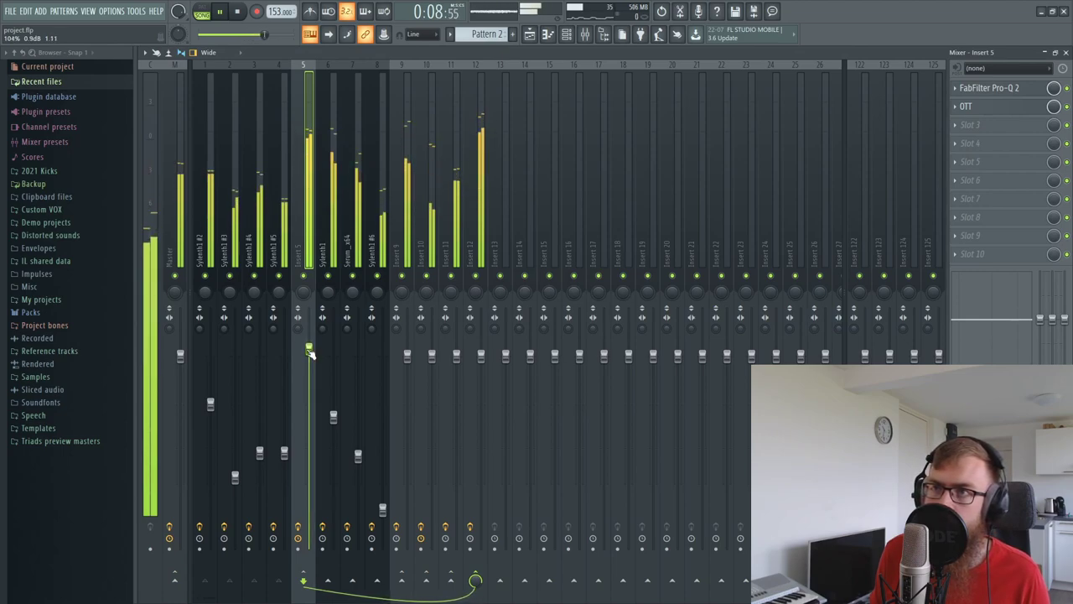
drag(259, 453, 259, 443)
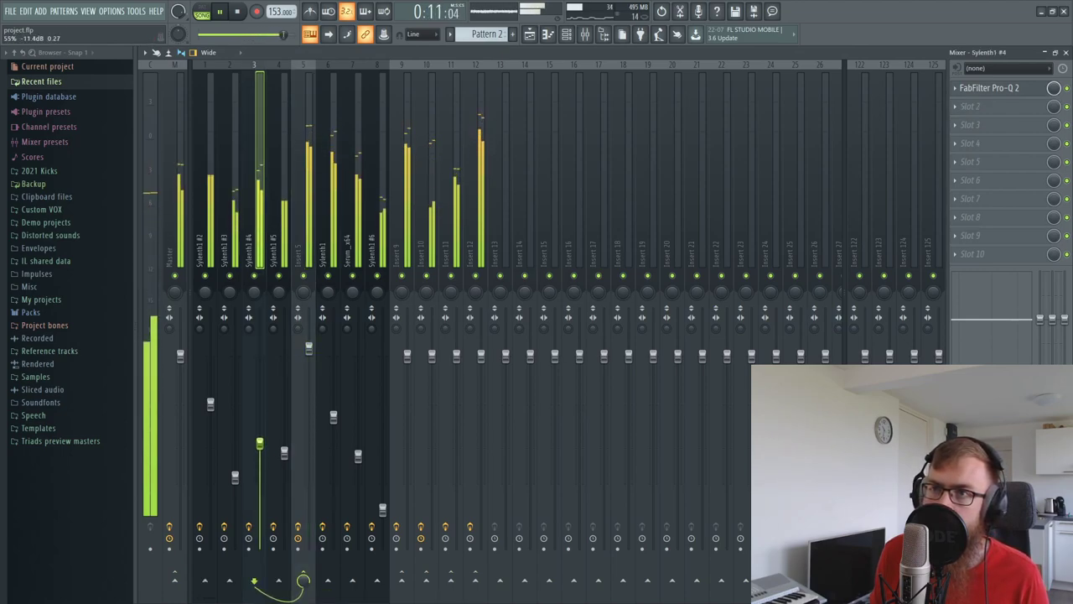
click(235, 475)
click(260, 440)
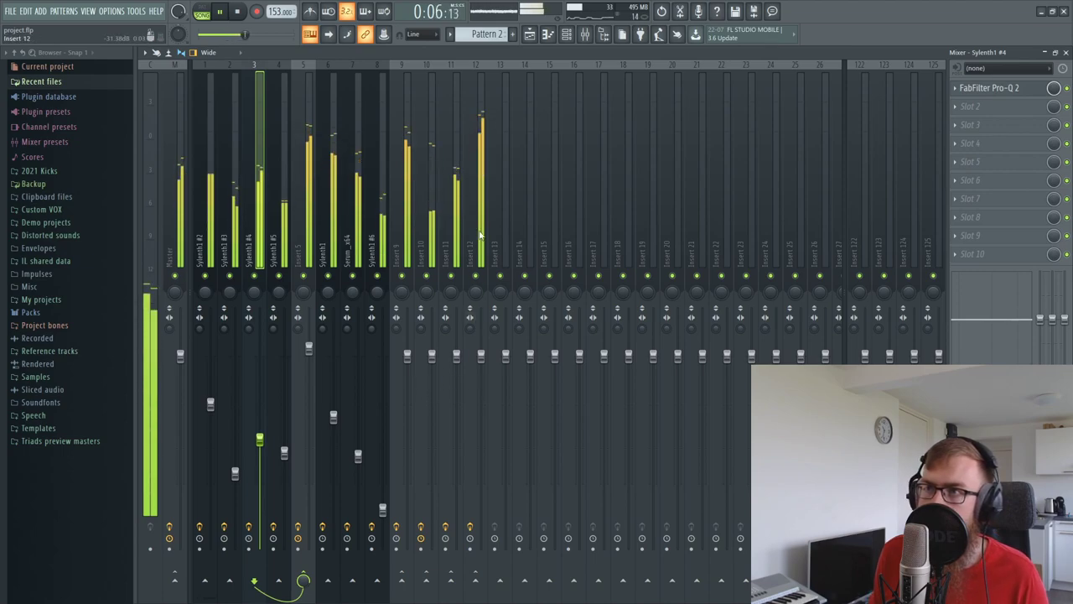
key(space)
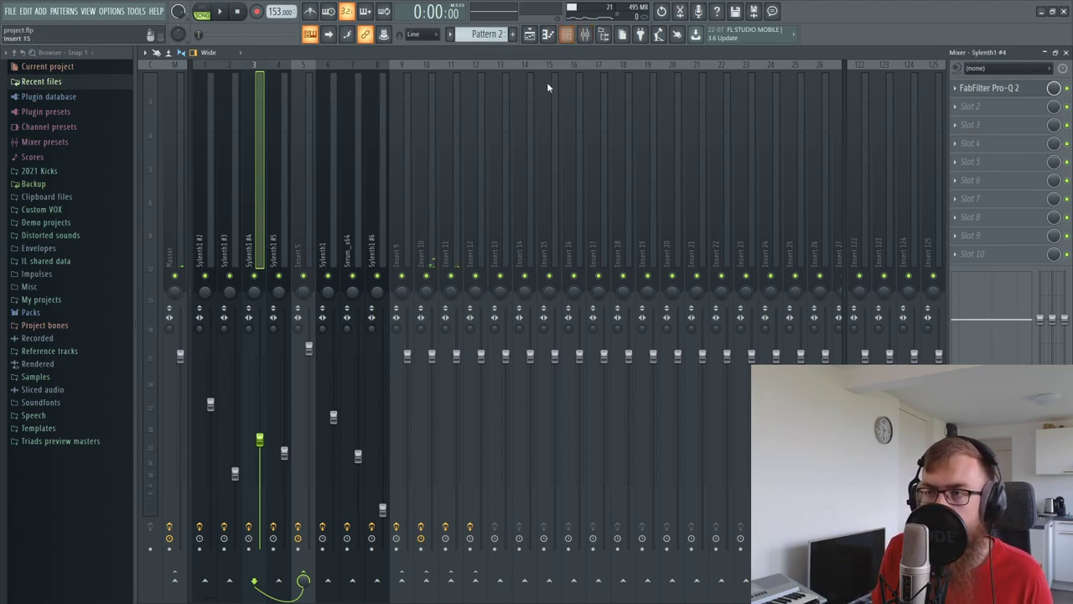
click(433, 253)
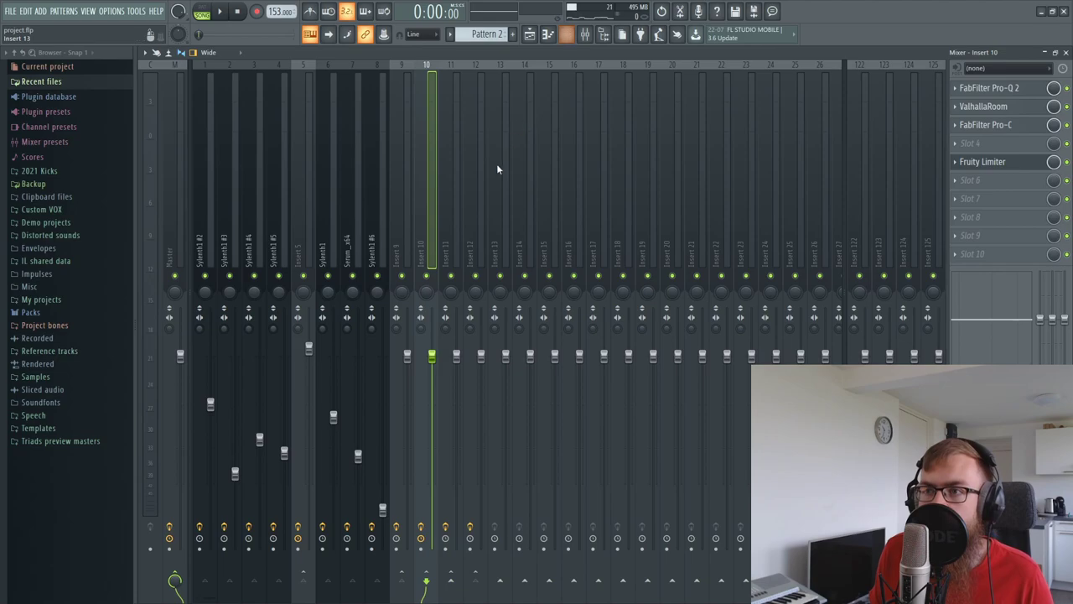
click(293, 280)
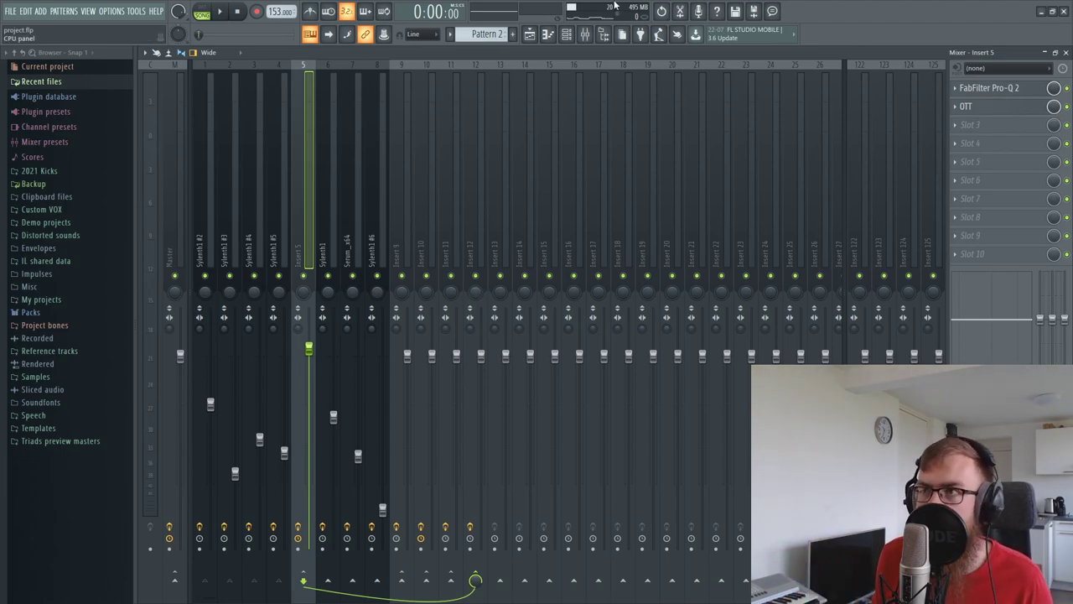
Step: Add a new Serum_x64 instrument to the channel rack and move its window clear of the channels
click(567, 33)
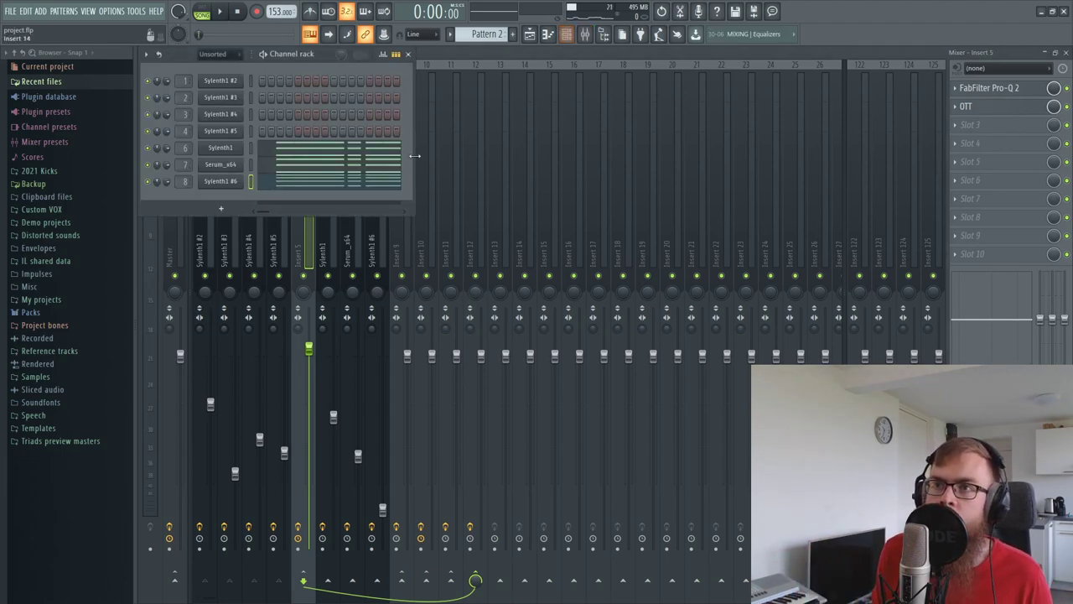
click(60, 12)
mouse_move(40, 10)
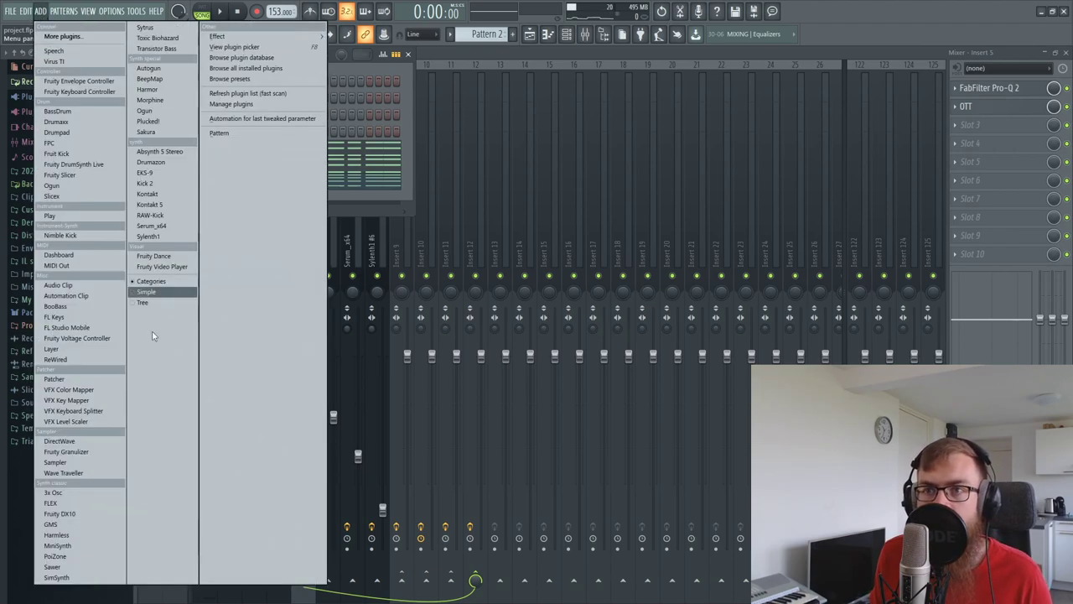
click(178, 227)
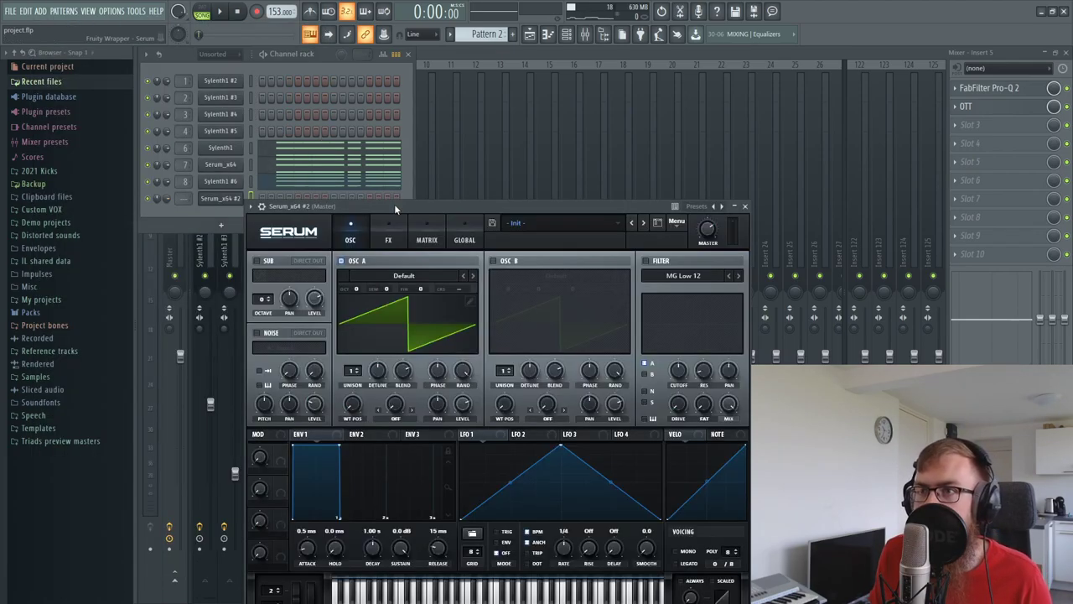
drag(395, 205, 539, 160)
Step: Copy the notes of the Serum_x64 channel in Pattern 2 into the new Serum_x64 #2 channel in a new Pattern 3
right_click(228, 165)
click(410, 176)
click(515, 36)
right_click(237, 207)
click(288, 209)
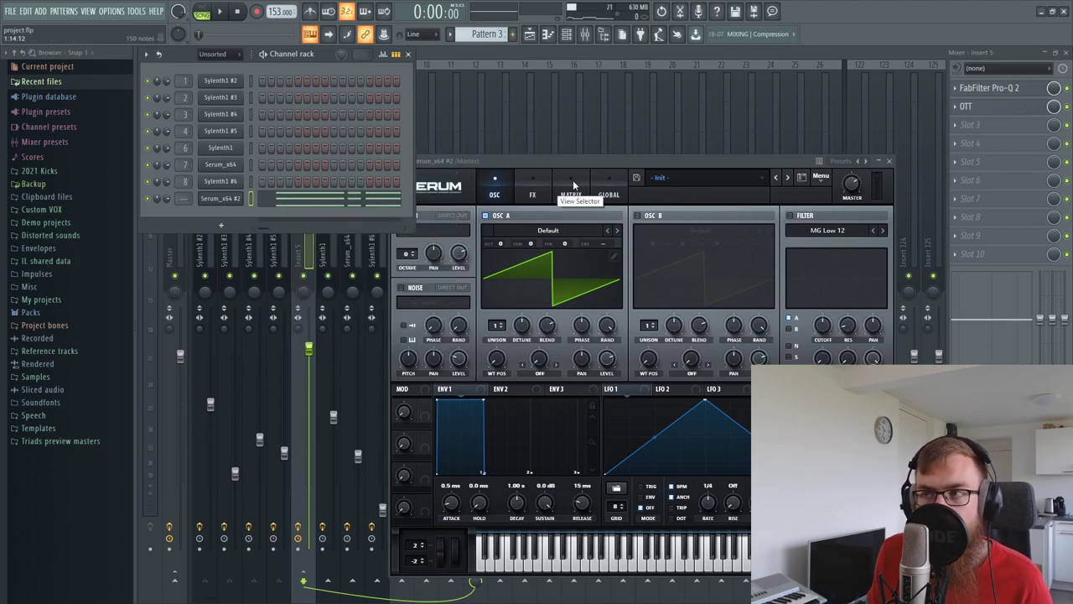
Step: Enable oscillator B in the new Serum, set both oscillators to 16 unison voices and adjust their unison controls
drag(576, 159, 472, 154)
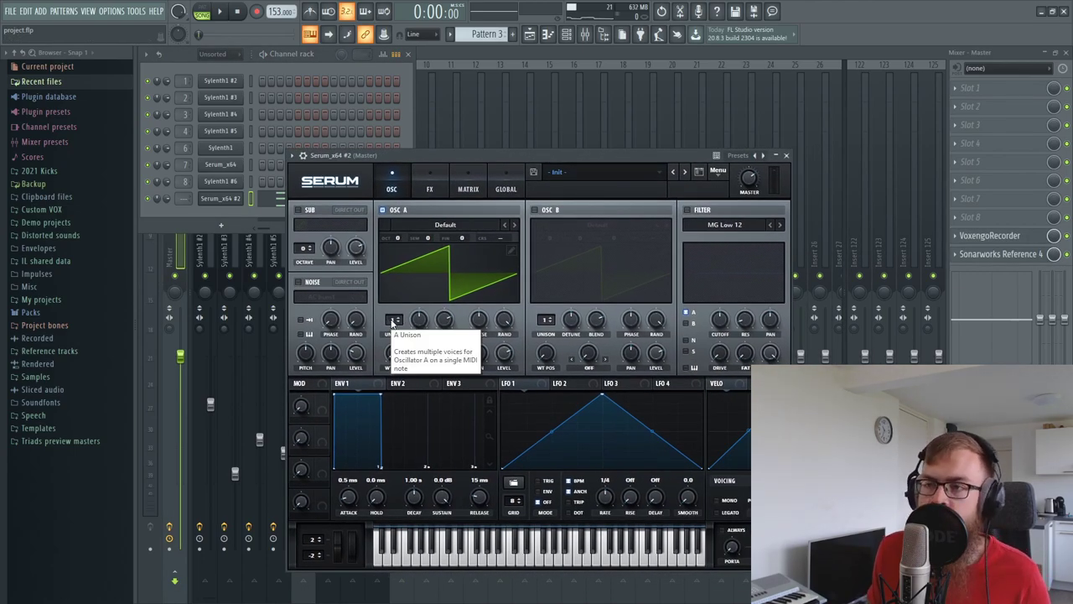
drag(393, 323, 516, 254)
click(535, 211)
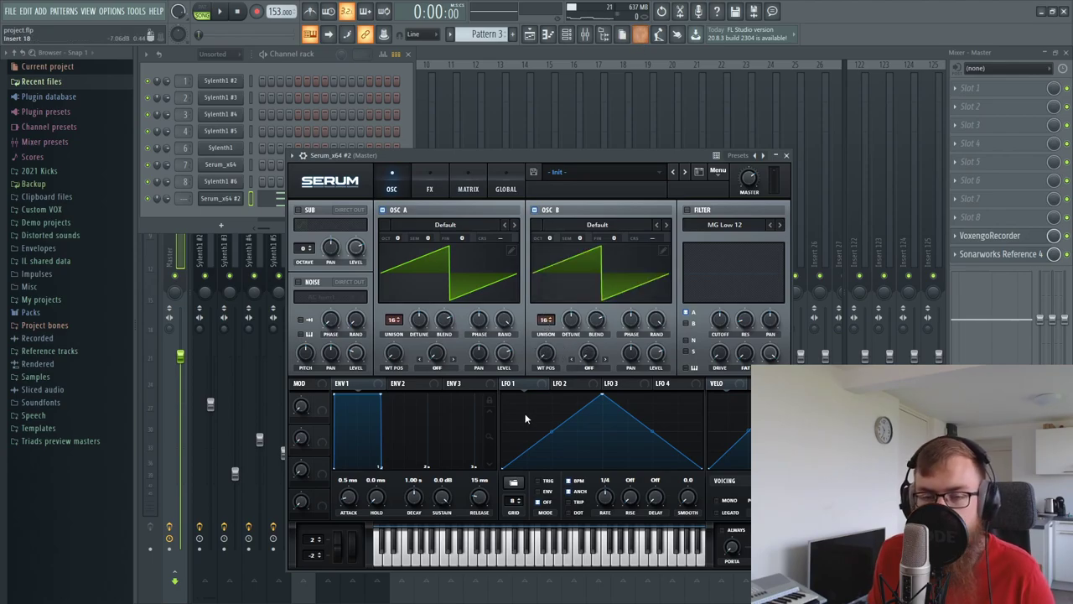
drag(445, 322, 447, 314)
mouse_move(596, 320)
mouse_down()
mouse_move(599, 299)
mouse_move(579, 313)
mouse_up()
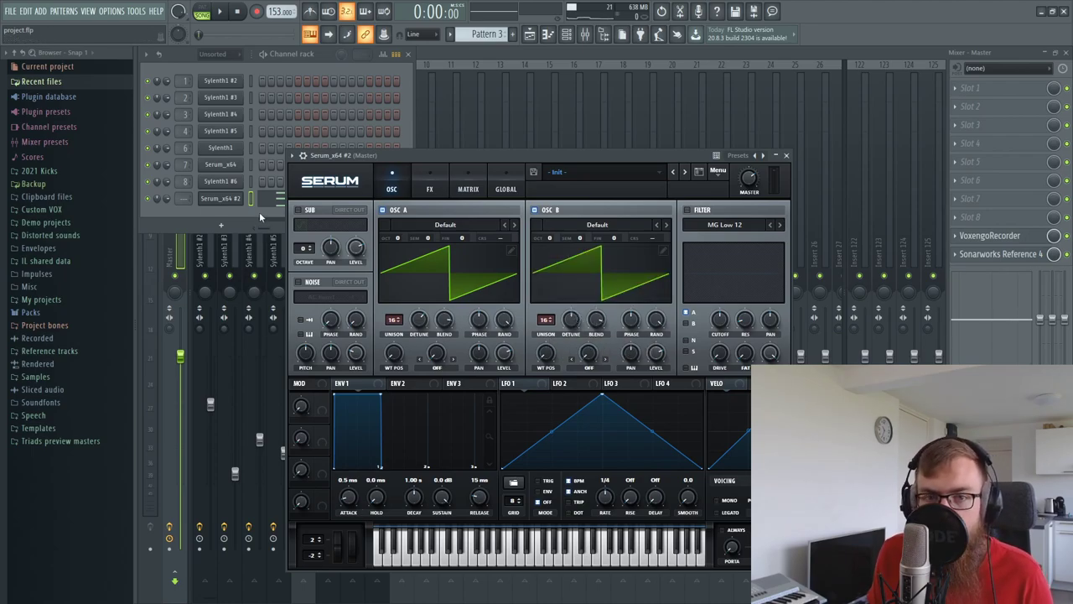
Step: Examine the full chord pattern of Serum_x64 #2 in the piano roll
click(285, 201)
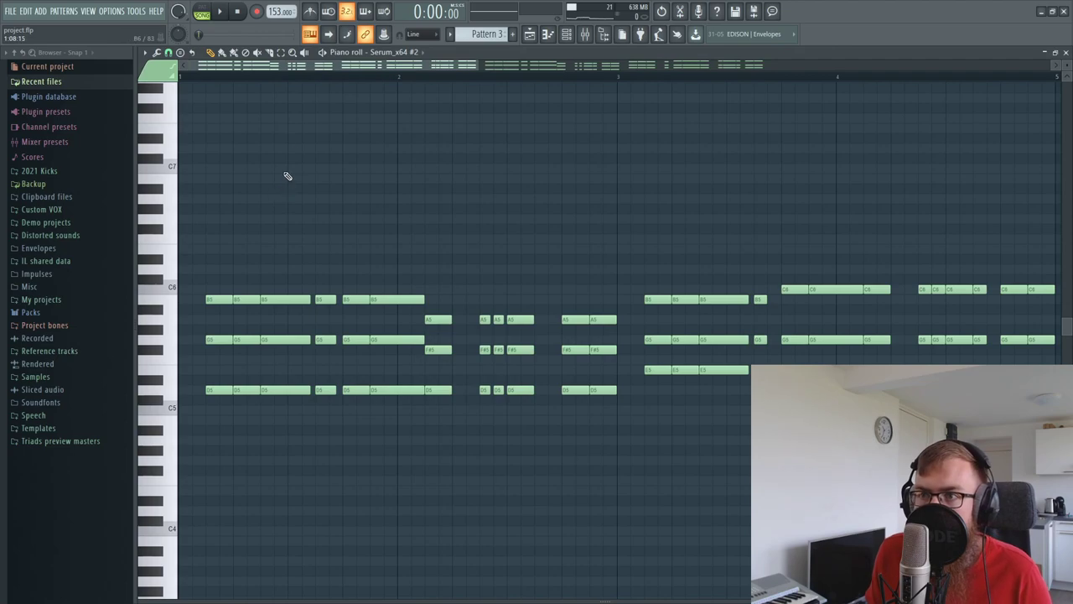
scroll(308, 85, down, 4)
scroll(310, 84, down, 1)
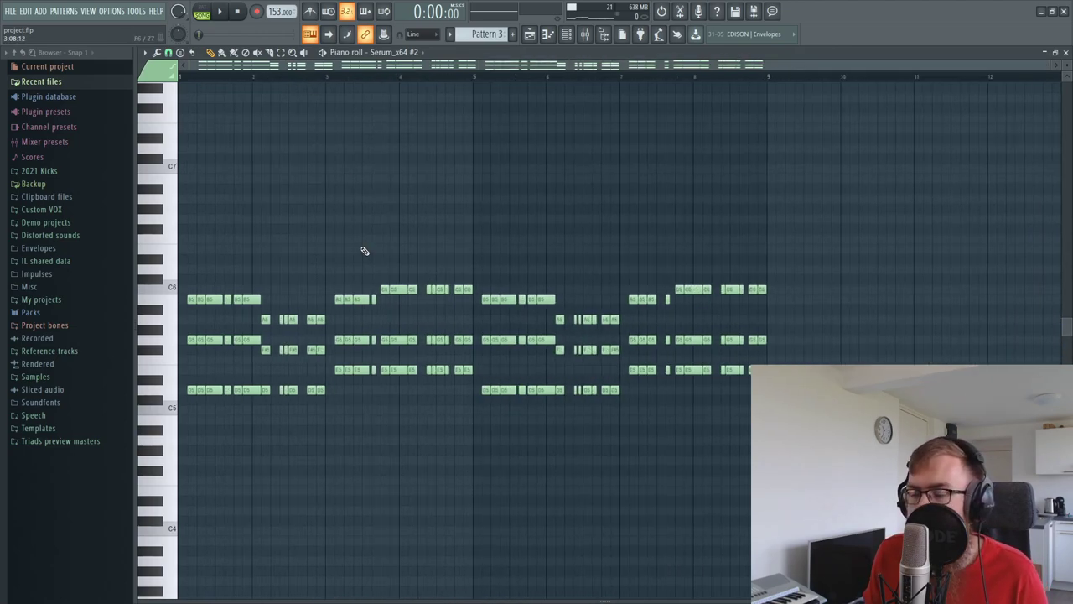
Step: Play the pattern and raise oscillator B of Serum_x64 #2 by one octave
key(space)
click(549, 36)
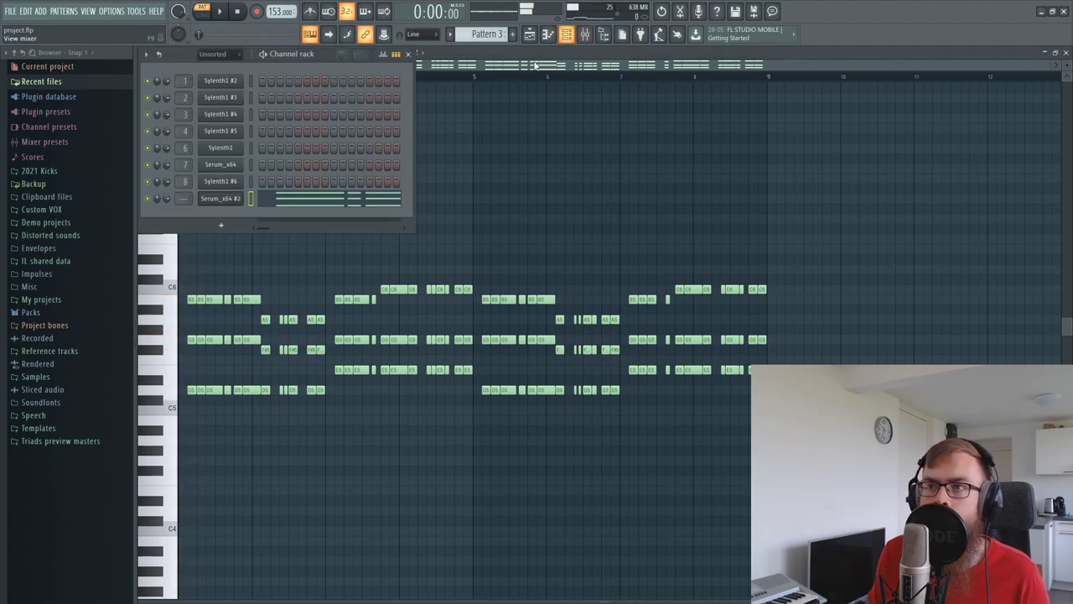
click(222, 199)
drag(550, 238, 550, 230)
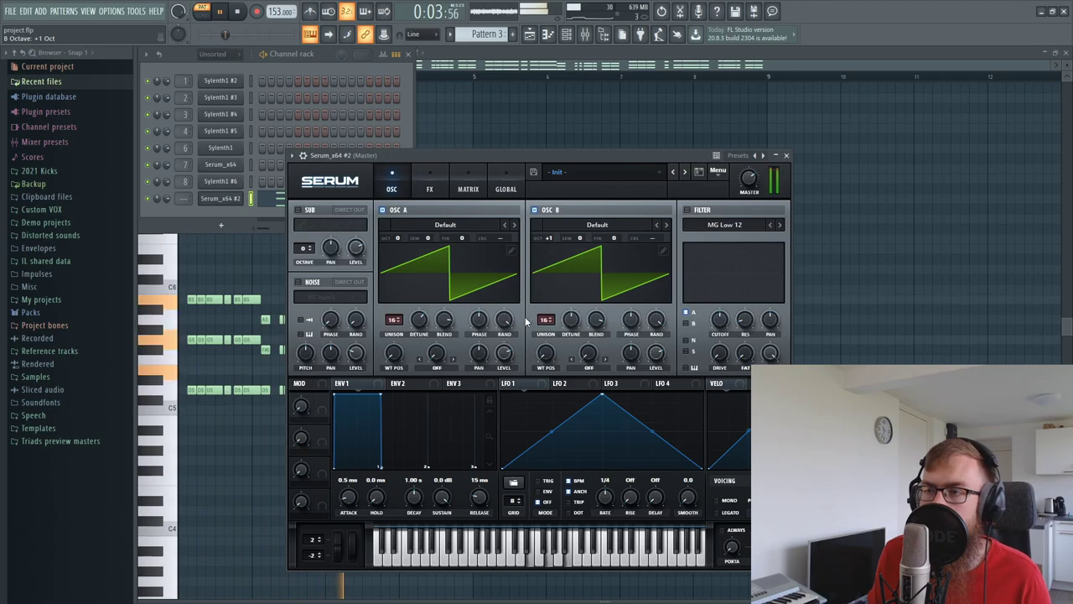
Step: Enable the filter for both oscillators with the cutoff at 22050 Hz, and set oscillator B's unison detune to 0.33
click(686, 210)
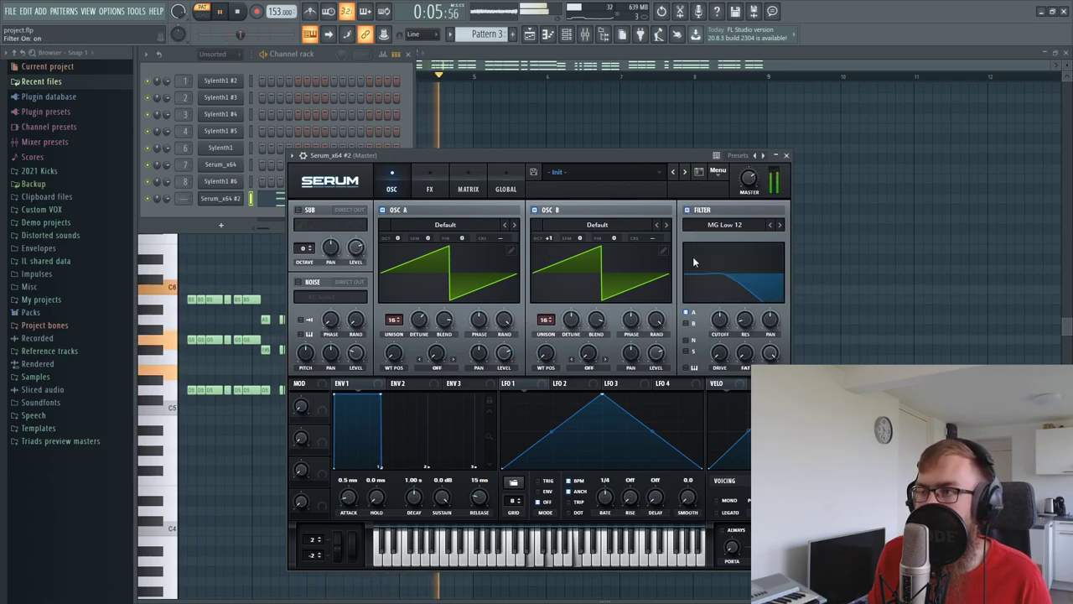
mouse_move(720, 321)
mouse_down()
mouse_move(711, 336)
mouse_move(712, 312)
mouse_up()
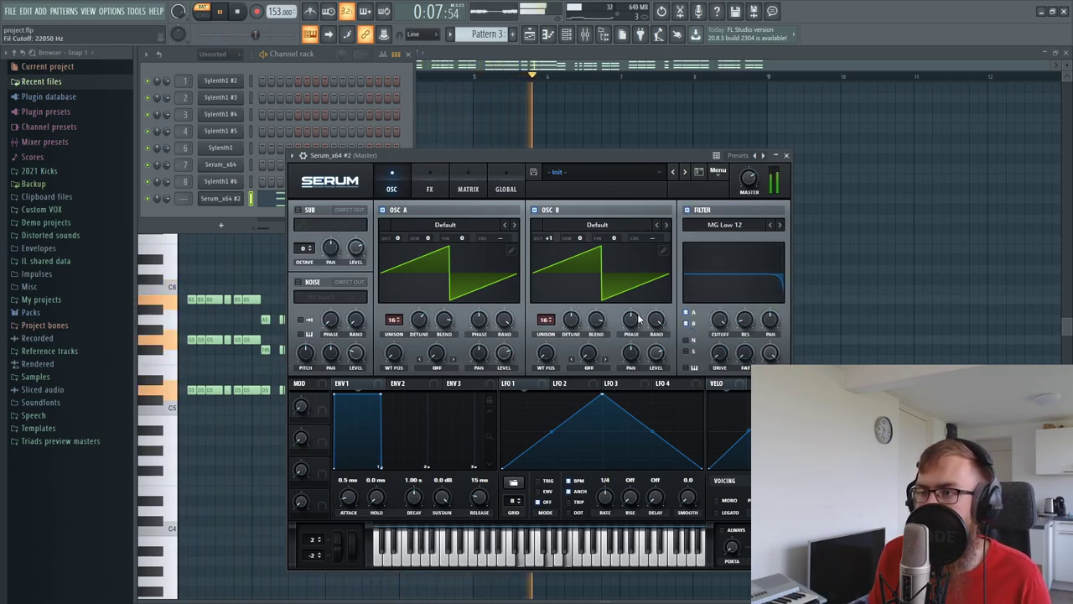
mouse_move(572, 319)
mouse_down()
mouse_move(582, 296)
mouse_move(584, 321)
mouse_up()
click(574, 320)
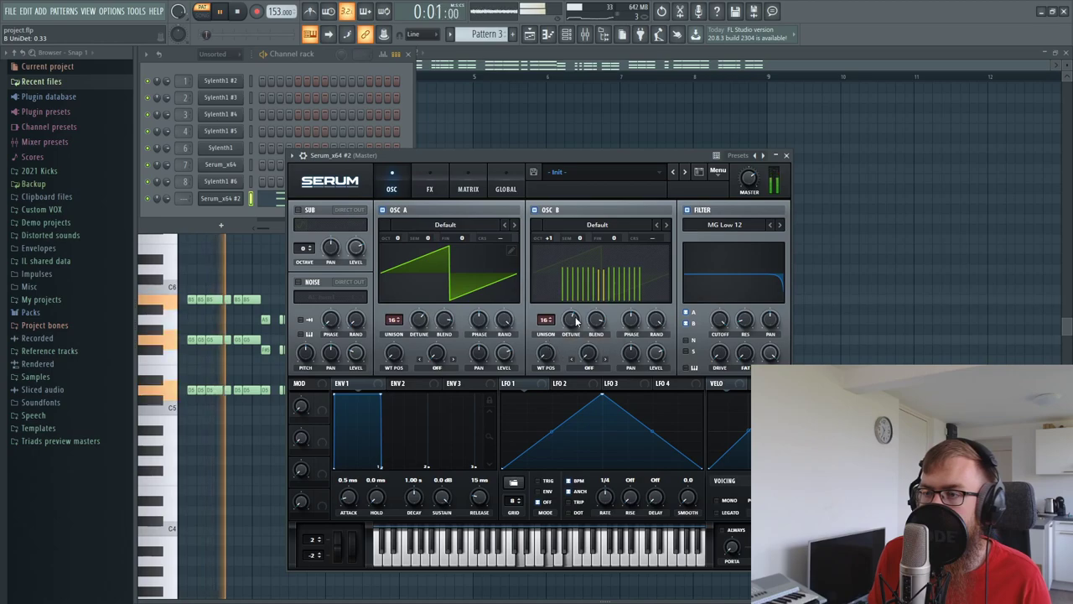
key(space)
Step: Move the Serum window up and assign LFO 1 to oscillator A's fine tuning
drag(479, 154, 480, 122)
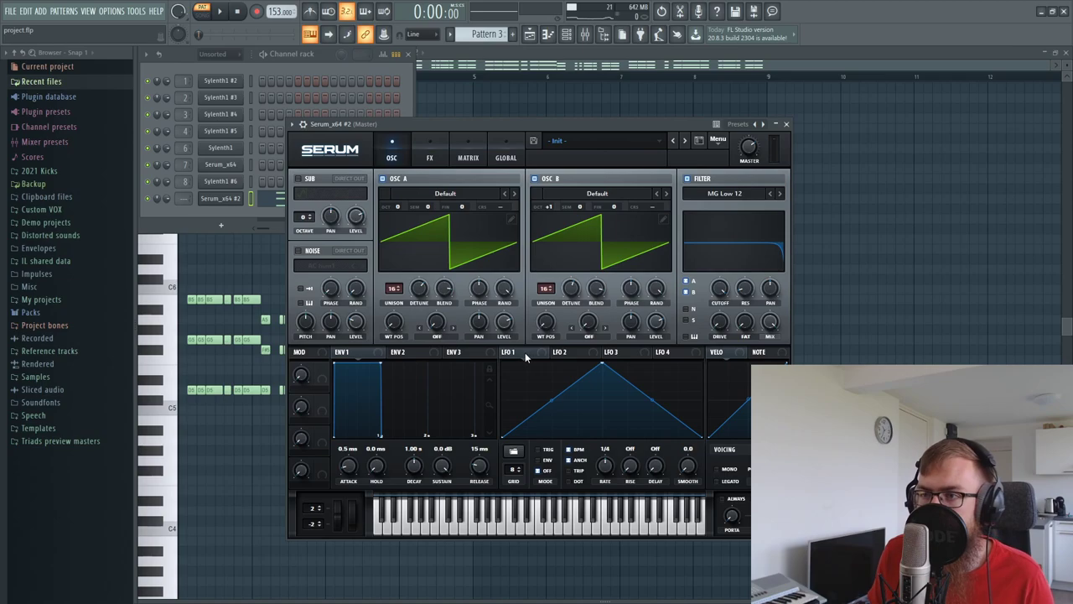
drag(535, 351, 460, 206)
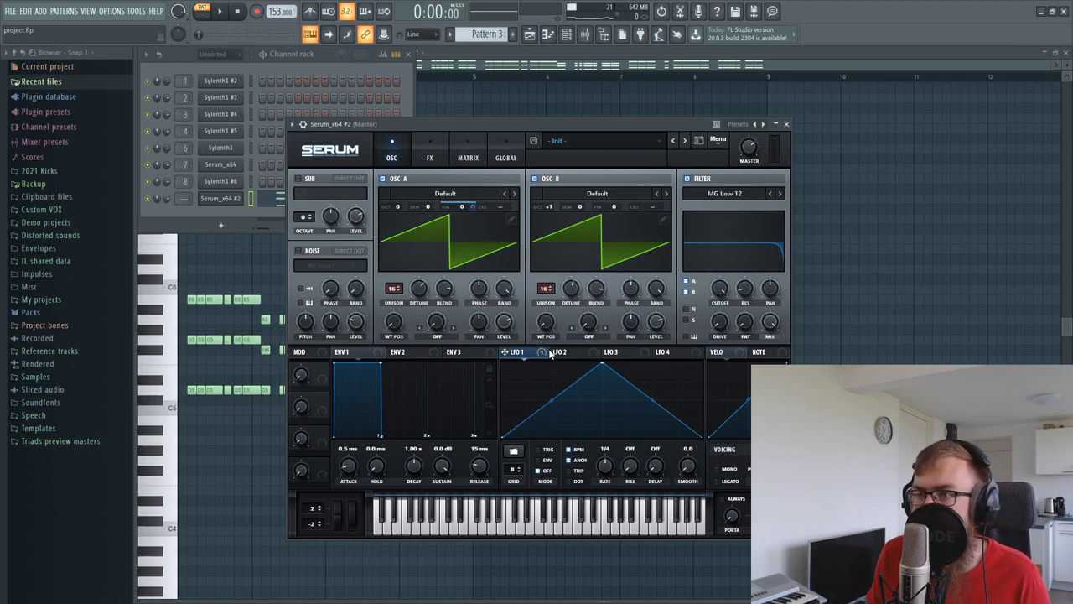
Step: Assign LFO 1 to oscillator B's fine tuning and set the modulation amount to 28 on both oscillators
drag(597, 205, 623, 208)
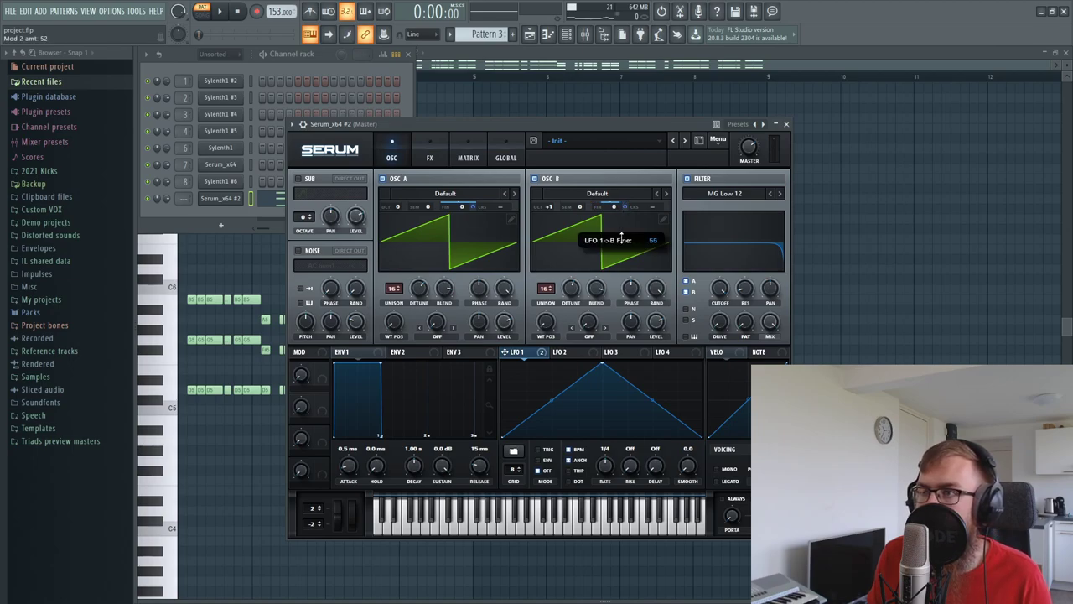
drag(620, 252, 620, 252)
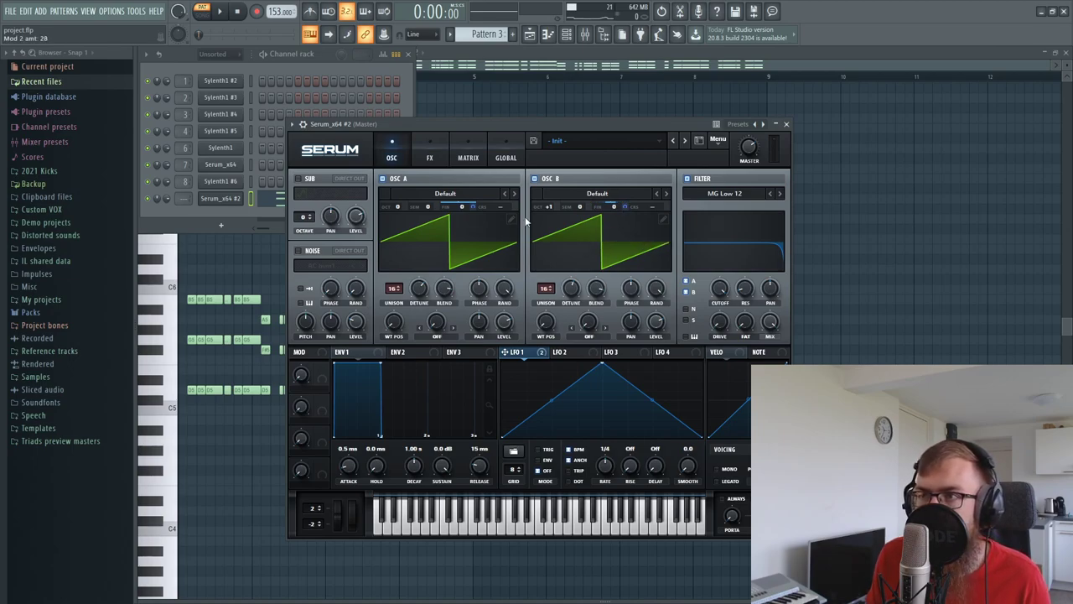
drag(477, 210, 478, 235)
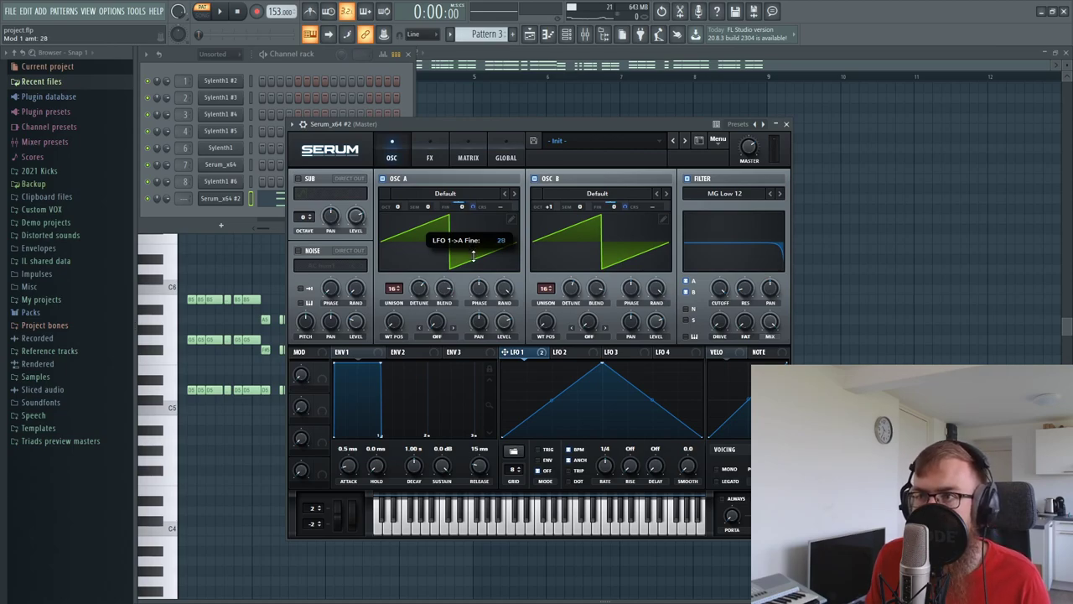
drag(473, 256, 472, 262)
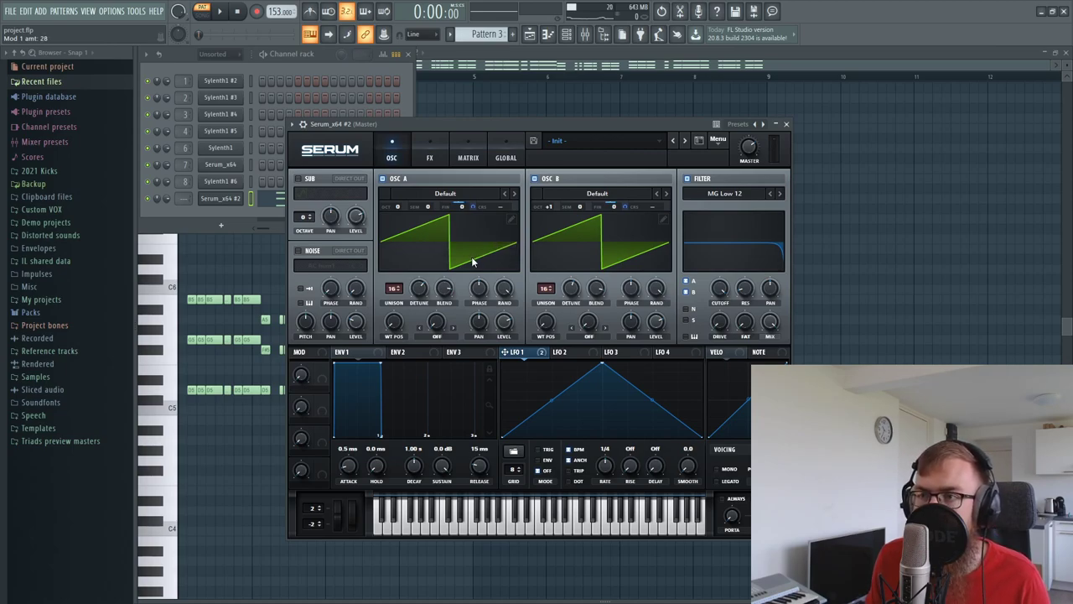
Step: Load the basic sine shape into LFO 1 and briefly play the pattern
click(514, 453)
mouse_move(545, 454)
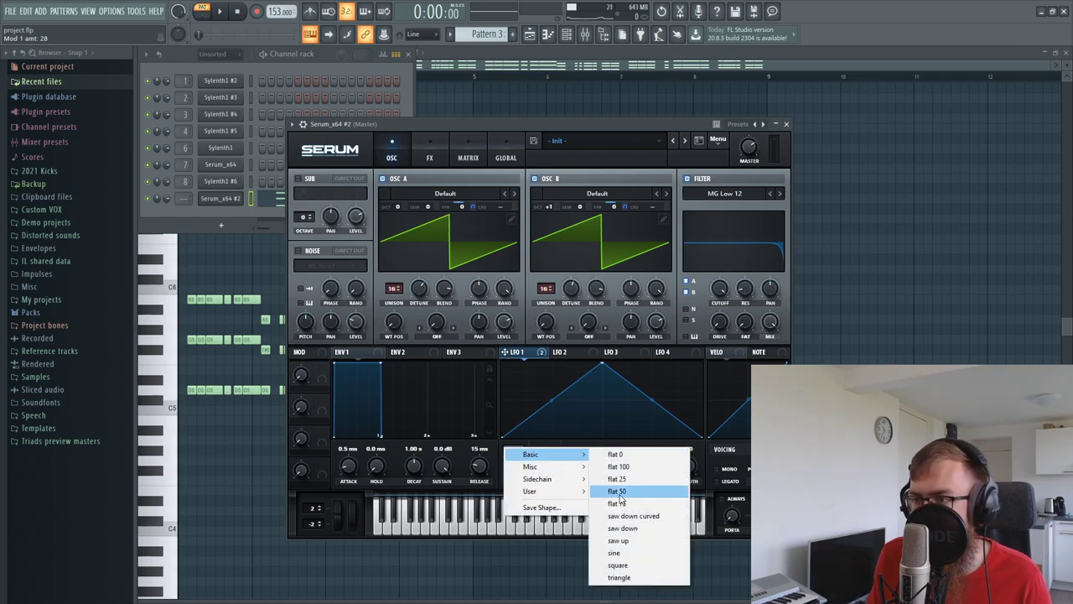
click(615, 553)
click(512, 455)
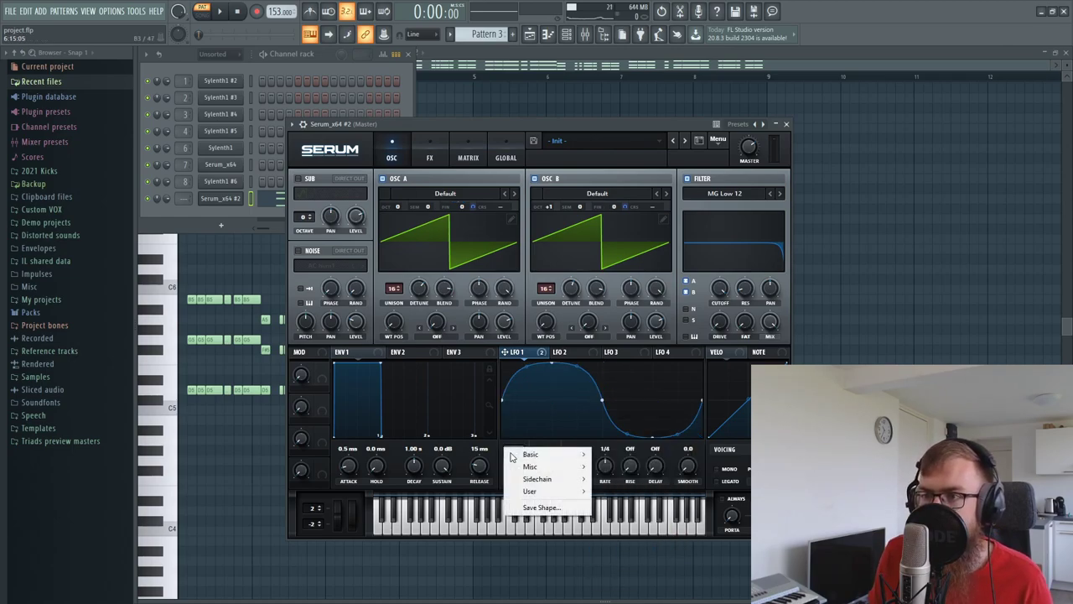
mouse_move(537, 453)
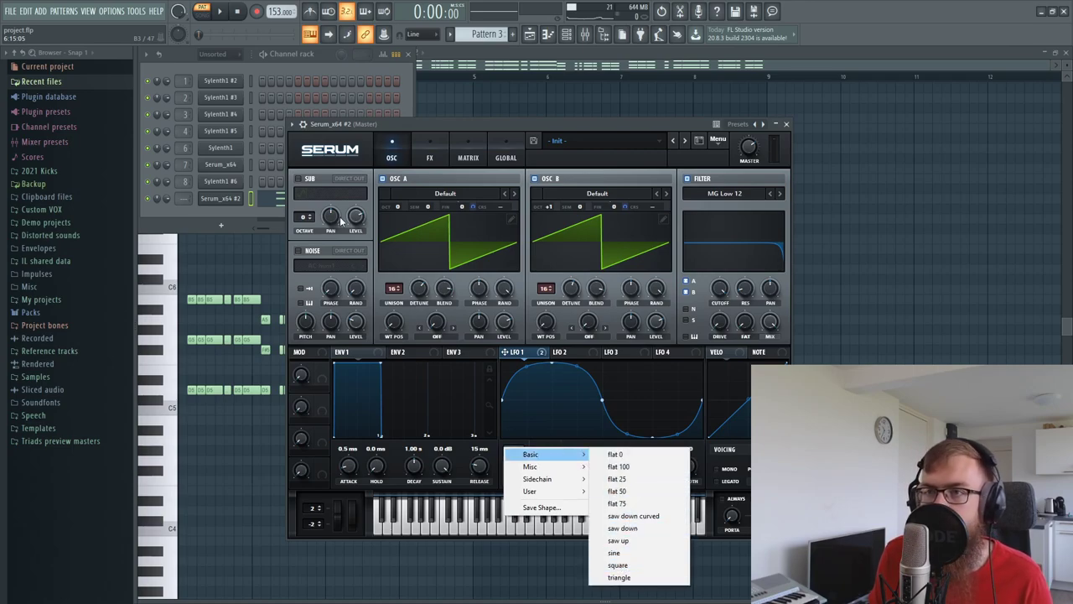
key(space)
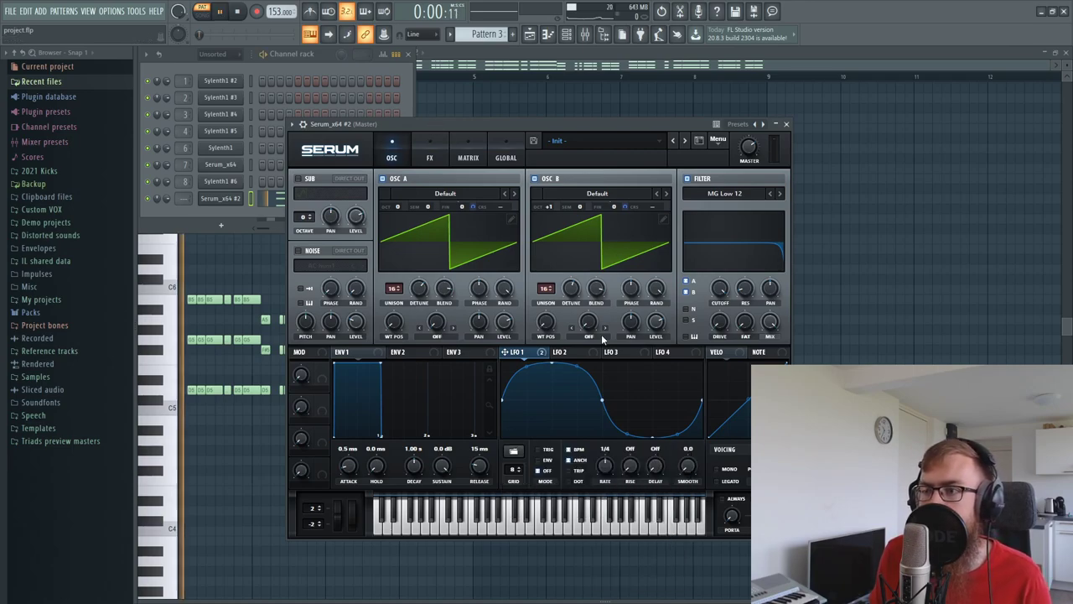
key(space)
Step: Turn off LFO 1's tempo sync and set its rate to 34.7 Hz while playing the pattern
click(569, 450)
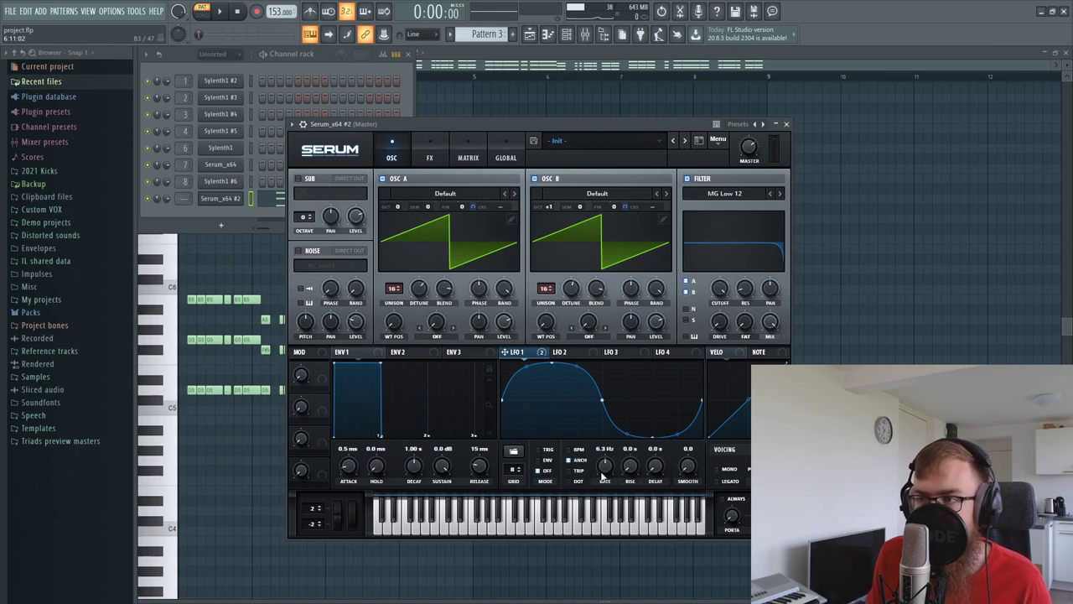
drag(610, 477, 608, 470)
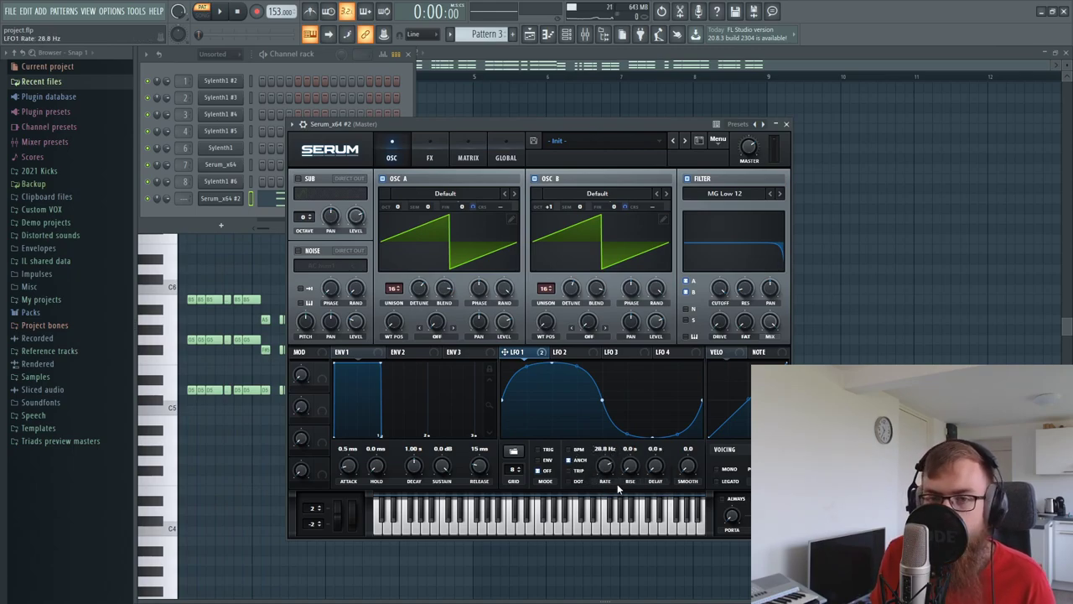
key(space)
drag(615, 470, 609, 468)
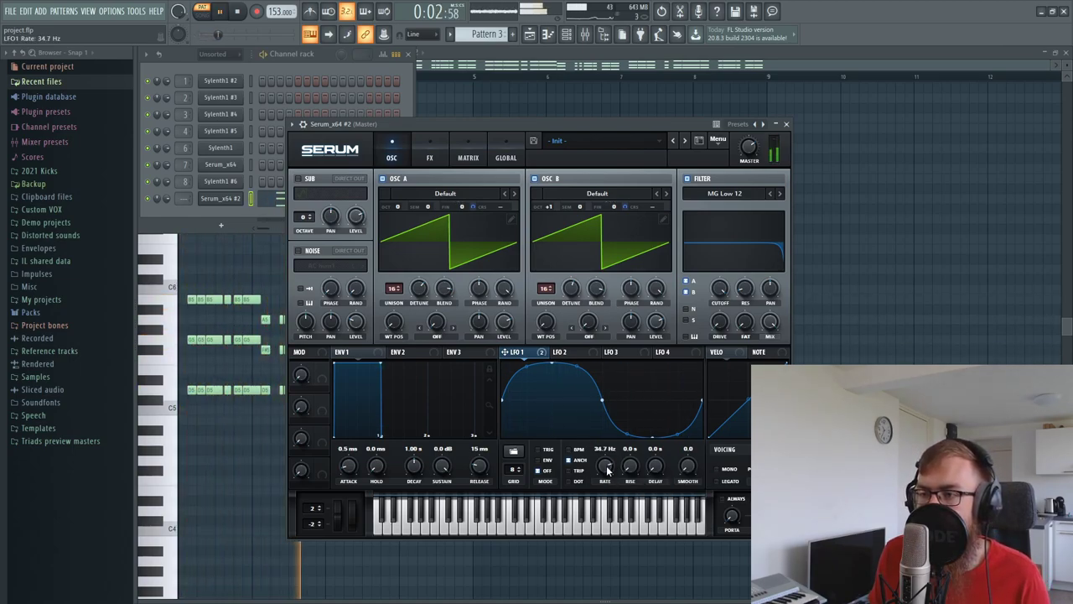
drag(722, 328, 723, 331)
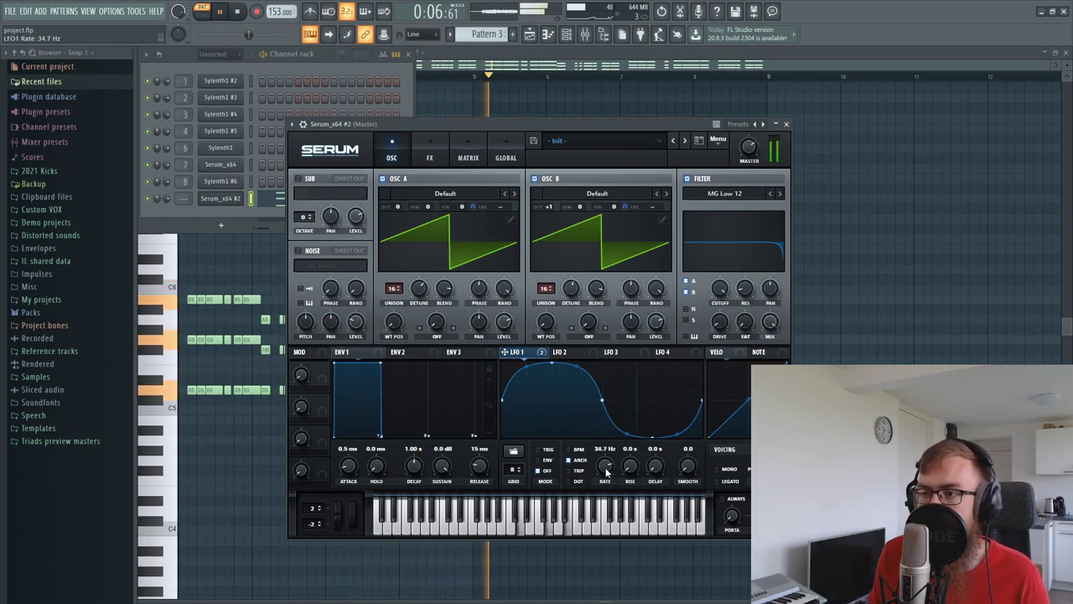
key(space)
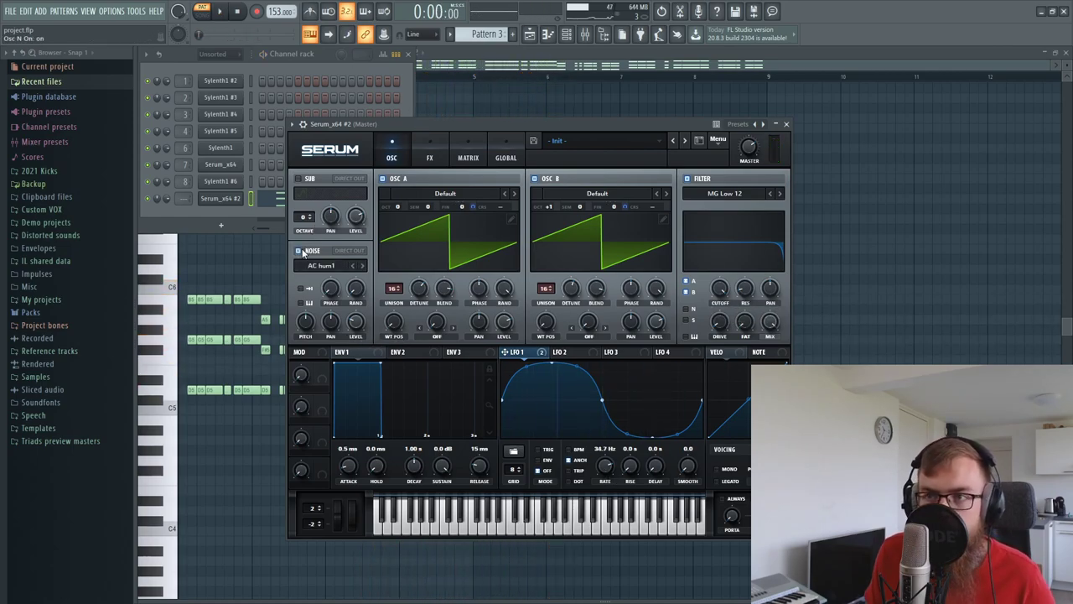
Step: Enable the noise oscillator at 0% level and choose FM NoiseOsc as oscillator B's warp mode
click(299, 250)
drag(353, 331, 361, 515)
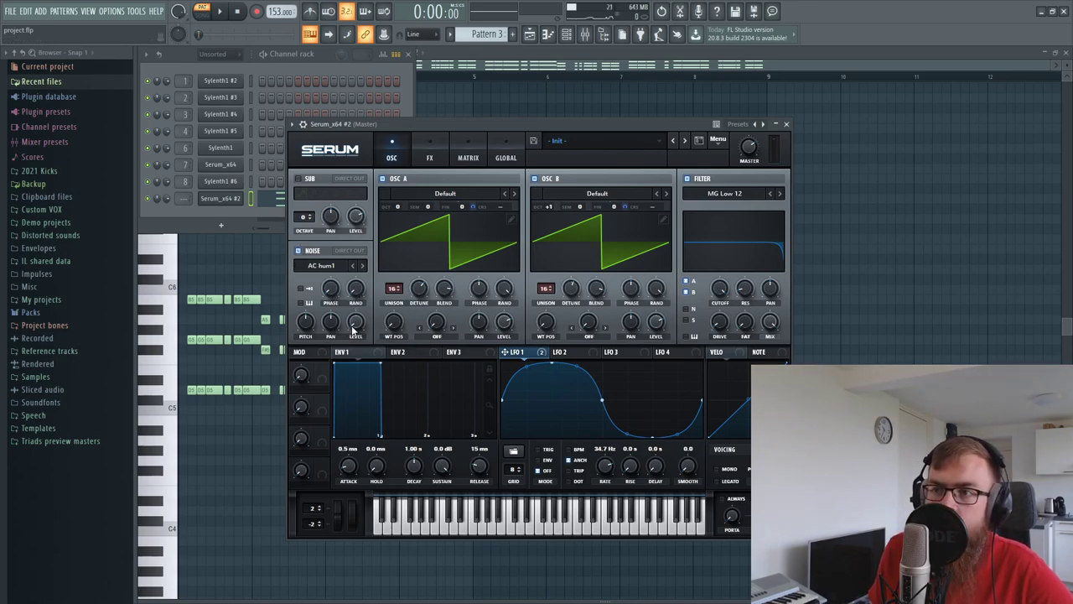
click(438, 334)
click(588, 334)
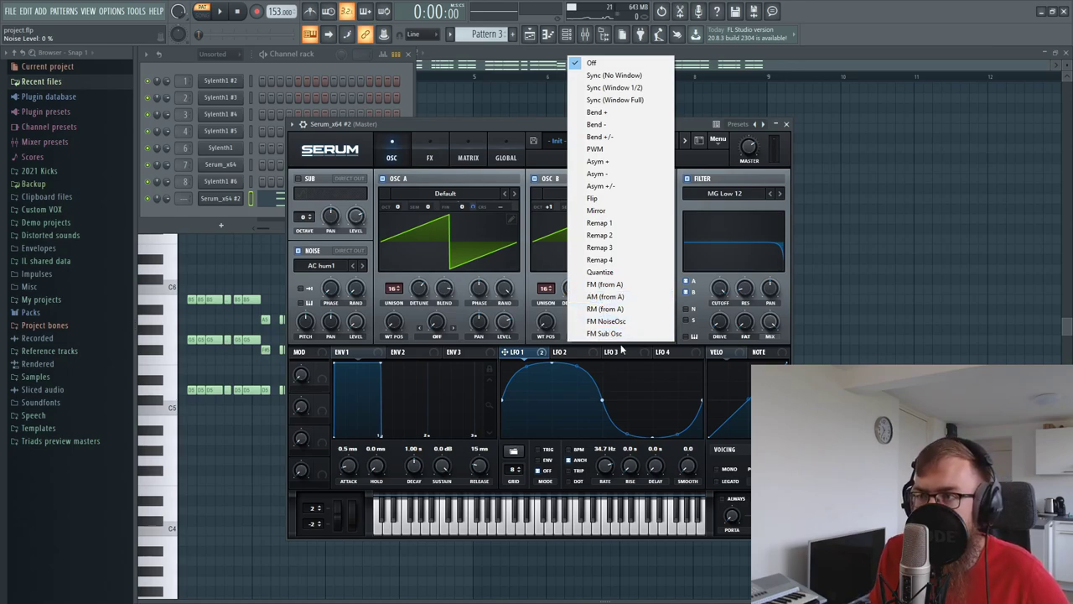
click(610, 322)
Step: Set oscillator B's warp amount to 54%, checking the sound by playing the pattern
drag(586, 332, 613, 277)
key(space)
key(space)
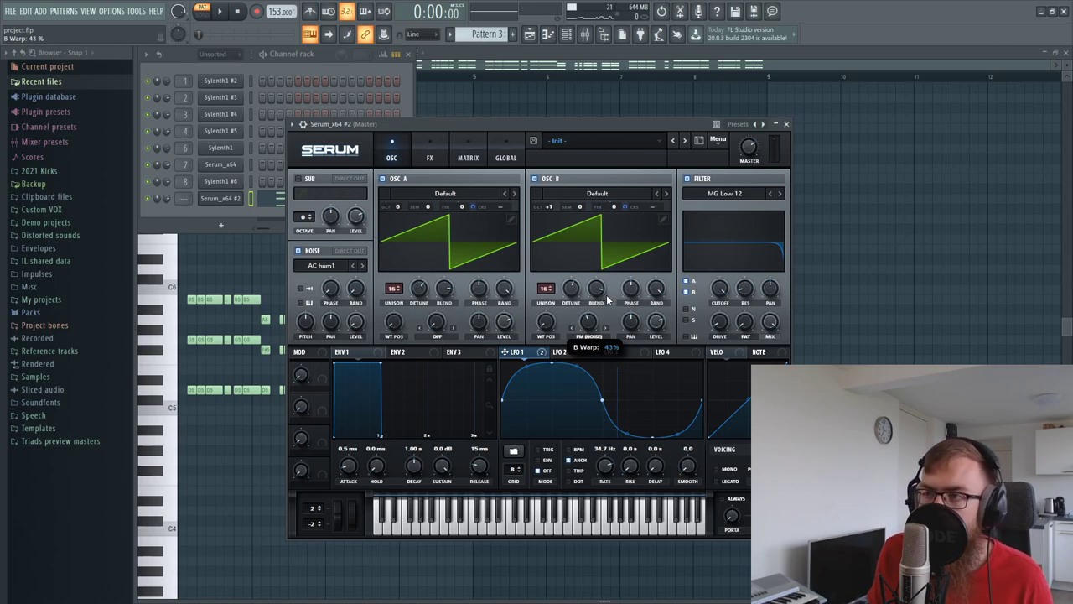
key(space)
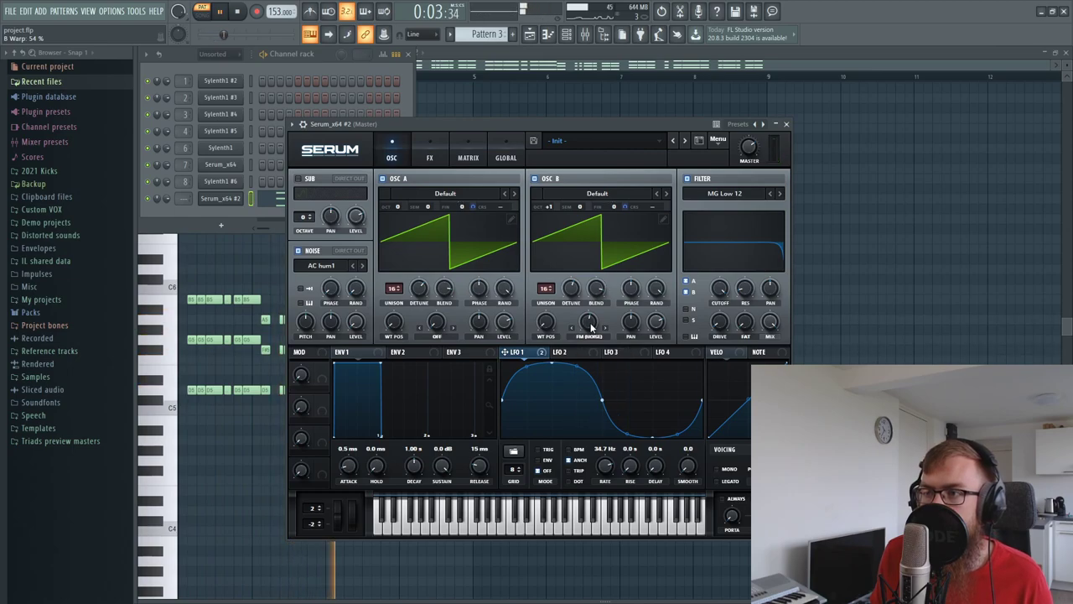
Step: Route the Serum_x64 #2 channel to mixer track 13
drag(369, 123, 345, 117)
key(F9)
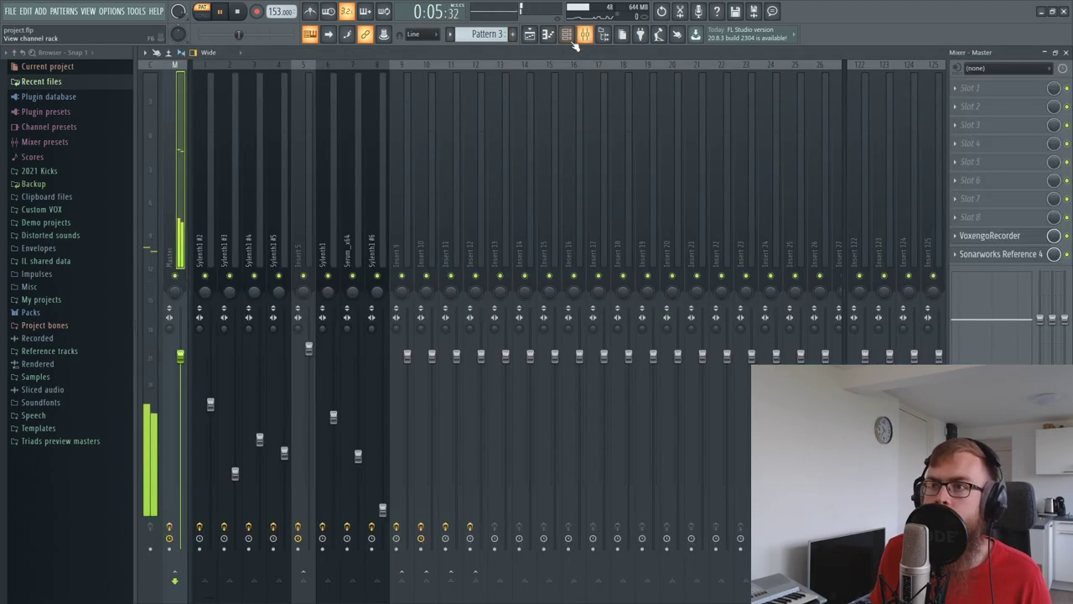
key(space)
key(F6)
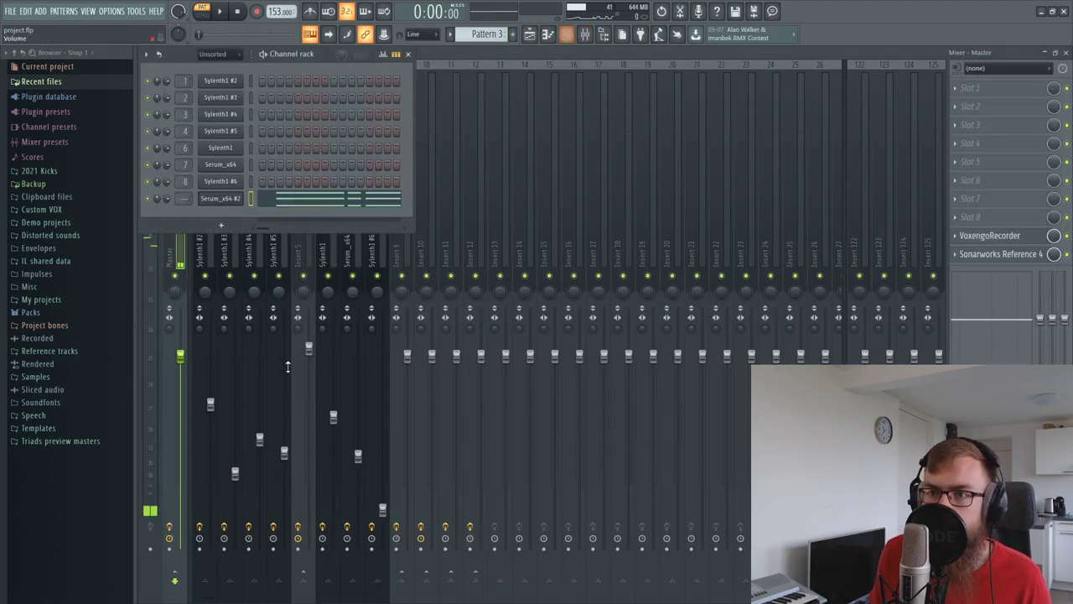
click(216, 198)
click(282, 123)
key(ctrl+l)
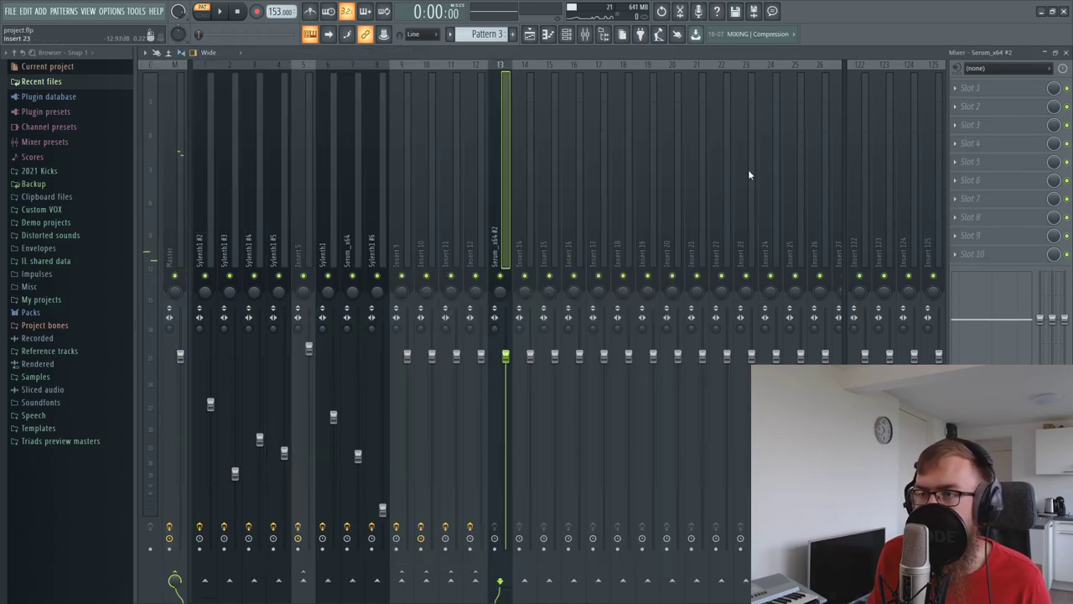
Step: Add FabFilter Pro-Q 2 to the Serum_x64 #2 track with a 24 dB/oct low cut at about 167 Hz and a slight high-frequency boost
click(972, 88)
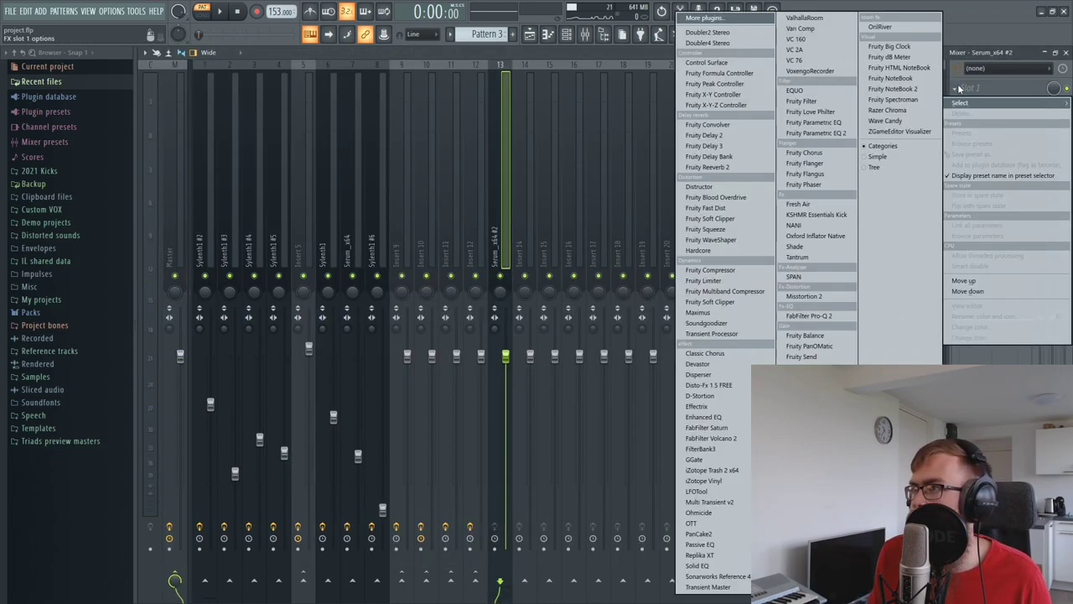
click(805, 316)
click(363, 303)
click(263, 381)
click(283, 422)
key(space)
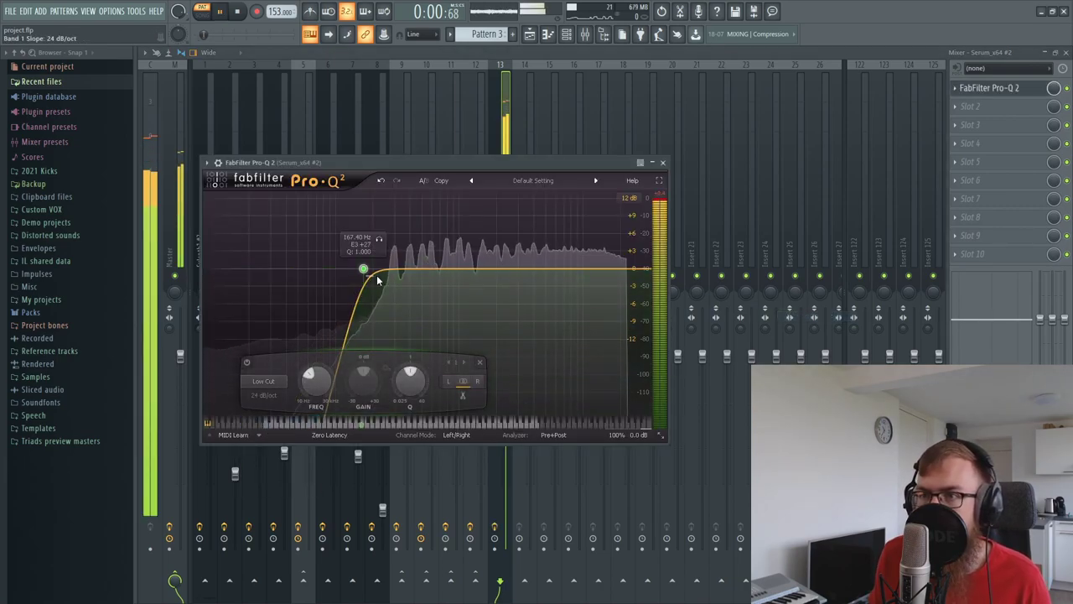
drag(501, 268, 580, 263)
click(662, 162)
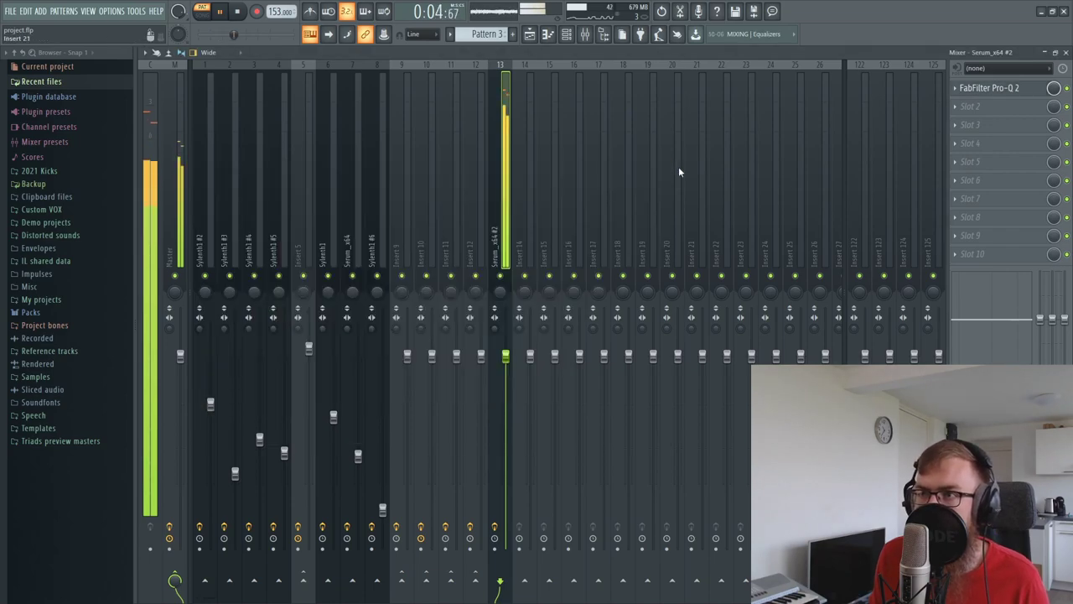
key(space)
Step: Place Pattern 3 at the start of Track 5 in the playlist and return to the mixer
click(530, 36)
drag(315, 256, 254, 207)
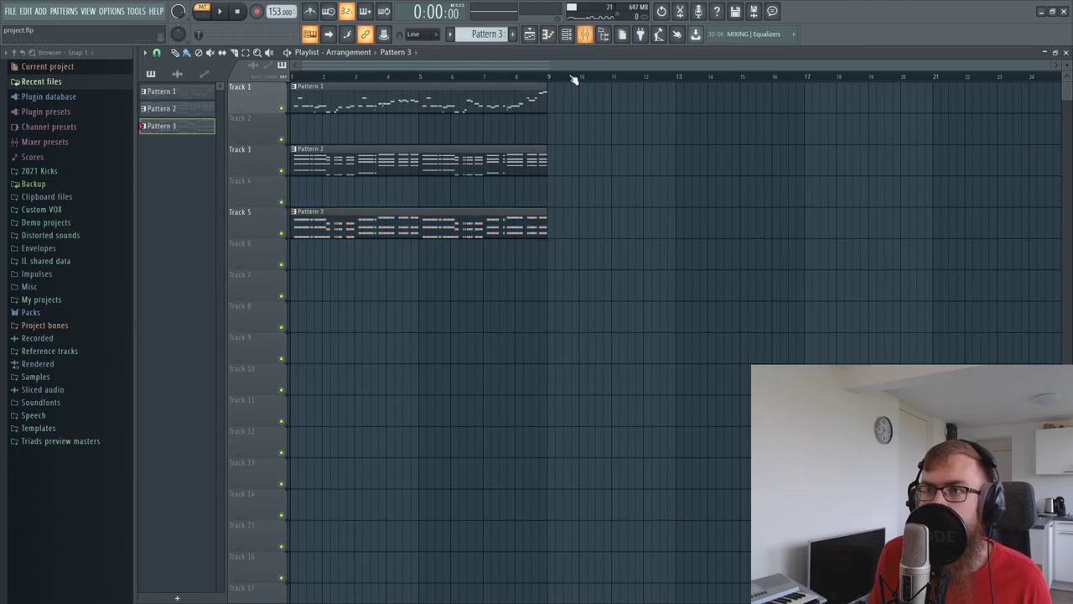
click(585, 35)
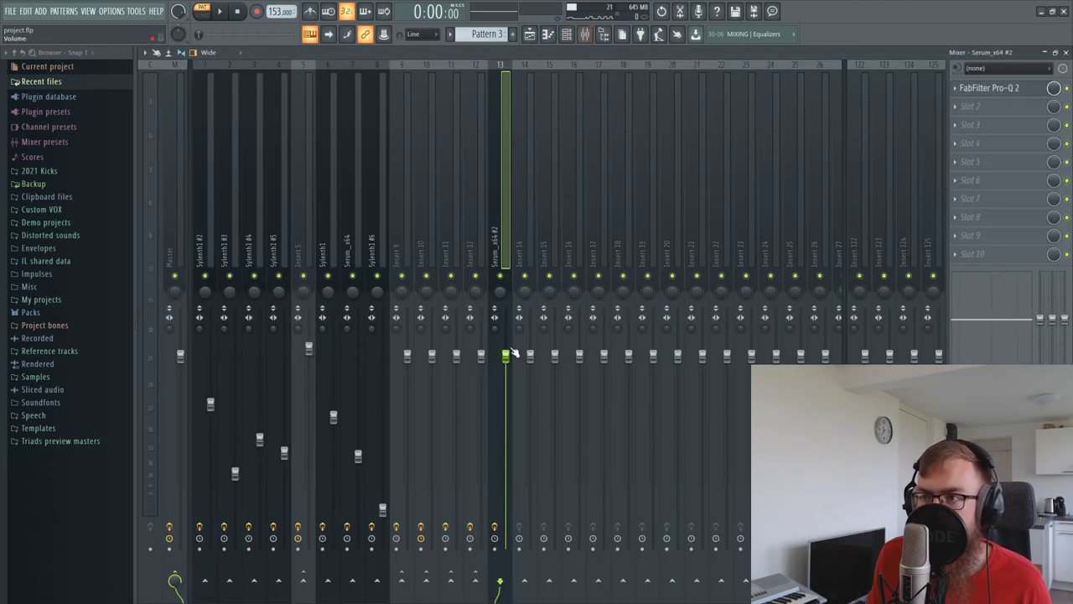
Step: Play the arrangement in song mode and set the Serum_x64 #2 fader to about -5.5 dB, comparing the mix with the track muted
click(529, 34)
key(l)
key(space)
click(585, 35)
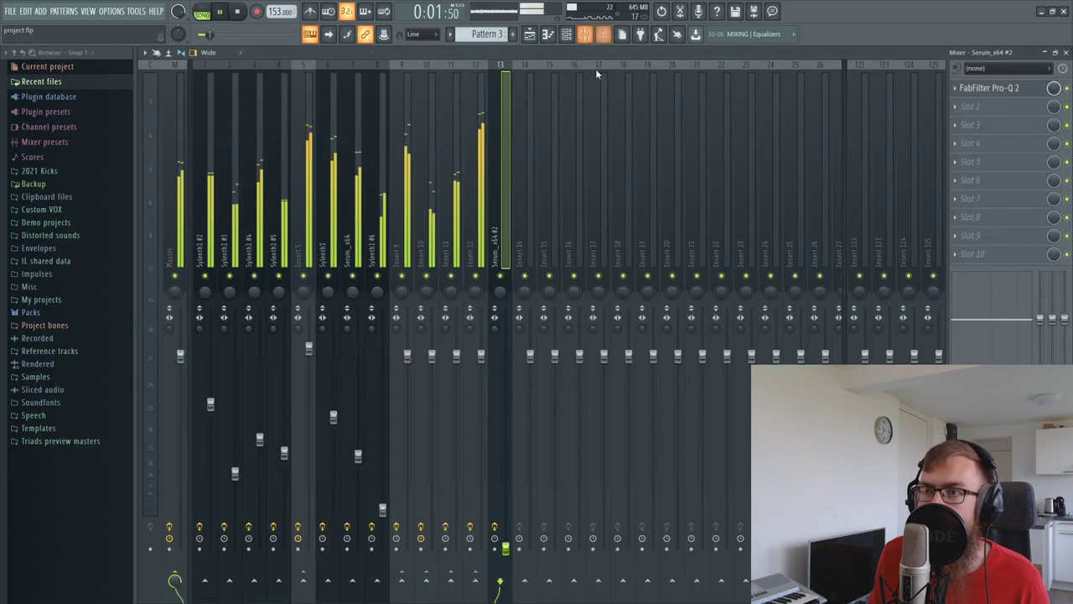
drag(507, 551, 505, 400)
click(501, 276)
click(502, 275)
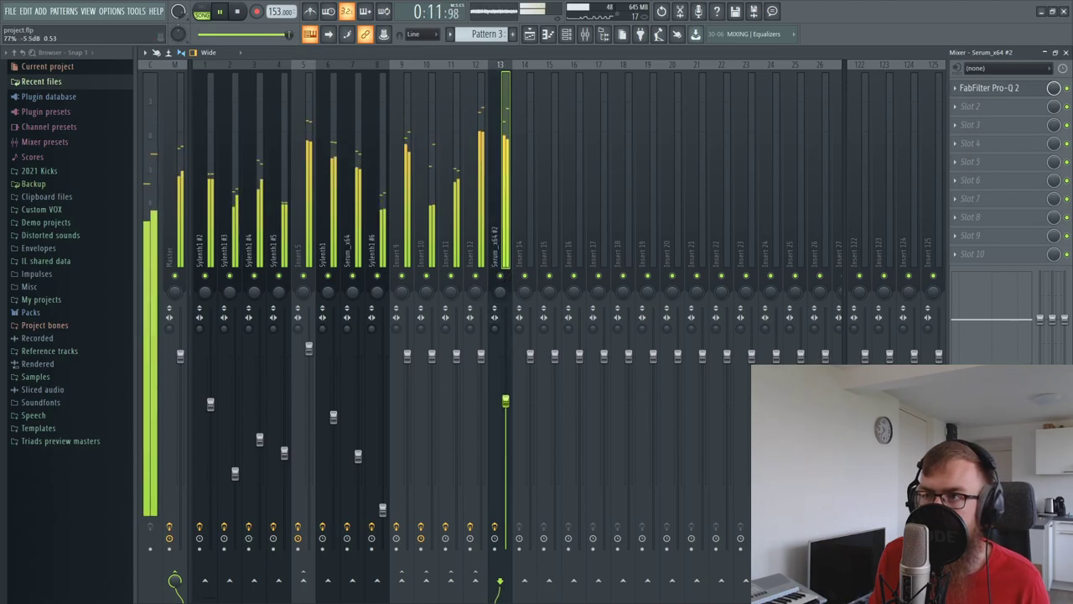
Step: Refine the Serum_x64 #2 EQ with a high boost of about 1.8 dB near 11 kHz, and lower the track's fader to about -5.9 dB
click(977, 89)
drag(361, 269, 366, 277)
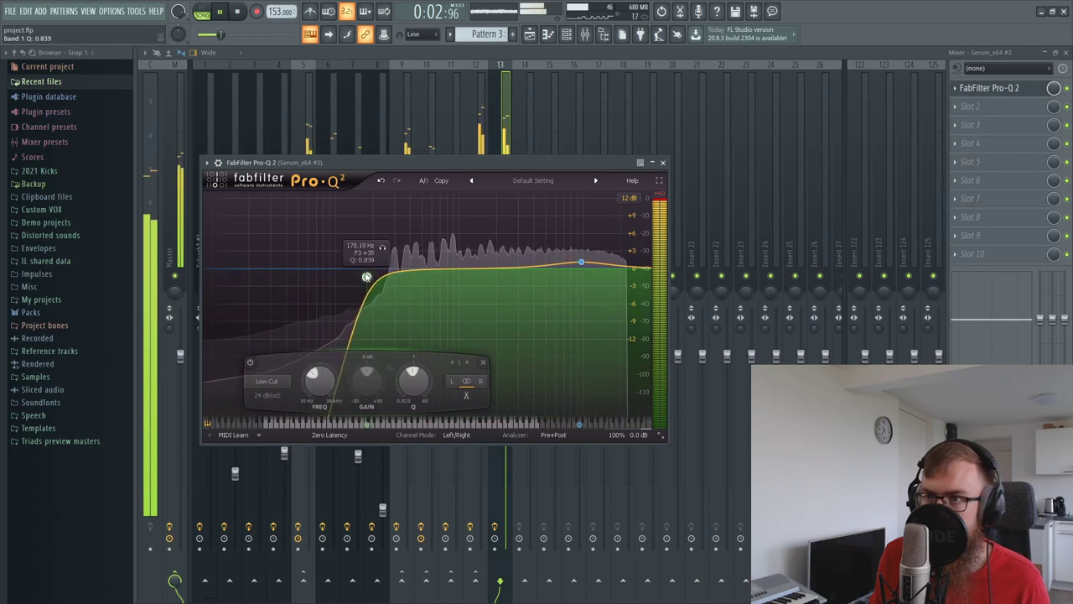
drag(585, 264, 590, 258)
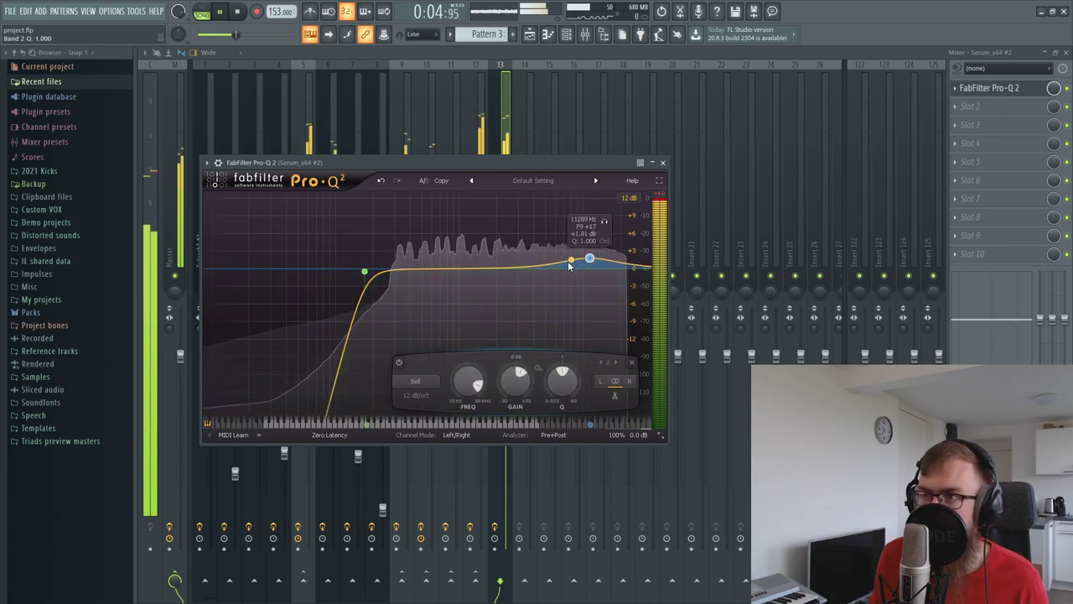
click(527, 264)
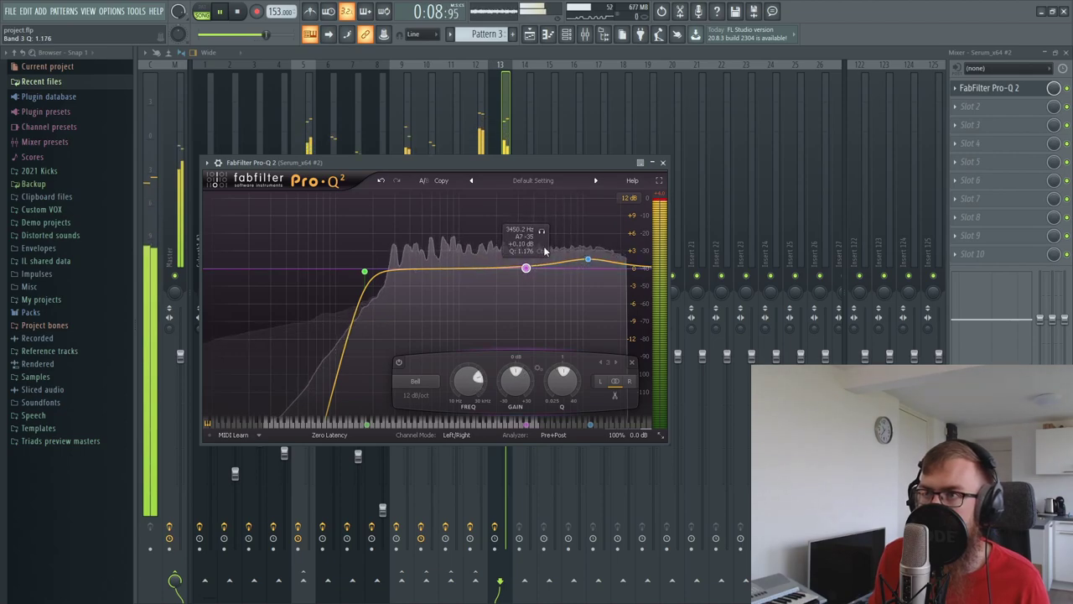
click(662, 163)
drag(505, 402, 506, 405)
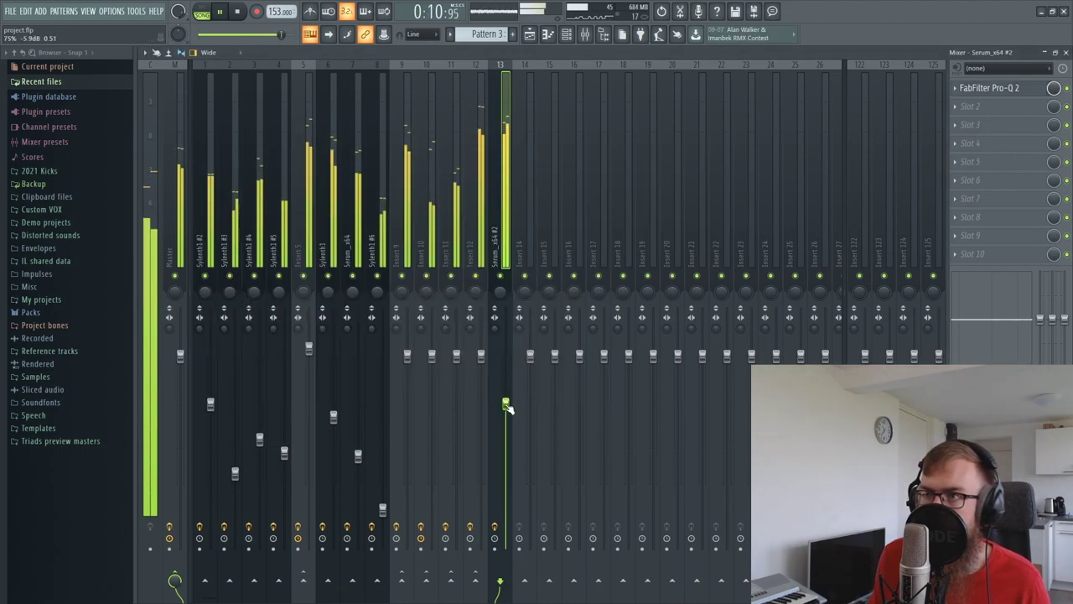
key(space)
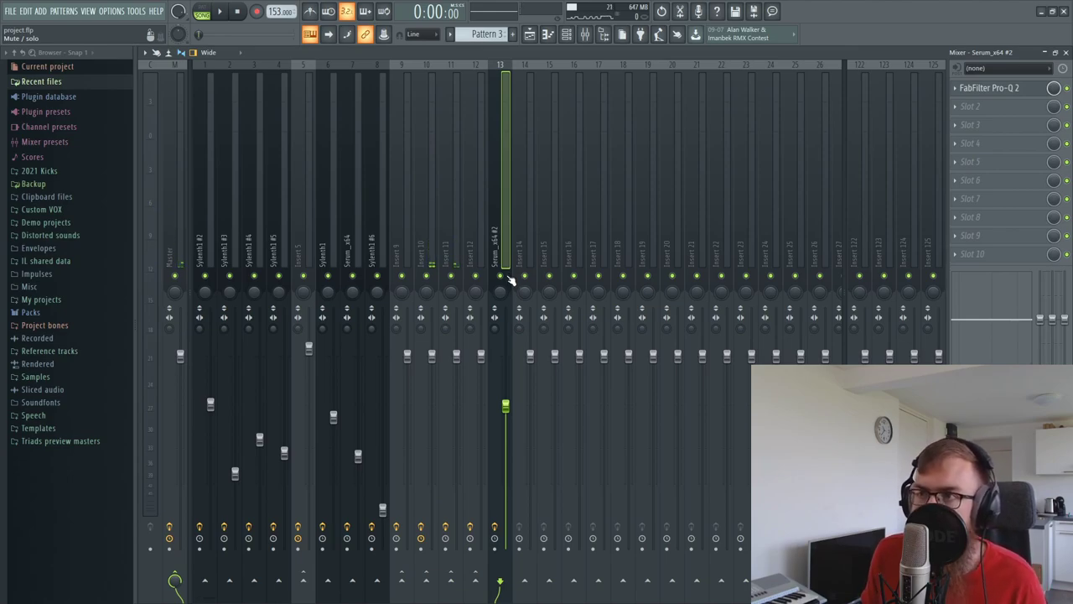
Step: Solo the Serum_x64 #2 track and try a send to Insert 11, testing Insert 11's fader all the way down
right_click(503, 275)
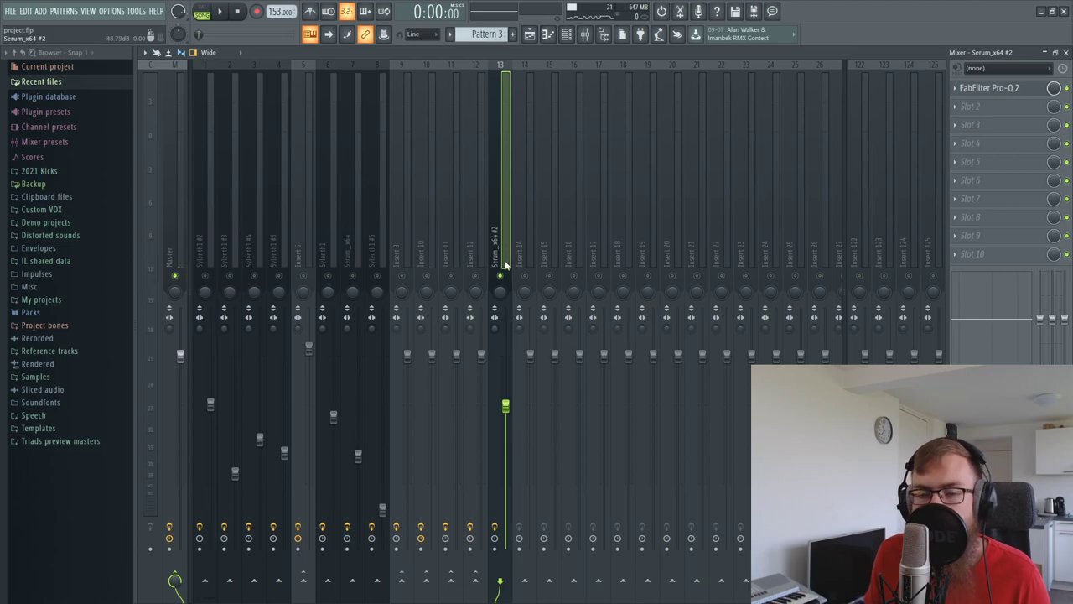
click(450, 579)
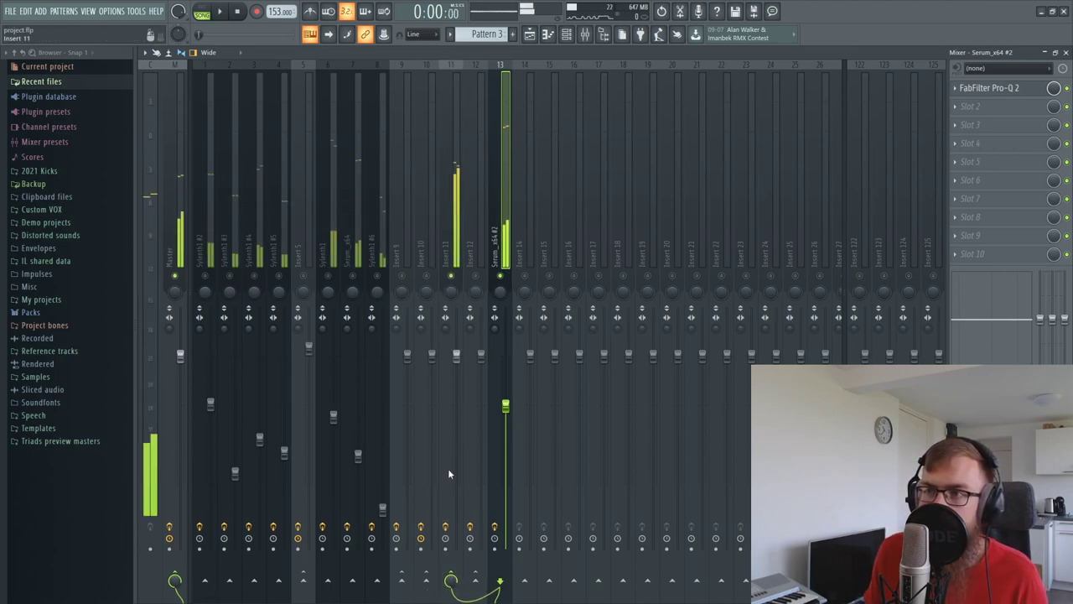
click(453, 578)
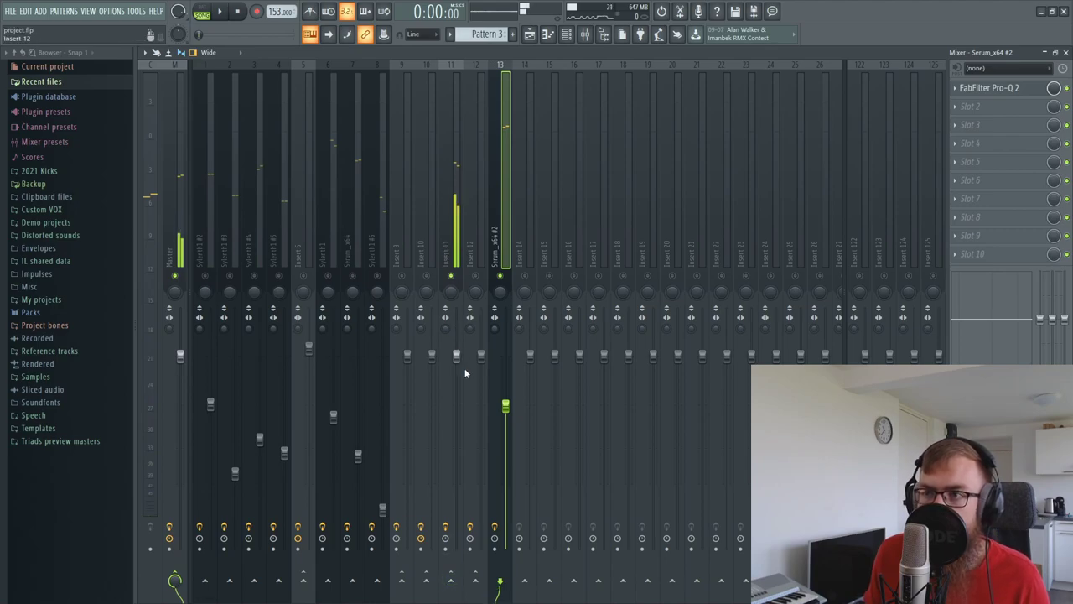
drag(456, 356, 461, 514)
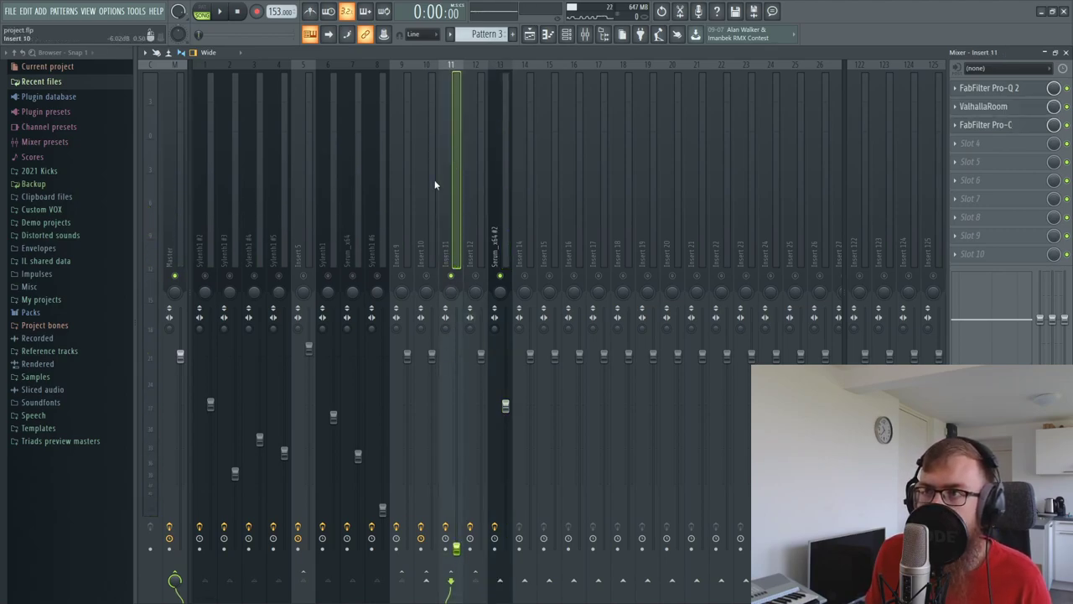
right_click(454, 550)
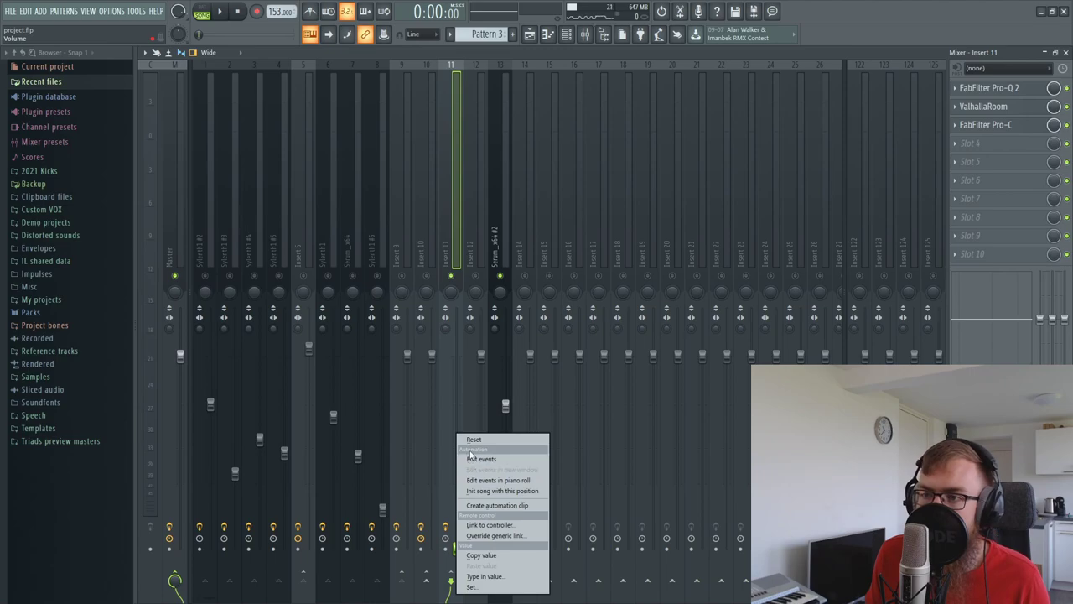
click(471, 438)
Step: Add ValhallaRoom to the Serum_x64 #2 track with 24.4% mix, 100.3 ms predelay, 6.03 s decay and 100% depth
click(501, 252)
click(986, 112)
click(986, 115)
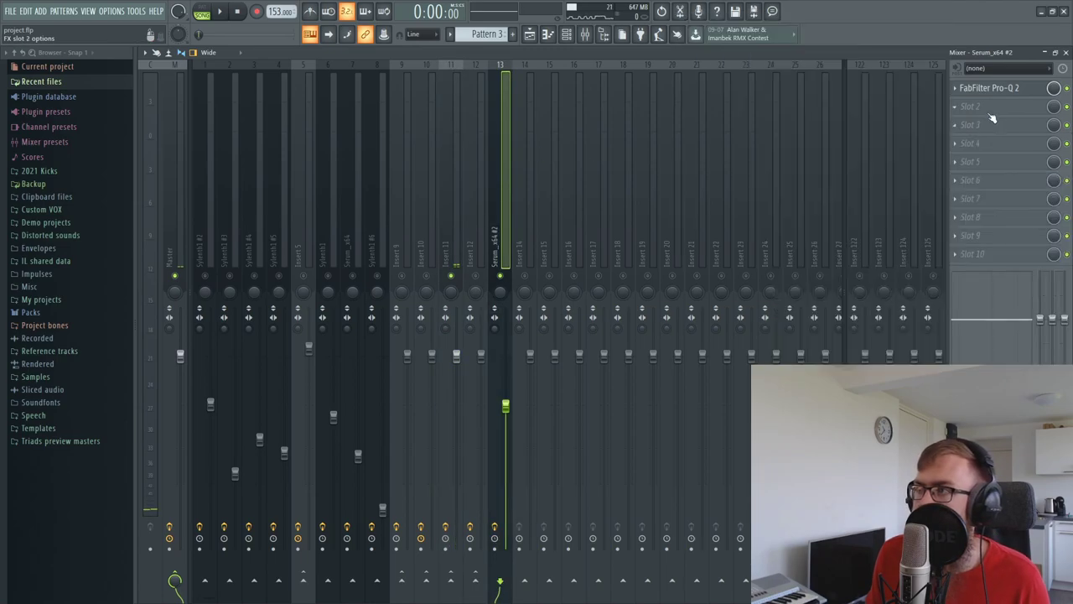
click(987, 115)
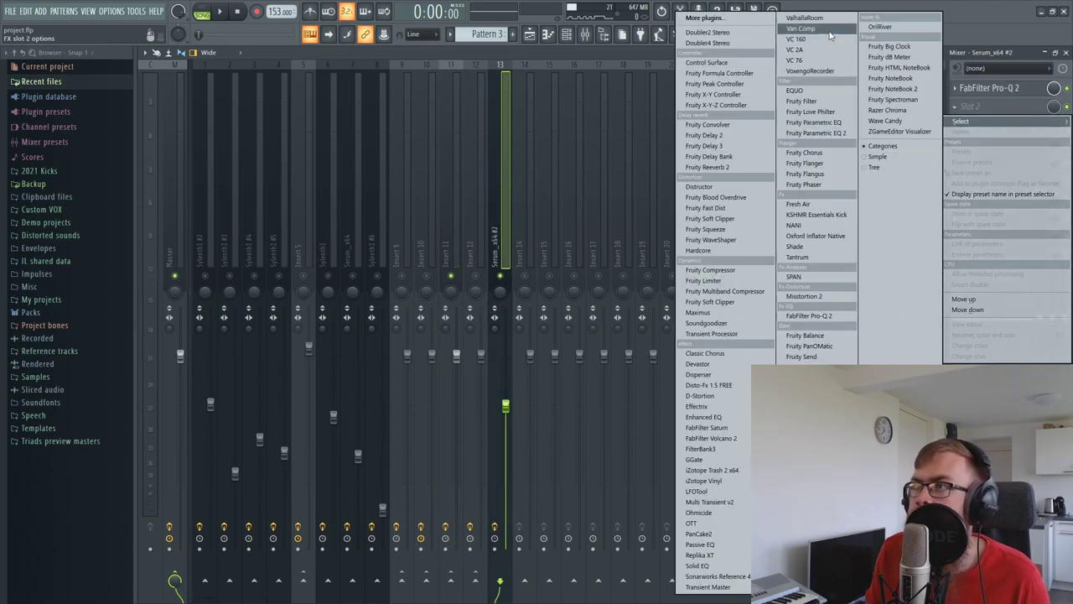
click(804, 18)
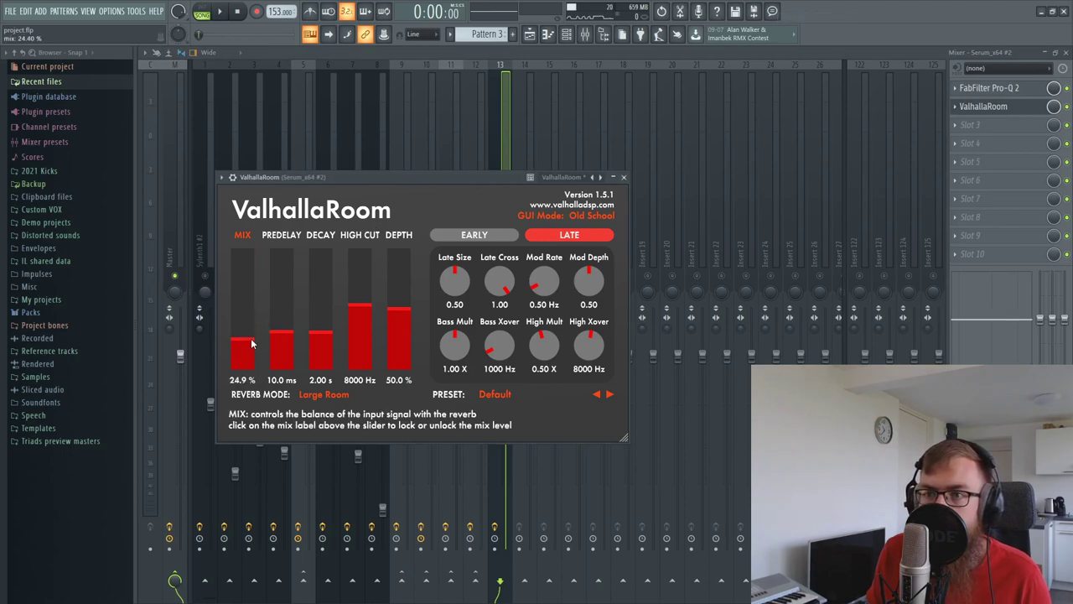
drag(250, 344, 251, 348)
drag(396, 285, 404, 156)
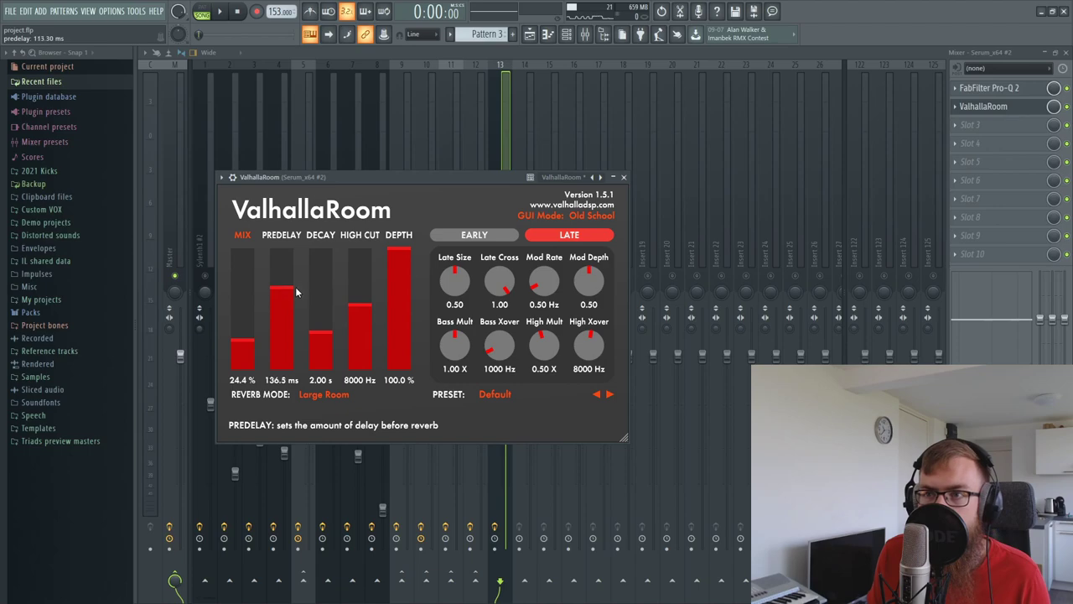
drag(321, 337, 326, 325)
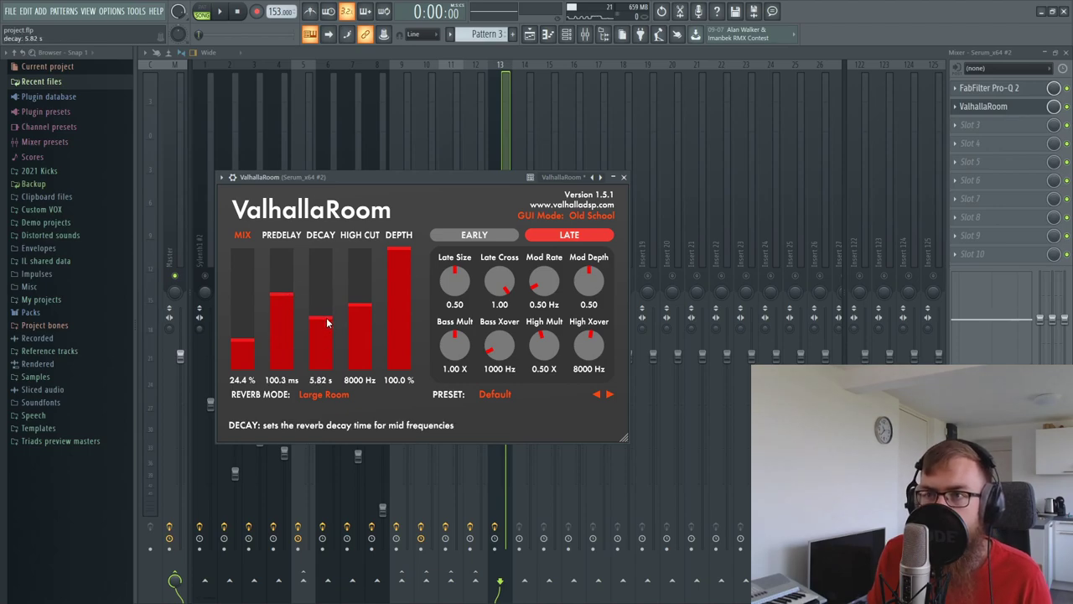
click(623, 178)
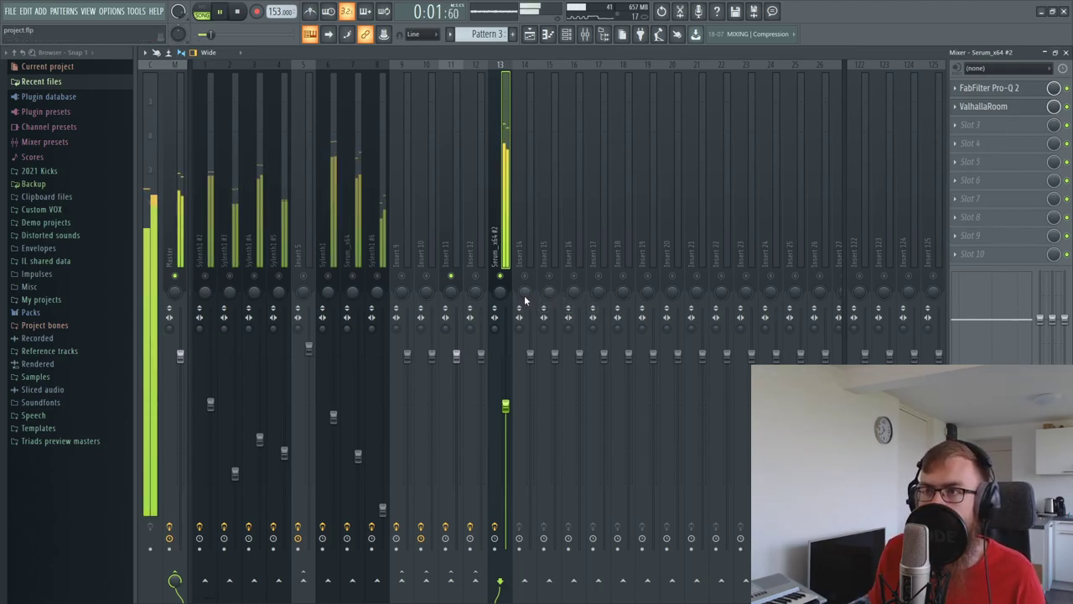
Step: Unsolo the Serum_x64 #2 track and reduce its ValhallaRoom mix to 20.7% during playback
right_click(500, 278)
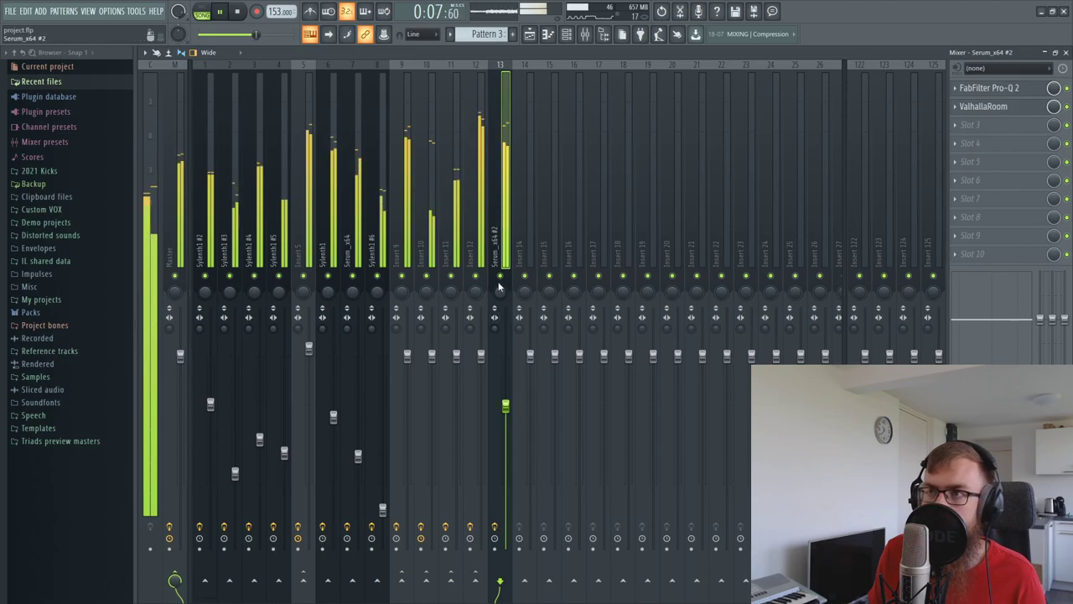
click(1006, 109)
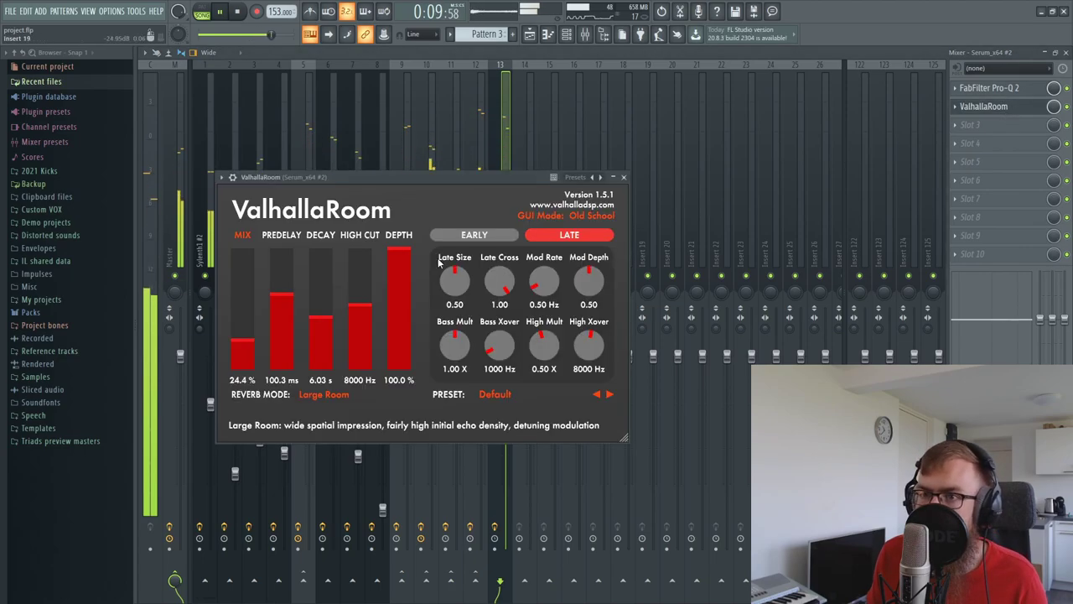
drag(239, 342, 241, 347)
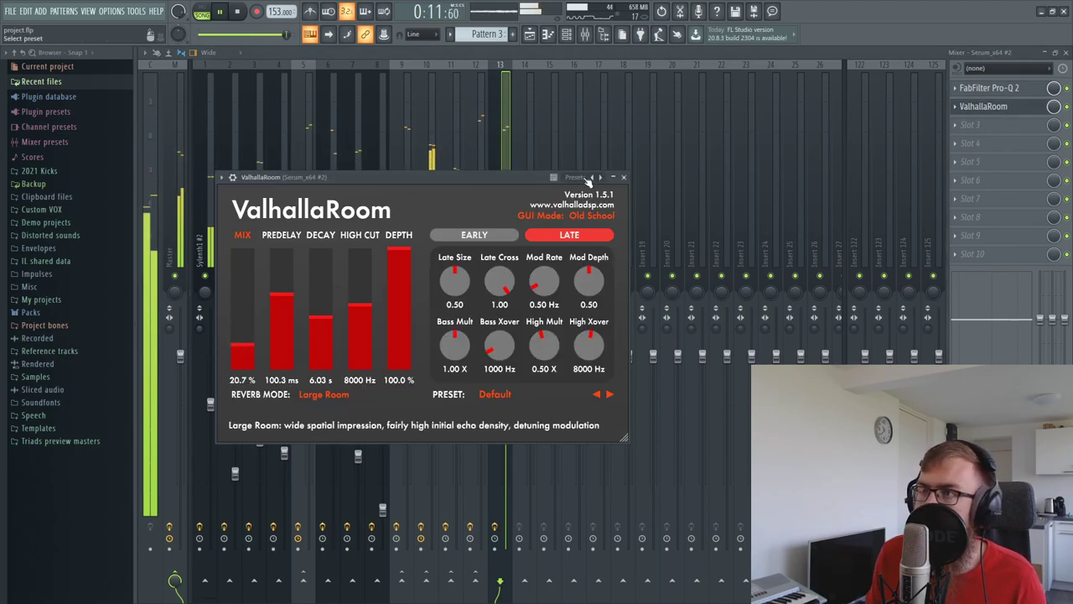
click(623, 177)
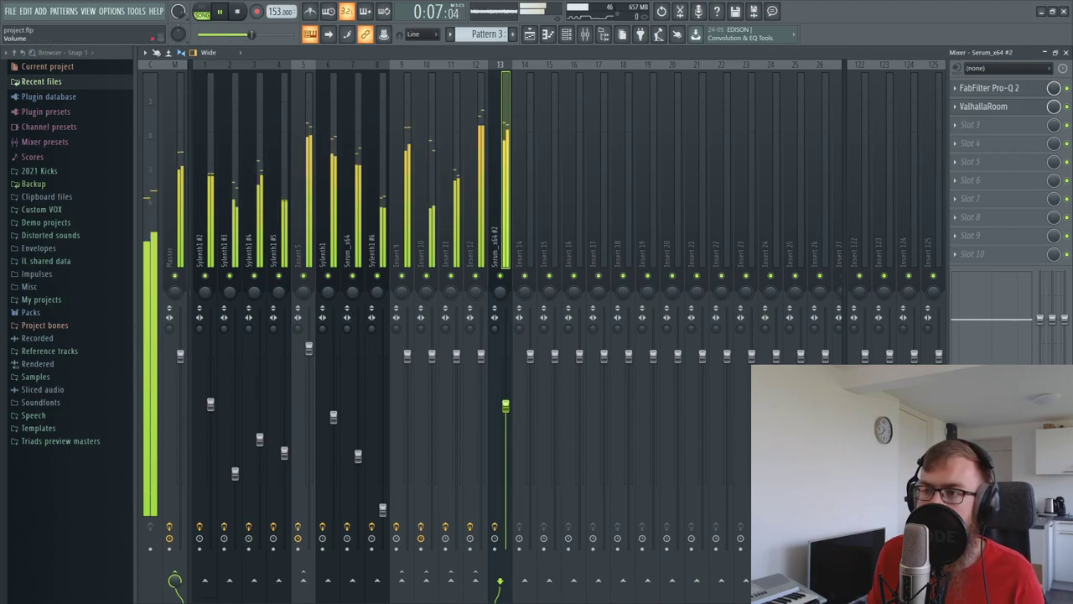
Step: Raise the Insert 5 fader slightly, set the Serum_x64 #2 fader to about -7.1 dB, and stop playback
drag(309, 350, 309, 342)
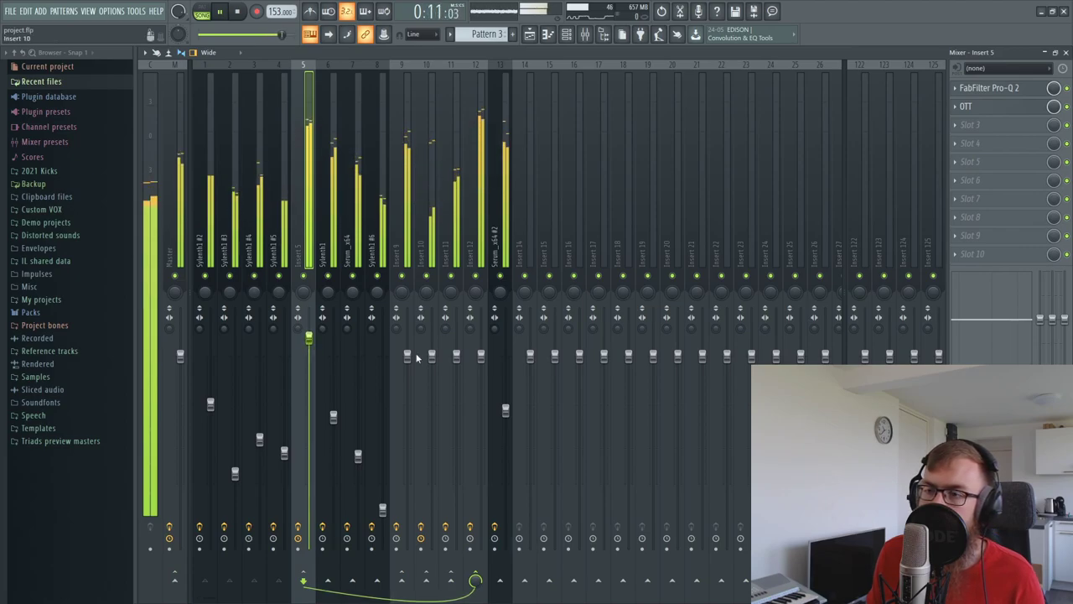
click(506, 410)
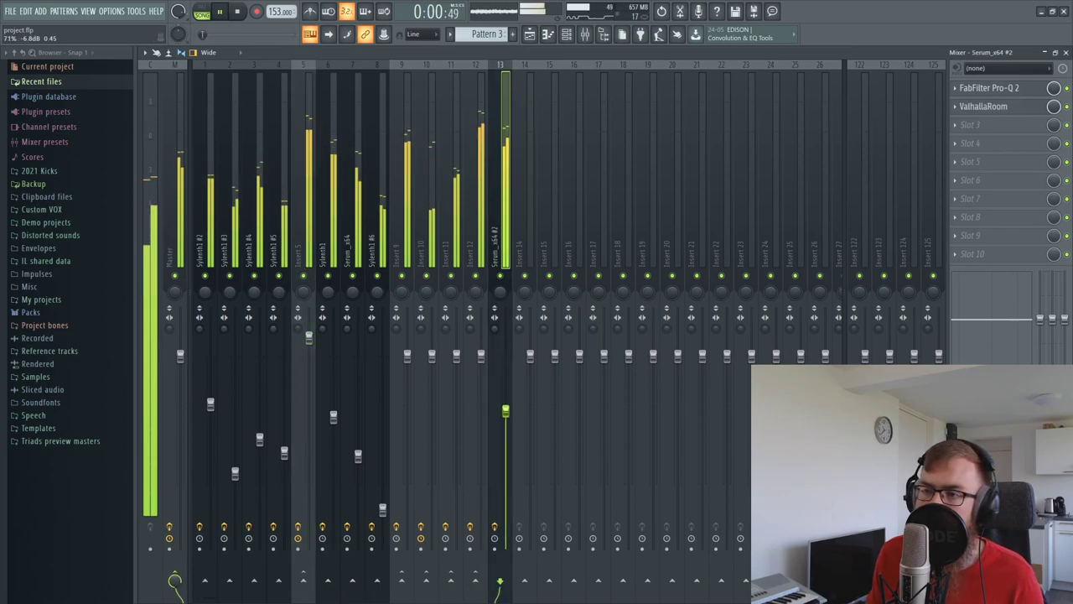
drag(506, 410, 506, 414)
drag(309, 337, 309, 325)
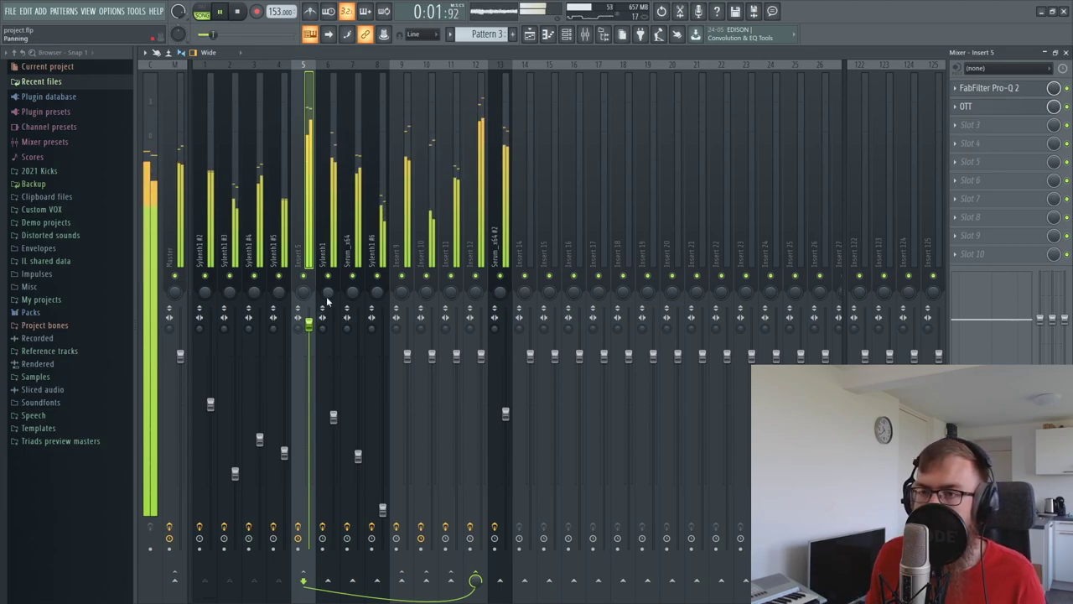
drag(310, 325, 309, 329)
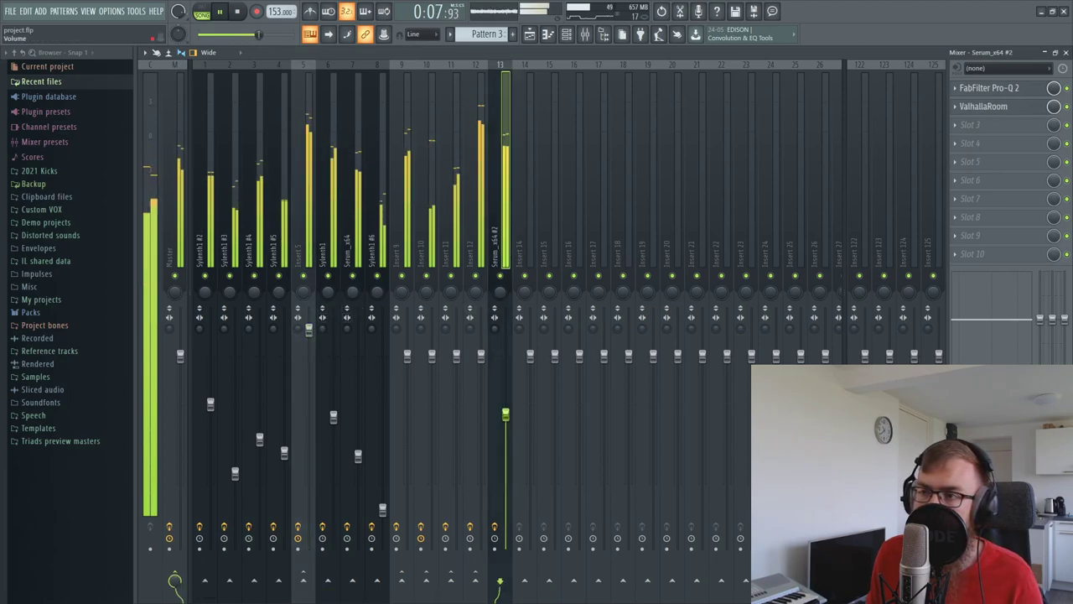
click(510, 418)
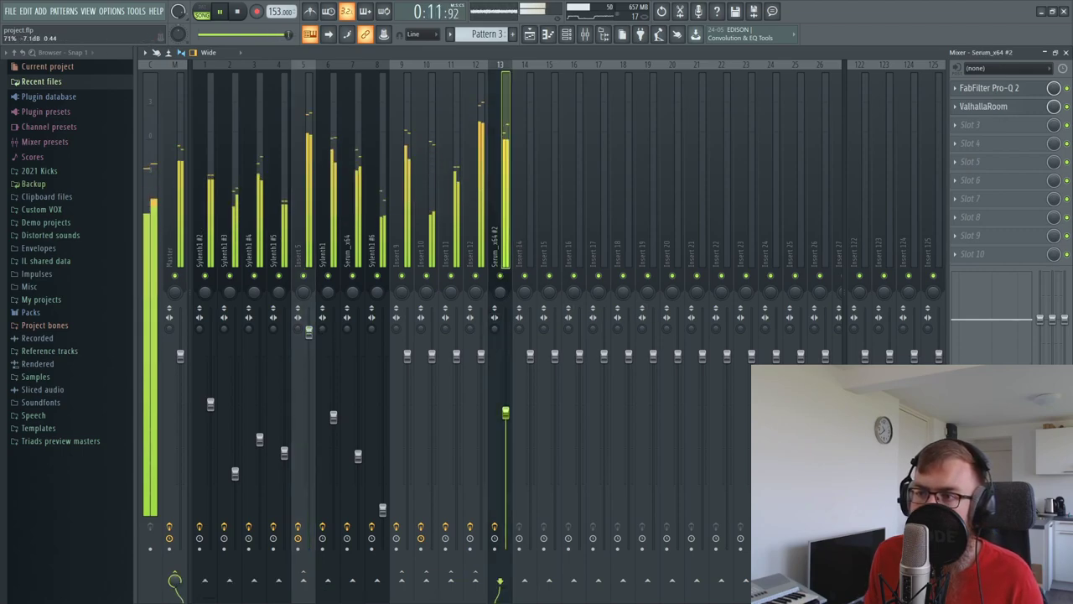
key(space)
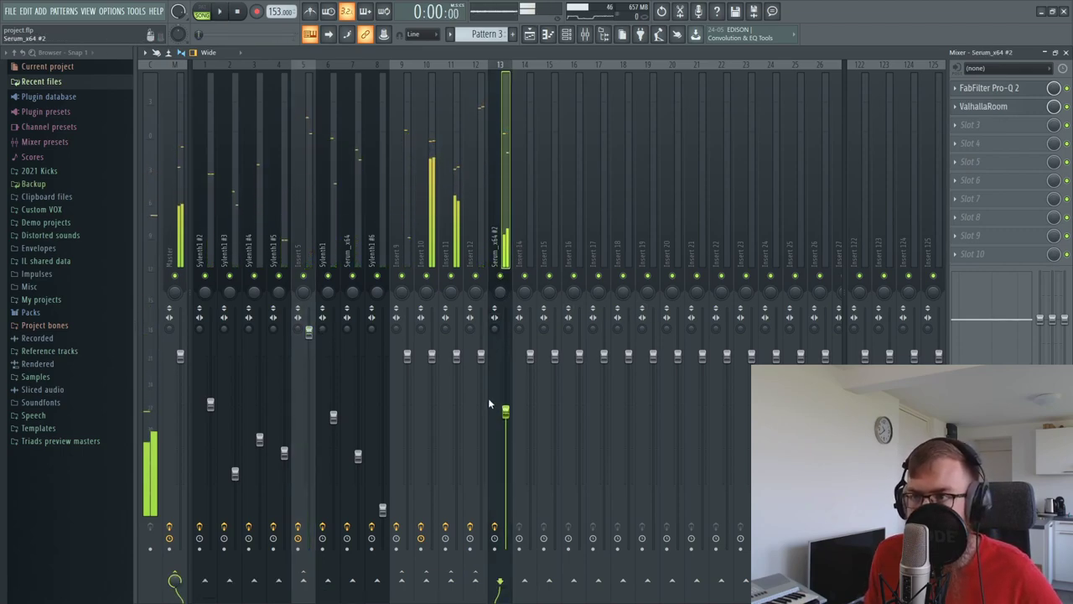
Step: Load the saved Basic Delay mixer track state onto Insert 14
click(529, 225)
right_click(527, 220)
key(Escape)
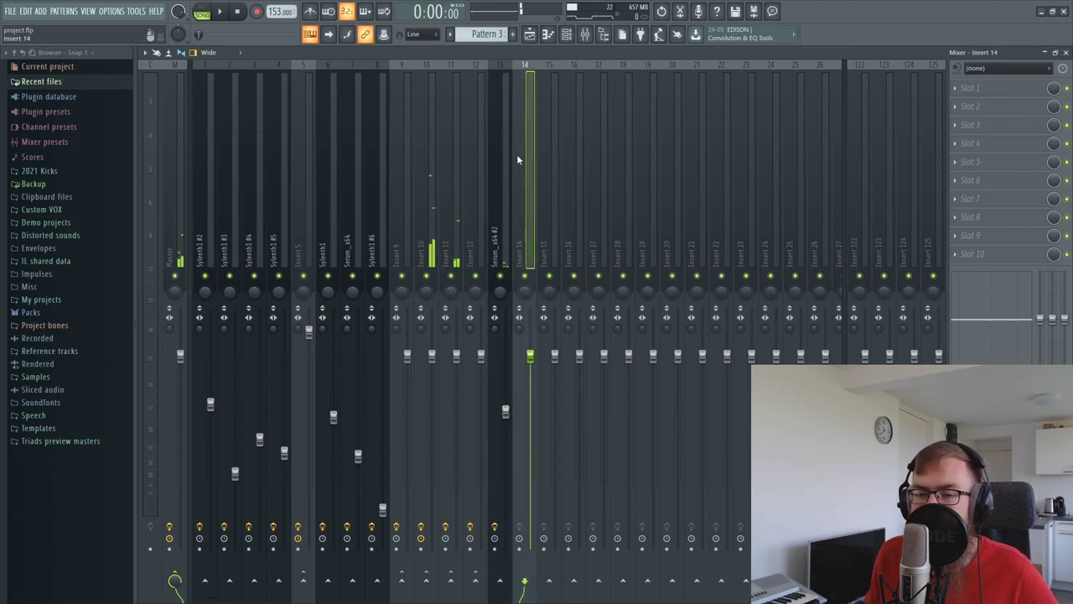
right_click(527, 181)
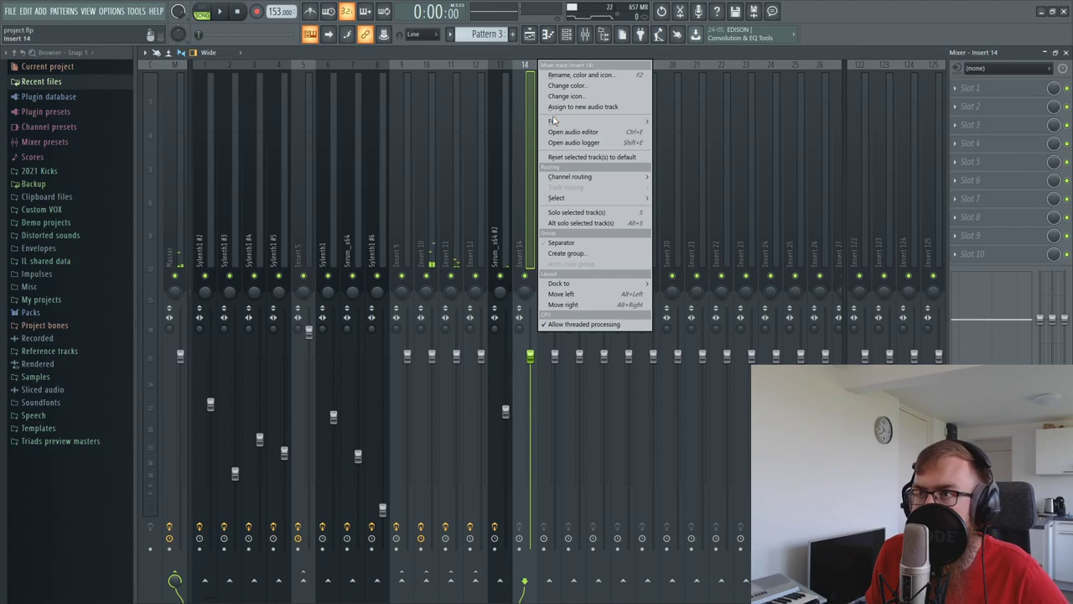
mouse_move(553, 121)
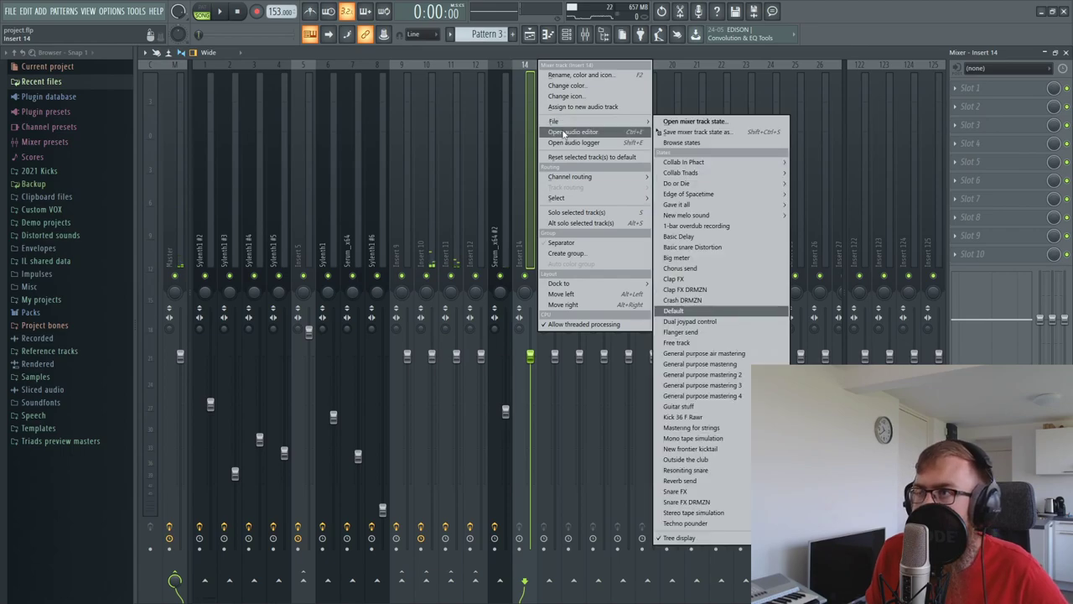
click(688, 236)
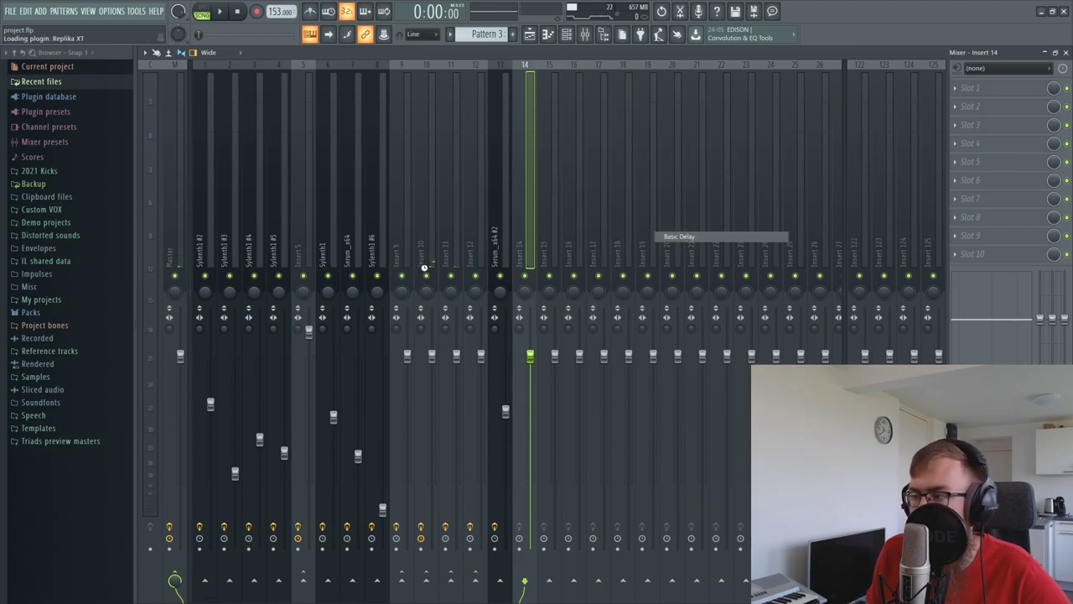
Step: Open the Replika XT and Fruity Limiter effects on Insert 14 and lower the limiter's threshold
click(310, 223)
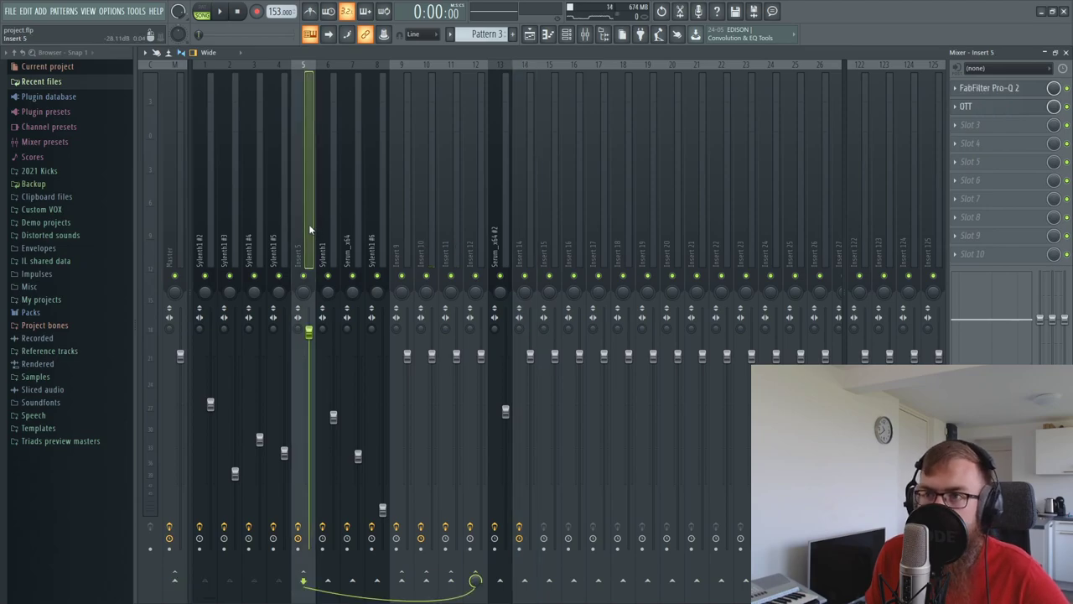
click(533, 198)
click(979, 104)
click(977, 88)
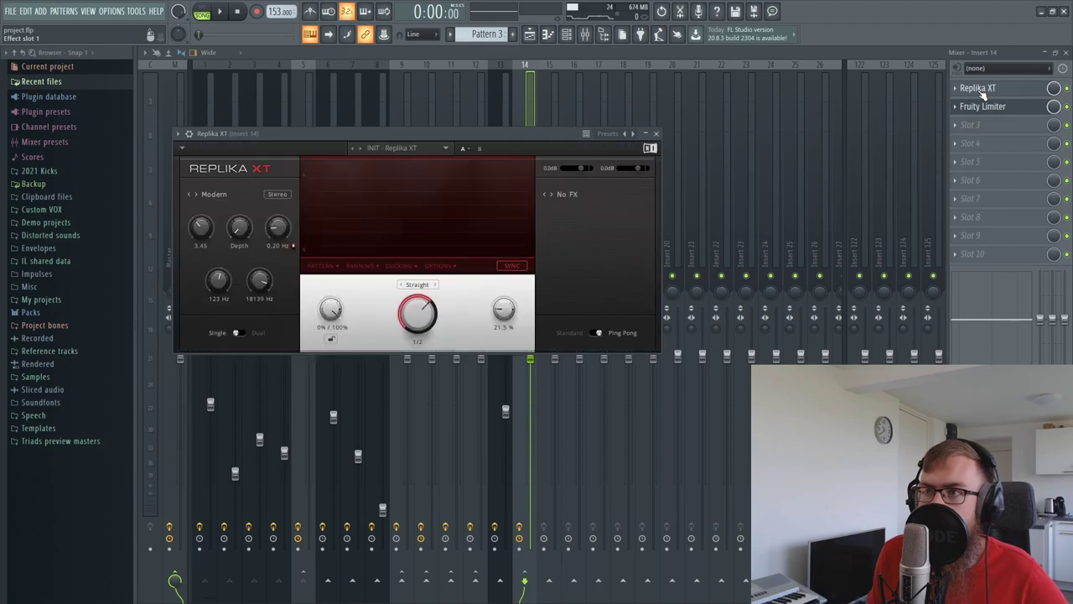
drag(376, 151, 485, 253)
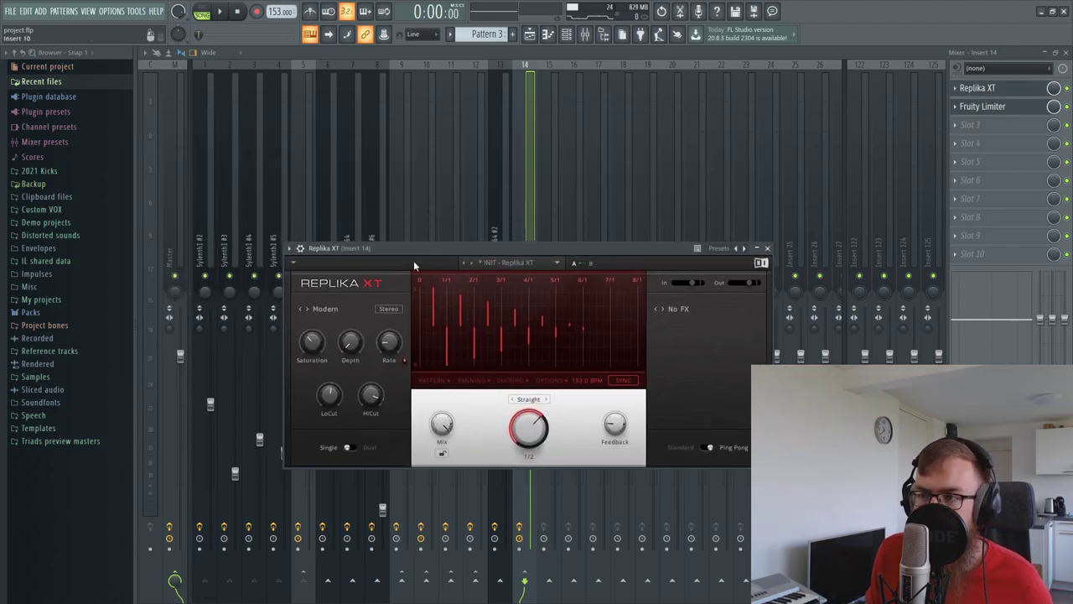
click(541, 206)
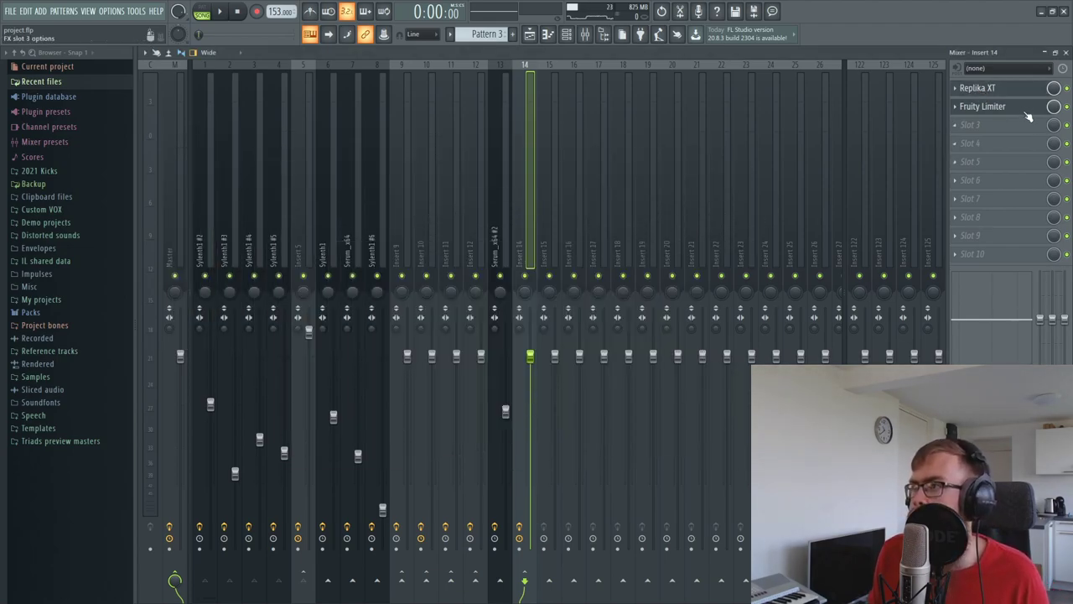
click(982, 107)
drag(281, 279, 281, 298)
click(533, 147)
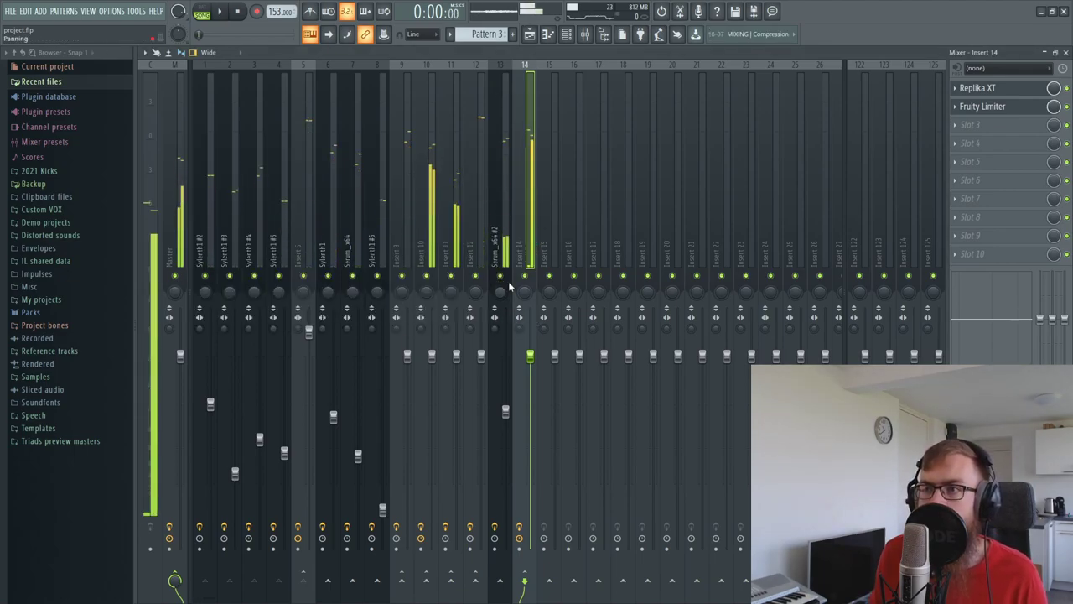
Step: Mute the Sylenth1, Serum_x64, Sylenth1 #6 and Serum_x64 #2 tracks to hear the remaining layers with the delay
click(352, 276)
click(352, 276)
click(328, 276)
click(352, 276)
click(377, 276)
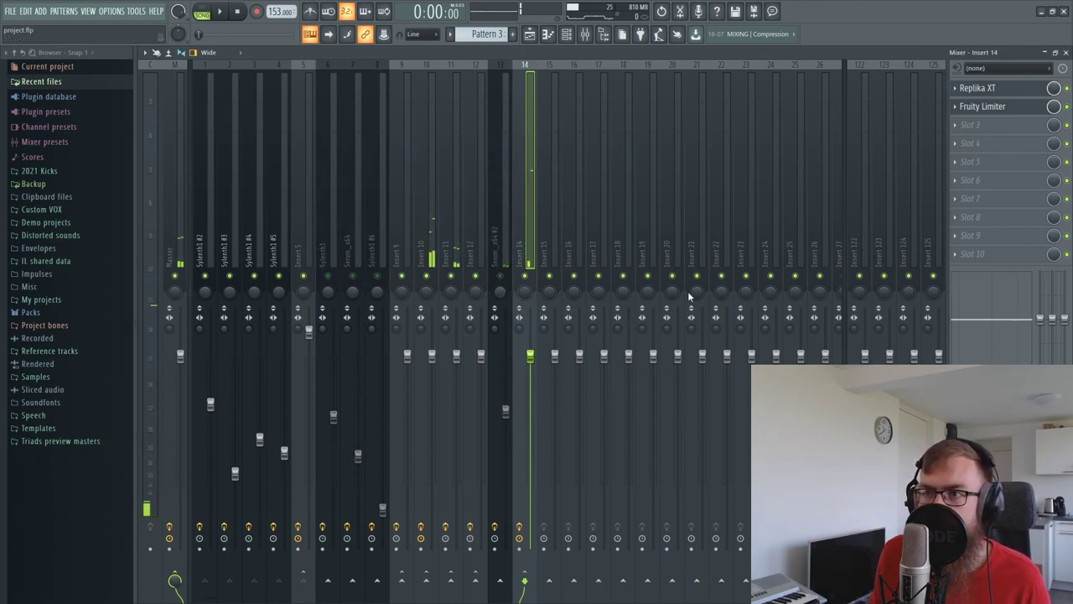
Step: Set Replika XT's delay time on Insert 14 to 1/4, check the Fruity Limiter's response during playback, and stop
click(978, 87)
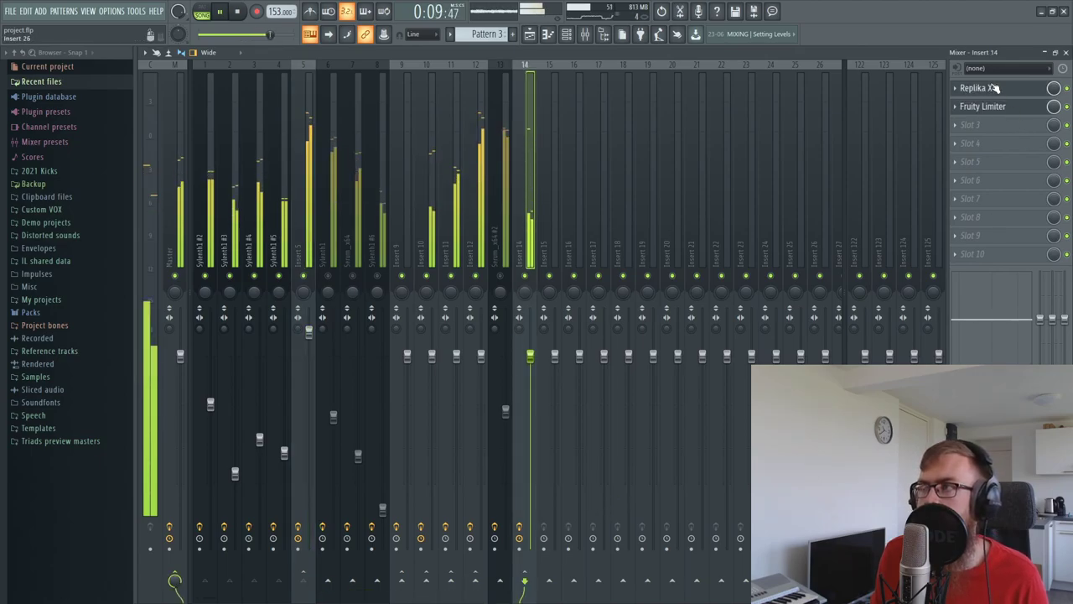
click(992, 87)
drag(535, 422, 535, 440)
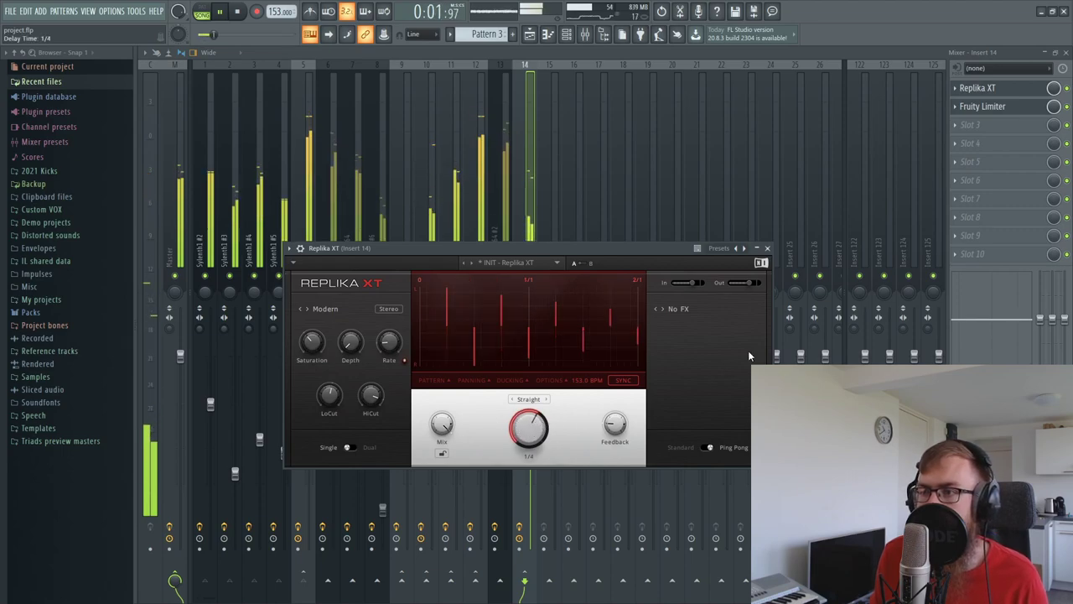
click(982, 106)
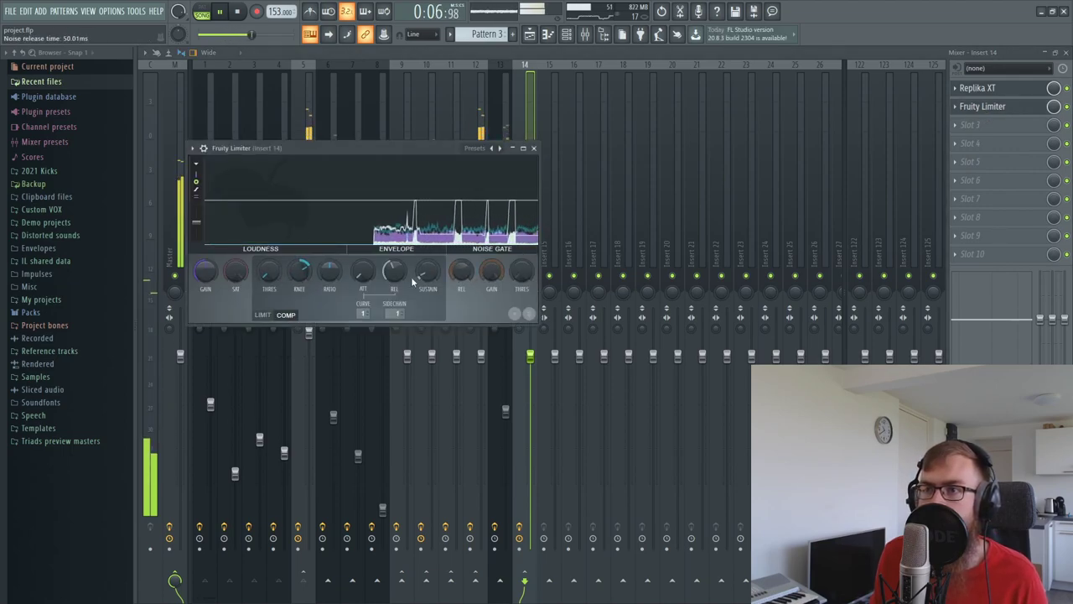
click(535, 149)
key(space)
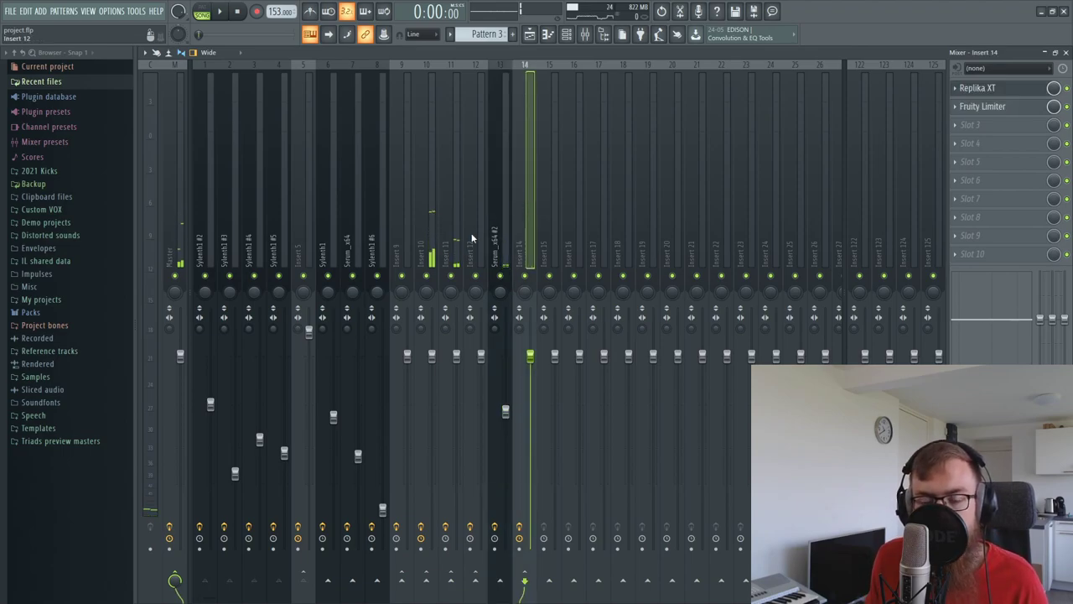
Step: Play the arrangement and add FabFilter Pro-Q 2 to the first effect slot of the Master track
key(space)
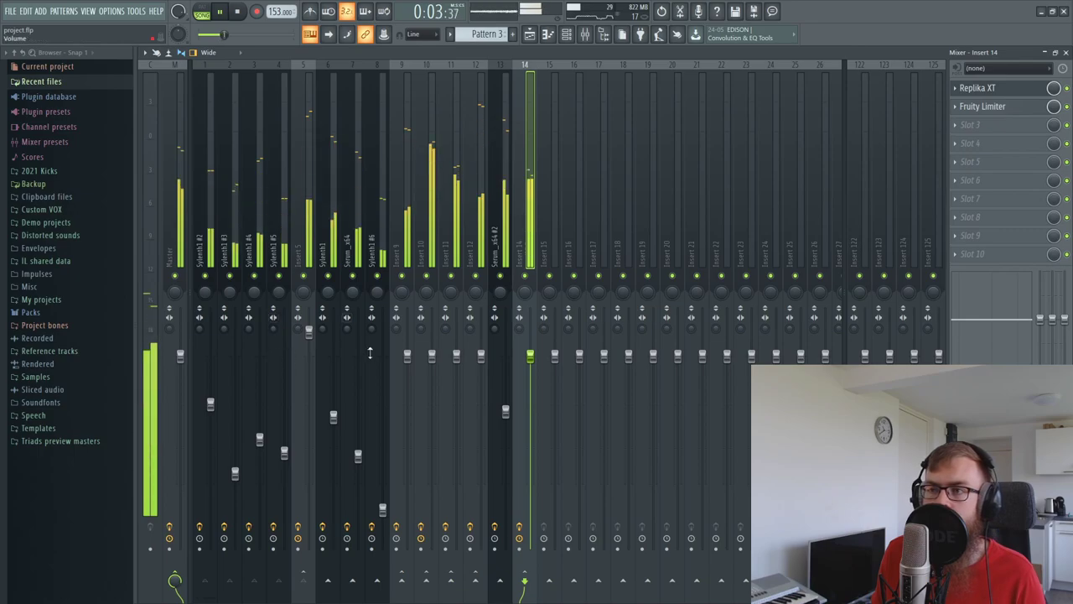
click(163, 166)
click(989, 87)
mouse_move(961, 102)
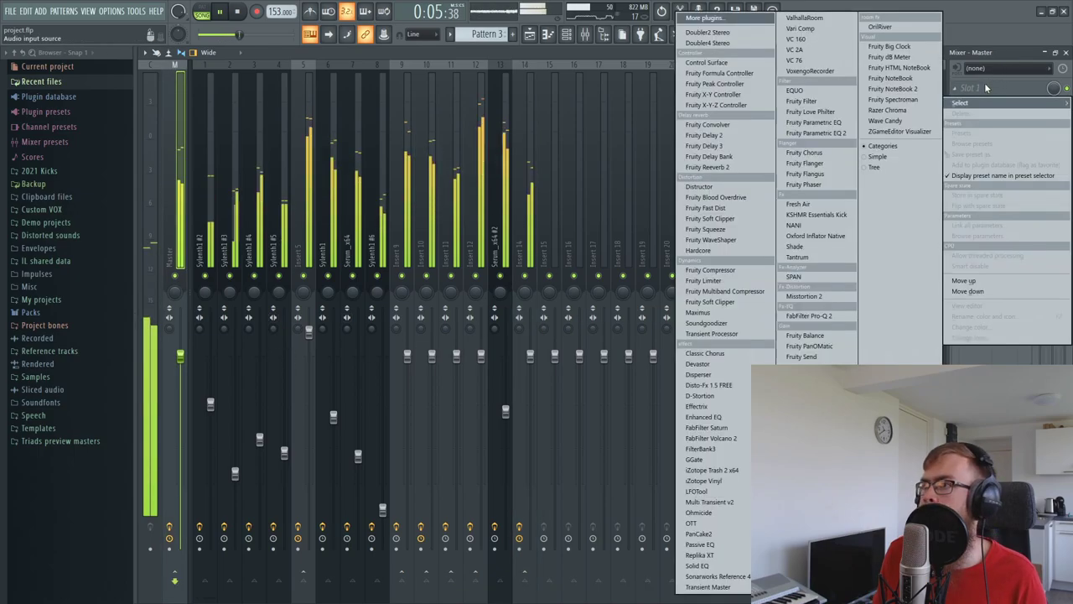
click(804, 316)
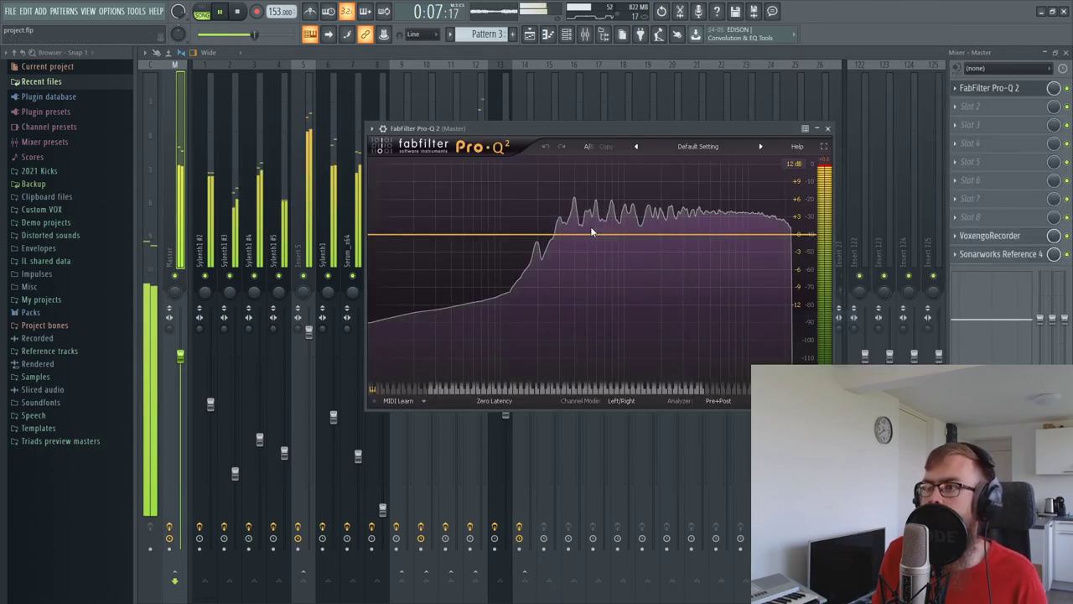